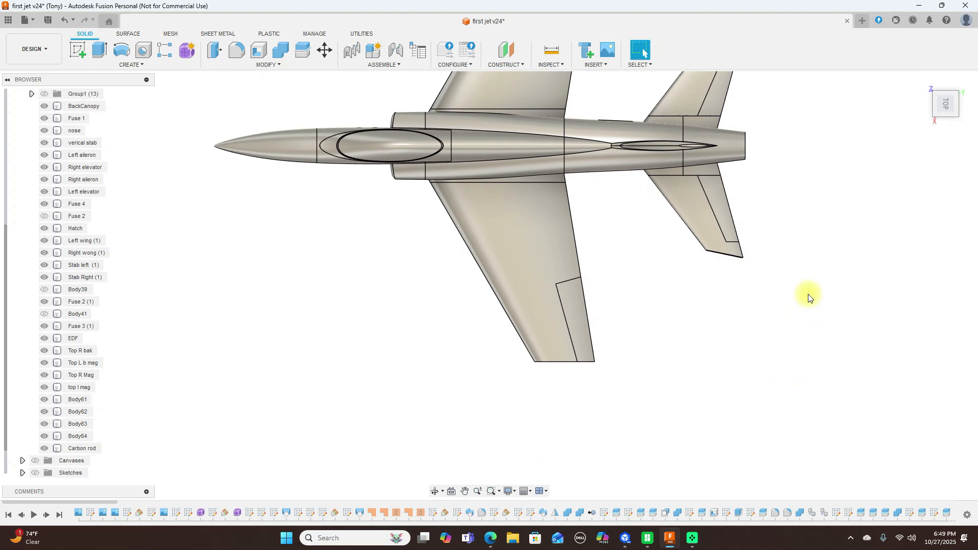
Hide the Carbon rod, Body61 to Body64, Top R Mag, Top L b mag, Top R bak and EDF bodies.
{"action": "middle_click_drag", "start_coordinate": [693, 323], "coordinate": [691, 359]}
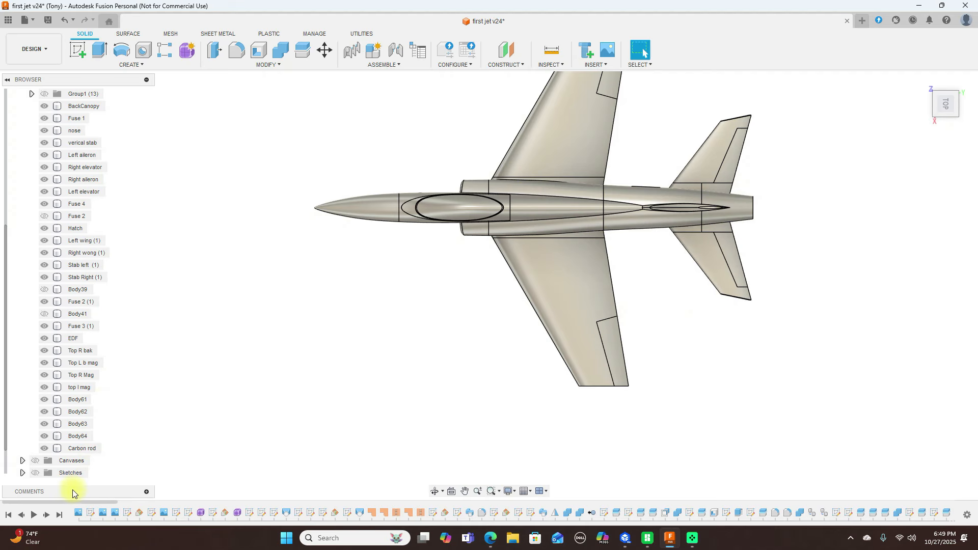
{"action": "left_click", "coordinate": [45, 437]}
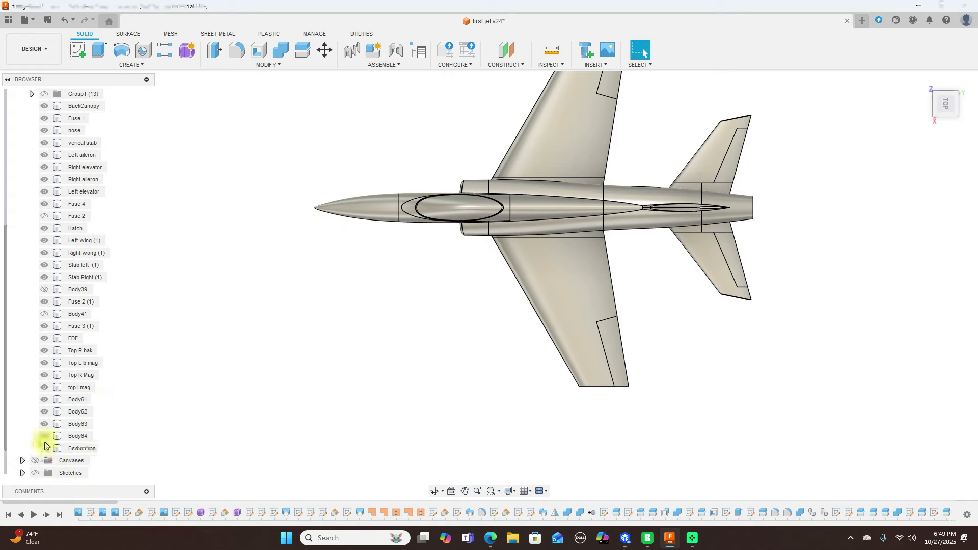
{"action": "left_click", "coordinate": [45, 423]}
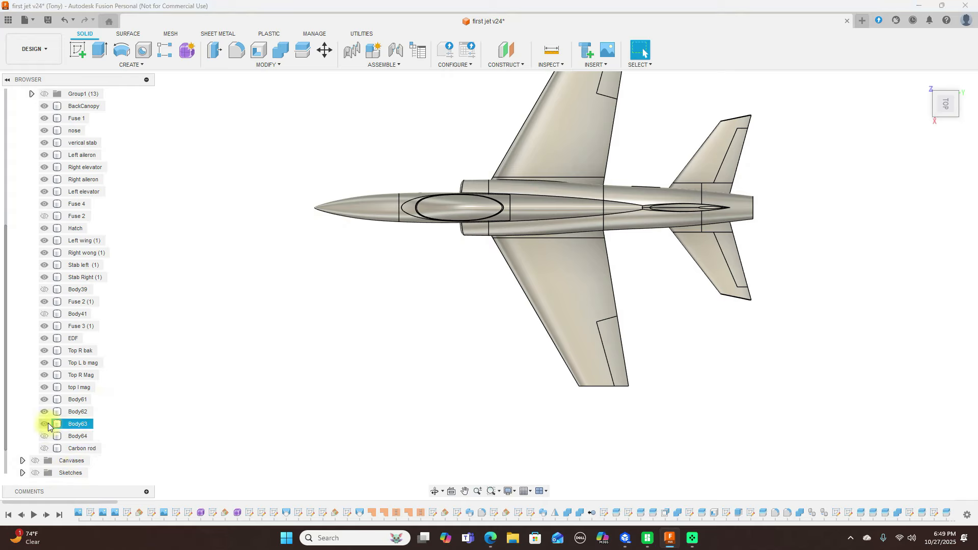
{"action": "left_click", "coordinate": [45, 389]}
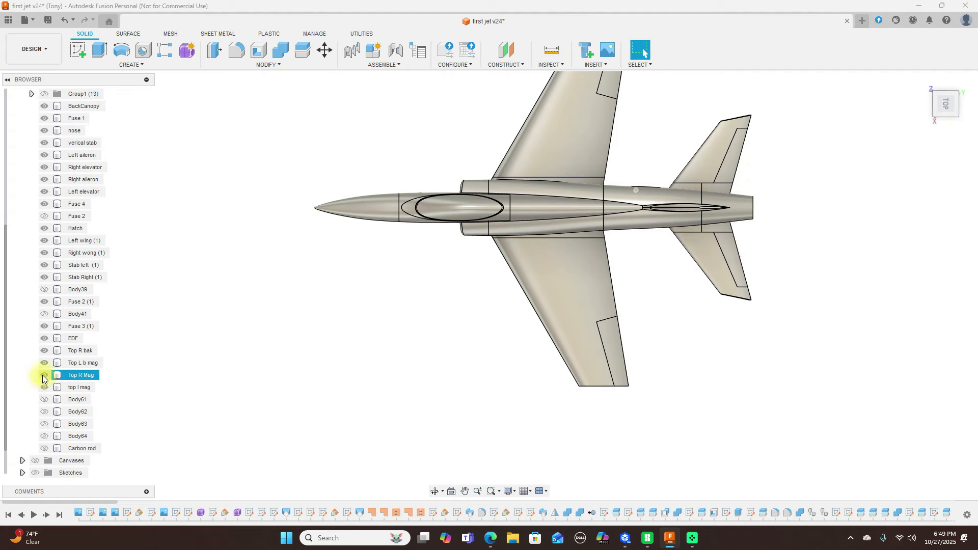
{"action": "left_click", "coordinate": [44, 363]}
{"action": "left_click", "coordinate": [44, 350]}
{"action": "left_click", "coordinate": [44, 339]}
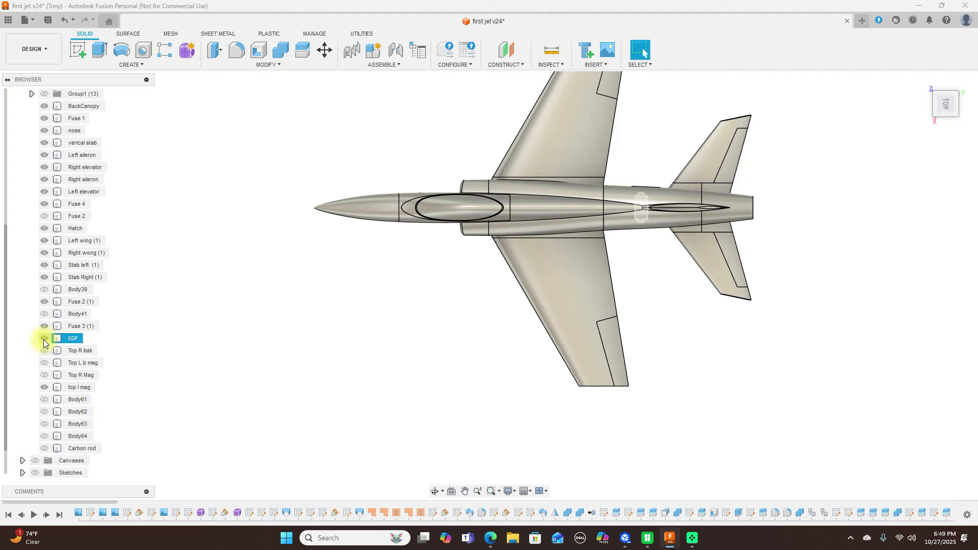
Hide the Fuse 3 (1), Fuse 2 (1), Stab Right (1), Stab left (1) and Hatch bodies.
{"action": "left_click", "coordinate": [44, 326]}
{"action": "left_click", "coordinate": [44, 313]}
{"action": "left_click", "coordinate": [45, 301]}
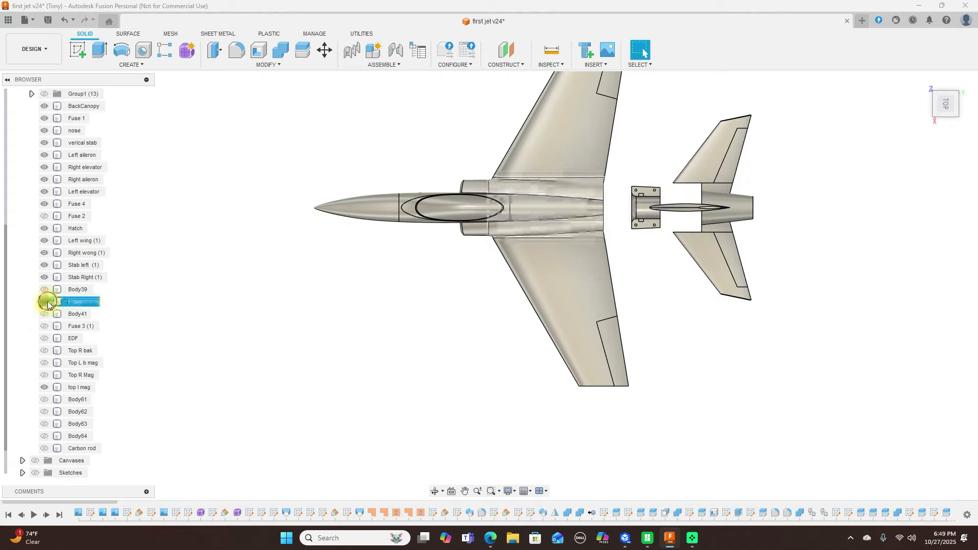
{"action": "left_click", "coordinate": [45, 277]}
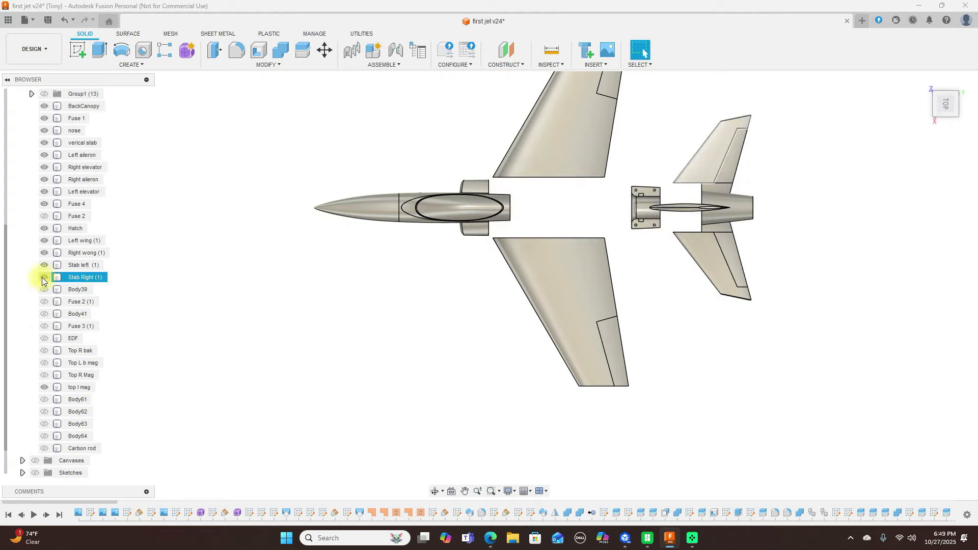
{"action": "left_click", "coordinate": [44, 265]}
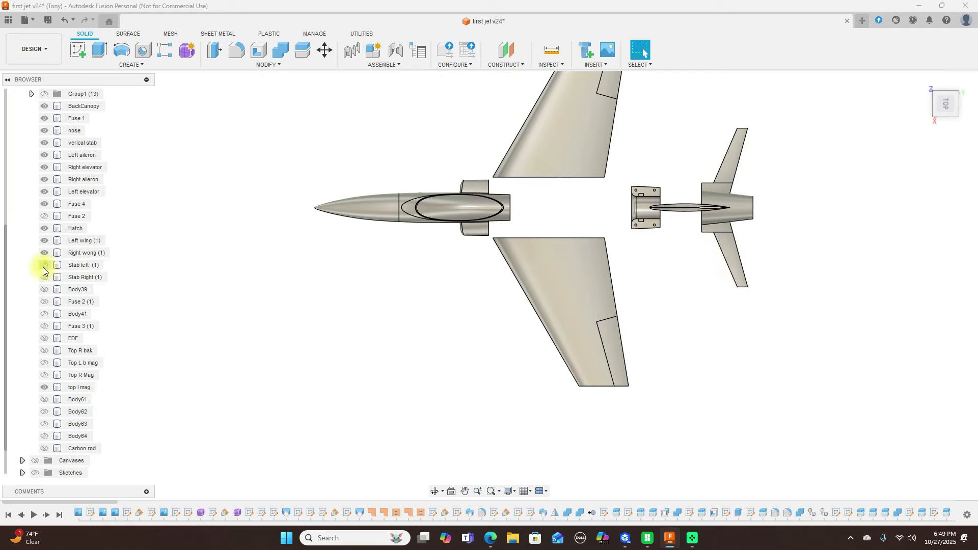
{"action": "left_click", "coordinate": [45, 228]}
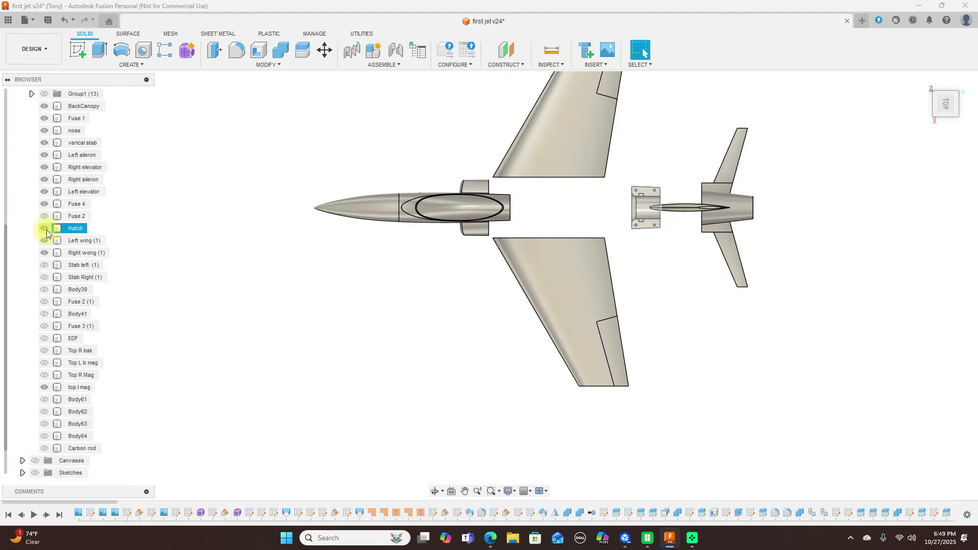
Hide the Fuse 4, Left elevator, Right aileron and Right elevator bodies.
{"action": "left_click", "coordinate": [45, 216]}
{"action": "left_click", "coordinate": [45, 204]}
{"action": "left_click", "coordinate": [44, 191]}
{"action": "left_click", "coordinate": [43, 180]}
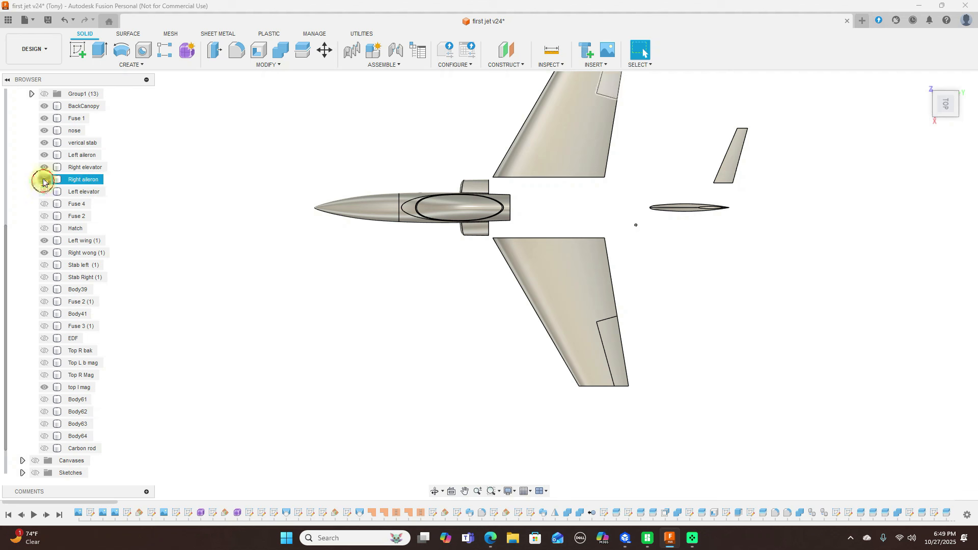
{"action": "left_click", "coordinate": [44, 180]}
{"action": "left_click", "coordinate": [42, 168]}
{"action": "left_click", "coordinate": [44, 167]}
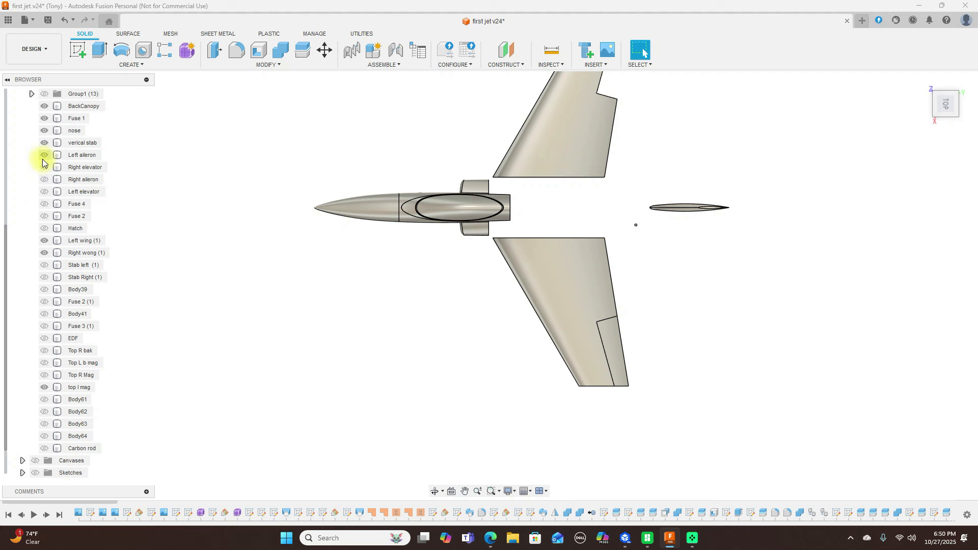
Hide the Left aileron, verical stab, nose, Fuse 1 and BackCanopy bodies.
{"action": "left_click", "coordinate": [44, 155]}
{"action": "left_click", "coordinate": [44, 143]}
{"action": "left_click", "coordinate": [48, 132]}
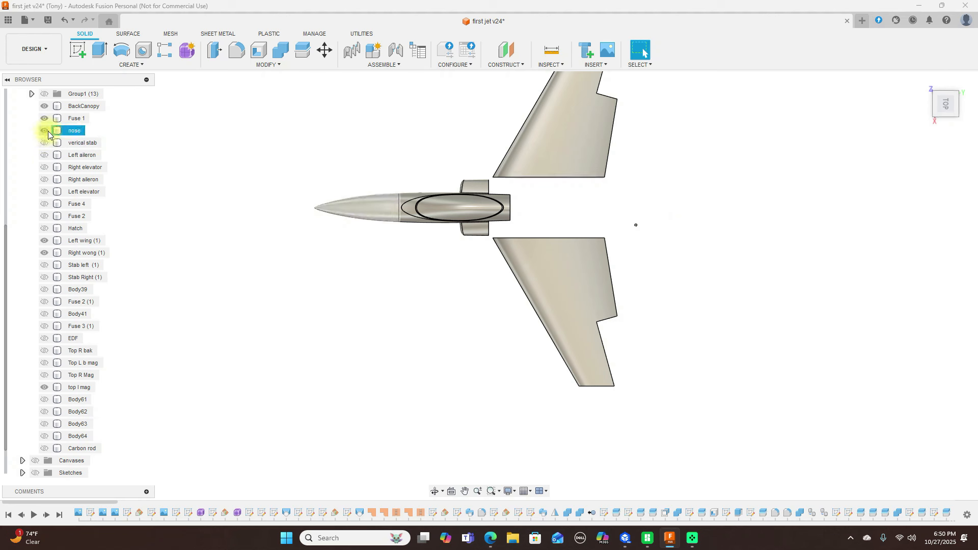
{"action": "left_click", "coordinate": [47, 132]}
{"action": "left_click", "coordinate": [44, 119]}
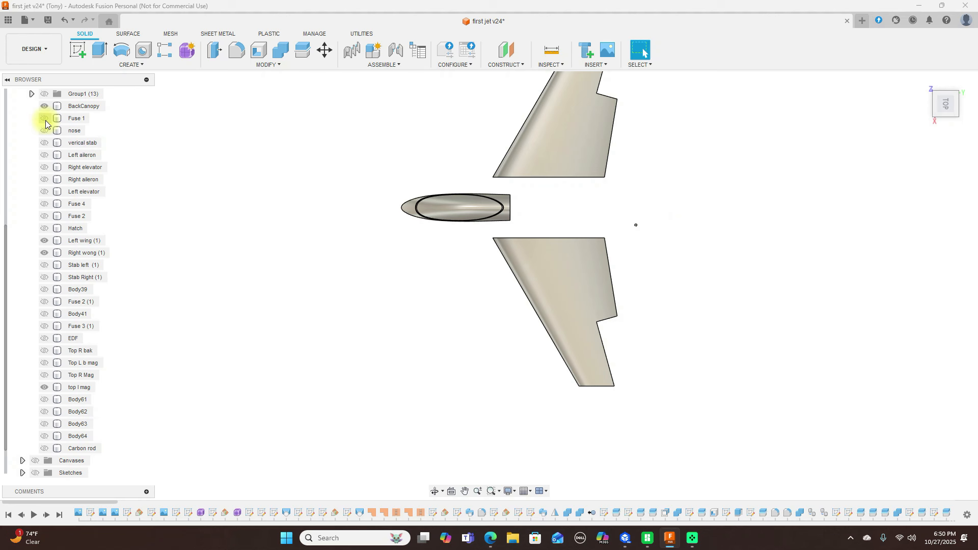
{"action": "left_click", "coordinate": [44, 107]}
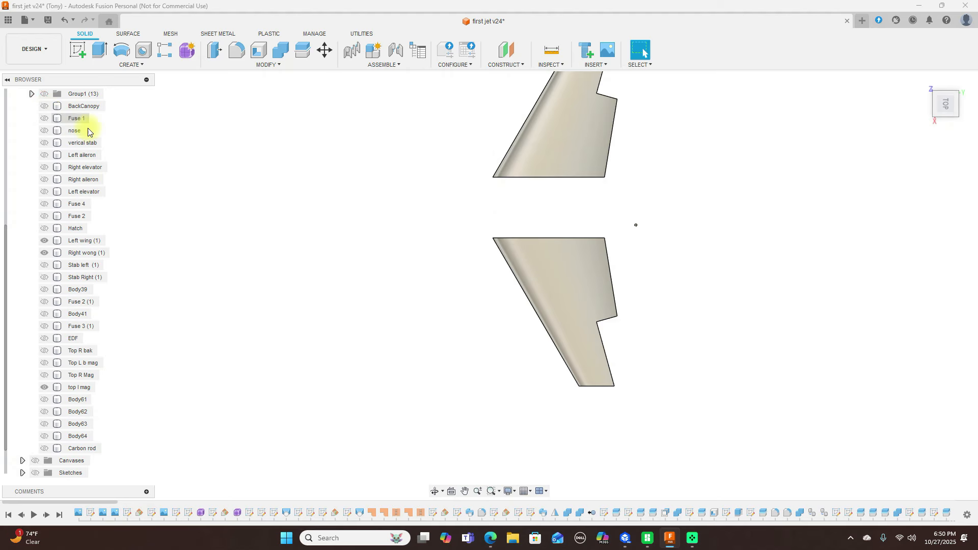
Hide the top l mag and Right wong (1) bodies, leaving only Left wing (1) displayed.
{"action": "left_click", "coordinate": [635, 225]}
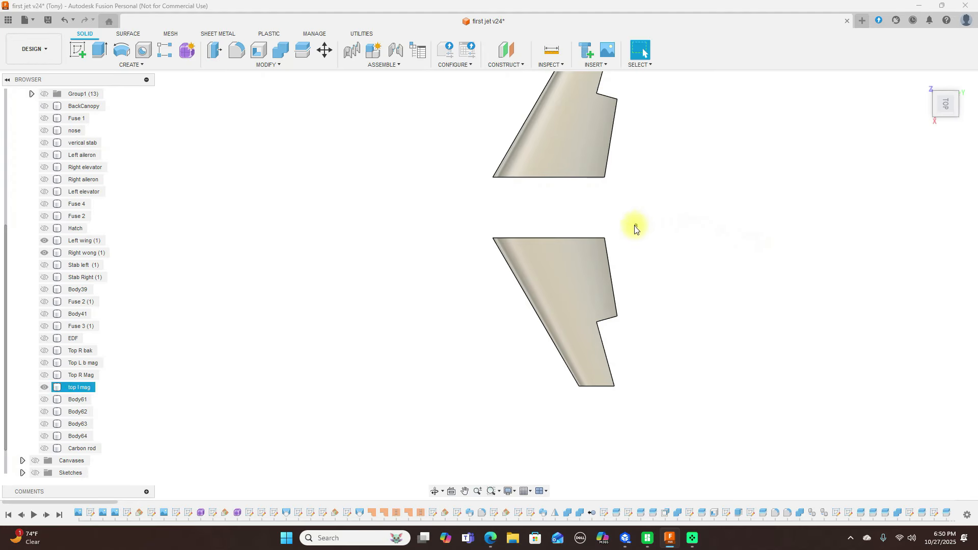
{"action": "left_click", "coordinate": [70, 392]}
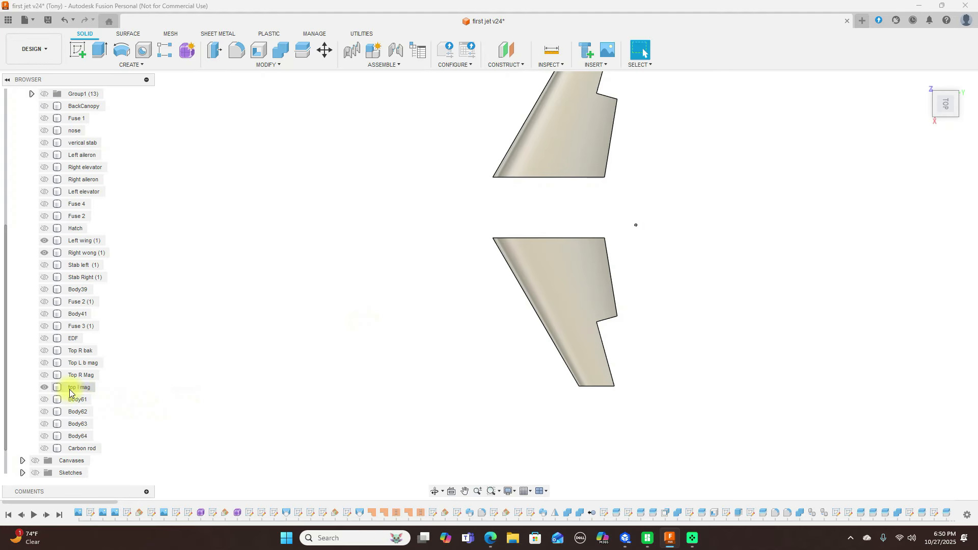
{"action": "left_click", "coordinate": [43, 388]}
{"action": "scroll", "coordinate": [765, 344], "scroll_direction": "down", "scroll_amount": 3}
{"action": "middle_click_drag", "start_coordinate": [795, 278], "coordinate": [758, 302]}
{"action": "left_click", "coordinate": [585, 207]}
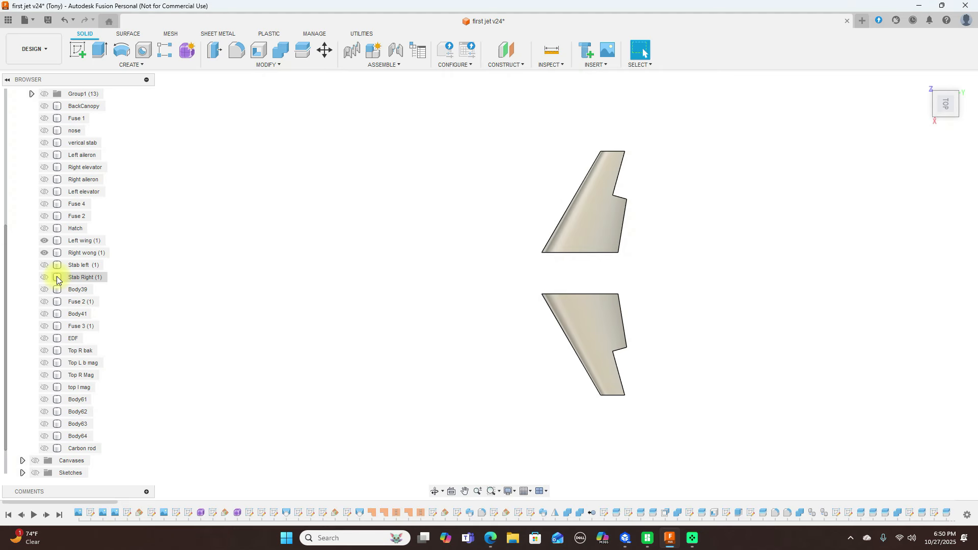
{"action": "left_click", "coordinate": [44, 254]}
{"action": "scroll", "coordinate": [699, 273], "scroll_direction": "up", "scroll_amount": 2}
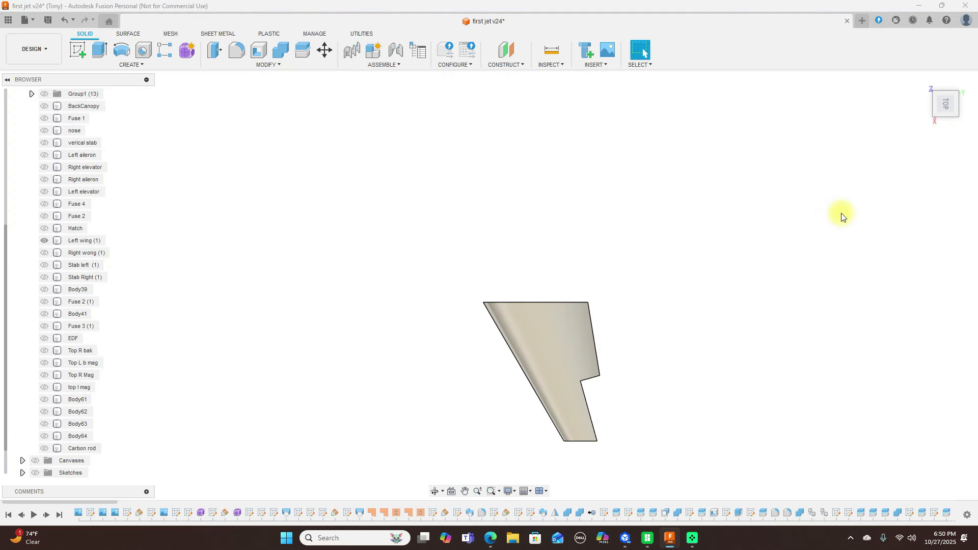
Measure the left wing's root chord between its leading-edge and trailing-edge corner points.
{"action": "middle_click_drag", "start_coordinate": [714, 304], "coordinate": [694, 201]}
{"action": "scroll", "coordinate": [691, 187], "scroll_direction": "up", "scroll_amount": 3}
{"action": "left_click", "coordinate": [451, 199]}
{"action": "left_click", "coordinate": [581, 216]}
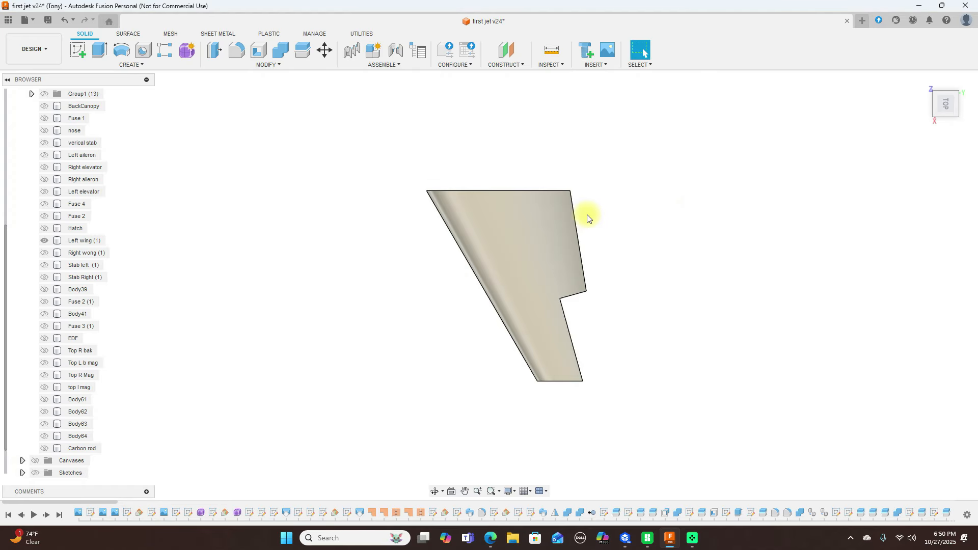
{"action": "scroll", "coordinate": [663, 220], "scroll_direction": "up", "scroll_amount": 2}
{"action": "scroll", "coordinate": [663, 220], "scroll_direction": "down", "scroll_amount": 1}
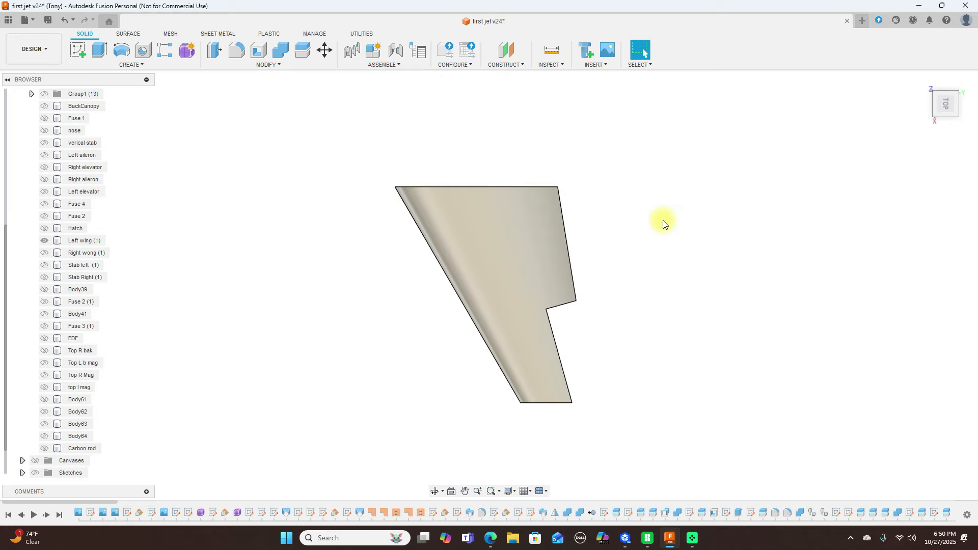
{"action": "left_click", "coordinate": [561, 69]}
{"action": "left_click", "coordinate": [556, 74]}
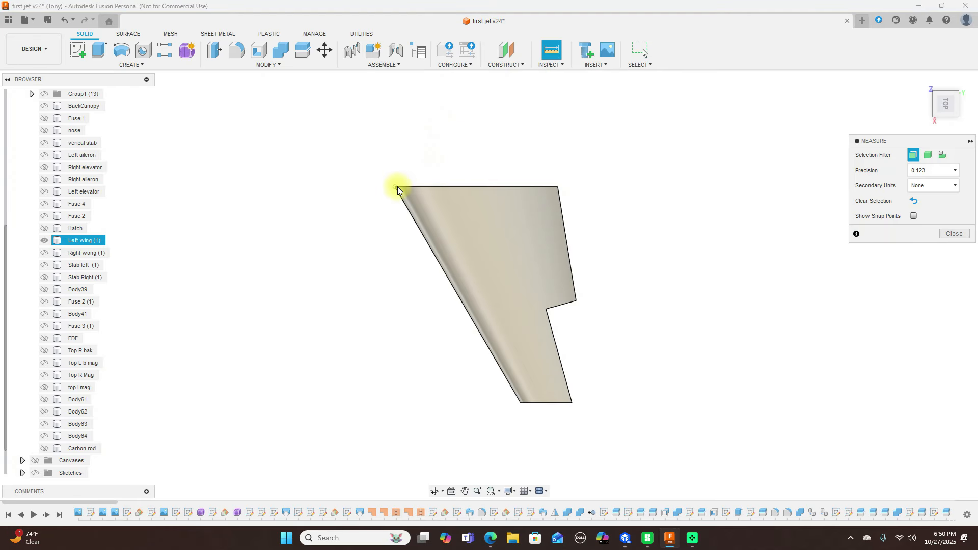
{"action": "left_click", "coordinate": [396, 187]}
{"action": "left_click", "coordinate": [557, 187]}
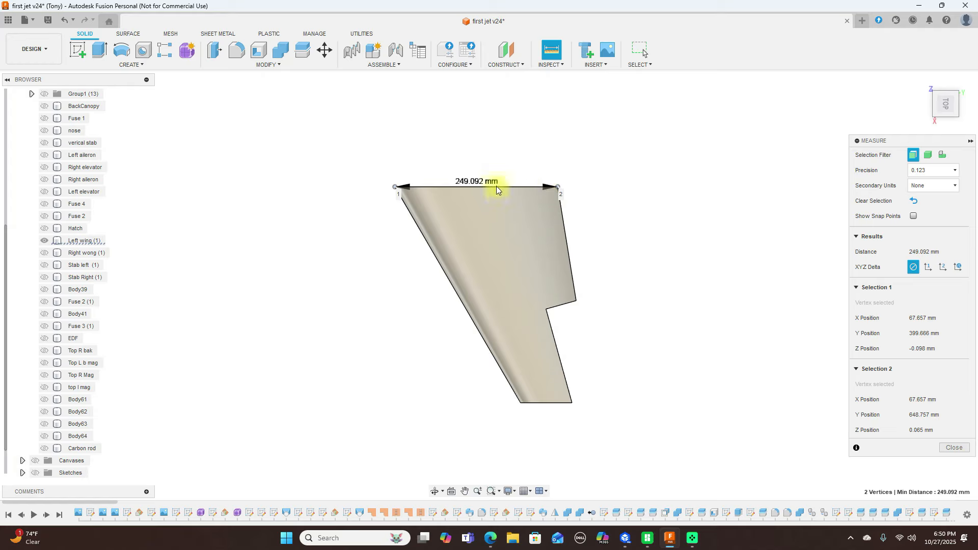
{"action": "left_click", "coordinate": [953, 448]}
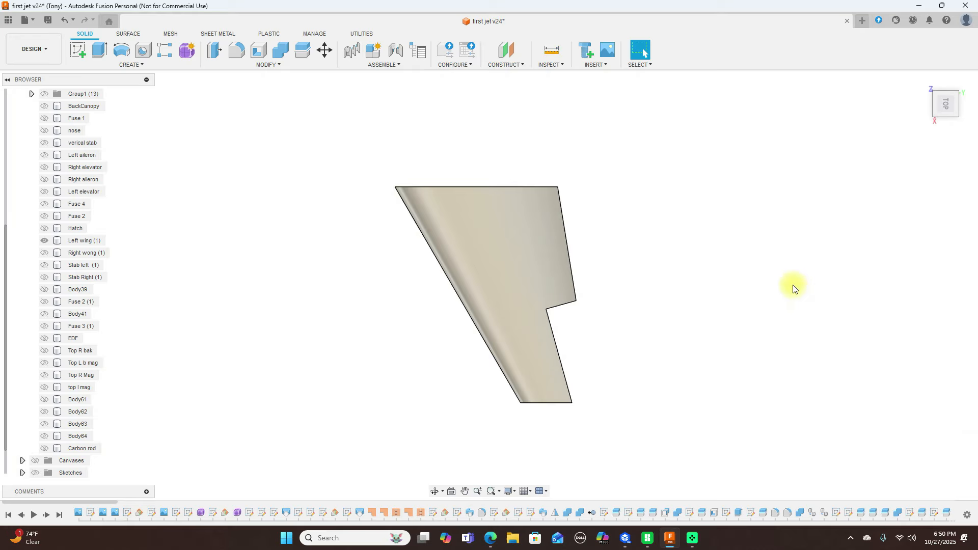
{"action": "scroll", "coordinate": [735, 266], "scroll_direction": "down", "scroll_amount": 2}
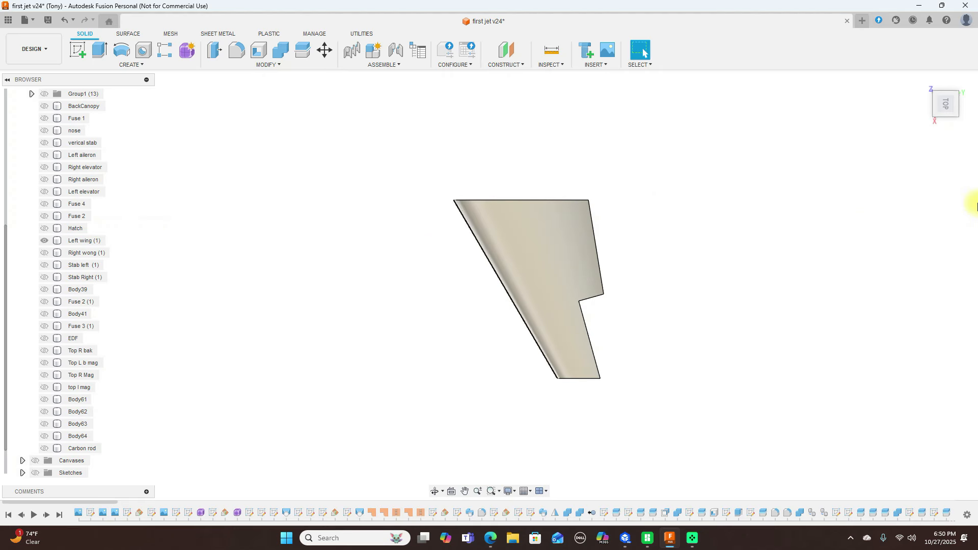
{"action": "mouse_move", "coordinate": [948, 129]}
{"action": "left_click_drag", "start_coordinate": [946, 116], "coordinate": [753, 183]}
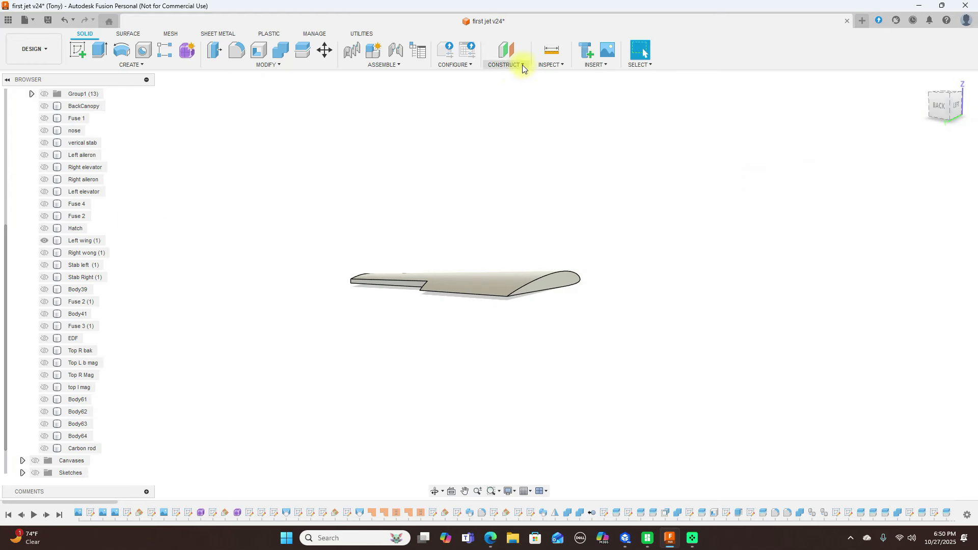
{"action": "left_click", "coordinate": [548, 64]}
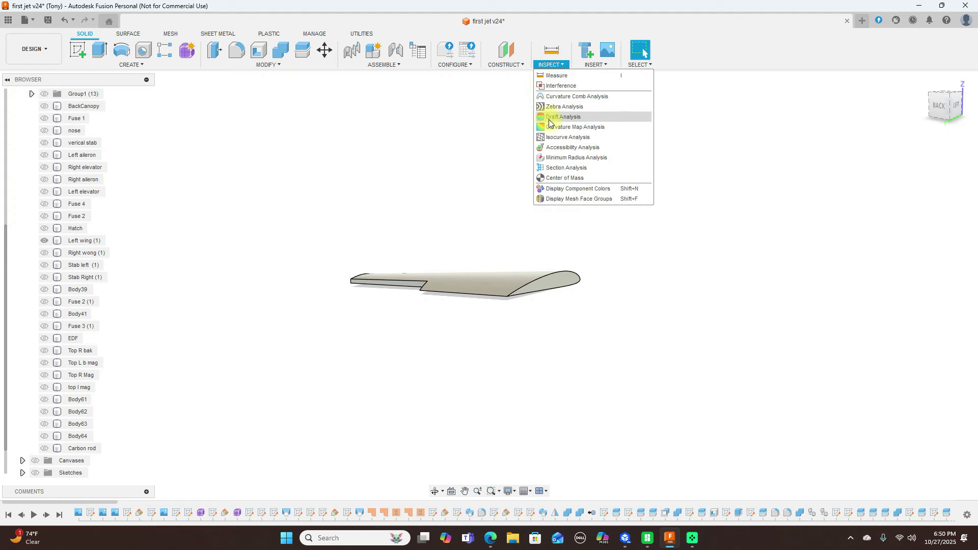
{"action": "left_click", "coordinate": [564, 162]}
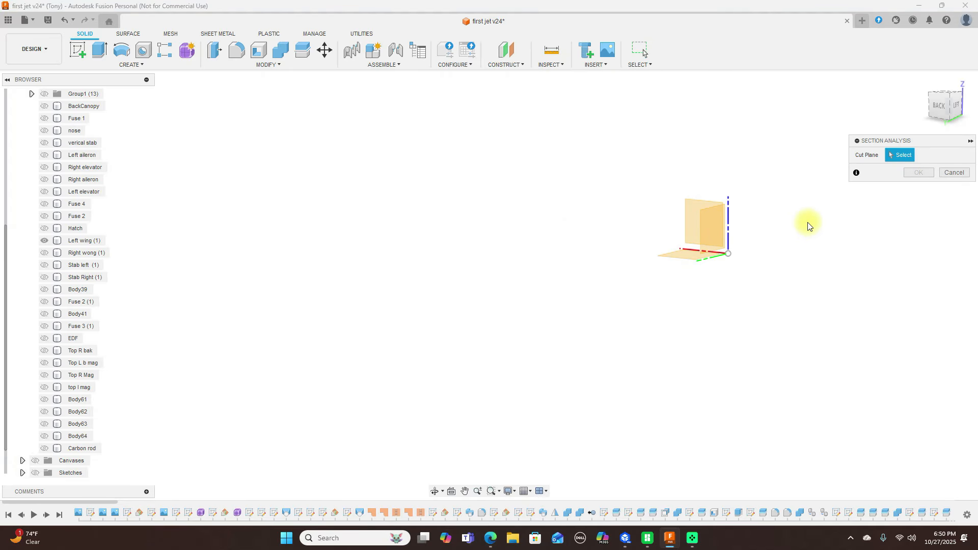
{"action": "left_click", "coordinate": [702, 227]}
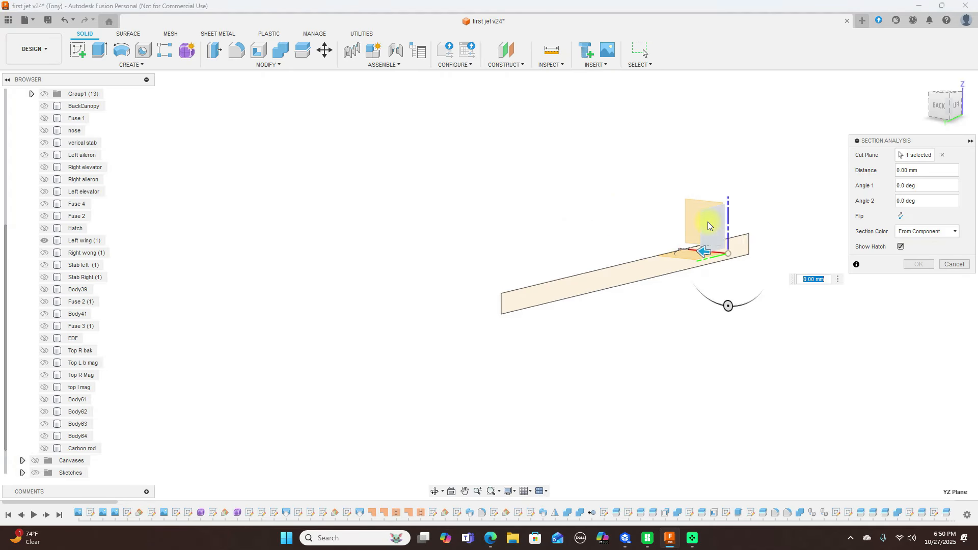
{"action": "left_click_drag", "start_coordinate": [704, 249], "coordinate": [563, 201]}
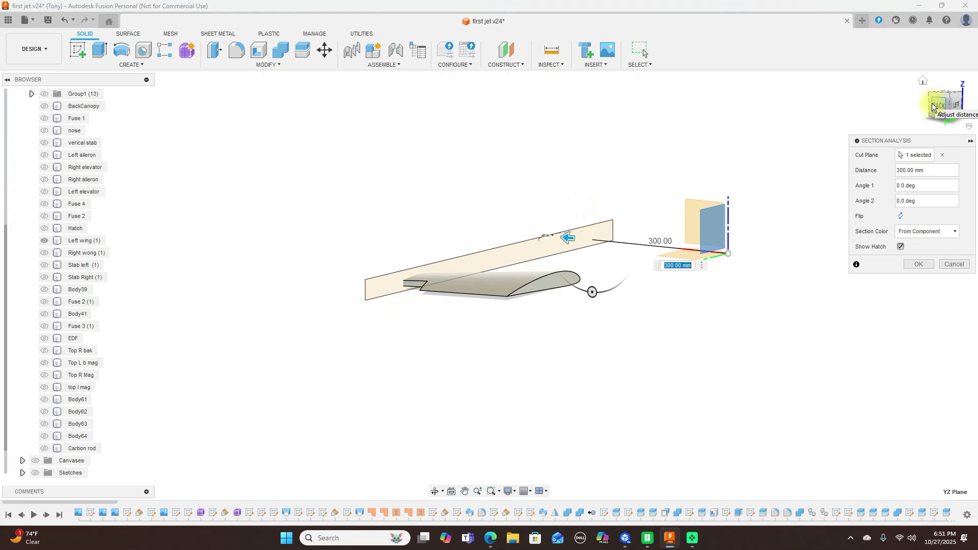
{"action": "left_click", "coordinate": [951, 105]}
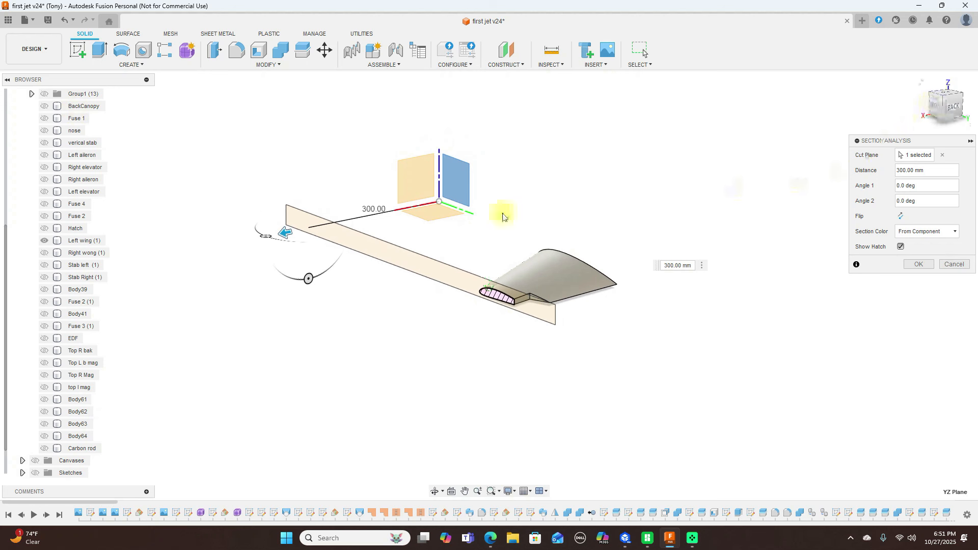
{"action": "left_click_drag", "start_coordinate": [288, 233], "coordinate": [164, 255]}
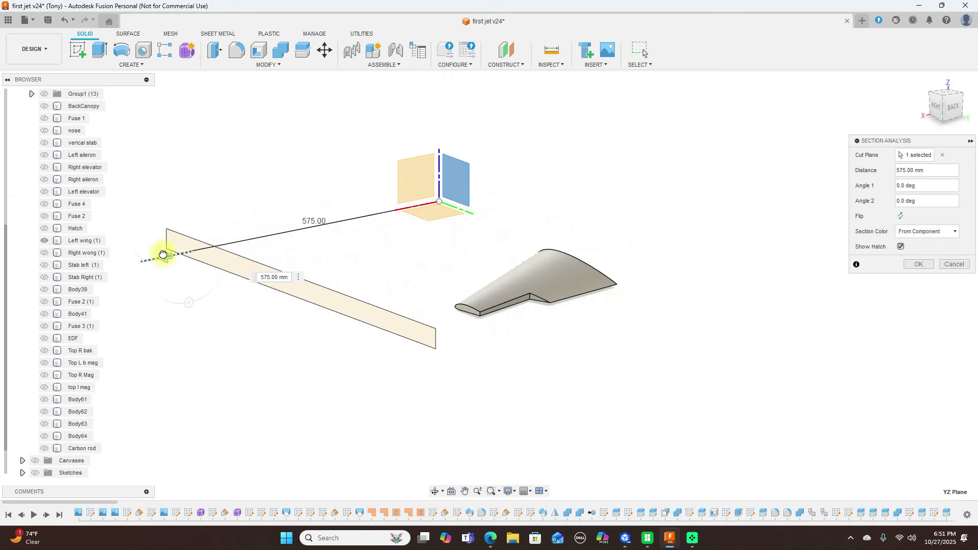
{"action": "left_click", "coordinate": [949, 265]}
Shell the whole Left wing (1) body toward the inside with a 0.4 mm wall thickness.
{"action": "mouse_move", "coordinate": [953, 100]}
{"action": "left_mouse_down"}
{"action": "mouse_move", "coordinate": [848, 110]}
{"action": "mouse_move", "coordinate": [815, 239]}
{"action": "left_mouse_up"}
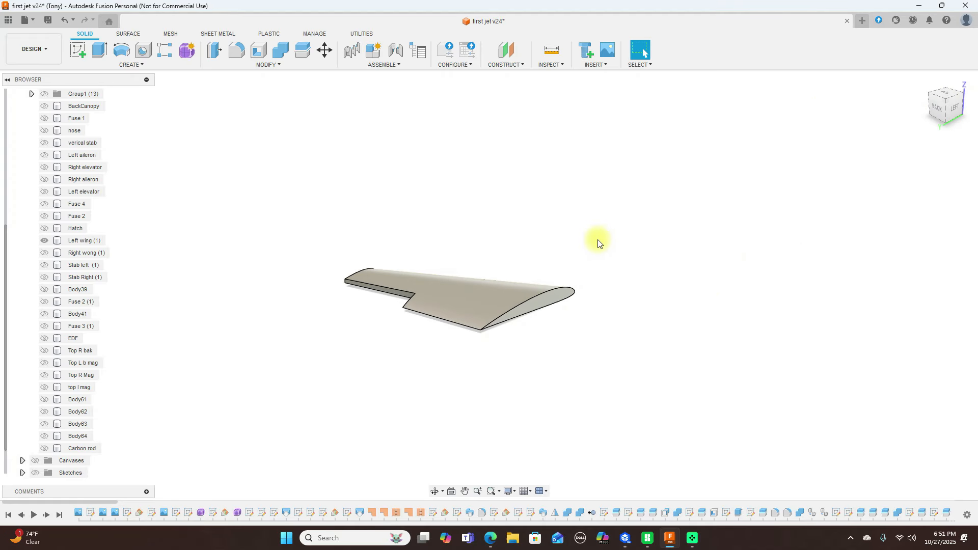
{"action": "left_click", "coordinate": [257, 53]}
{"action": "left_click", "coordinate": [530, 299]}
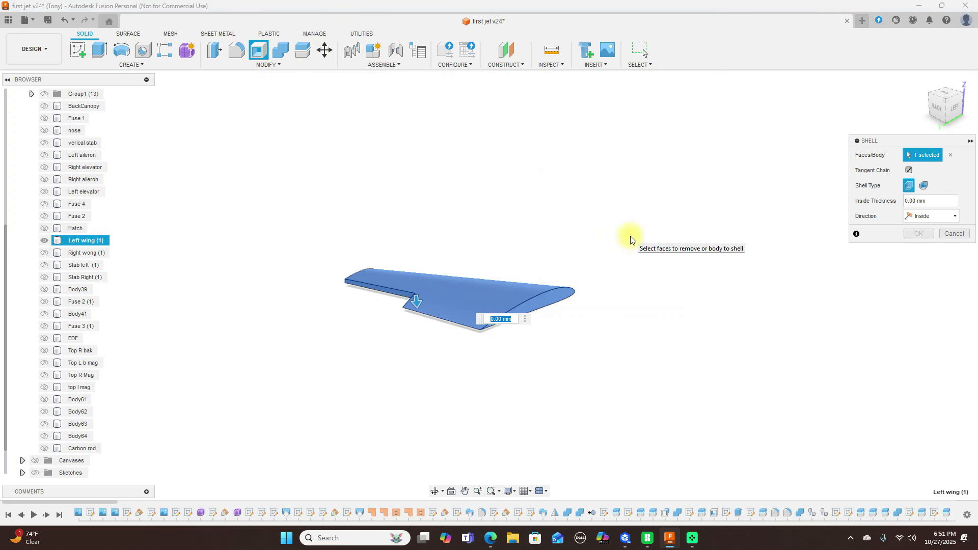
{"action": "type", "text": ".4"}
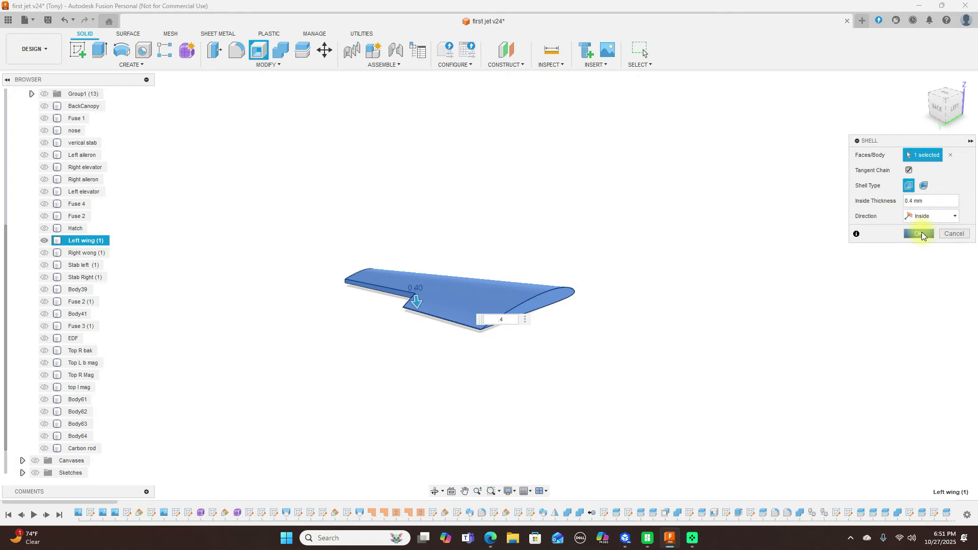
{"action": "left_click", "coordinate": [919, 233]}
{"action": "left_click", "coordinate": [954, 117]}
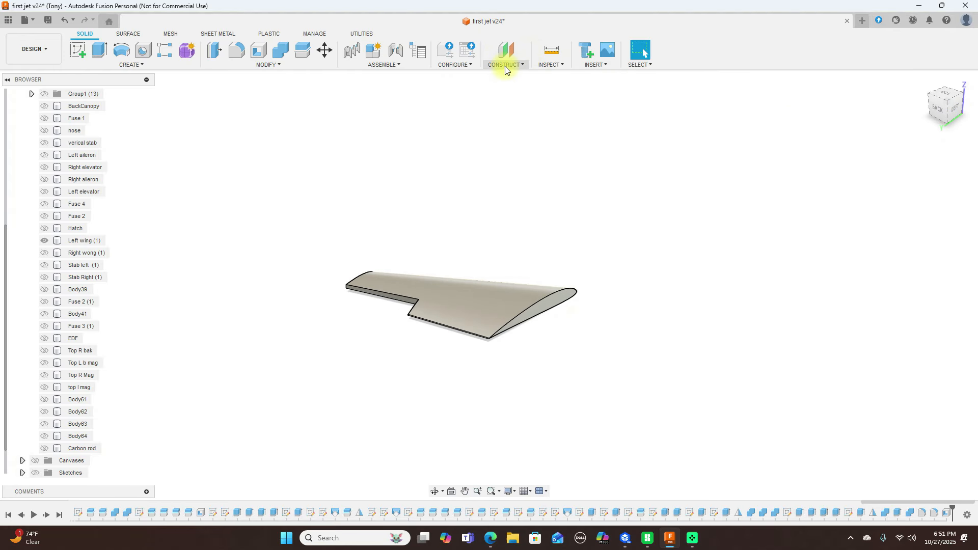
Preview a section analysis cut at -50 mm from the left wing's root face to inspect the interior.
{"action": "left_click", "coordinate": [555, 65]}
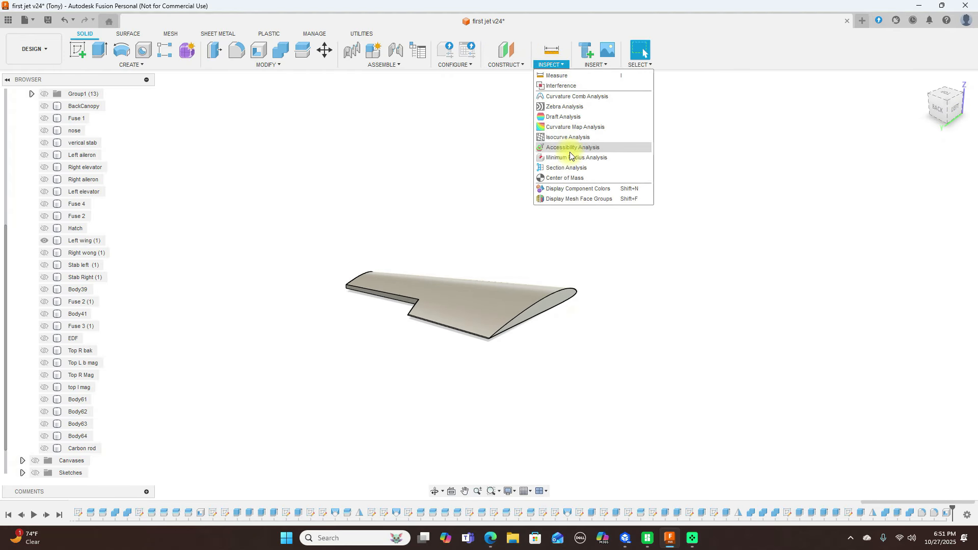
{"action": "left_click", "coordinate": [565, 168]}
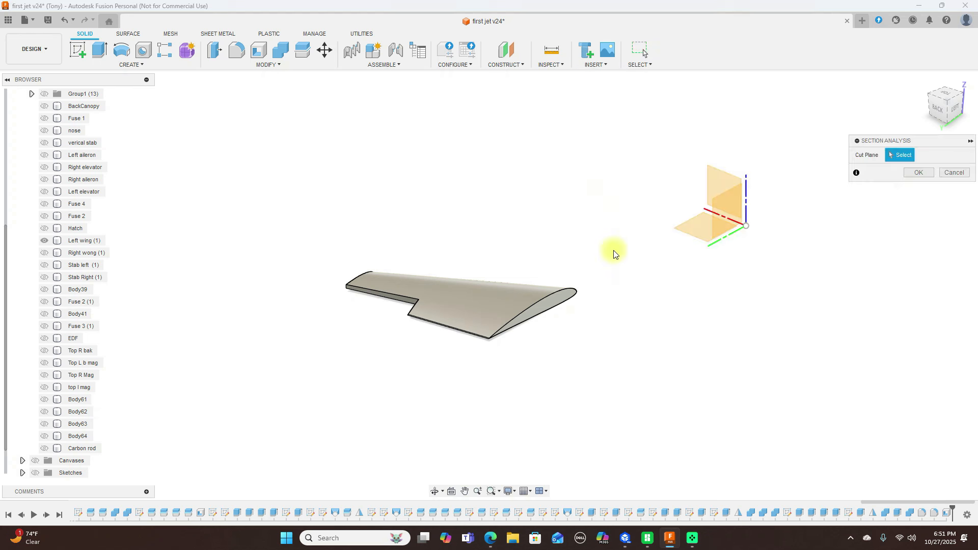
{"action": "left_click", "coordinate": [553, 301]}
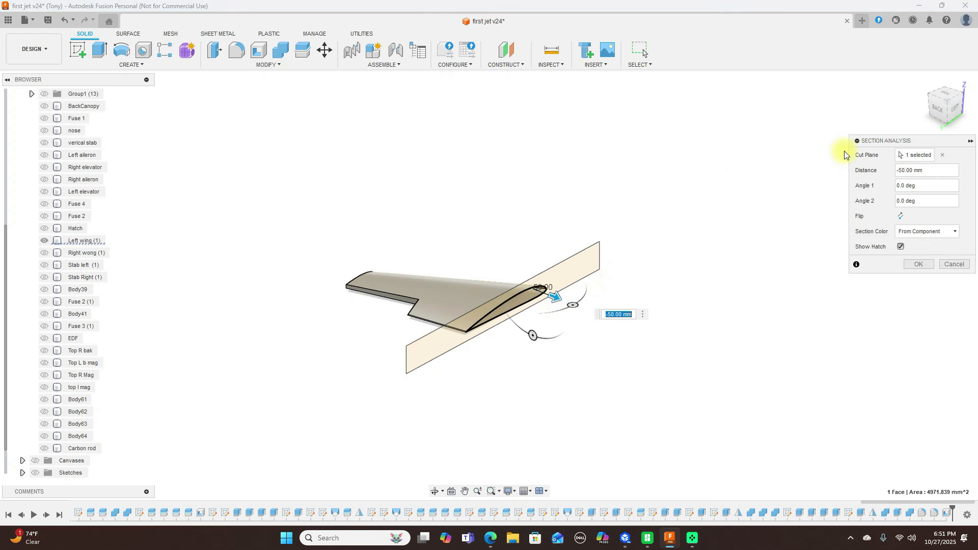
{"action": "left_click", "coordinate": [946, 111]}
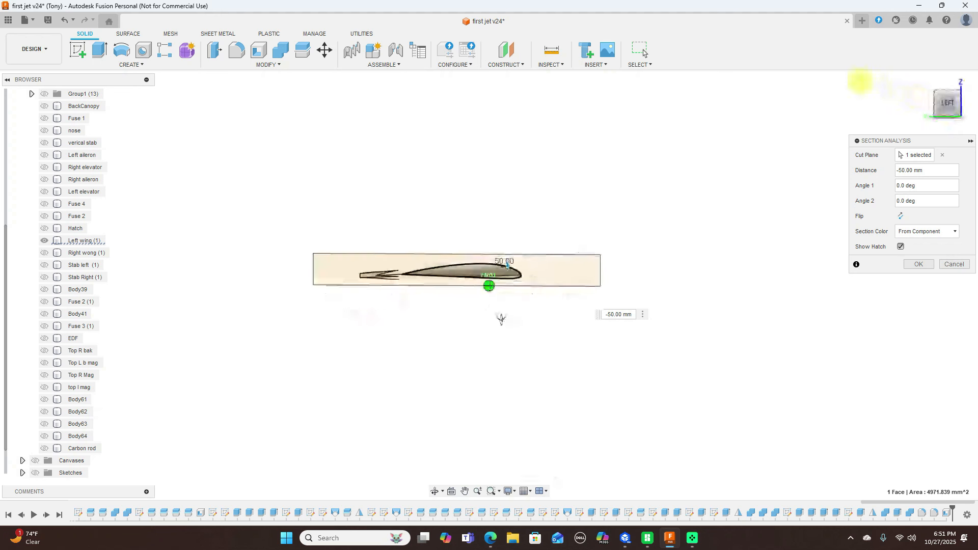
{"action": "left_click_drag", "start_coordinate": [837, 87], "coordinate": [883, 98]}
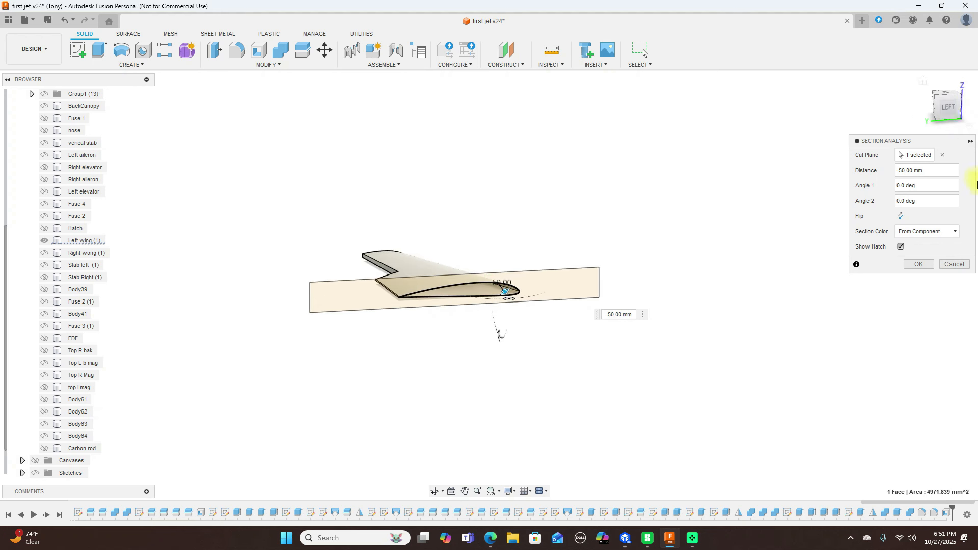
{"action": "left_click", "coordinate": [947, 265]}
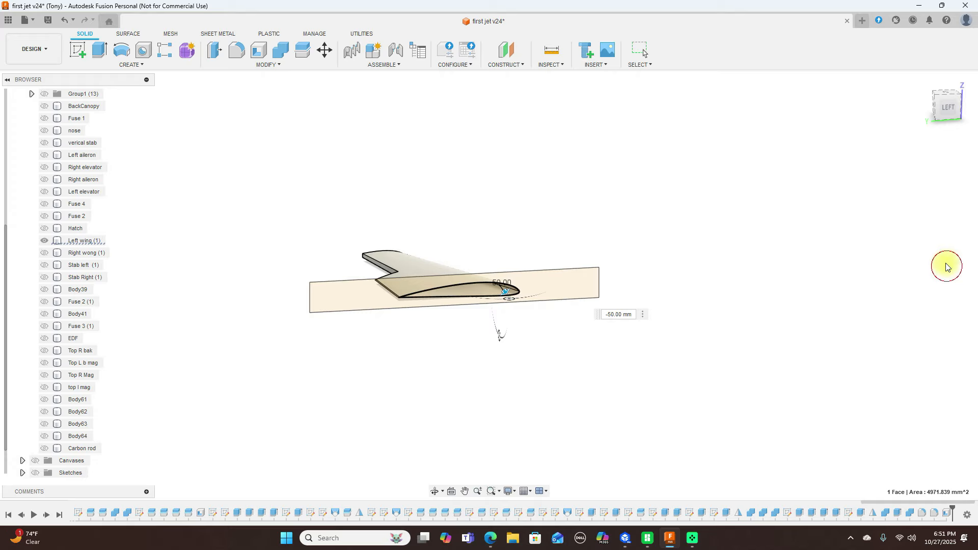
Measure the distance between the left wing's tip edge and root edge in the top view.
{"action": "left_click", "coordinate": [939, 109]}
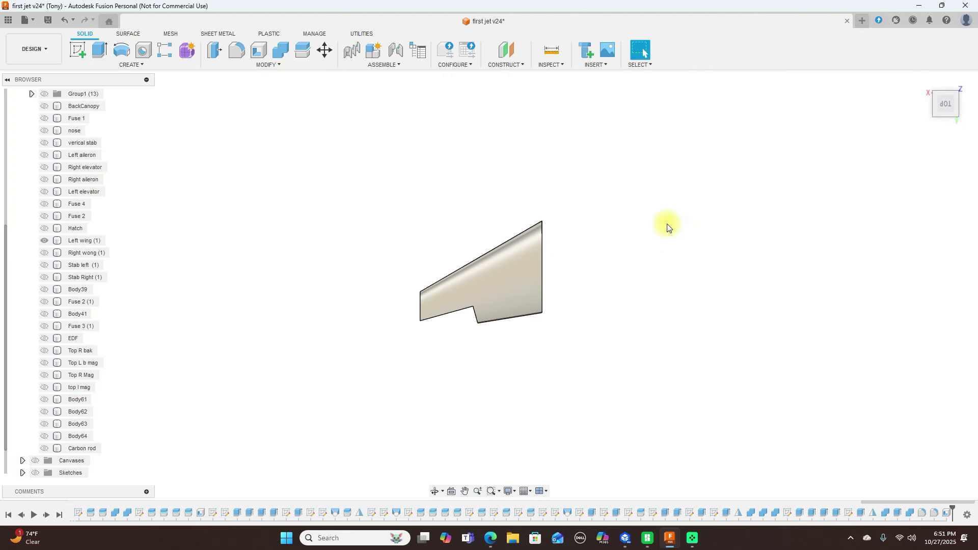
{"action": "scroll", "coordinate": [639, 232], "scroll_direction": "up", "scroll_amount": 1}
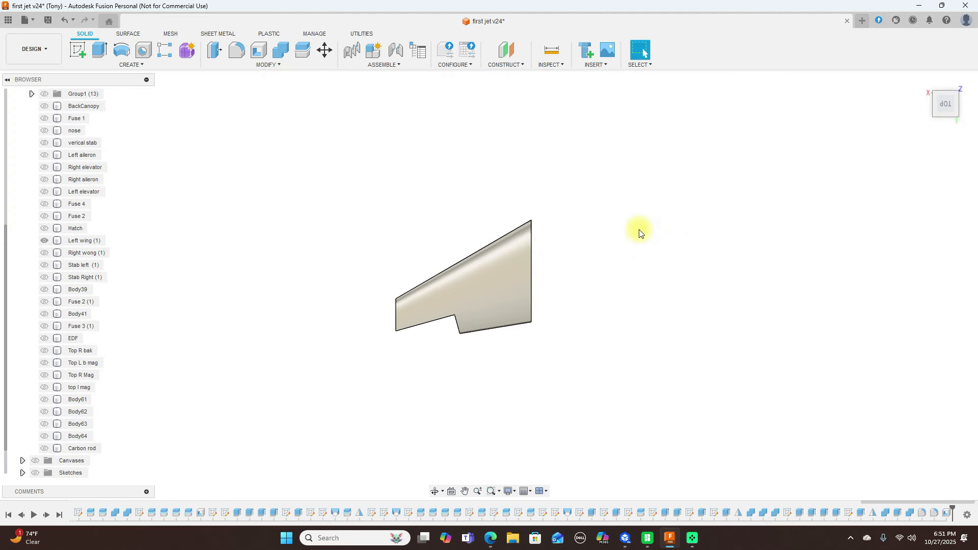
{"action": "left_click", "coordinate": [453, 299]}
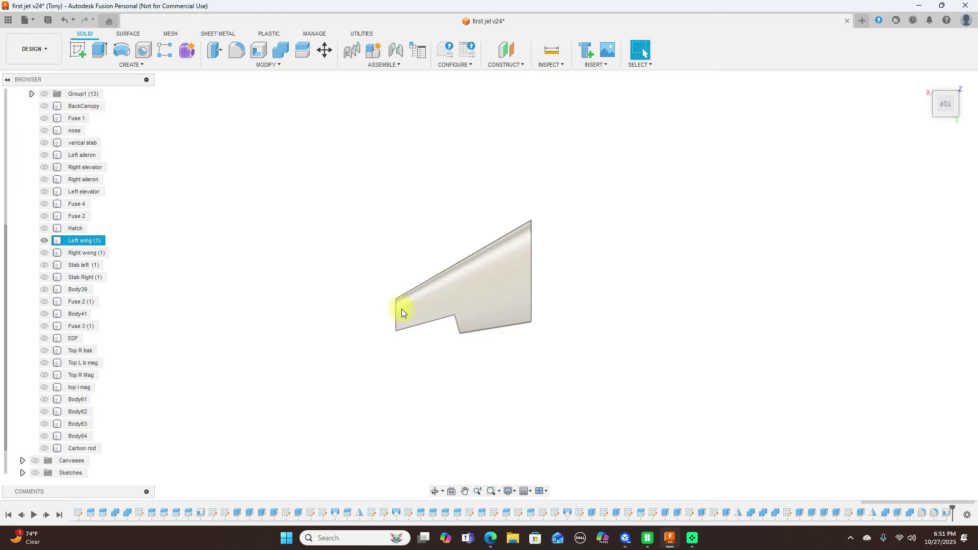
{"action": "left_click", "coordinate": [555, 66]}
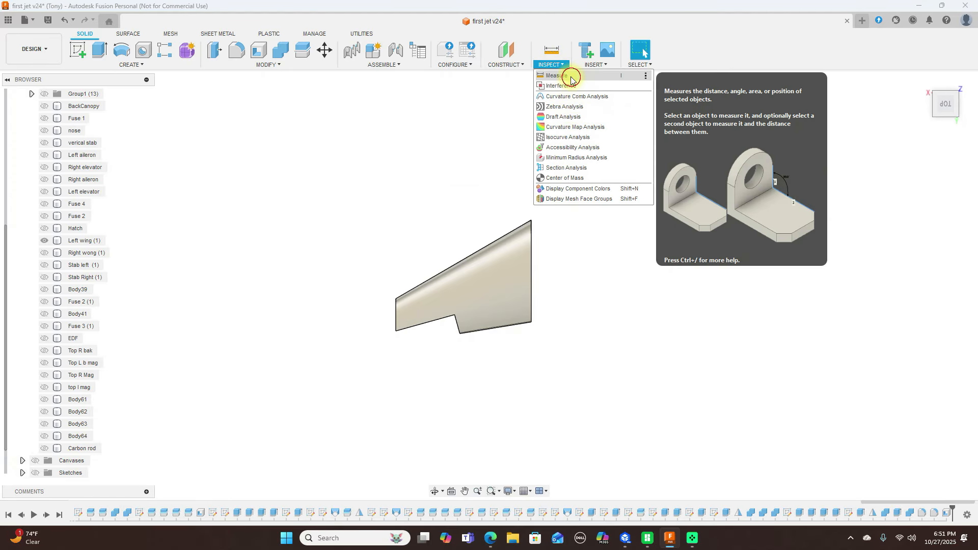
{"action": "left_click", "coordinate": [571, 76]}
{"action": "left_click", "coordinate": [398, 310]}
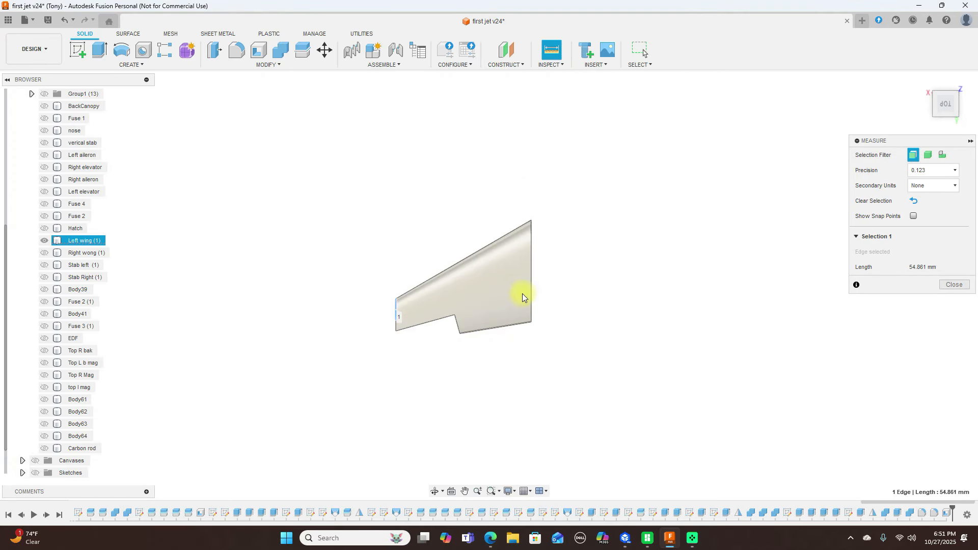
{"action": "left_click", "coordinate": [532, 297]}
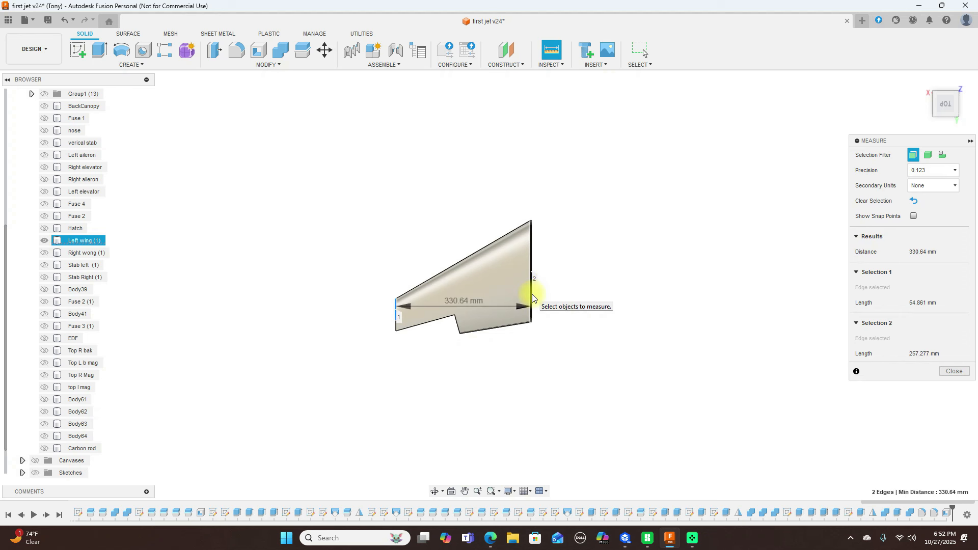
{"action": "right_click", "coordinate": [532, 298]}
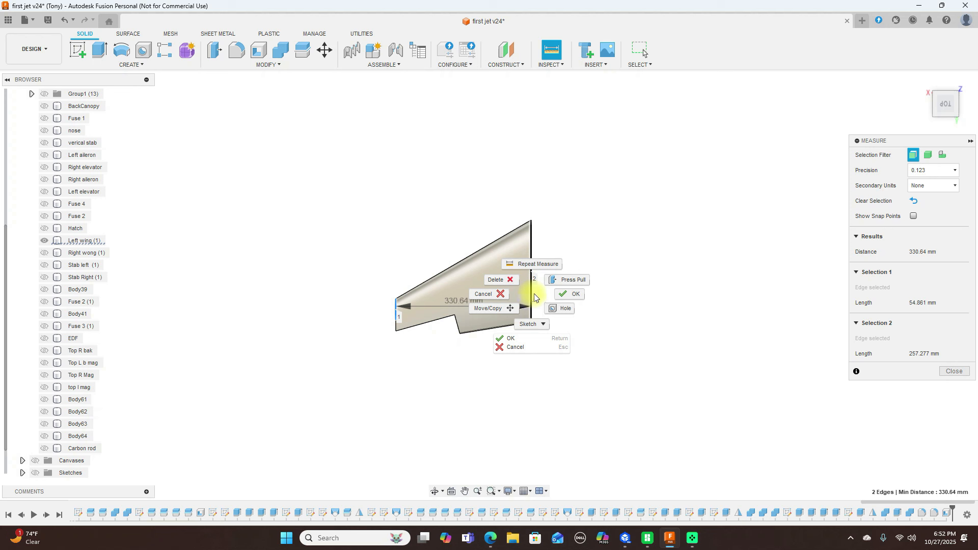
{"action": "left_click", "coordinate": [488, 294]}
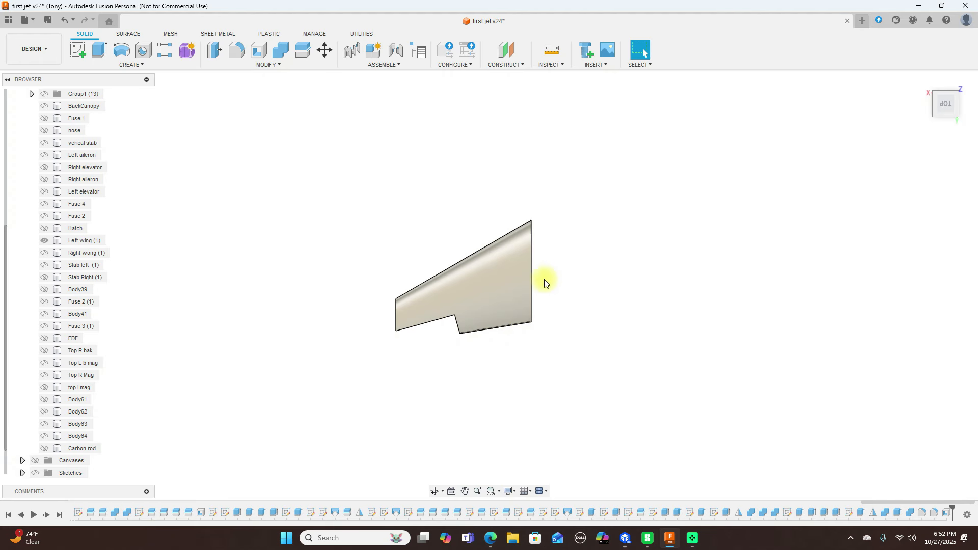
Start a new sketch on the horizontal XY origin plane, with the left wing framed from above.
{"action": "middle_click_drag", "start_coordinate": [601, 262], "coordinate": [617, 245]}
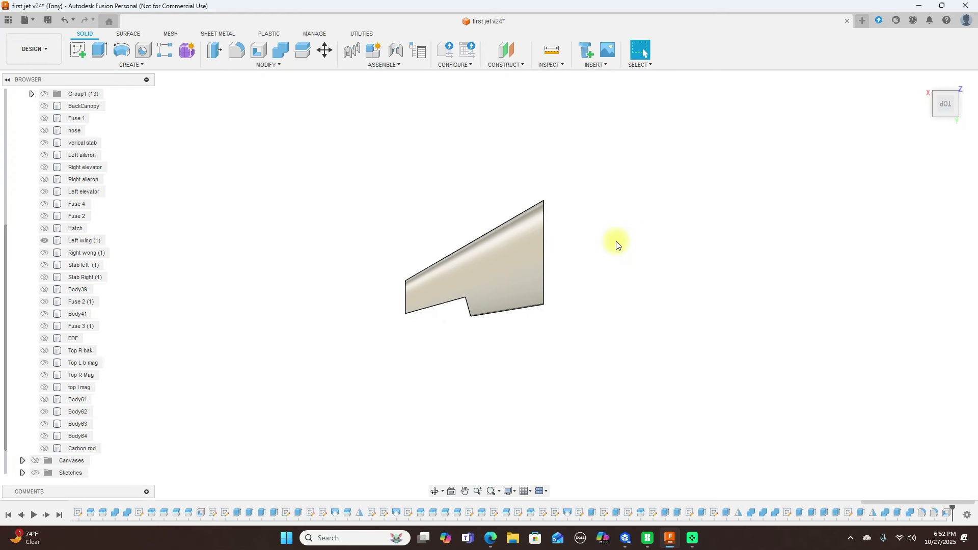
{"action": "scroll", "coordinate": [616, 244], "scroll_direction": "up", "scroll_amount": 1}
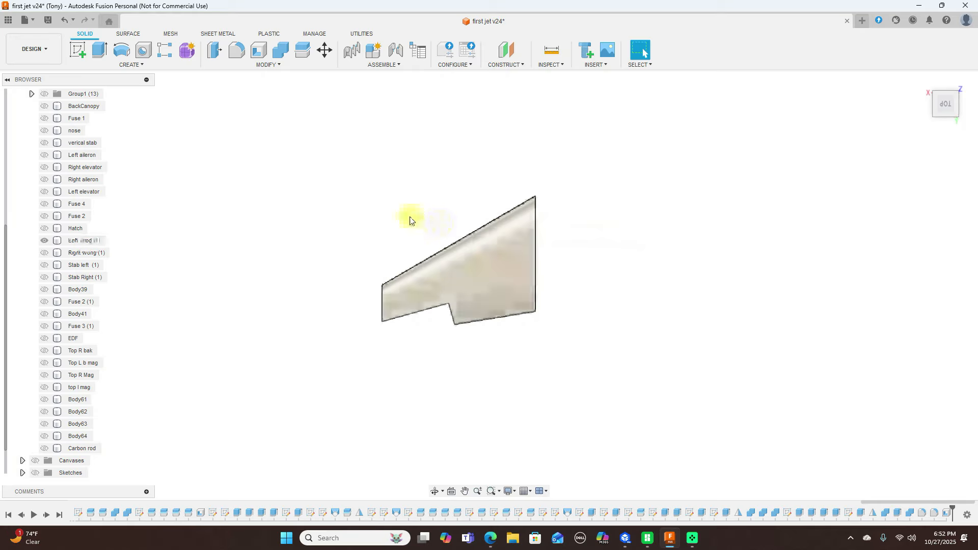
{"action": "left_click", "coordinate": [80, 53]}
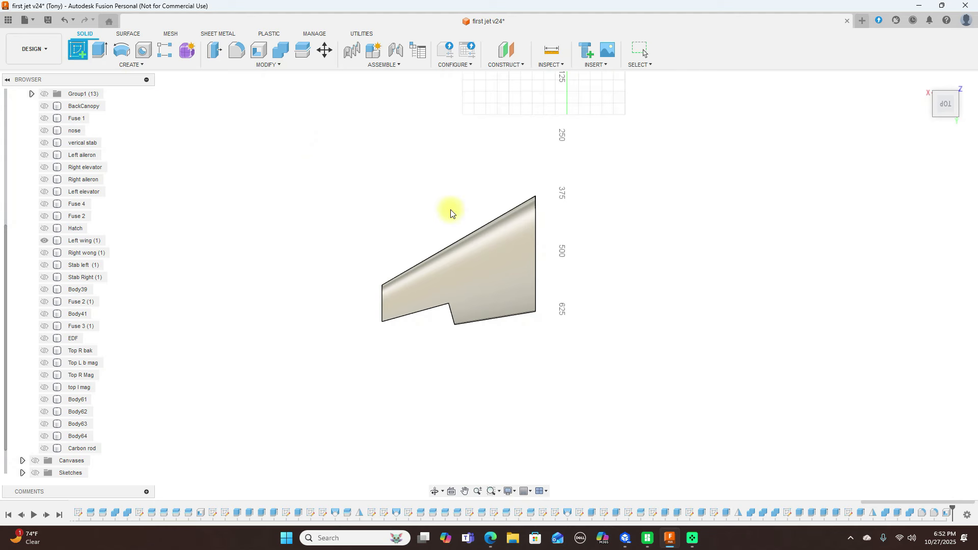
{"action": "left_click", "coordinate": [643, 269]}
{"action": "mouse_move", "coordinate": [629, 341]}
{"action": "middle_mouse_down"}
{"action": "mouse_move", "coordinate": [659, 162]}
{"action": "mouse_move", "coordinate": [641, 127]}
{"action": "middle_mouse_up"}
{"action": "middle_click_drag", "start_coordinate": [617, 388], "coordinate": [691, 261]}
{"action": "scroll", "coordinate": [656, 217], "scroll_direction": "up", "scroll_amount": 2}
{"action": "middle_click_drag", "start_coordinate": [645, 187], "coordinate": [704, 249]}
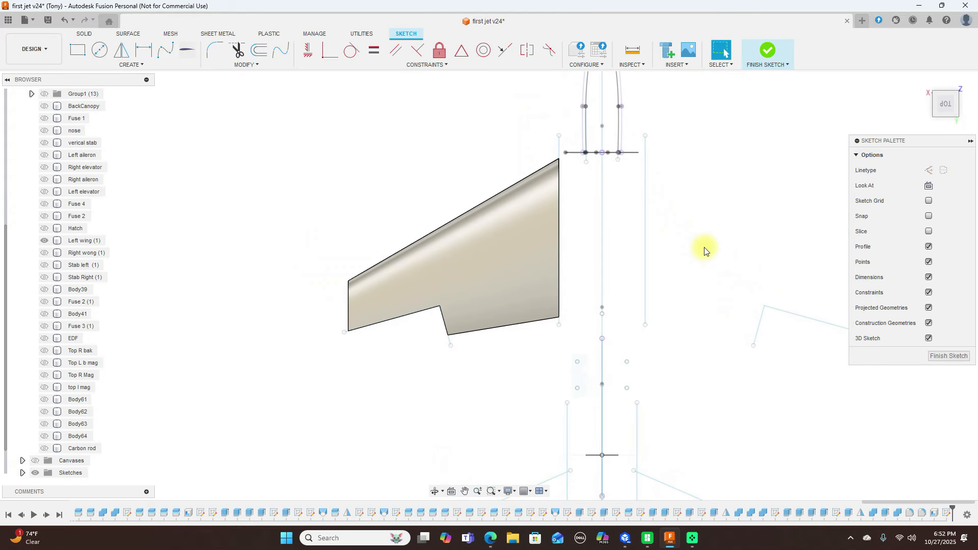
Hide Sketch62, Sketch56, Sketch55, Sketch50, Sketch45 and Sketch43 to declutter the wing area.
{"action": "left_click", "coordinate": [23, 474]}
{"action": "scroll", "coordinate": [43, 430], "scroll_direction": "down", "scroll_amount": 10}
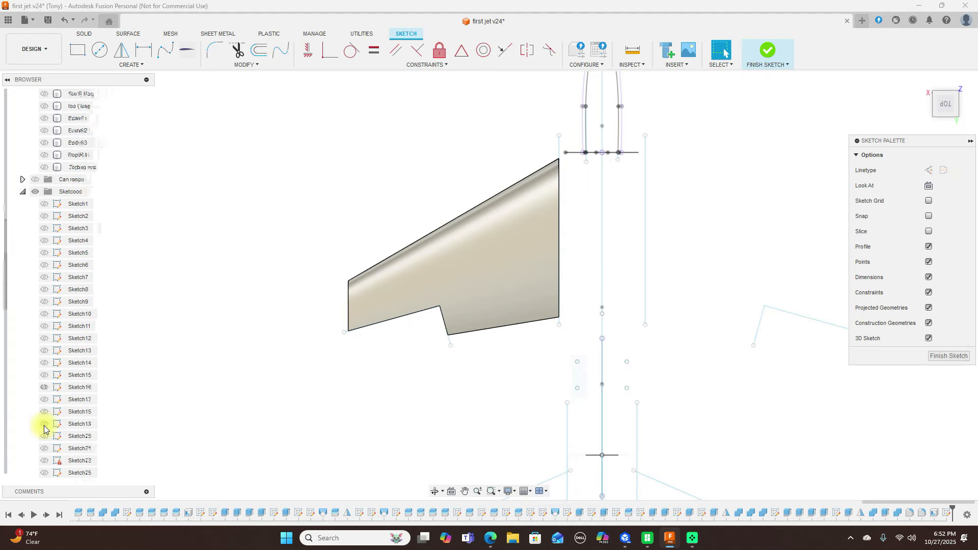
{"action": "scroll", "coordinate": [44, 430], "scroll_direction": "down", "scroll_amount": 5}
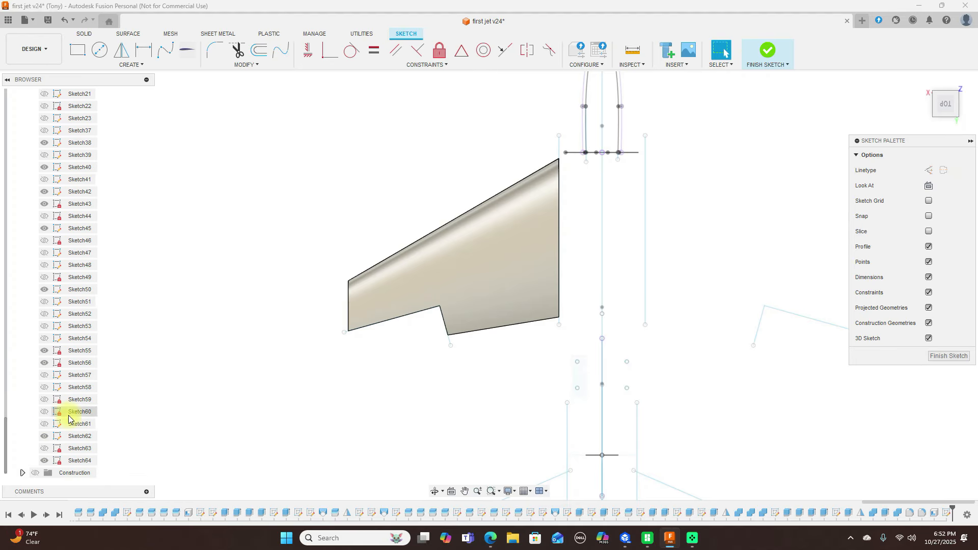
{"action": "left_click", "coordinate": [44, 350]}
{"action": "left_click", "coordinate": [45, 290]}
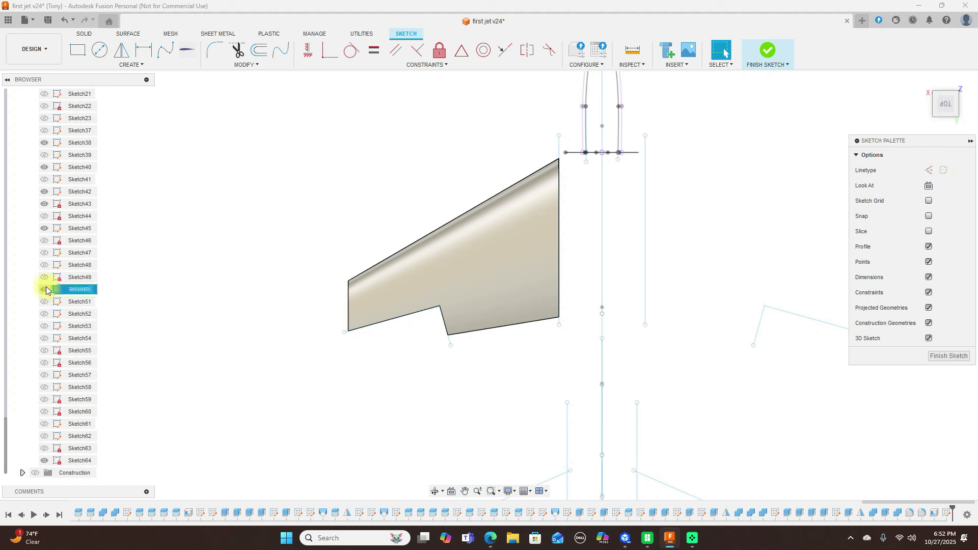
{"action": "left_click", "coordinate": [44, 228]}
{"action": "left_click", "coordinate": [42, 204]}
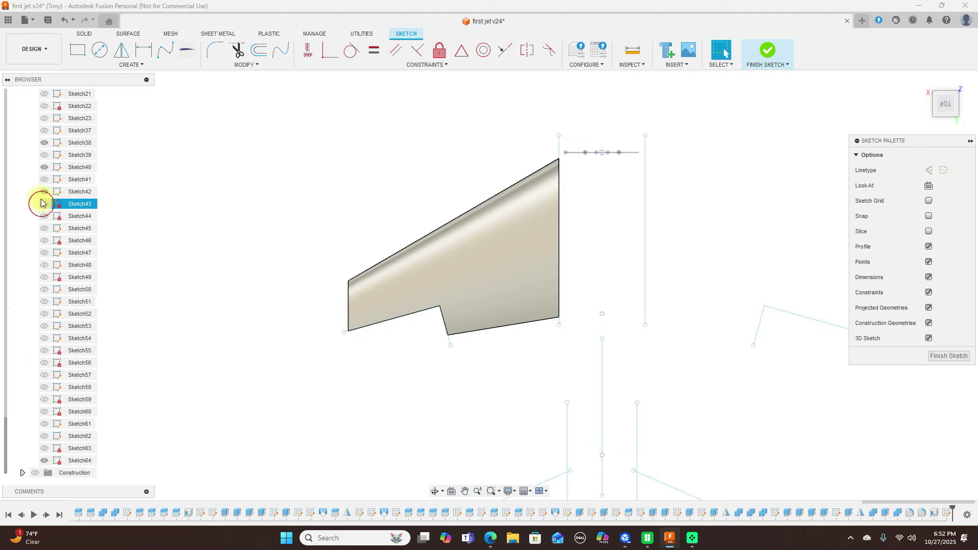
Hide Sketch42, Sketch40, Sketch38 and Sketch16, leaving only the active sketch shown, and collapse the sketch list.
{"action": "left_click", "coordinate": [43, 192]}
{"action": "left_click", "coordinate": [44, 168]}
{"action": "left_click", "coordinate": [41, 144]}
{"action": "scroll", "coordinate": [61, 160], "scroll_direction": "up", "scroll_amount": 6}
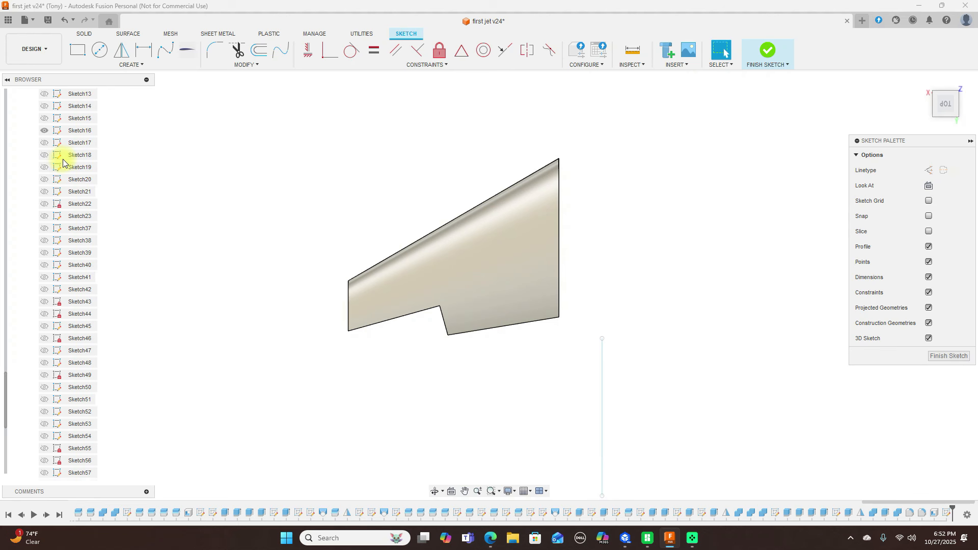
{"action": "left_click", "coordinate": [44, 253]}
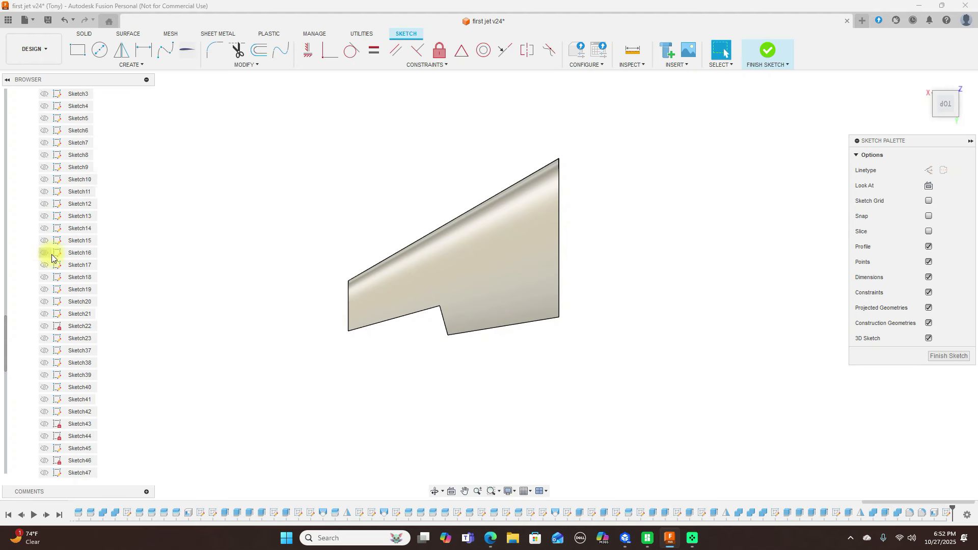
{"action": "scroll", "coordinate": [62, 261], "scroll_direction": "up", "scroll_amount": 2}
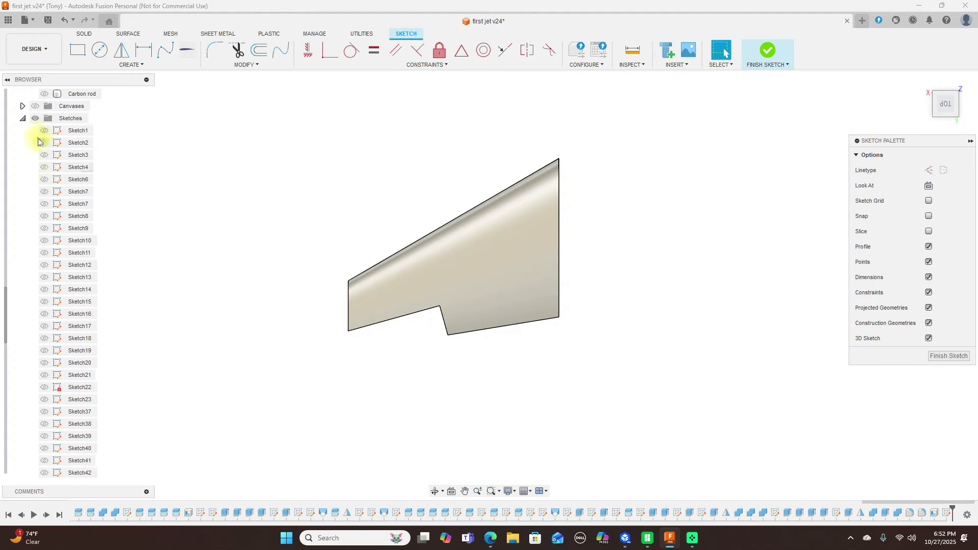
{"action": "left_click", "coordinate": [23, 118]}
Draw a slightly inclined line about 435 mm long across the wing, from just outside the tip to beyond the root.
{"action": "scroll", "coordinate": [618, 268], "scroll_direction": "down", "scroll_amount": 3}
{"action": "scroll", "coordinate": [654, 268], "scroll_direction": "up", "scroll_amount": 3}
{"action": "middle_click_drag", "start_coordinate": [657, 271], "coordinate": [666, 232]}
{"action": "scroll", "coordinate": [660, 242], "scroll_direction": "up", "scroll_amount": 2}
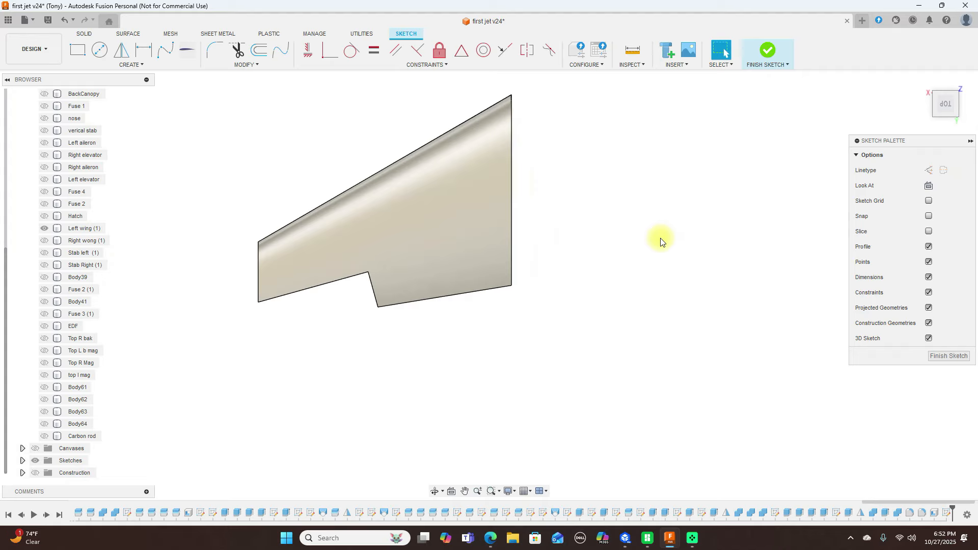
{"action": "scroll", "coordinate": [654, 243], "scroll_direction": "down", "scroll_amount": 2}
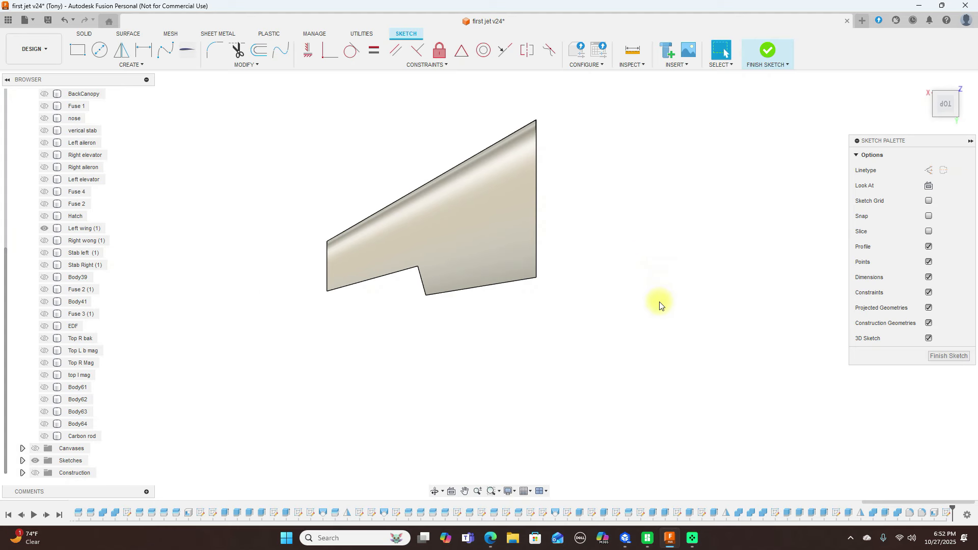
{"action": "key", "text": "l"}
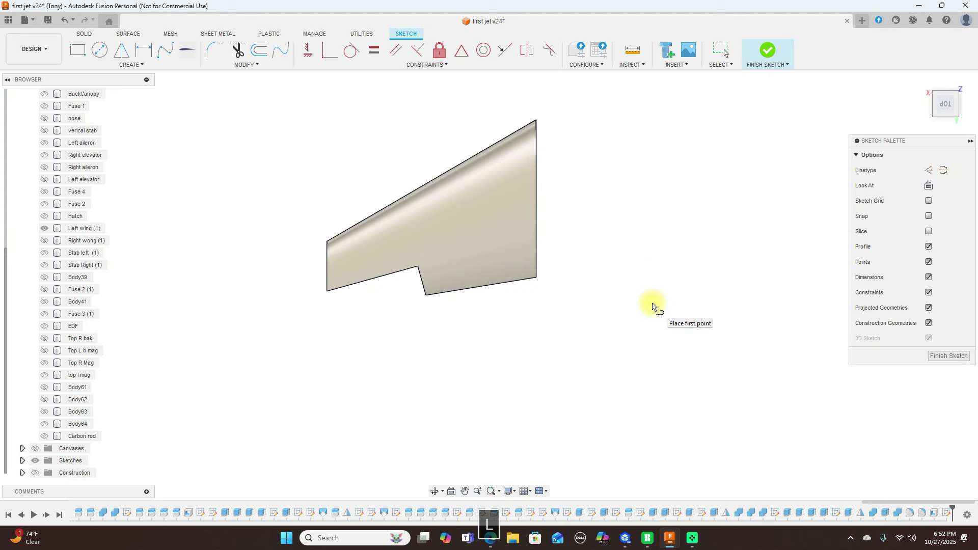
{"action": "scroll", "coordinate": [652, 295], "scroll_direction": "up", "scroll_amount": 2}
{"action": "middle_click_drag", "start_coordinate": [636, 240], "coordinate": [687, 280]}
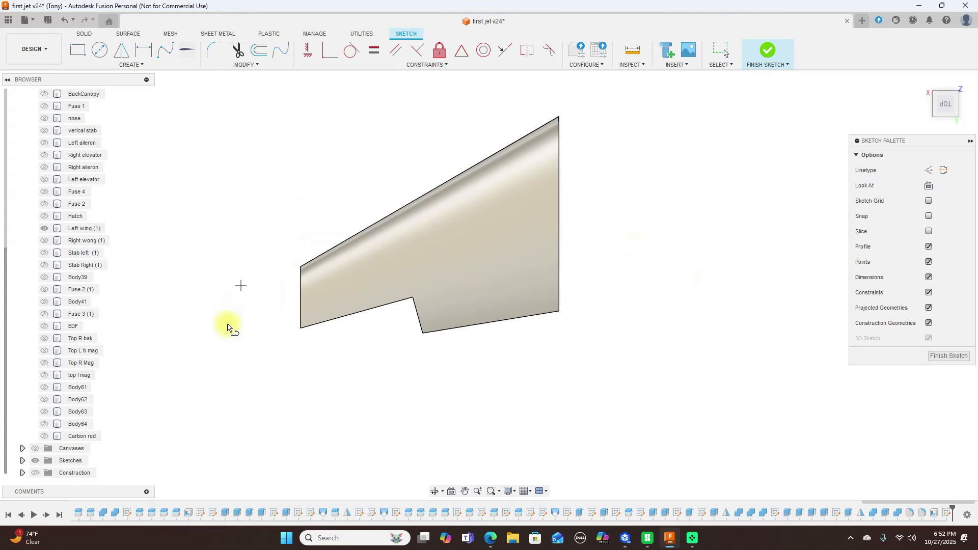
{"action": "left_click", "coordinate": [290, 299]}
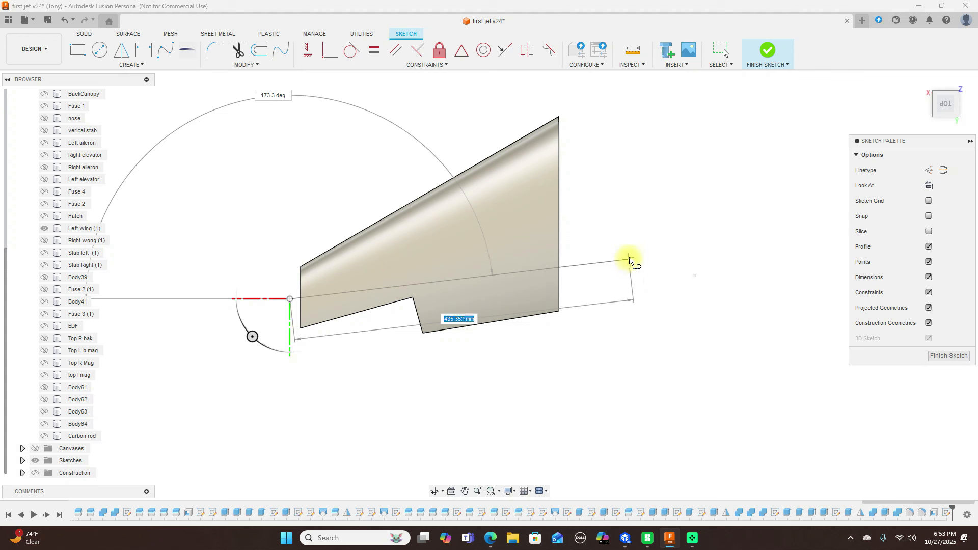
{"action": "left_click", "coordinate": [630, 256]}
{"action": "right_click", "coordinate": [630, 257]}
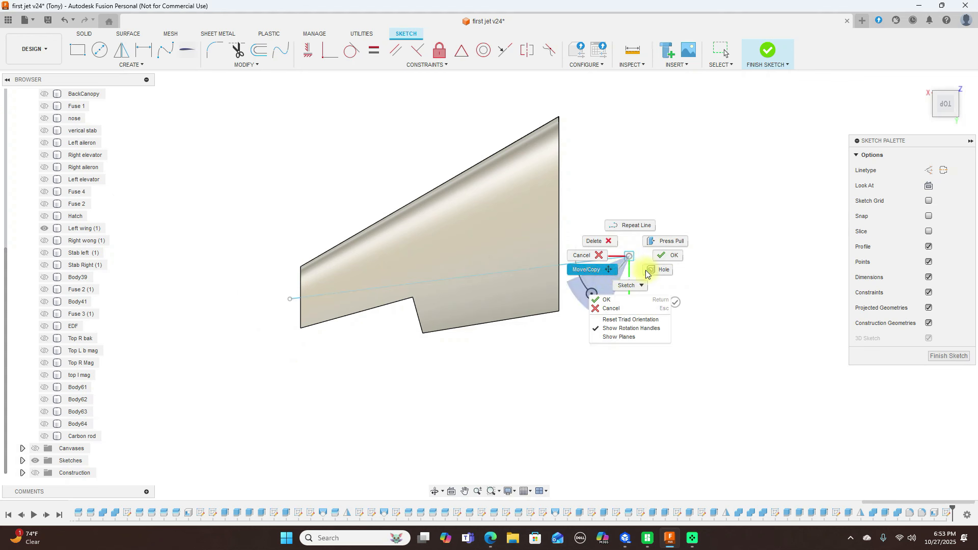
{"action": "left_click", "coordinate": [657, 260]}
Offset the spanwise line 5 mm toward the wing's leading edge and finish the sketch.
{"action": "scroll", "coordinate": [592, 303], "scroll_direction": "up", "scroll_amount": 3}
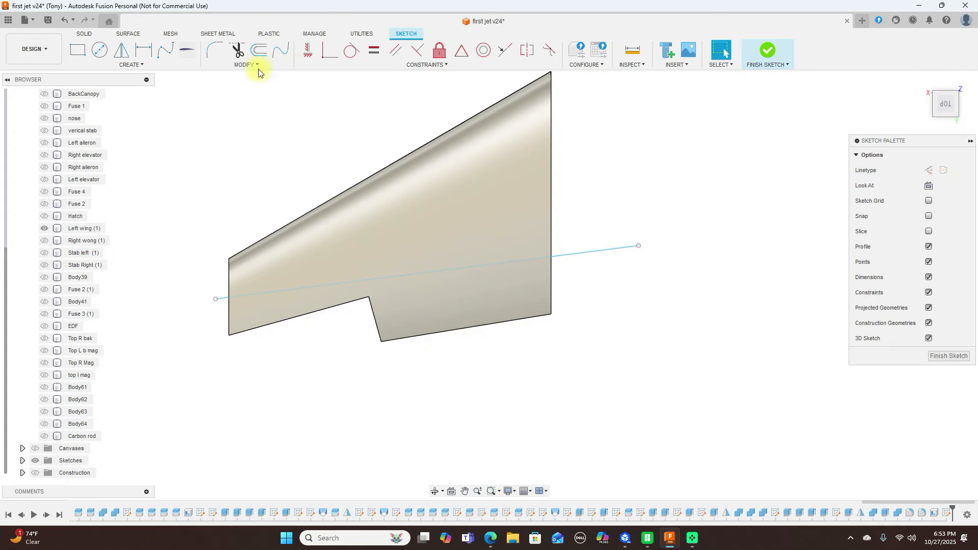
{"action": "left_click", "coordinate": [259, 49]}
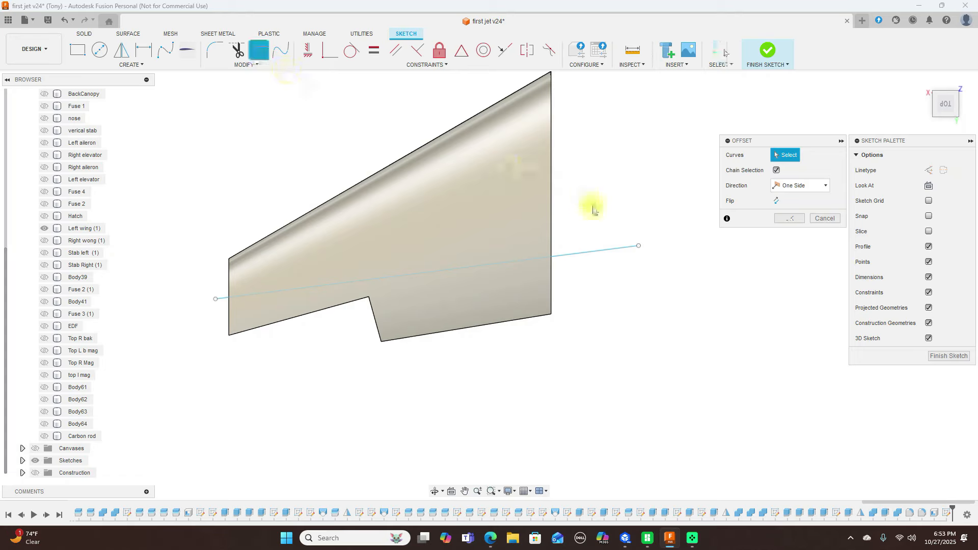
{"action": "left_click", "coordinate": [598, 249]}
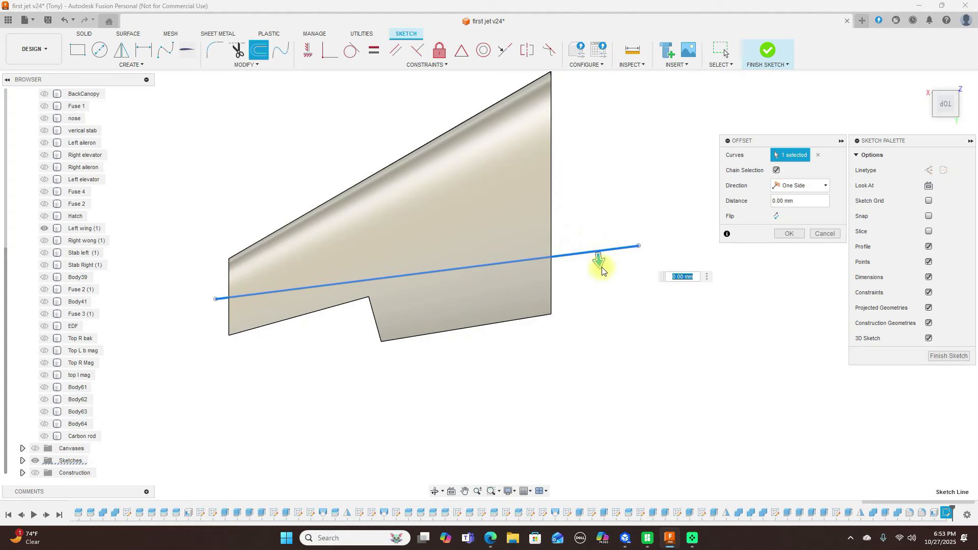
{"action": "left_click_drag", "start_coordinate": [599, 261], "coordinate": [600, 257]}
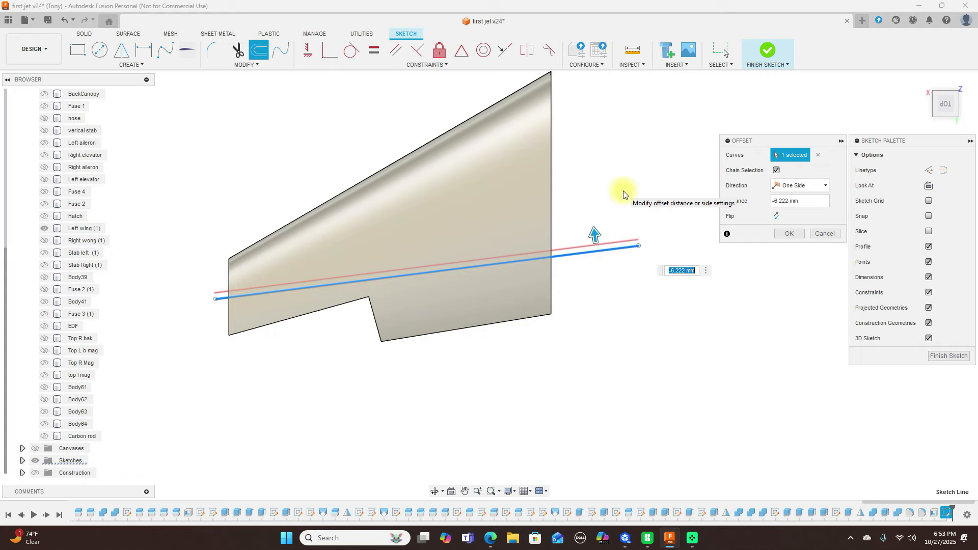
{"action": "type", "text": "-5"}
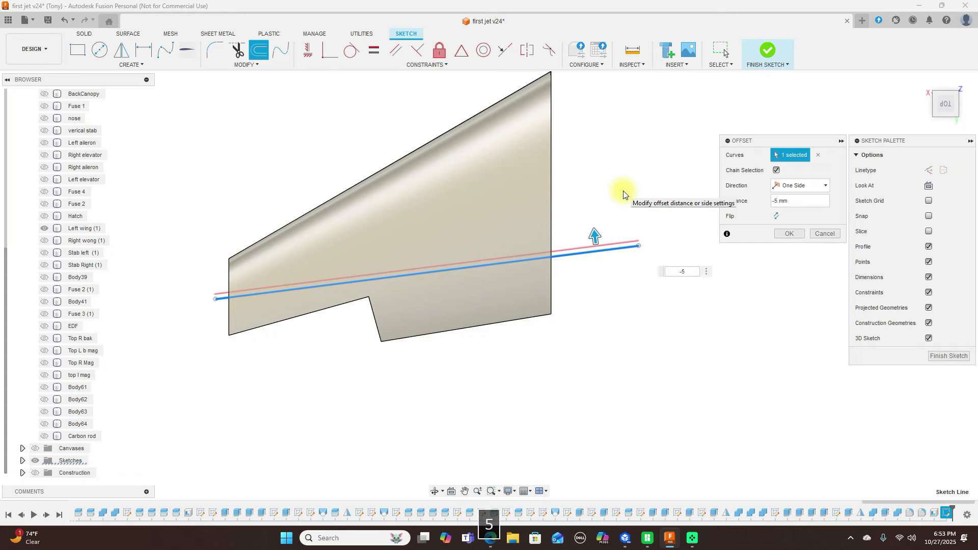
{"action": "key", "text": "Return"}
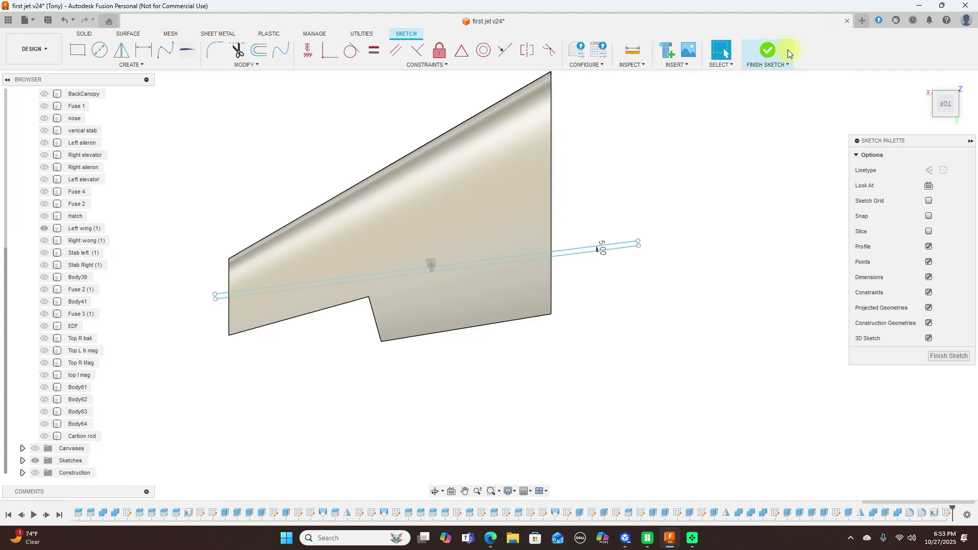
{"action": "left_click", "coordinate": [764, 52]}
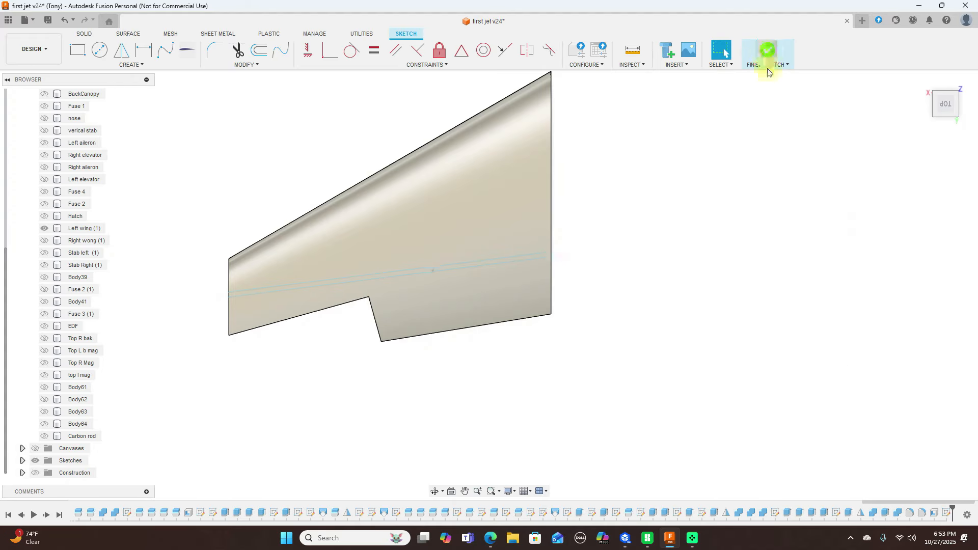
Delete the Shell5 feature from the left wing's history.
{"action": "left_click_drag", "start_coordinate": [939, 115], "coordinate": [890, 81]}
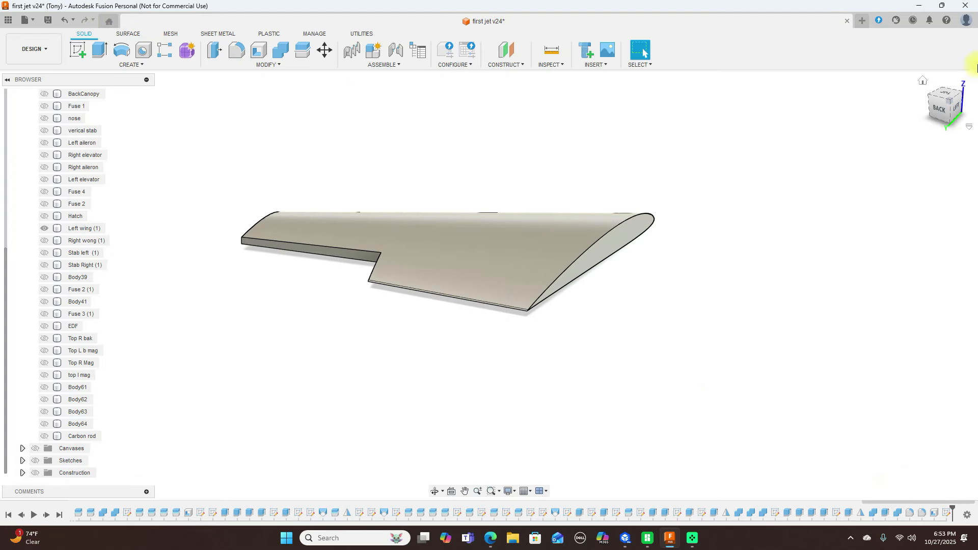
{"action": "left_click", "coordinate": [941, 6]}
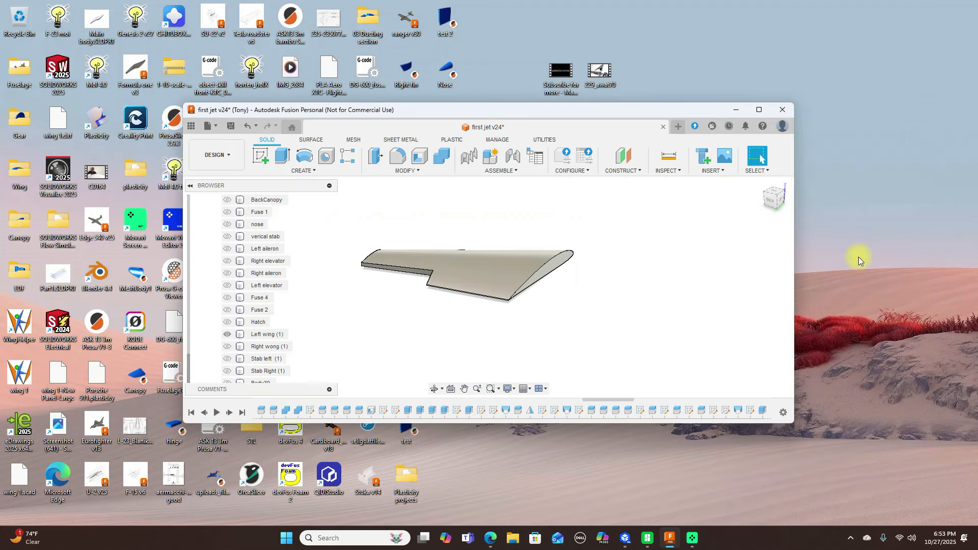
{"action": "left_click_drag", "start_coordinate": [622, 399], "coordinate": [784, 399]}
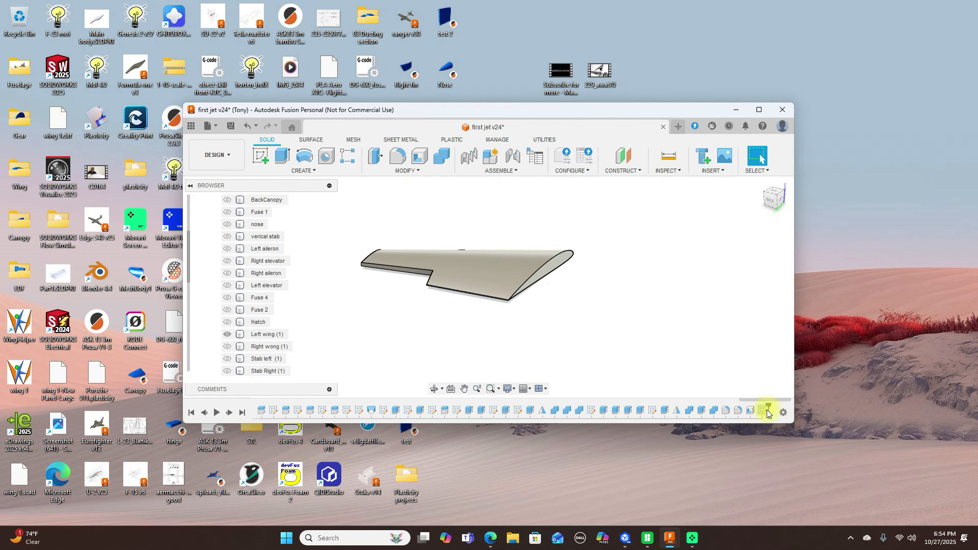
{"action": "right_click", "coordinate": [753, 411]}
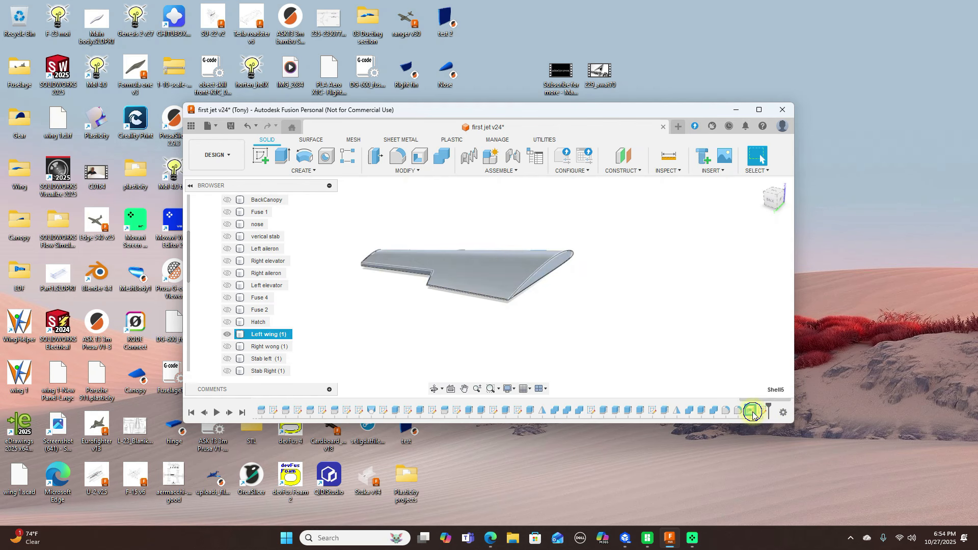
{"action": "left_click", "coordinate": [775, 458]}
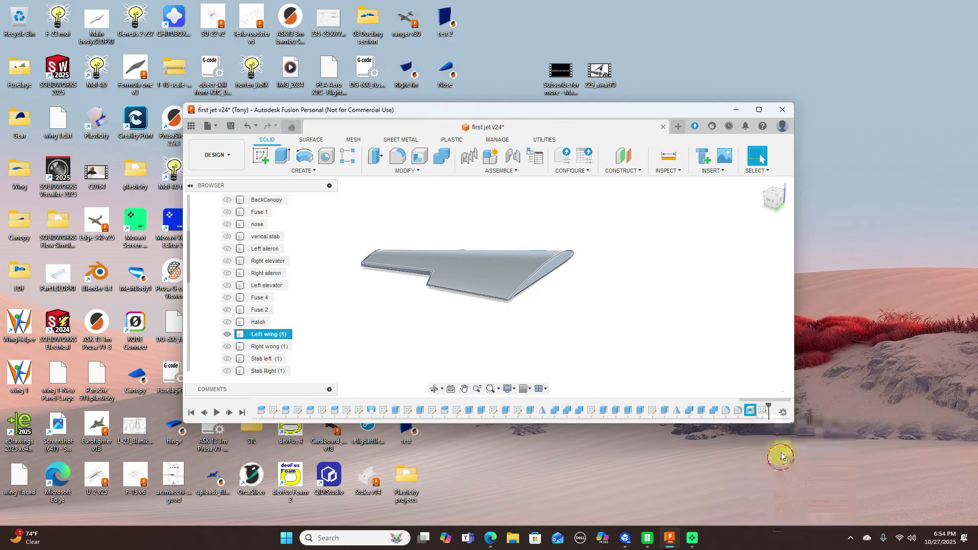
{"action": "left_click", "coordinate": [758, 109]}
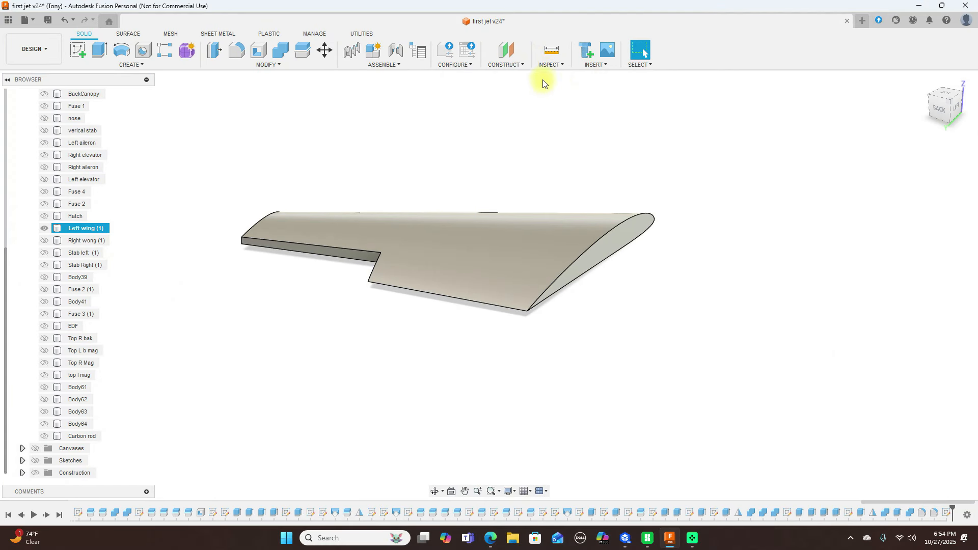
{"action": "left_click", "coordinate": [552, 64]}
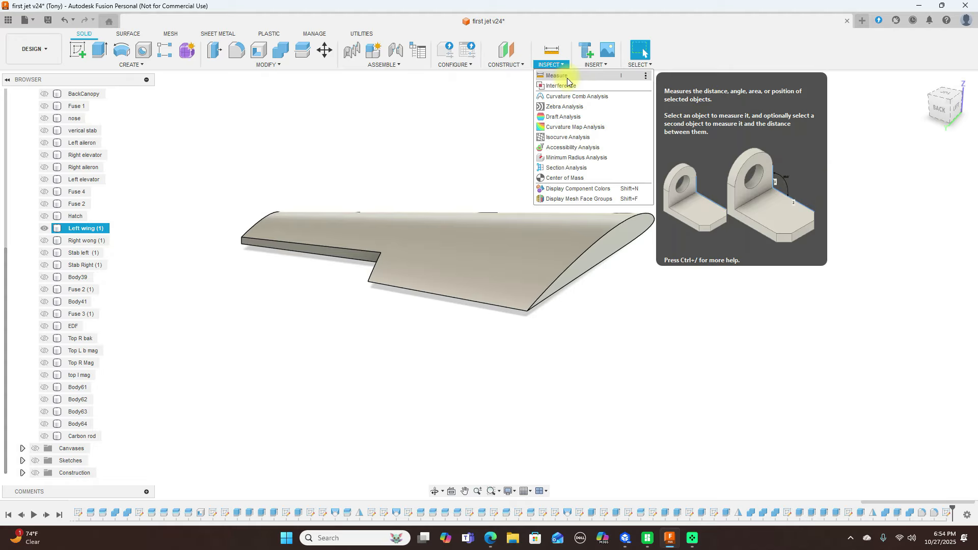
{"action": "left_click", "coordinate": [591, 167]}
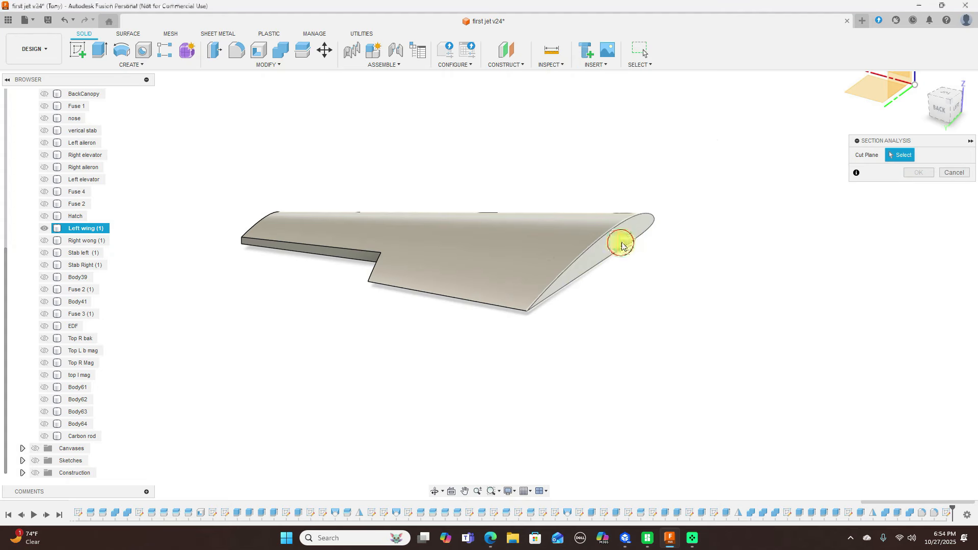
{"action": "left_click", "coordinate": [621, 243]}
{"action": "left_click_drag", "start_coordinate": [640, 249], "coordinate": [757, 277]}
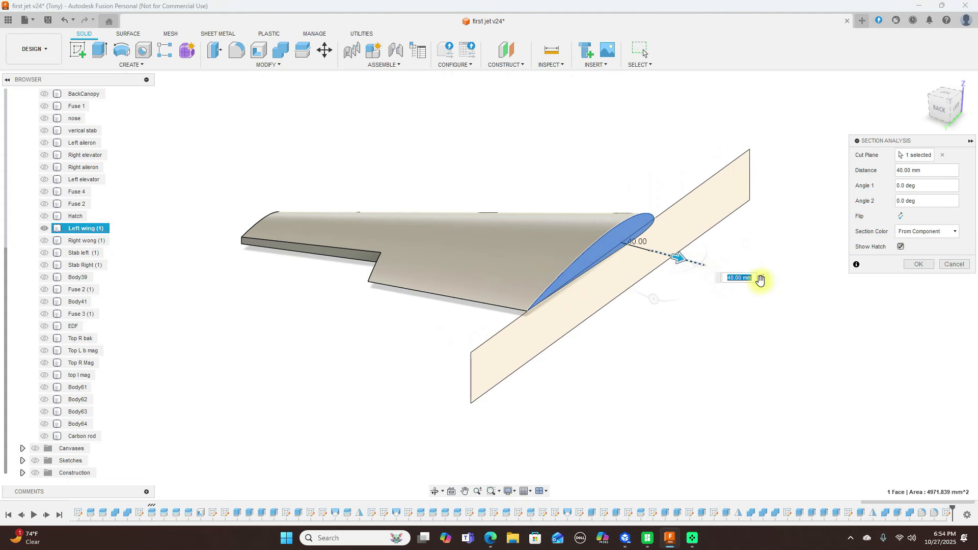
{"action": "left_click", "coordinate": [946, 264]}
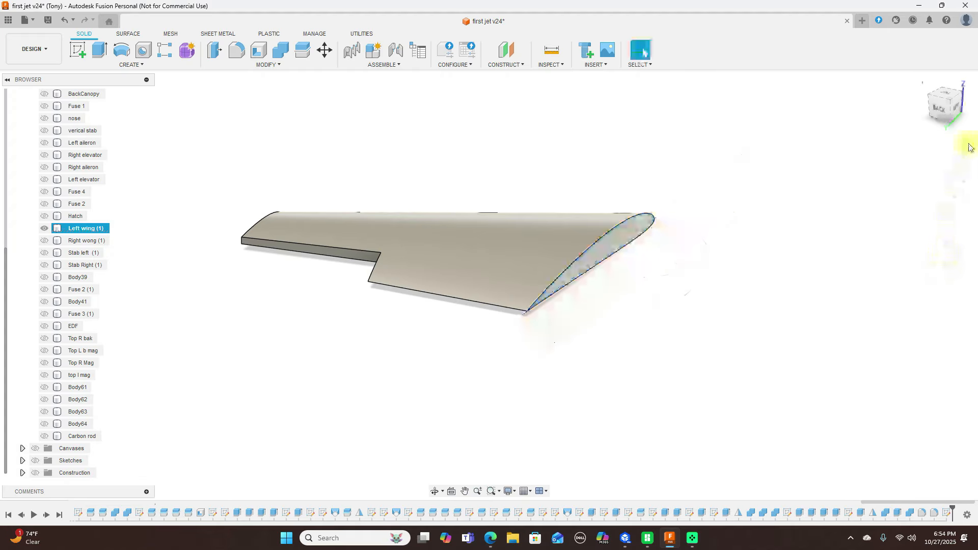
Start a new sketch on the horizontal XY origin plane, with the left wing seen from below.
{"action": "left_click", "coordinate": [948, 94]}
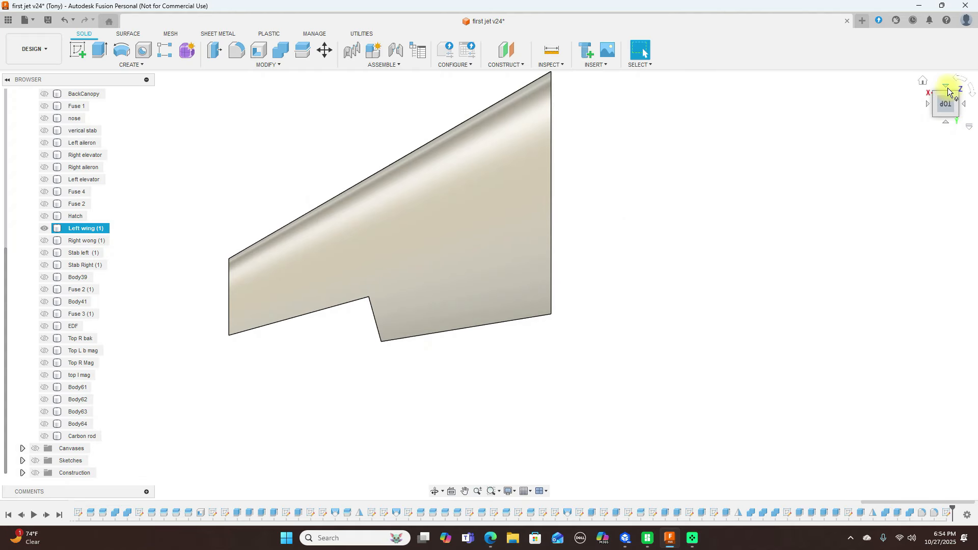
{"action": "left_click", "coordinate": [963, 107]}
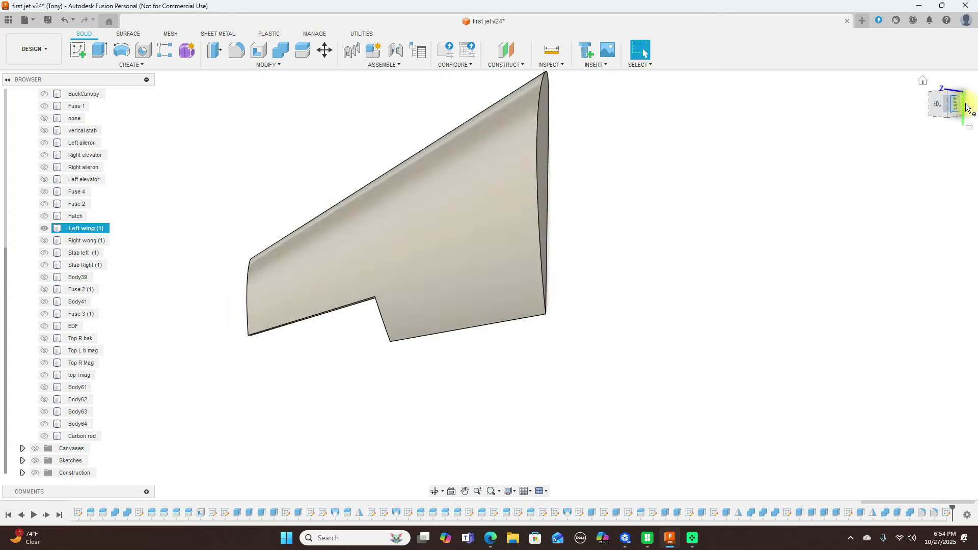
{"action": "left_click", "coordinate": [963, 106]}
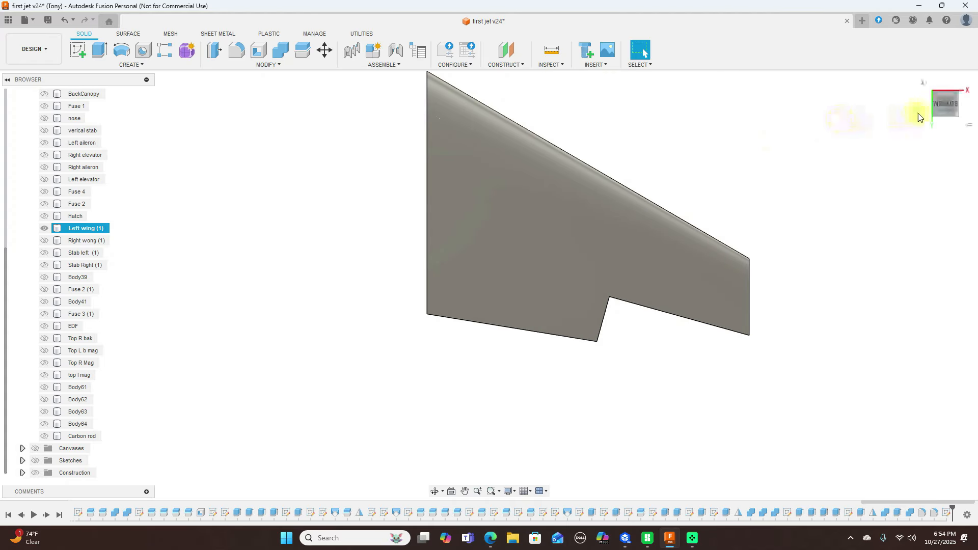
{"action": "mouse_move", "coordinate": [945, 94]}
{"action": "left_mouse_down"}
{"action": "mouse_move", "coordinate": [945, 148]}
{"action": "mouse_move", "coordinate": [939, 91]}
{"action": "mouse_move", "coordinate": [946, 97]}
{"action": "left_mouse_up"}
{"action": "left_click", "coordinate": [945, 98]}
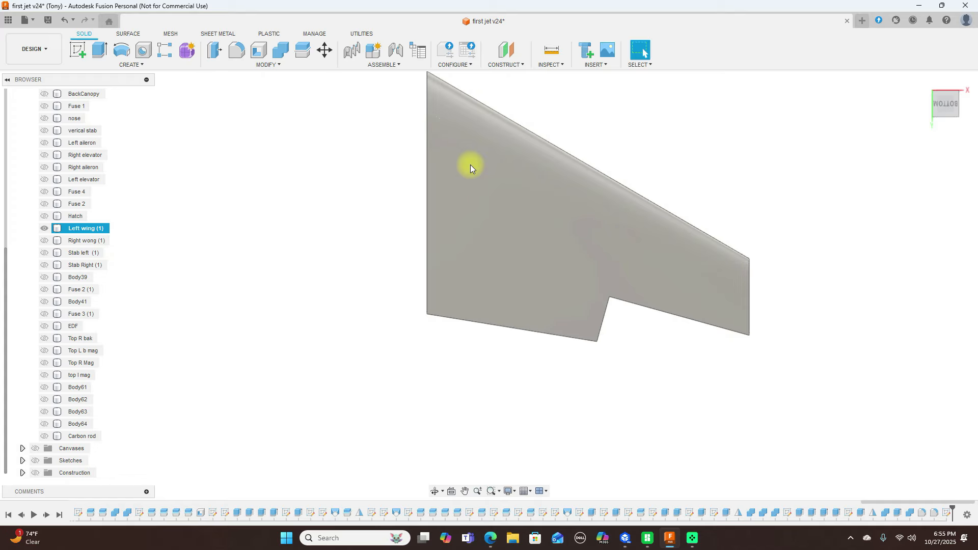
{"action": "left_click", "coordinate": [71, 50]}
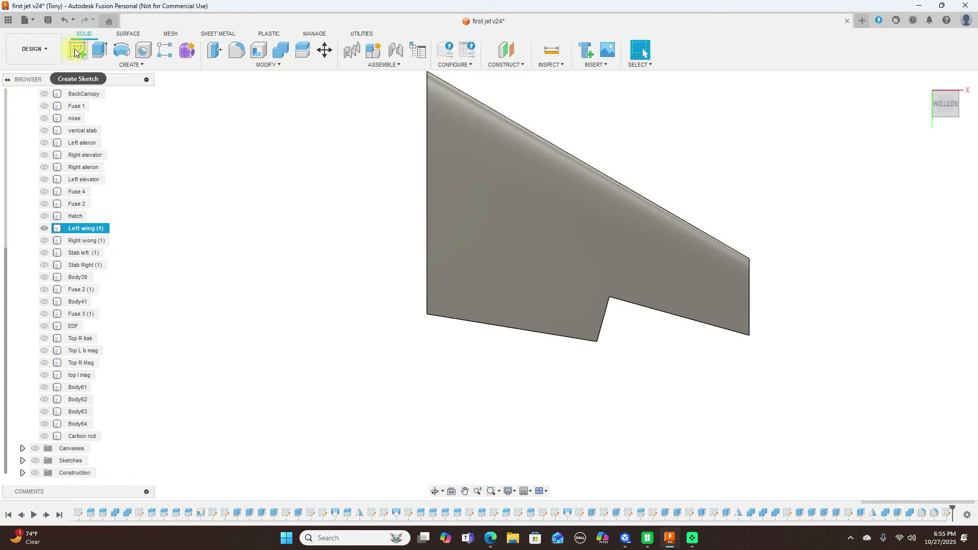
{"action": "left_click", "coordinate": [360, 259]}
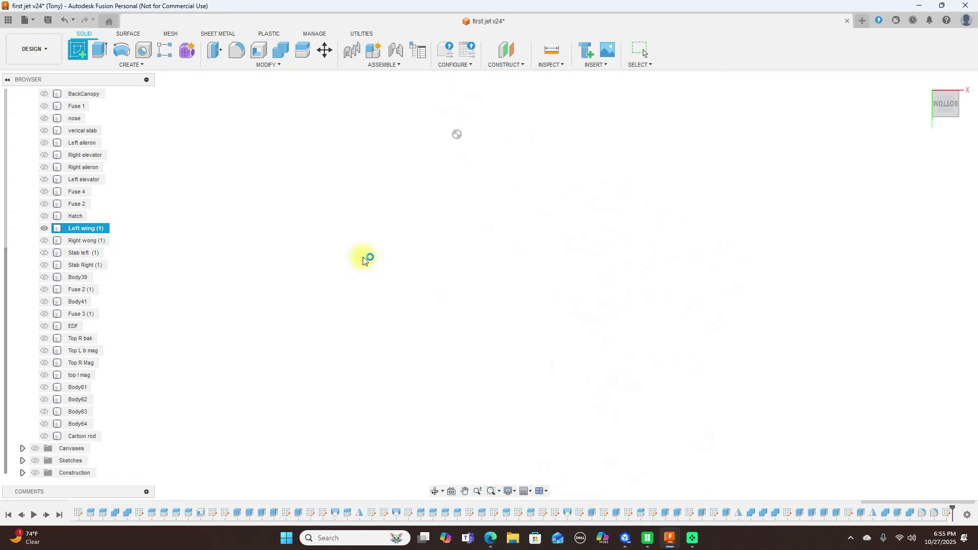
{"action": "scroll", "coordinate": [724, 412], "scroll_direction": "down", "scroll_amount": 3}
{"action": "middle_click_drag", "start_coordinate": [724, 413], "coordinate": [669, 230]}
{"action": "scroll", "coordinate": [670, 222], "scroll_direction": "up", "scroll_amount": 5}
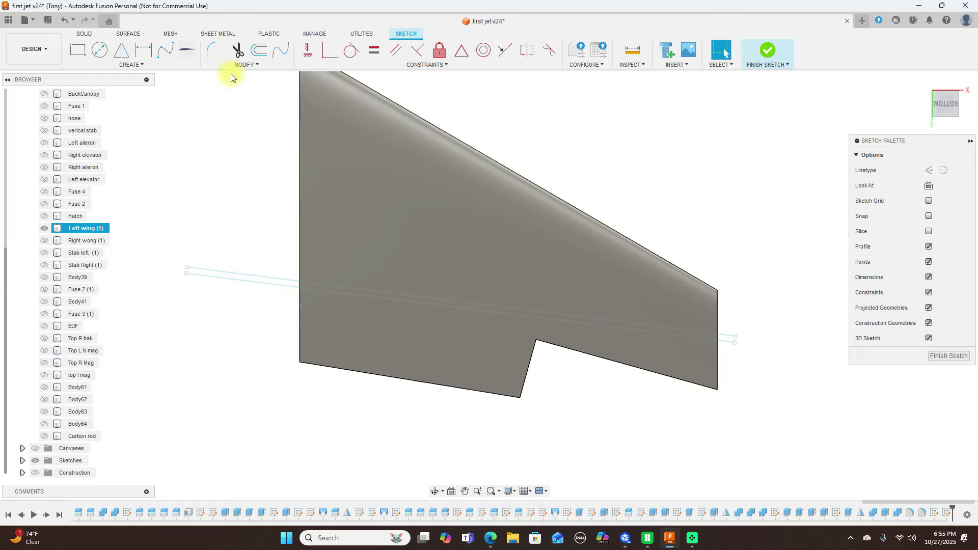
Draw a rectangle 45 mm wide and 60 mm high across the spanwise lines, just ahead of the aileron cutout corner, and finish the sketch.
{"action": "left_click", "coordinate": [75, 51]}
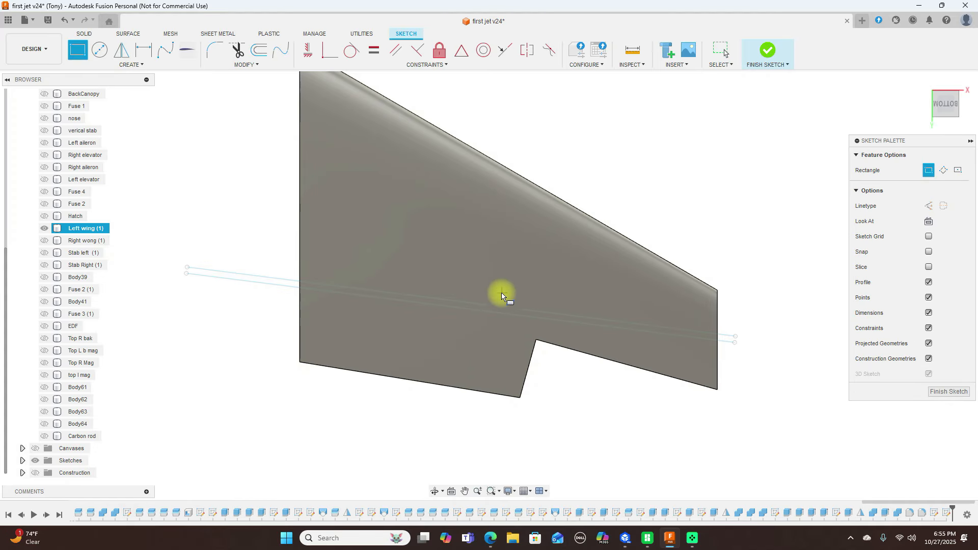
{"action": "left_click", "coordinate": [493, 261]}
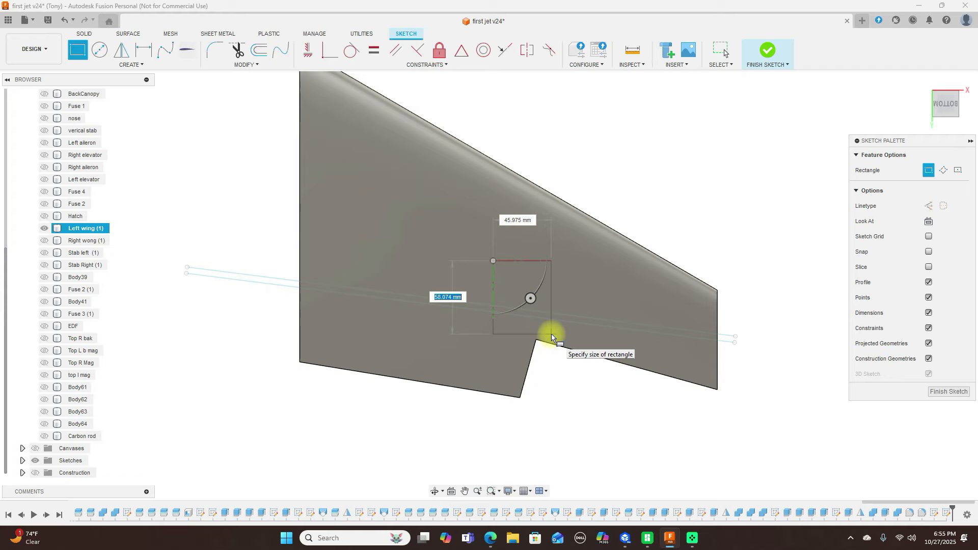
{"action": "type", "text": "60"}
{"action": "key", "text": "Tab"}
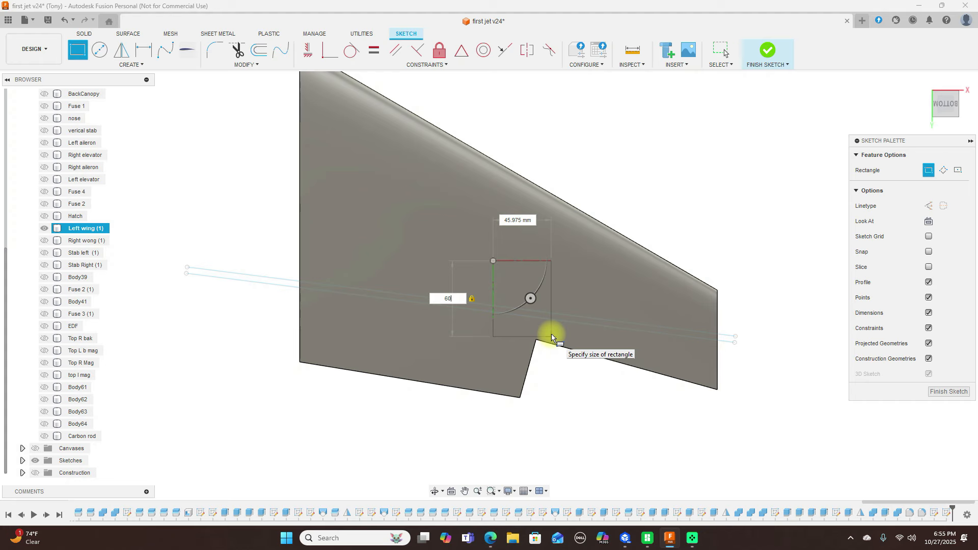
{"action": "key", "text": "Tab"}
{"action": "type", "text": "45"}
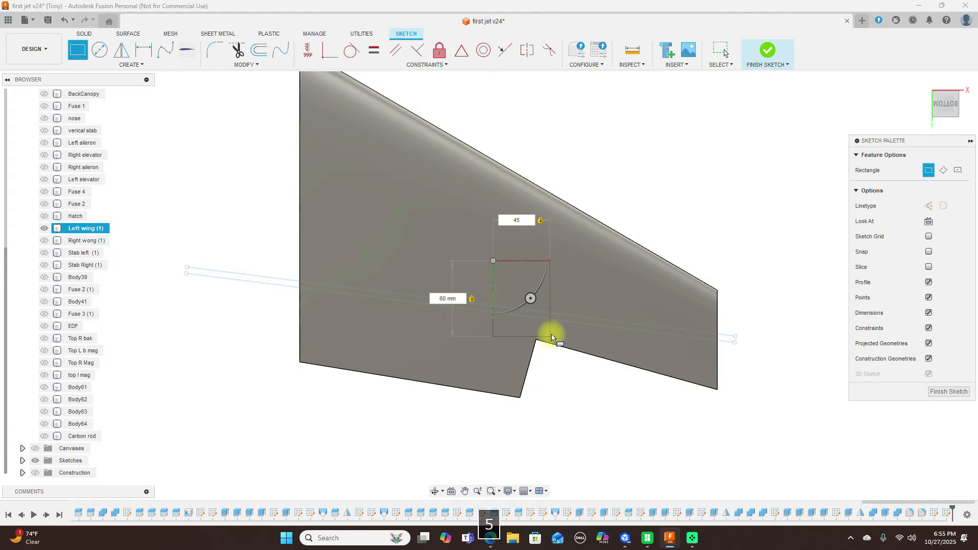
{"action": "key", "text": "Return"}
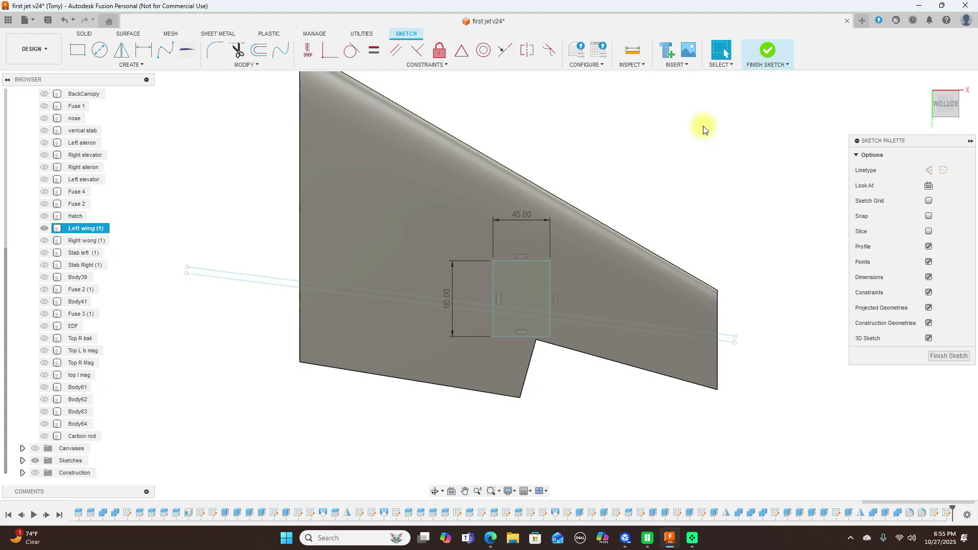
{"action": "left_click", "coordinate": [769, 50]}
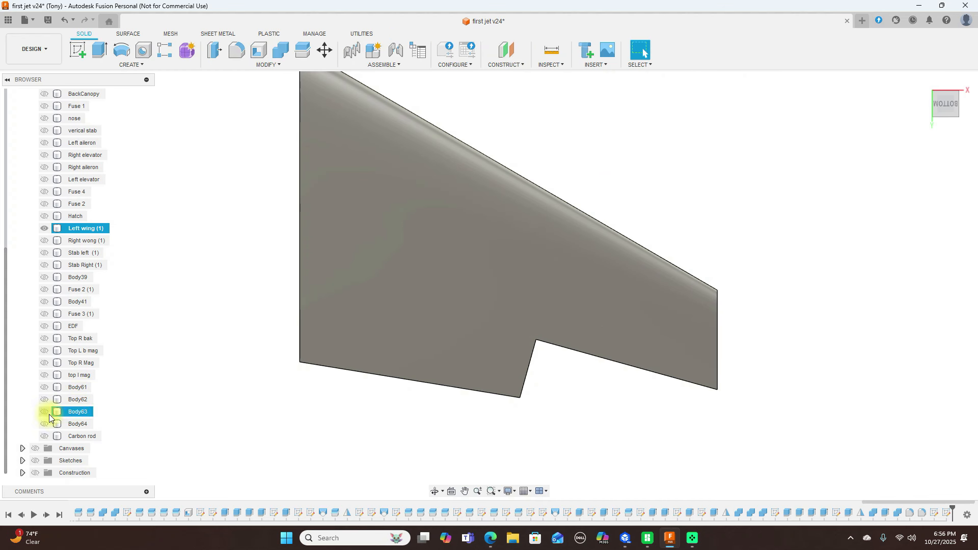
Show the sketches and move the rectangle's four lines toward the wing's leading edge with Move/Copy on sketch objects.
{"action": "left_click", "coordinate": [35, 460]}
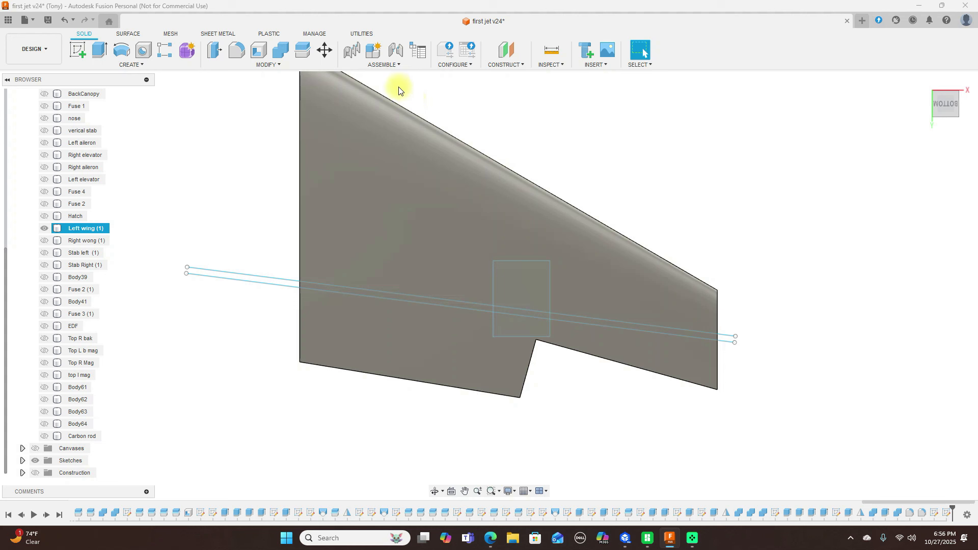
{"action": "left_click", "coordinate": [324, 49]}
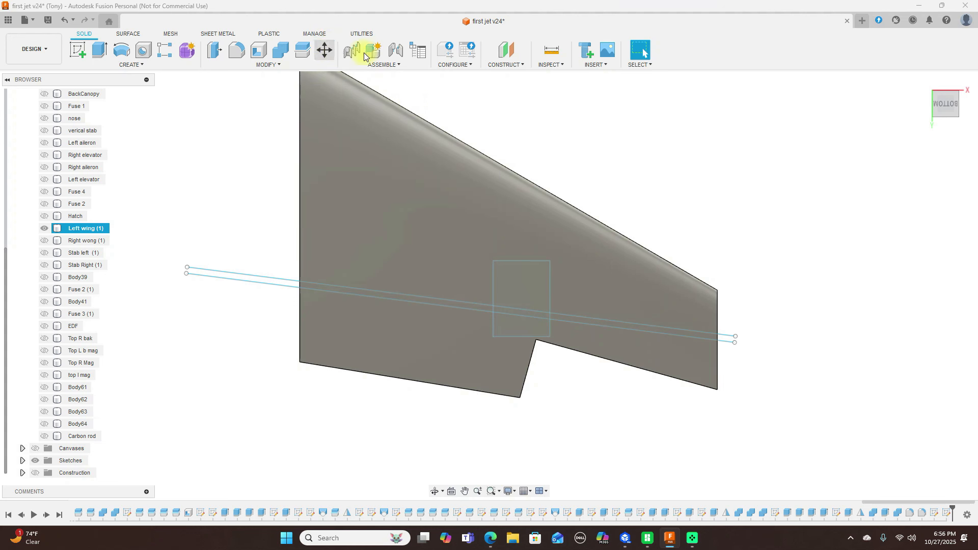
{"action": "left_click", "coordinate": [953, 155]}
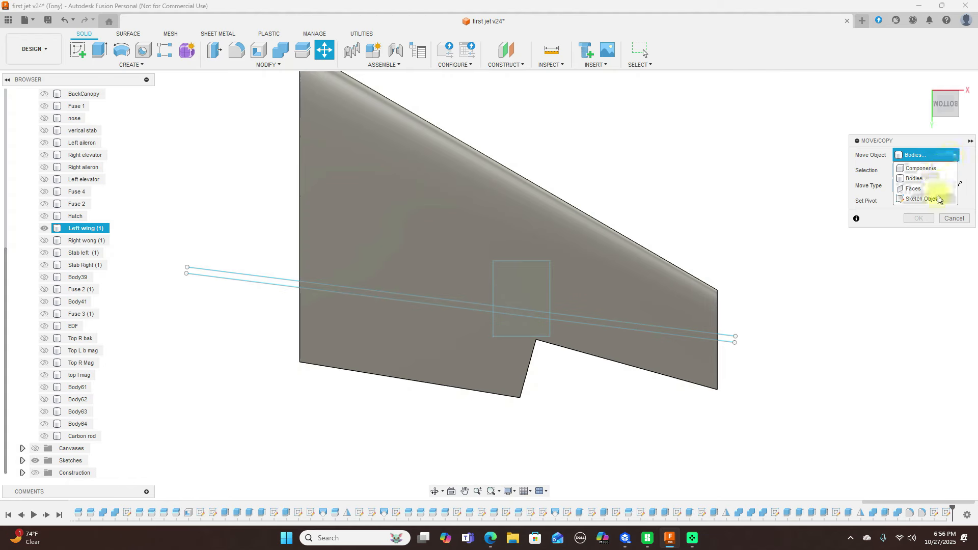
{"action": "left_click", "coordinate": [924, 199]}
{"action": "left_click", "coordinate": [530, 261]}
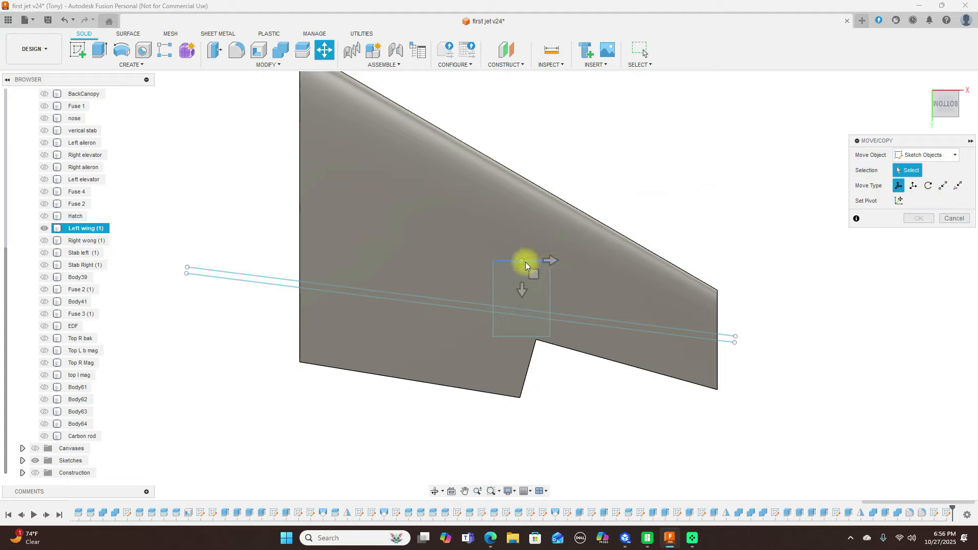
{"action": "left_click", "coordinate": [525, 262]}
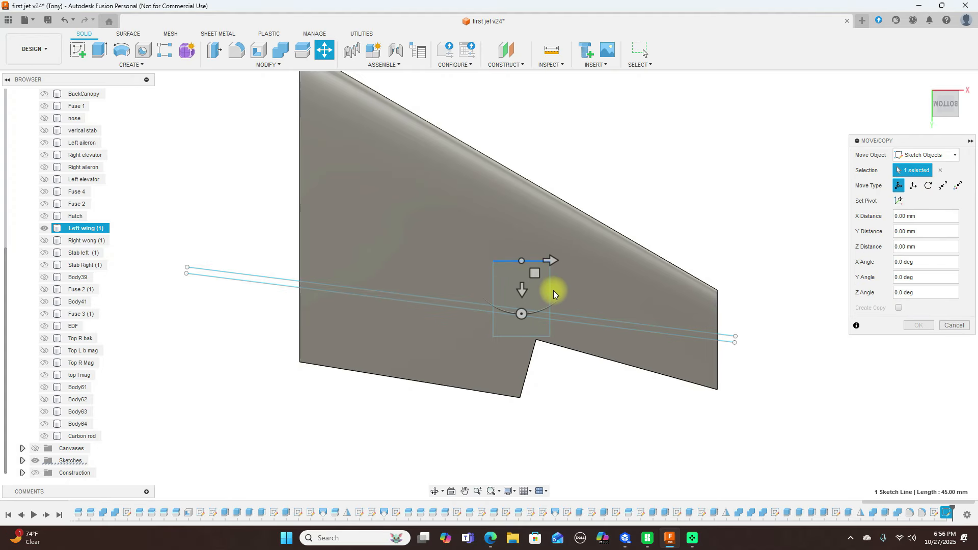
{"action": "left_click", "coordinate": [528, 336]}
{"action": "left_click", "coordinate": [494, 296]}
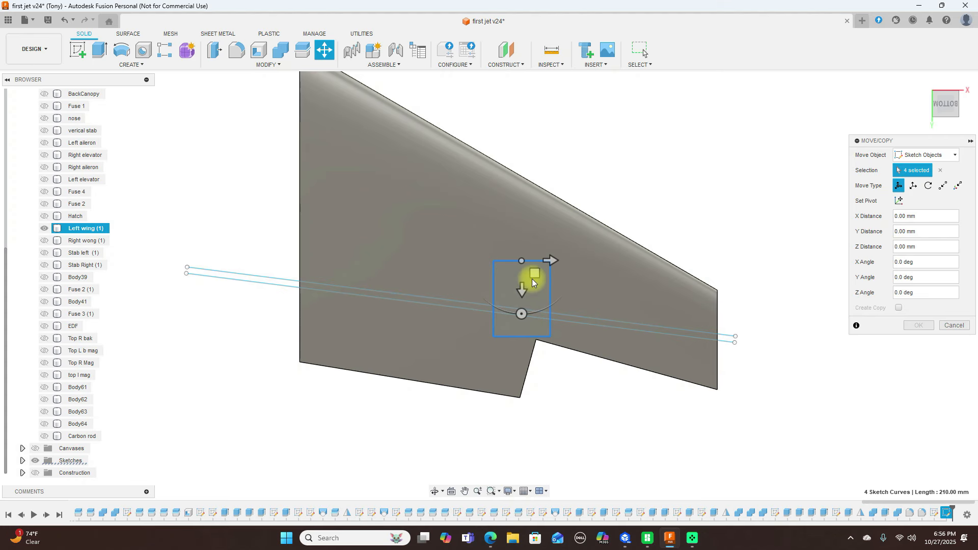
{"action": "mouse_move", "coordinate": [534, 272]}
{"action": "left_mouse_down"}
{"action": "mouse_move", "coordinate": [511, 245]}
{"action": "mouse_move", "coordinate": [521, 242]}
{"action": "left_mouse_up"}
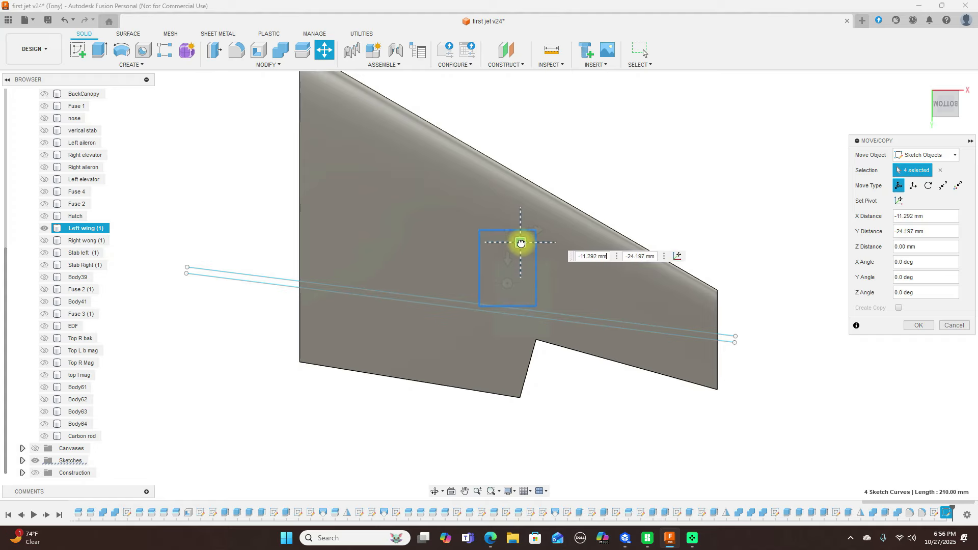
{"action": "left_click_drag", "start_coordinate": [521, 242], "coordinate": [522, 245]}
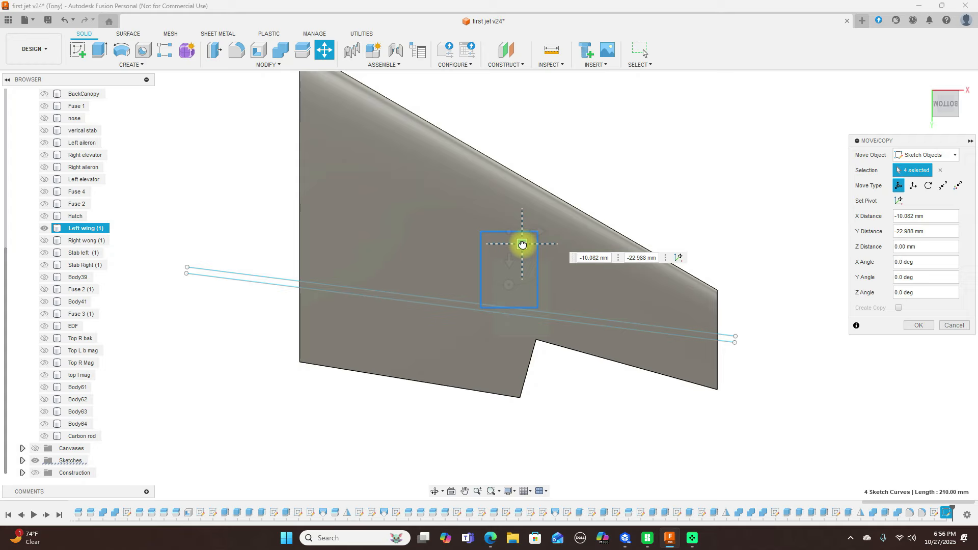
{"action": "left_click_drag", "start_coordinate": [522, 244], "coordinate": [541, 248]}
Rotate the rectangle 15 degrees about Z and reposition it between the leading edge and the spanwise lines.
{"action": "left_click_drag", "start_coordinate": [539, 289], "coordinate": [509, 284]}
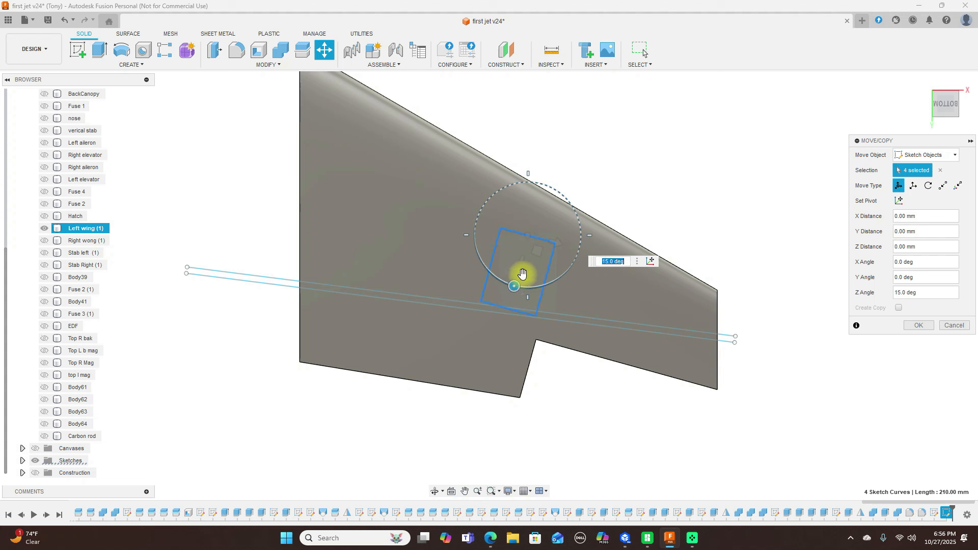
{"action": "left_click_drag", "start_coordinate": [538, 251], "coordinate": [547, 265]}
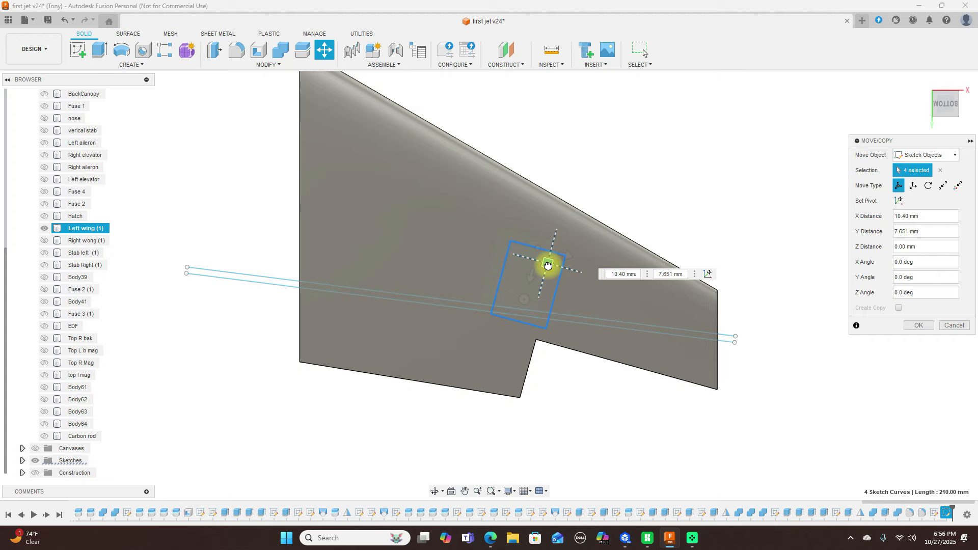
{"action": "left_click_drag", "start_coordinate": [547, 265], "coordinate": [560, 245]}
{"action": "left_click", "coordinate": [924, 327]}
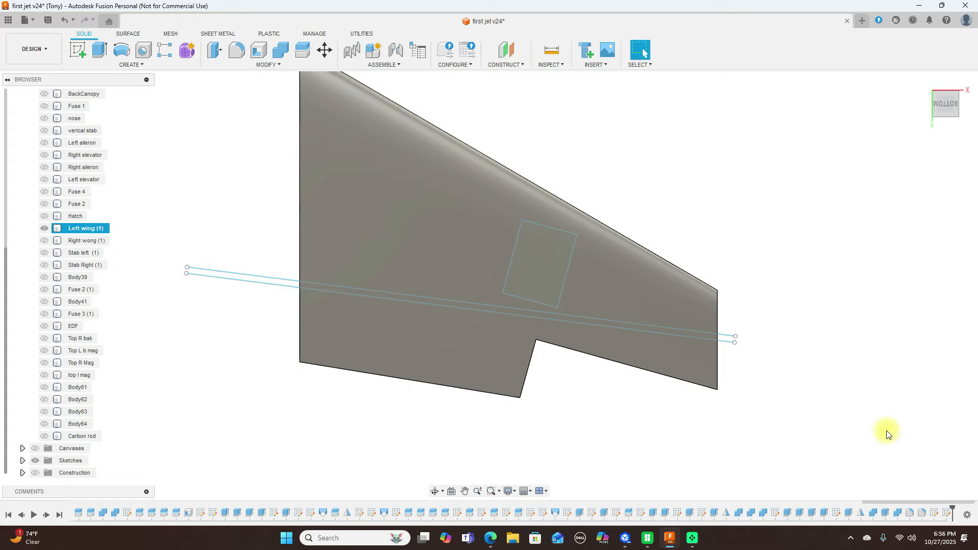
Start a new sketch on the horizontal origin plane and project the rotated rectangle's four edges into it.
{"action": "left_click", "coordinate": [236, 50]}
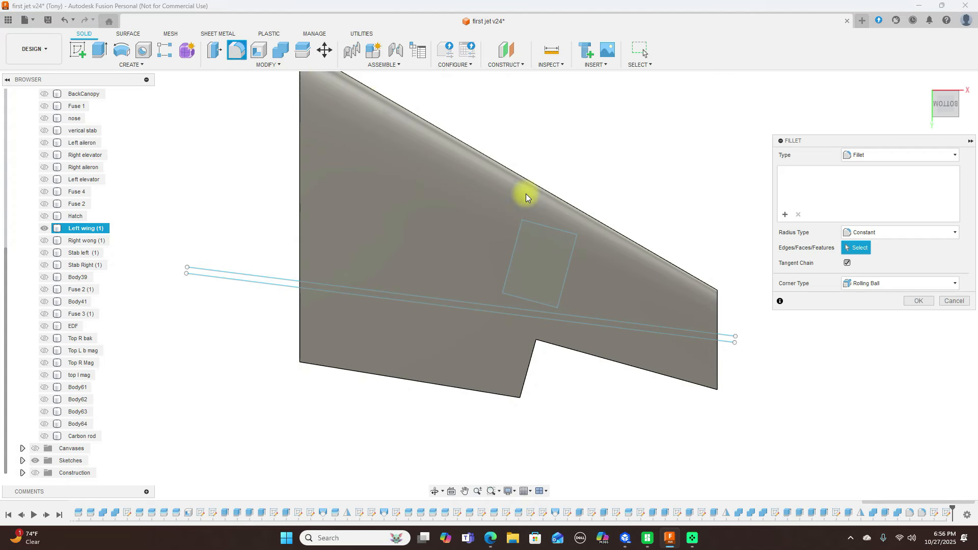
{"action": "left_click", "coordinate": [948, 300]}
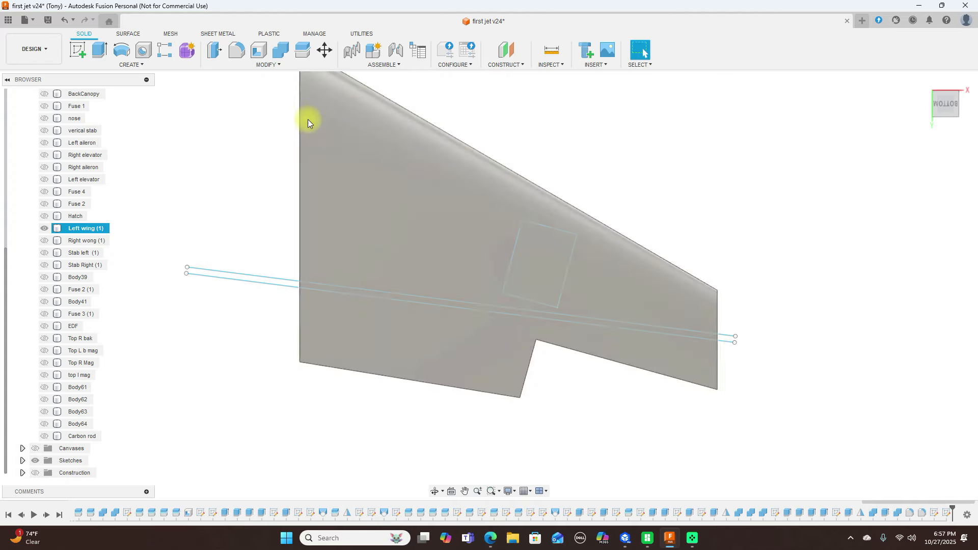
{"action": "left_click", "coordinate": [78, 52]}
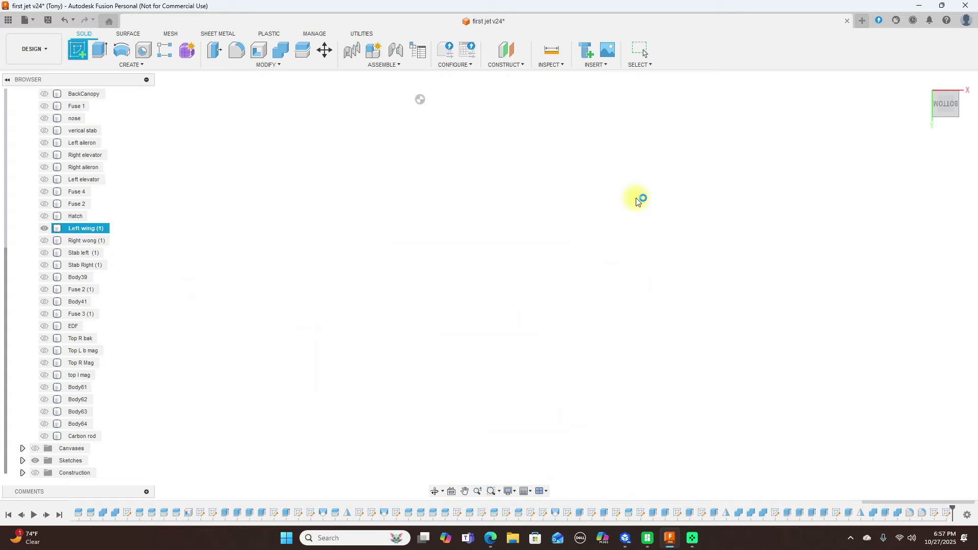
{"action": "left_click", "coordinate": [717, 312]}
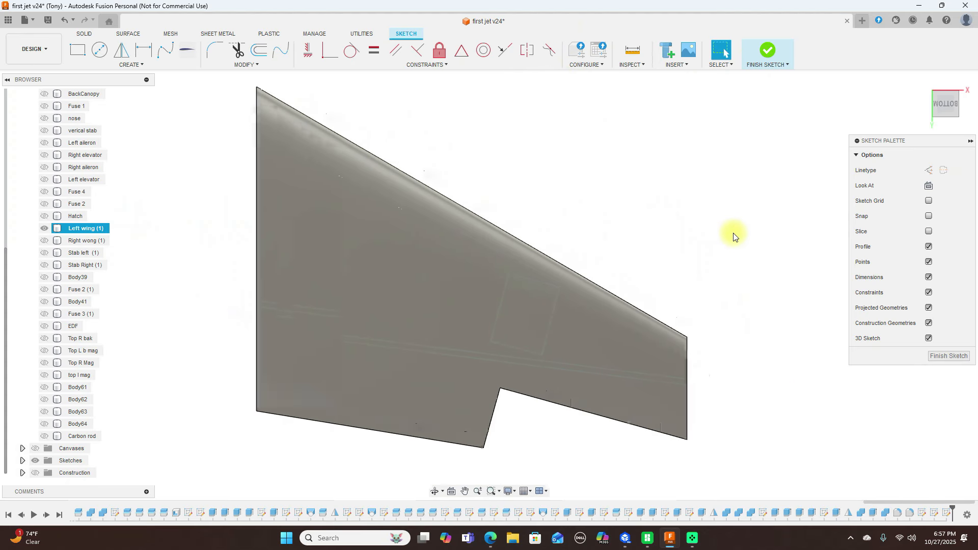
{"action": "key", "text": "p"}
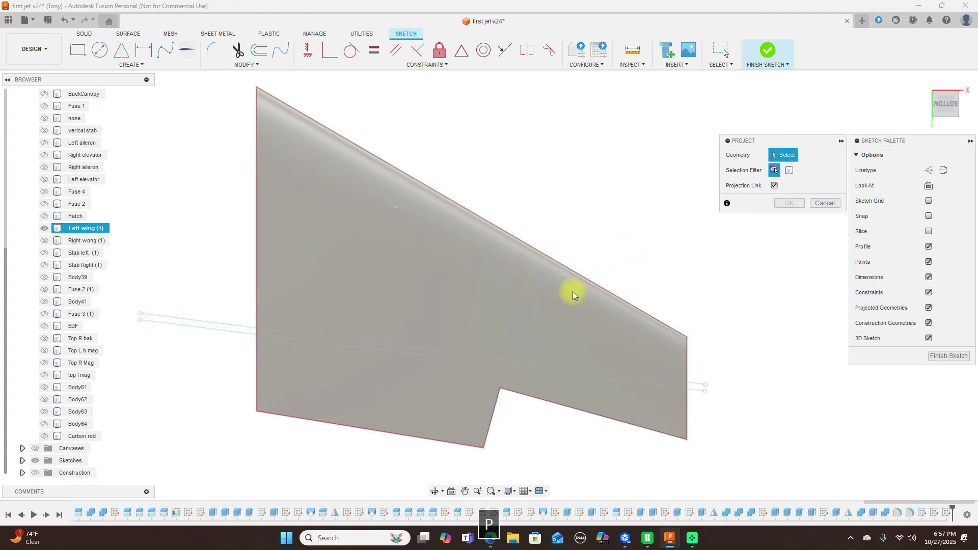
{"action": "left_click", "coordinate": [537, 294]}
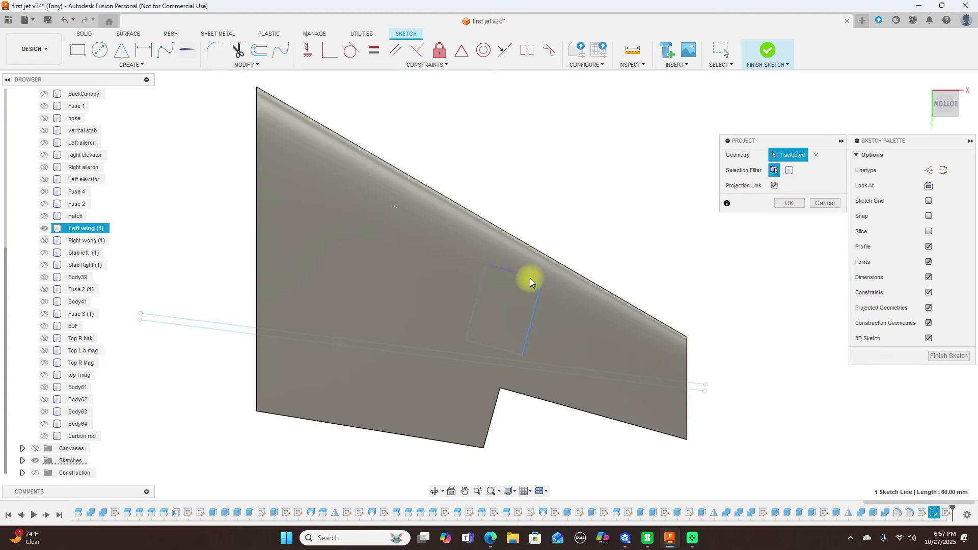
{"action": "left_click", "coordinate": [527, 277]}
{"action": "left_click", "coordinate": [477, 302]}
{"action": "left_click", "coordinate": [490, 345]}
{"action": "left_click", "coordinate": [800, 206]}
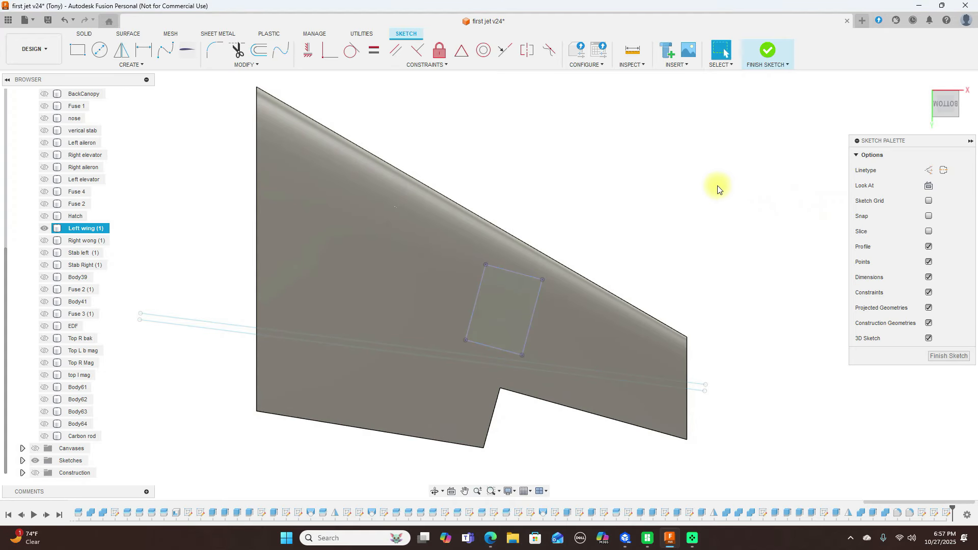
{"action": "left_click", "coordinate": [207, 47]}
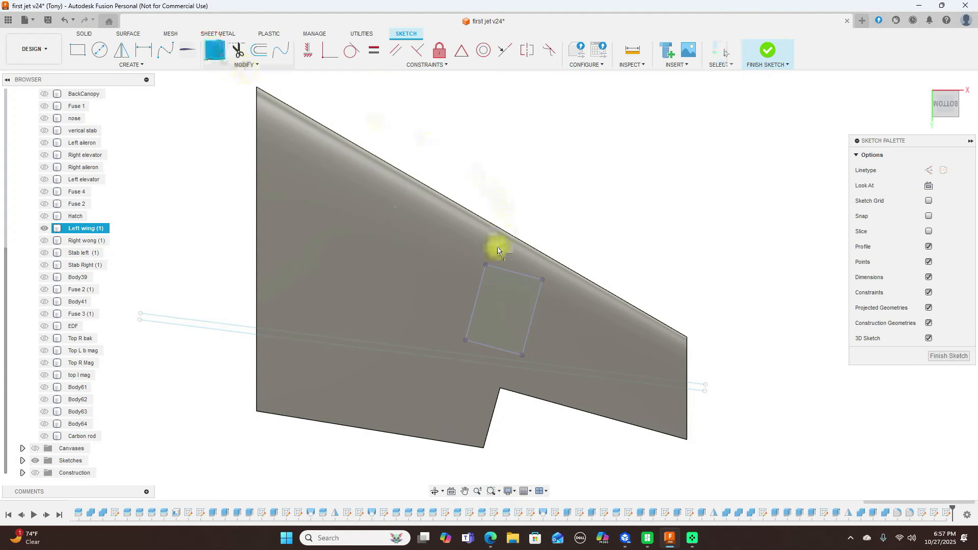
{"action": "scroll", "coordinate": [486, 266], "scroll_direction": "up", "scroll_amount": 5}
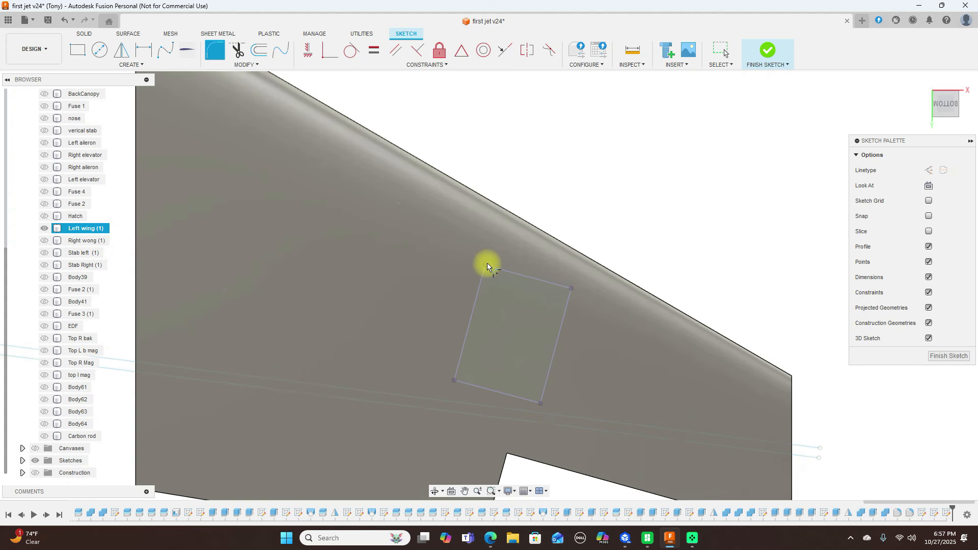
{"action": "right_click", "coordinate": [685, 196]}
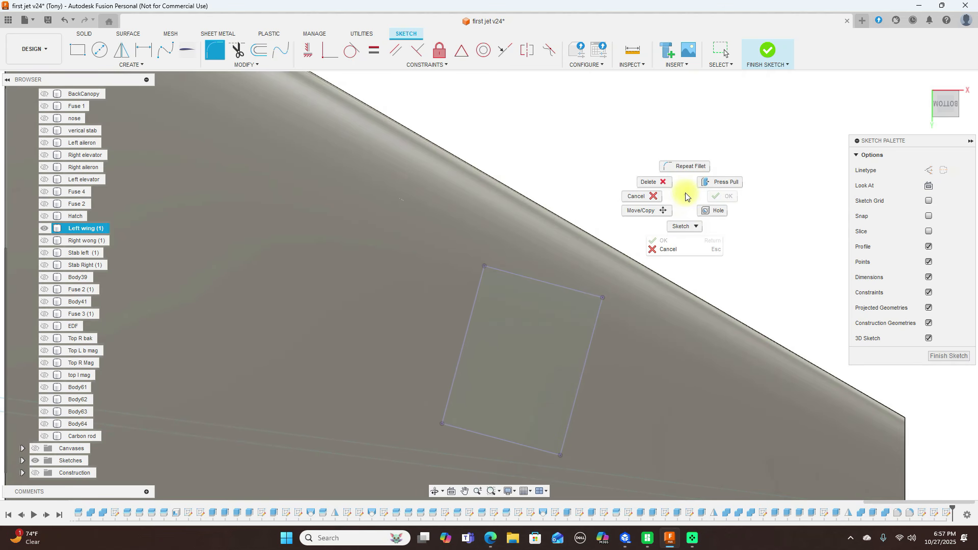
{"action": "left_click", "coordinate": [650, 197]}
{"action": "scroll", "coordinate": [724, 199], "scroll_direction": "down", "scroll_amount": 4}
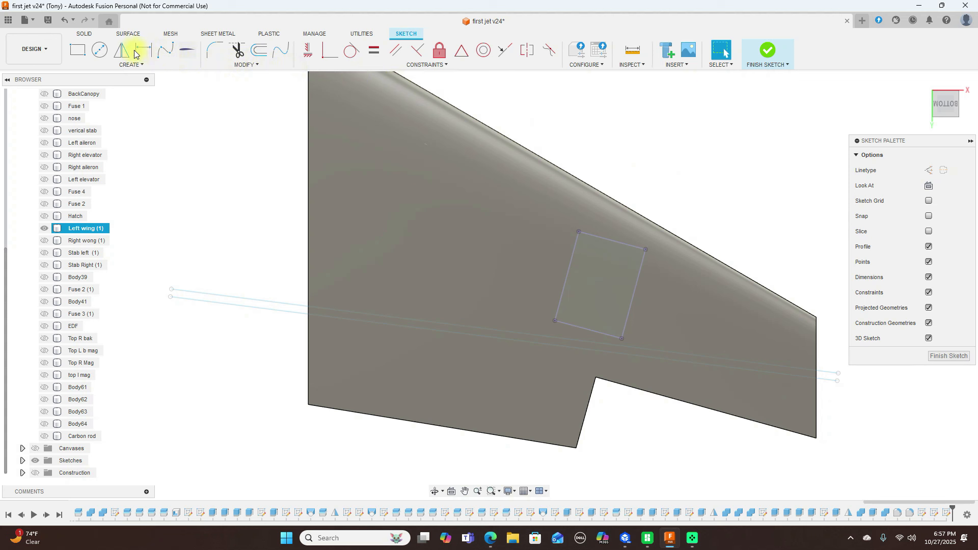
{"action": "left_click", "coordinate": [83, 51]}
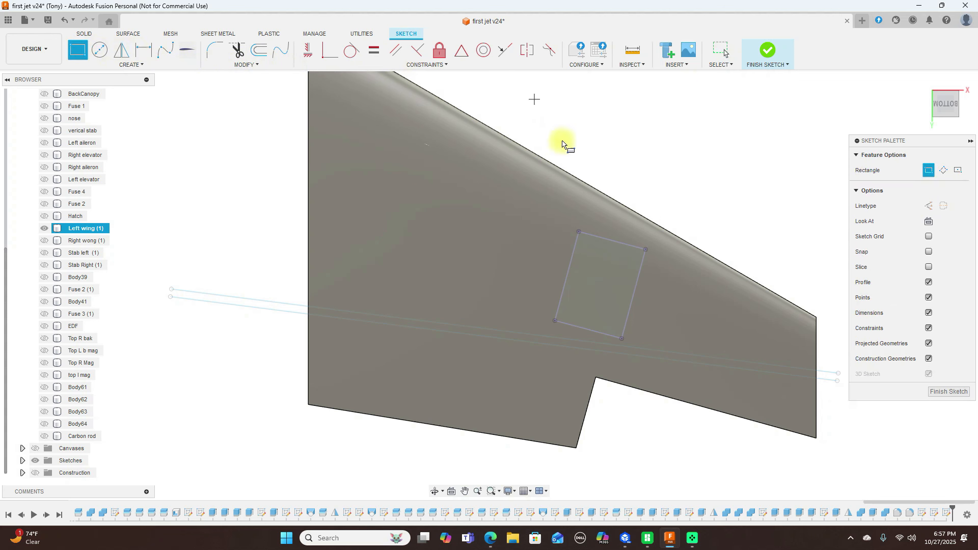
{"action": "left_click", "coordinate": [578, 232]}
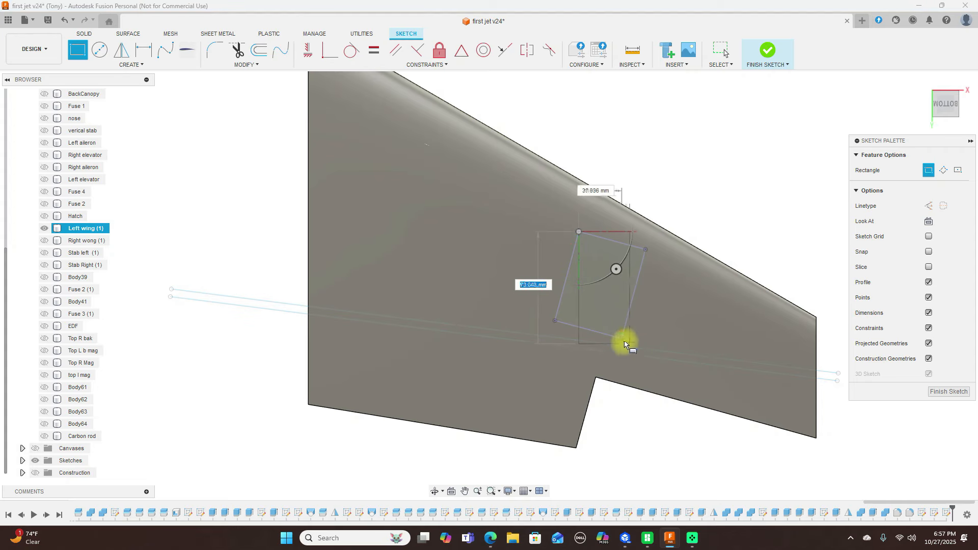
{"action": "right_click", "coordinate": [655, 158]}
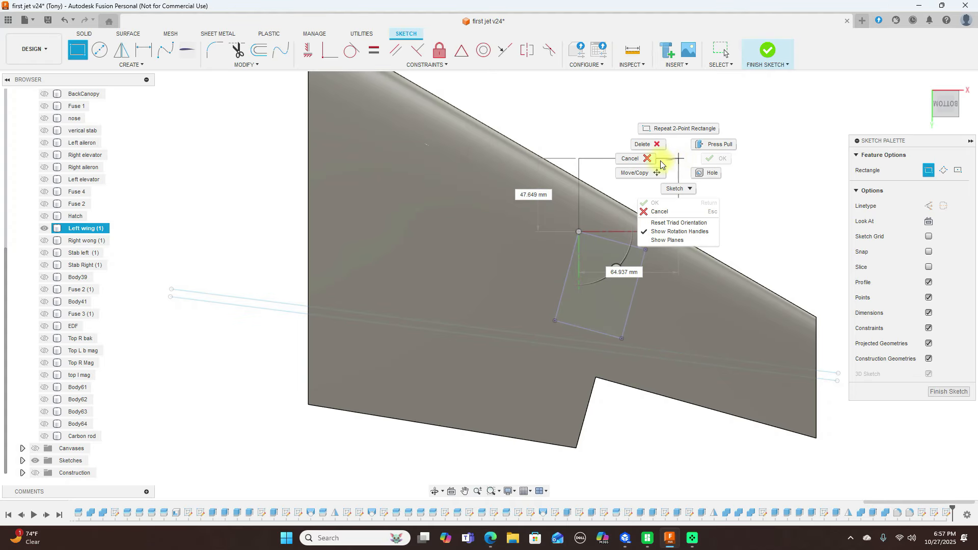
{"action": "left_click", "coordinate": [643, 158]}
Trace the projected rectangle with connected sketch lines from corner to corner, closing the loop at the starting corner.
{"action": "key", "text": "l"}
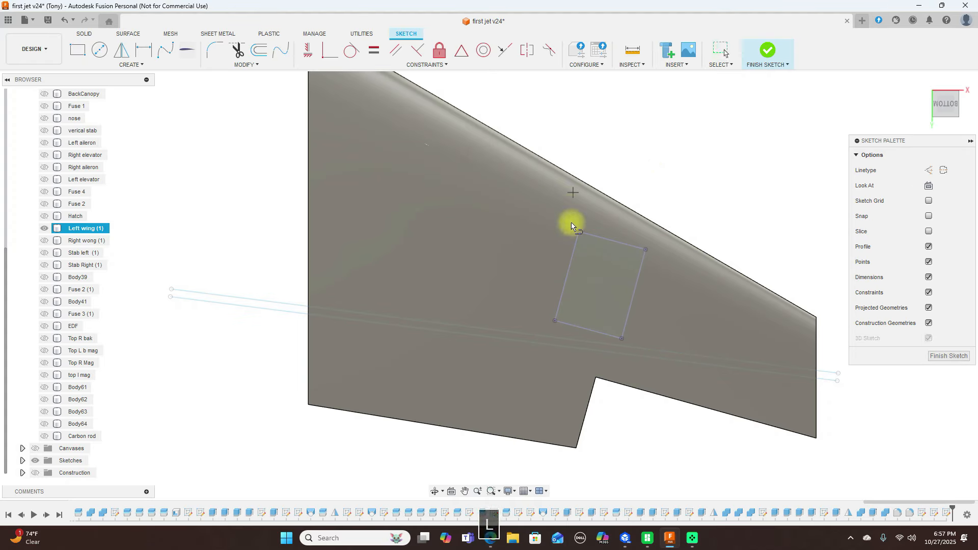
{"action": "left_click", "coordinate": [579, 231]}
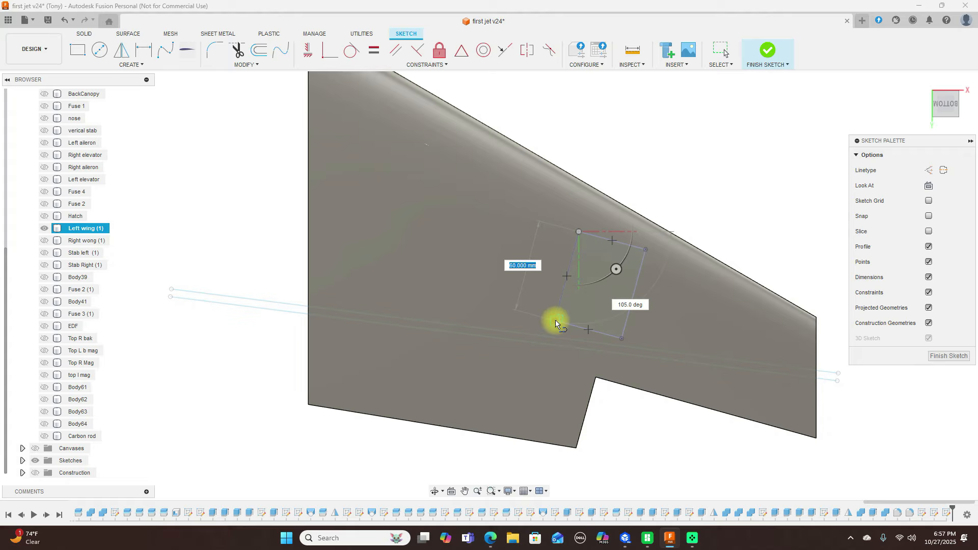
{"action": "left_click", "coordinate": [556, 321]}
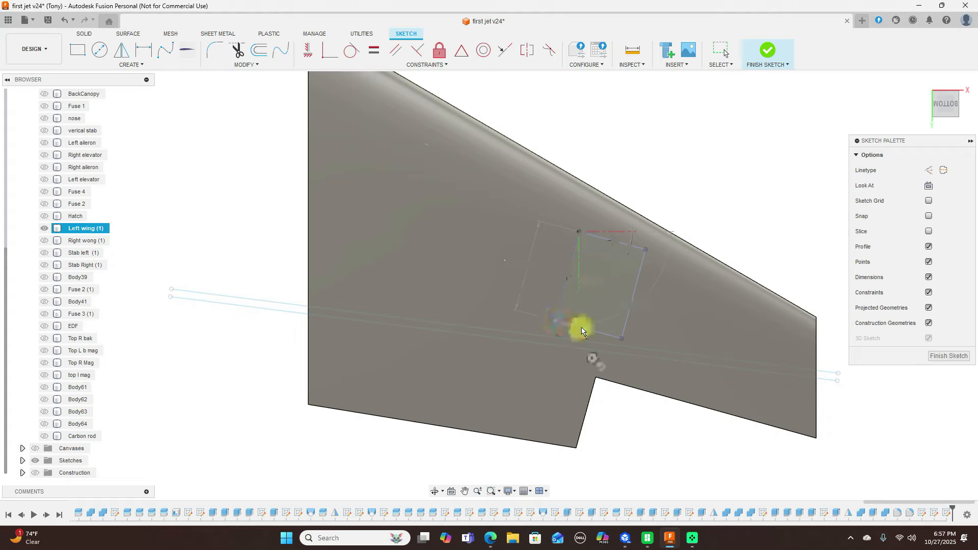
{"action": "left_click", "coordinate": [622, 339]}
{"action": "left_click", "coordinate": [579, 232]}
{"action": "right_click", "coordinate": [597, 237]}
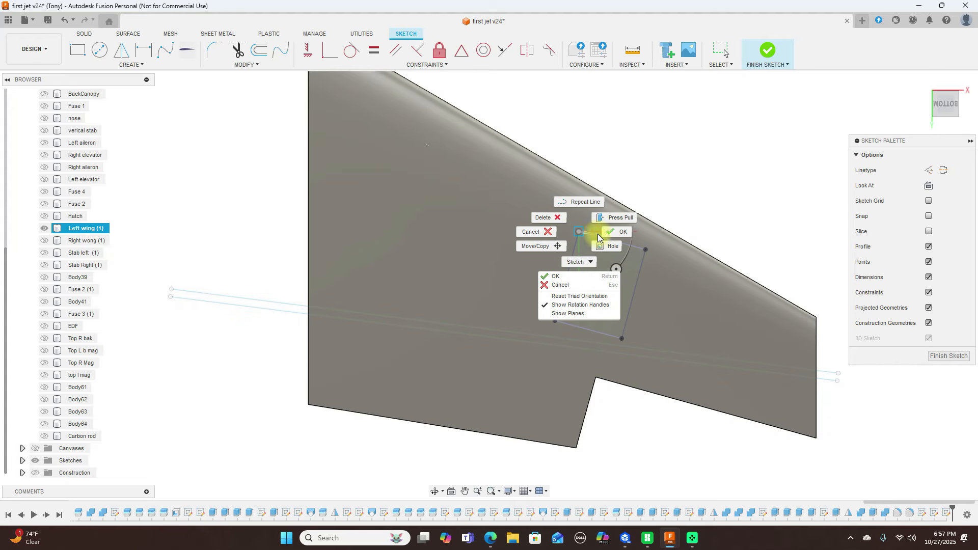
{"action": "left_click", "coordinate": [607, 230]}
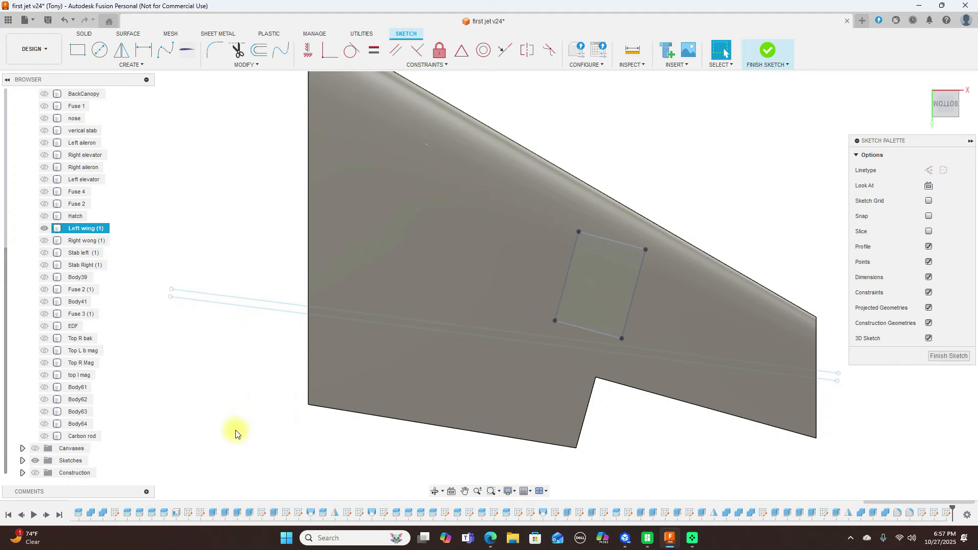
Hide Sketch65, which holds the original rotated rectangle, while keeping Sketch64 with the spanwise lines shown.
{"action": "left_click", "coordinate": [23, 461]}
{"action": "scroll", "coordinate": [62, 443], "scroll_direction": "down", "scroll_amount": 12}
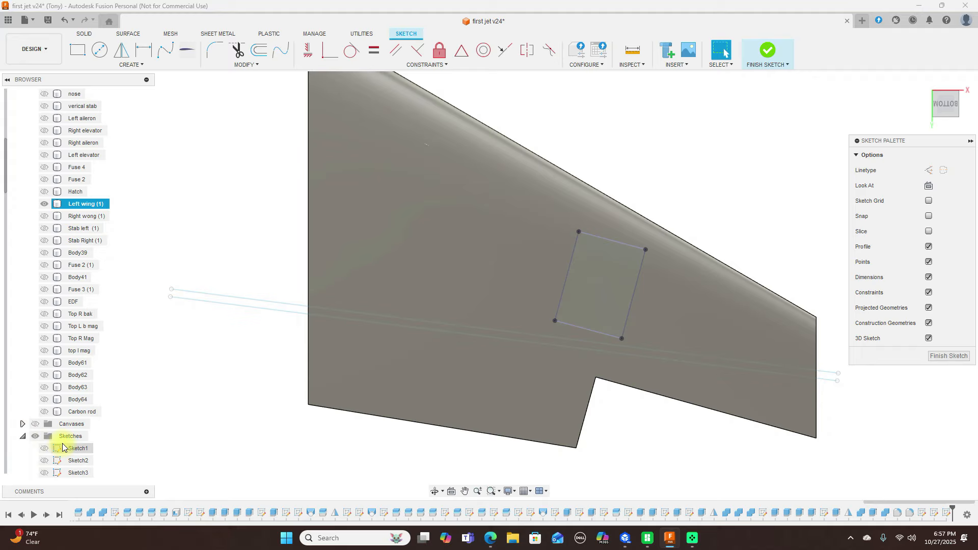
{"action": "scroll", "coordinate": [65, 441], "scroll_direction": "down", "scroll_amount": 5}
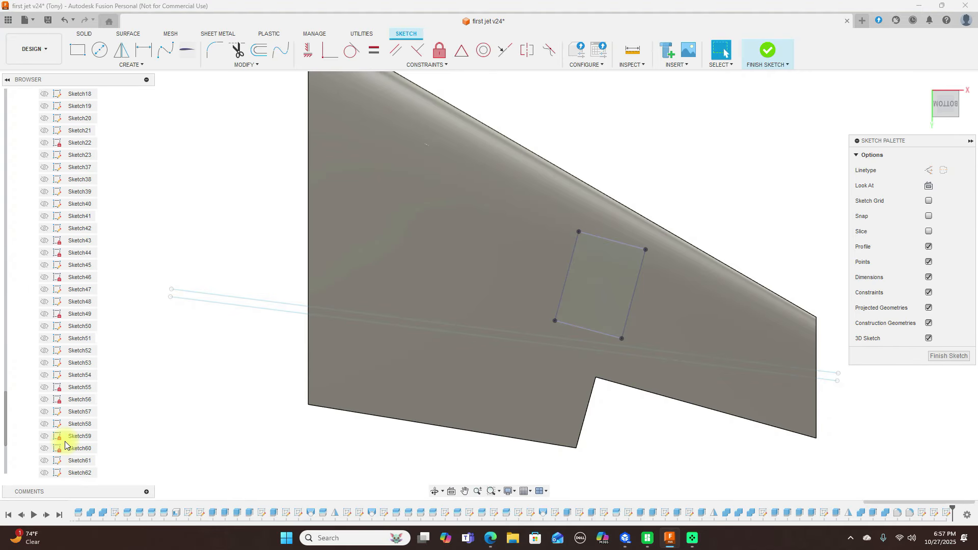
{"action": "double_click", "coordinate": [49, 448]}
{"action": "left_click", "coordinate": [49, 438]}
{"action": "left_click", "coordinate": [45, 436]}
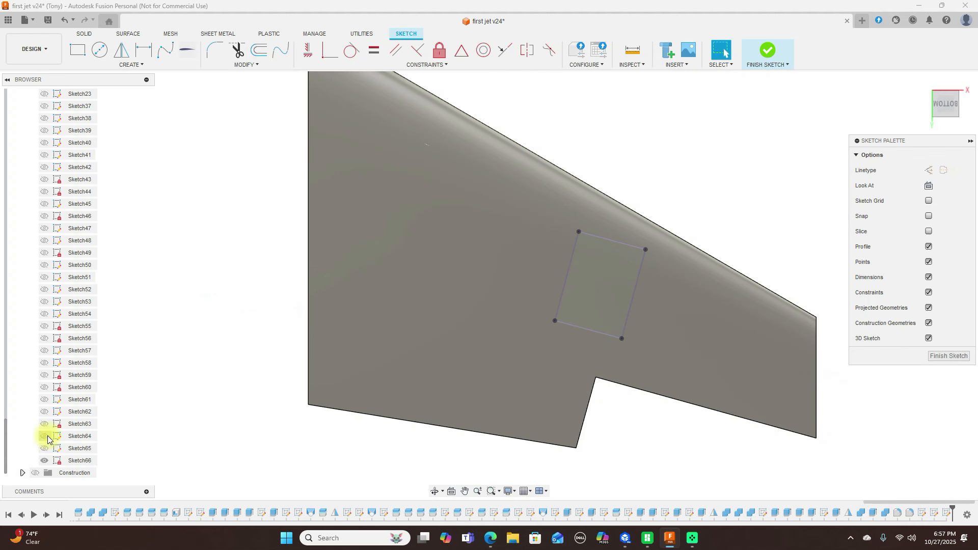
{"action": "left_click", "coordinate": [45, 437]}
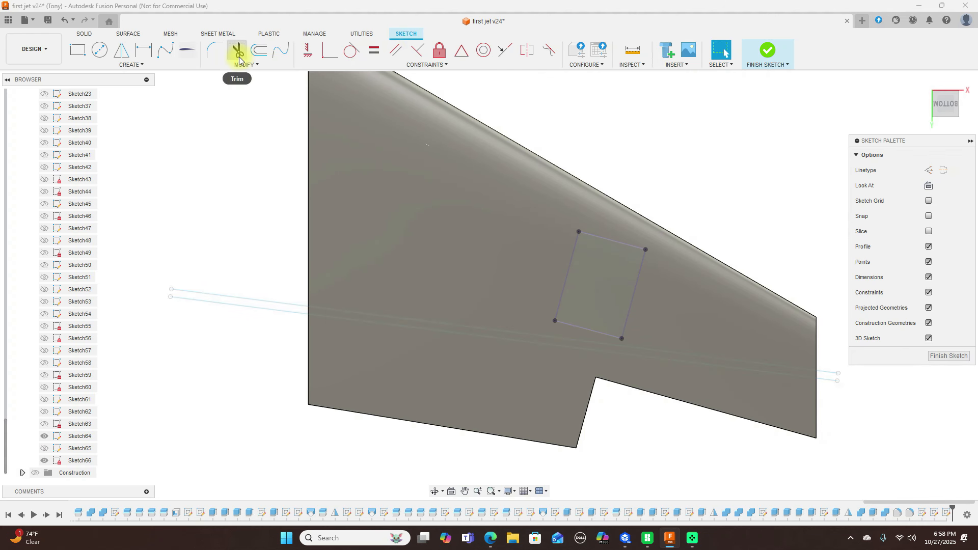
{"action": "left_click", "coordinate": [215, 51]}
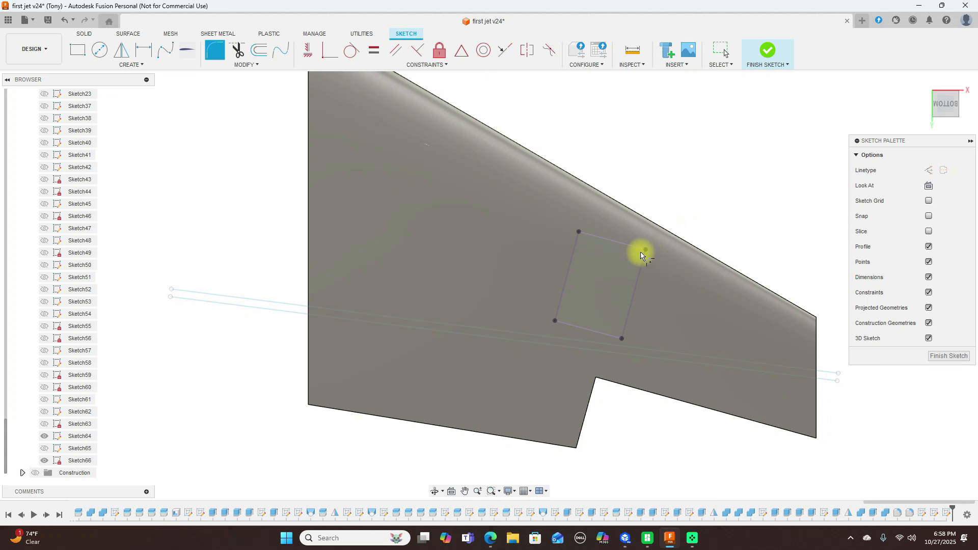
{"action": "scroll", "coordinate": [647, 253], "scroll_direction": "up", "scroll_amount": 5}
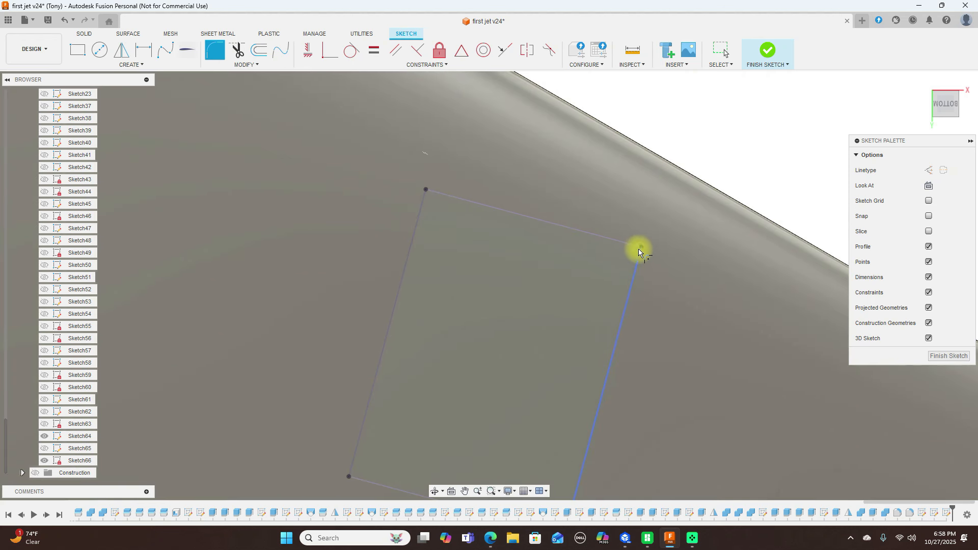
{"action": "left_click", "coordinate": [640, 253]}
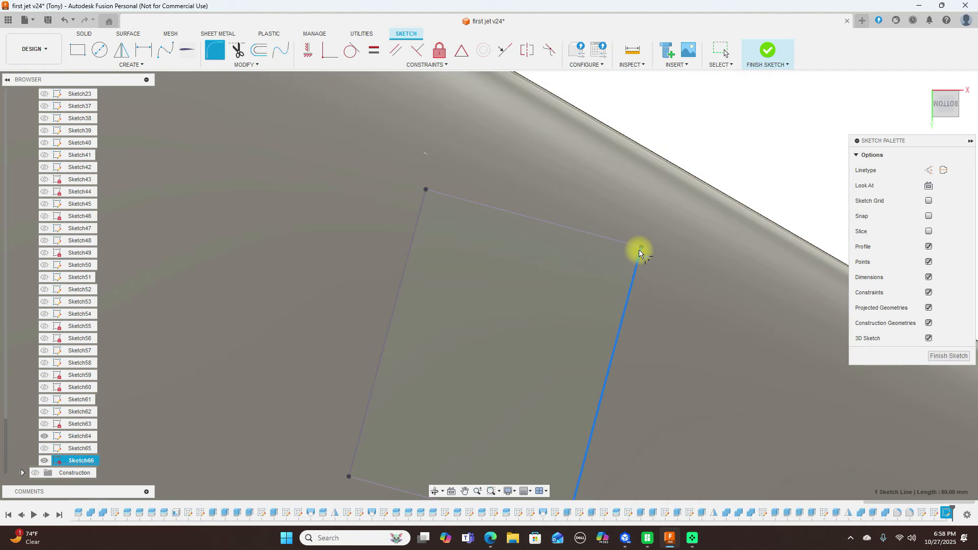
{"action": "scroll", "coordinate": [629, 244], "scroll_direction": "down", "scroll_amount": 4}
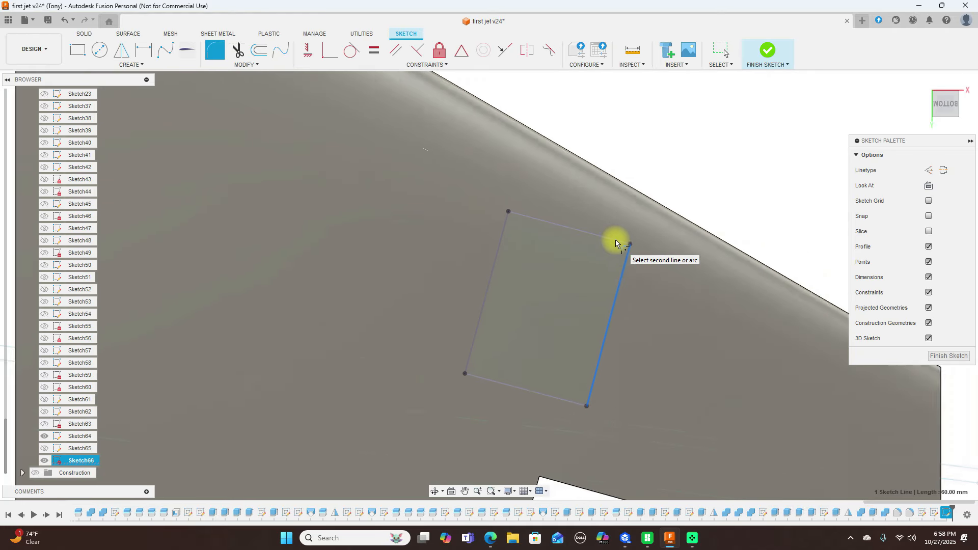
{"action": "right_click", "coordinate": [776, 160]}
{"action": "left_click", "coordinate": [735, 160]}
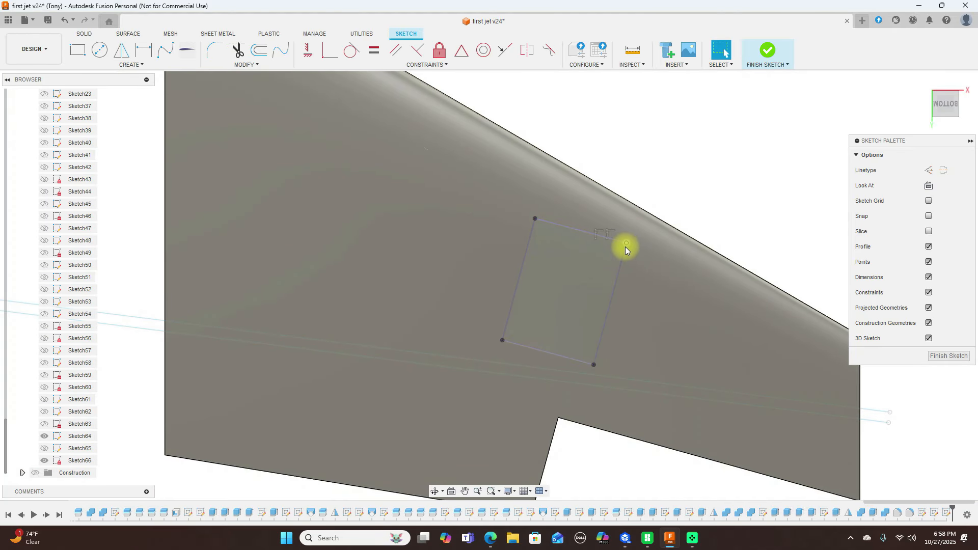
Hide Sketch64 with the spanwise lines, leave Sketch66 shown, and finish the sketch.
{"action": "left_click", "coordinate": [48, 436]}
{"action": "left_click", "coordinate": [45, 460]}
{"action": "left_click", "coordinate": [45, 461]}
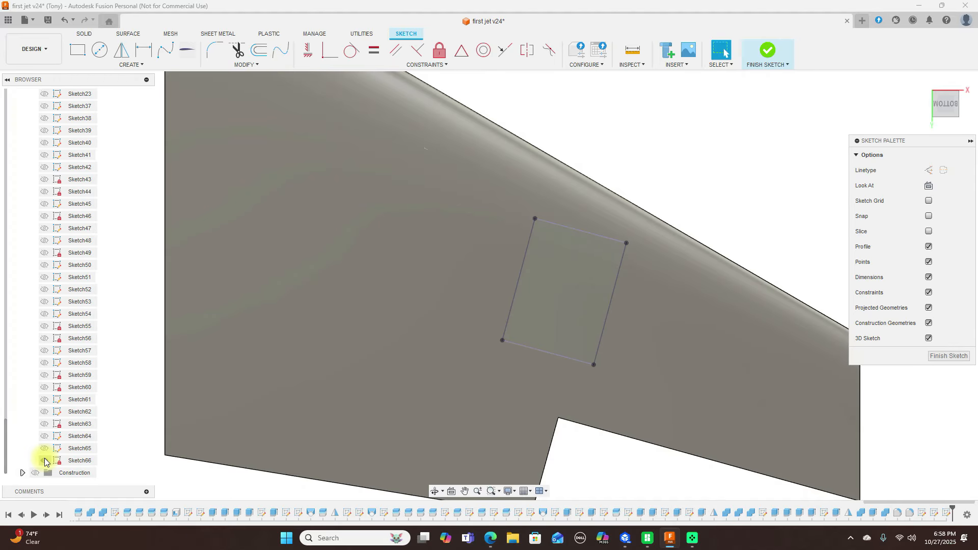
{"action": "scroll", "coordinate": [695, 176], "scroll_direction": "down", "scroll_amount": 2}
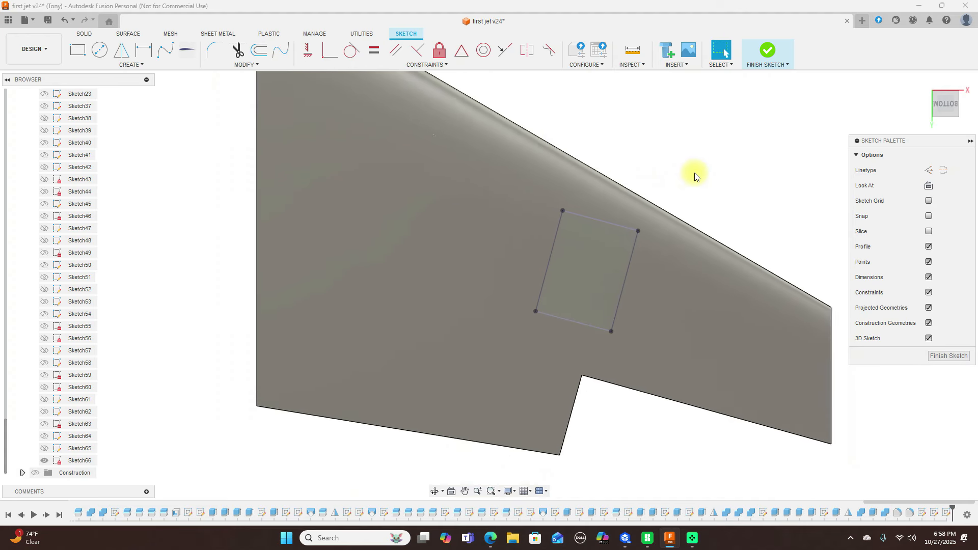
{"action": "scroll", "coordinate": [695, 176], "scroll_direction": "down", "scroll_amount": 1}
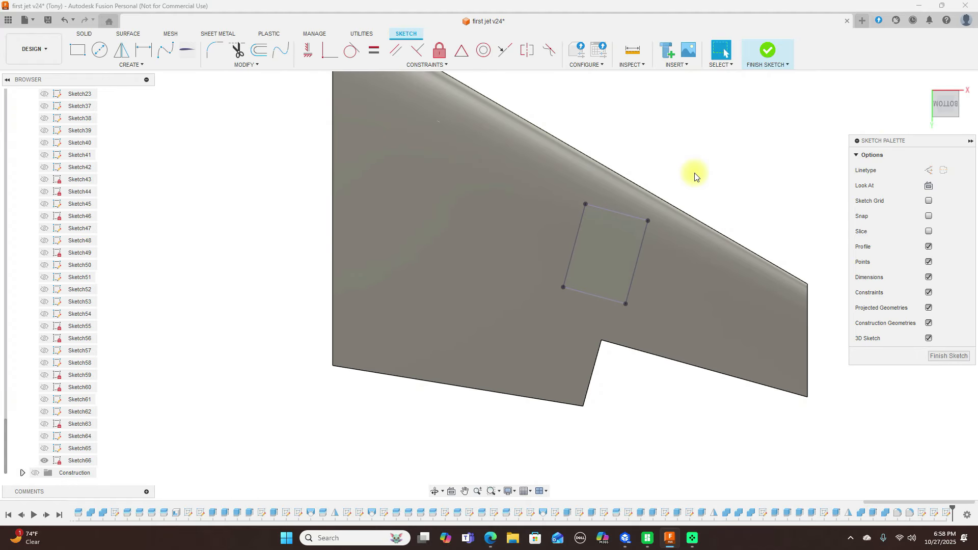
{"action": "left_click", "coordinate": [769, 51]}
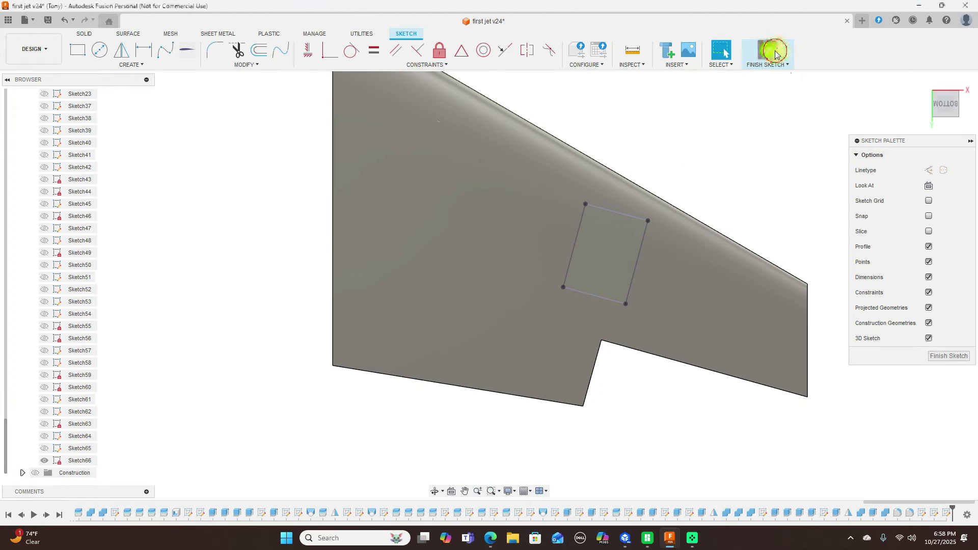
{"action": "left_click", "coordinate": [956, 99]}
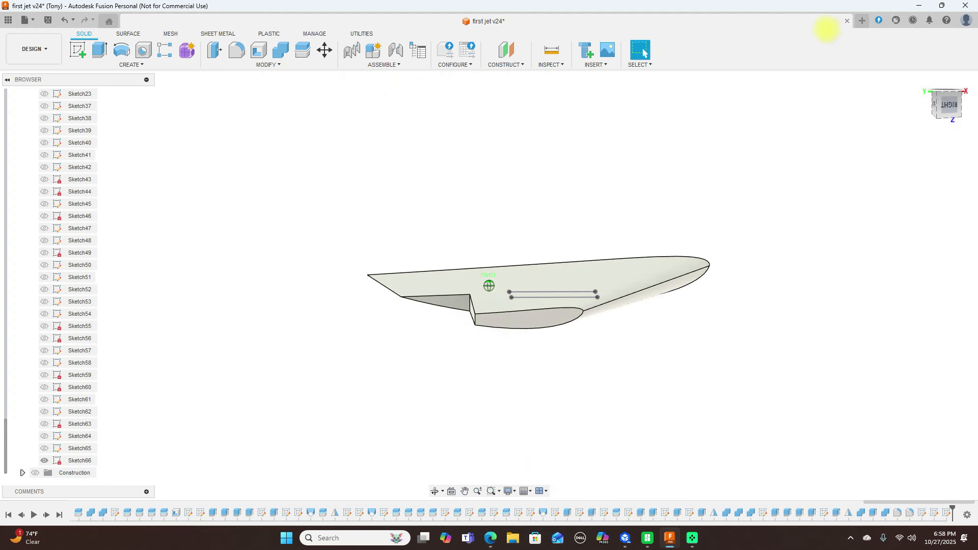
{"action": "left_click_drag", "start_coordinate": [802, 33], "coordinate": [953, 94]}
{"action": "left_click", "coordinate": [945, 97]}
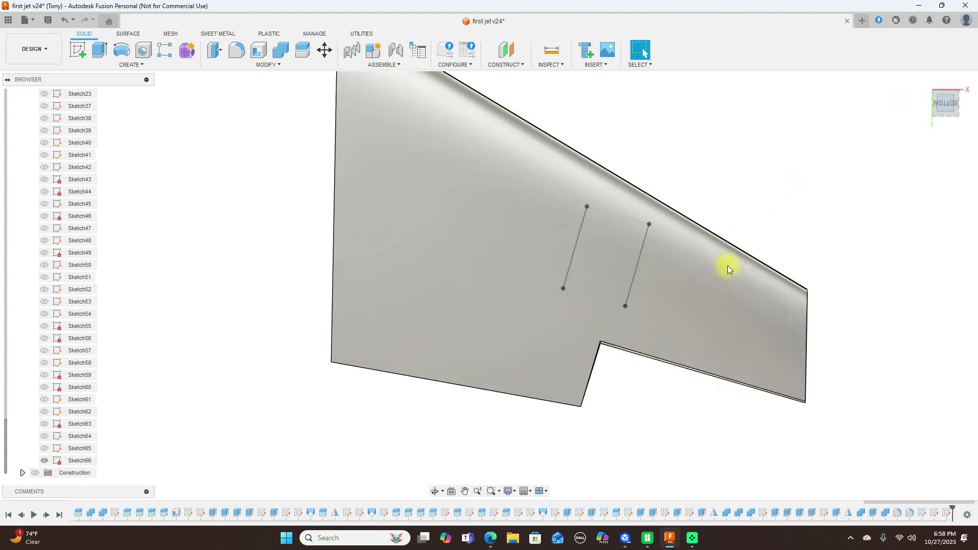
{"action": "left_click", "coordinate": [425, 170]}
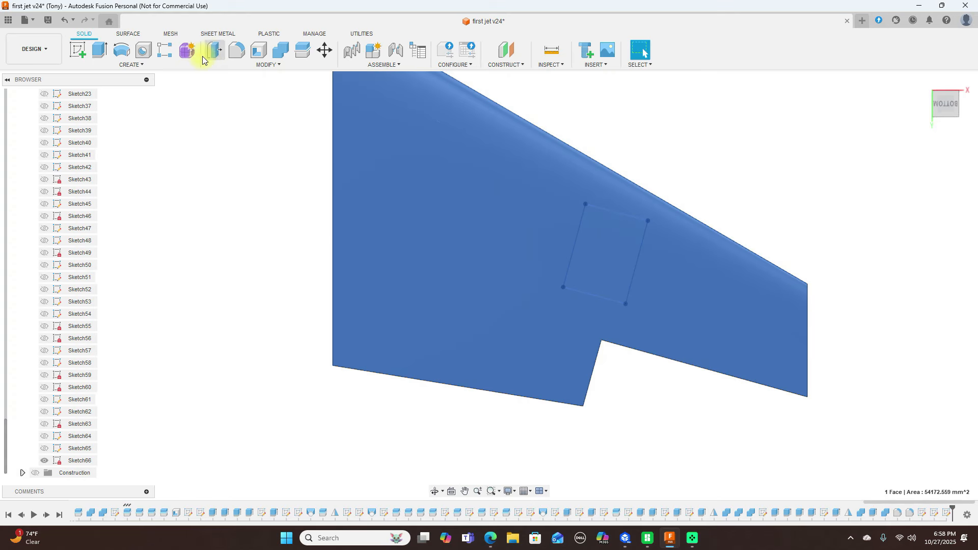
{"action": "left_click", "coordinate": [79, 51]}
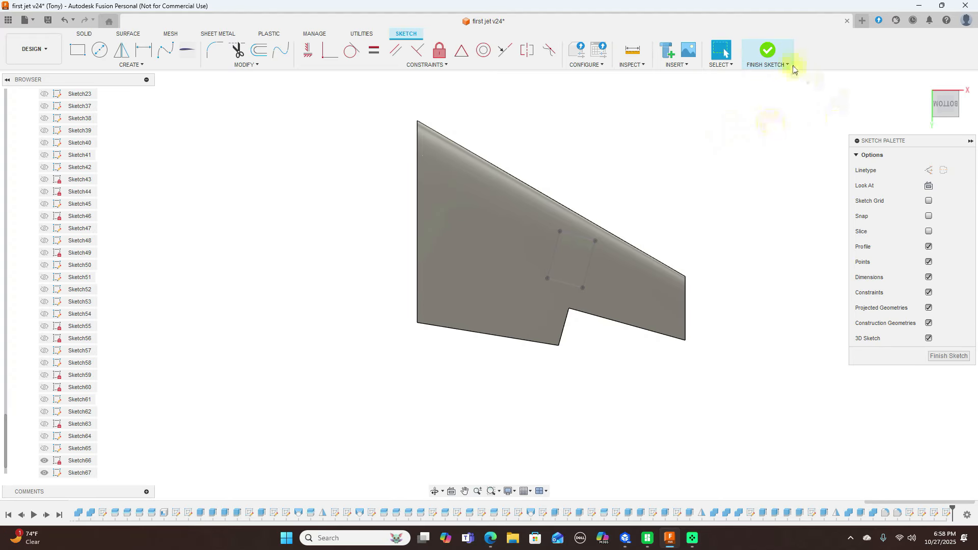
{"action": "right_click", "coordinate": [745, 175]}
{"action": "left_click", "coordinate": [694, 181]}
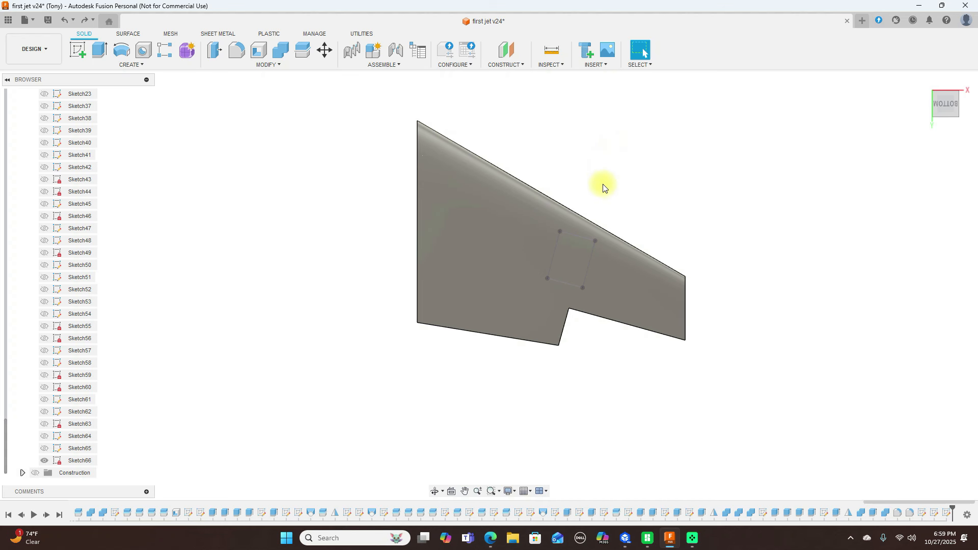
Split the left wing body using the rotated rectangle profile of Sketch65 as the splitting tool, with the tool extended.
{"action": "scroll", "coordinate": [603, 186], "scroll_direction": "up", "scroll_amount": 2}
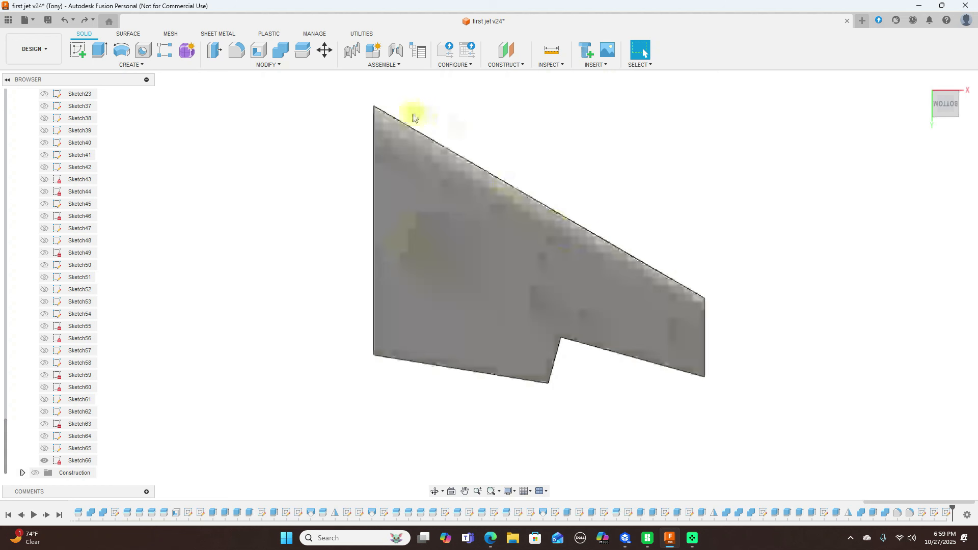
{"action": "left_click", "coordinate": [302, 50]}
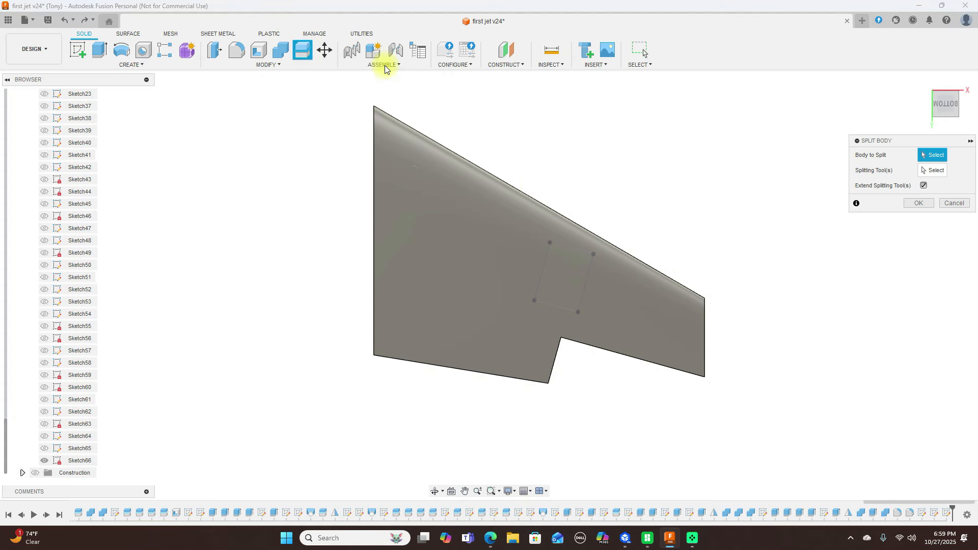
{"action": "left_click", "coordinate": [484, 225]}
{"action": "left_click", "coordinate": [936, 173]}
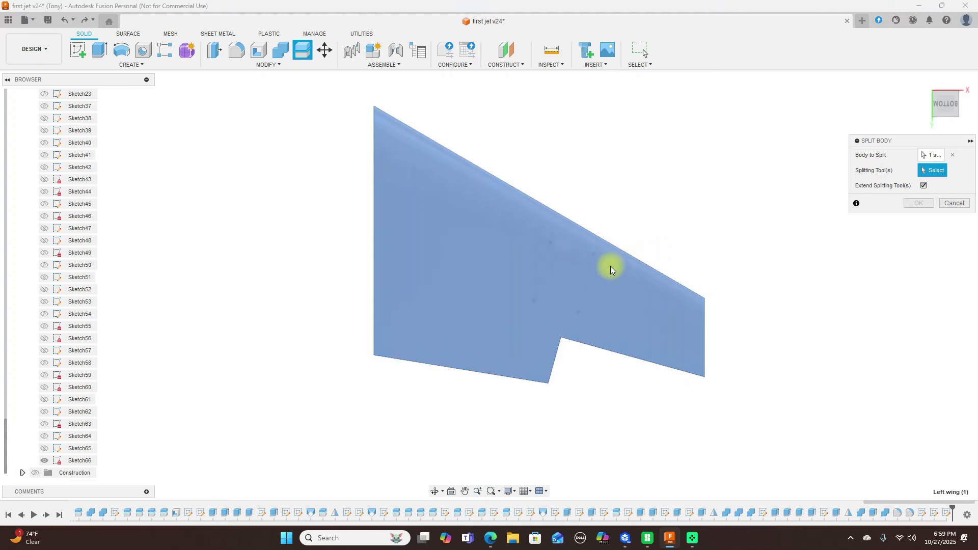
{"action": "left_click", "coordinate": [586, 260]}
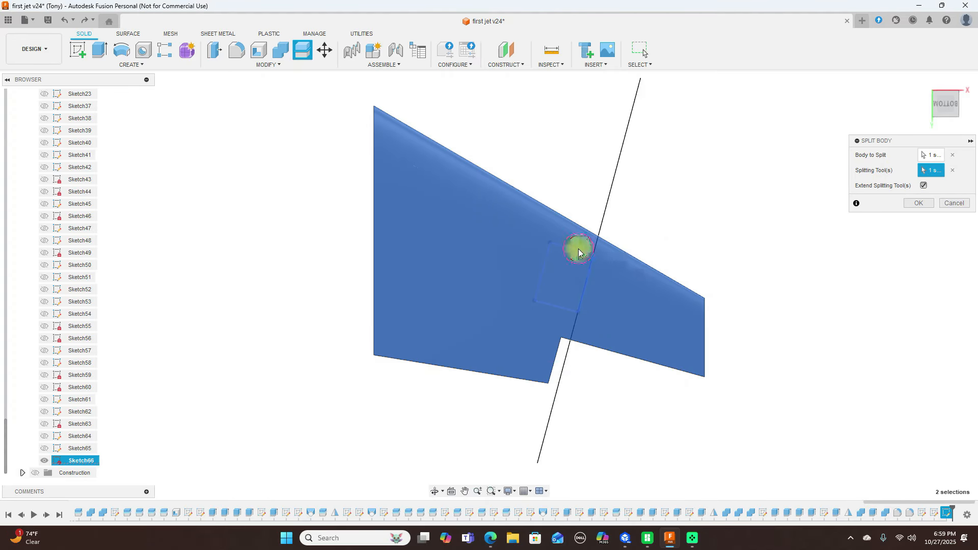
{"action": "left_click", "coordinate": [951, 171]}
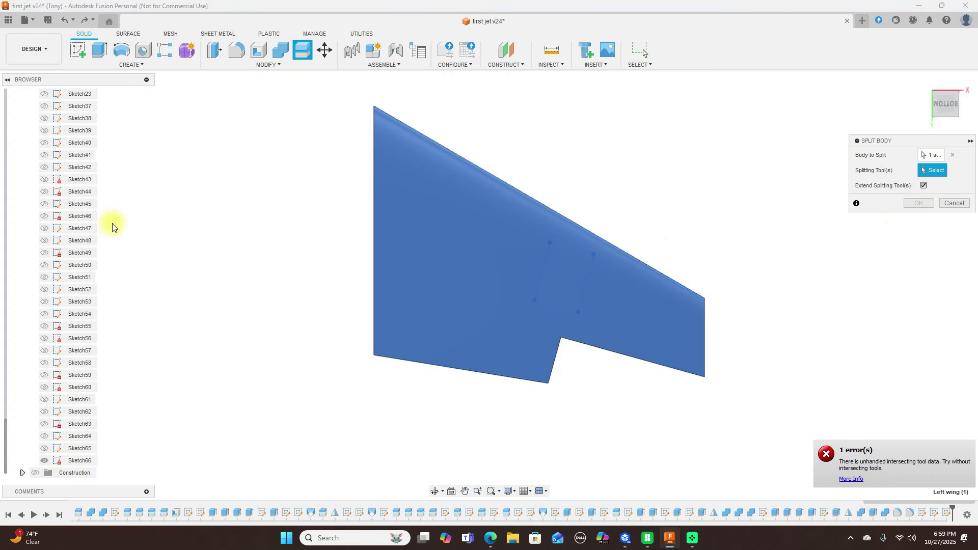
{"action": "left_click", "coordinate": [45, 448]}
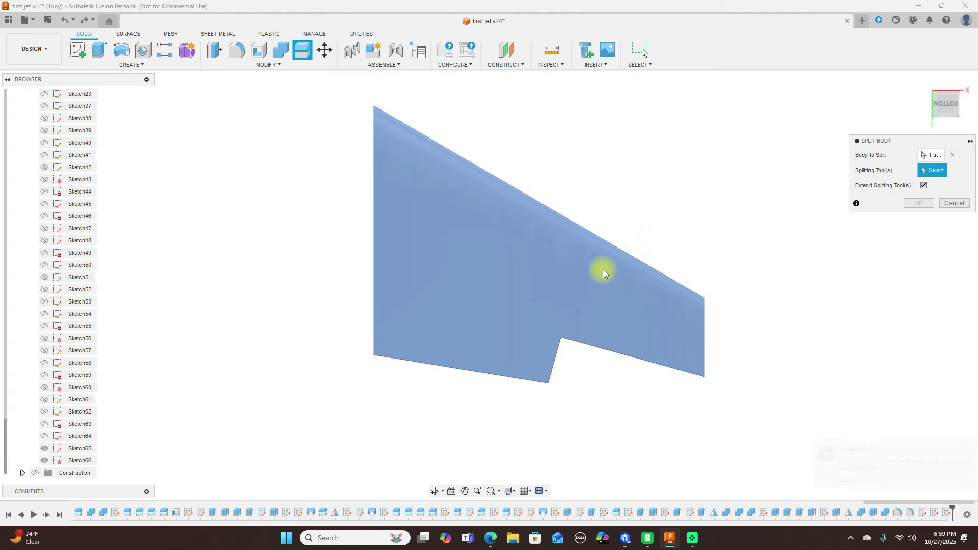
{"action": "left_click", "coordinate": [589, 272]}
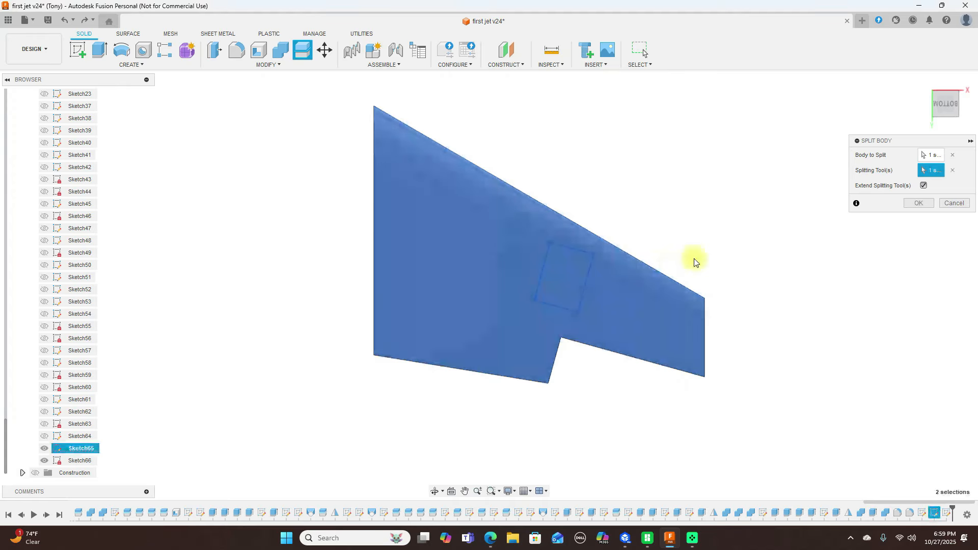
{"action": "left_click", "coordinate": [919, 202]}
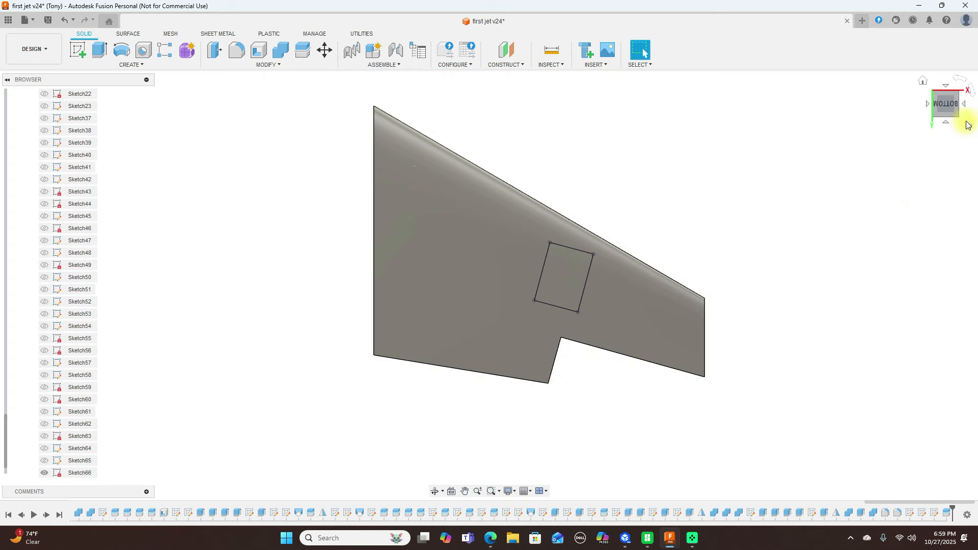
{"action": "left_click_drag", "start_coordinate": [954, 97], "coordinate": [977, 112]}
{"action": "key", "text": "ctrl+a"}
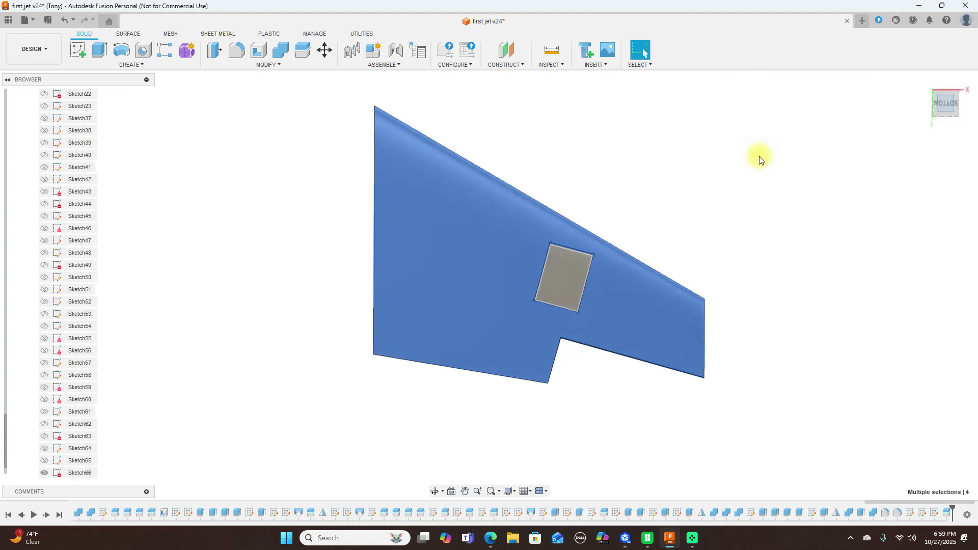
{"action": "left_click", "coordinate": [759, 157]}
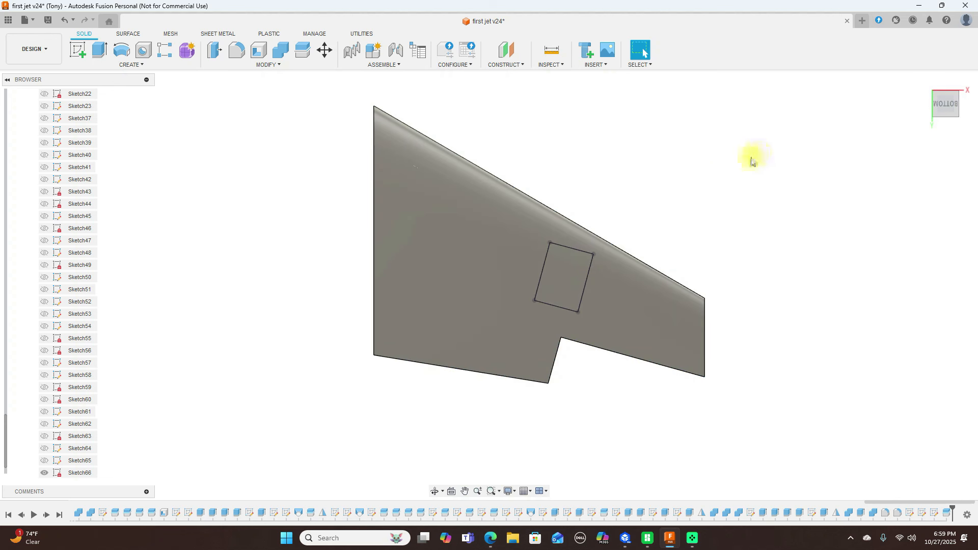
{"action": "scroll", "coordinate": [718, 182], "scroll_direction": "up", "scroll_amount": 1}
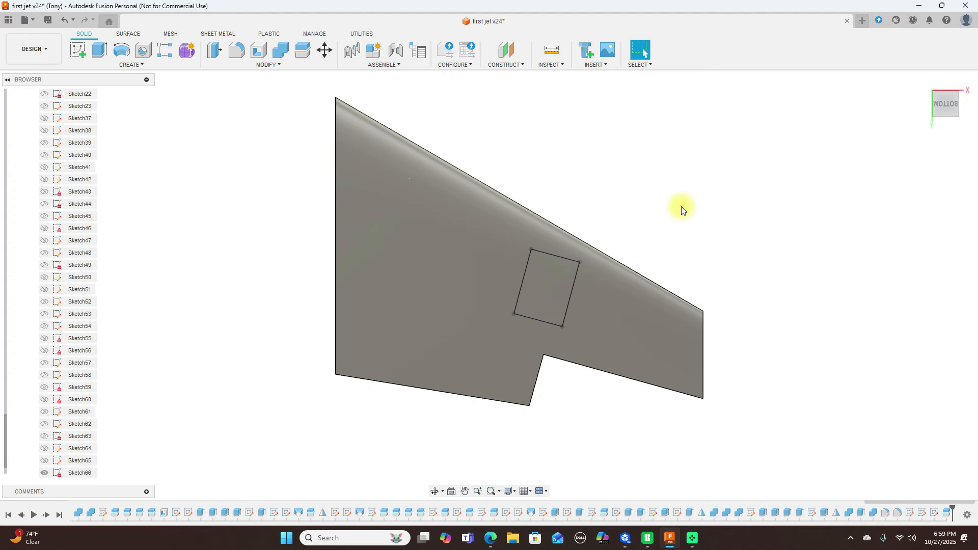
{"action": "left_click", "coordinate": [545, 275]}
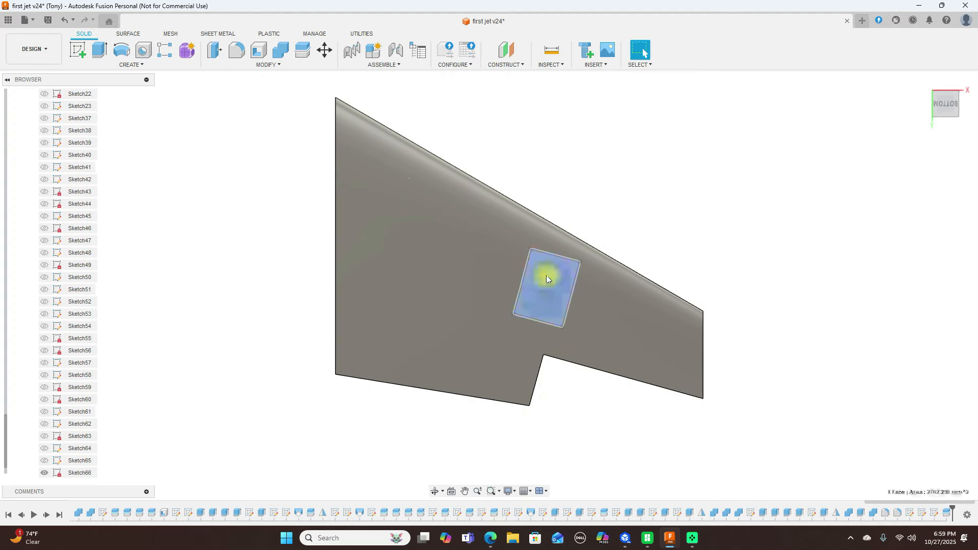
{"action": "left_click", "coordinate": [77, 49]}
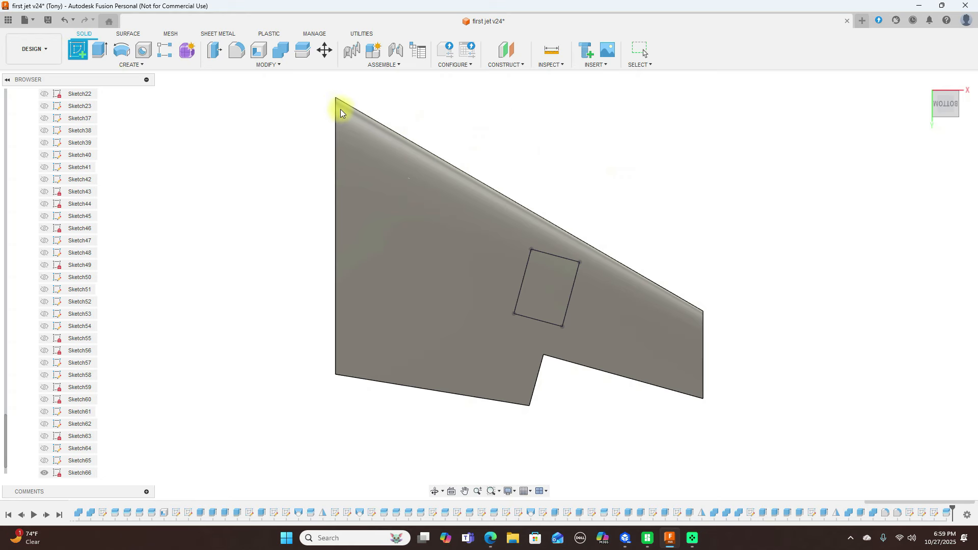
Offset the bottom face of the split-out rectangular body by -1 mm to recess it into the wing's underside.
{"action": "left_click", "coordinate": [216, 51]}
{"action": "left_click", "coordinate": [538, 270]}
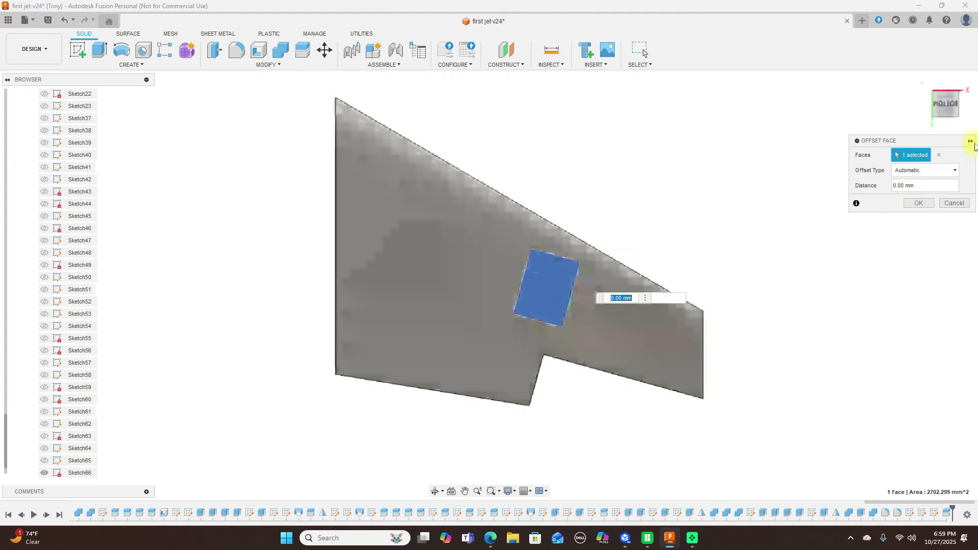
{"action": "left_click_drag", "start_coordinate": [947, 102], "coordinate": [949, 73]}
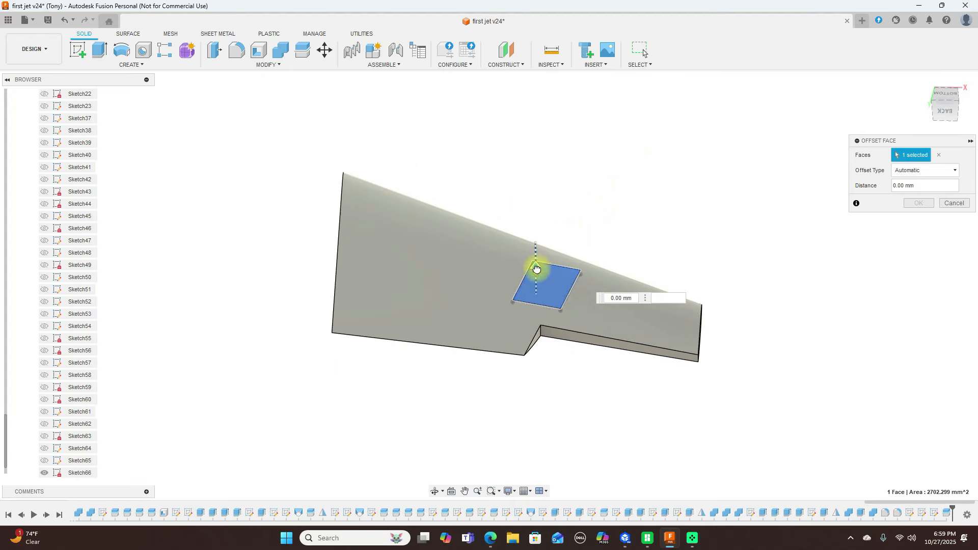
{"action": "left_click_drag", "start_coordinate": [536, 269], "coordinate": [535, 275]}
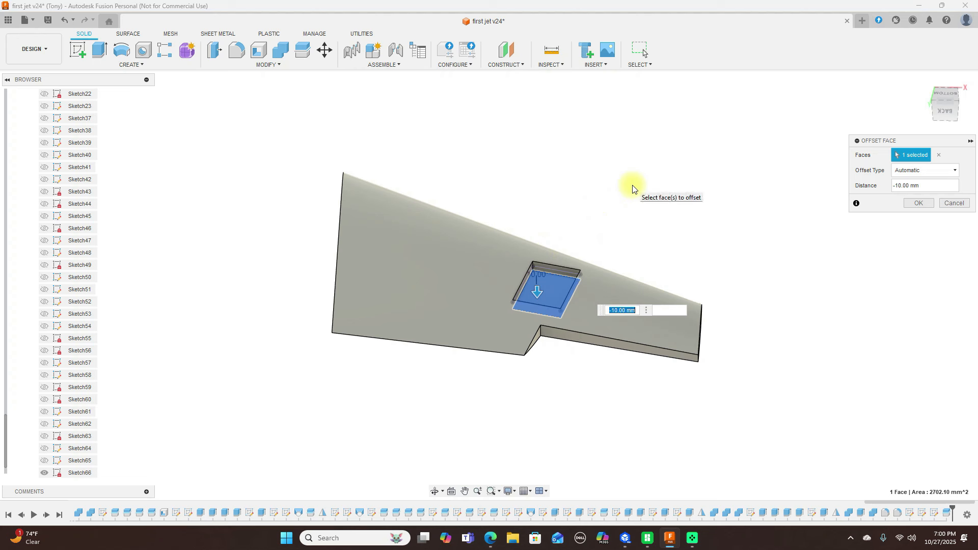
{"action": "type", "text": "-1"}
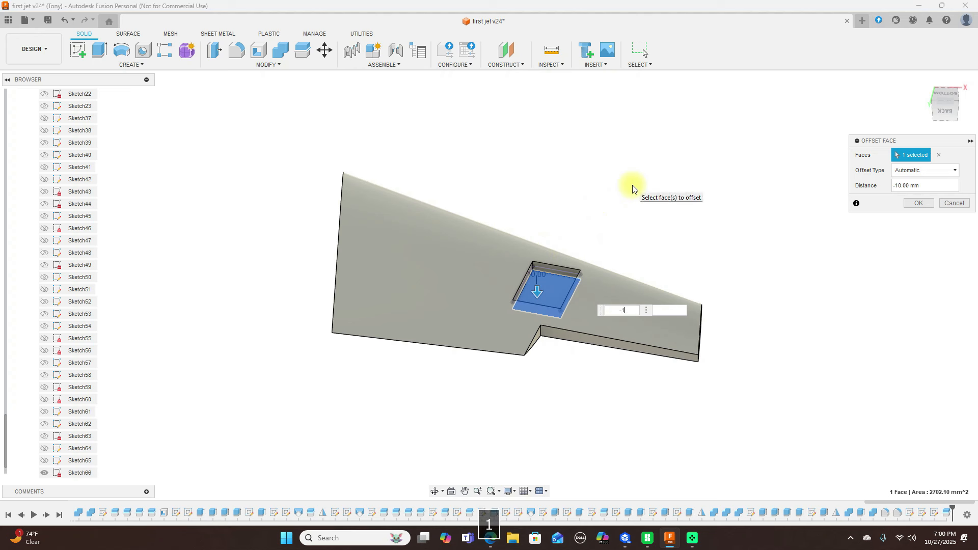
{"action": "left_click", "coordinate": [927, 203]}
Join the recessed rectangular body back into the left wing with Combine, using the wing as the target body.
{"action": "mouse_move", "coordinate": [943, 99]}
{"action": "left_mouse_down"}
{"action": "mouse_move", "coordinate": [950, 197]}
{"action": "mouse_move", "coordinate": [923, 190]}
{"action": "mouse_move", "coordinate": [899, 125]}
{"action": "mouse_move", "coordinate": [943, 98]}
{"action": "left_mouse_up"}
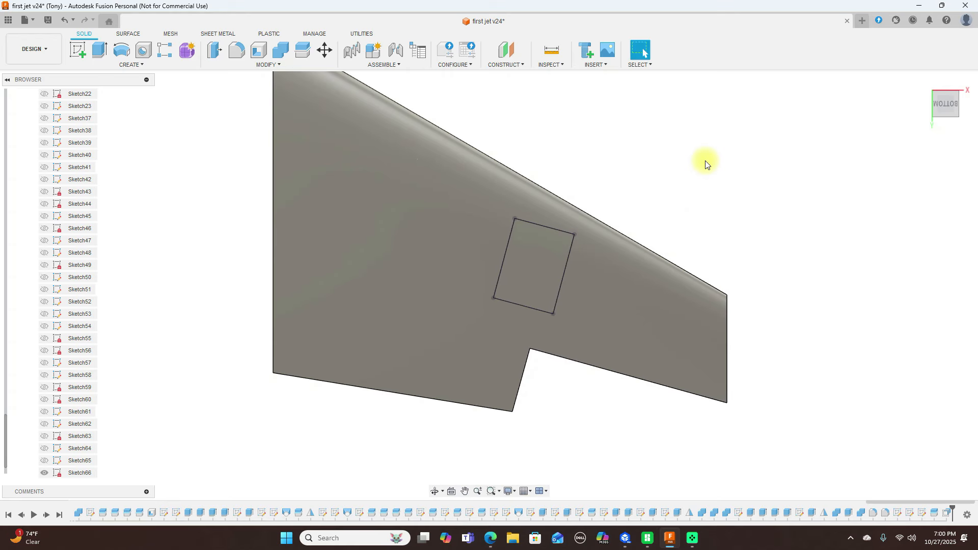
{"action": "mouse_move", "coordinate": [956, 102]}
{"action": "left_mouse_down"}
{"action": "mouse_move", "coordinate": [917, 103]}
{"action": "mouse_move", "coordinate": [953, 101]}
{"action": "mouse_move", "coordinate": [966, 148]}
{"action": "mouse_move", "coordinate": [953, 198]}
{"action": "left_mouse_up"}
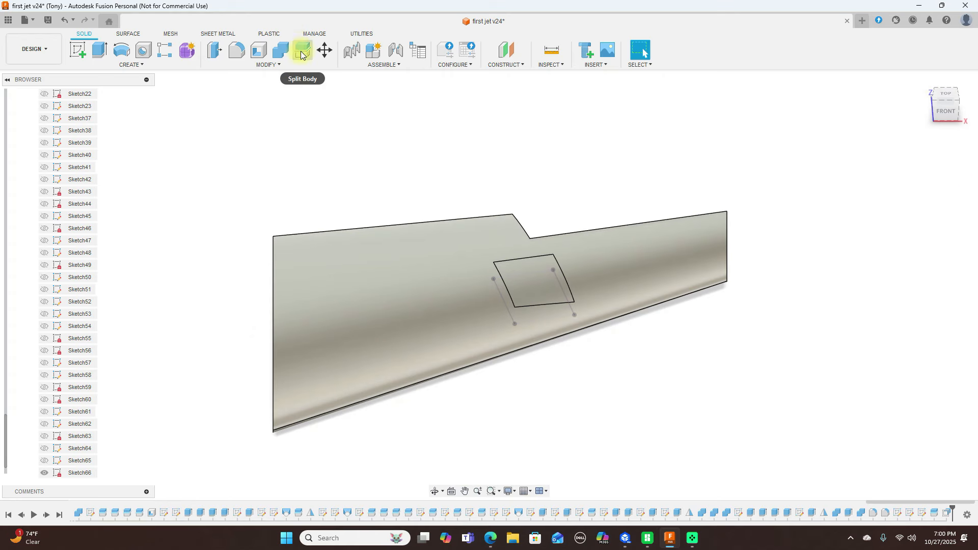
{"action": "left_click", "coordinate": [281, 49]}
{"action": "left_click", "coordinate": [414, 273]}
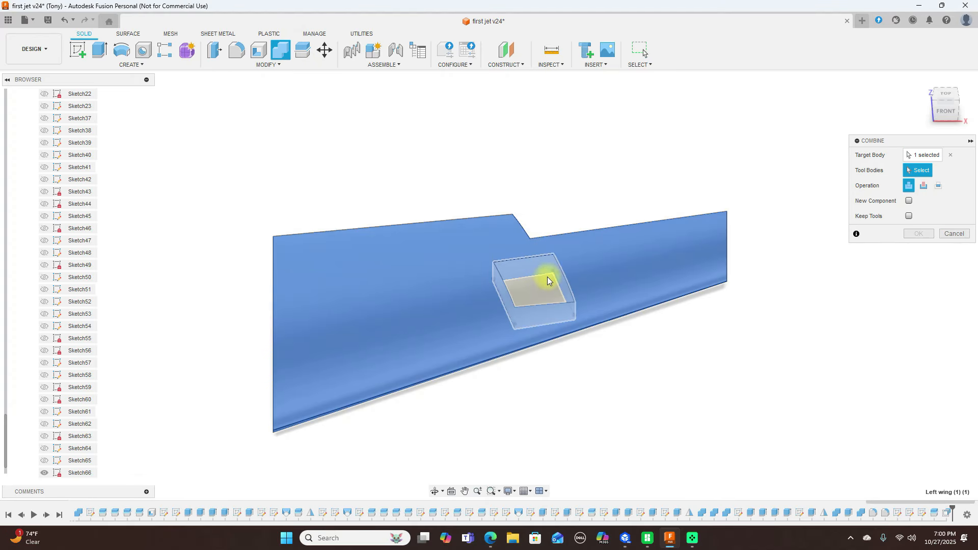
{"action": "left_click", "coordinate": [555, 282]}
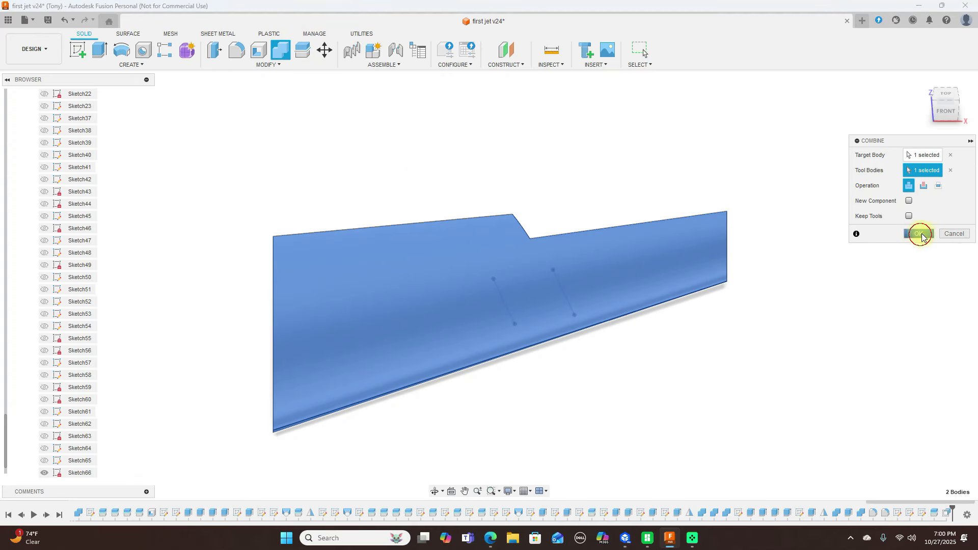
{"action": "left_click", "coordinate": [918, 235]}
Shell the entire left wing body with an inside thickness of 0.4 mm.
{"action": "left_click", "coordinate": [952, 121]}
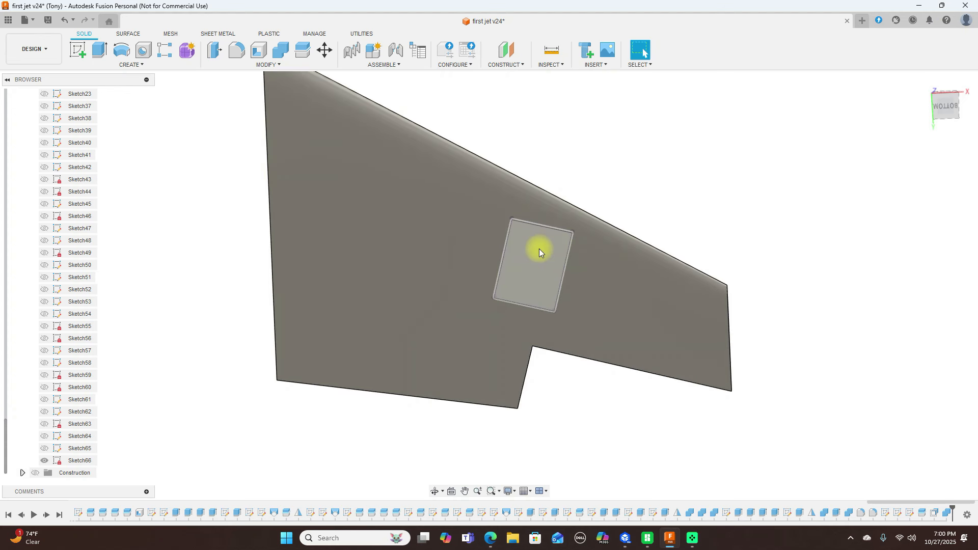
{"action": "mouse_move", "coordinate": [941, 98]}
{"action": "left_mouse_down"}
{"action": "mouse_move", "coordinate": [934, 166]}
{"action": "mouse_move", "coordinate": [932, 117]}
{"action": "mouse_move", "coordinate": [926, 138]}
{"action": "mouse_move", "coordinate": [866, 124]}
{"action": "mouse_move", "coordinate": [867, 144]}
{"action": "mouse_move", "coordinate": [697, 142]}
{"action": "mouse_move", "coordinate": [569, 166]}
{"action": "left_mouse_up"}
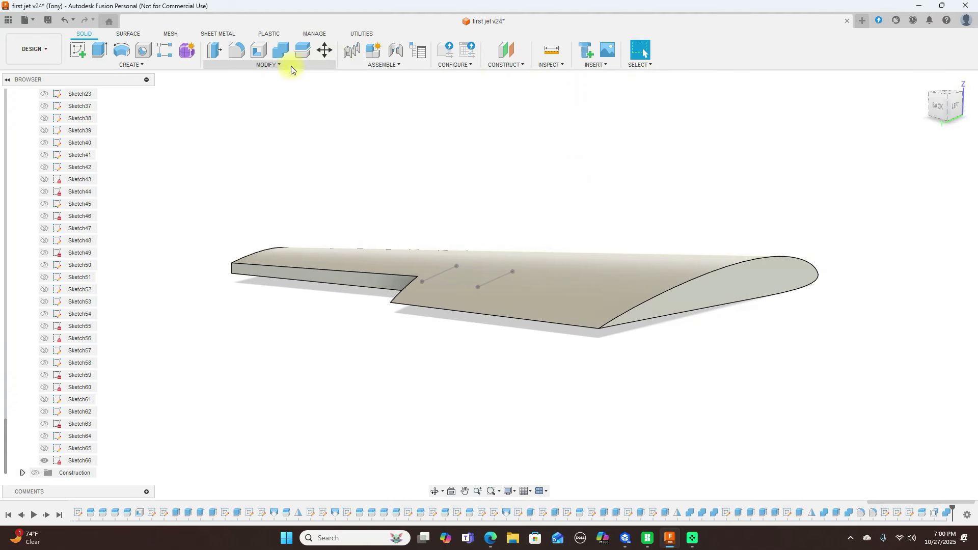
{"action": "left_click", "coordinate": [259, 50]}
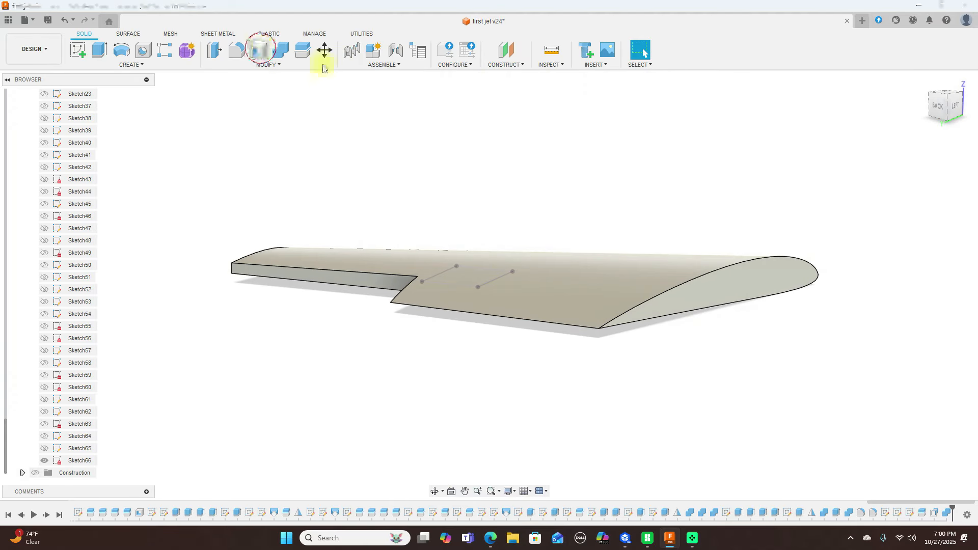
{"action": "left_click", "coordinate": [740, 303]}
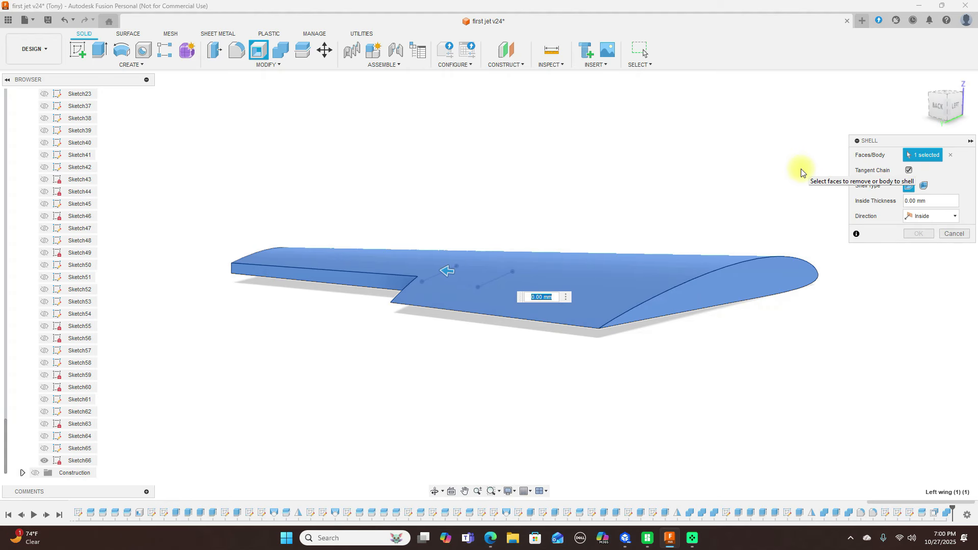
{"action": "type", "text": ".4"}
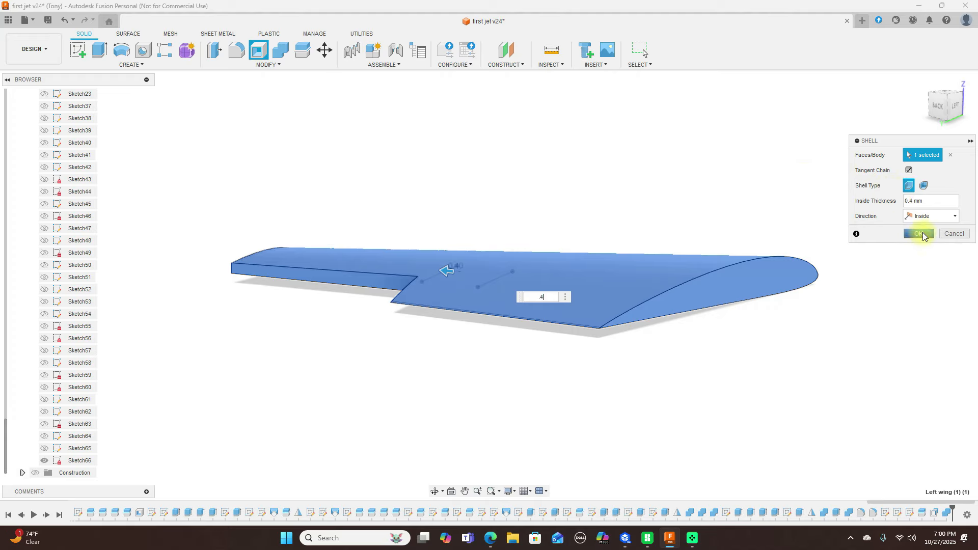
{"action": "left_click", "coordinate": [919, 234]}
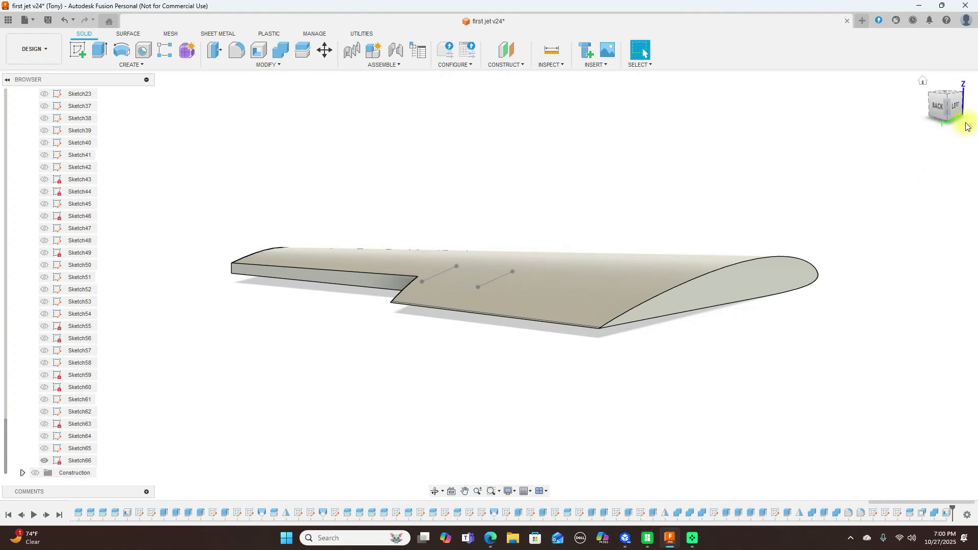
Start a sketch on the recessed rectangular face in the wing's underside.
{"action": "left_click_drag", "start_coordinate": [949, 113], "coordinate": [963, 11]}
{"action": "left_click", "coordinate": [943, 104]}
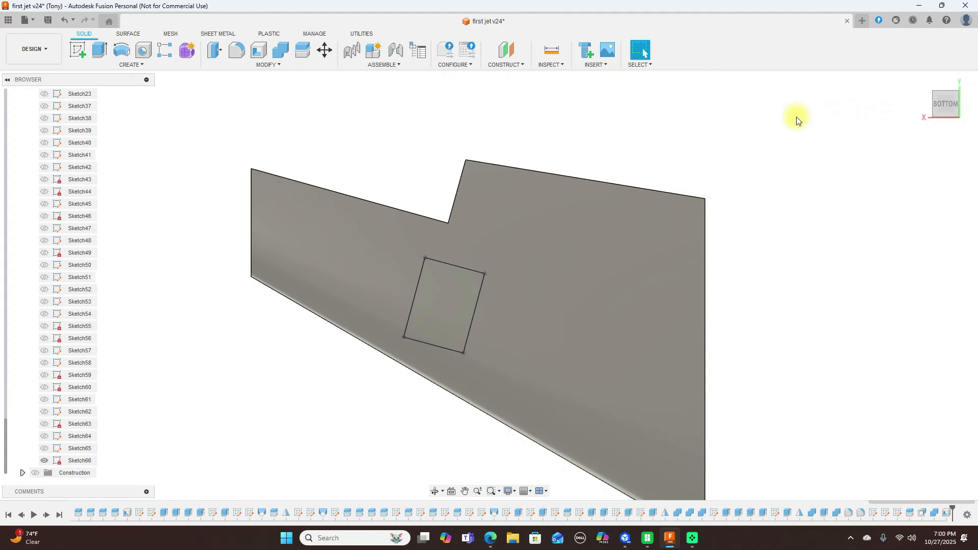
{"action": "scroll", "coordinate": [768, 233], "scroll_direction": "up", "scroll_amount": 2}
{"action": "left_click", "coordinate": [379, 313]}
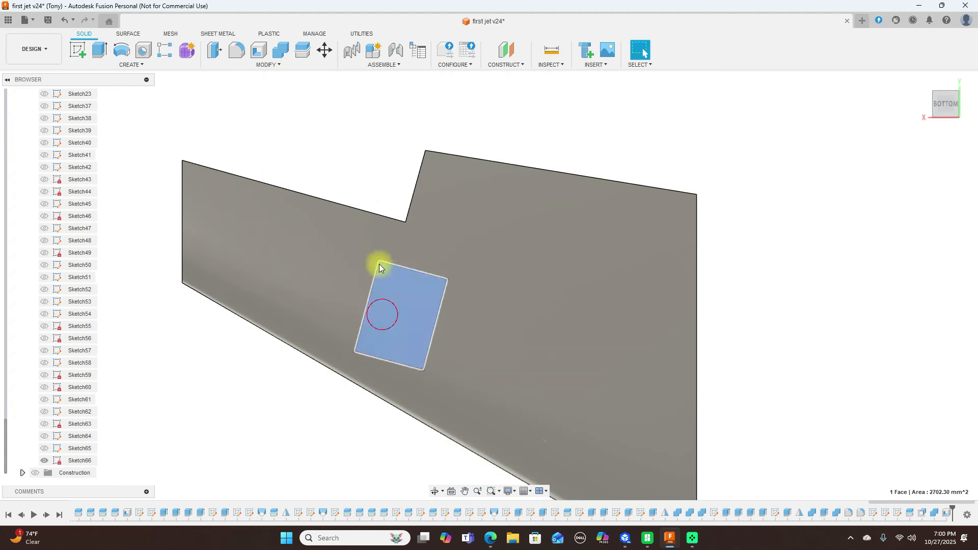
{"action": "left_click", "coordinate": [75, 50]}
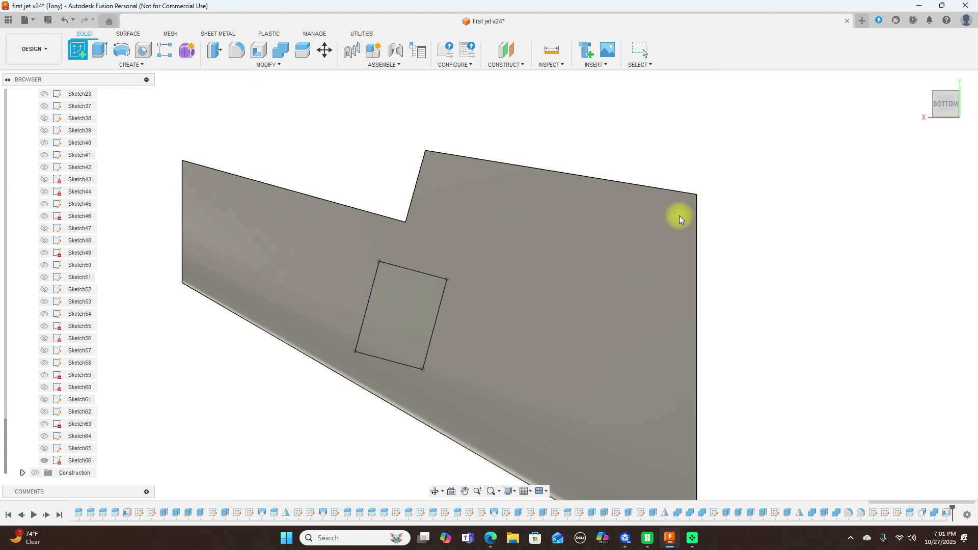
{"action": "left_click", "coordinate": [936, 111]}
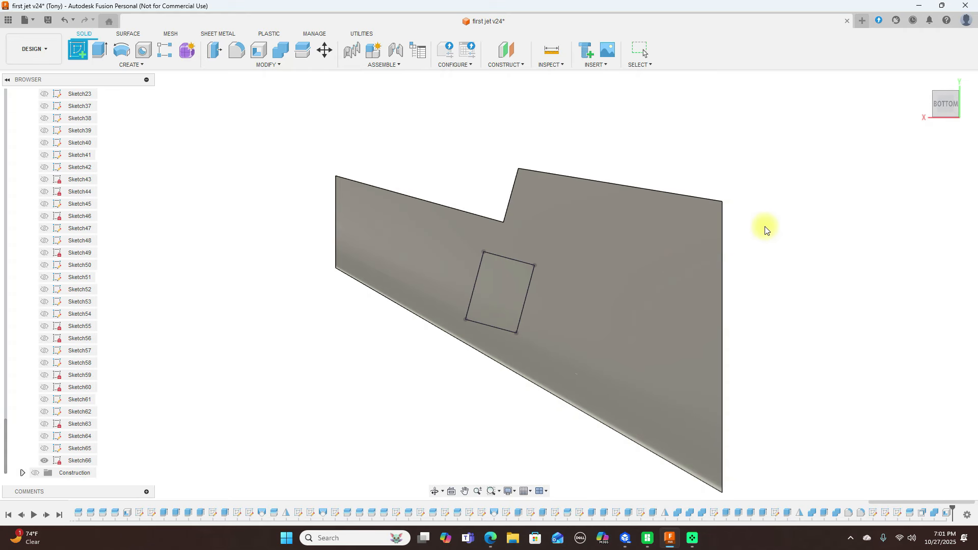
{"action": "left_click", "coordinate": [517, 271]}
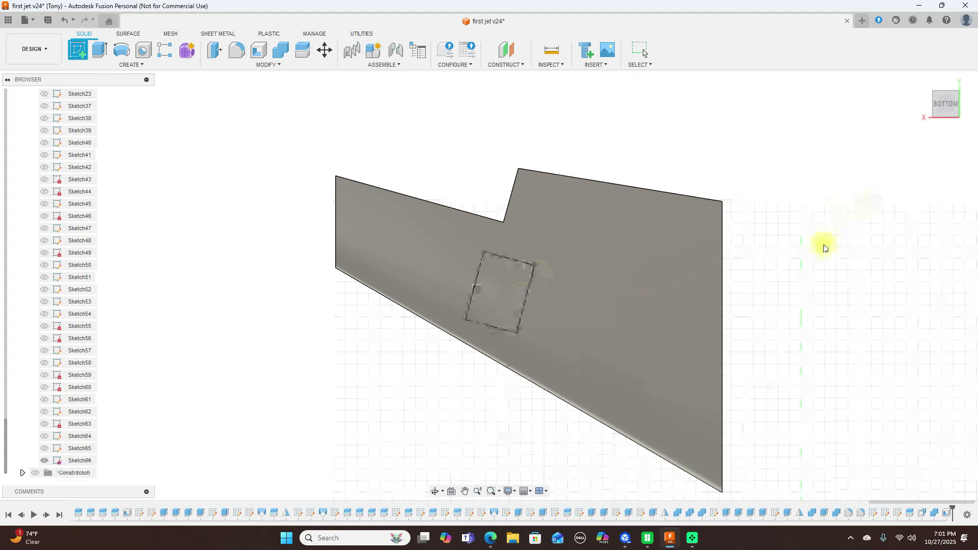
Project the recessed rectangular face's outline into the sketch.
{"action": "middle_click_drag", "start_coordinate": [352, 87], "coordinate": [558, 363]}
{"action": "mouse_move", "coordinate": [436, 186]}
{"action": "middle_mouse_down"}
{"action": "mouse_move", "coordinate": [452, 248]}
{"action": "mouse_move", "coordinate": [386, 254]}
{"action": "middle_mouse_up"}
{"action": "scroll", "coordinate": [452, 248], "scroll_direction": "down", "scroll_amount": 1}
{"action": "scroll", "coordinate": [386, 255], "scroll_direction": "up", "scroll_amount": 1}
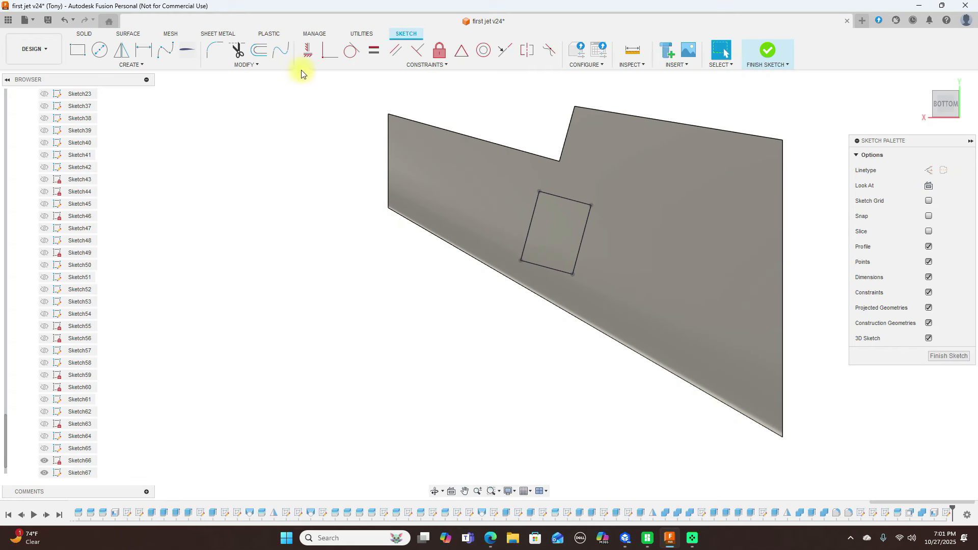
{"action": "left_click", "coordinate": [260, 53]}
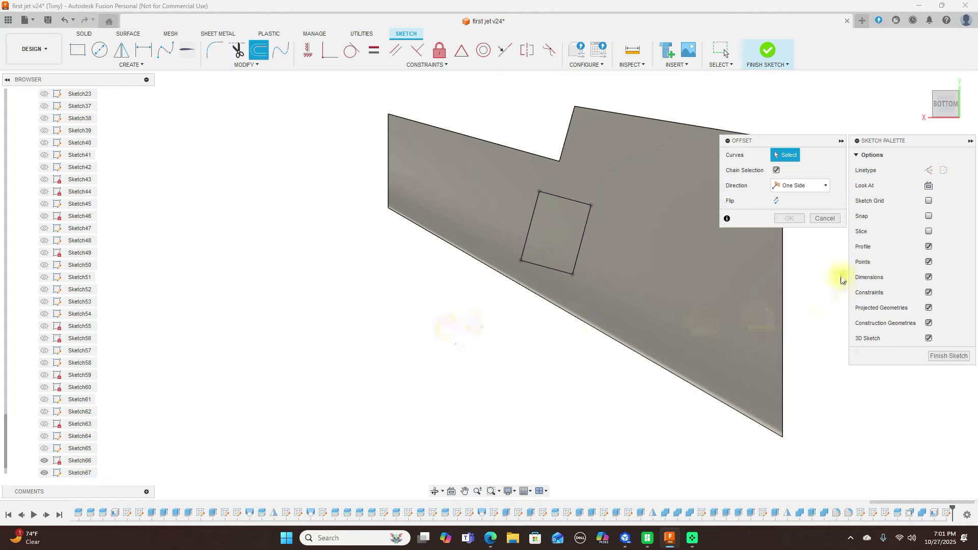
{"action": "left_click", "coordinate": [825, 218]}
{"action": "key", "text": "p"}
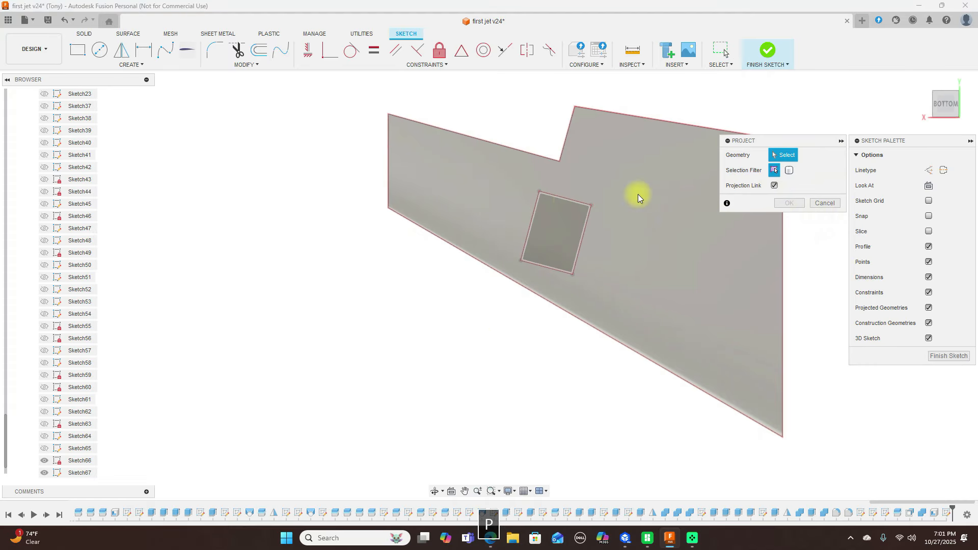
{"action": "left_click", "coordinate": [562, 199]}
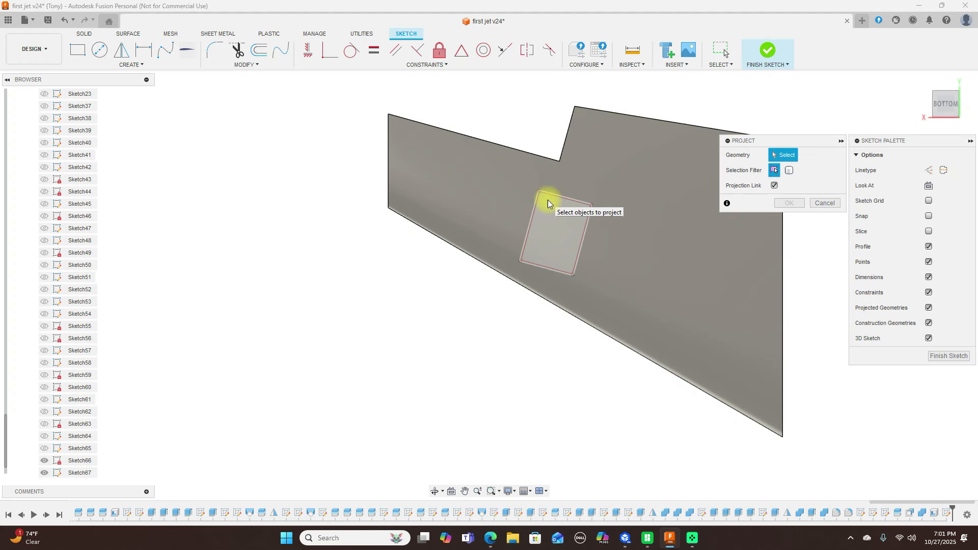
{"action": "left_click", "coordinate": [548, 201]}
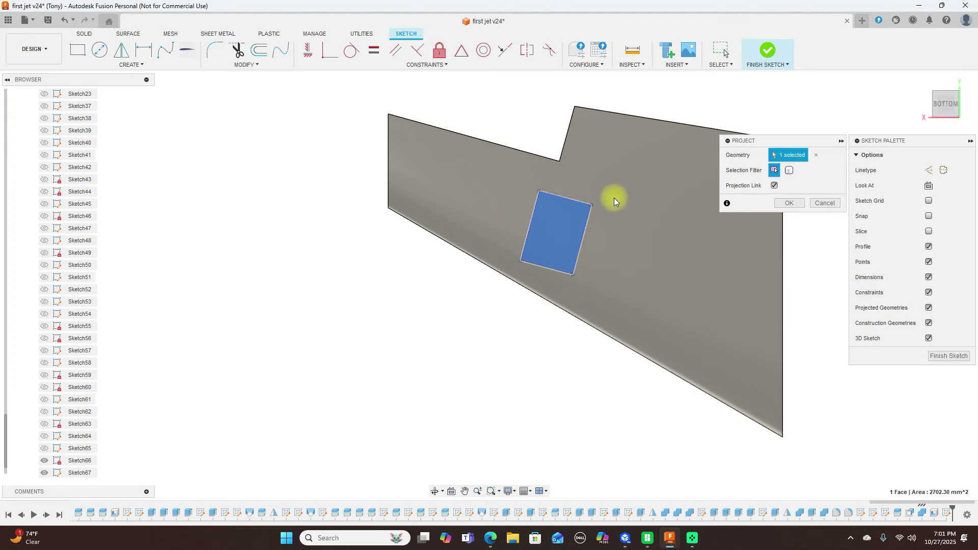
{"action": "left_click", "coordinate": [796, 203]}
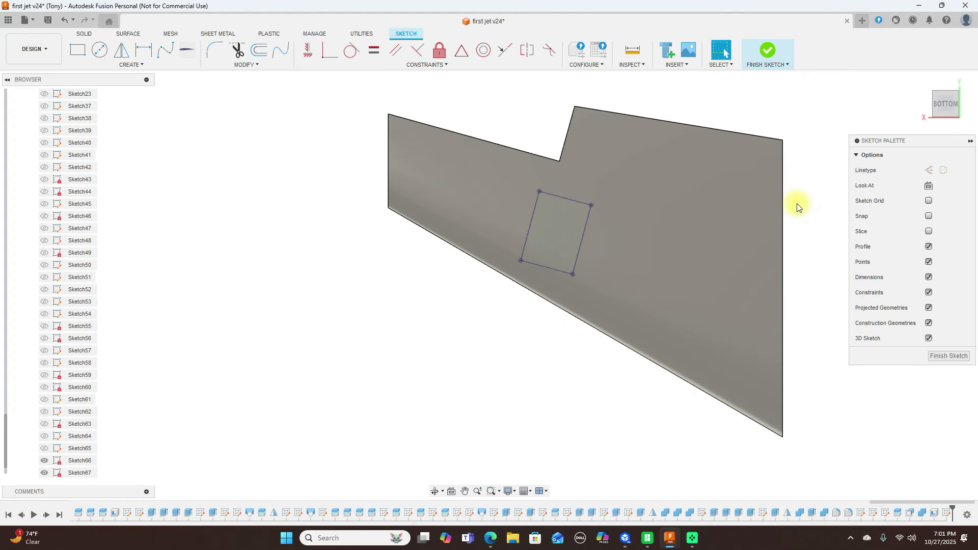
Offset the projected rectangle inward with a distance of -5 mm and finish the sketch.
{"action": "left_click", "coordinate": [259, 50]}
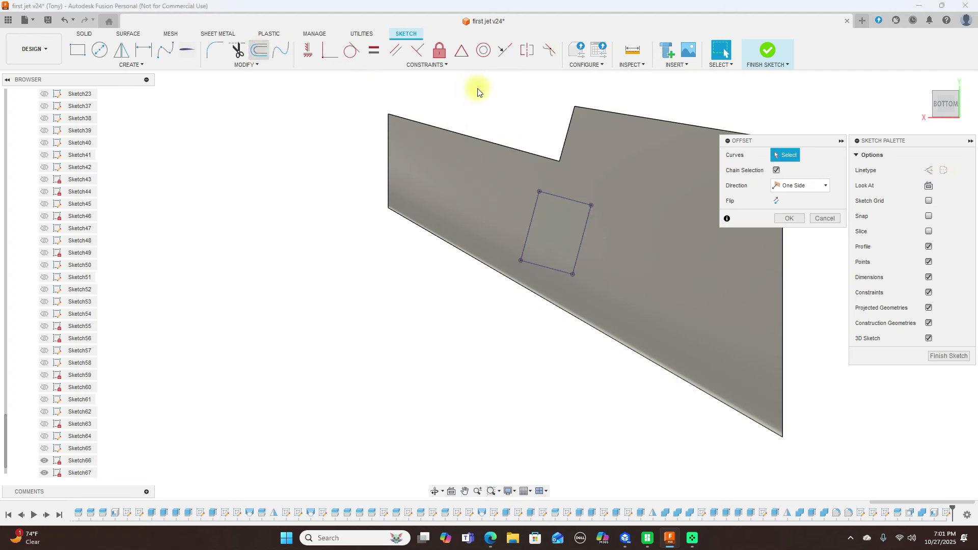
{"action": "left_click", "coordinate": [564, 198]}
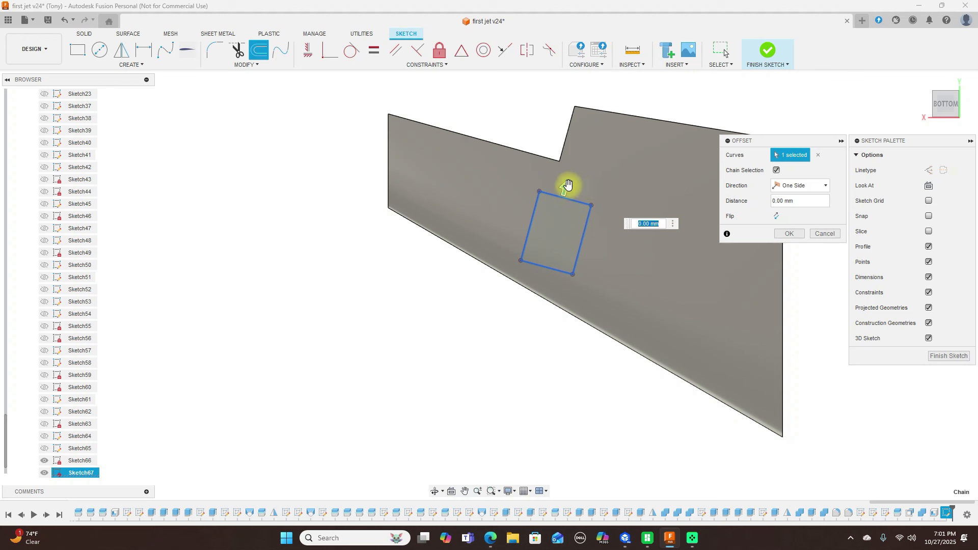
{"action": "left_click_drag", "start_coordinate": [567, 189], "coordinate": [563, 197]}
{"action": "type", "text": "-5"}
{"action": "key", "text": "Return"}
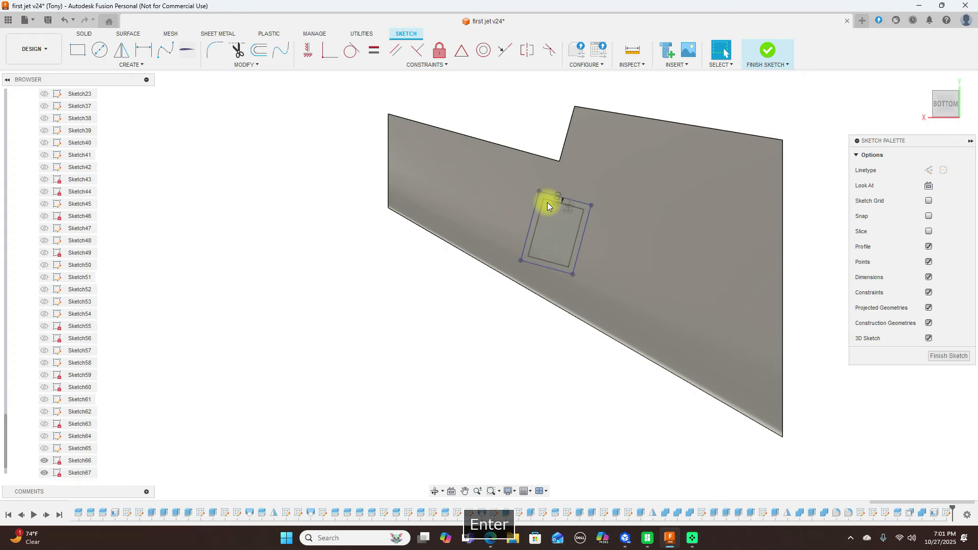
{"action": "left_click", "coordinate": [767, 49]}
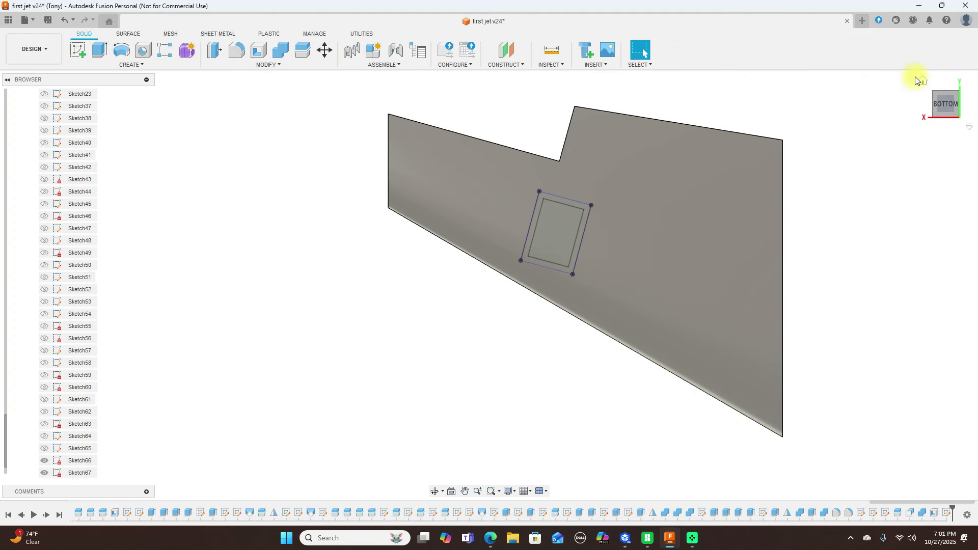
Extrude the inner rectangle profile by -20 mm as a cut through the recessed face on the wing's underside.
{"action": "mouse_move", "coordinate": [953, 93]}
{"action": "left_mouse_down"}
{"action": "mouse_move", "coordinate": [941, 135]}
{"action": "mouse_move", "coordinate": [927, 140]}
{"action": "mouse_move", "coordinate": [966, 145]}
{"action": "mouse_move", "coordinate": [3, 155]}
{"action": "mouse_move", "coordinate": [974, 147]}
{"action": "mouse_move", "coordinate": [949, 90]}
{"action": "left_mouse_up"}
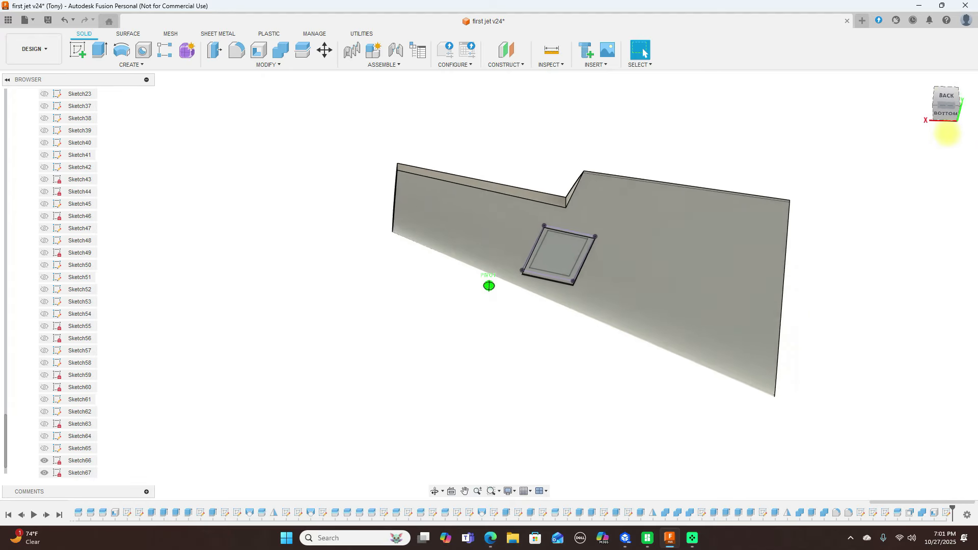
{"action": "key", "text": "e"}
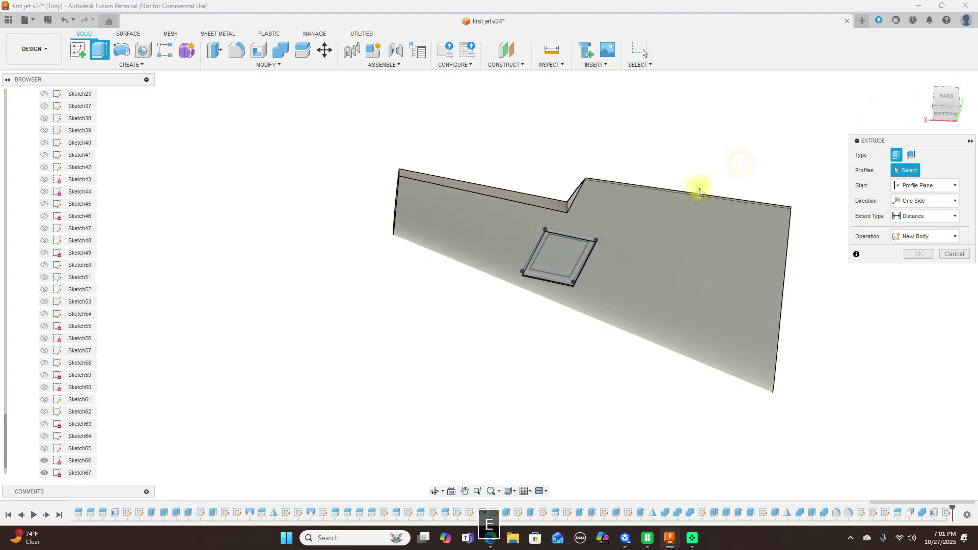
{"action": "left_click", "coordinate": [574, 253]}
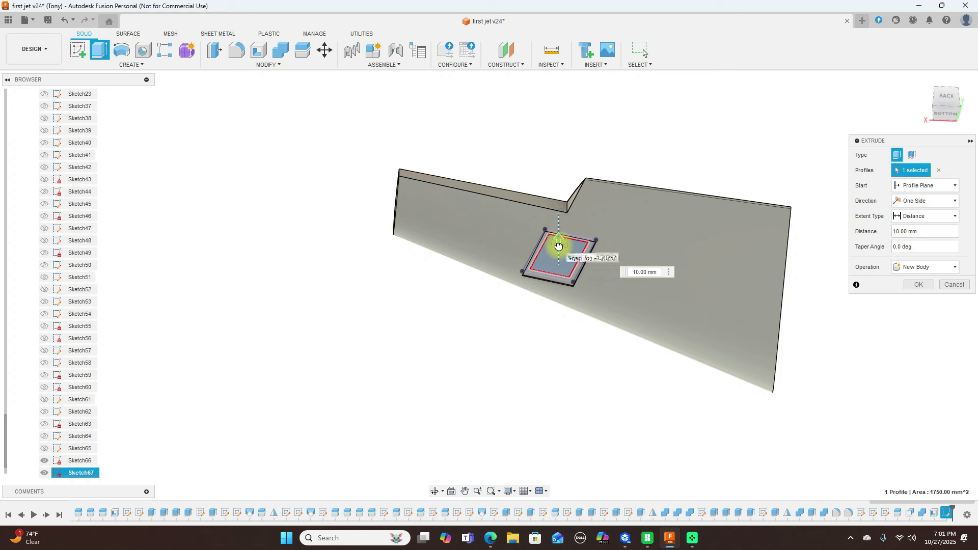
{"action": "left_click", "coordinate": [949, 98]}
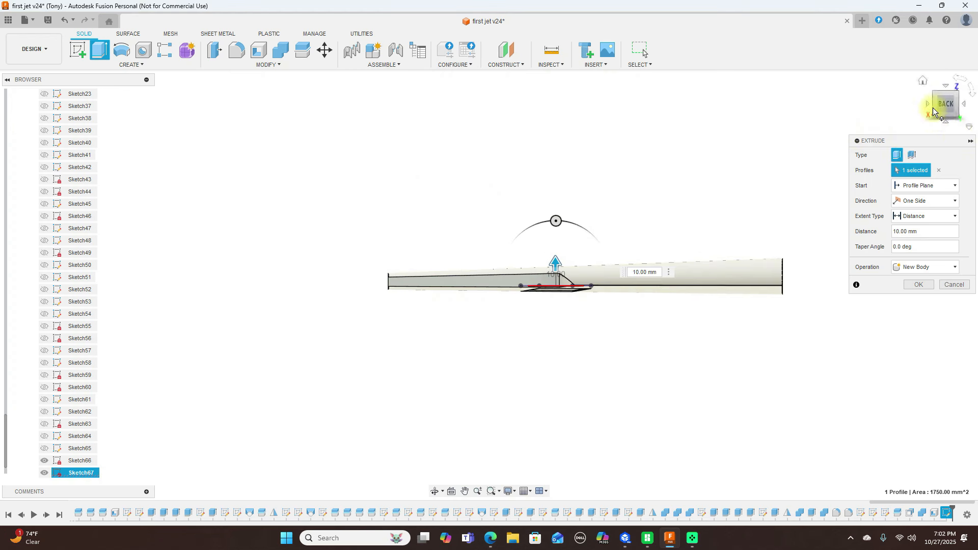
{"action": "left_click", "coordinate": [952, 268]}
{"action": "left_click", "coordinate": [927, 289]}
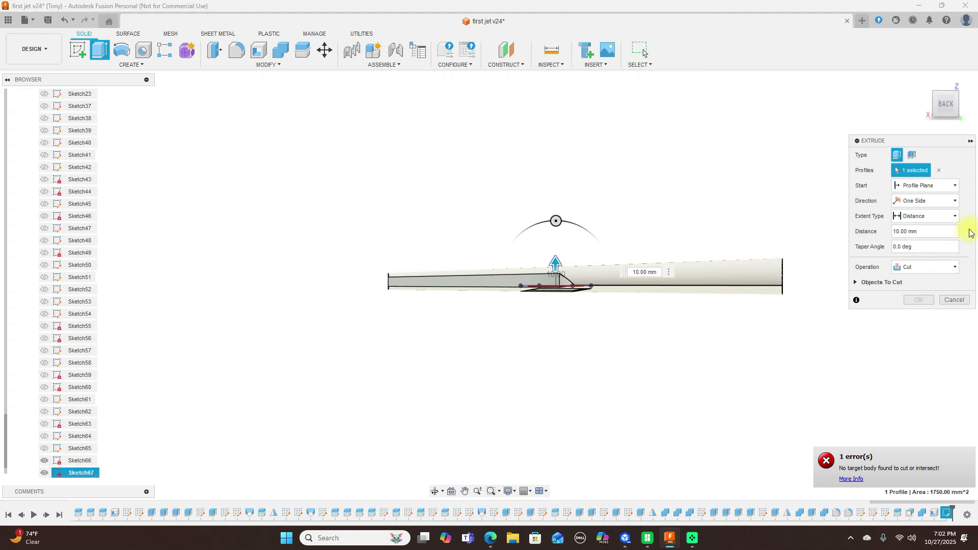
{"action": "left_click", "coordinate": [934, 114]}
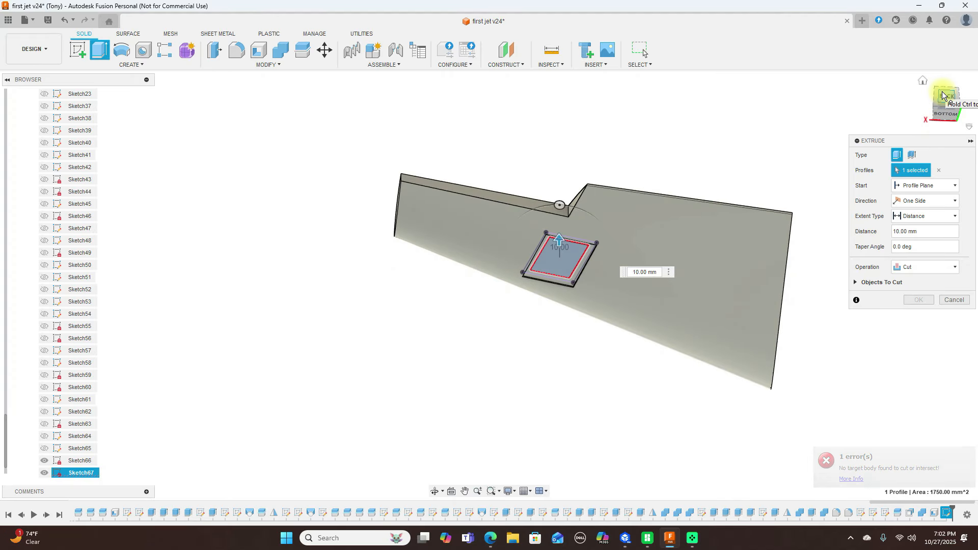
{"action": "left_click", "coordinate": [937, 96]}
{"action": "left_click_drag", "start_coordinate": [562, 270], "coordinate": [561, 321]}
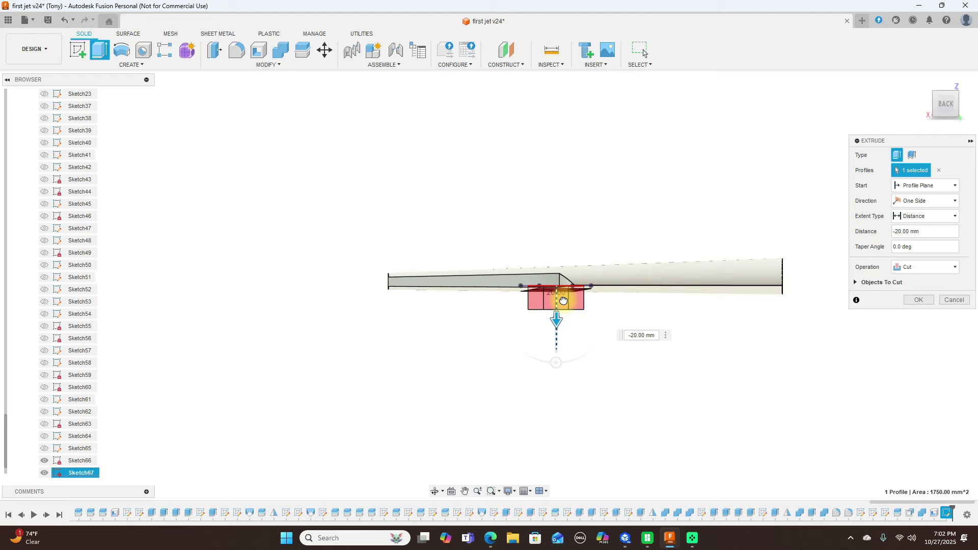
{"action": "left_click", "coordinate": [955, 118]}
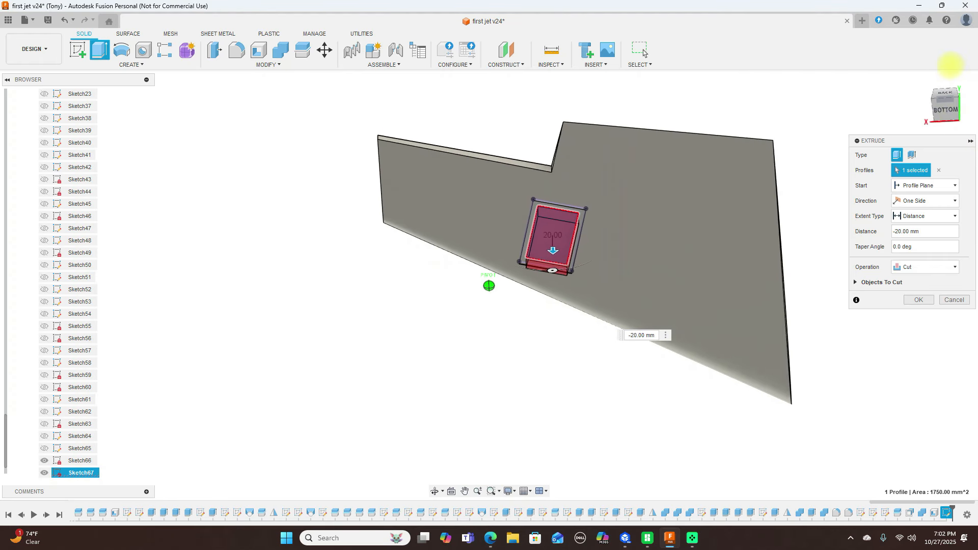
{"action": "left_click", "coordinate": [920, 299]}
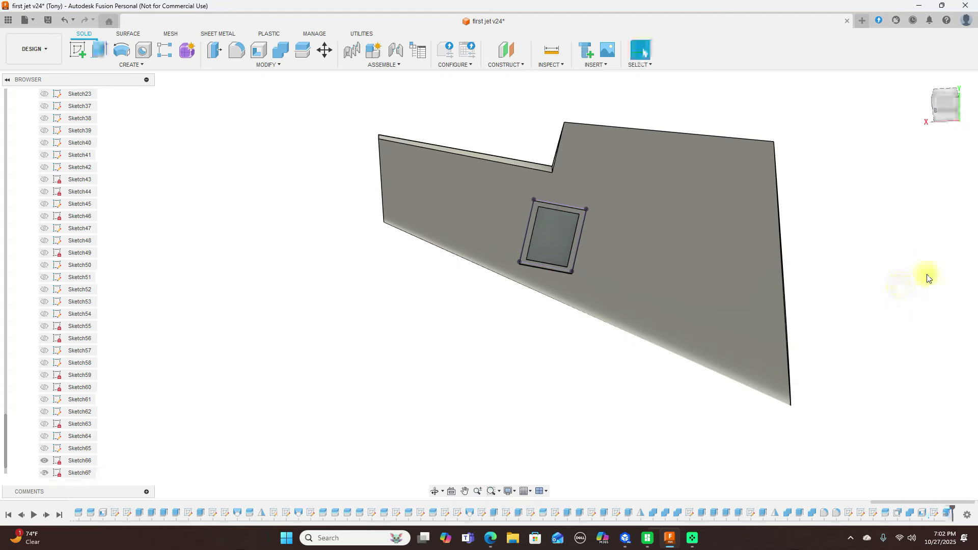
{"action": "mouse_move", "coordinate": [958, 113]}
{"action": "middle_mouse_down", "text": "shift"}
{"action": "mouse_move", "coordinate": [906, 114]}
{"action": "mouse_move", "coordinate": [849, 157]}
{"action": "mouse_move", "coordinate": [841, 181]}
{"action": "mouse_move", "coordinate": [854, 183]}
{"action": "middle_mouse_up", "text": "shift"}
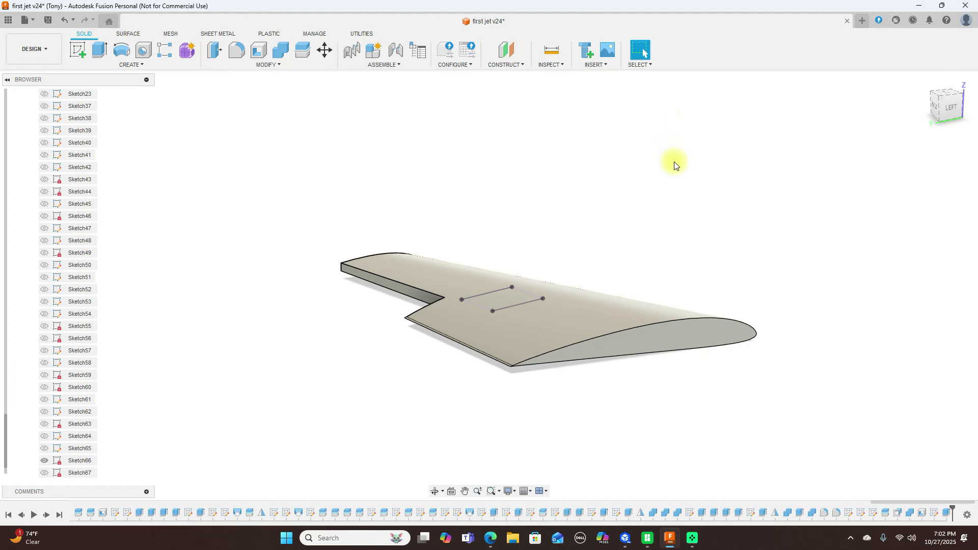
Start a section analysis from the wing's root face with the cut plane at -170 mm and hide the sketches.
{"action": "left_click", "coordinate": [549, 65]}
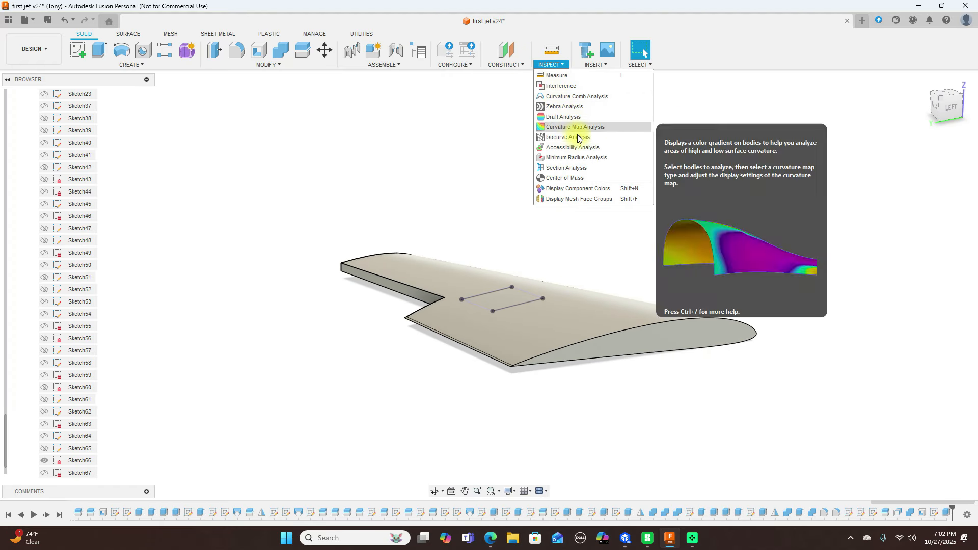
{"action": "left_click", "coordinate": [582, 168]}
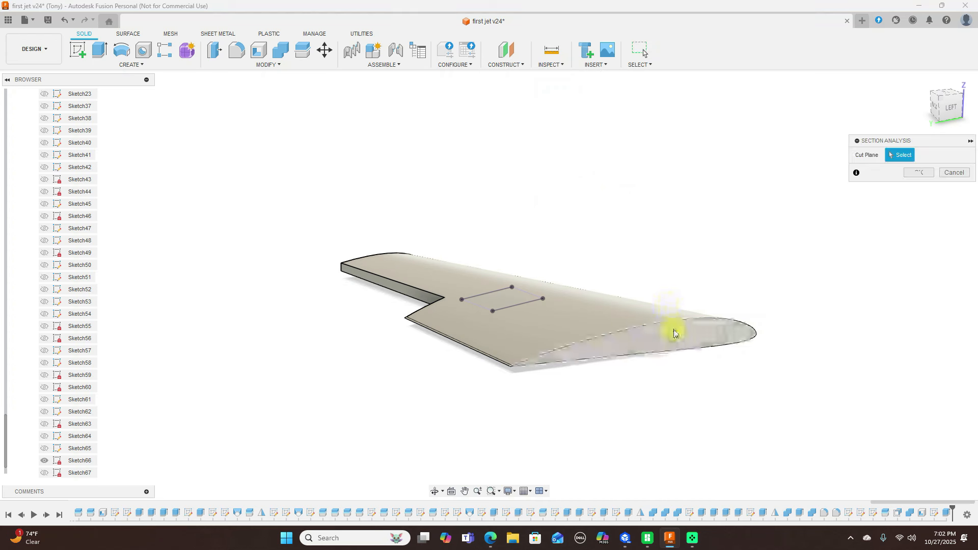
{"action": "left_click", "coordinate": [673, 330]}
{"action": "left_click_drag", "start_coordinate": [690, 337], "coordinate": [594, 316]}
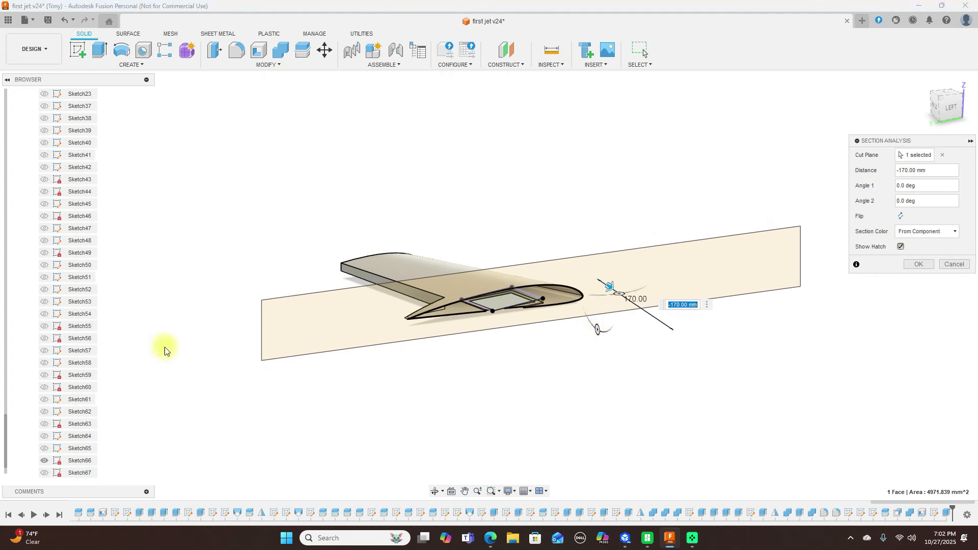
{"action": "scroll", "coordinate": [64, 414], "scroll_direction": "up", "scroll_amount": 3}
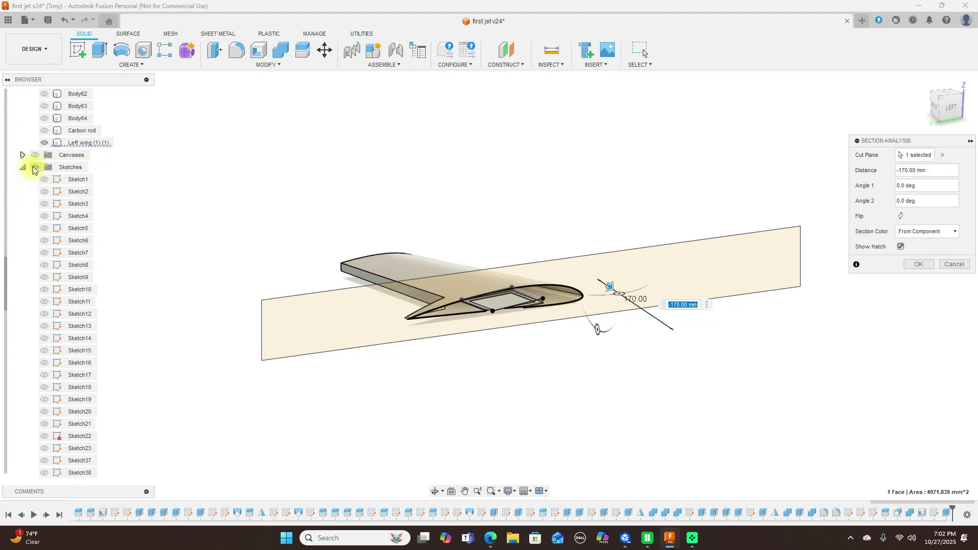
{"action": "left_click", "coordinate": [34, 167]}
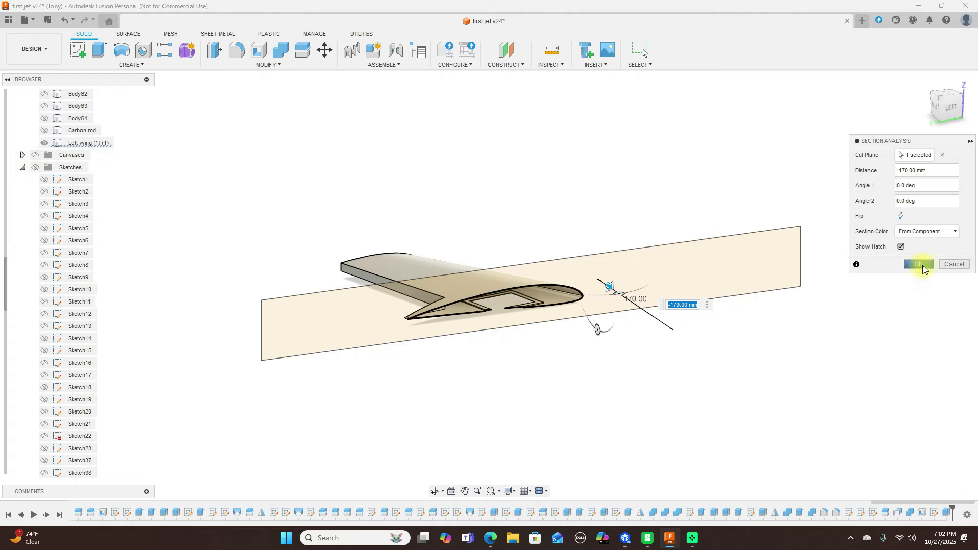
Move the section plane to -160 mm, examine the recess and opening on the wing's underside, and discard the analysis.
{"action": "left_click", "coordinate": [610, 284]}
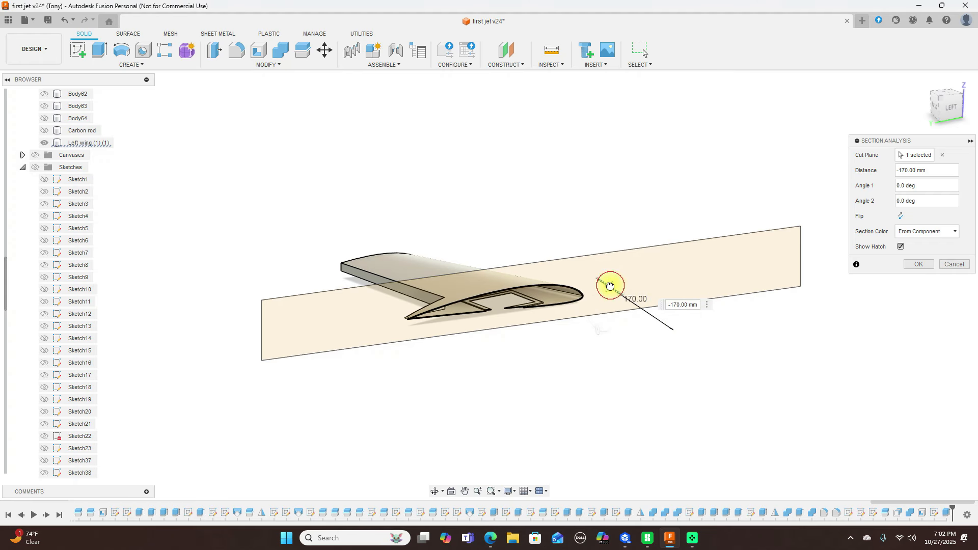
{"action": "left_click_drag", "start_coordinate": [613, 287], "coordinate": [618, 283]}
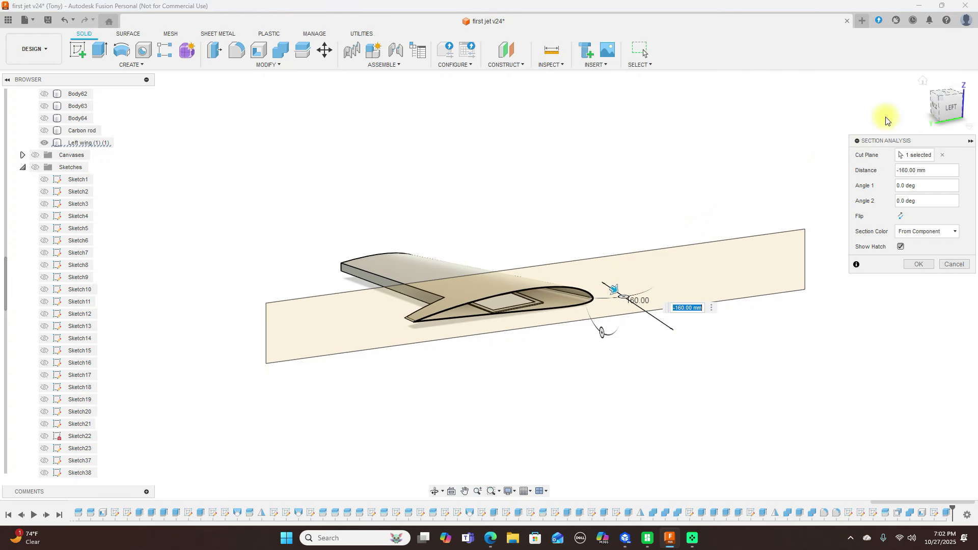
{"action": "left_click_drag", "start_coordinate": [939, 112], "coordinate": [862, 22]}
{"action": "left_click_drag", "start_coordinate": [863, 24], "coordinate": [902, 74]}
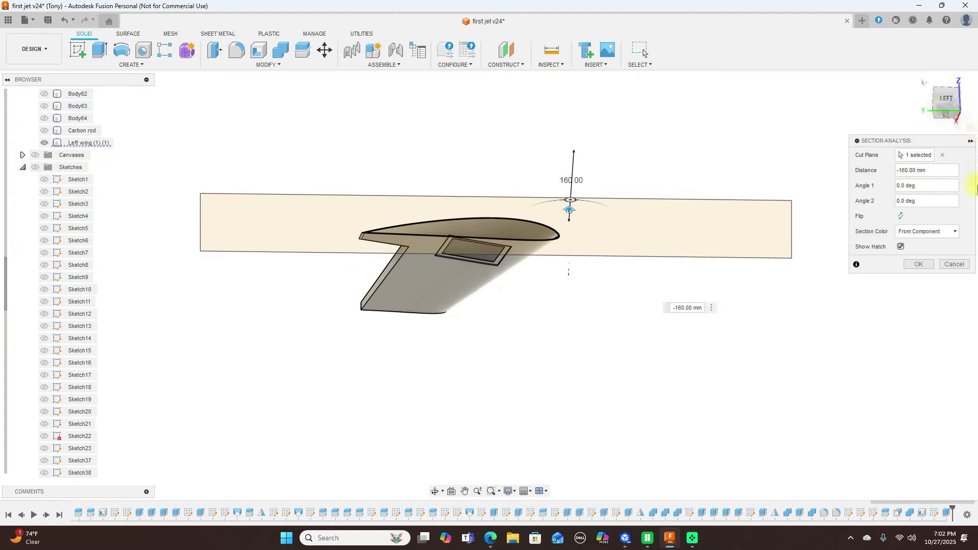
{"action": "left_click", "coordinate": [954, 264]}
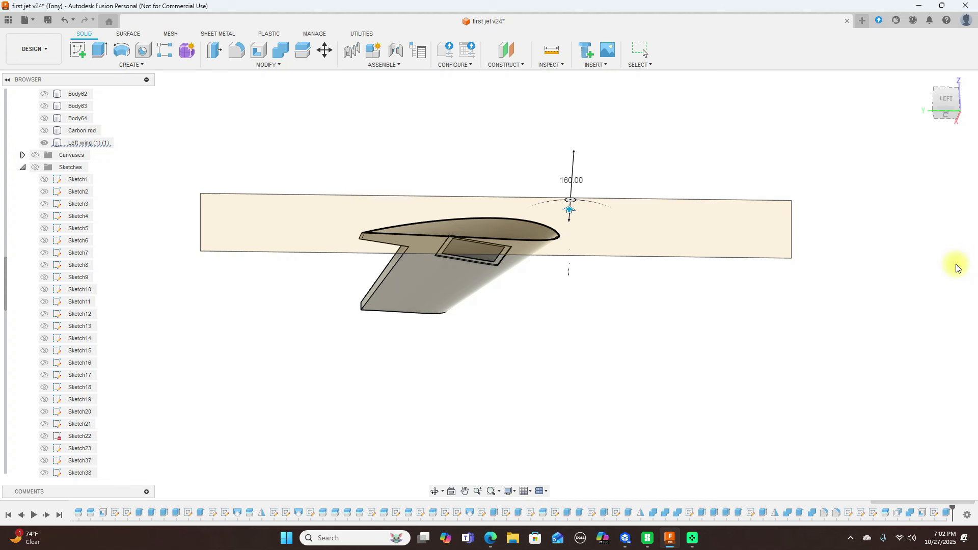
Turn the sketches back on and show Sketch64 with its two long parallel lines crossing the wing.
{"action": "left_click", "coordinate": [948, 99]}
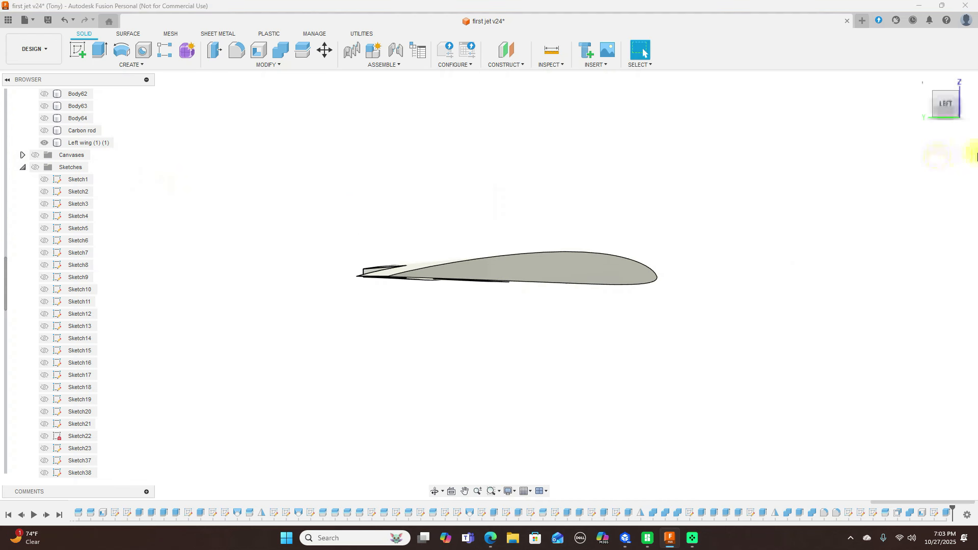
{"action": "mouse_move", "coordinate": [936, 112]}
{"action": "left_mouse_down"}
{"action": "mouse_move", "coordinate": [23, 125]}
{"action": "mouse_move", "coordinate": [47, 109]}
{"action": "mouse_move", "coordinate": [63, 75]}
{"action": "mouse_move", "coordinate": [943, 57]}
{"action": "mouse_move", "coordinate": [951, 117]}
{"action": "mouse_move", "coordinate": [113, 182]}
{"action": "left_mouse_up"}
{"action": "left_click", "coordinate": [530, 109]}
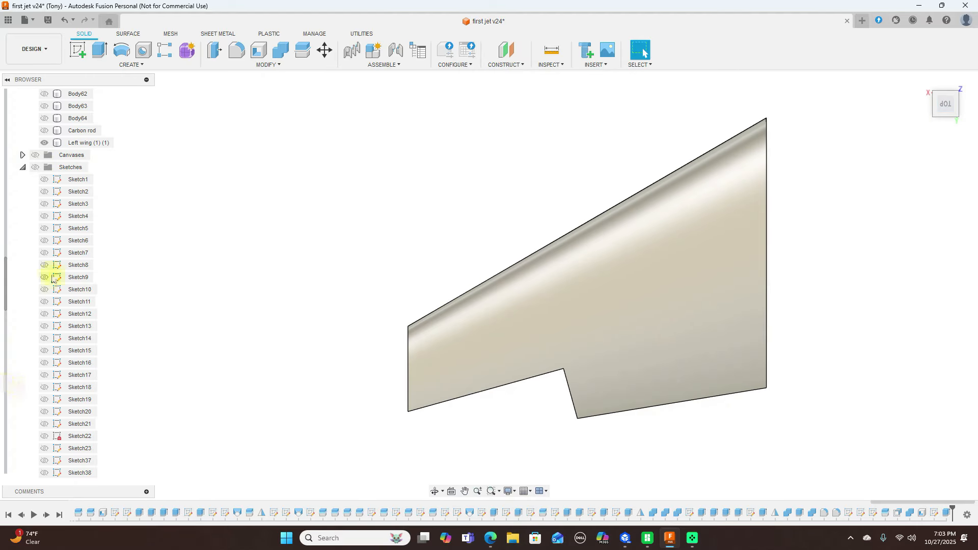
{"action": "left_click", "coordinate": [34, 167]}
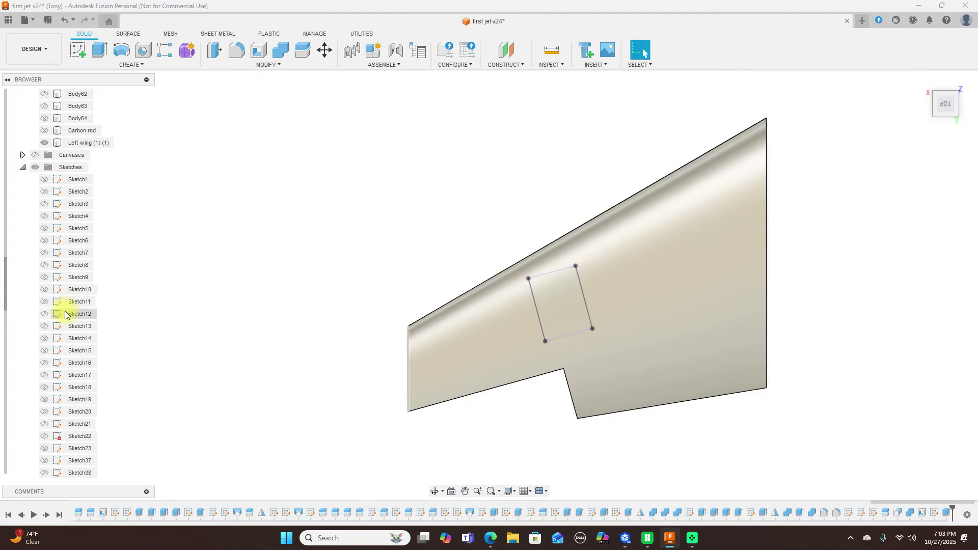
{"action": "scroll", "coordinate": [65, 314], "scroll_direction": "down", "scroll_amount": 10}
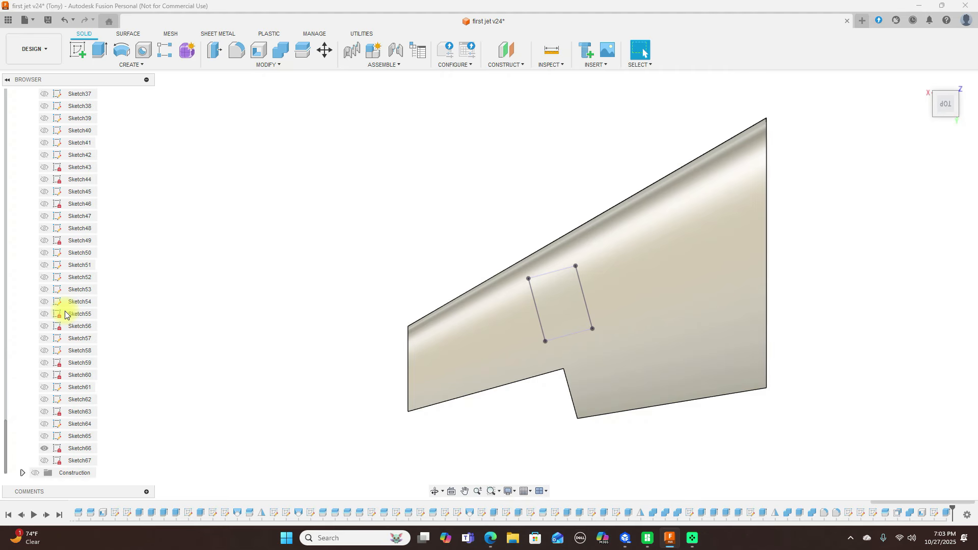
{"action": "left_click", "coordinate": [44, 424]}
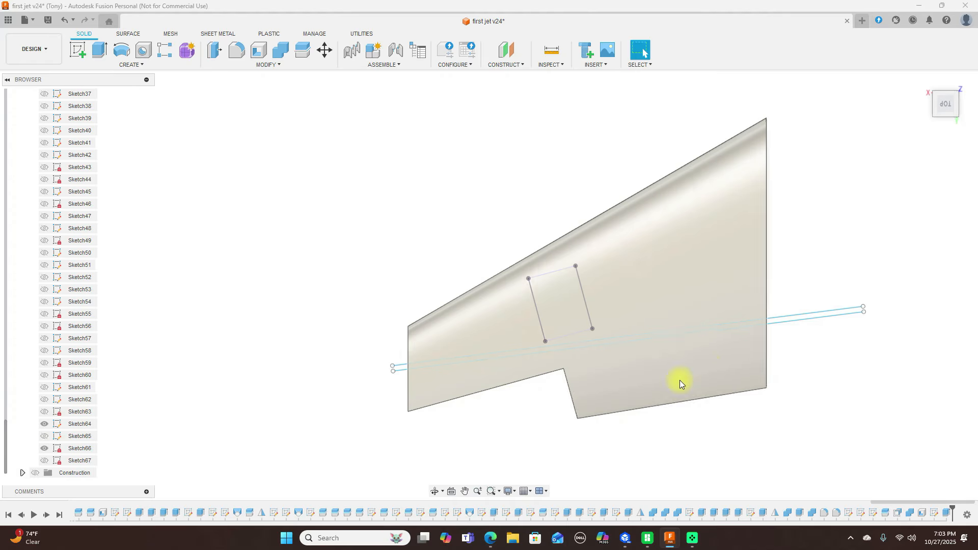
Thin-extrude the rectangle profile and both long lines across the wing on two sides, 70 mm and 50 mm, with 1 mm walls as new bodies.
{"action": "scroll", "coordinate": [779, 363], "scroll_direction": "up", "scroll_amount": 1}
{"action": "scroll", "coordinate": [774, 350], "scroll_direction": "up", "scroll_amount": 4}
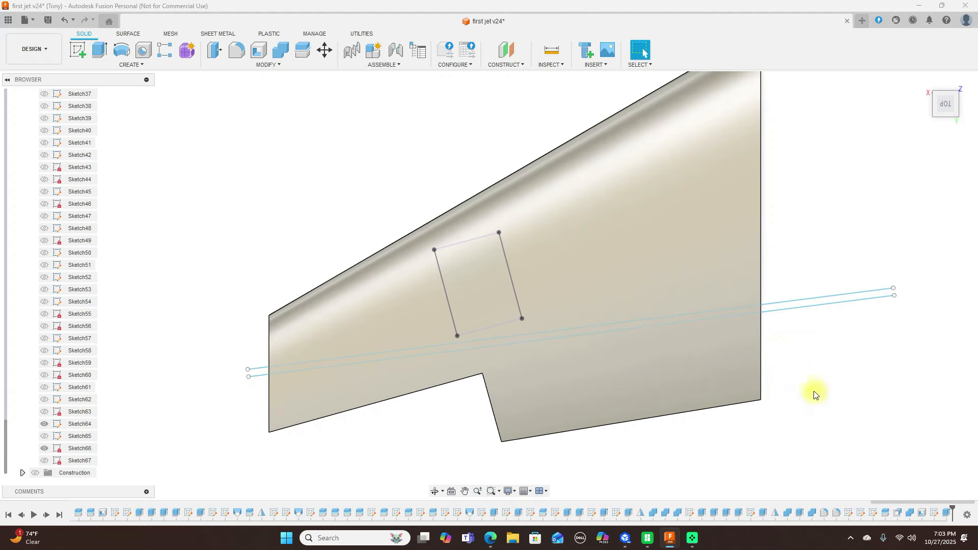
{"action": "scroll", "coordinate": [783, 328], "scroll_direction": "down", "scroll_amount": 1}
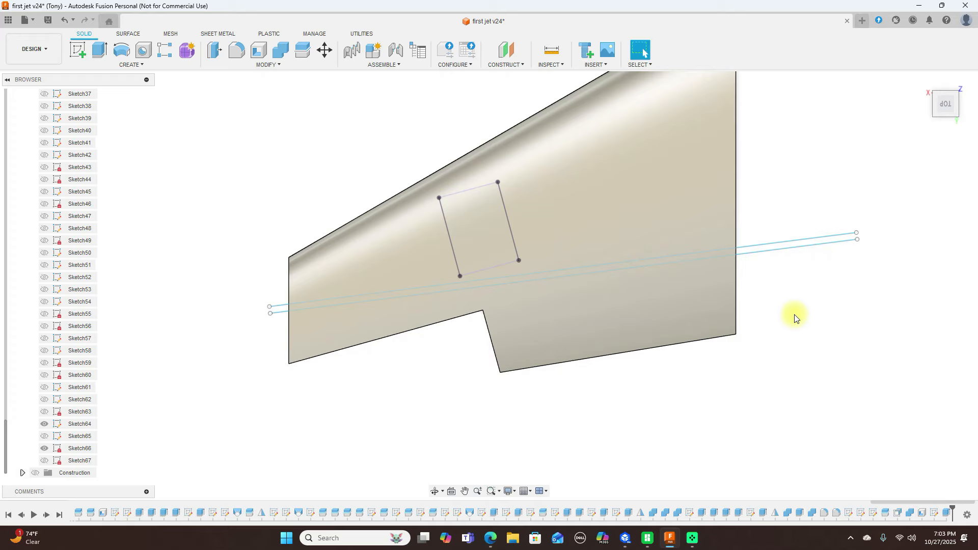
{"action": "key", "text": "e"}
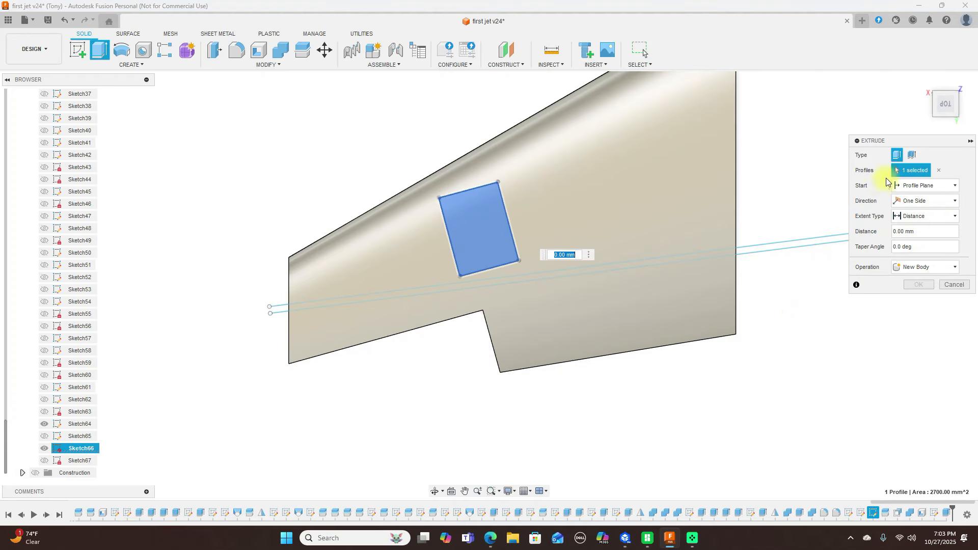
{"action": "left_click", "coordinate": [911, 154]}
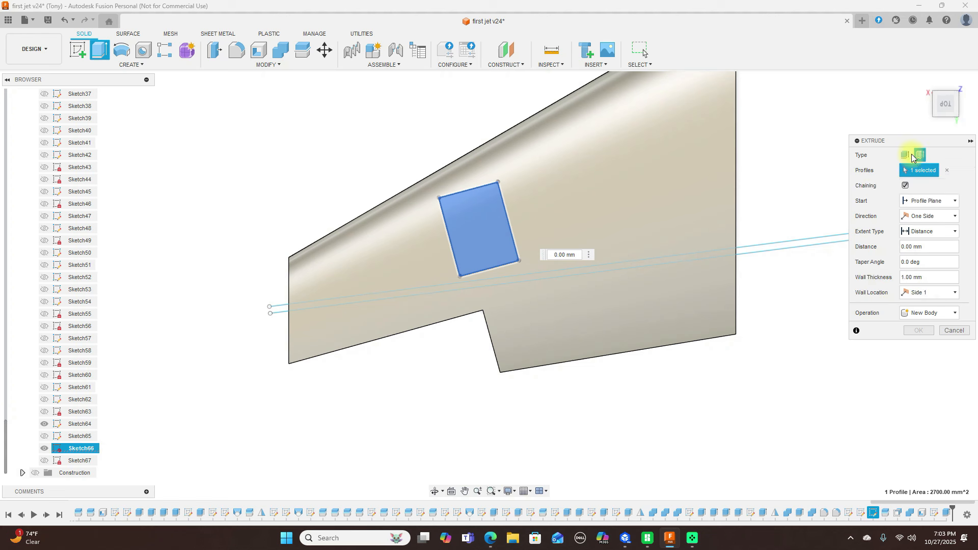
{"action": "left_click", "coordinate": [801, 240]}
{"action": "left_click", "coordinate": [785, 248]}
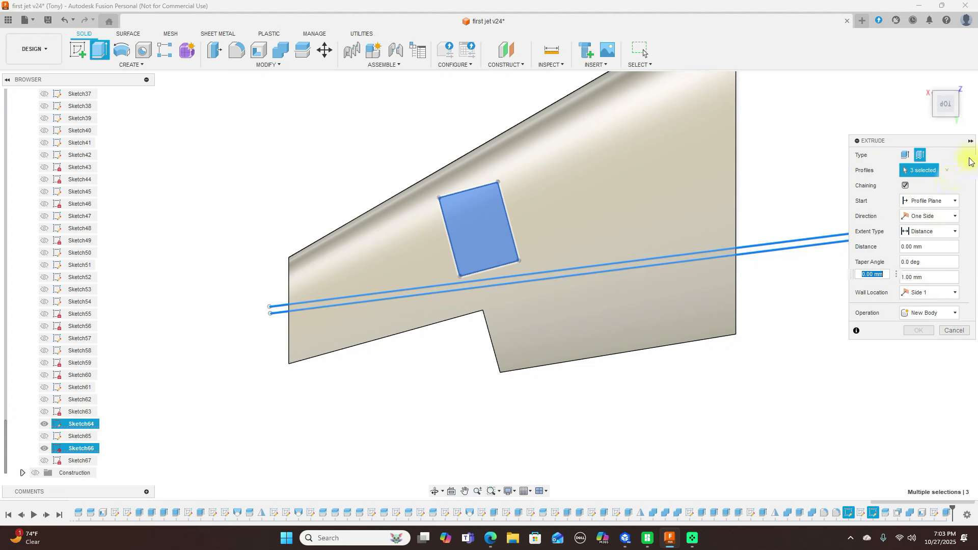
{"action": "left_click_drag", "start_coordinate": [956, 118], "coordinate": [891, 48]}
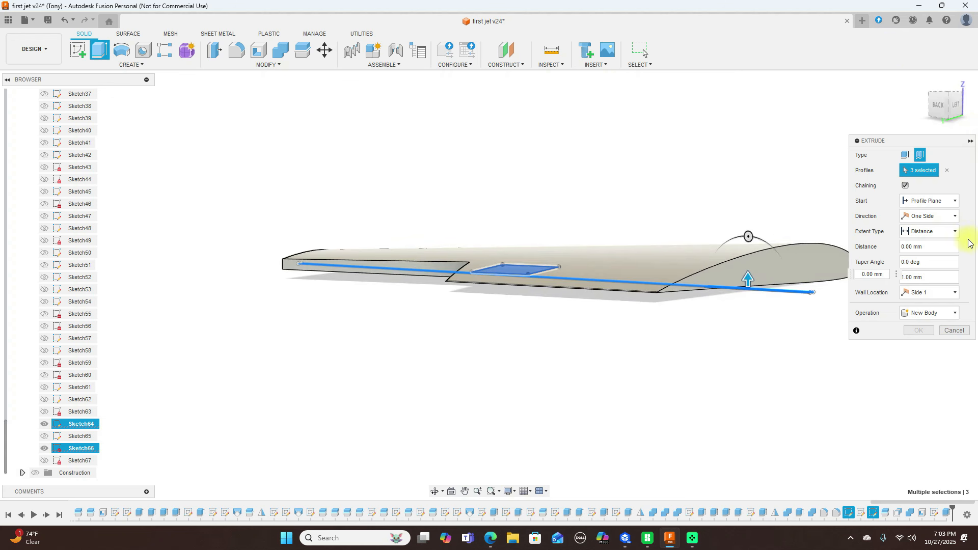
{"action": "left_click", "coordinate": [954, 217]}
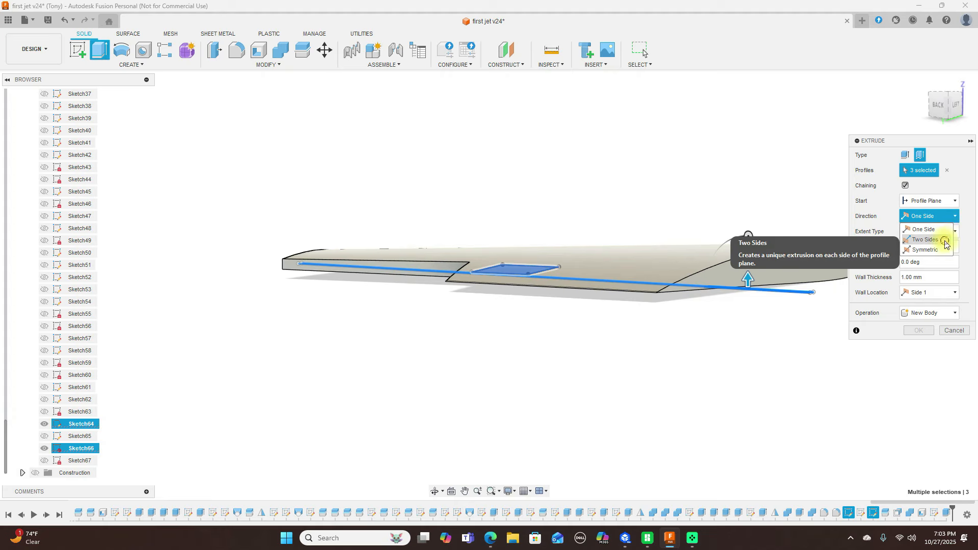
{"action": "left_click", "coordinate": [942, 240]}
{"action": "left_click_drag", "start_coordinate": [747, 279], "coordinate": [749, 186]}
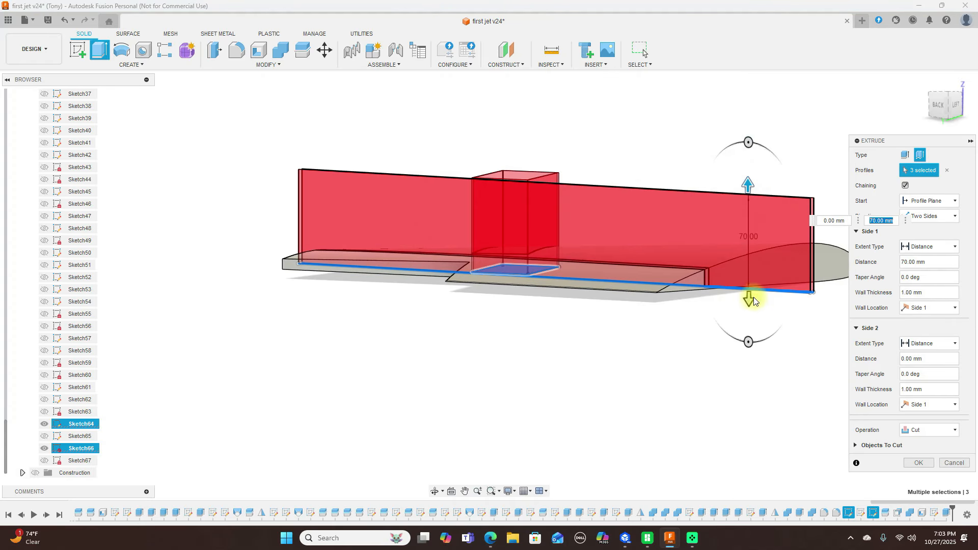
{"action": "left_click_drag", "start_coordinate": [750, 299], "coordinate": [761, 380]}
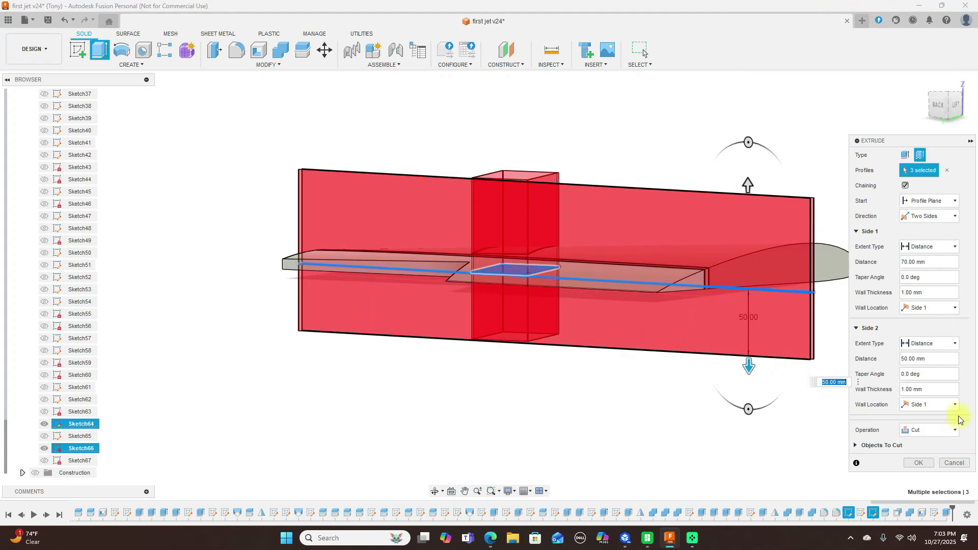
{"action": "left_click", "coordinate": [946, 432]}
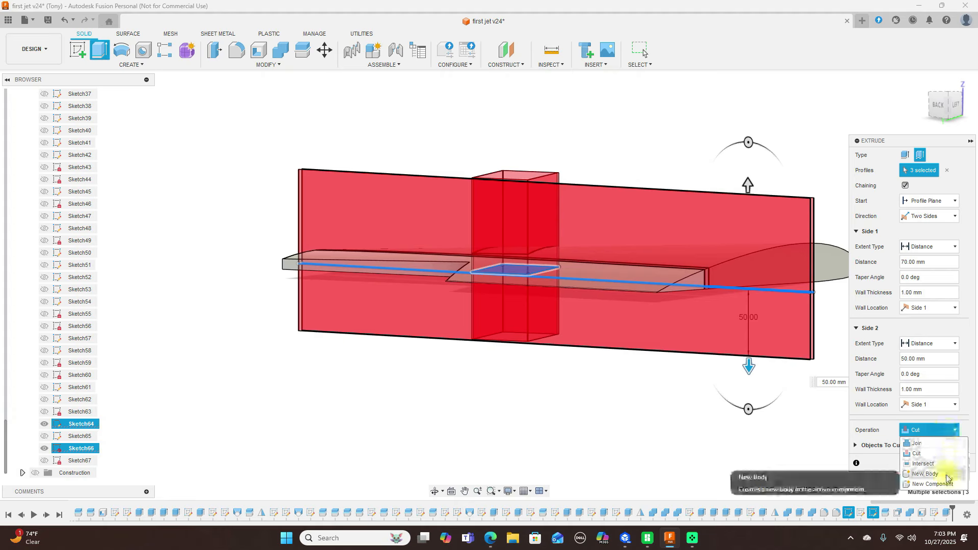
{"action": "left_click", "coordinate": [926, 474]}
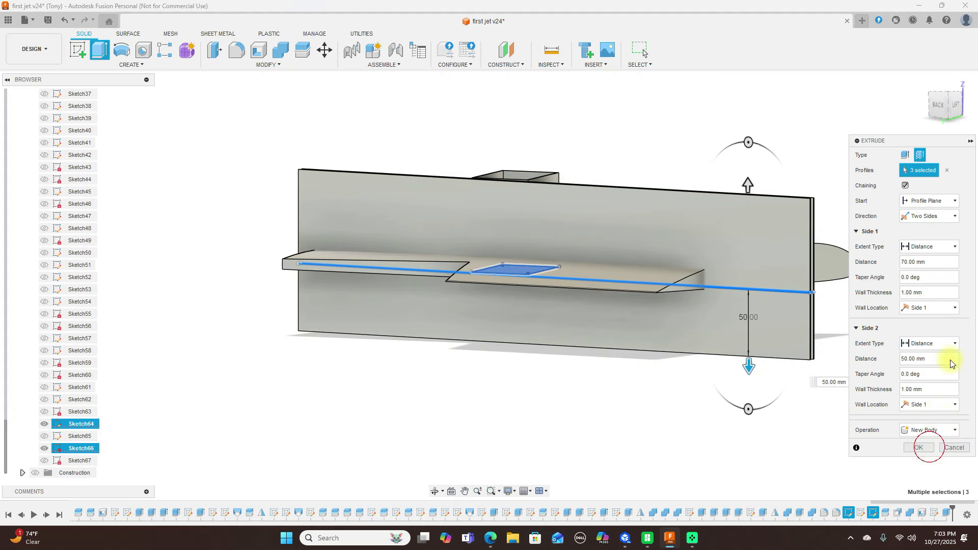
{"action": "left_click", "coordinate": [922, 448]}
Split the rear long vertical wall body using the left wing as the splitting tool.
{"action": "mouse_move", "coordinate": [949, 94]}
{"action": "left_mouse_down"}
{"action": "mouse_move", "coordinate": [951, 153]}
{"action": "mouse_move", "coordinate": [6, 164]}
{"action": "mouse_move", "coordinate": [11, 136]}
{"action": "mouse_move", "coordinate": [973, 117]}
{"action": "mouse_move", "coordinate": [42, 124]}
{"action": "mouse_move", "coordinate": [20, 106]}
{"action": "mouse_move", "coordinate": [45, 105]}
{"action": "mouse_move", "coordinate": [20, 111]}
{"action": "left_mouse_up"}
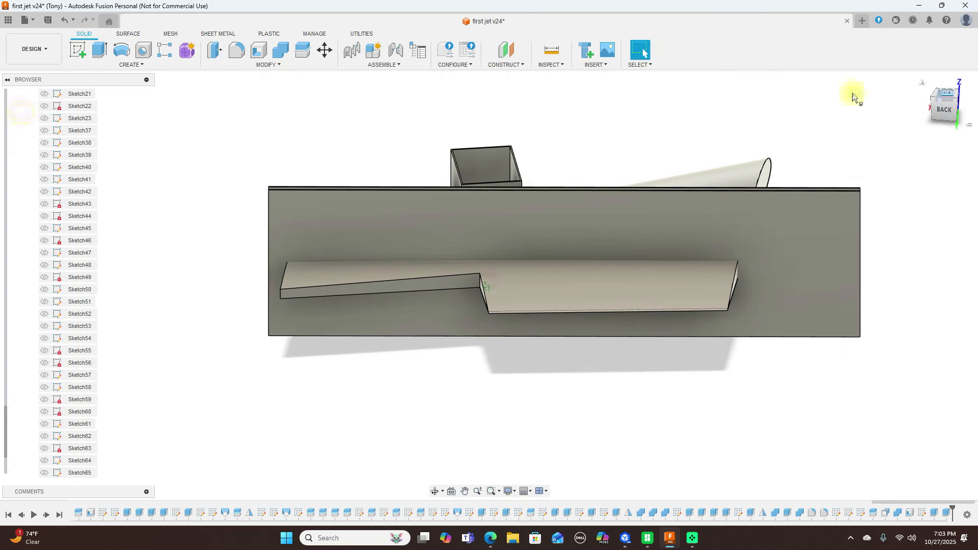
{"action": "left_click", "coordinate": [306, 51]}
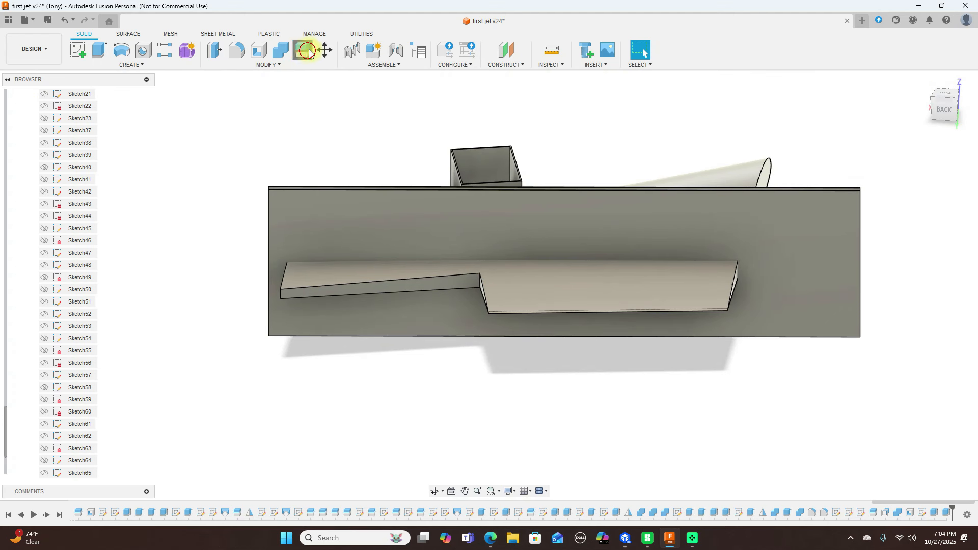
{"action": "left_click", "coordinate": [808, 251]}
{"action": "left_click", "coordinate": [932, 170]}
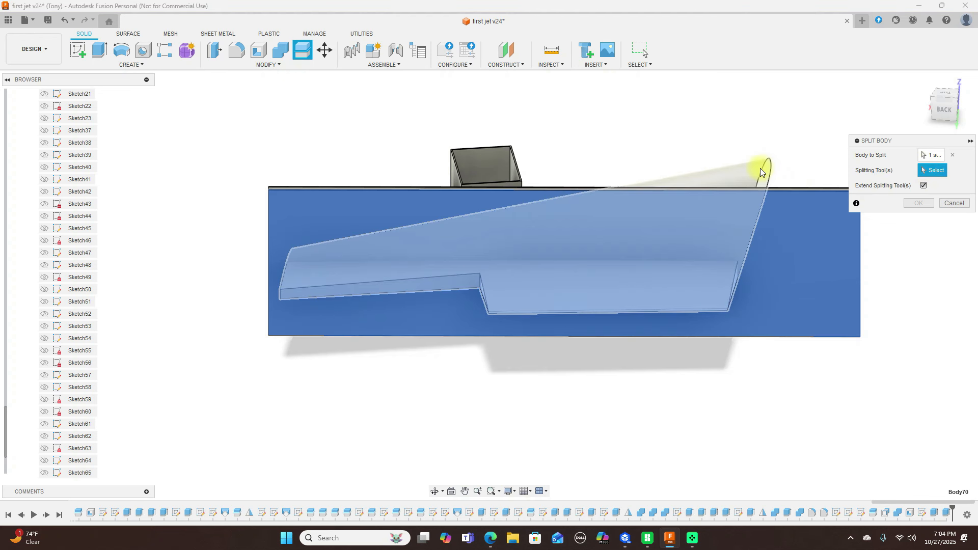
{"action": "left_click", "coordinate": [760, 168]}
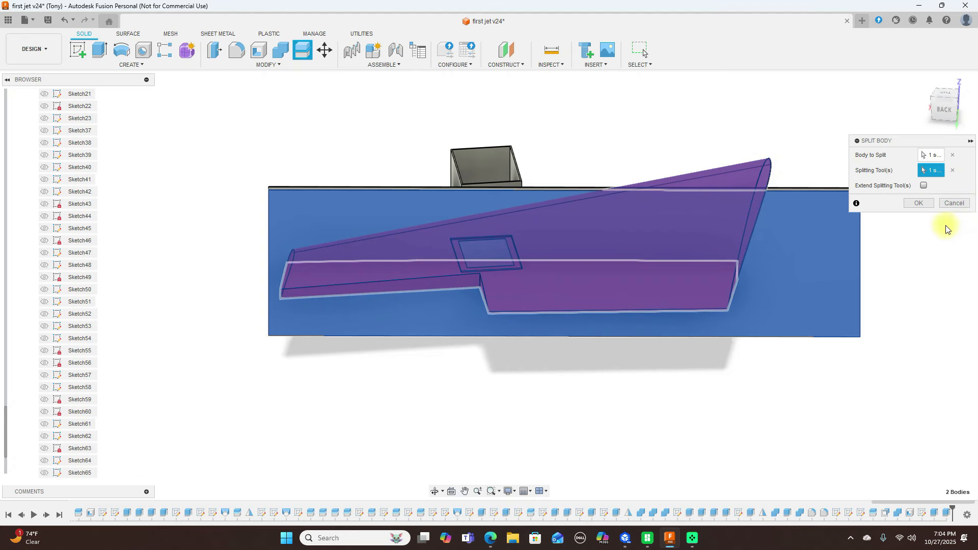
{"action": "left_click", "coordinate": [920, 203]}
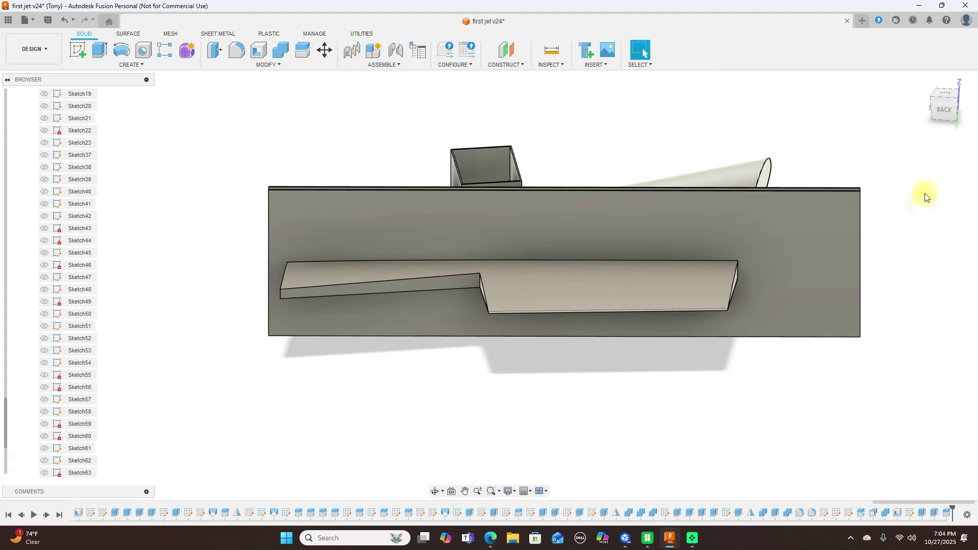
Collapse the Sketches folder, identify the new wall bodies by toggling their visibility, and hide Body68, Body69 and Body72.
{"action": "left_click_drag", "start_coordinate": [950, 104], "coordinate": [900, 103]}
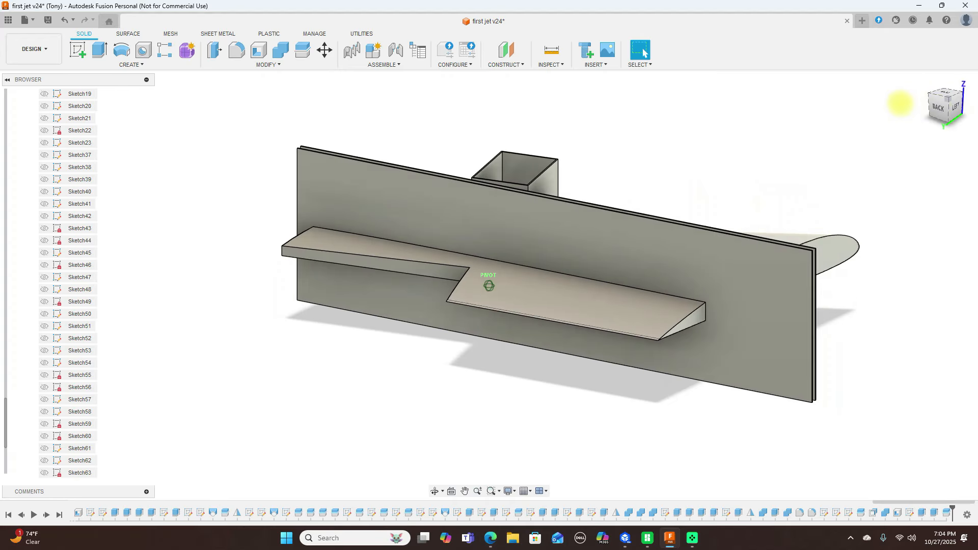
{"action": "scroll", "coordinate": [80, 364], "scroll_direction": "up", "scroll_amount": 12}
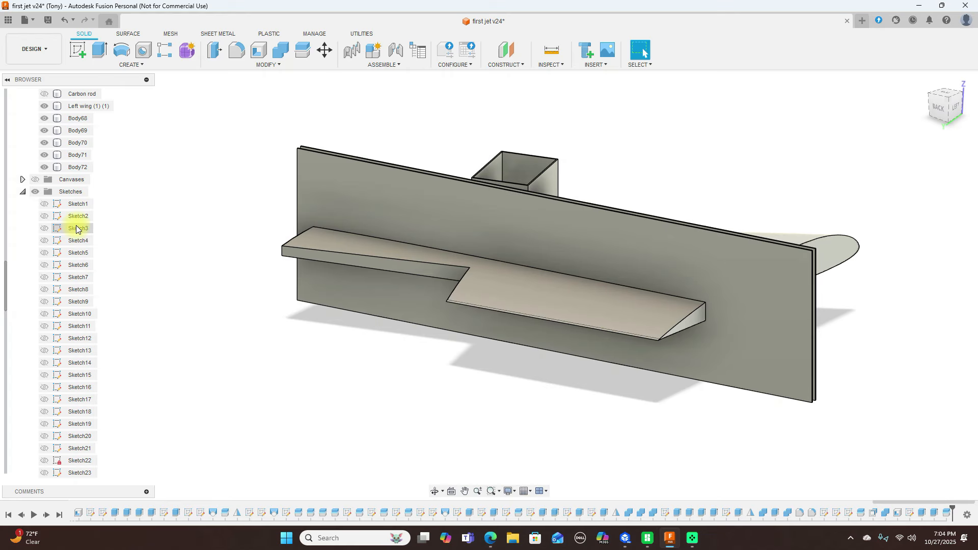
{"action": "left_click", "coordinate": [22, 191]}
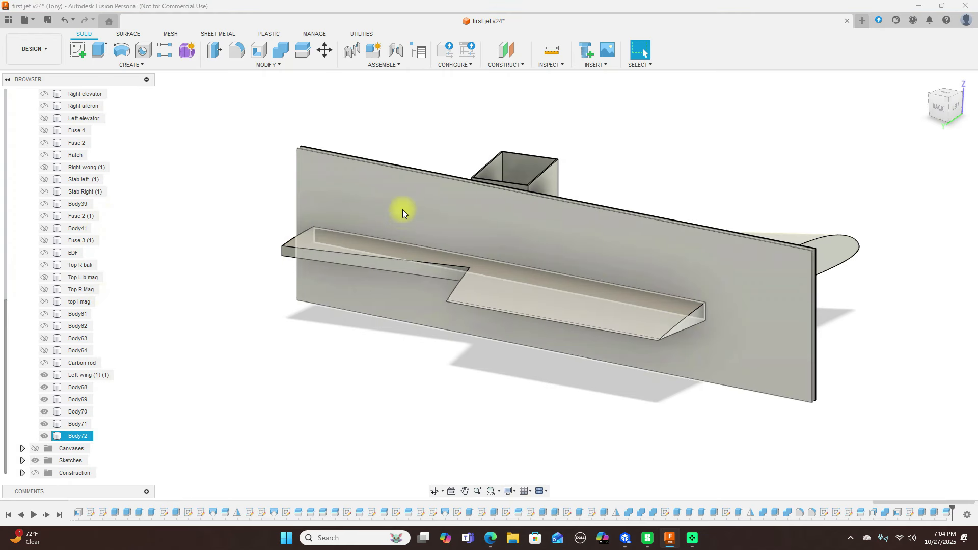
{"action": "left_click", "coordinate": [44, 437]}
{"action": "left_click", "coordinate": [44, 436]}
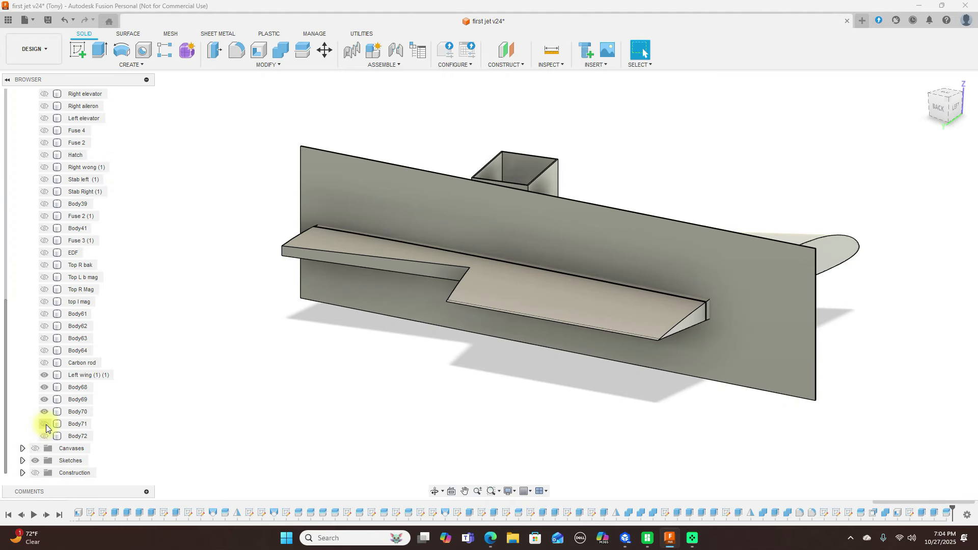
{"action": "left_click", "coordinate": [44, 412]}
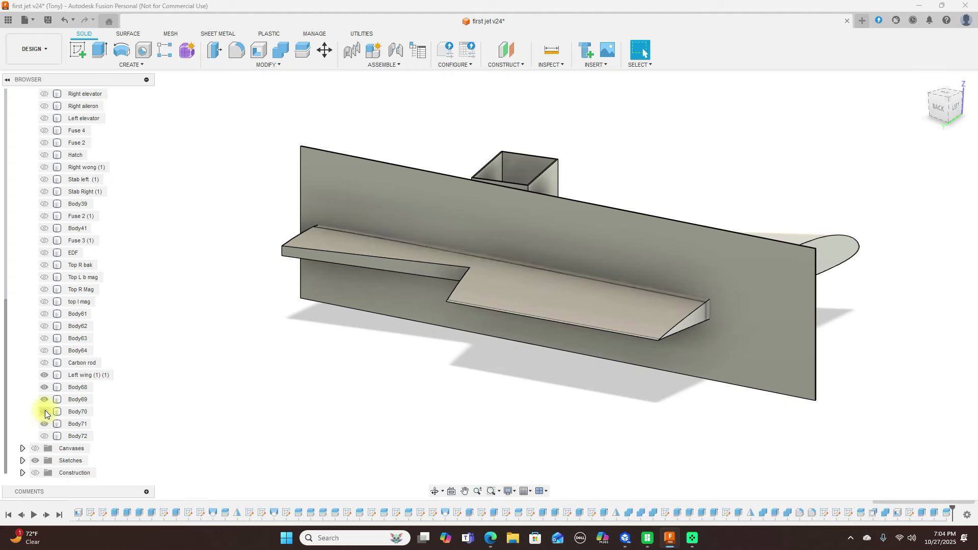
{"action": "left_click", "coordinate": [44, 400]}
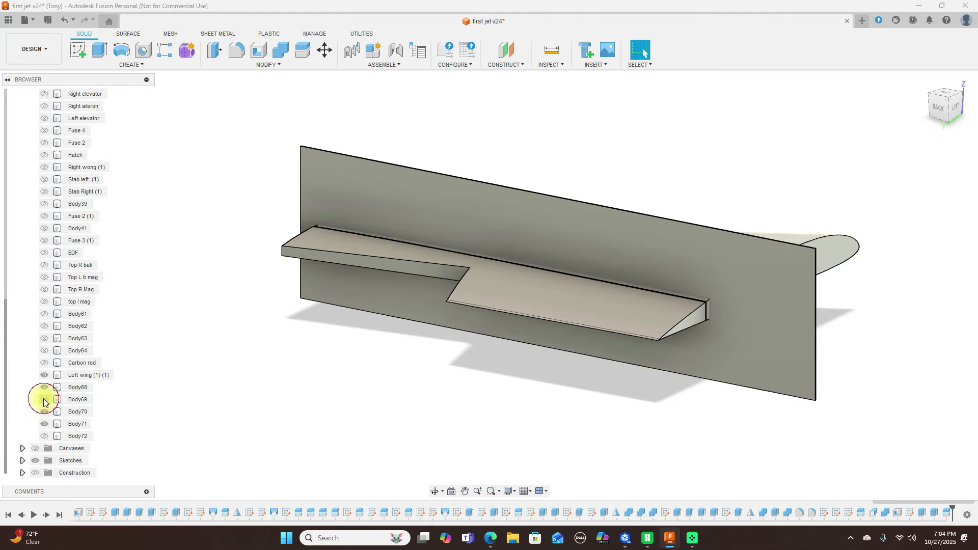
{"action": "left_click", "coordinate": [44, 400]}
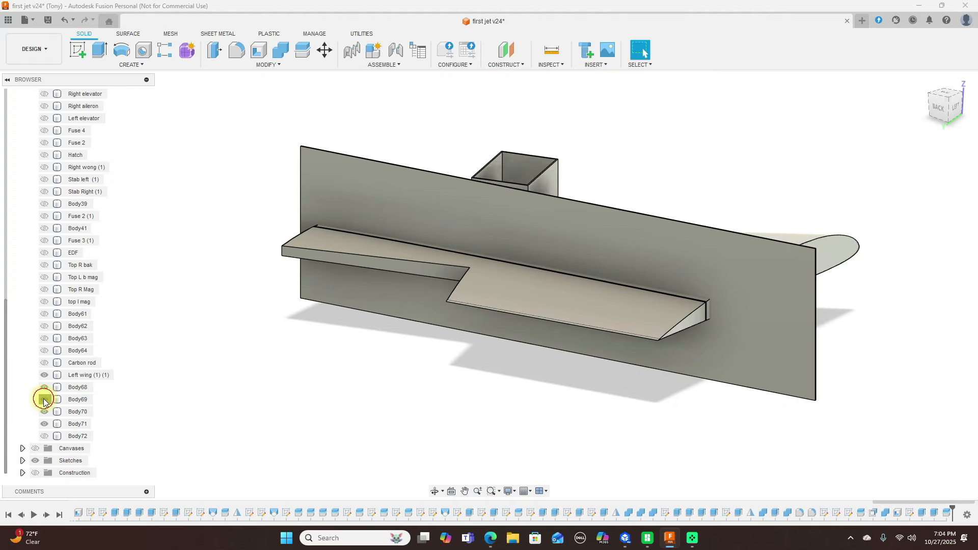
{"action": "left_click", "coordinate": [44, 400]}
{"action": "left_click", "coordinate": [44, 387]}
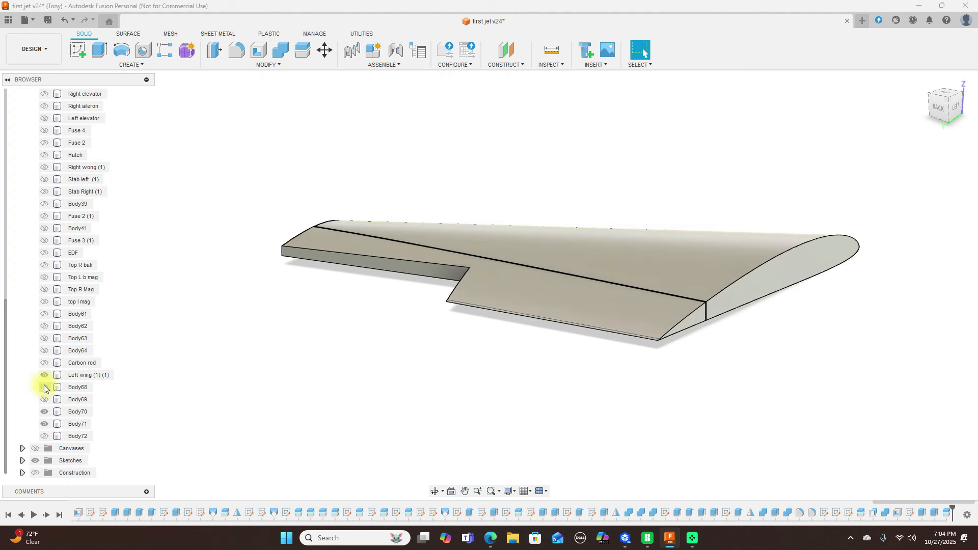
Hide Body70 and Body71, and section the left wing parallel to its large end face at a distance of -130 mm.
{"action": "mouse_move", "coordinate": [946, 112]}
{"action": "left_mouse_down"}
{"action": "mouse_move", "coordinate": [933, 79]}
{"action": "mouse_move", "coordinate": [906, 130]}
{"action": "left_mouse_up"}
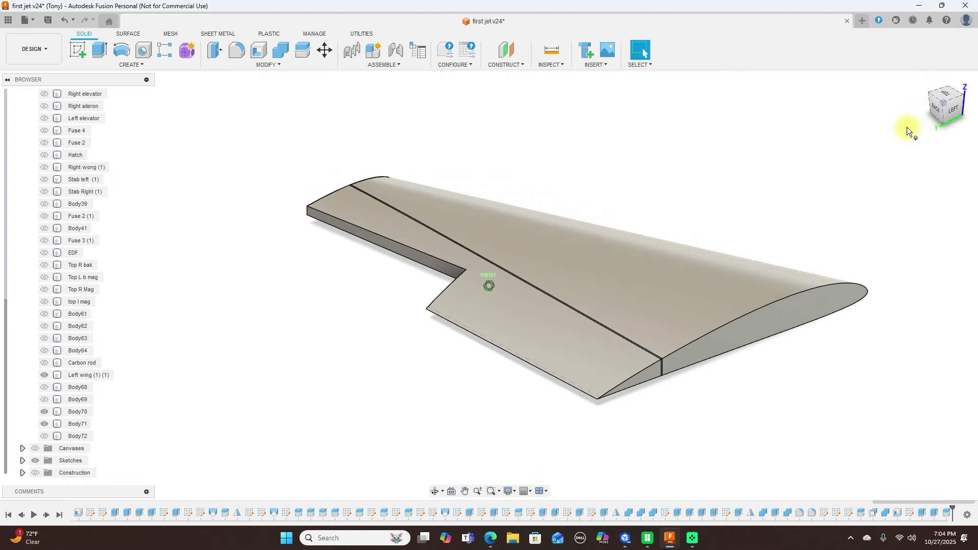
{"action": "left_click", "coordinate": [44, 412]}
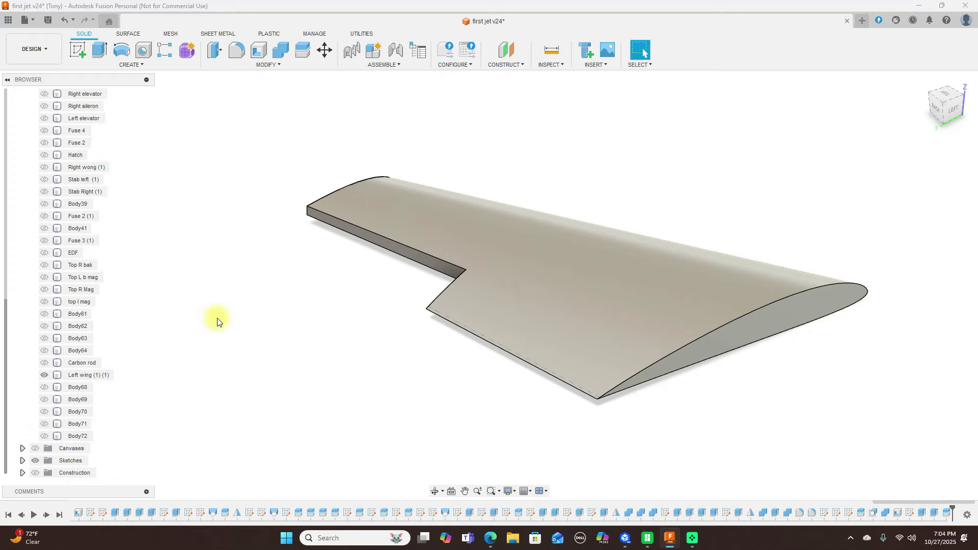
{"action": "left_click", "coordinate": [562, 65]}
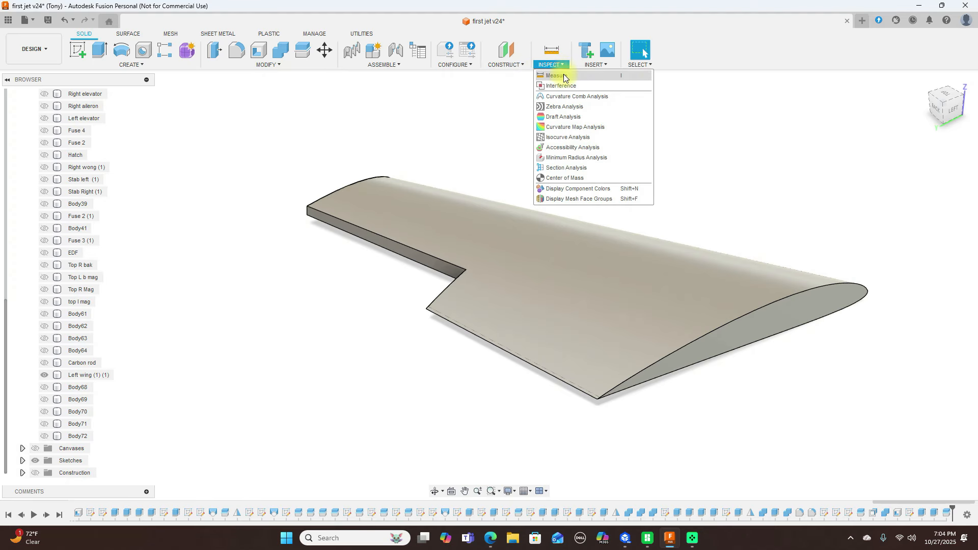
{"action": "left_click", "coordinate": [589, 170]}
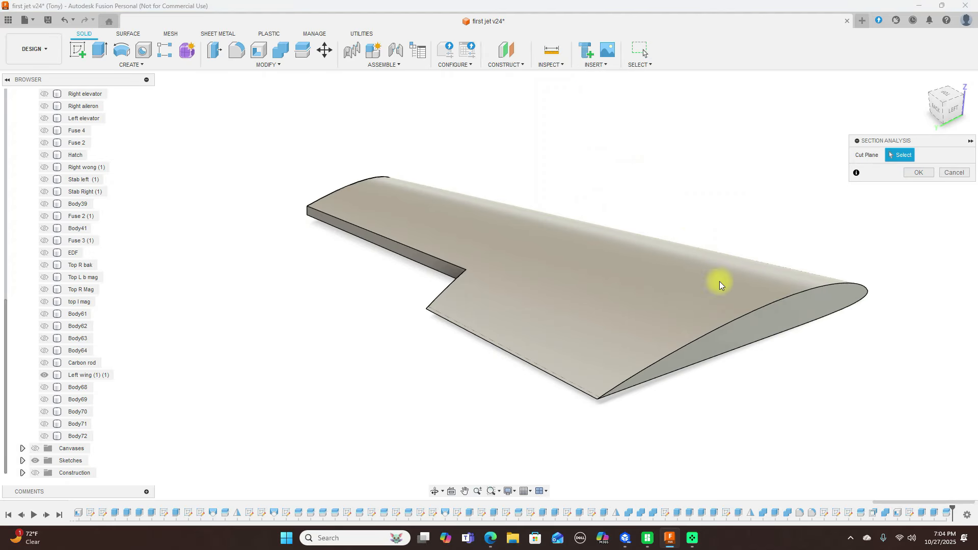
{"action": "left_click", "coordinate": [754, 321]}
{"action": "left_click_drag", "start_coordinate": [765, 333], "coordinate": [659, 260]}
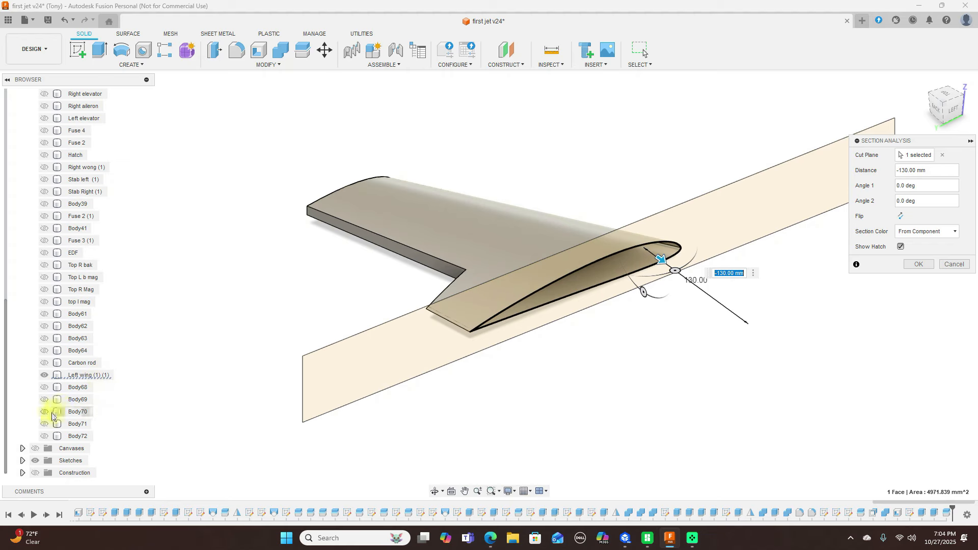
Show Body71 and Body70 inside the sectioned wing, examine how they fit the hollow profile, and discard the section analysis.
{"action": "left_click", "coordinate": [45, 424]}
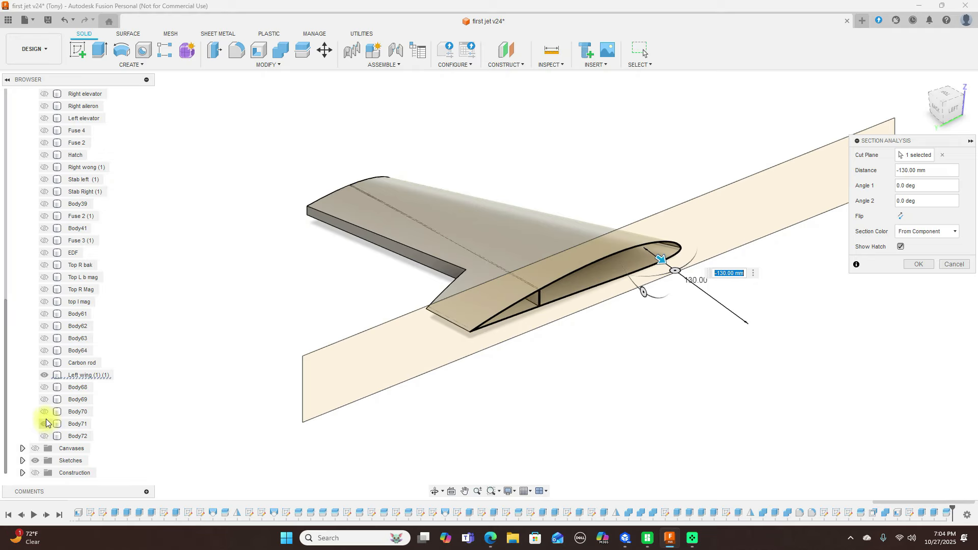
{"action": "left_click", "coordinate": [45, 412]}
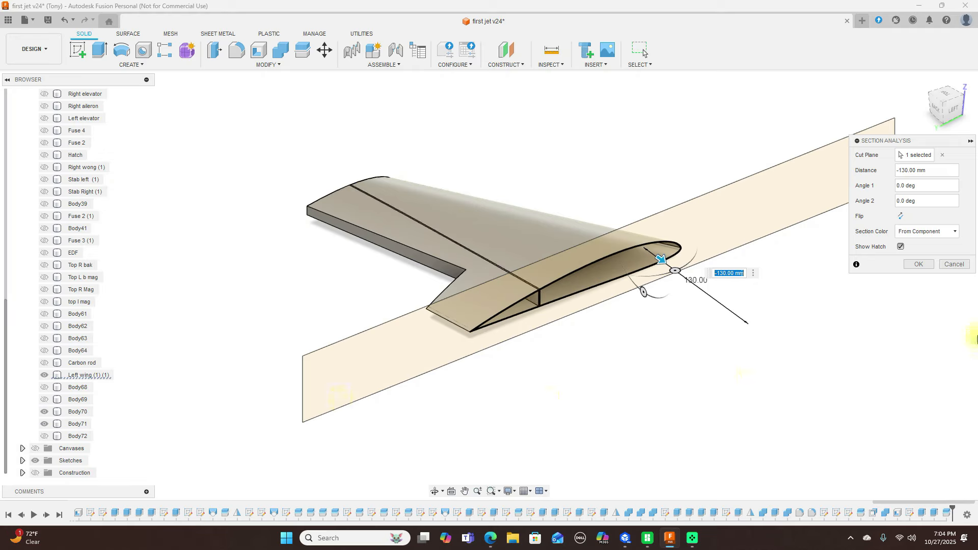
{"action": "left_click", "coordinate": [948, 107]}
{"action": "middle_click_drag", "start_coordinate": [909, 79], "coordinate": [940, 105], "text": "shift"}
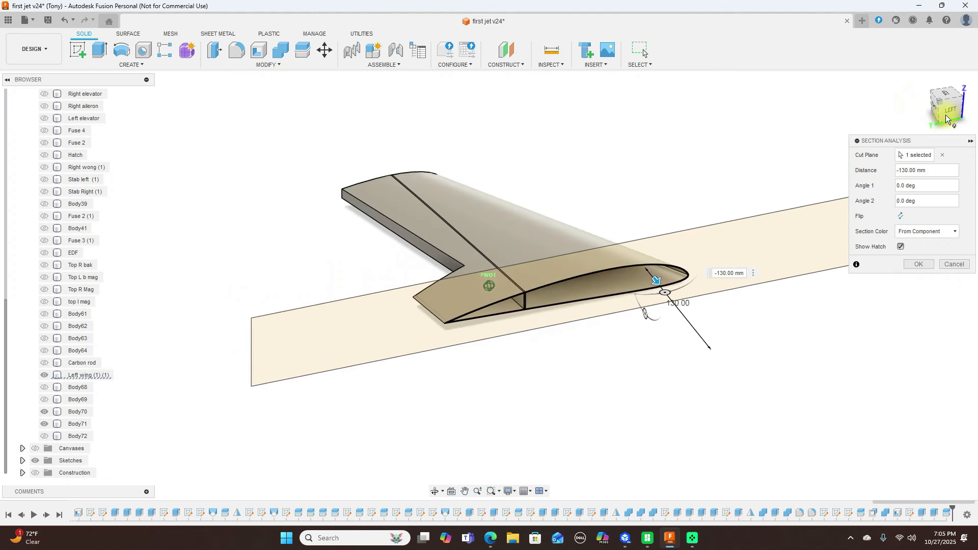
{"action": "left_click", "coordinate": [953, 264]}
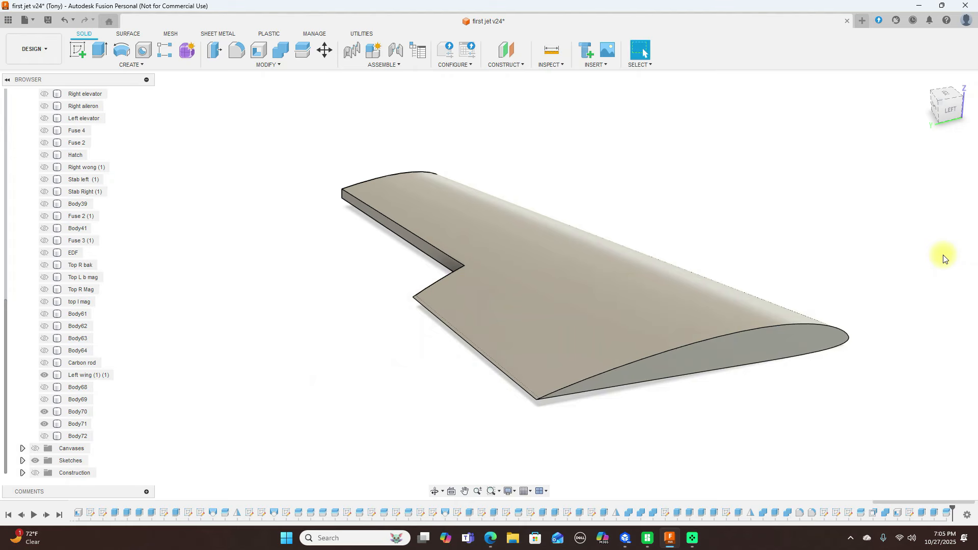
Reopen the two-sided thin extrusion of the spar walls and box, review its wall thickness and wall location settings, and close it.
{"action": "left_click", "coordinate": [535, 381]}
{"action": "left_click", "coordinate": [942, 8]}
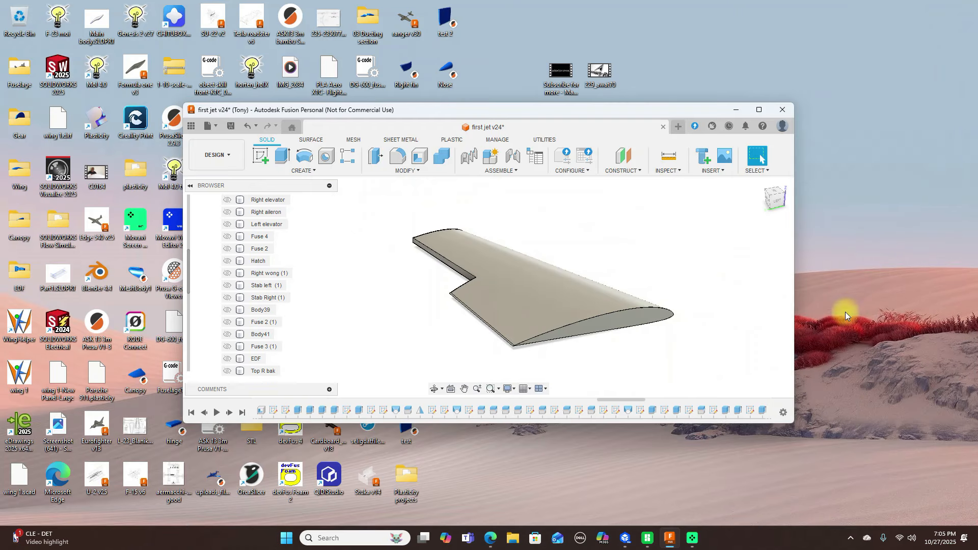
{"action": "left_click_drag", "start_coordinate": [644, 400], "coordinate": [796, 390]}
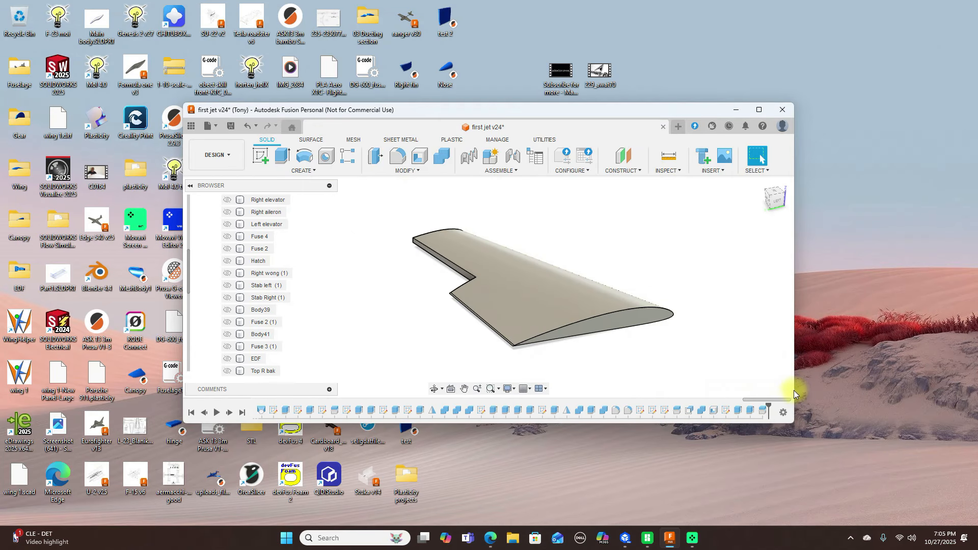
{"action": "right_click", "coordinate": [749, 413]}
{"action": "left_click", "coordinate": [776, 432]}
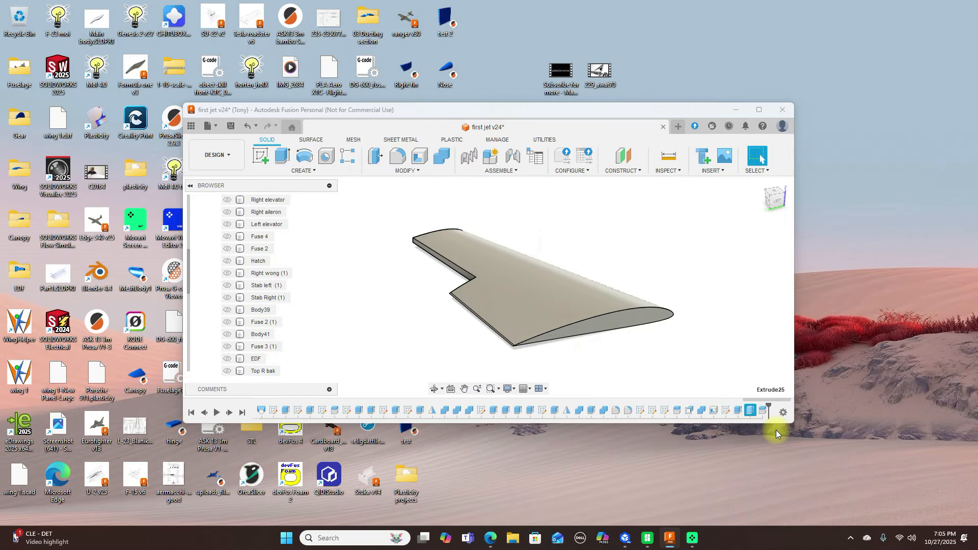
{"action": "left_click", "coordinate": [759, 110]}
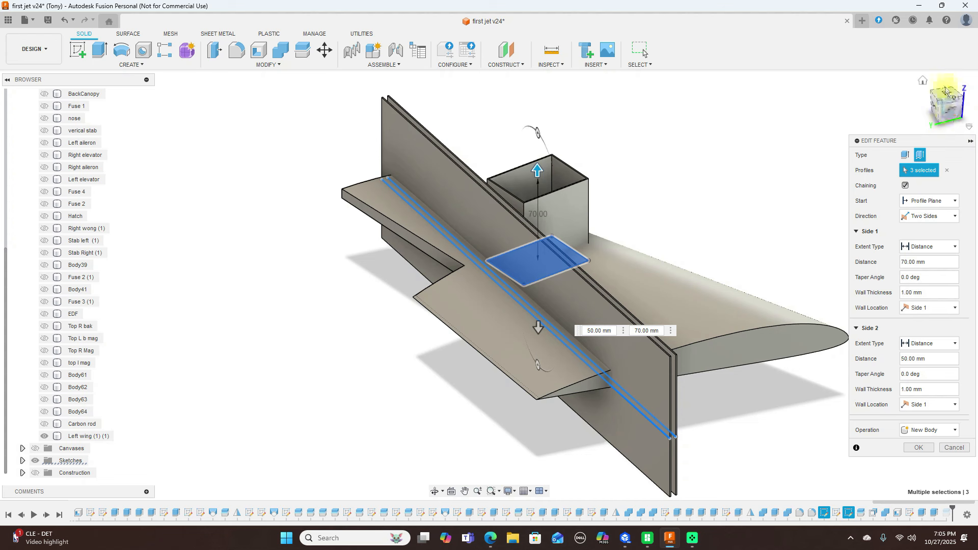
{"action": "left_click", "coordinate": [948, 96]}
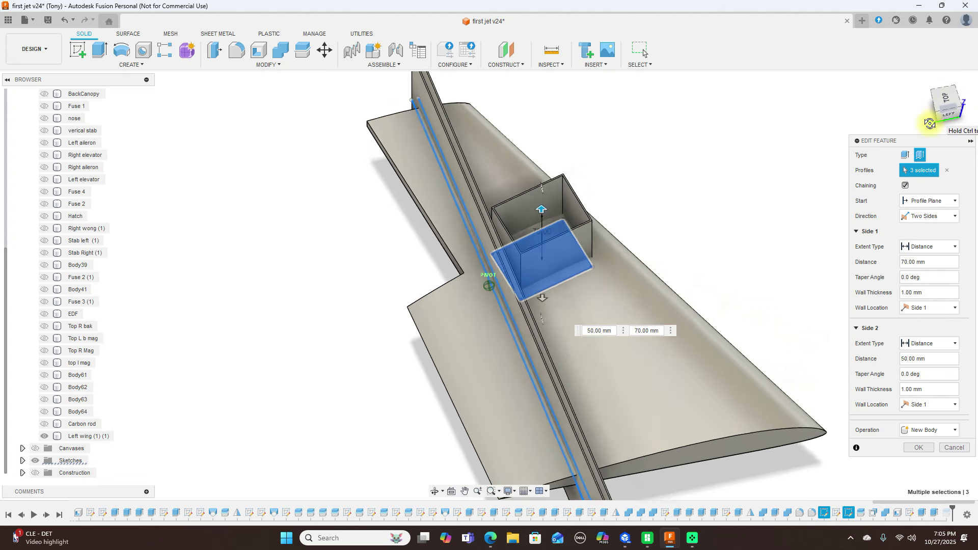
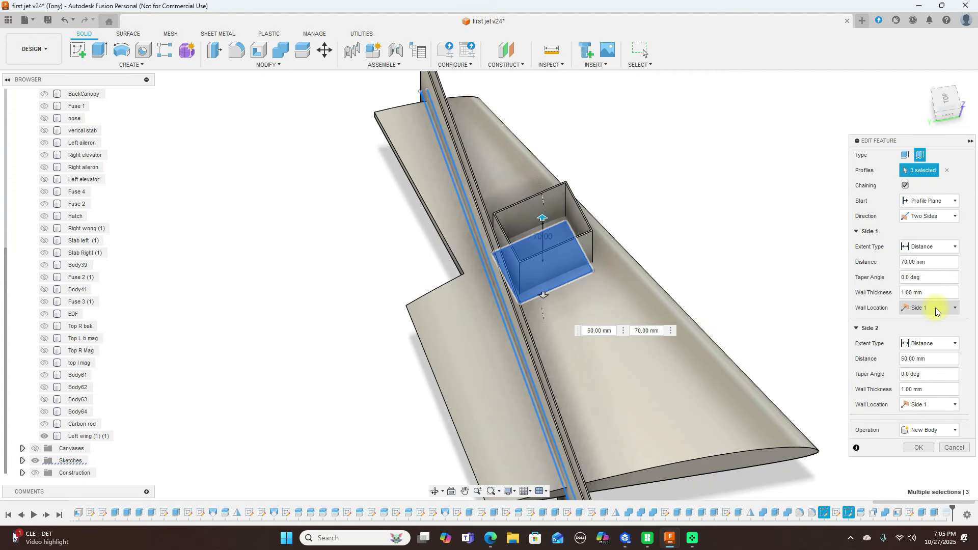
{"action": "left_click", "coordinate": [920, 448]}
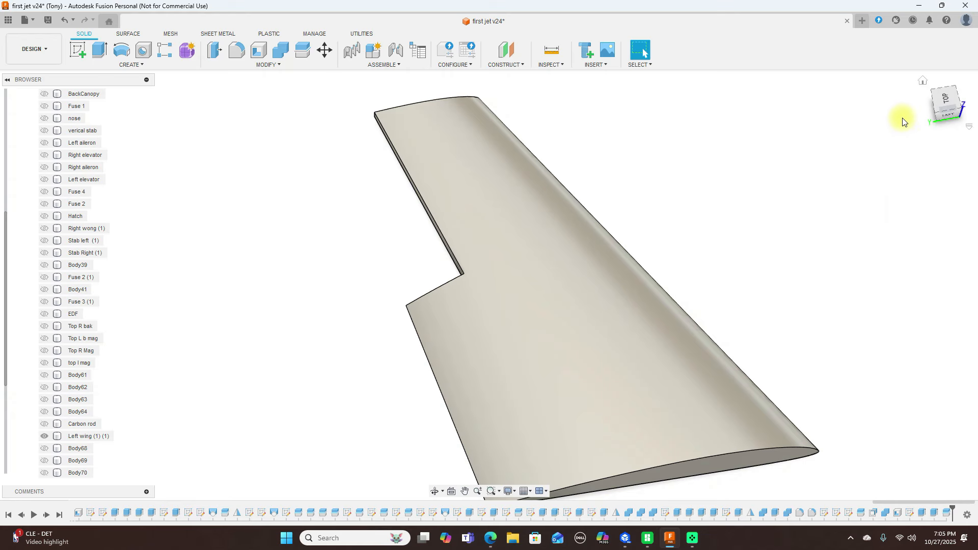
Show Body70 and Body71 on the left wing, and toggle the neighbouring wall bodies to identify each piece, leaving Body72 hidden.
{"action": "scroll", "coordinate": [63, 315], "scroll_direction": "down", "scroll_amount": 2}
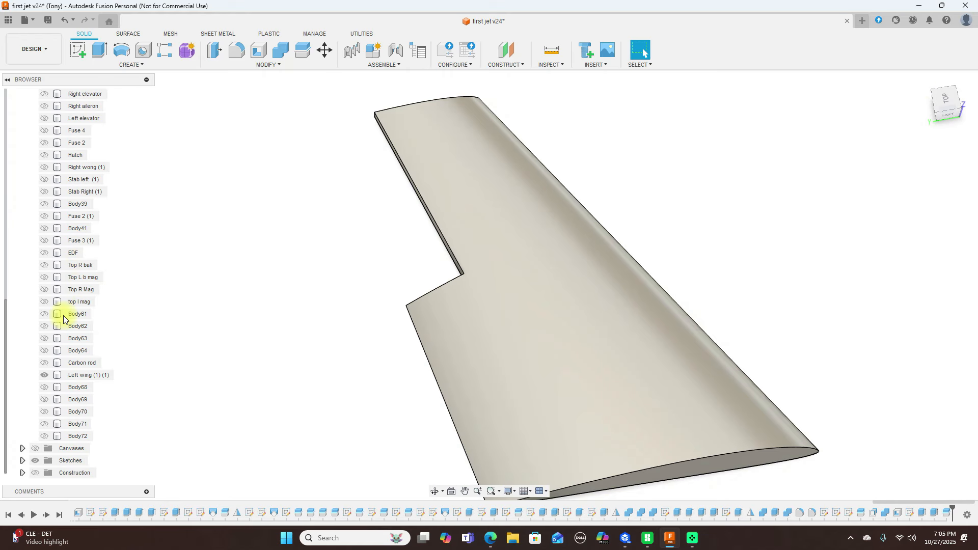
{"action": "left_click", "coordinate": [46, 425]}
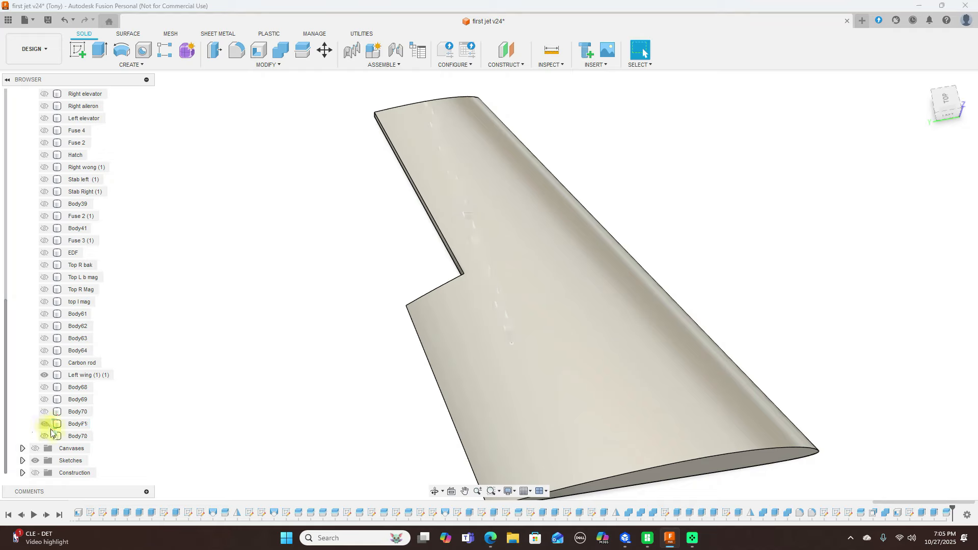
{"action": "left_click", "coordinate": [45, 411]}
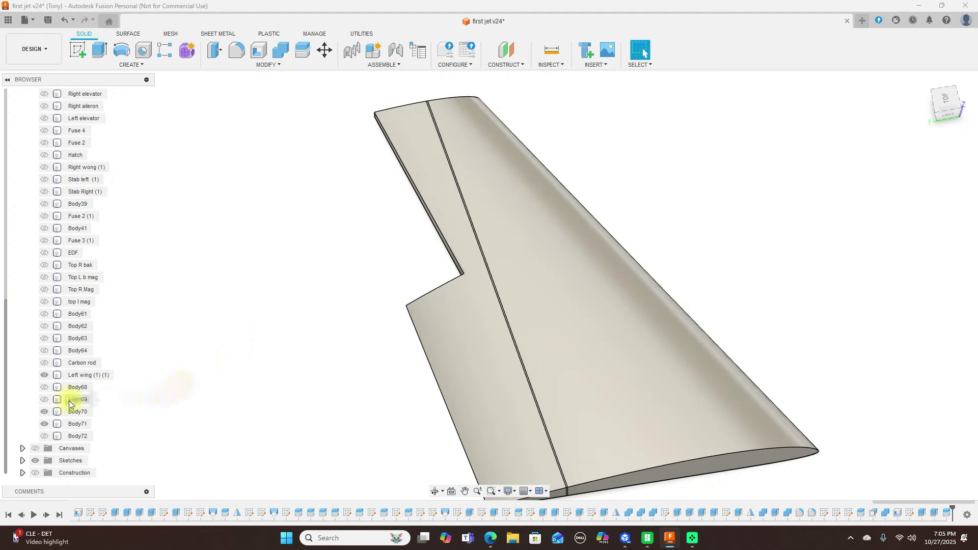
{"action": "left_click", "coordinate": [45, 399]}
{"action": "left_click", "coordinate": [45, 424]}
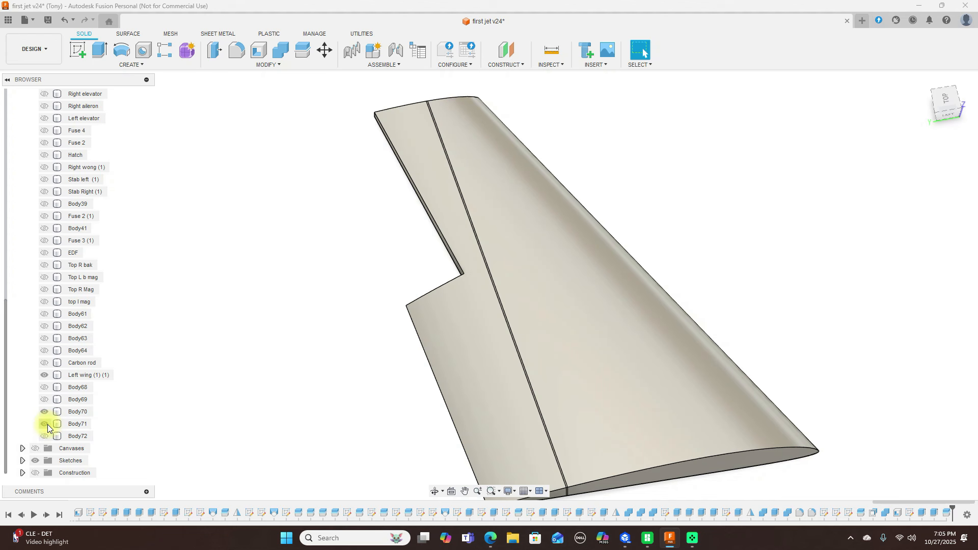
{"action": "left_click", "coordinate": [44, 424]}
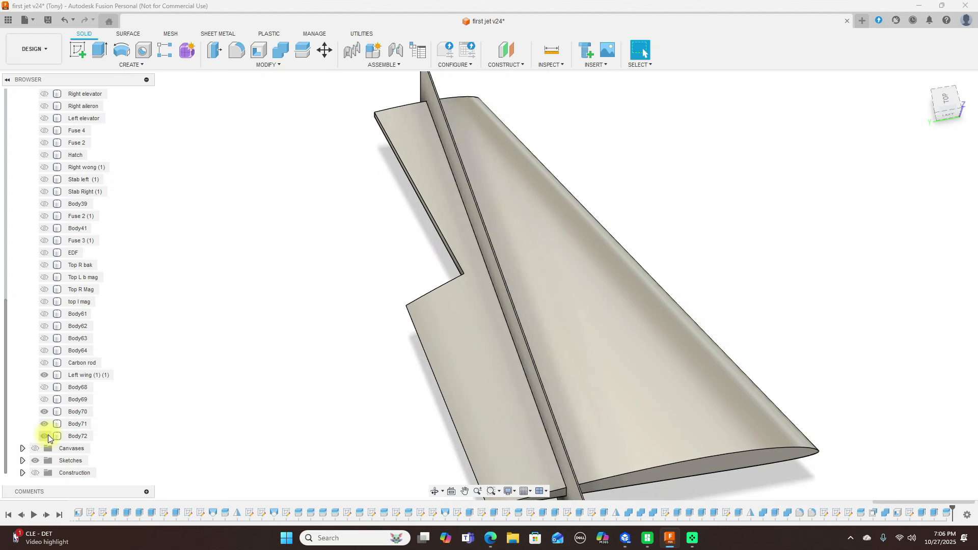
{"action": "left_click", "coordinate": [47, 436]}
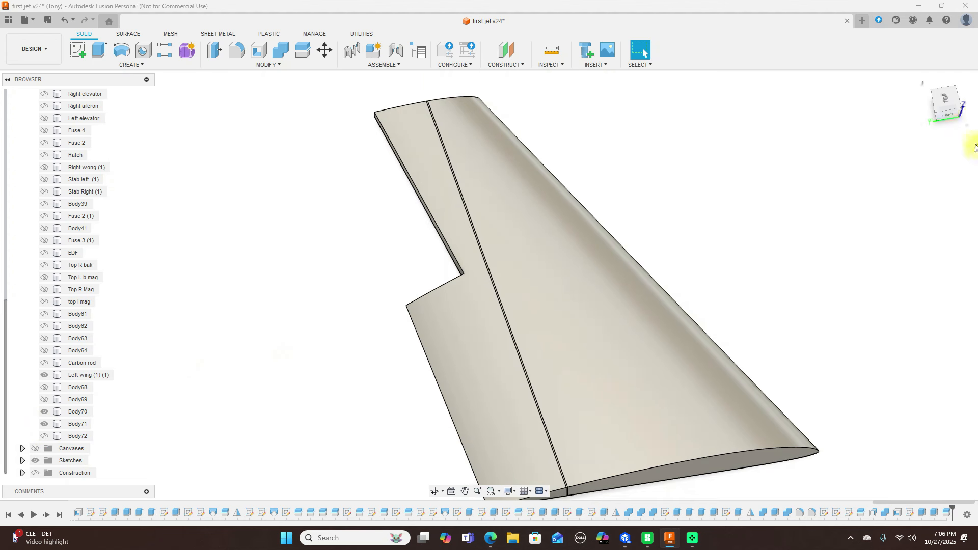
Examine the rear spar wall pieces at the wing's large end face and hide Body70.
{"action": "left_click", "coordinate": [938, 113]}
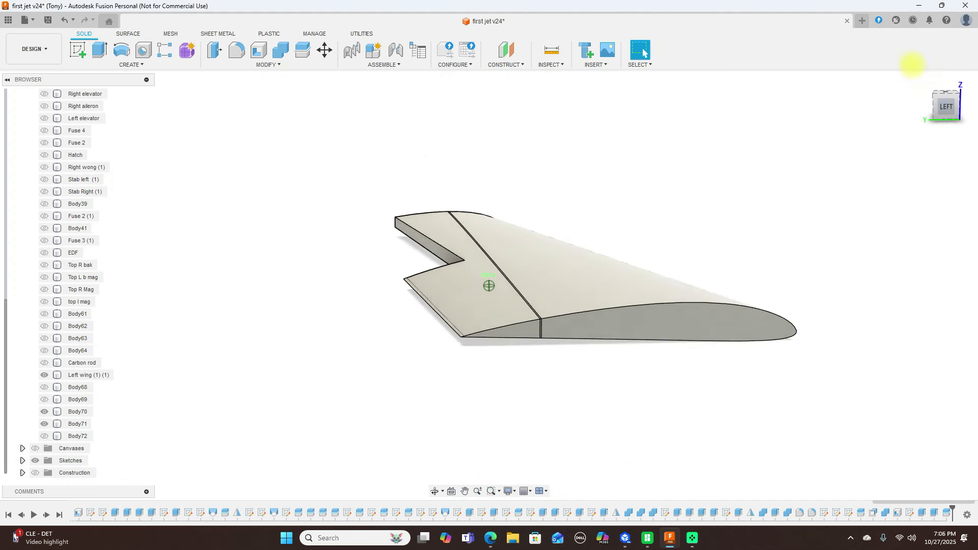
{"action": "scroll", "coordinate": [530, 264], "scroll_direction": "up", "scroll_amount": 10}
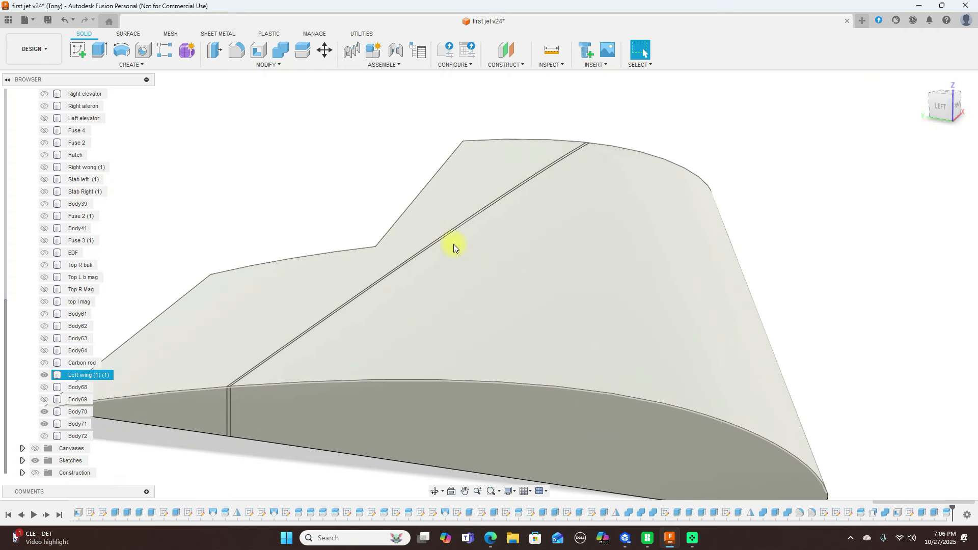
{"action": "middle_click_drag", "start_coordinate": [334, 207], "coordinate": [477, 140]}
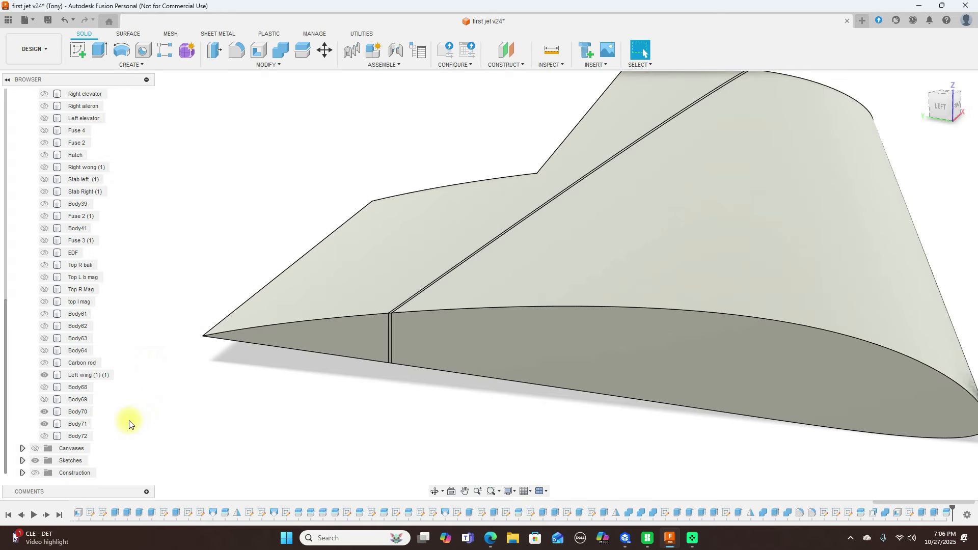
{"action": "left_click", "coordinate": [46, 411]}
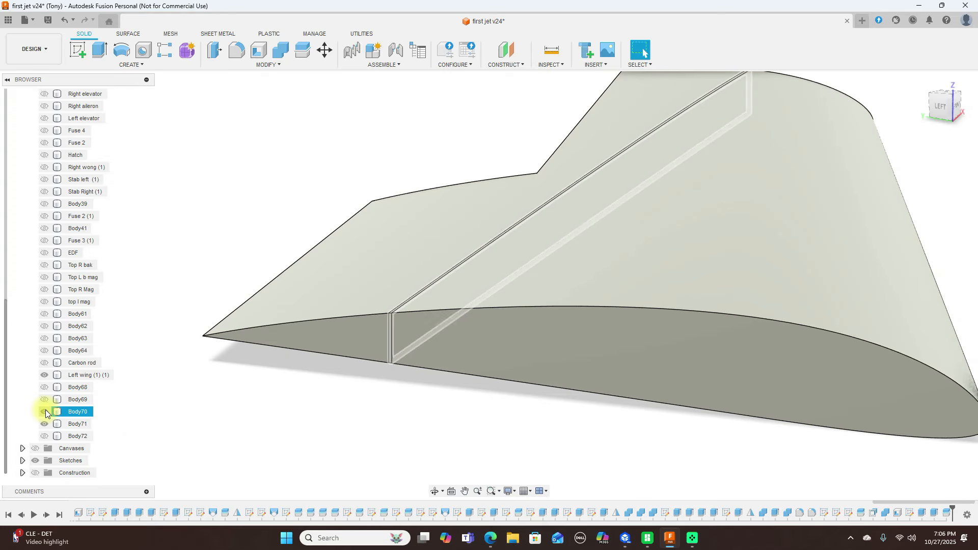
{"action": "left_click", "coordinate": [45, 412]}
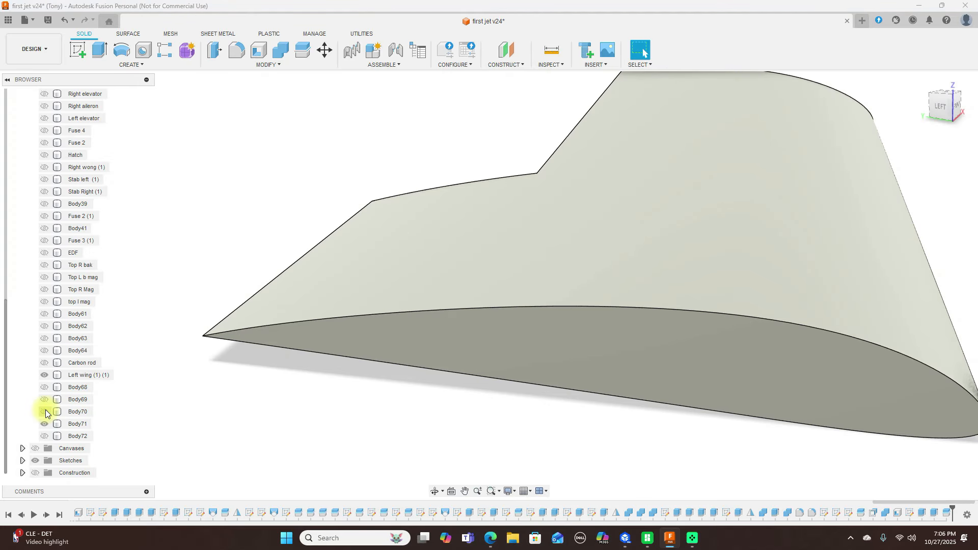
Toggle Body70 and Body71 on the left wing to compare the rear spar wall pieces, leaving both shown.
{"action": "left_click", "coordinate": [45, 411]}
{"action": "left_click", "coordinate": [45, 424]}
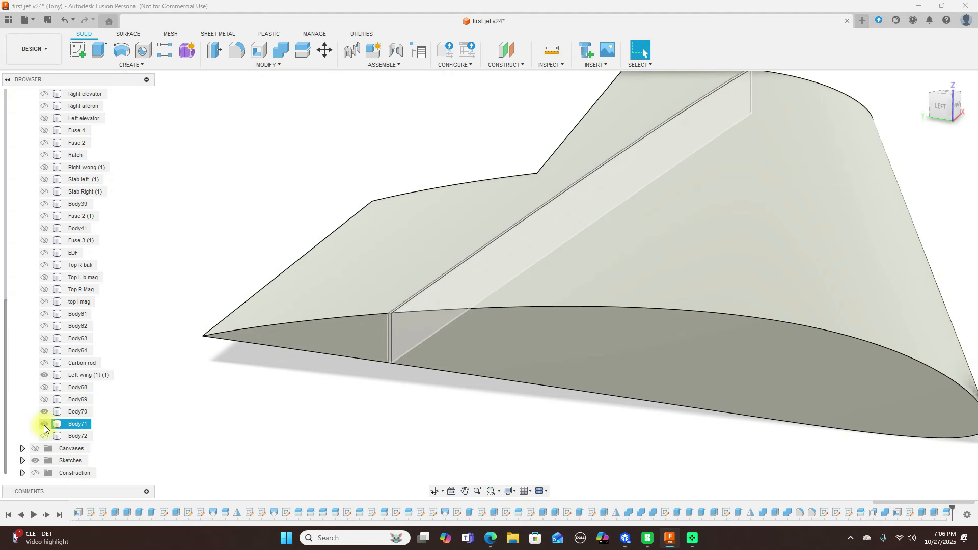
{"action": "left_click", "coordinate": [45, 424]}
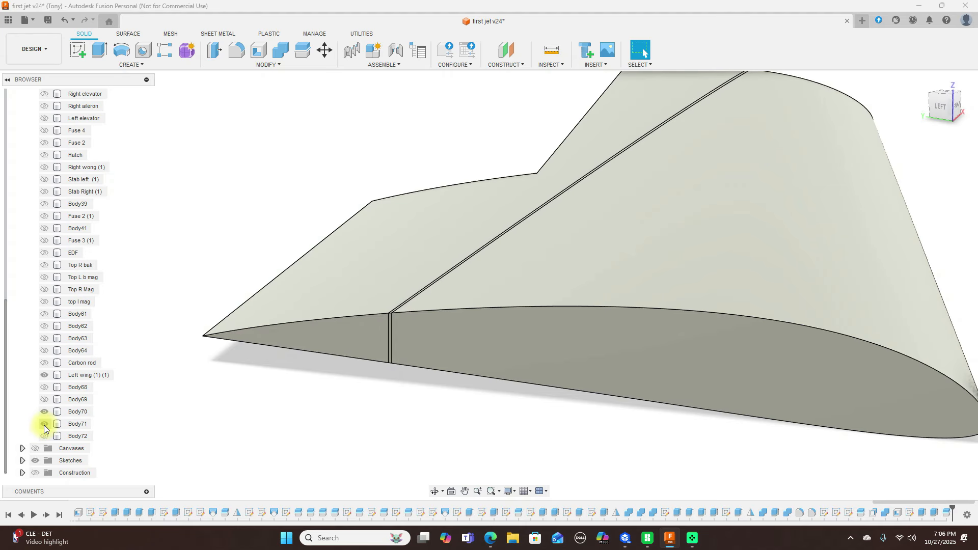
{"action": "scroll", "coordinate": [431, 425], "scroll_direction": "up", "scroll_amount": 3}
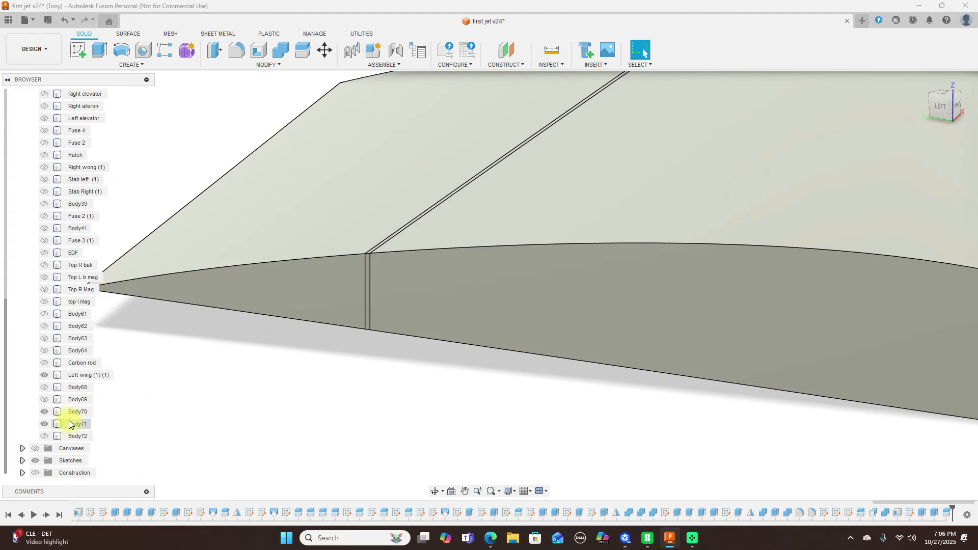
{"action": "left_click", "coordinate": [47, 412]}
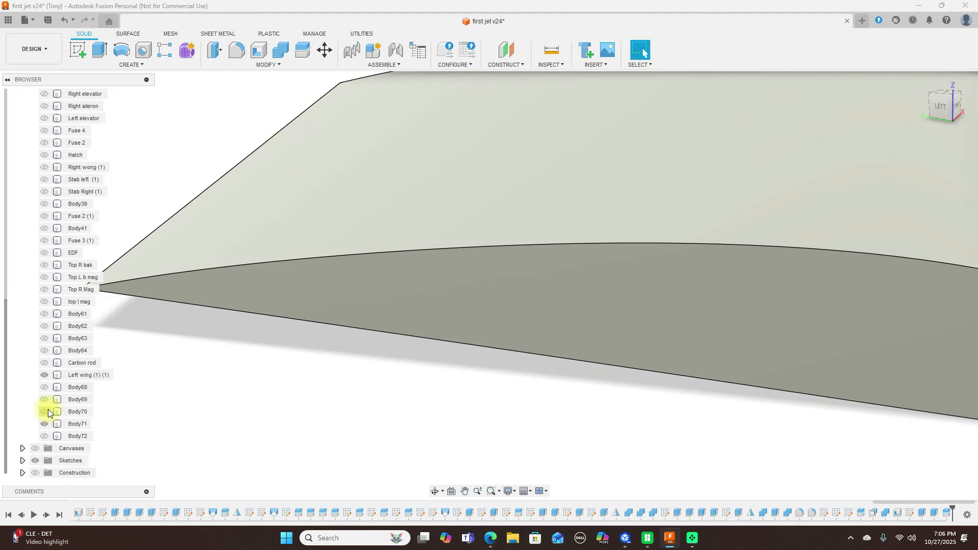
{"action": "left_click", "coordinate": [45, 424]}
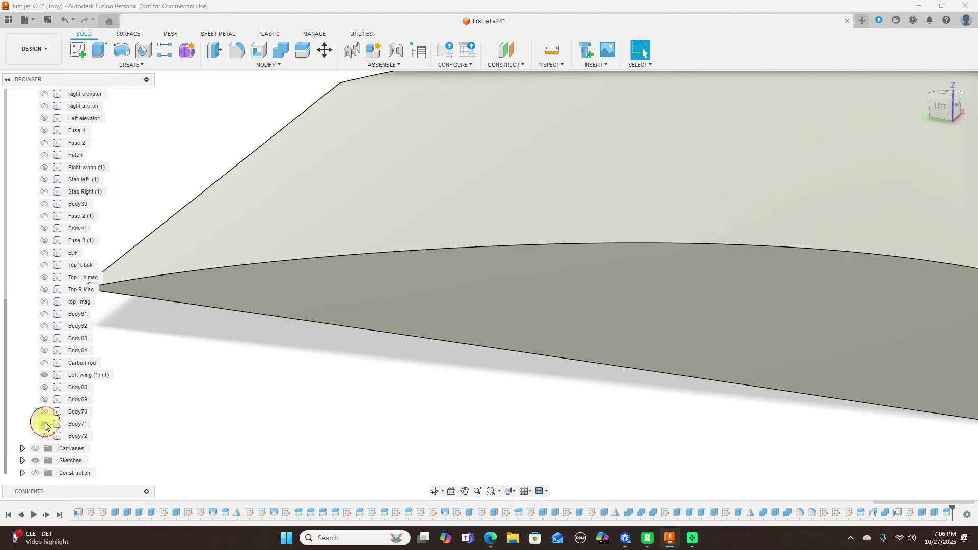
{"action": "left_click", "coordinate": [45, 411]}
{"action": "scroll", "coordinate": [445, 346], "scroll_direction": "up", "scroll_amount": 4}
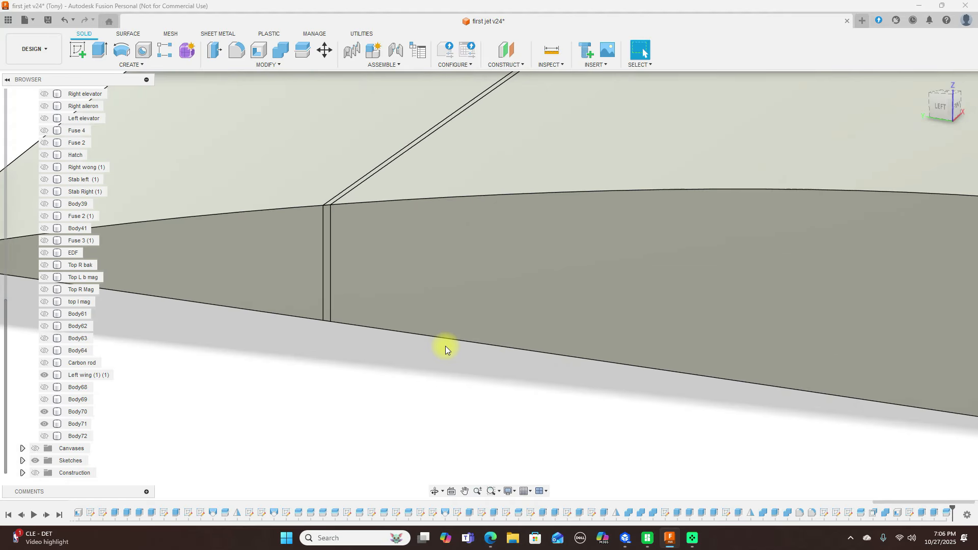
{"action": "scroll", "coordinate": [446, 346], "scroll_direction": "down", "scroll_amount": 5}
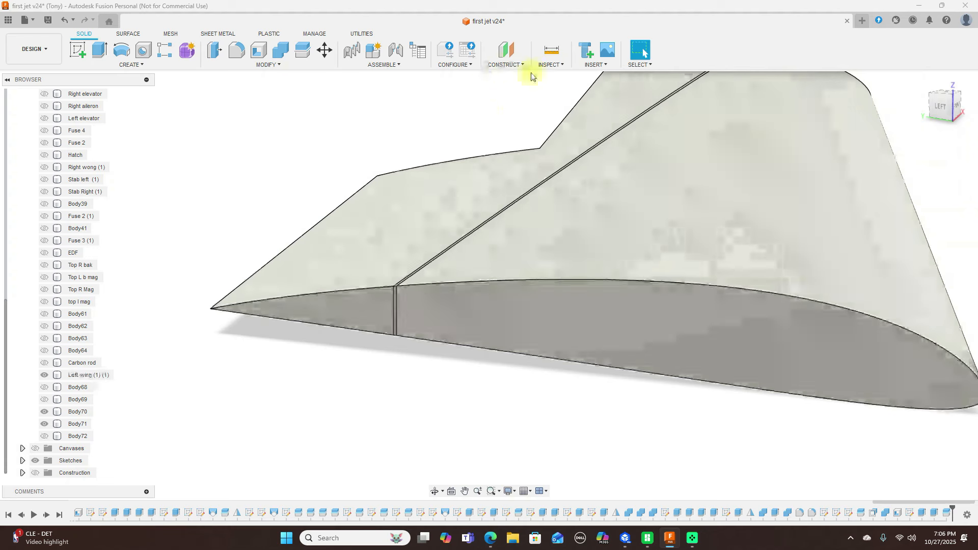
Section the left wing from its large end face with the cut plane offset -15 mm.
{"action": "left_click", "coordinate": [550, 66]}
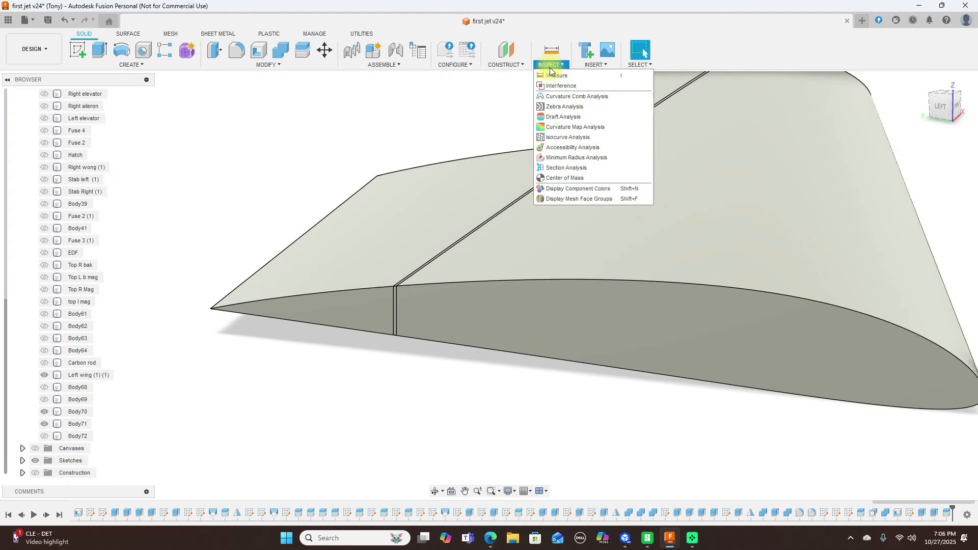
{"action": "left_click", "coordinate": [565, 166]}
{"action": "left_click", "coordinate": [449, 298]}
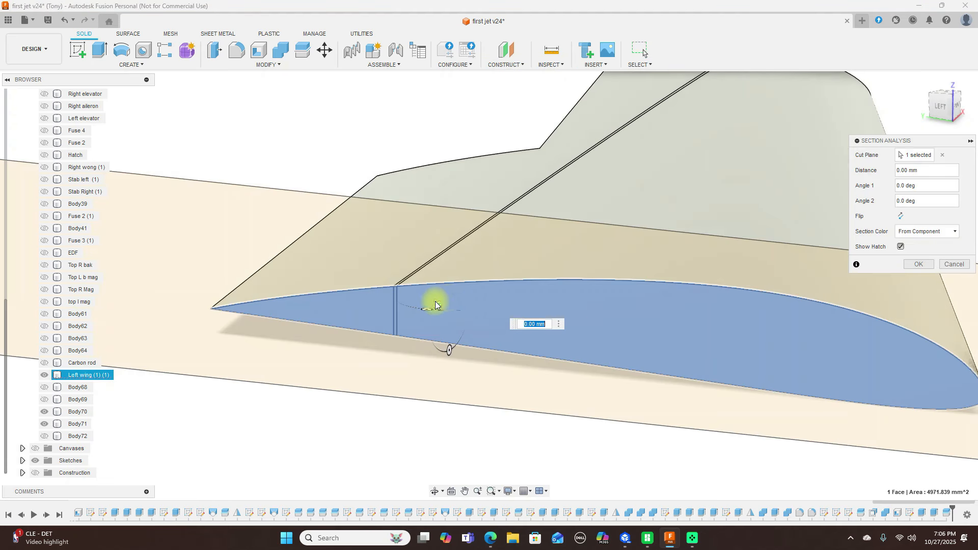
{"action": "mouse_move", "coordinate": [439, 304]}
{"action": "left_mouse_down"}
{"action": "mouse_move", "coordinate": [459, 291]}
{"action": "mouse_move", "coordinate": [457, 298]}
{"action": "left_mouse_up"}
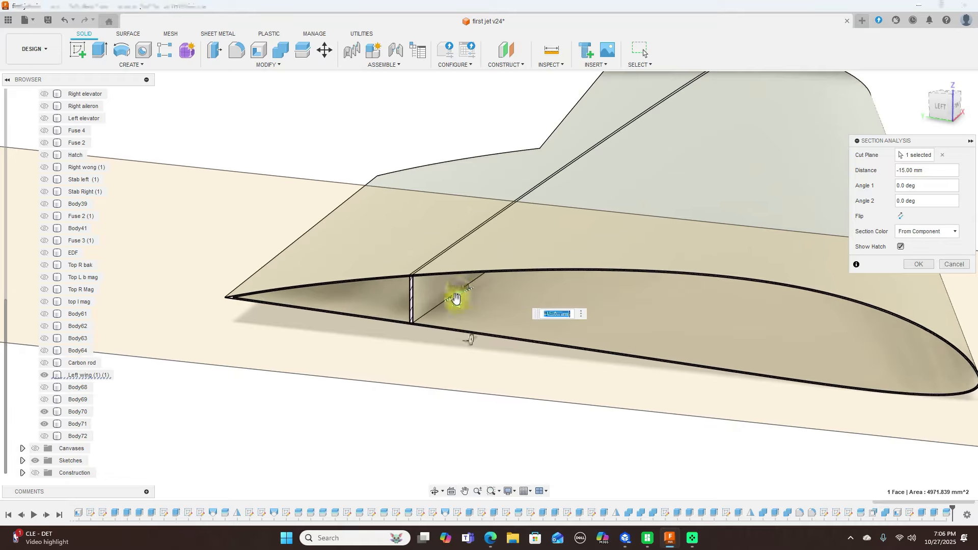
{"action": "scroll", "coordinate": [456, 298], "scroll_direction": "up", "scroll_amount": 3}
{"action": "scroll", "coordinate": [455, 298], "scroll_direction": "up", "scroll_amount": 3}
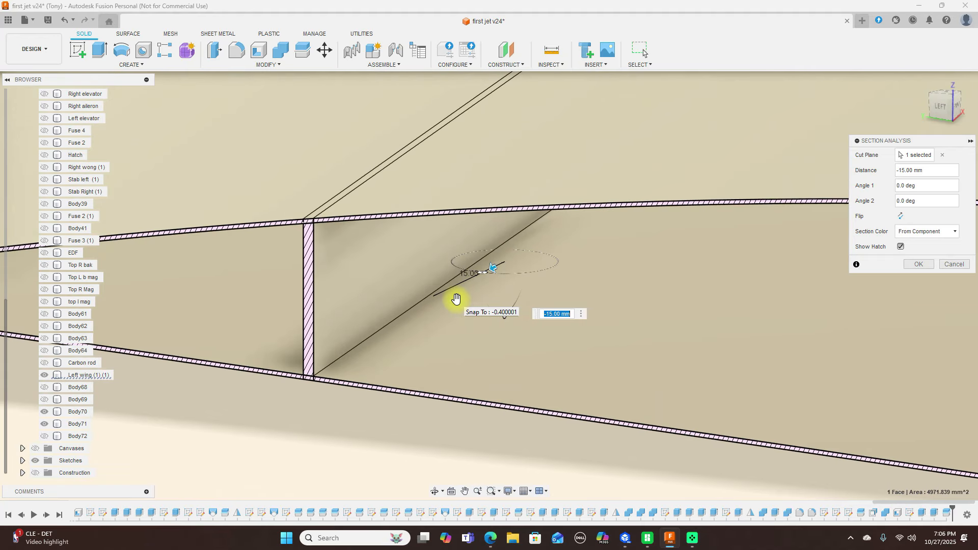
{"action": "scroll", "coordinate": [456, 299], "scroll_direction": "down", "scroll_amount": 2}
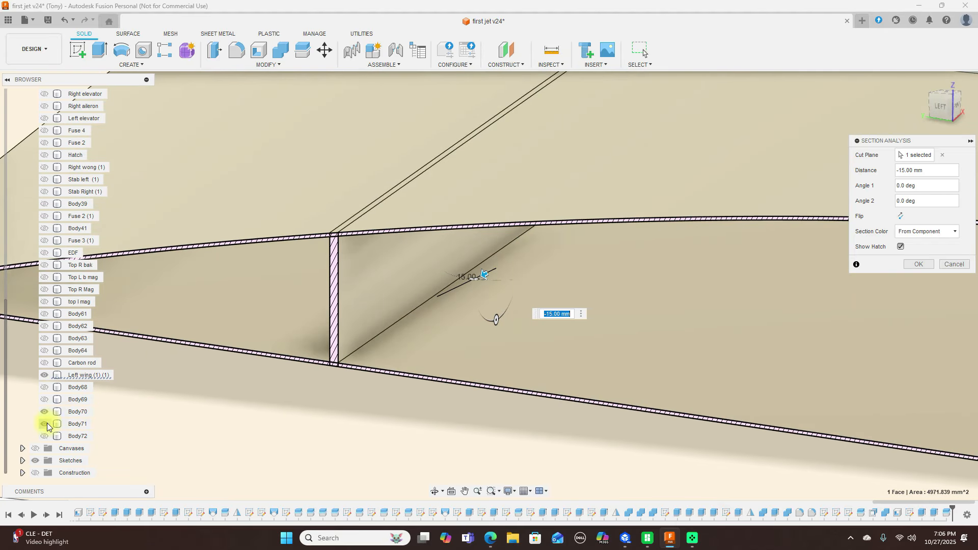
Toggle Body71, Body70 and Body69 in the sectioned wing, leave only Body71 shown with the wing, and accept the section analysis.
{"action": "left_click", "coordinate": [45, 423]}
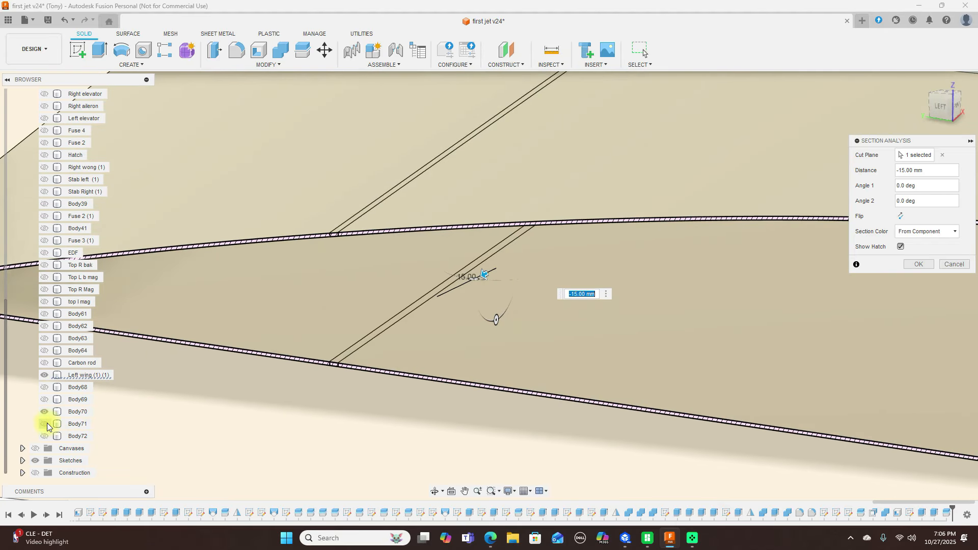
{"action": "left_click", "coordinate": [45, 424]}
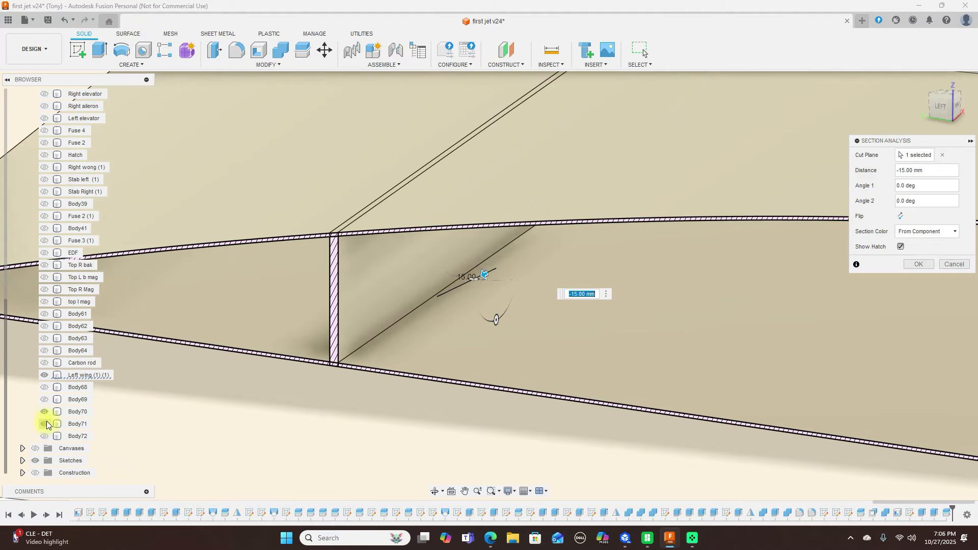
{"action": "left_click", "coordinate": [45, 411]}
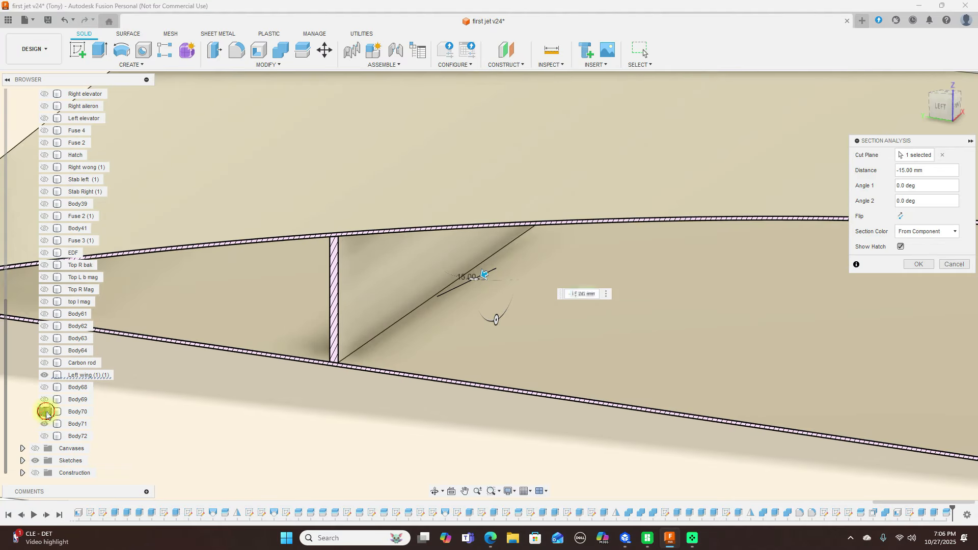
{"action": "left_click", "coordinate": [46, 412]}
{"action": "left_click", "coordinate": [45, 412]}
{"action": "left_click", "coordinate": [46, 402]}
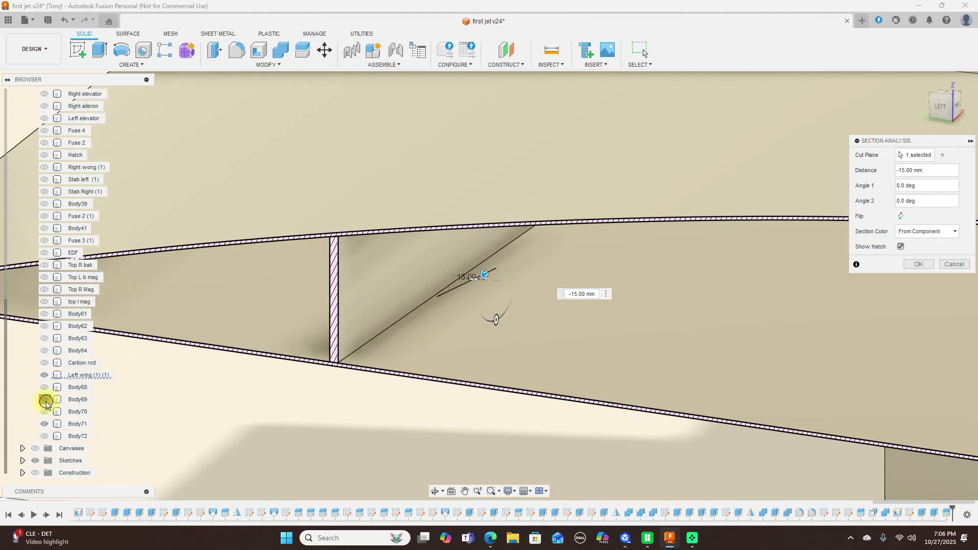
{"action": "left_click", "coordinate": [46, 403]}
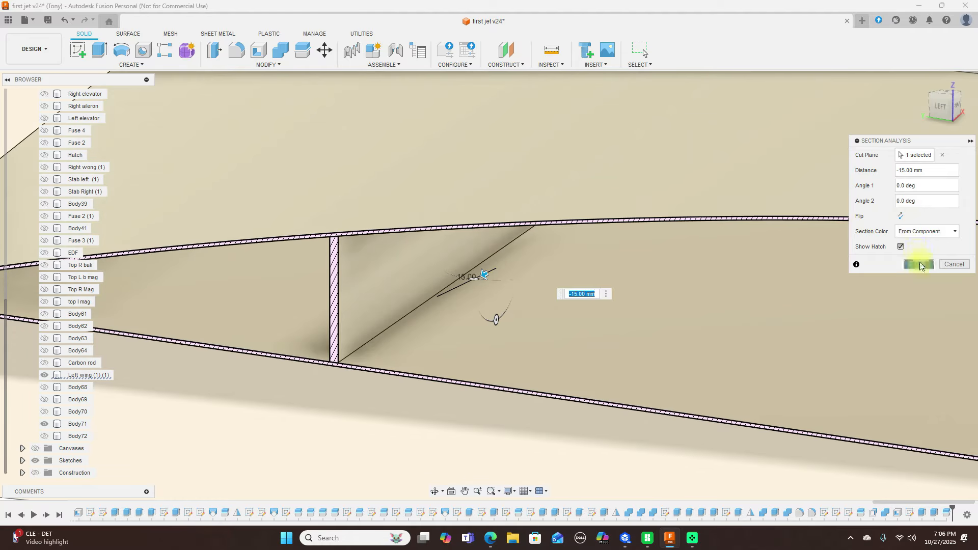
{"action": "left_click", "coordinate": [919, 264]}
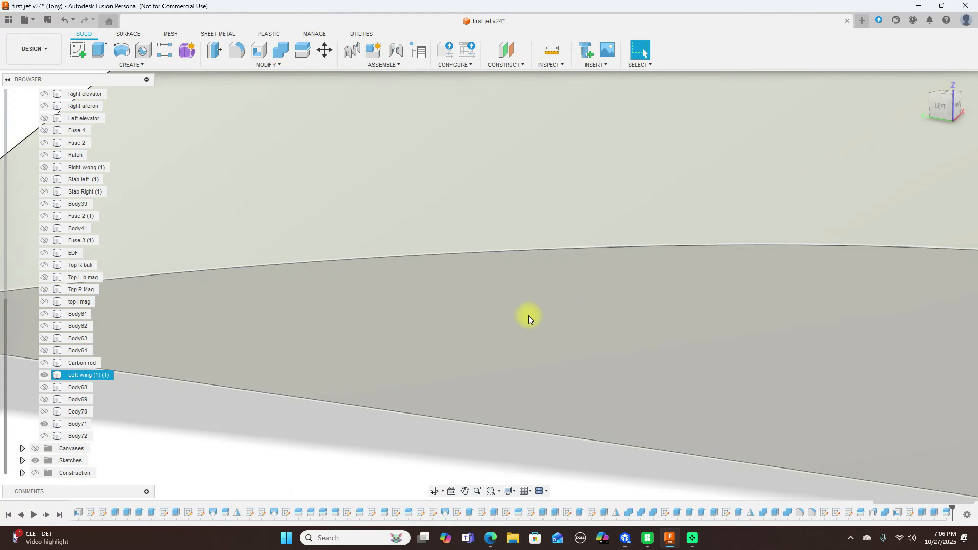
Try another section analysis from the wing's large end face with the cut plane offset -40 mm.
{"action": "scroll", "coordinate": [527, 315], "scroll_direction": "down", "scroll_amount": 5}
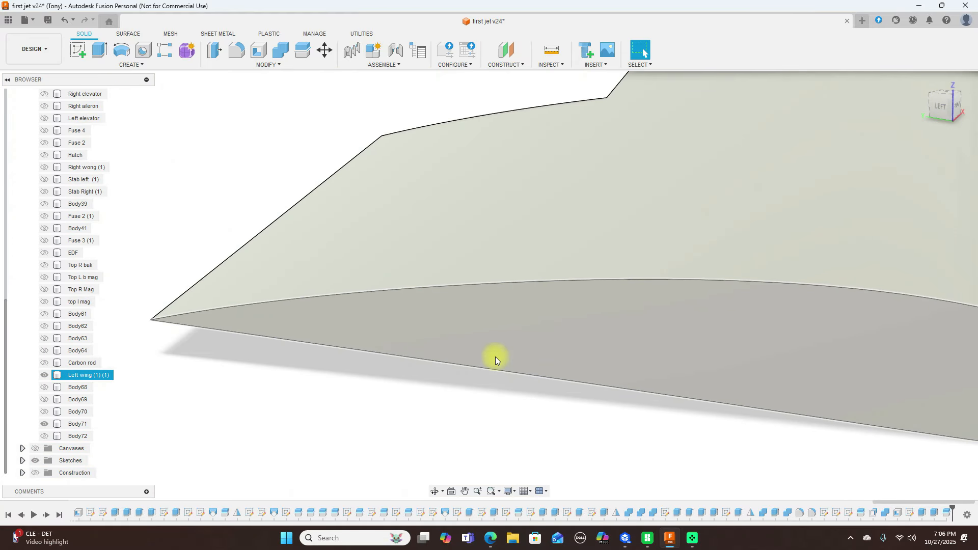
{"action": "scroll", "coordinate": [514, 346], "scroll_direction": "down", "scroll_amount": 2}
{"action": "left_click", "coordinate": [534, 334]}
{"action": "left_click", "coordinate": [541, 62]}
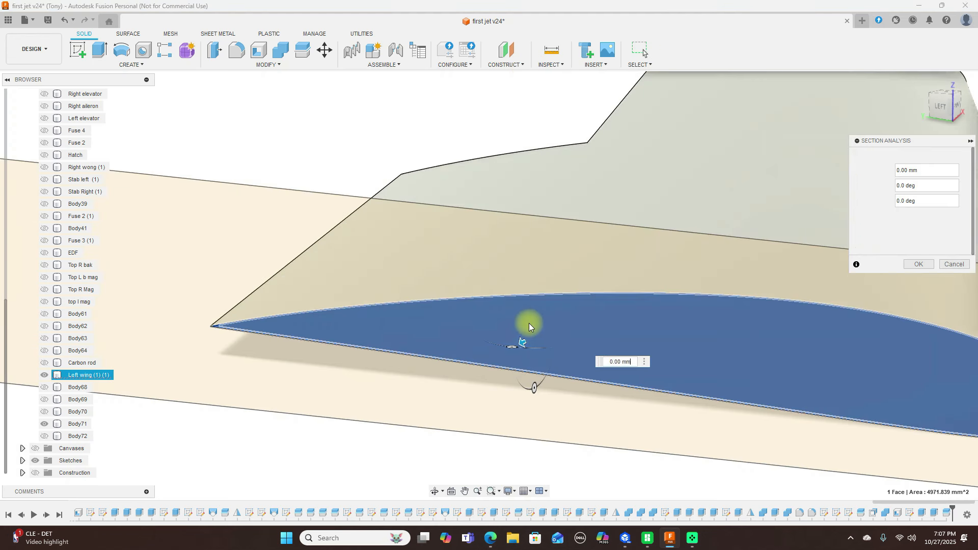
{"action": "left_click_drag", "start_coordinate": [526, 339], "coordinate": [574, 285]}
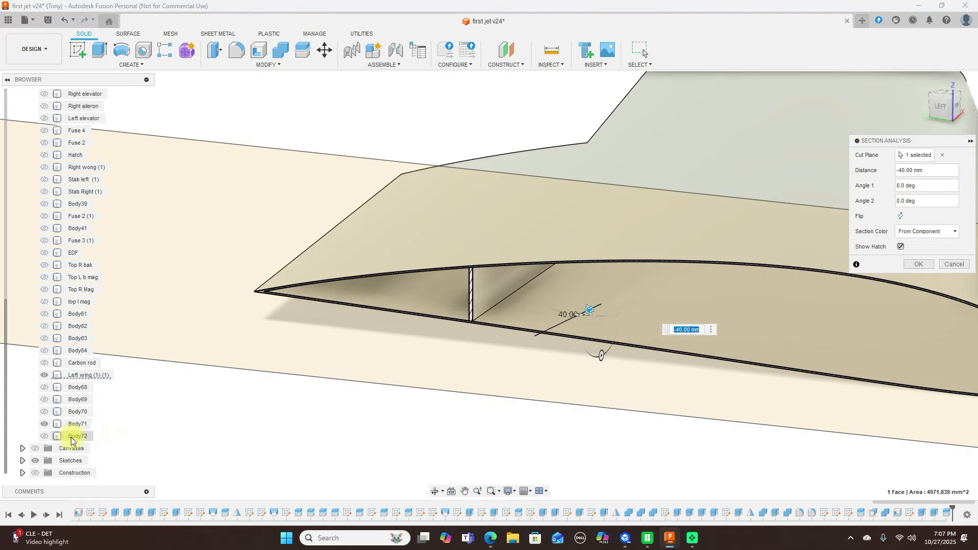
Show Sketch64, examine its lines against the sectioned spar wall, and cancel the section analysis.
{"action": "left_click", "coordinate": [22, 461]}
{"action": "scroll", "coordinate": [60, 438], "scroll_direction": "down", "scroll_amount": 15}
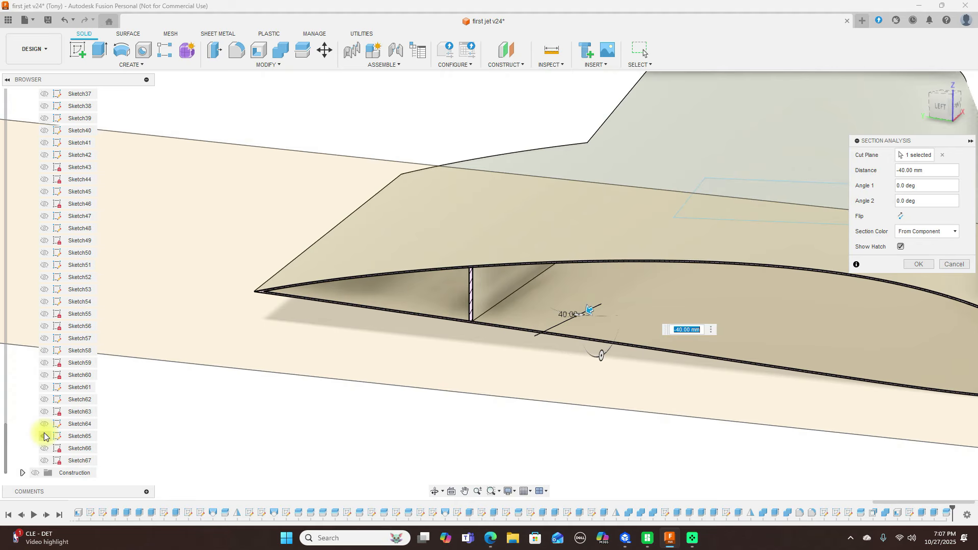
{"action": "left_click", "coordinate": [47, 427]}
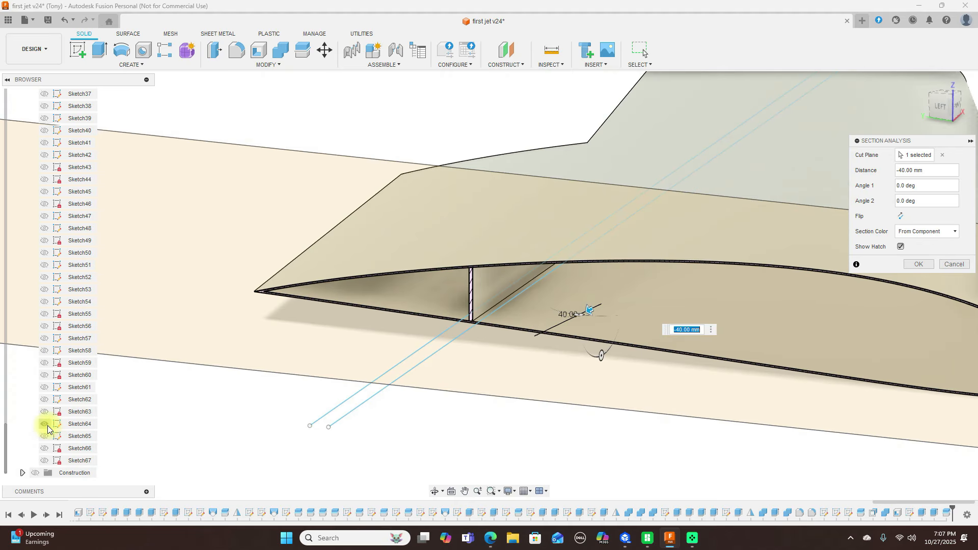
{"action": "left_click", "coordinate": [942, 108]}
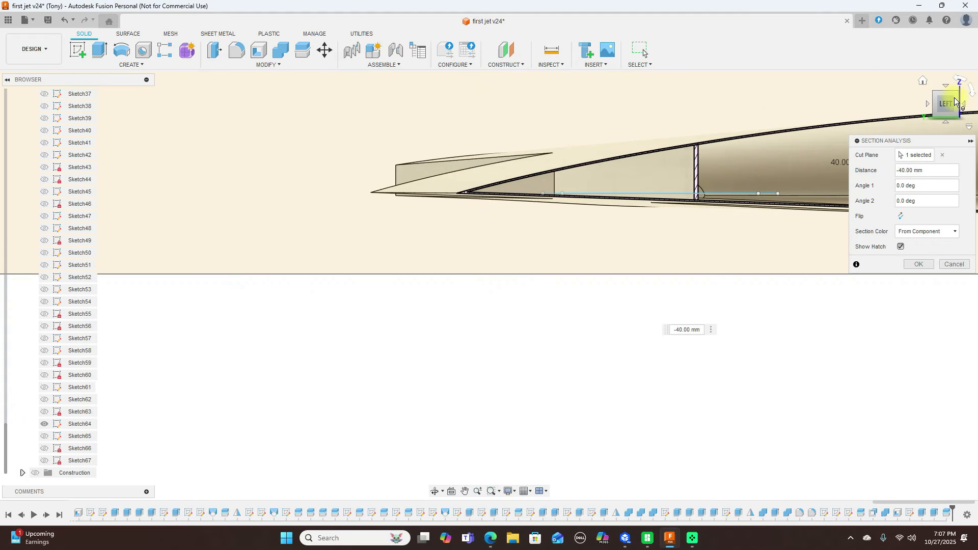
{"action": "left_click_drag", "start_coordinate": [958, 105], "coordinate": [941, 105]}
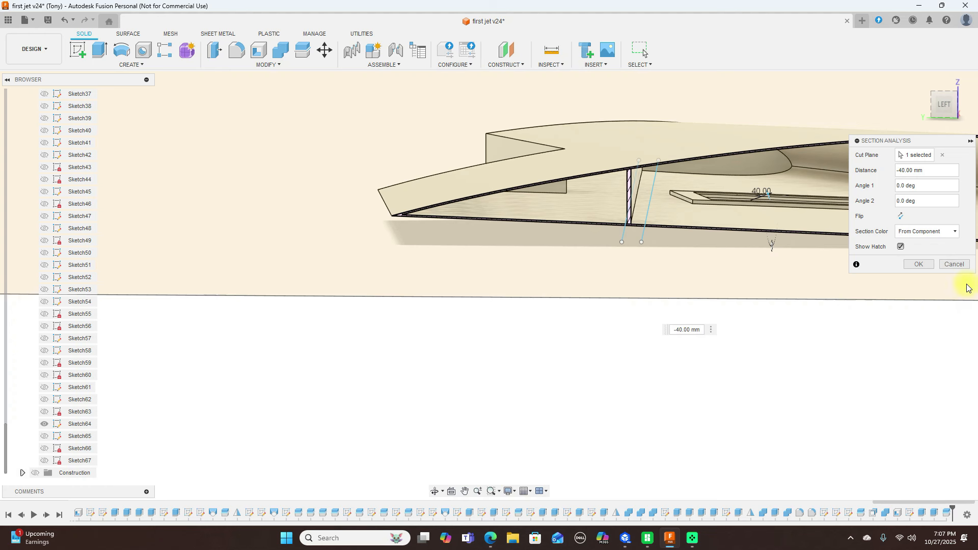
{"action": "left_click", "coordinate": [954, 265]}
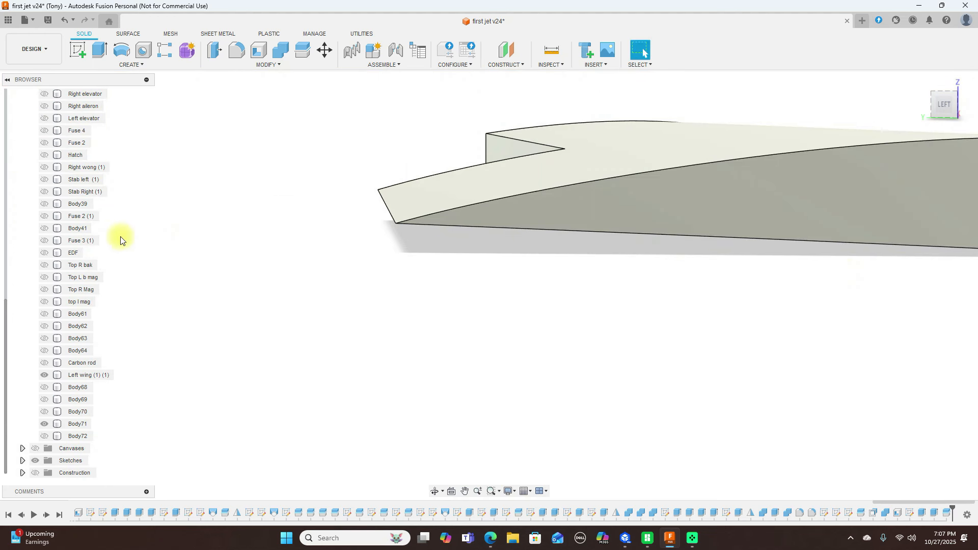
Turn on the saved section analysis of the wing and check Body70 and Body69 in it, leaving both hidden.
{"action": "scroll", "coordinate": [81, 241], "scroll_direction": "up", "scroll_amount": 4}
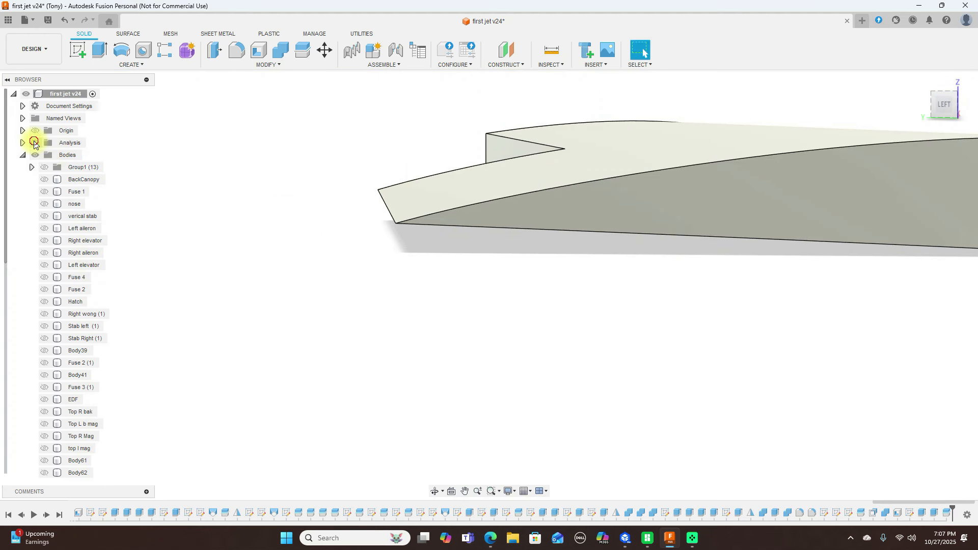
{"action": "left_click", "coordinate": [35, 143]}
{"action": "scroll", "coordinate": [690, 297], "scroll_direction": "up", "scroll_amount": 3}
{"action": "middle_click_drag", "start_coordinate": [680, 355], "coordinate": [667, 418]}
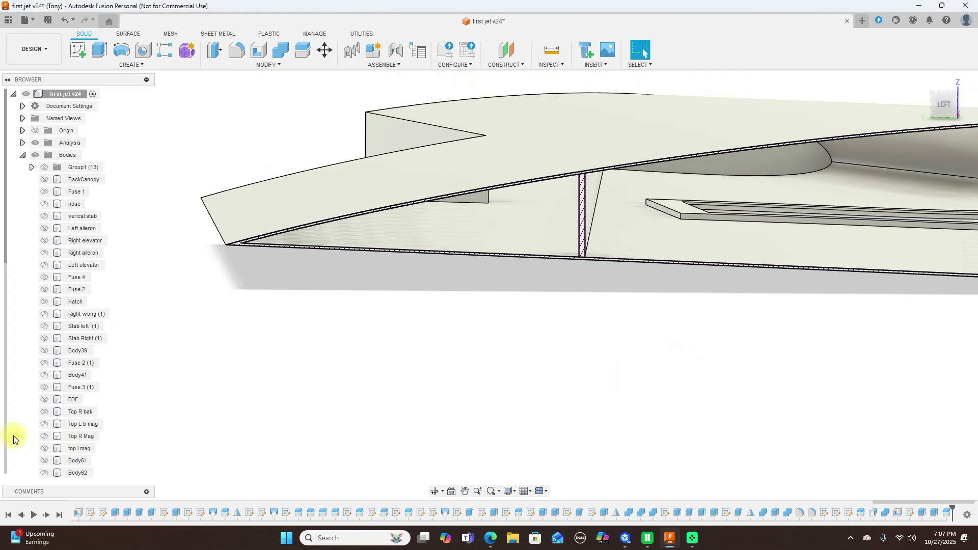
{"action": "scroll", "coordinate": [84, 404], "scroll_direction": "down", "scroll_amount": 5}
{"action": "left_click", "coordinate": [45, 415]}
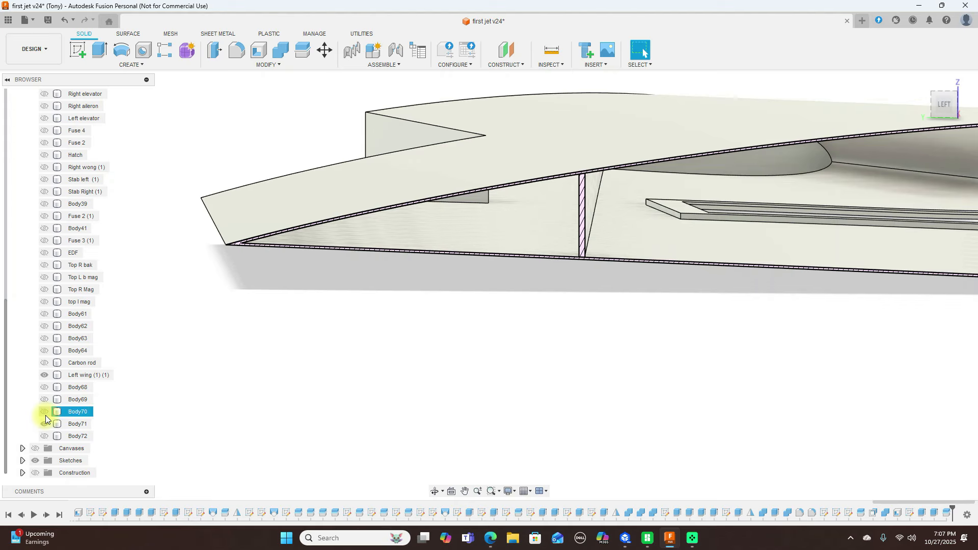
{"action": "left_click", "coordinate": [45, 400]}
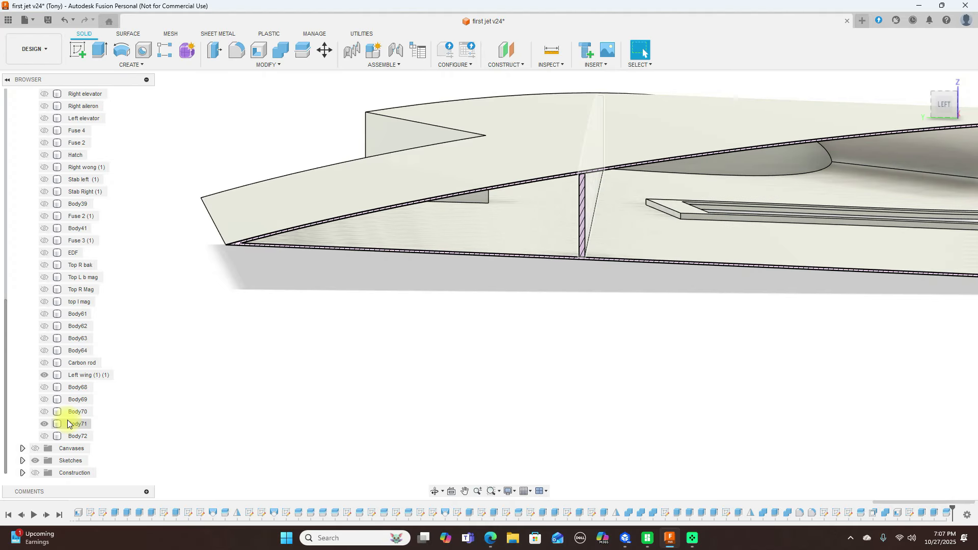
Expand the sketches list, check Sketch65 against the sectioned wing, and leave Sketch64 shown.
{"action": "left_click", "coordinate": [22, 461]}
{"action": "scroll", "coordinate": [66, 431], "scroll_direction": "down", "scroll_amount": 5}
{"action": "scroll", "coordinate": [66, 427], "scroll_direction": "down", "scroll_amount": 18}
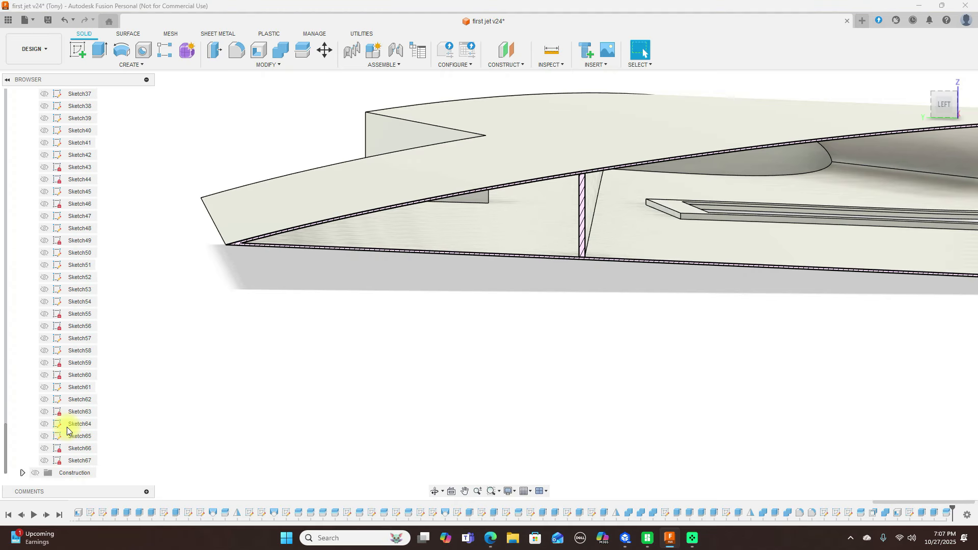
{"action": "left_click", "coordinate": [47, 436]}
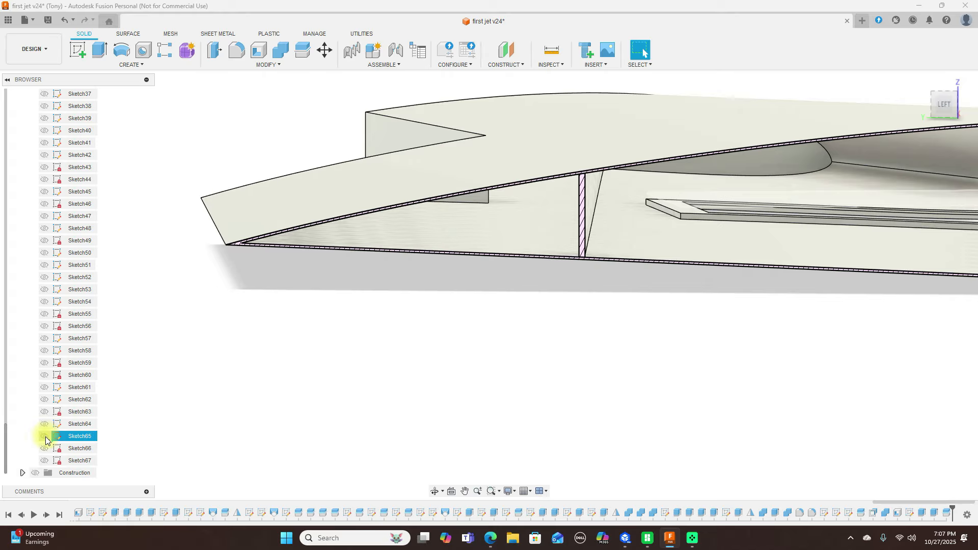
{"action": "left_click", "coordinate": [46, 437]}
{"action": "left_click", "coordinate": [46, 437]}
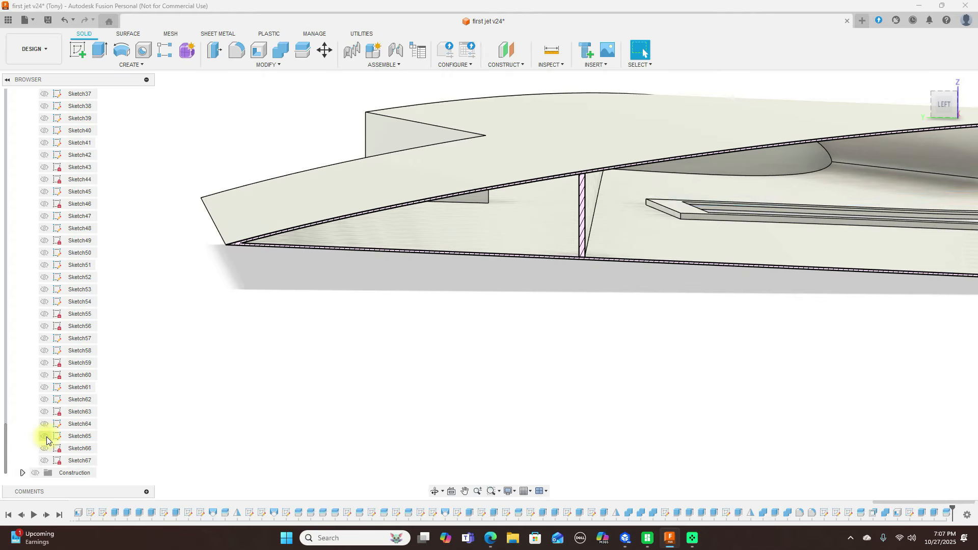
{"action": "left_click", "coordinate": [44, 424]}
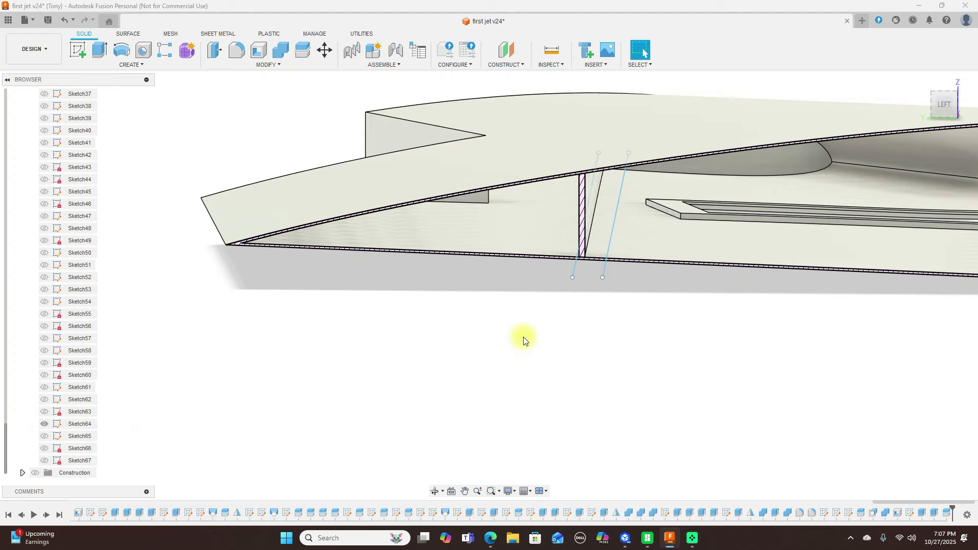
Try a two-sided thin extrusion of the forward Sketch64 line, 13 mm on side 1 and 9 mm on side 2.
{"action": "key", "text": "e"}
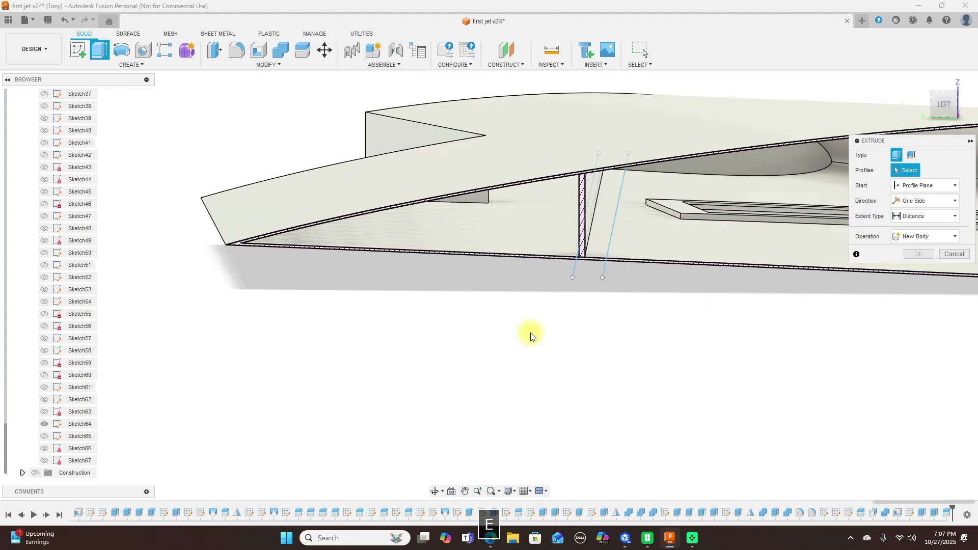
{"action": "left_click", "coordinate": [911, 155]}
{"action": "left_click", "coordinate": [618, 207]}
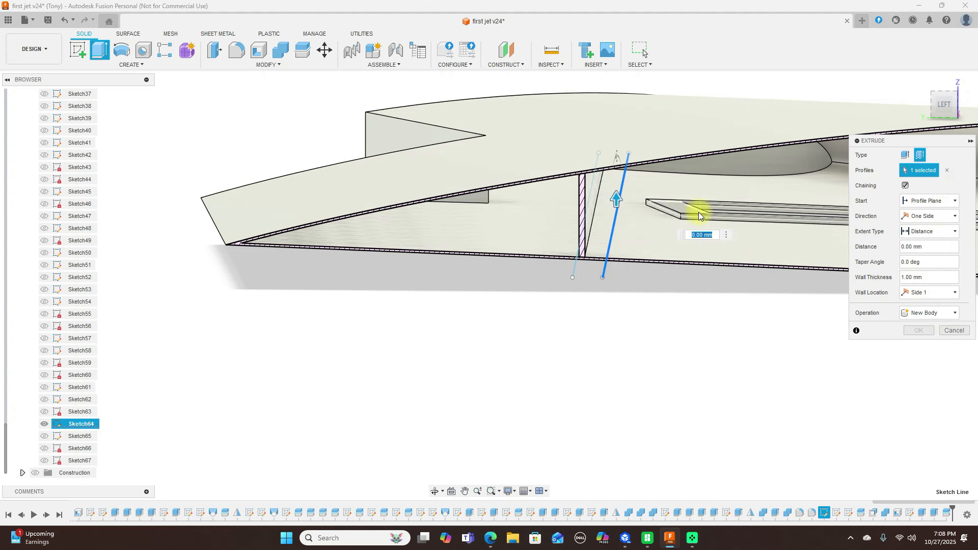
{"action": "left_click_drag", "start_coordinate": [623, 206], "coordinate": [617, 121]}
{"action": "left_click", "coordinate": [944, 104]}
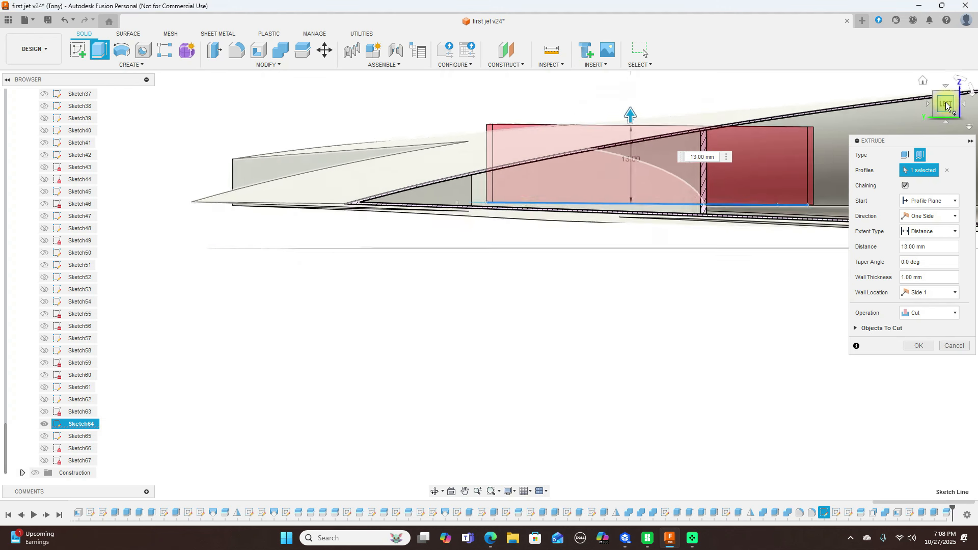
{"action": "left_click", "coordinate": [942, 216]}
{"action": "left_click", "coordinate": [925, 240]}
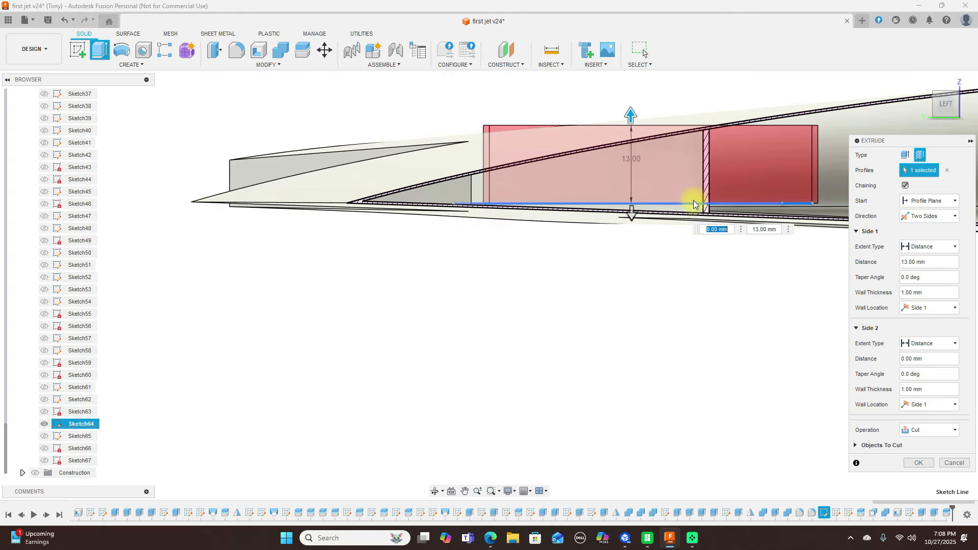
{"action": "left_click_drag", "start_coordinate": [631, 213], "coordinate": [638, 266]}
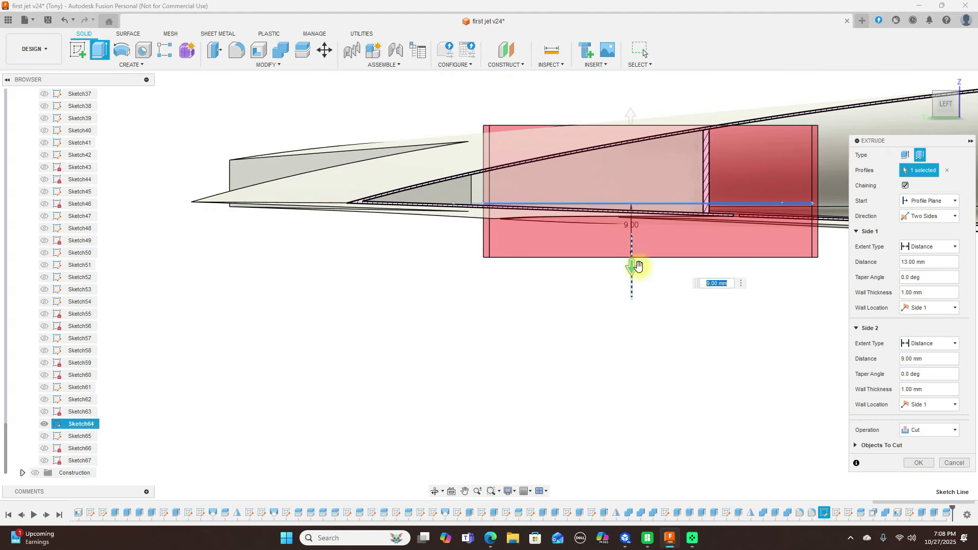
Finish the thin extrusion as a new body, check its height against the wing section, and undo it.
{"action": "left_click", "coordinate": [950, 430]}
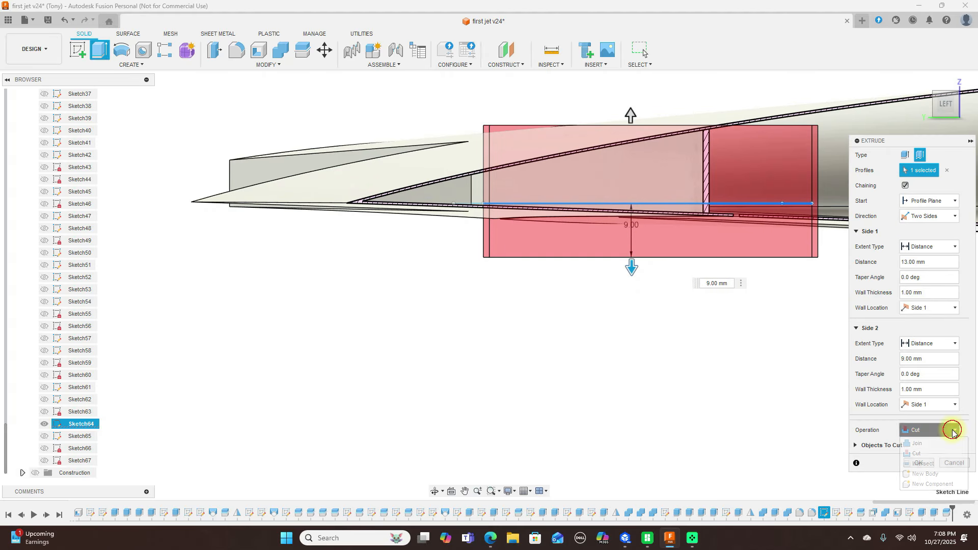
{"action": "left_click", "coordinate": [942, 475]}
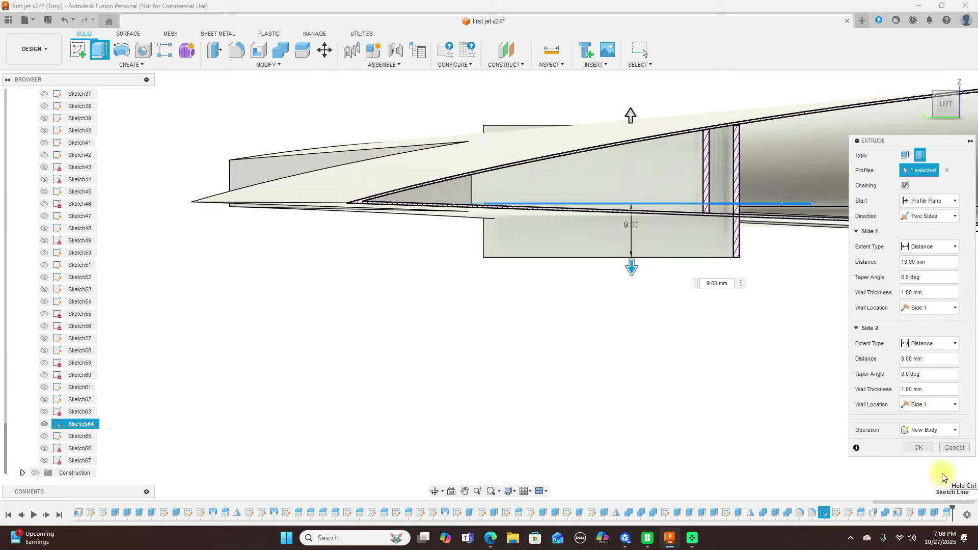
{"action": "left_click", "coordinate": [923, 449]}
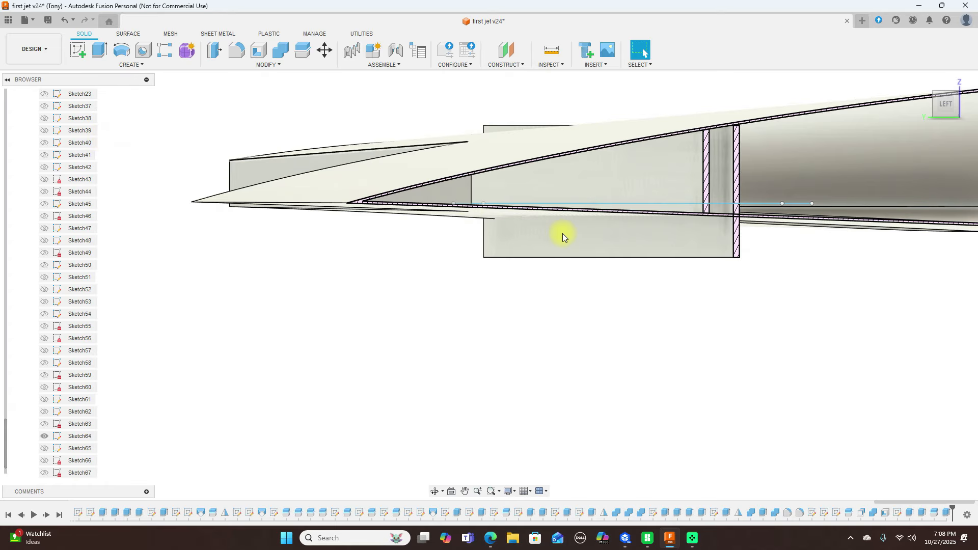
{"action": "scroll", "coordinate": [562, 233], "scroll_direction": "down", "scroll_amount": 3}
{"action": "mouse_move", "coordinate": [954, 97]}
{"action": "left_mouse_down"}
{"action": "mouse_move", "coordinate": [932, 100]}
{"action": "mouse_move", "coordinate": [950, 99]}
{"action": "left_mouse_up"}
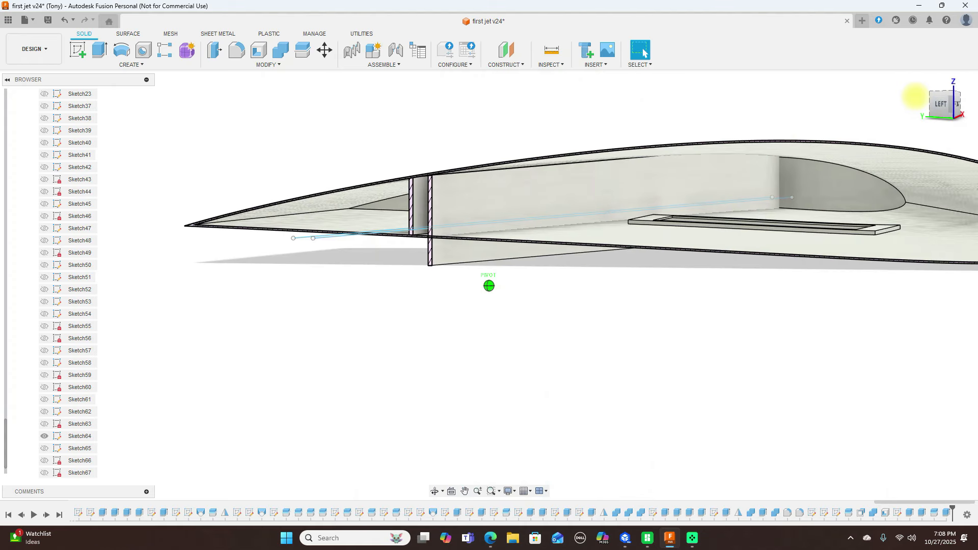
{"action": "left_click", "coordinate": [65, 20]}
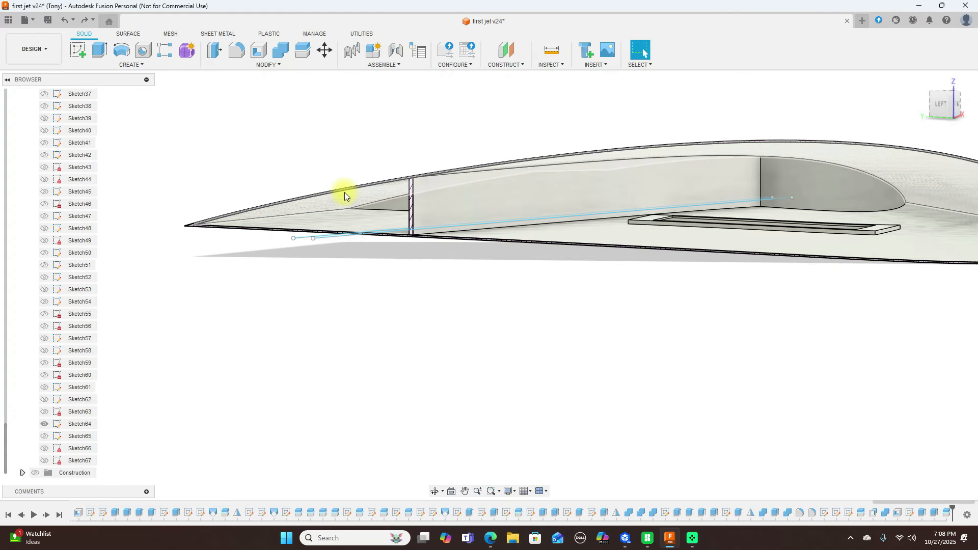
Set up a thin extrusion of the forward Sketch64 line, 26 mm upward with a 1 mm wall thickness.
{"action": "key", "text": "e"}
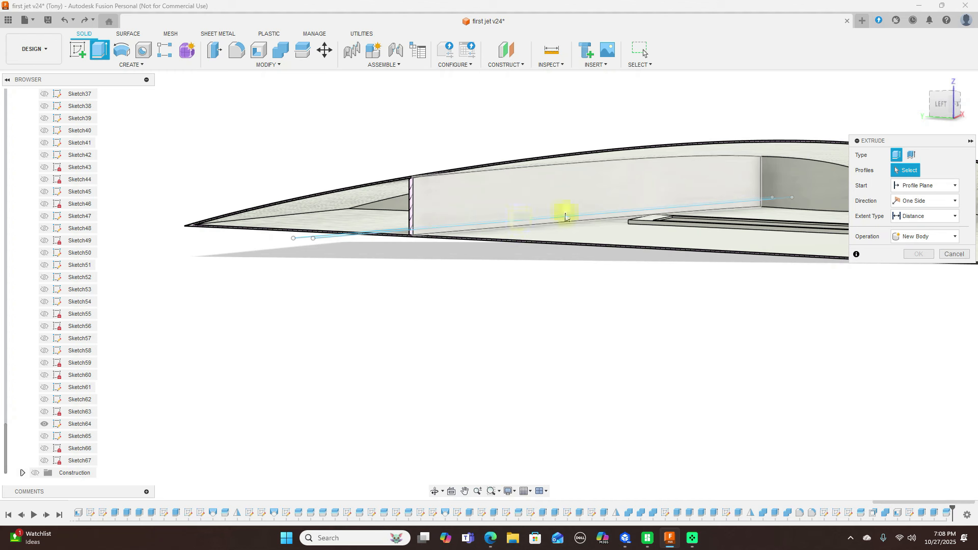
{"action": "left_click", "coordinate": [911, 155]}
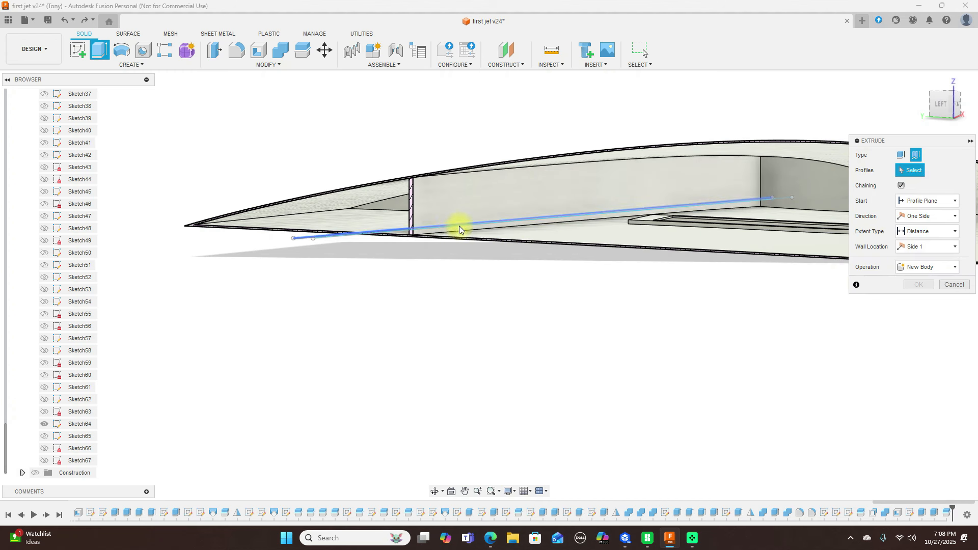
{"action": "left_click", "coordinate": [934, 110]}
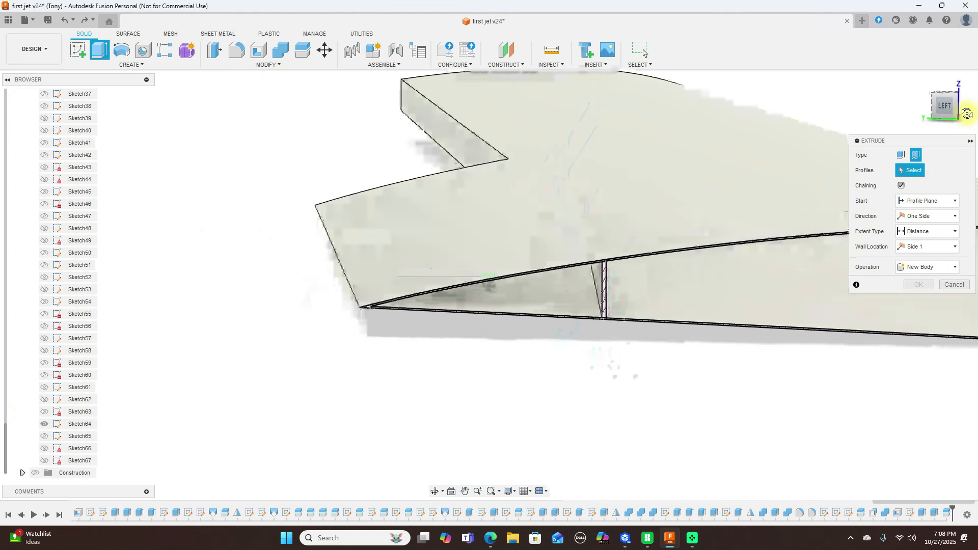
{"action": "left_click", "coordinate": [632, 331]}
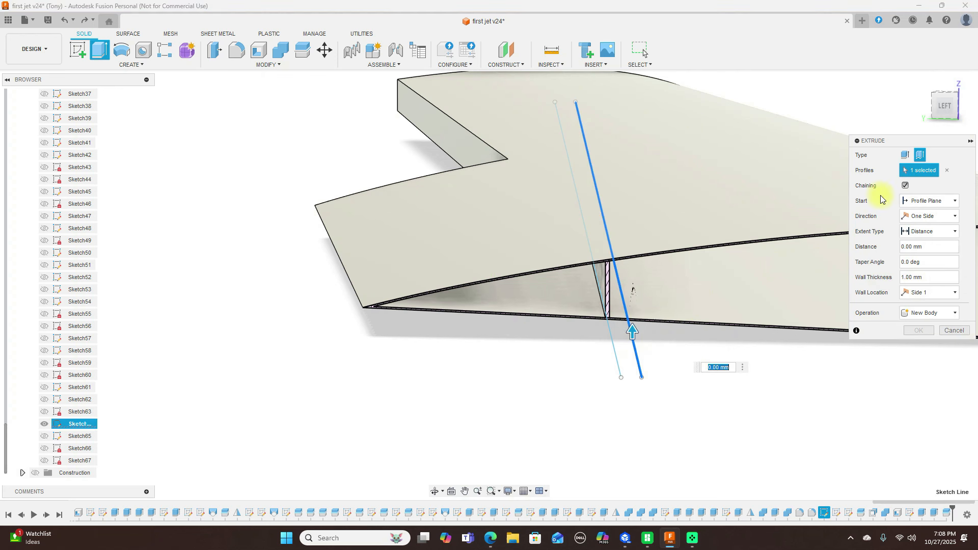
{"action": "left_click", "coordinate": [946, 113]}
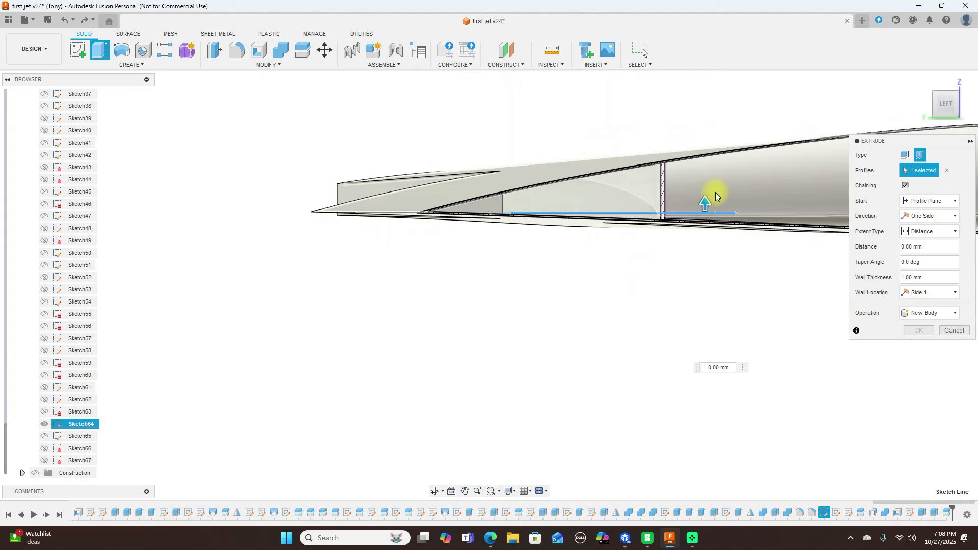
{"action": "left_click_drag", "start_coordinate": [703, 122], "coordinate": [703, 96]}
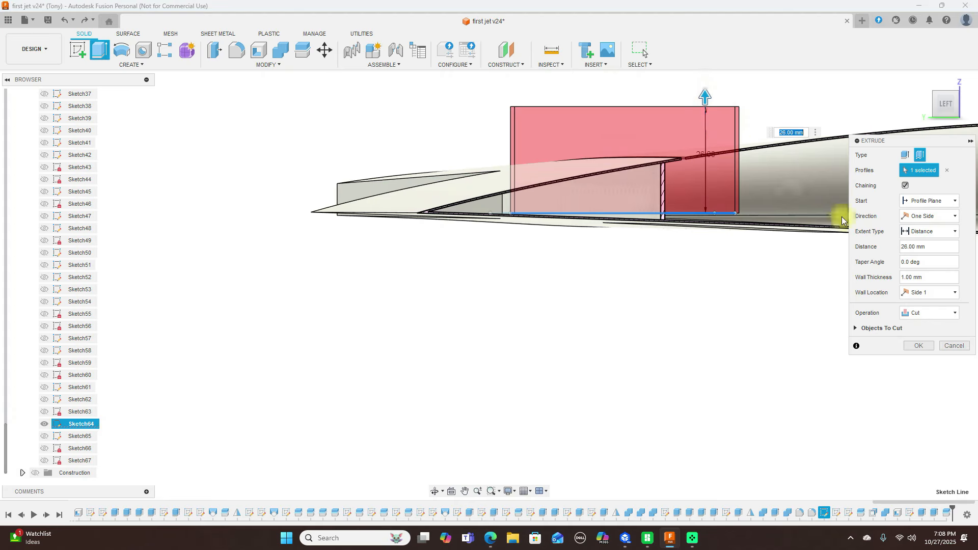
Make the thin extrusion two-sided with 12 mm on side 2 and create it as a new body.
{"action": "left_click", "coordinate": [946, 219]}
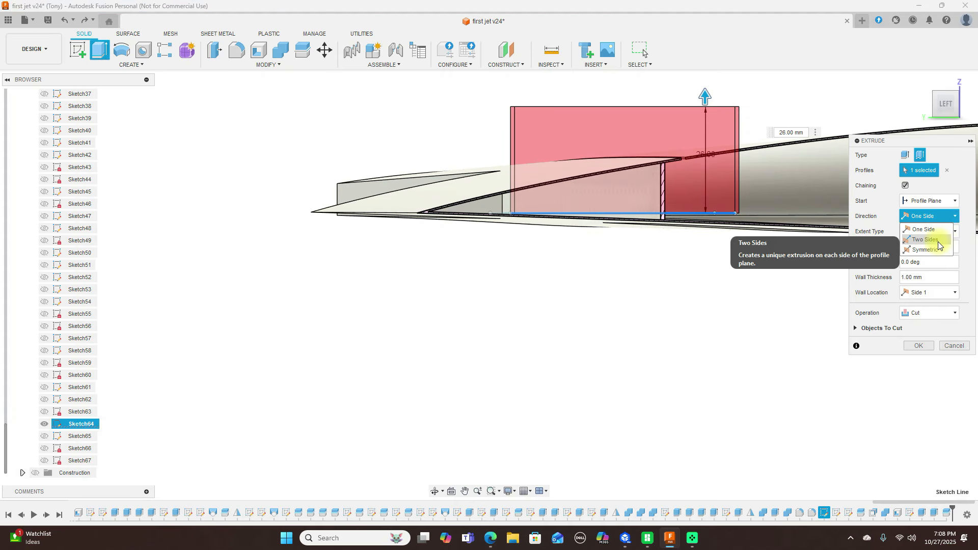
{"action": "left_click", "coordinate": [919, 242]}
{"action": "left_click_drag", "start_coordinate": [707, 225], "coordinate": [706, 273]}
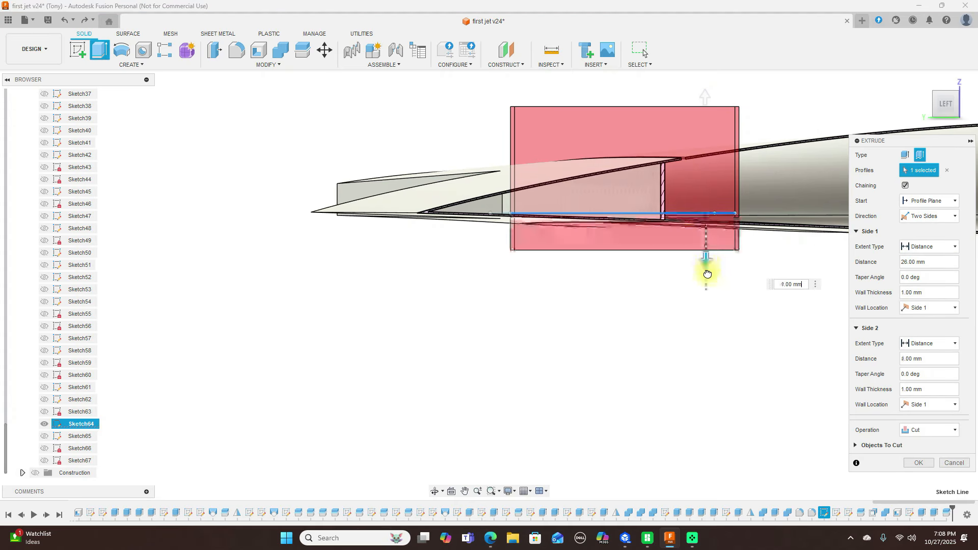
{"action": "left_click", "coordinate": [942, 430]}
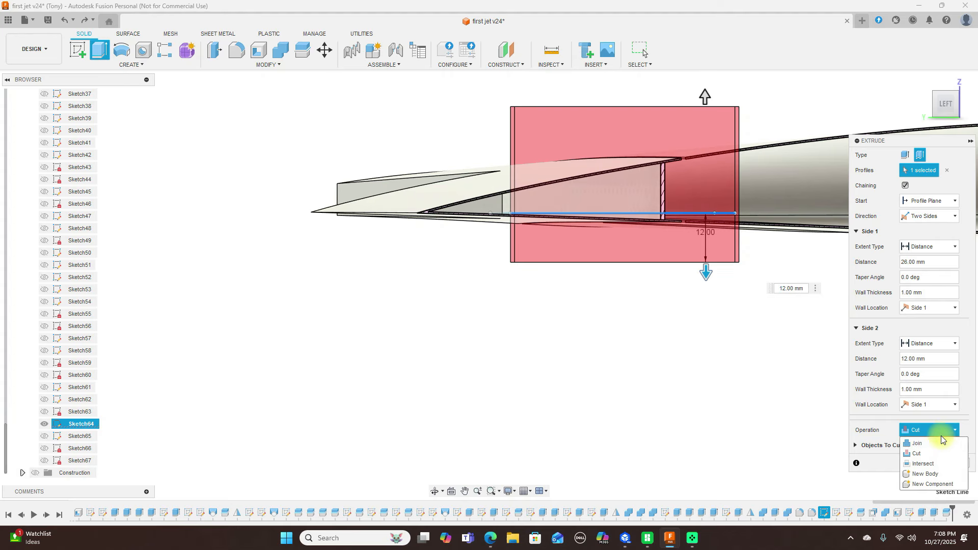
{"action": "left_click", "coordinate": [941, 474]}
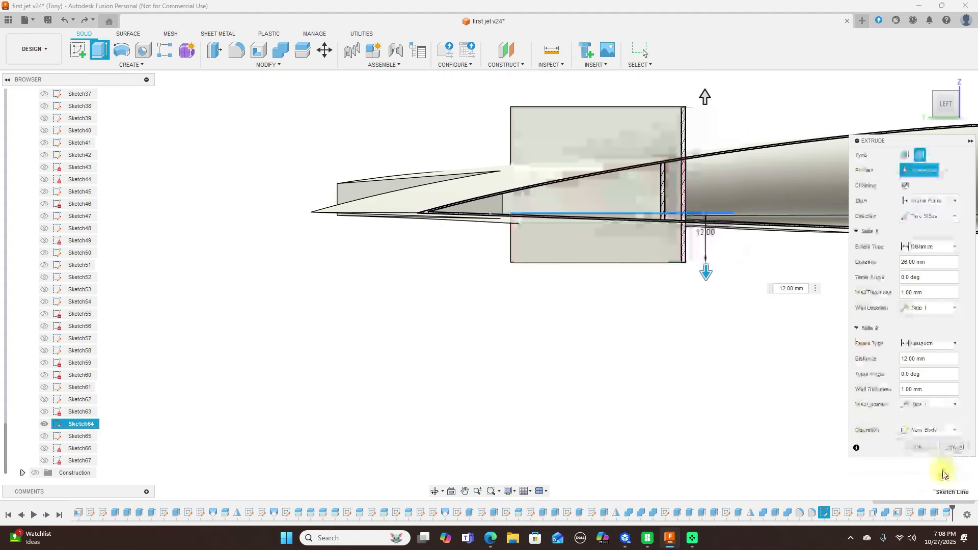
{"action": "left_click", "coordinate": [919, 447]}
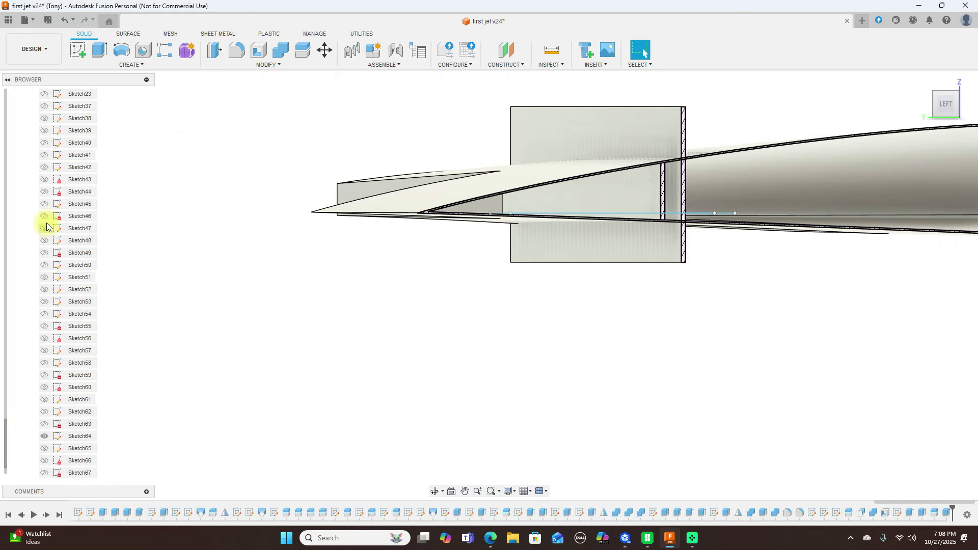
Turn off the section analysis and examine the new spar wall passing through the whole left wing.
{"action": "scroll", "coordinate": [72, 220], "scroll_direction": "up", "scroll_amount": 5}
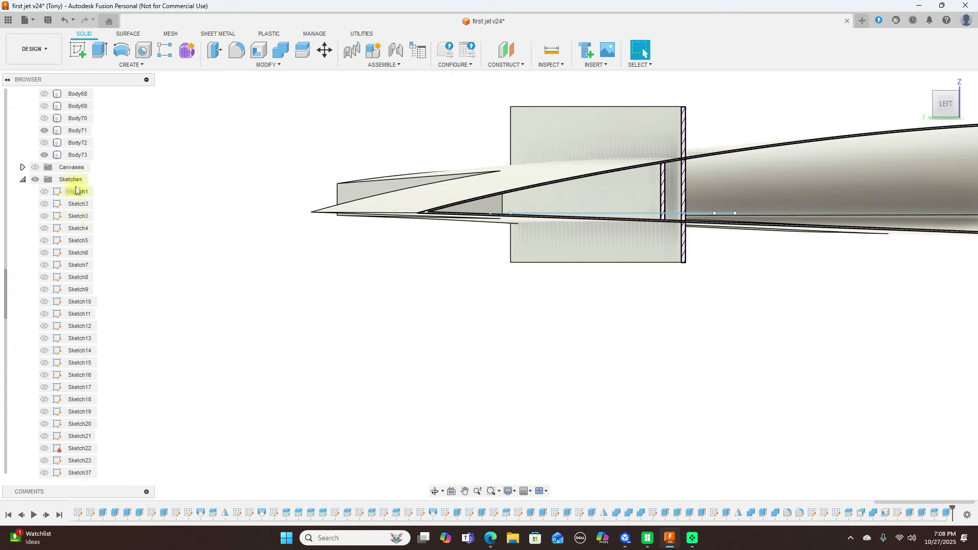
{"action": "scroll", "coordinate": [24, 182], "scroll_direction": "up", "scroll_amount": 12}
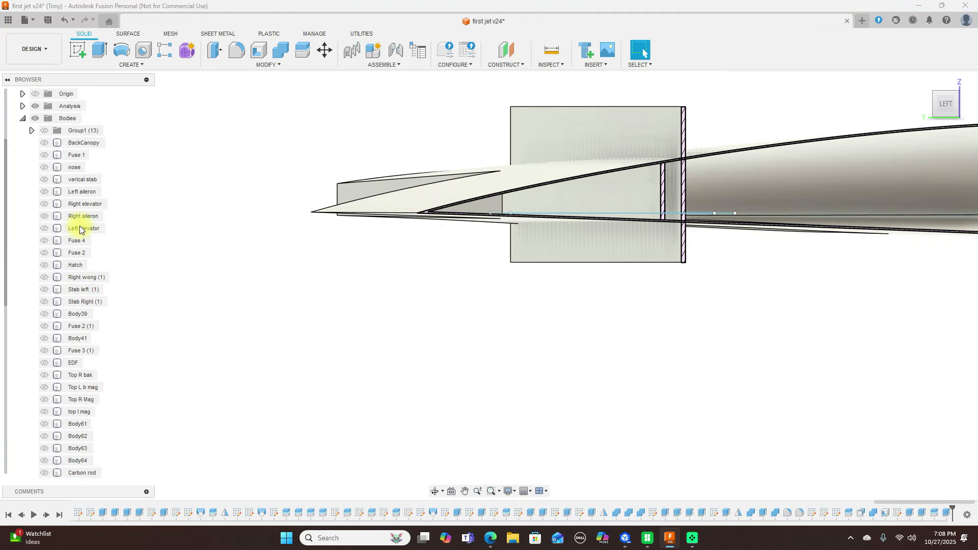
{"action": "left_click", "coordinate": [34, 142]}
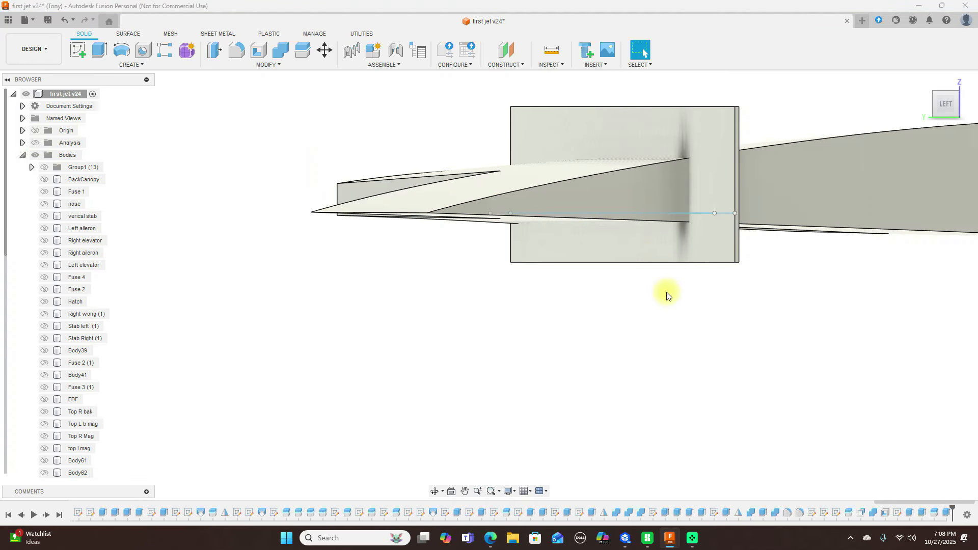
{"action": "scroll", "coordinate": [666, 290], "scroll_direction": "up", "scroll_amount": 1}
{"action": "left_click_drag", "start_coordinate": [958, 94], "coordinate": [677, 156]}
{"action": "scroll", "coordinate": [677, 155], "scroll_direction": "up", "scroll_amount": 3}
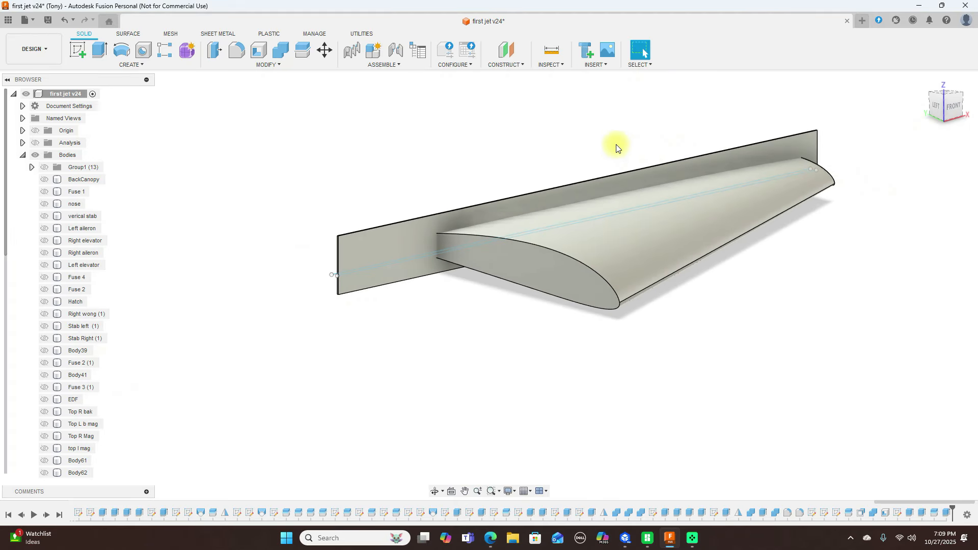
Split the new spar wall body using the left wing as the splitting tool.
{"action": "left_click", "coordinate": [304, 49]}
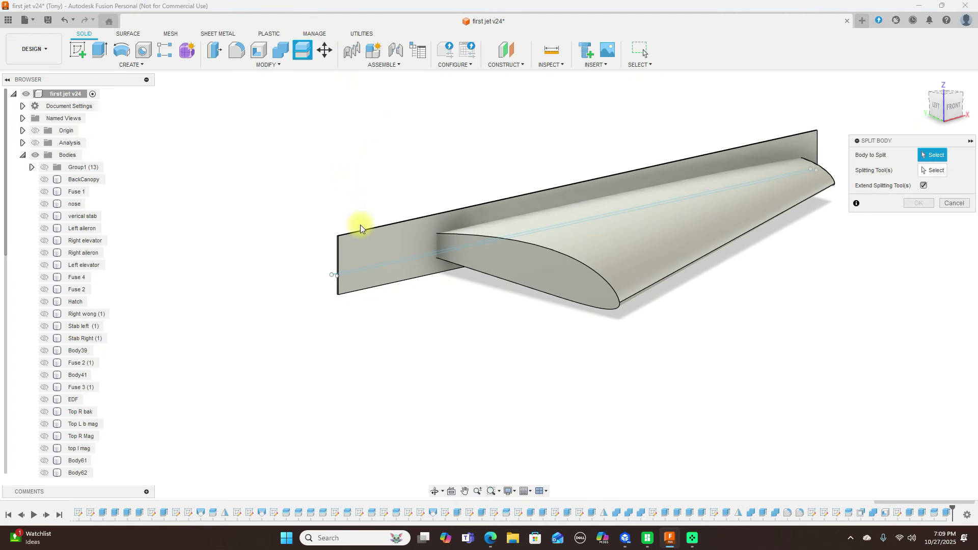
{"action": "left_click", "coordinate": [366, 238]}
{"action": "left_click", "coordinate": [943, 166]}
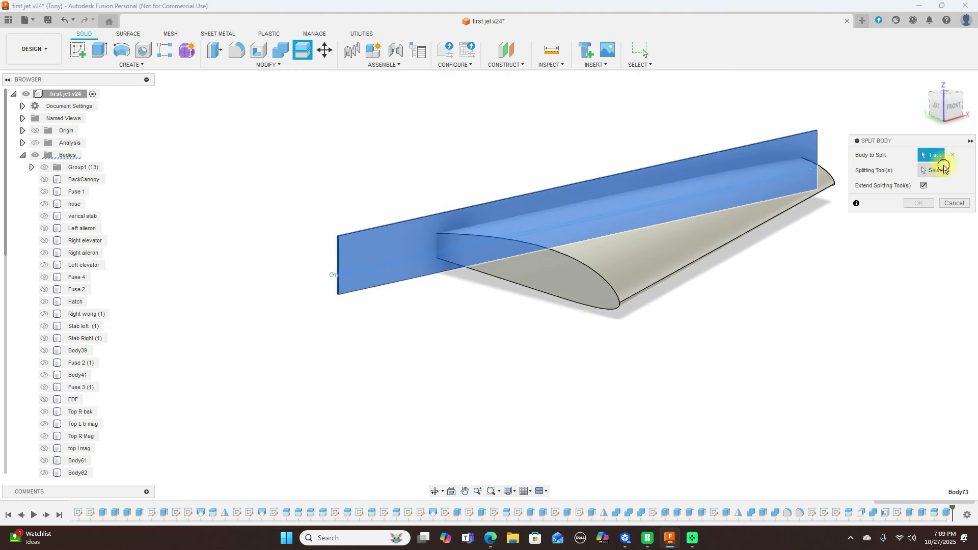
{"action": "left_click", "coordinate": [570, 261]}
{"action": "left_click", "coordinate": [917, 203]}
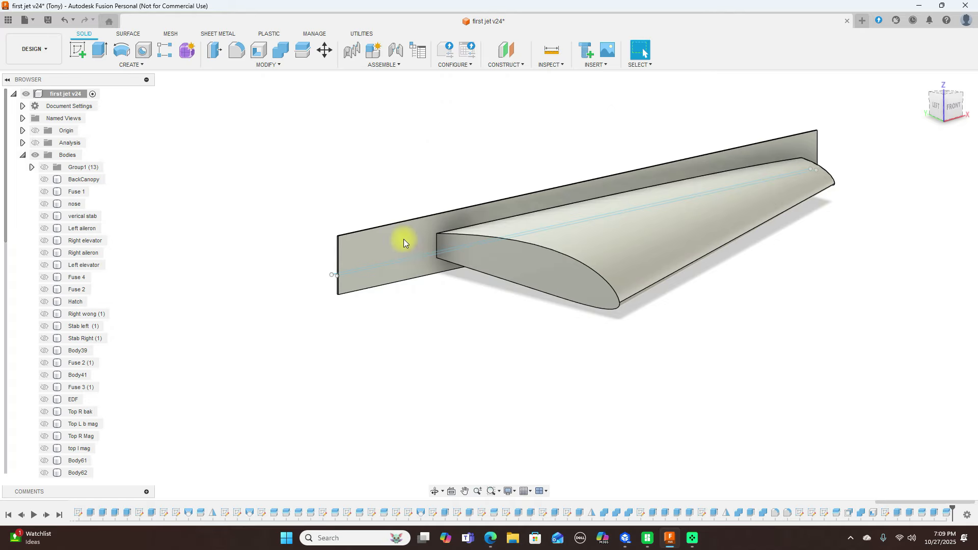
Hide Body75, the part of the split spar wall that lies outside the wing.
{"action": "scroll", "coordinate": [81, 371], "scroll_direction": "down", "scroll_amount": 5}
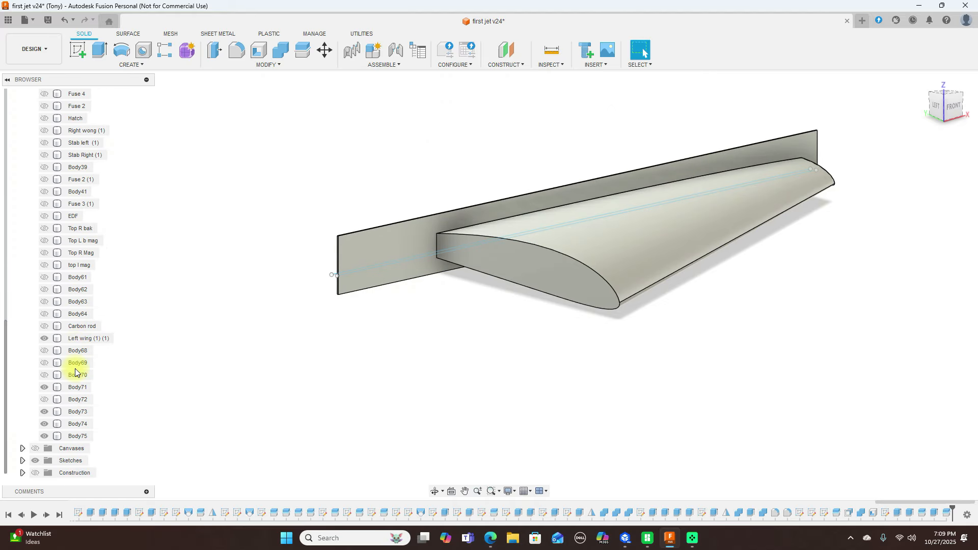
{"action": "left_click", "coordinate": [352, 258]}
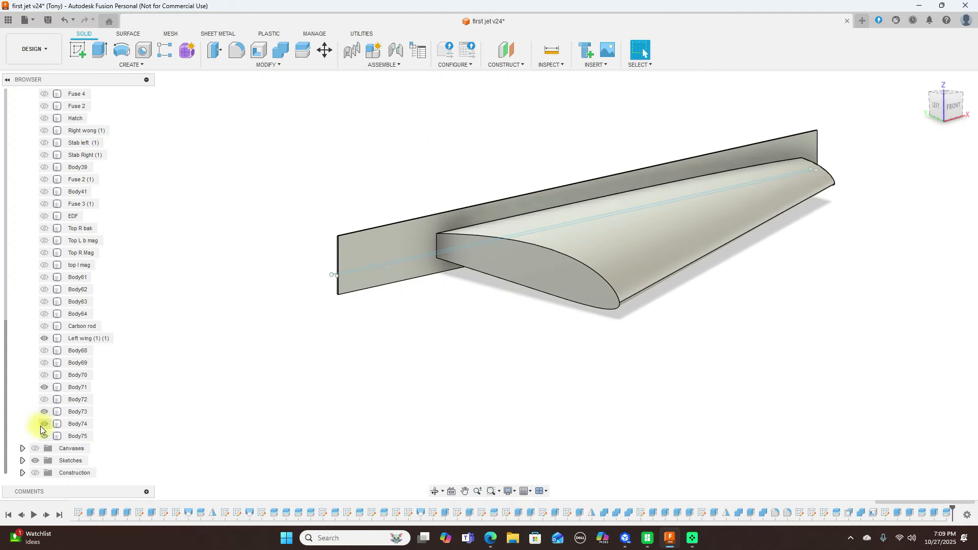
{"action": "left_click", "coordinate": [44, 436]}
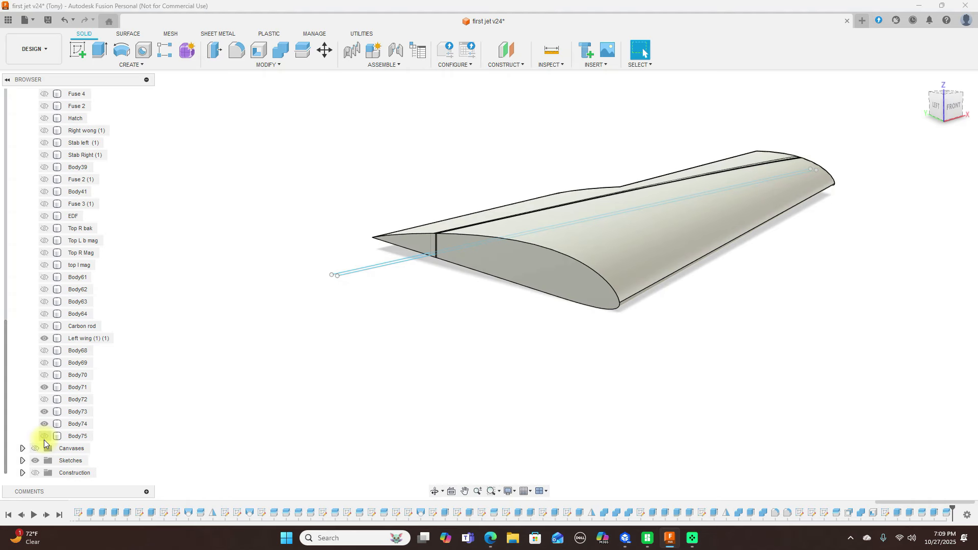
Toggle Body74 to identify the split spar wall pieces, and hide Body73.
{"action": "left_click", "coordinate": [49, 426]}
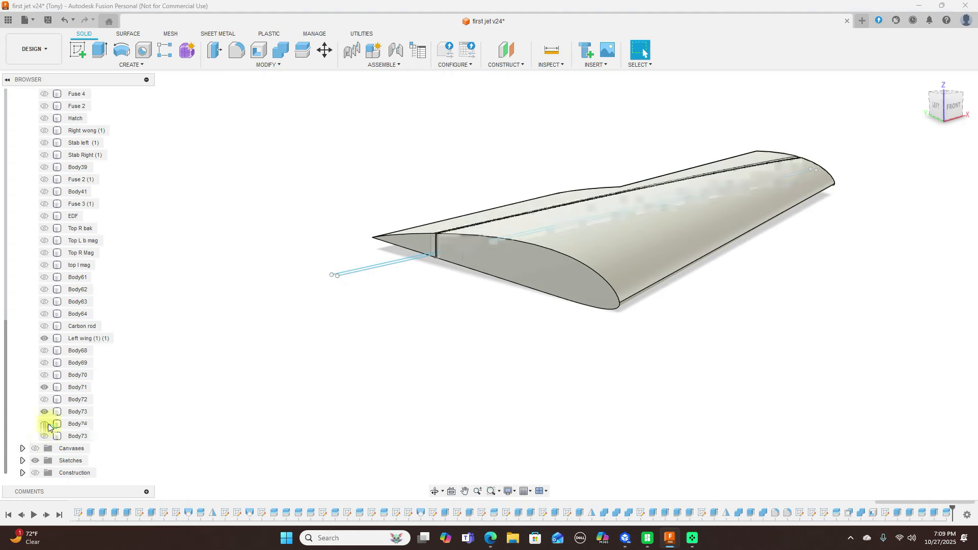
{"action": "left_click", "coordinate": [45, 412]}
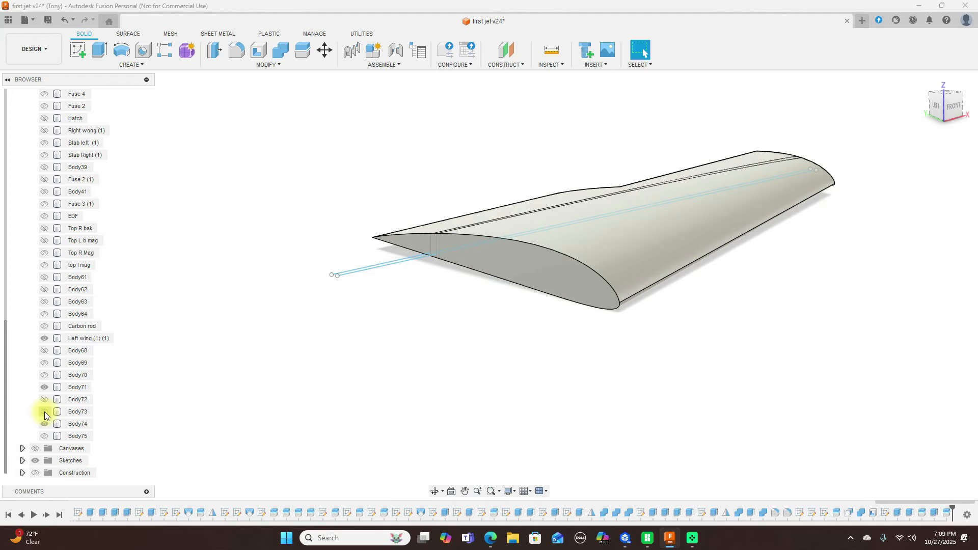
Examine the spar walls inside the left wing from its open end using a temporary section analysis.
{"action": "mouse_move", "coordinate": [954, 113]}
{"action": "left_mouse_down"}
{"action": "mouse_move", "coordinate": [36, 121]}
{"action": "mouse_move", "coordinate": [44, 100]}
{"action": "mouse_move", "coordinate": [40, 113]}
{"action": "mouse_move", "coordinate": [20, 115]}
{"action": "left_mouse_up"}
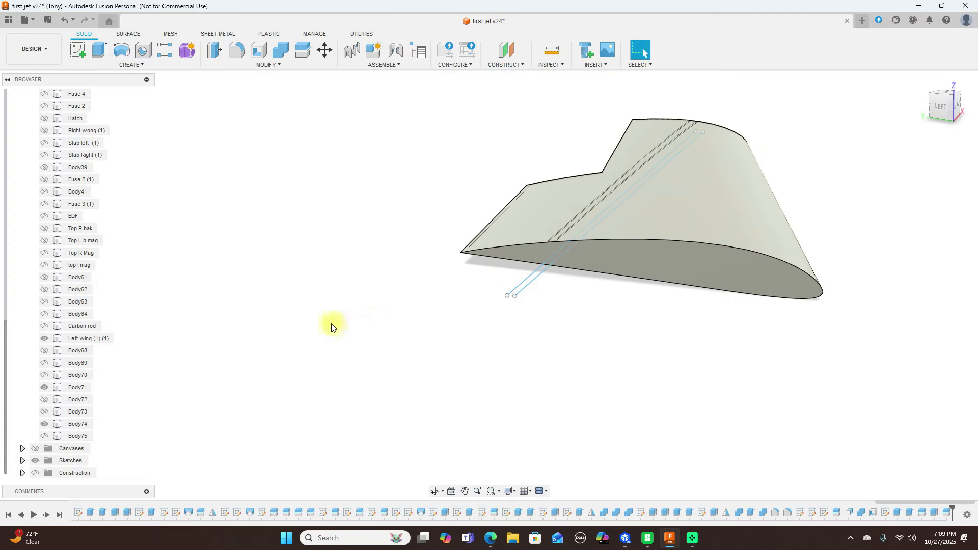
{"action": "left_click", "coordinate": [564, 66]}
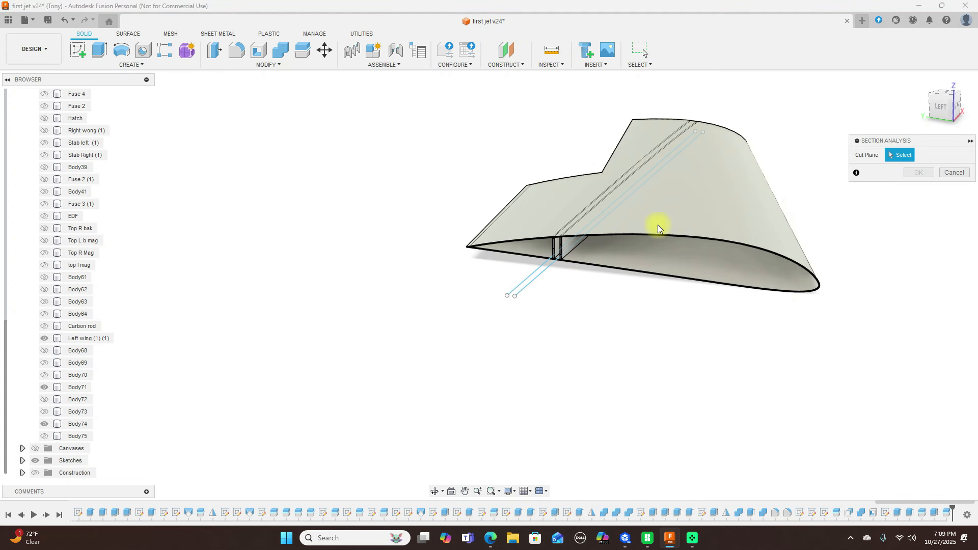
{"action": "scroll", "coordinate": [684, 201], "scroll_direction": "up", "scroll_amount": 5}
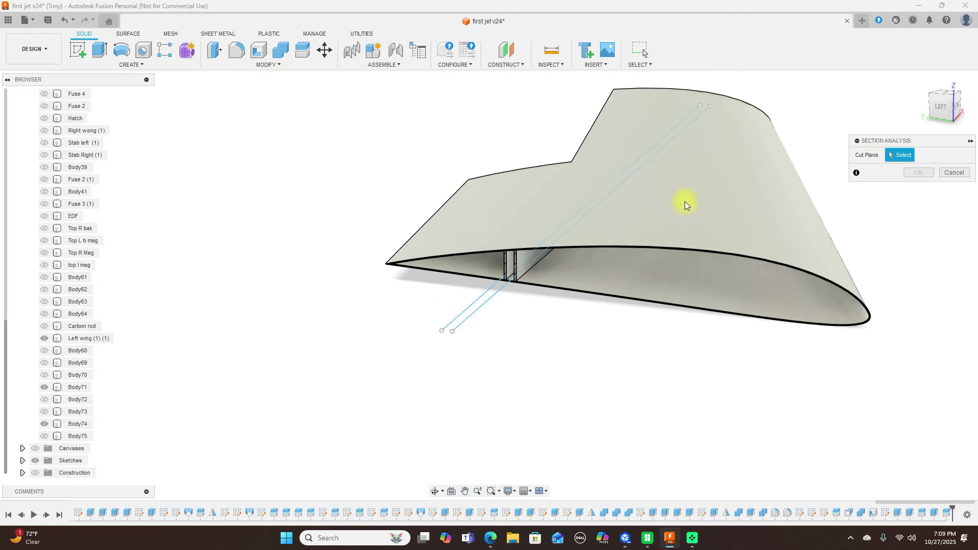
{"action": "scroll", "coordinate": [685, 201], "scroll_direction": "down", "scroll_amount": 3}
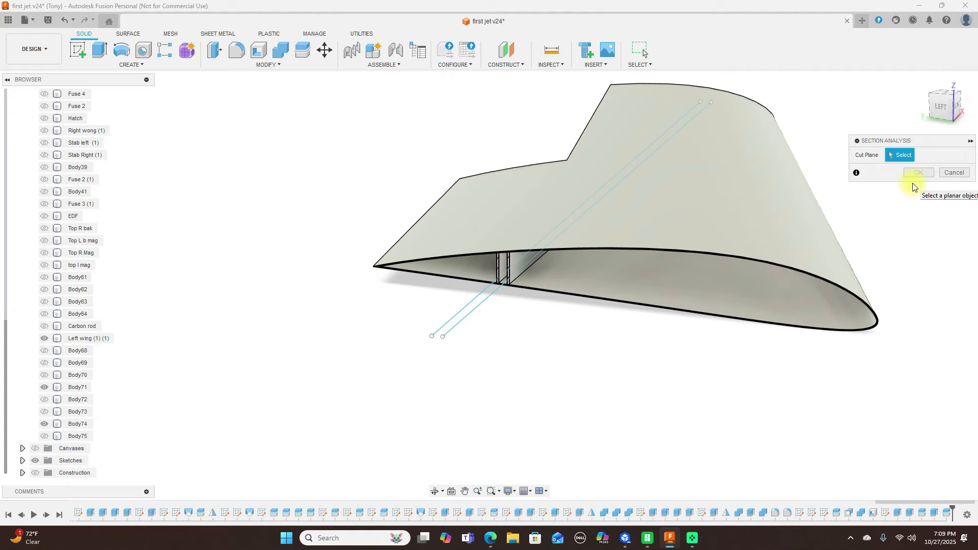
{"action": "left_click", "coordinate": [949, 173]}
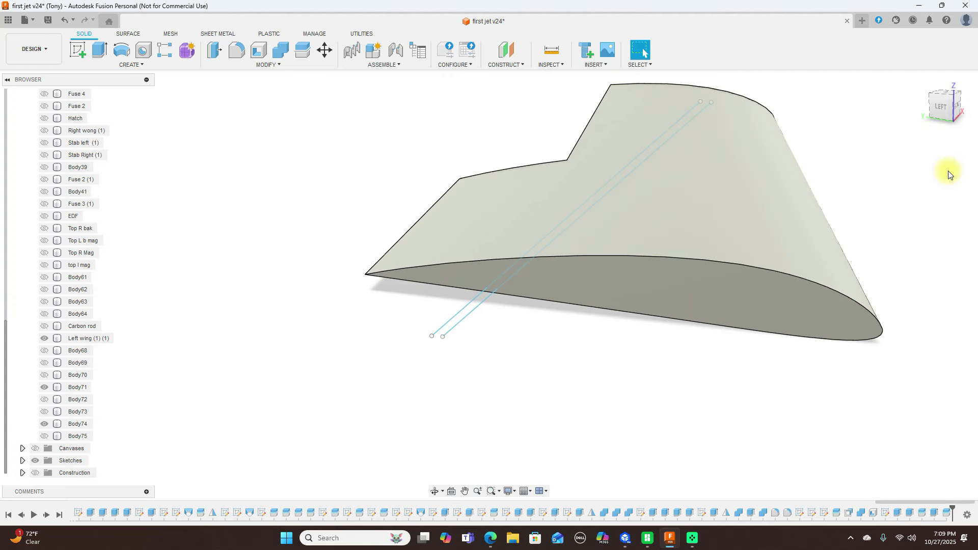
Hide all sketches so the spar lines no longer overlay the left wing.
{"action": "left_click", "coordinate": [508, 197]}
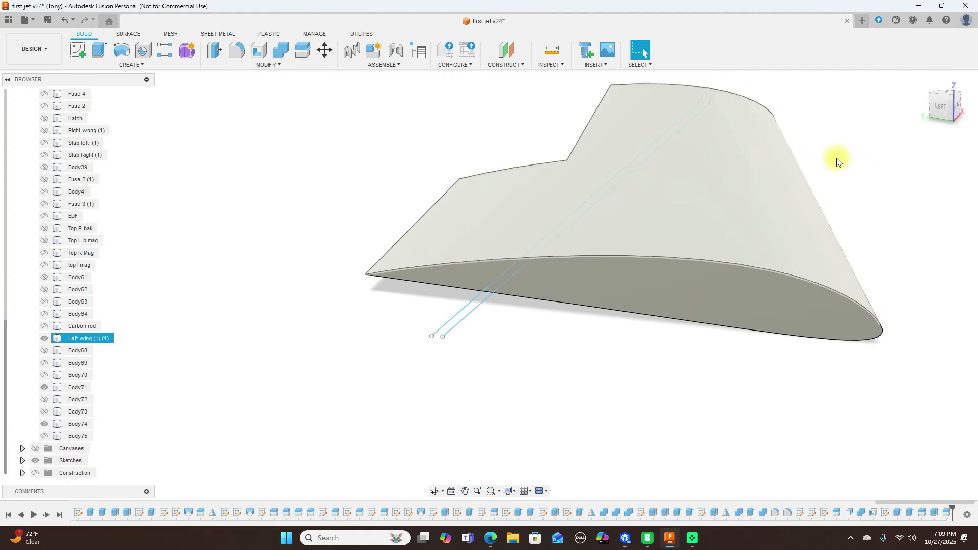
{"action": "left_click", "coordinate": [813, 162]}
{"action": "left_click", "coordinate": [931, 110]}
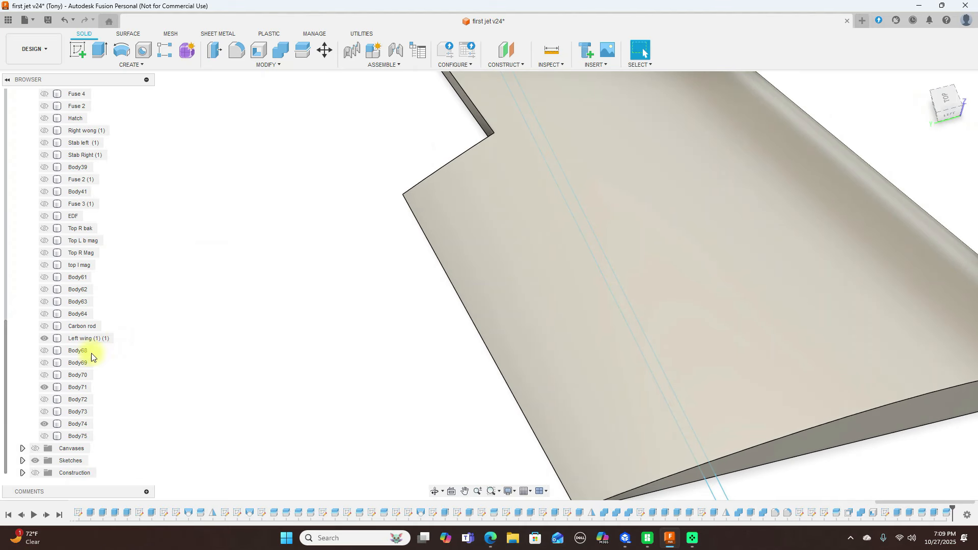
{"action": "left_click", "coordinate": [35, 460]}
{"action": "scroll", "coordinate": [238, 394], "scroll_direction": "down", "scroll_amount": 3}
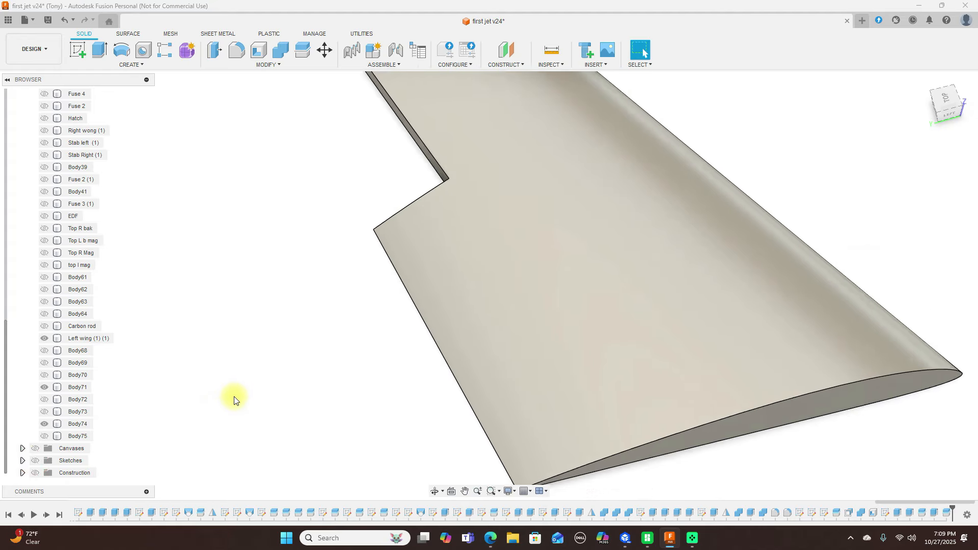
Examine the left wing and the ends of its spar walls from above and from the side.
{"action": "left_click", "coordinate": [943, 100]}
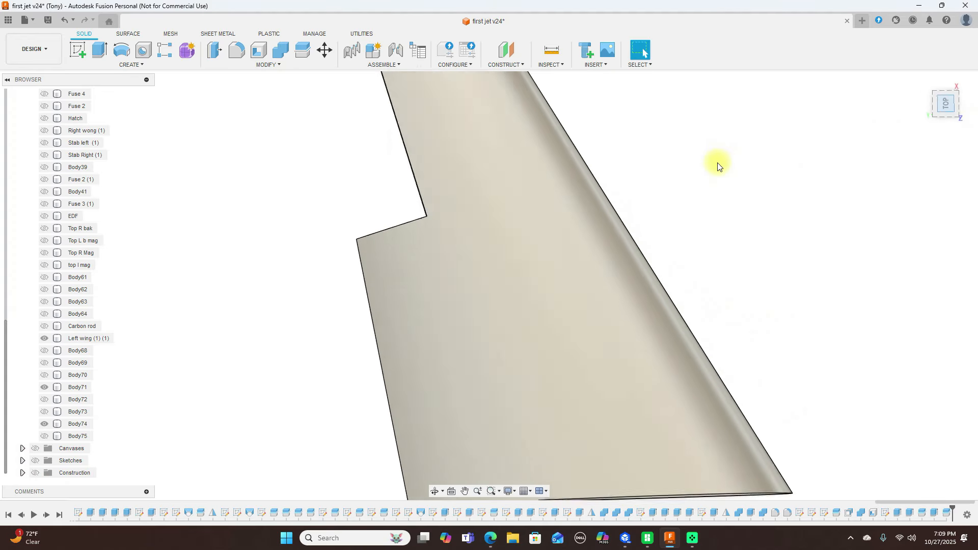
{"action": "scroll", "coordinate": [717, 170], "scroll_direction": "down", "scroll_amount": 3}
{"action": "left_click", "coordinate": [957, 116]}
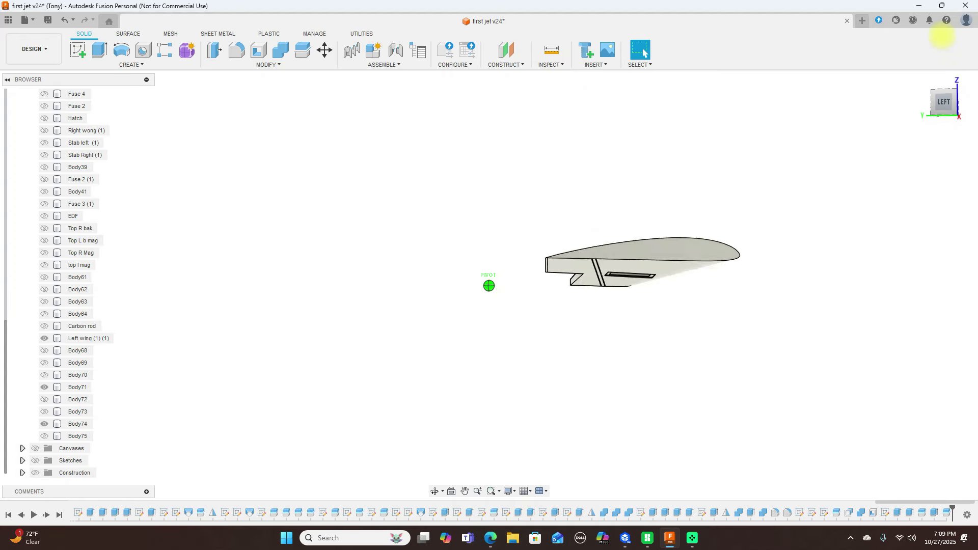
{"action": "left_click", "coordinate": [942, 94]}
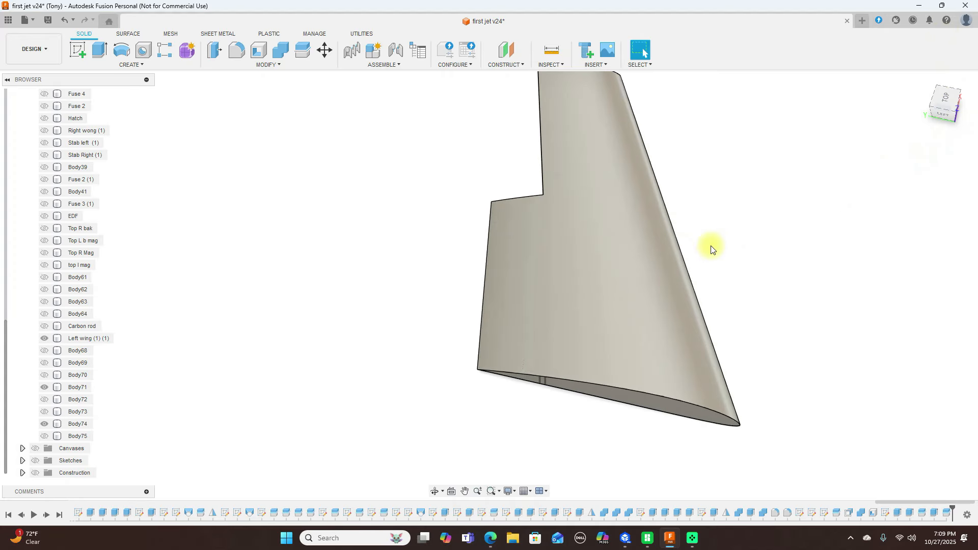
{"action": "scroll", "coordinate": [716, 246], "scroll_direction": "up", "scroll_amount": 2}
{"action": "left_click", "coordinate": [941, 111]}
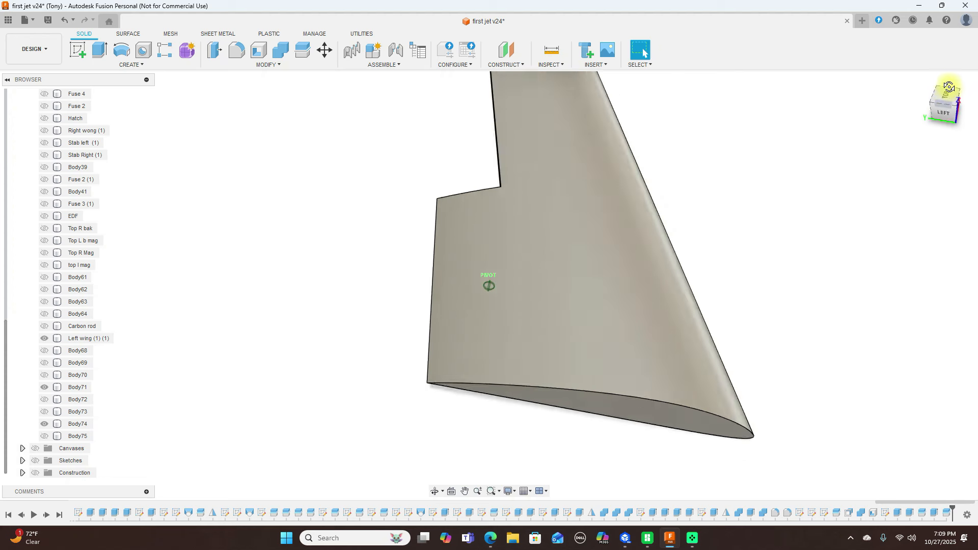
Hide the Left wing (1) (1) body, leaving only the two long spar strips in view.
{"action": "mouse_move", "coordinate": [955, 53]}
{"action": "left_mouse_down"}
{"action": "mouse_move", "coordinate": [951, 124]}
{"action": "mouse_move", "coordinate": [955, 46]}
{"action": "mouse_move", "coordinate": [961, 70]}
{"action": "left_mouse_up"}
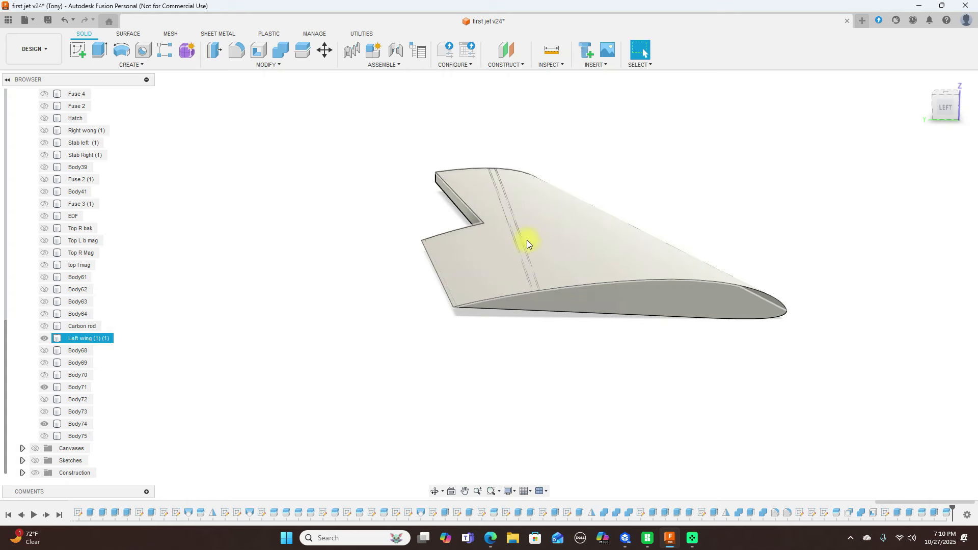
{"action": "left_click", "coordinate": [939, 108]}
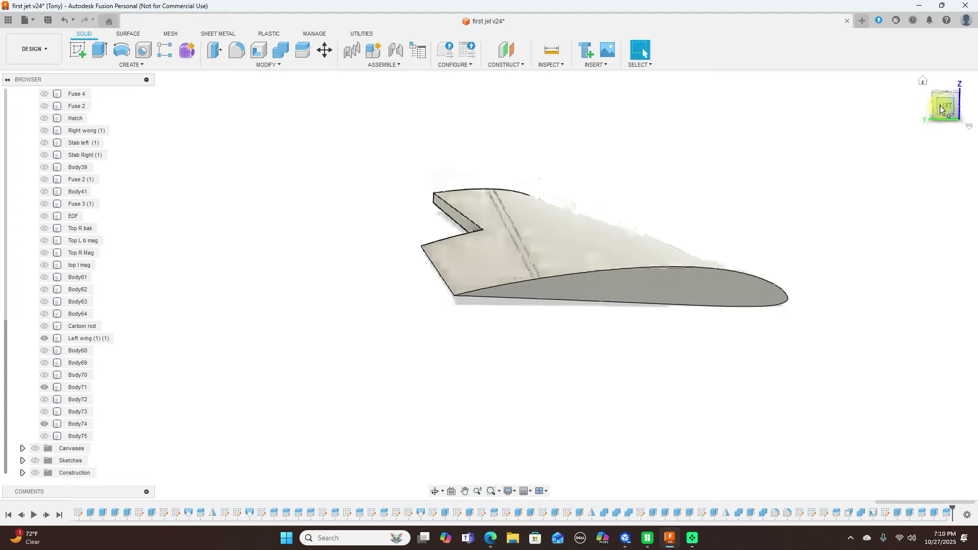
{"action": "mouse_move", "coordinate": [937, 105]}
{"action": "left_mouse_down"}
{"action": "mouse_move", "coordinate": [954, 84]}
{"action": "mouse_move", "coordinate": [18, 116]}
{"action": "mouse_move", "coordinate": [37, 136]}
{"action": "left_mouse_up"}
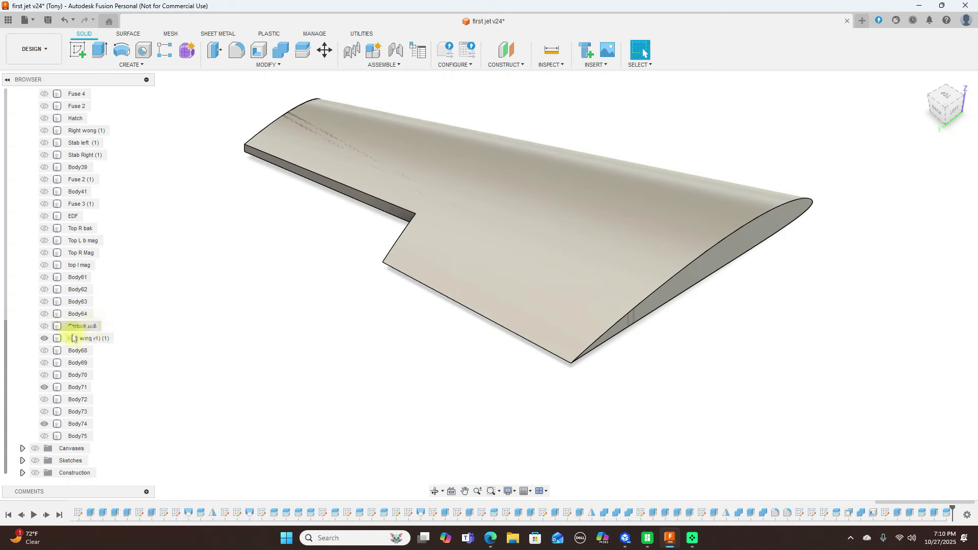
{"action": "left_click", "coordinate": [45, 338]}
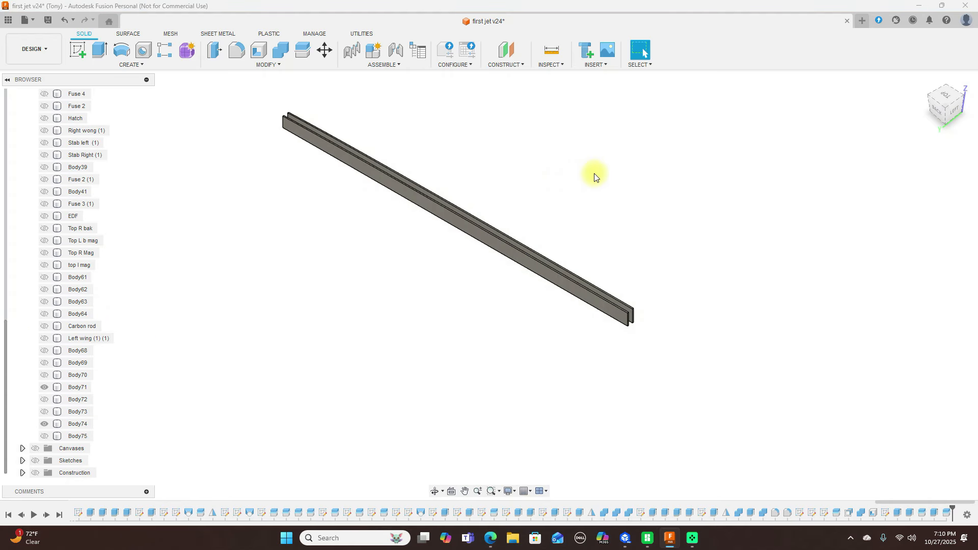
Fillet the long upper edge of the Body71 strip with a constant 0.25 mm radius.
{"action": "scroll", "coordinate": [598, 176], "scroll_direction": "up", "scroll_amount": 2}
{"action": "middle_click_drag", "start_coordinate": [576, 160], "coordinate": [666, 187]}
{"action": "scroll", "coordinate": [680, 190], "scroll_direction": "up", "scroll_amount": 1}
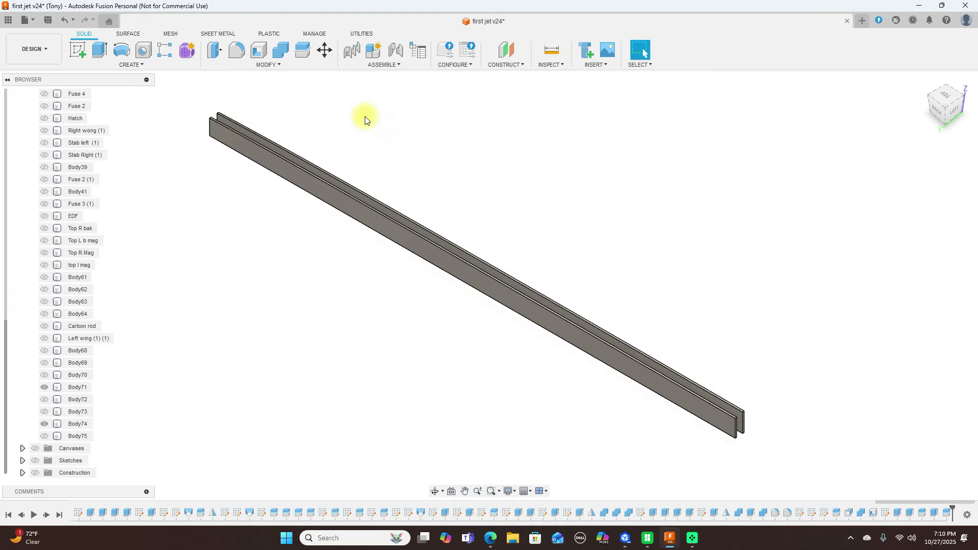
{"action": "left_click", "coordinate": [219, 53]}
{"action": "scroll", "coordinate": [387, 151], "scroll_direction": "up", "scroll_amount": 1}
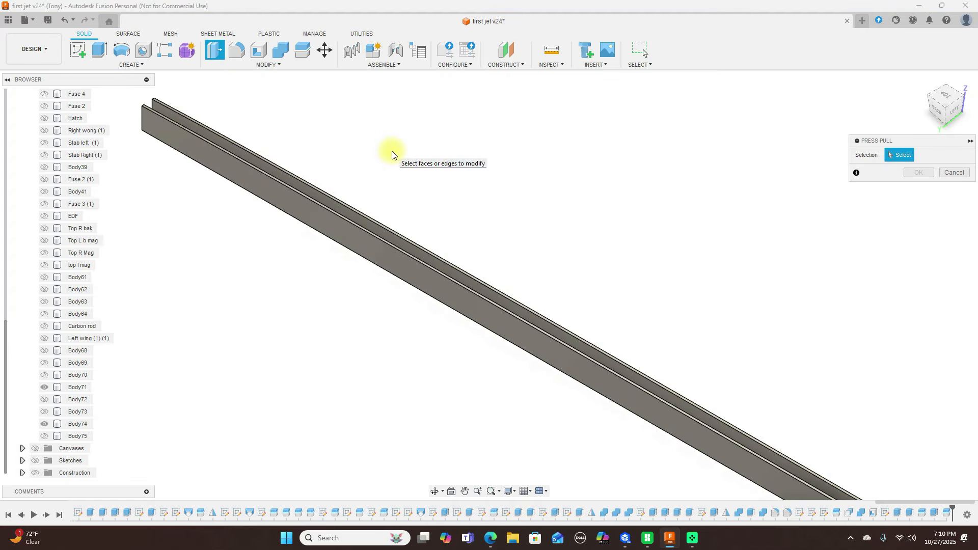
{"action": "left_click", "coordinate": [362, 229]}
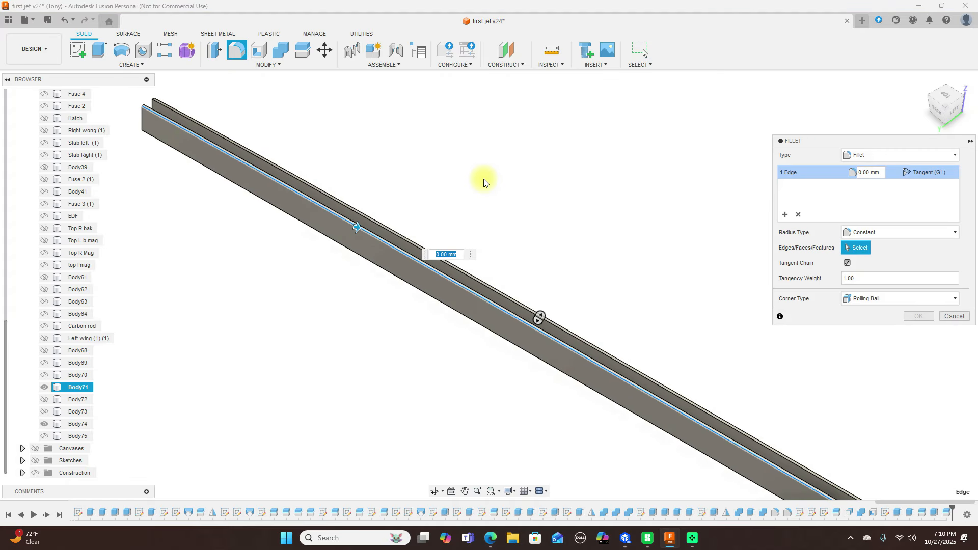
{"action": "left_click", "coordinate": [933, 103]}
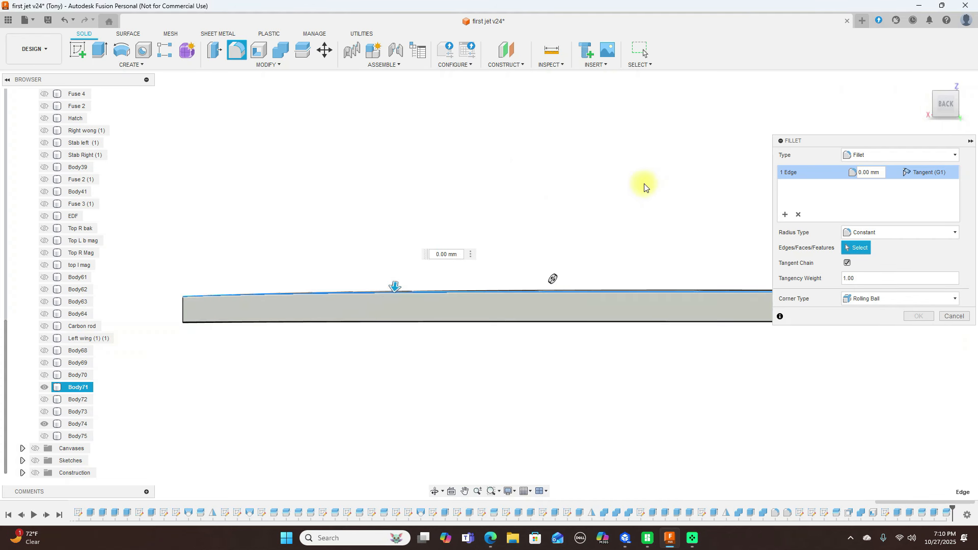
{"action": "left_click_drag", "start_coordinate": [396, 288], "coordinate": [397, 291]}
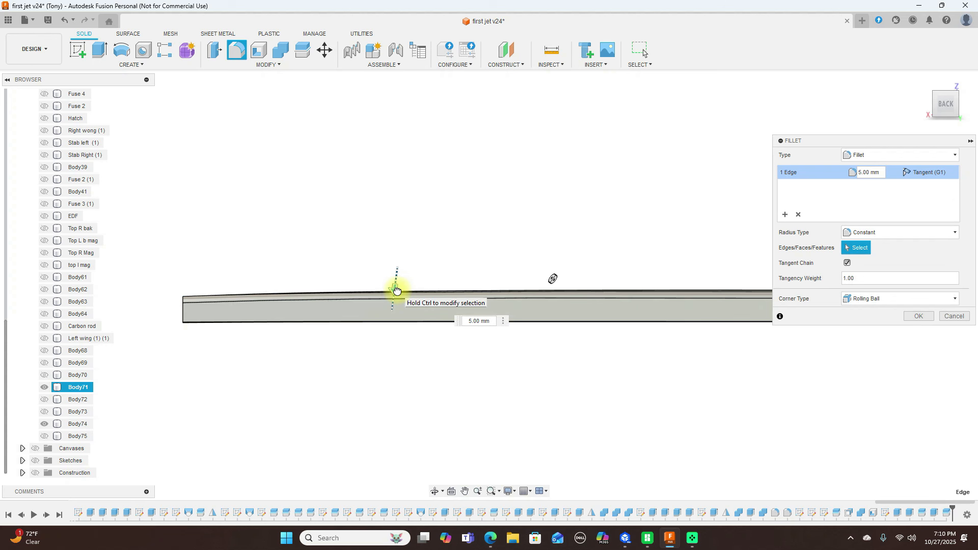
{"action": "left_click_drag", "start_coordinate": [397, 291], "coordinate": [454, 238]}
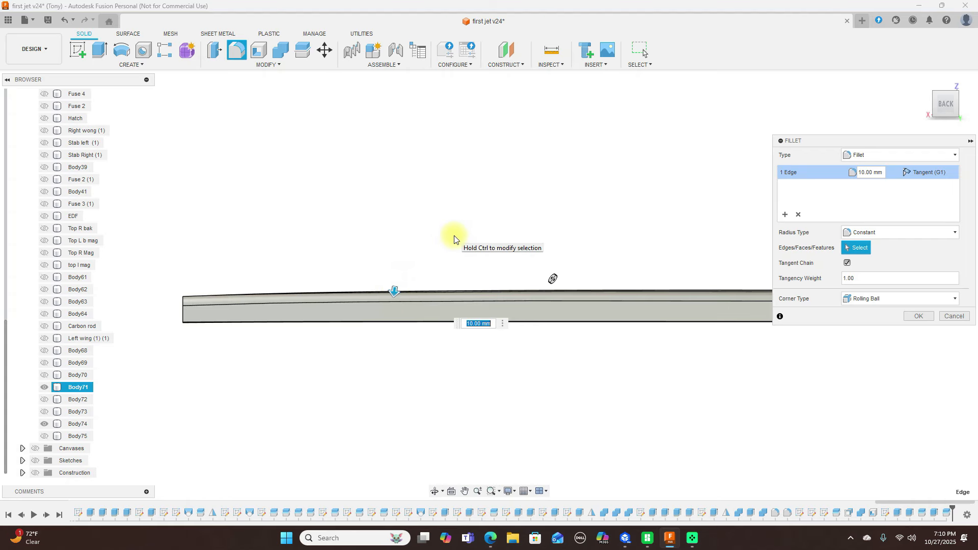
{"action": "key", "text": "BackSpace"}
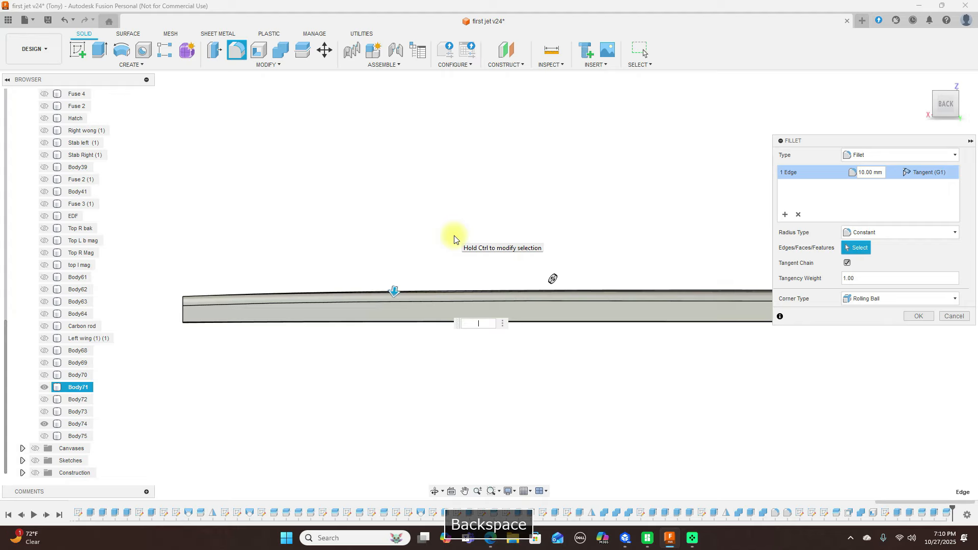
{"action": "type", "text": ".25"}
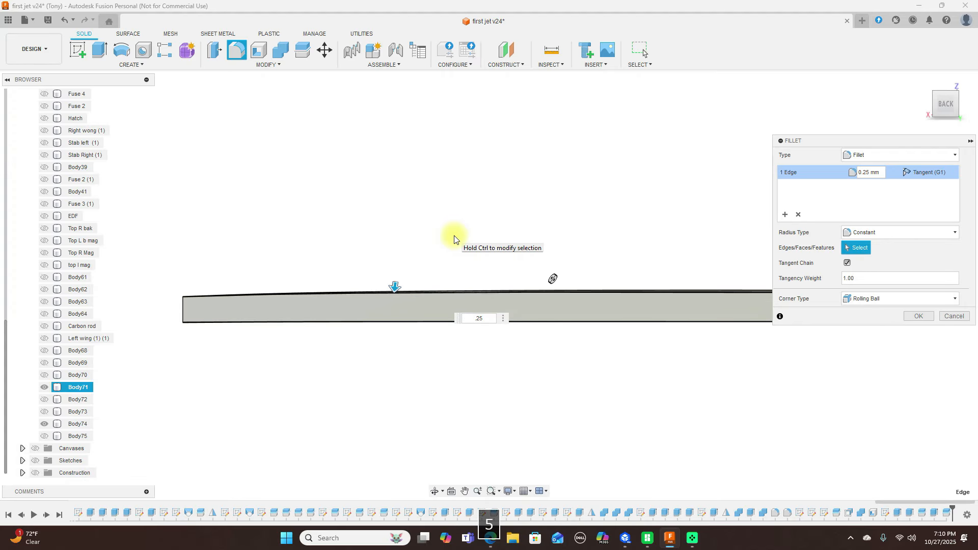
{"action": "left_click", "coordinate": [911, 318]}
Start an Offset Face on the narrow top face of the Body74 strip with a distance of -0.25 mm.
{"action": "left_click_drag", "start_coordinate": [948, 96], "coordinate": [927, 128]}
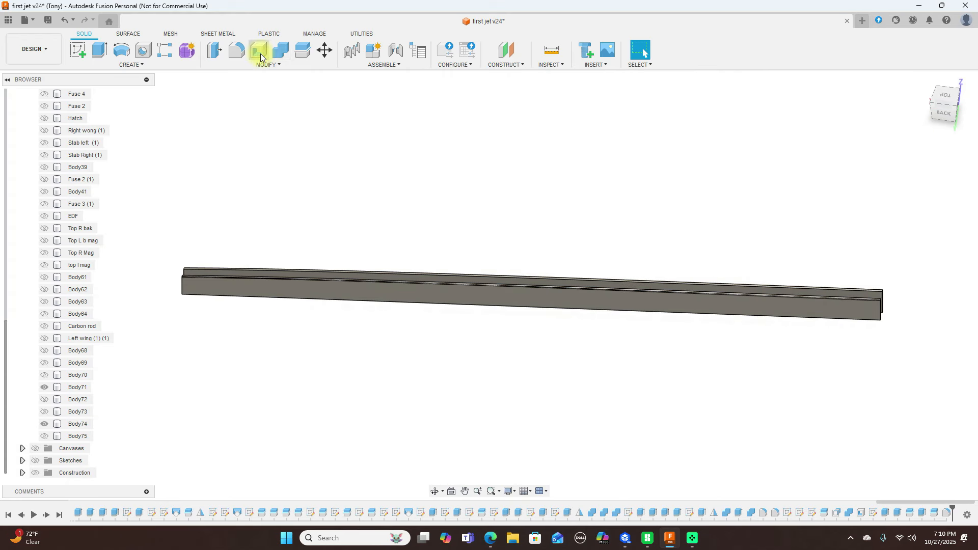
{"action": "left_click", "coordinate": [214, 49]}
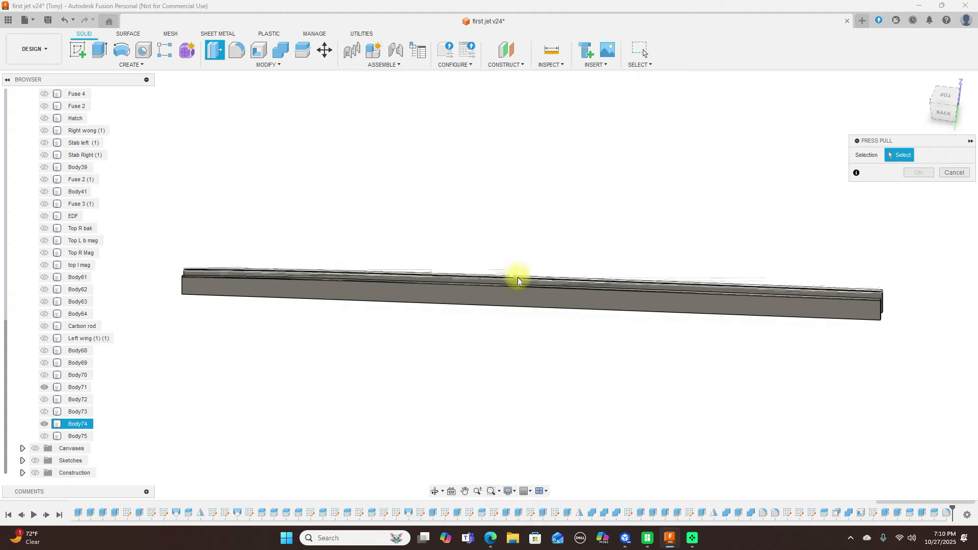
{"action": "scroll", "coordinate": [518, 274], "scroll_direction": "up", "scroll_amount": 3}
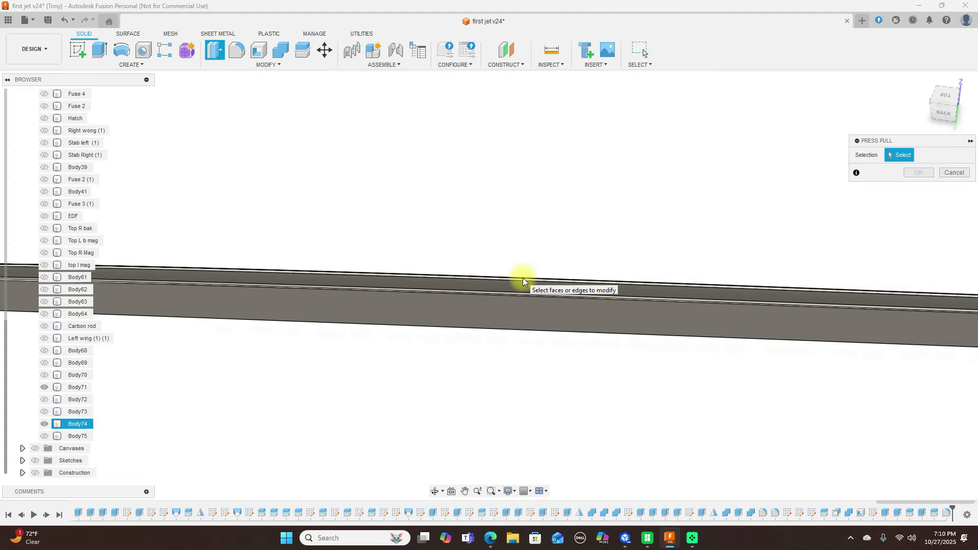
{"action": "scroll", "coordinate": [522, 277], "scroll_direction": "up", "scroll_amount": 2}
{"action": "left_click", "coordinate": [523, 283]}
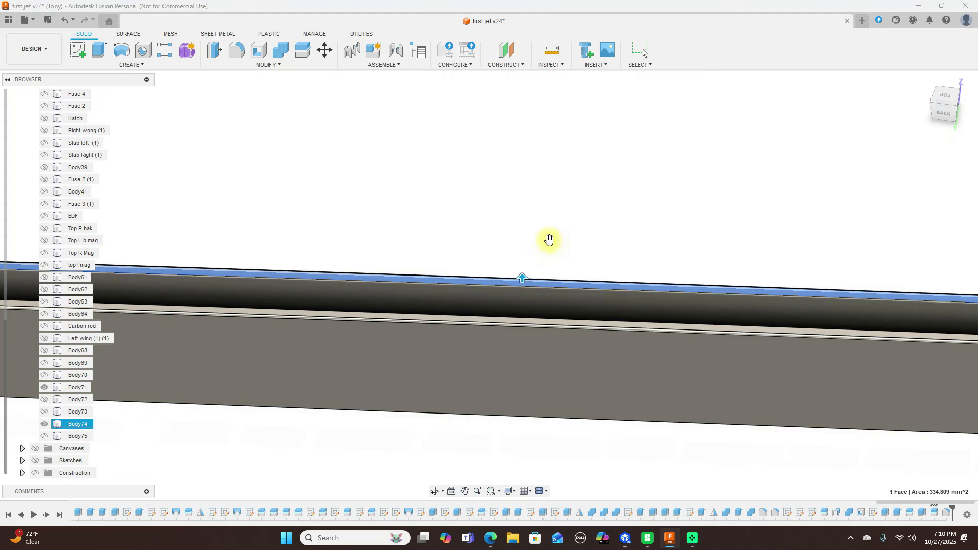
{"action": "left_click_drag", "start_coordinate": [522, 278], "coordinate": [523, 284]}
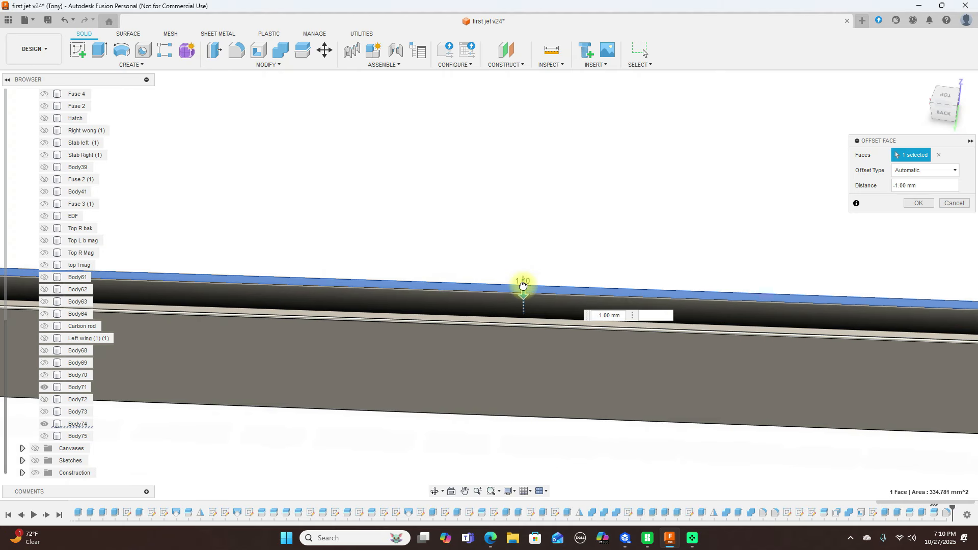
{"action": "type", "text": "-"}
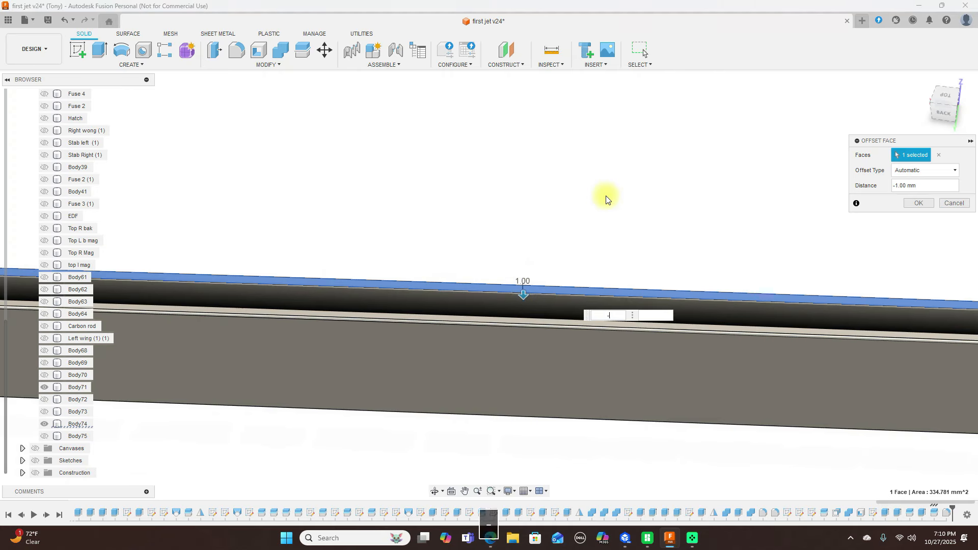
{"action": "type", "text": ".25"}
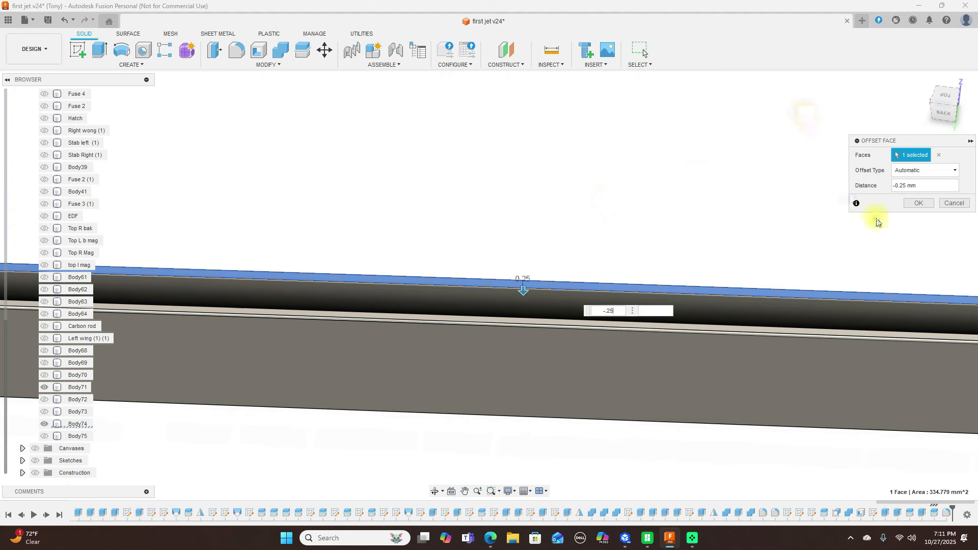
{"action": "left_click", "coordinate": [943, 112]}
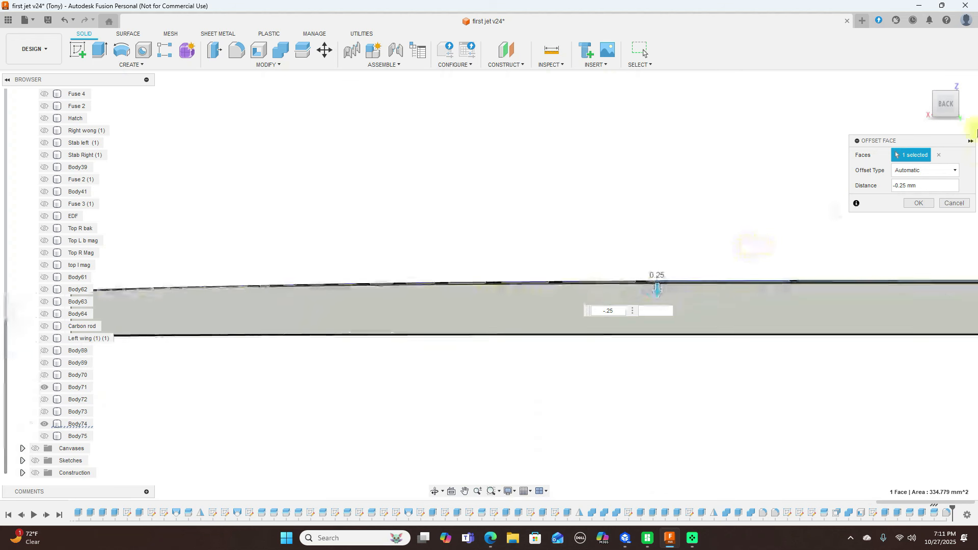
{"action": "left_click_drag", "start_coordinate": [942, 109], "coordinate": [68, 111]}
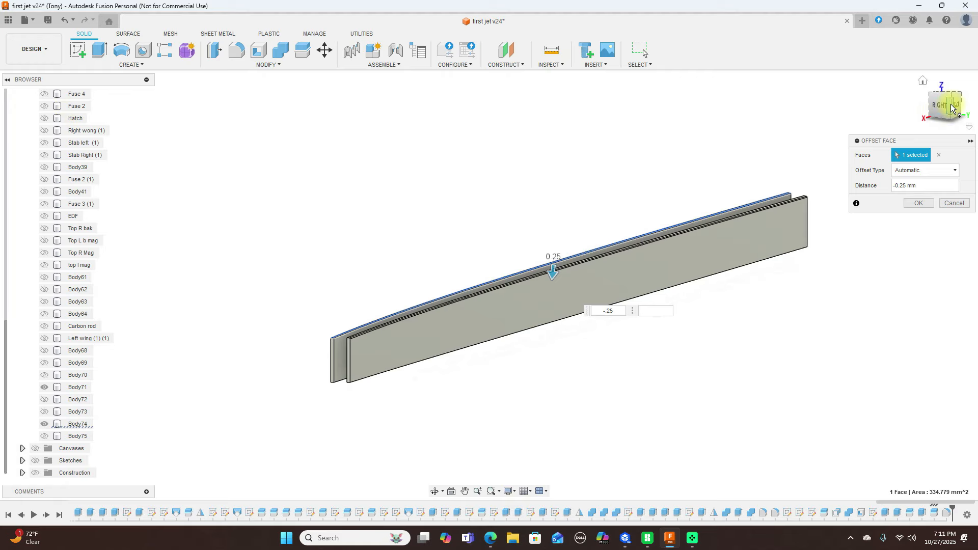
{"action": "left_click_drag", "start_coordinate": [973, 101], "coordinate": [948, 107]}
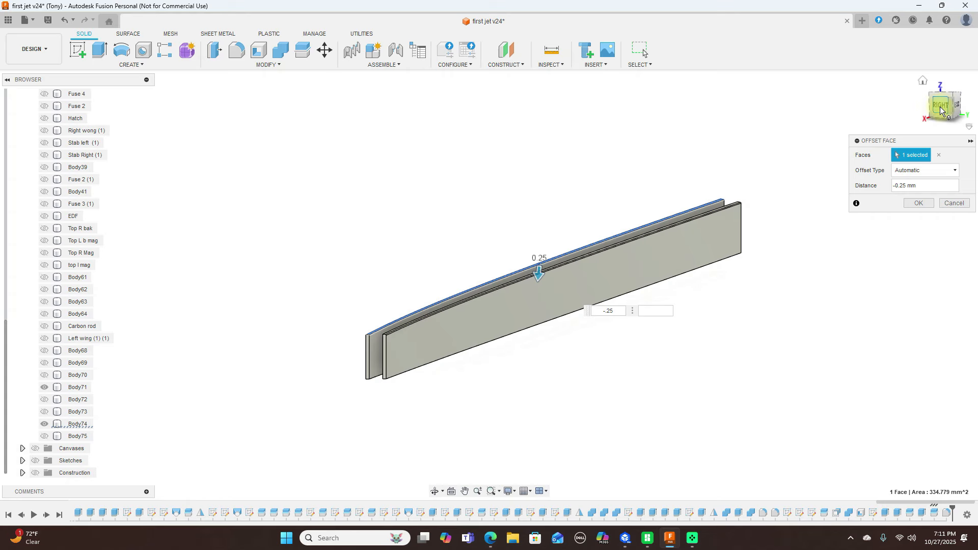
Re-enter the offset distance as -0.25 mm and apply the offset to Body74's top face.
{"action": "left_click", "coordinate": [614, 312]}
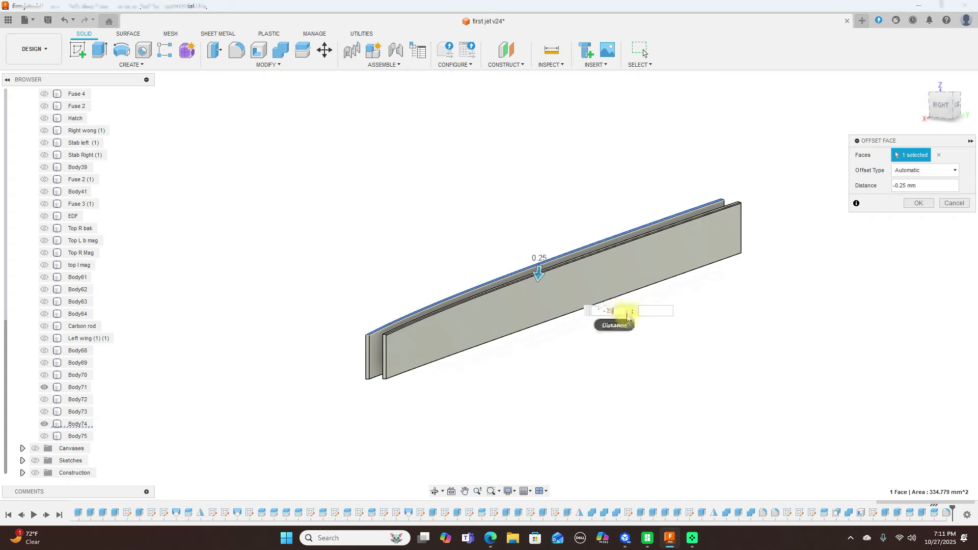
{"action": "key", "text": "BackSpace"}
{"action": "key", "text": "BackSpace"}
{"action": "key", "text": "BackSpace"}
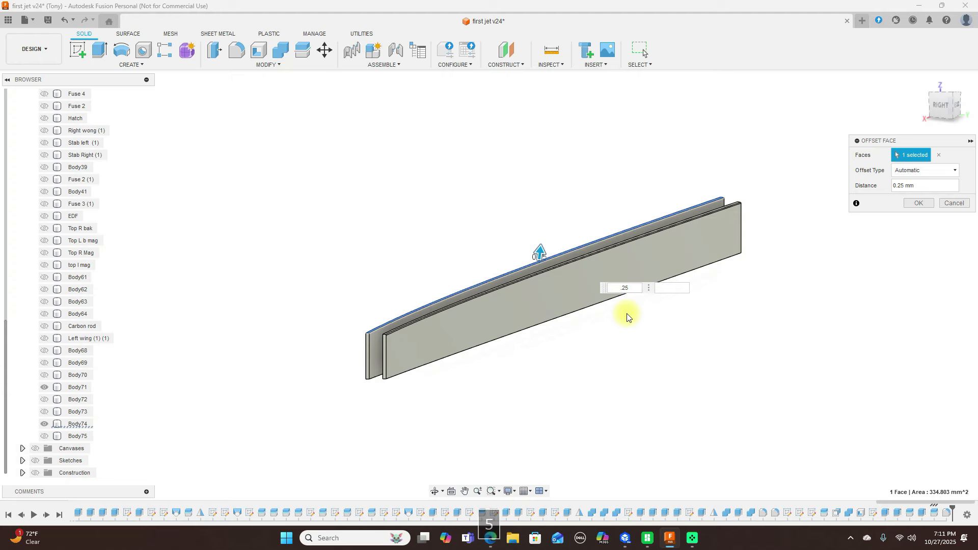
{"action": "key", "text": "BackSpace"}
{"action": "key", "text": "BackSpace"}
{"action": "key", "text": "BackSpace"}
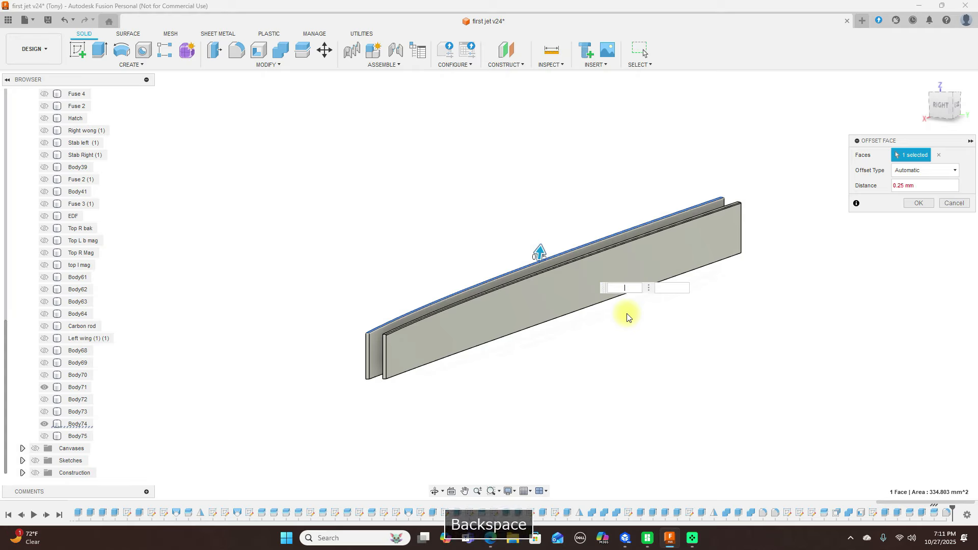
{"action": "type", "text": "-.25"}
{"action": "left_click", "coordinate": [918, 203]}
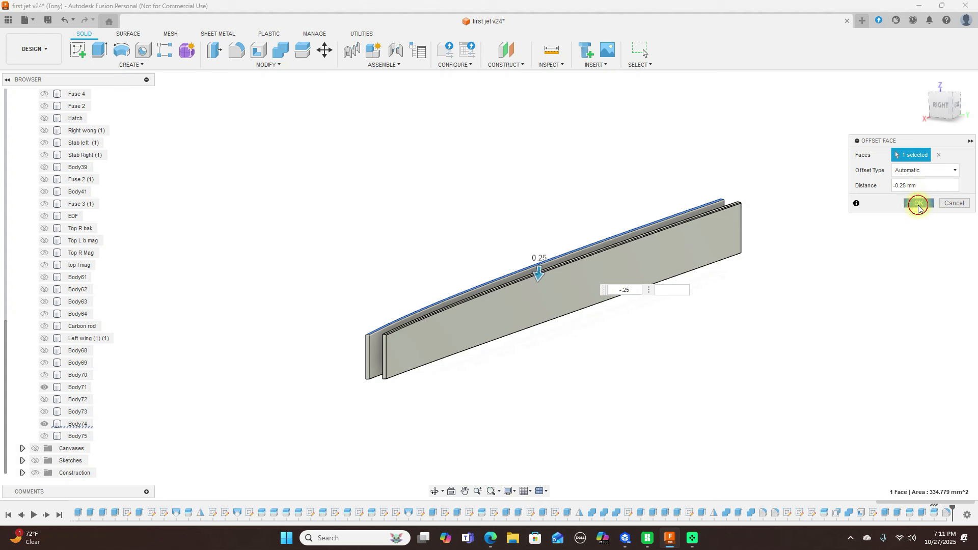
{"action": "left_click_drag", "start_coordinate": [952, 113], "coordinate": [957, 88]}
{"action": "left_click", "coordinate": [219, 49]}
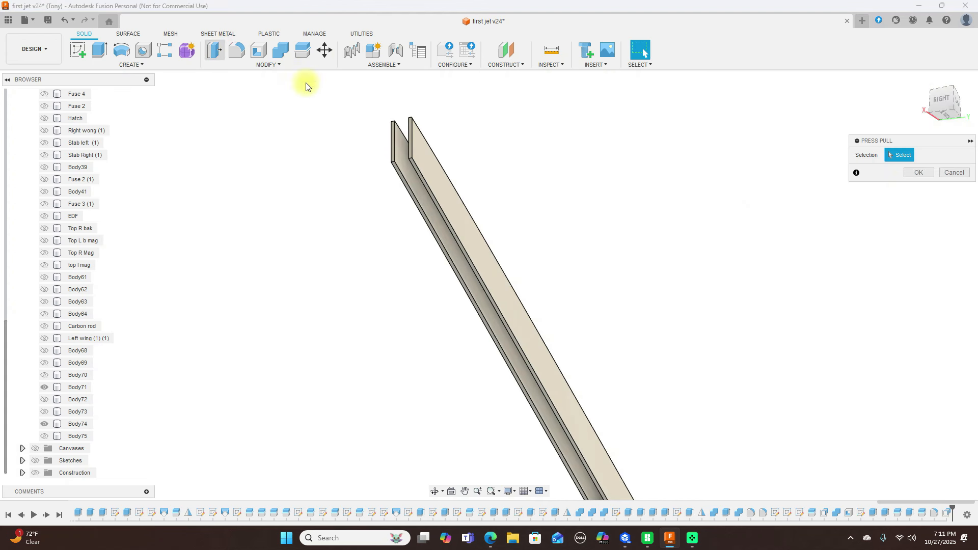
{"action": "scroll", "coordinate": [400, 177], "scroll_direction": "up", "scroll_amount": 2}
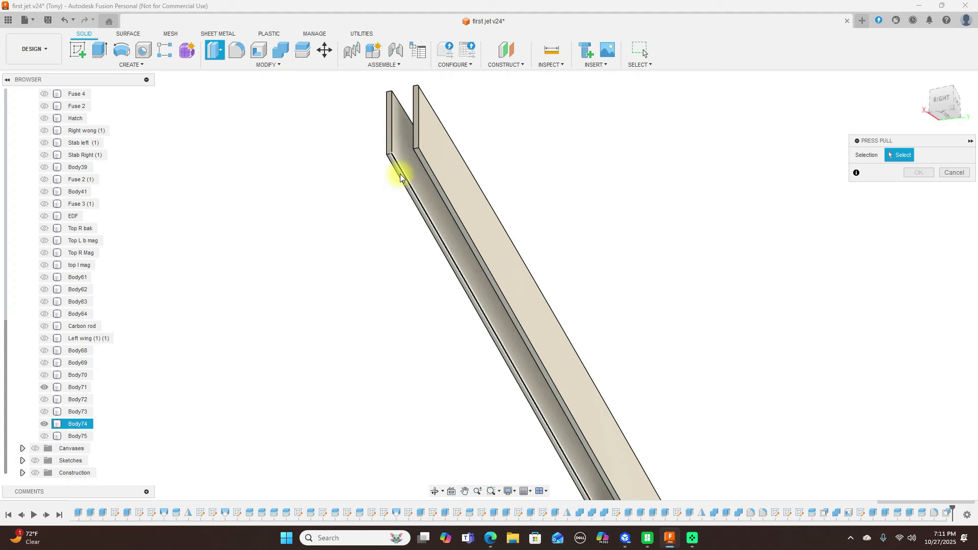
{"action": "left_click", "coordinate": [399, 176]}
{"action": "scroll", "coordinate": [399, 177], "scroll_direction": "up", "scroll_amount": 3}
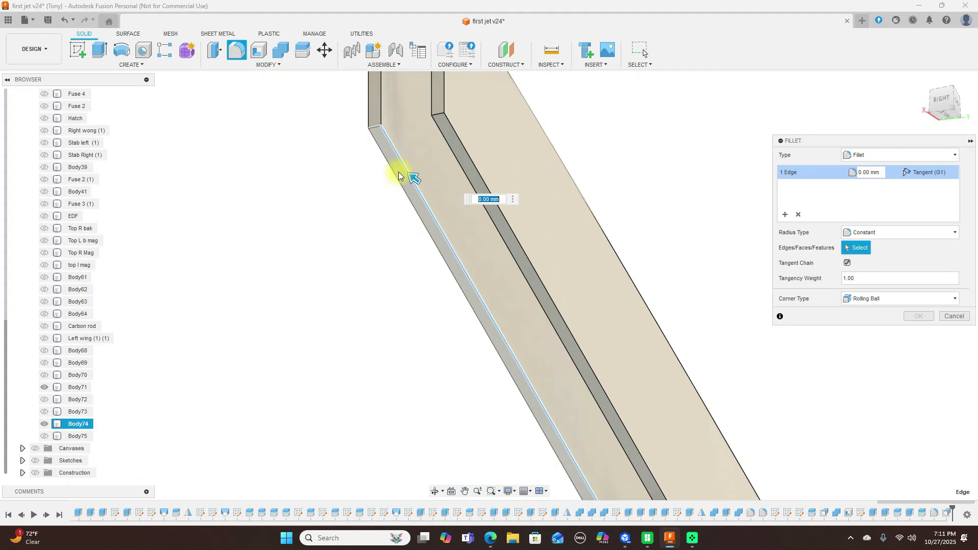
{"action": "left_click", "coordinate": [395, 171]}
{"action": "scroll", "coordinate": [357, 211], "scroll_direction": "down", "scroll_amount": 5}
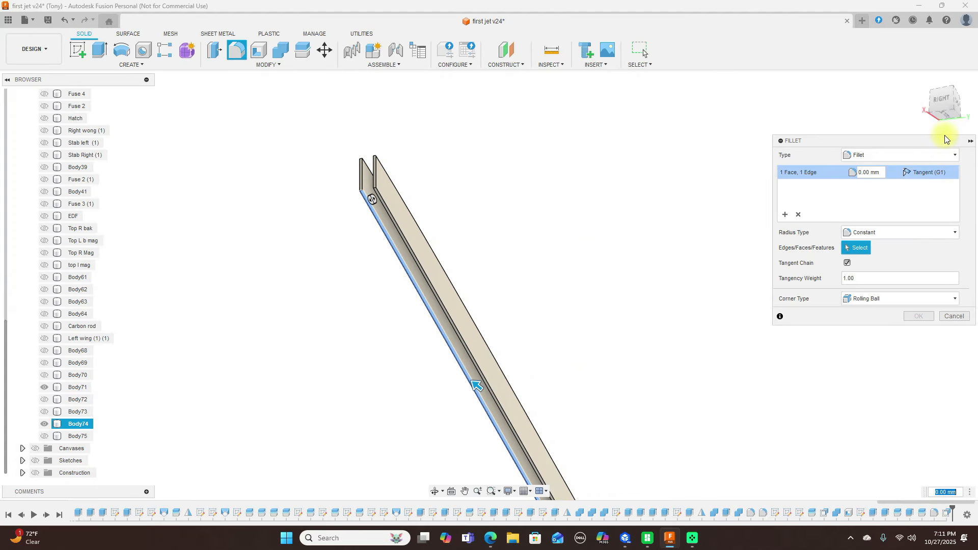
{"action": "left_click_drag", "start_coordinate": [945, 135], "coordinate": [946, 132]}
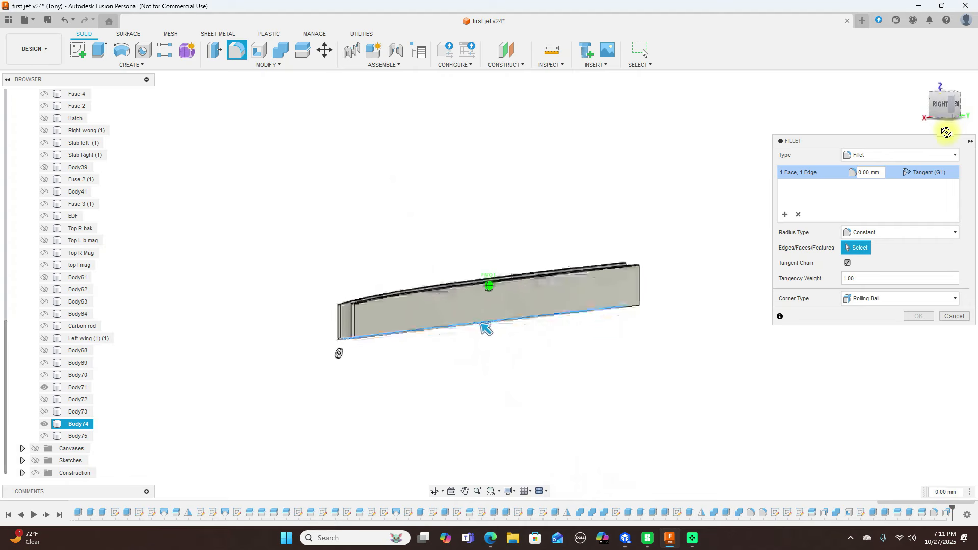
{"action": "scroll", "coordinate": [533, 319], "scroll_direction": "up", "scroll_amount": 5}
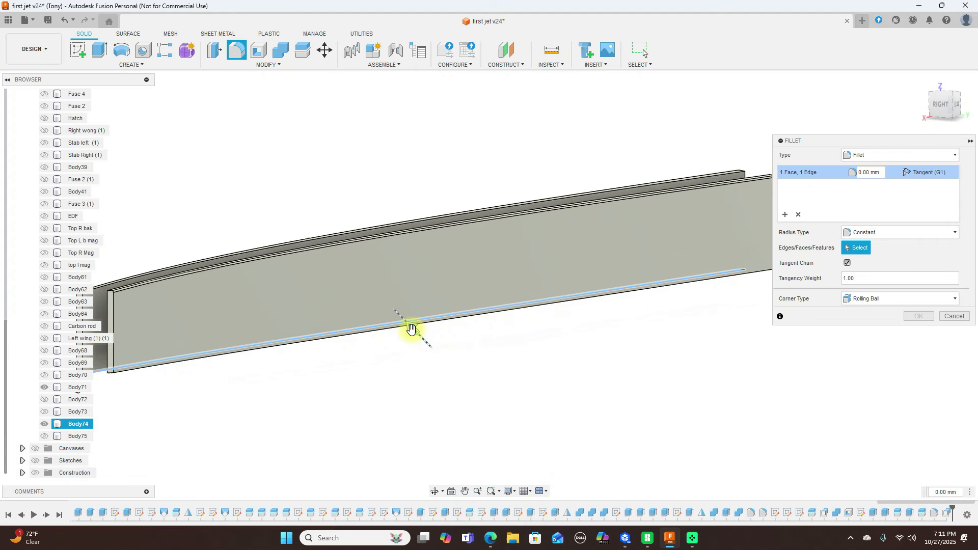
{"action": "left_click_drag", "start_coordinate": [935, 112], "coordinate": [960, 108]}
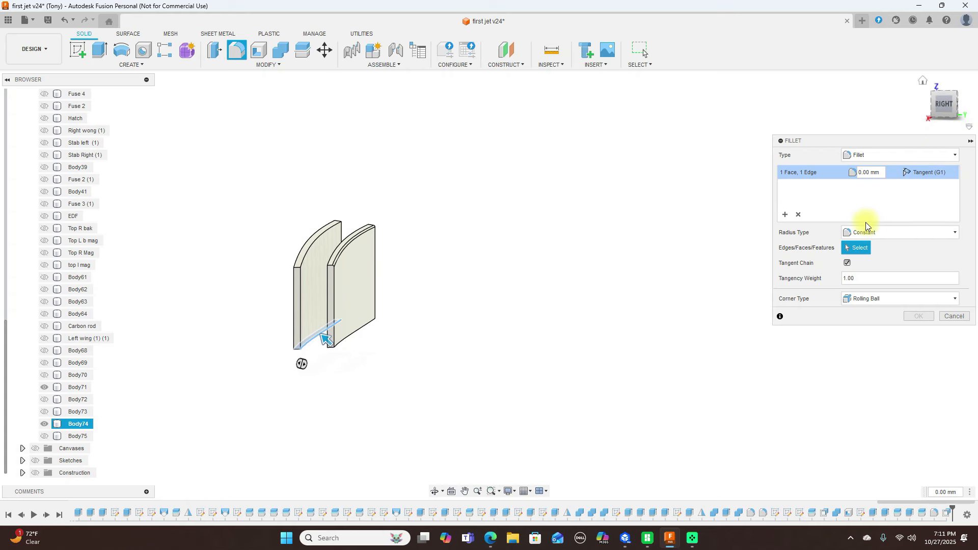
{"action": "left_click", "coordinate": [796, 212]}
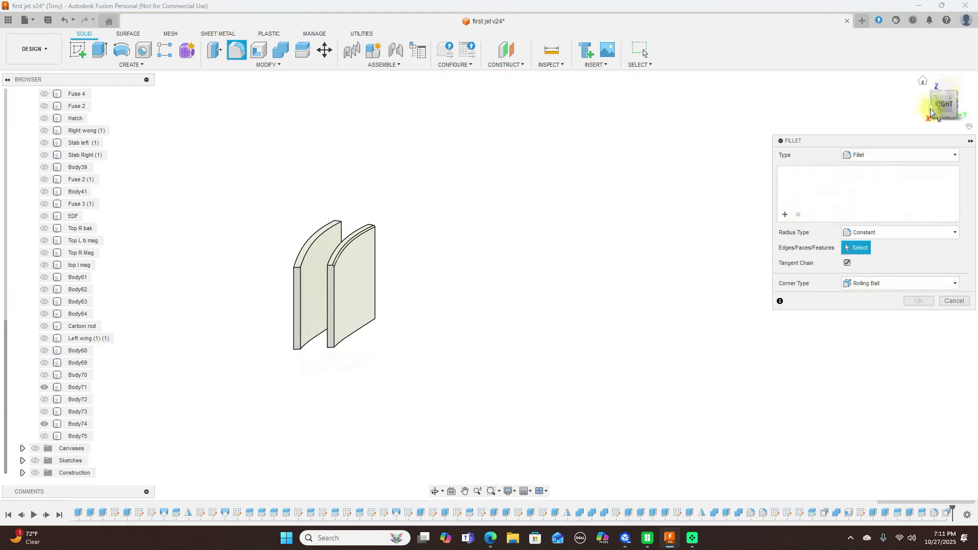
{"action": "left_click_drag", "start_coordinate": [937, 113], "coordinate": [940, 92]}
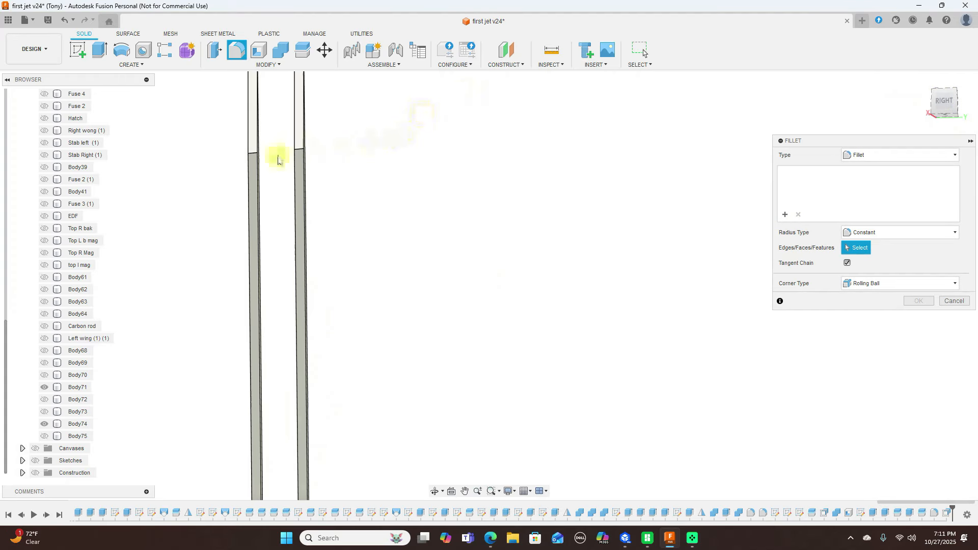
{"action": "left_click", "coordinate": [253, 164]}
{"action": "left_click", "coordinate": [298, 161]}
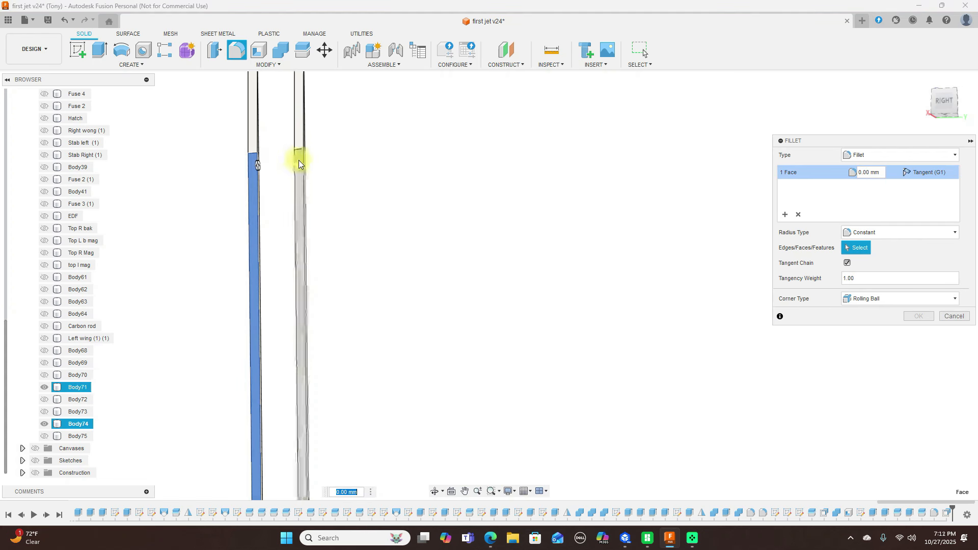
{"action": "left_click", "coordinate": [944, 101]}
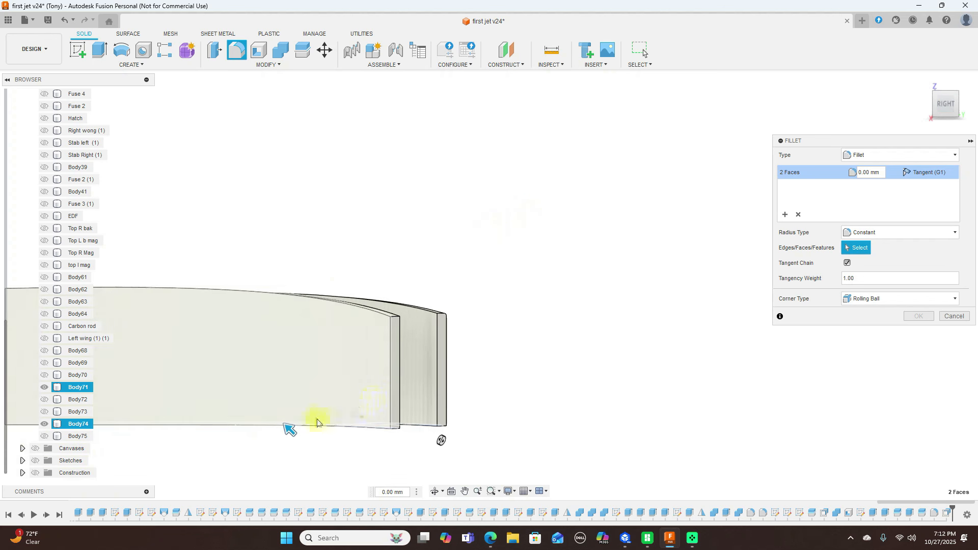
{"action": "left_click_drag", "start_coordinate": [288, 428], "coordinate": [291, 433]}
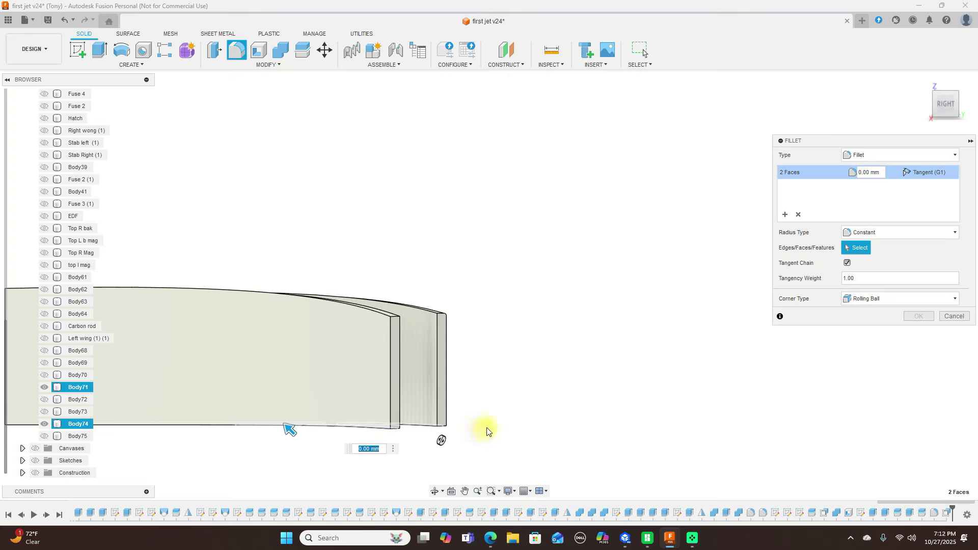
{"action": "key", "text": "BackSpace"}
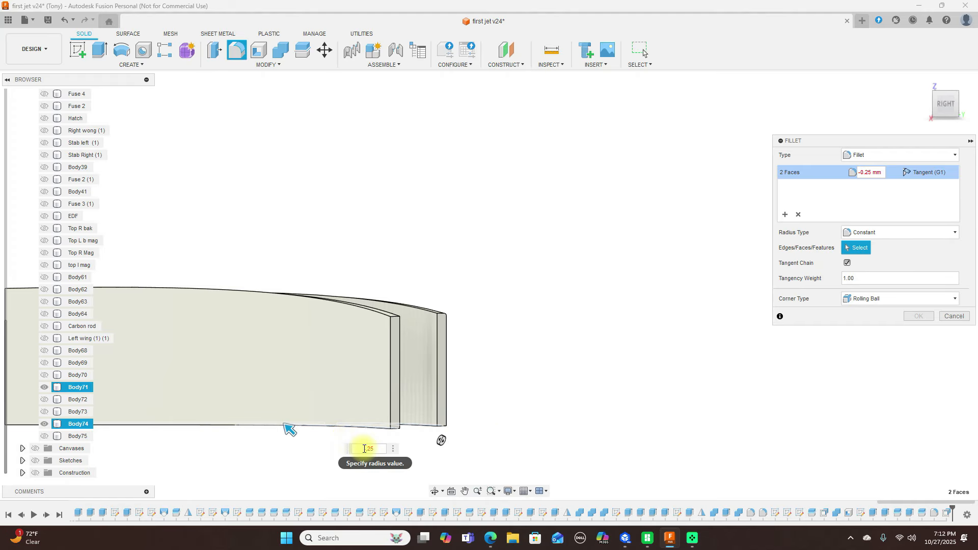
{"action": "key", "text": "BackSpace"}
{"action": "key", "text": "BackSpace"}
{"action": "key", "text": "BackSpace"}
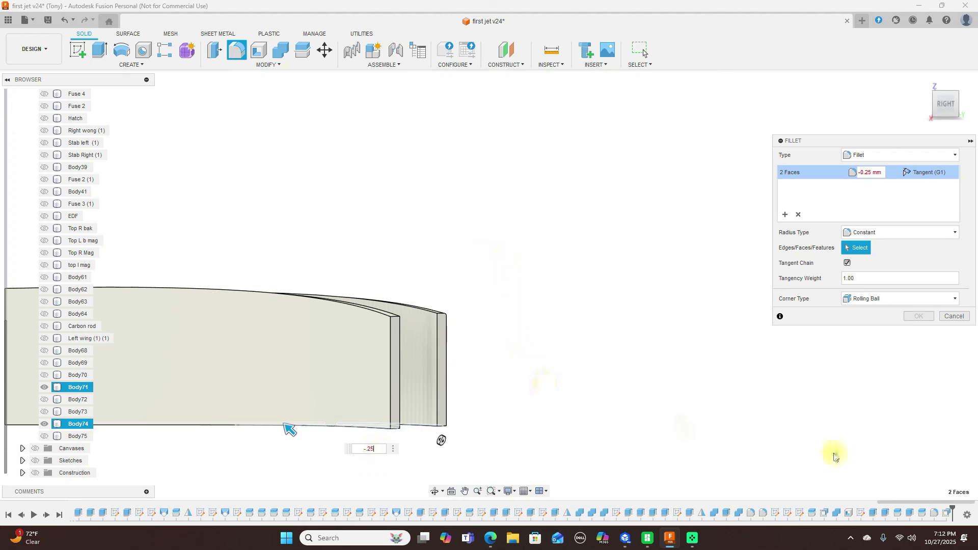
{"action": "left_click", "coordinate": [945, 314]}
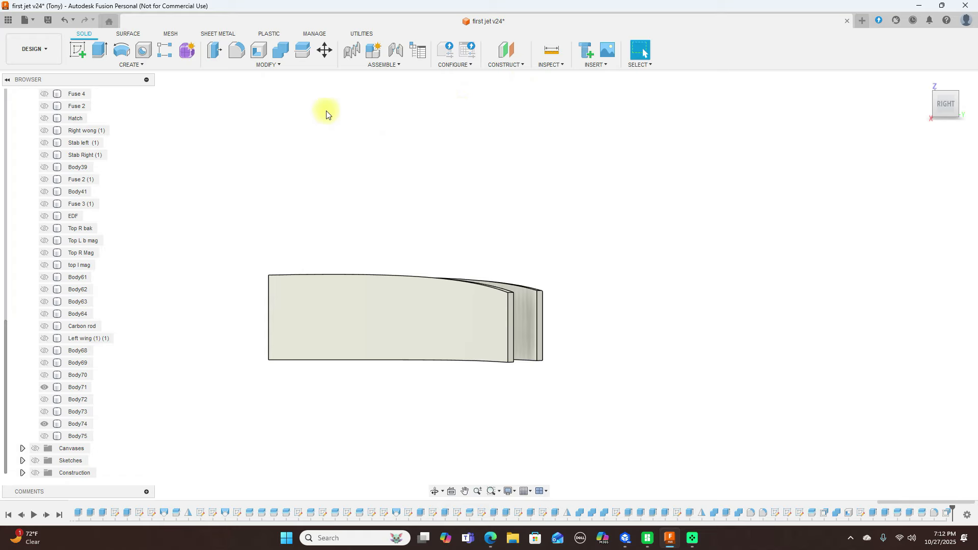
Offset the narrow bottom face of the Body74 strip by -0.25 mm.
{"action": "left_click", "coordinate": [217, 52]}
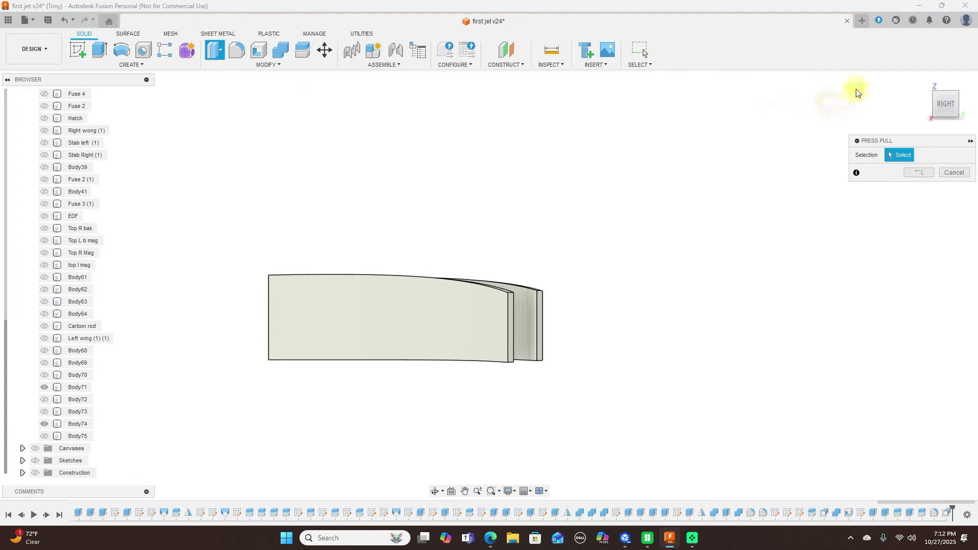
{"action": "left_click_drag", "start_coordinate": [956, 116], "coordinate": [578, 241]}
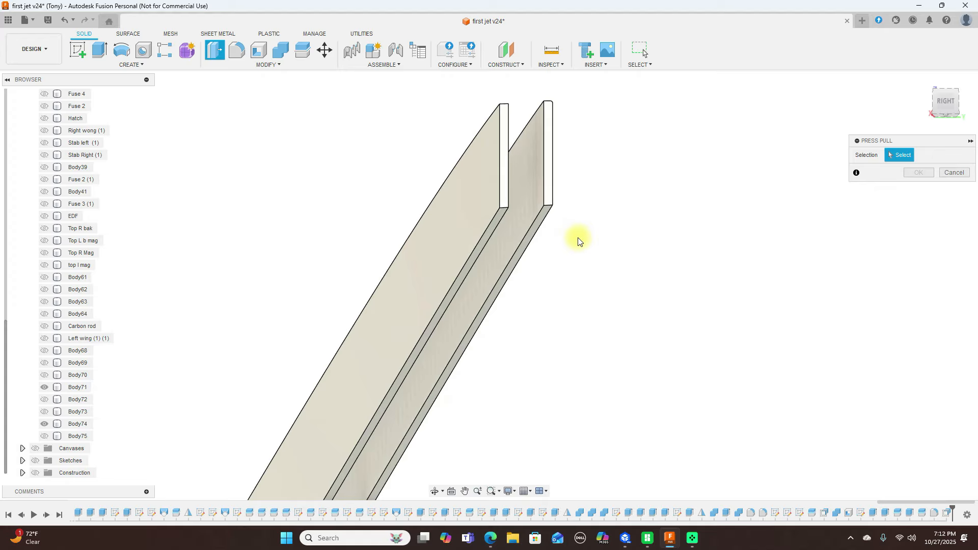
{"action": "scroll", "coordinate": [499, 217], "scroll_direction": "up", "scroll_amount": 3}
{"action": "left_click", "coordinate": [492, 214]}
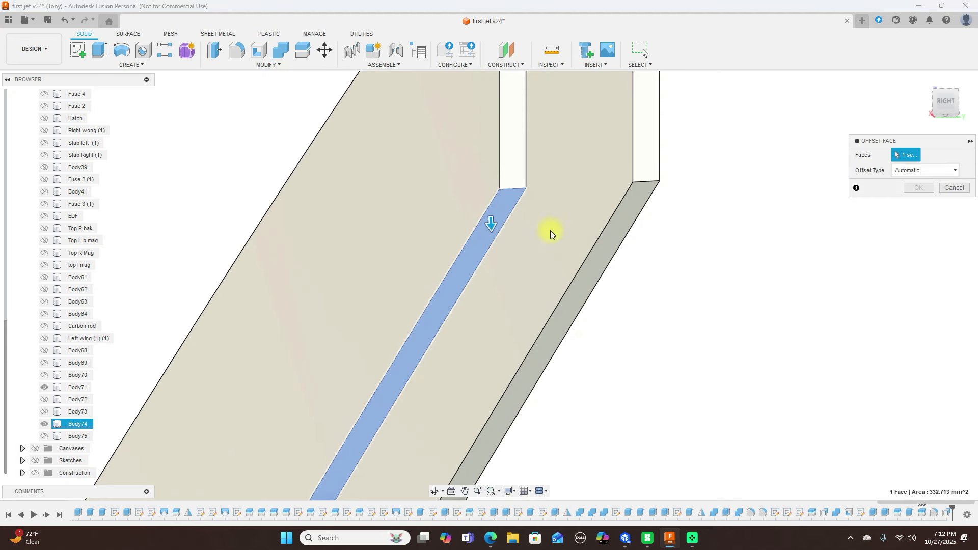
{"action": "scroll", "coordinate": [682, 277], "scroll_direction": "down", "scroll_amount": 3}
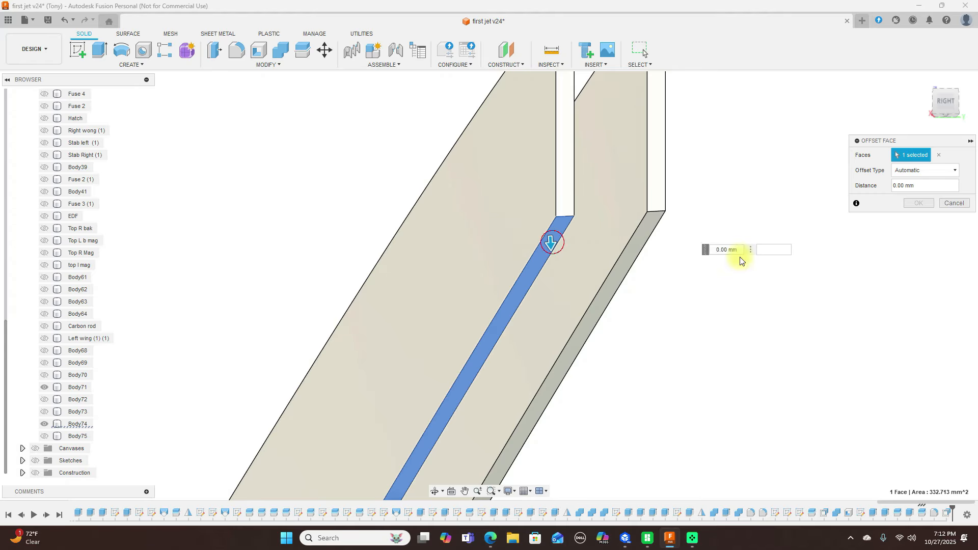
{"action": "left_click_drag", "start_coordinate": [548, 242], "coordinate": [548, 230]}
{"action": "key", "text": "BackSpace"}
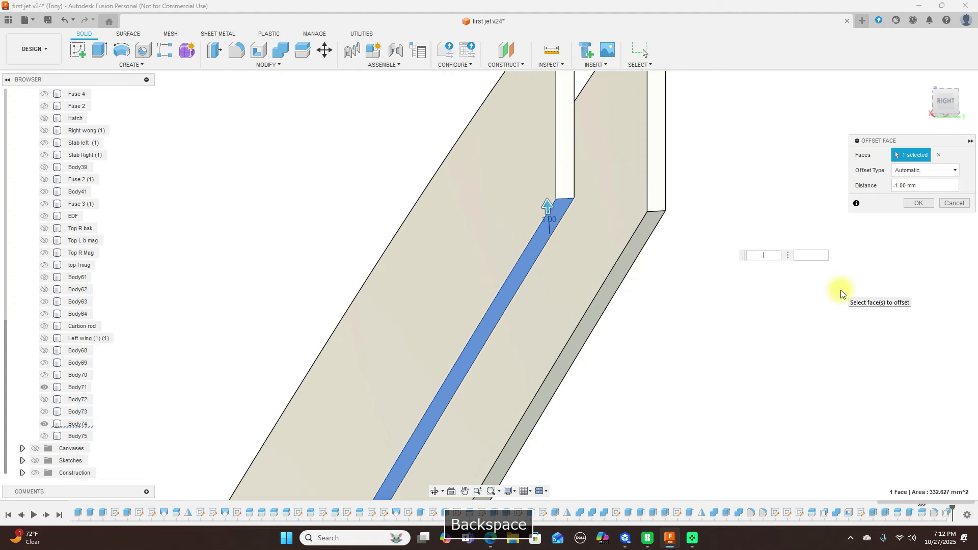
{"action": "type", "text": "-.25"}
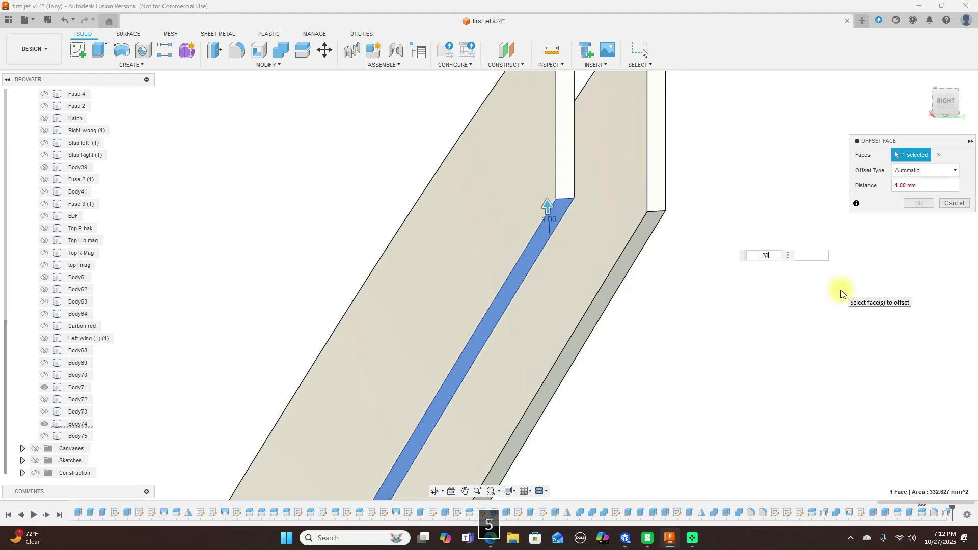
{"action": "key", "text": "Return"}
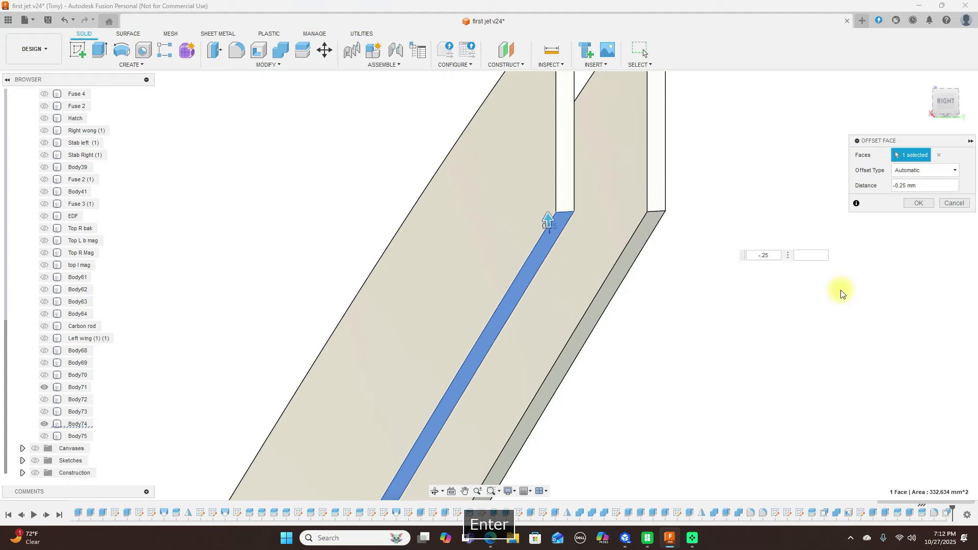
Offset the narrow bottom face of the Body71 strip by -0.25 mm.
{"action": "left_click", "coordinate": [215, 50]}
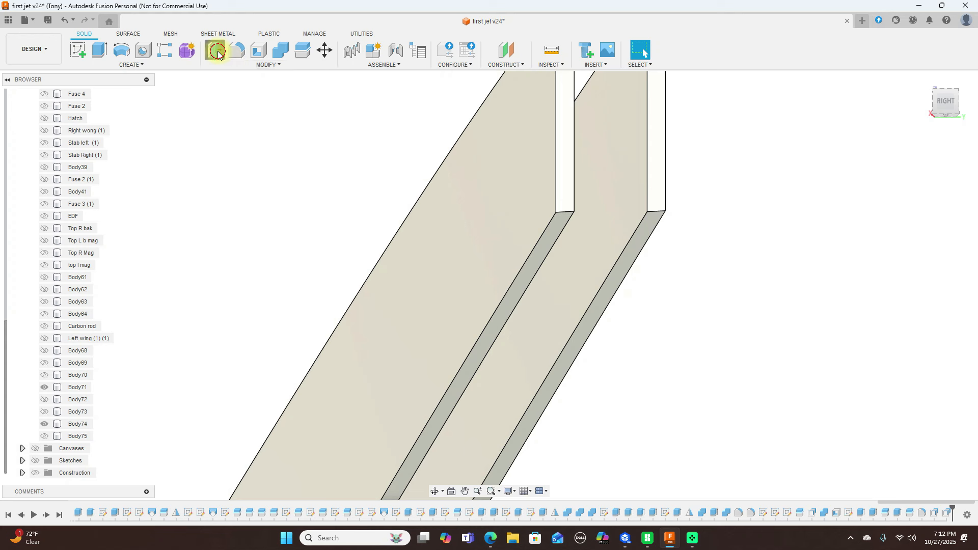
{"action": "left_click", "coordinate": [644, 233]}
{"action": "type", "text": "-.25"}
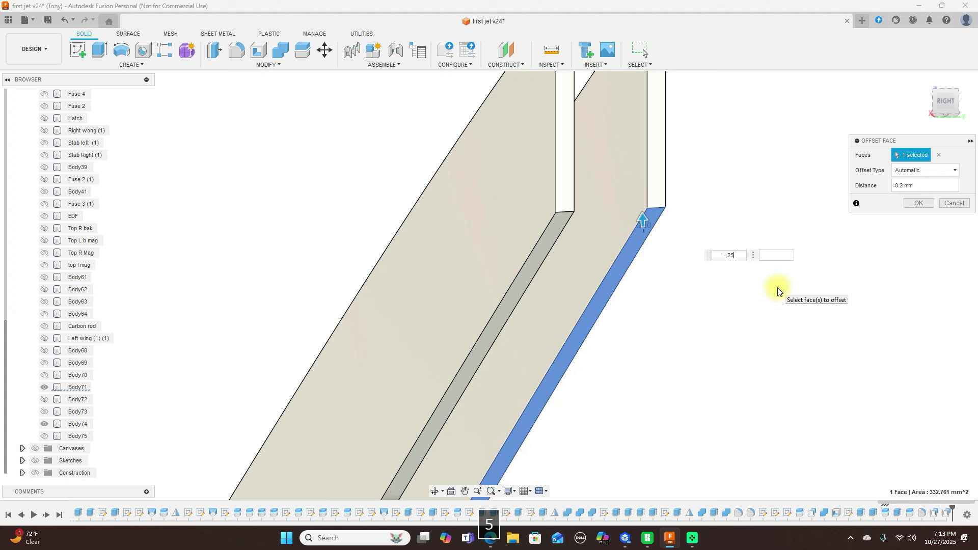
{"action": "left_click", "coordinate": [915, 203]}
Show the Left wing (1) (1) body again around the two spar strips.
{"action": "left_click", "coordinate": [944, 101]}
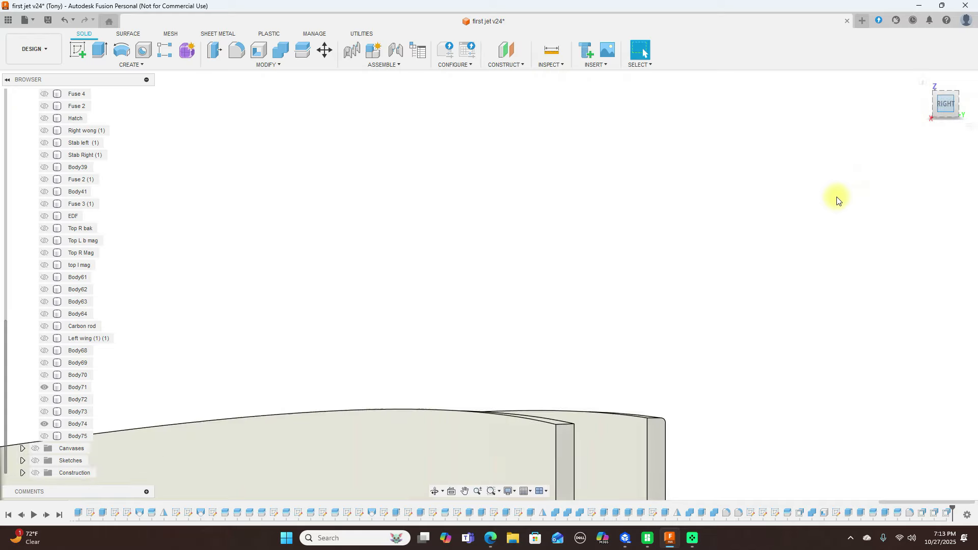
{"action": "left_click_drag", "start_coordinate": [953, 110], "coordinate": [837, 117]}
{"action": "scroll", "coordinate": [398, 272], "scroll_direction": "down", "scroll_amount": 3}
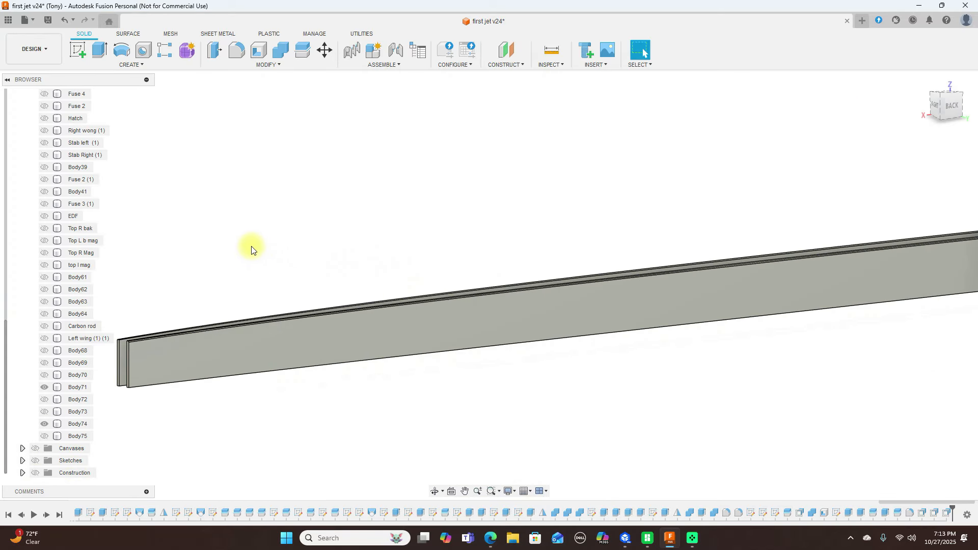
{"action": "left_click", "coordinate": [66, 339]}
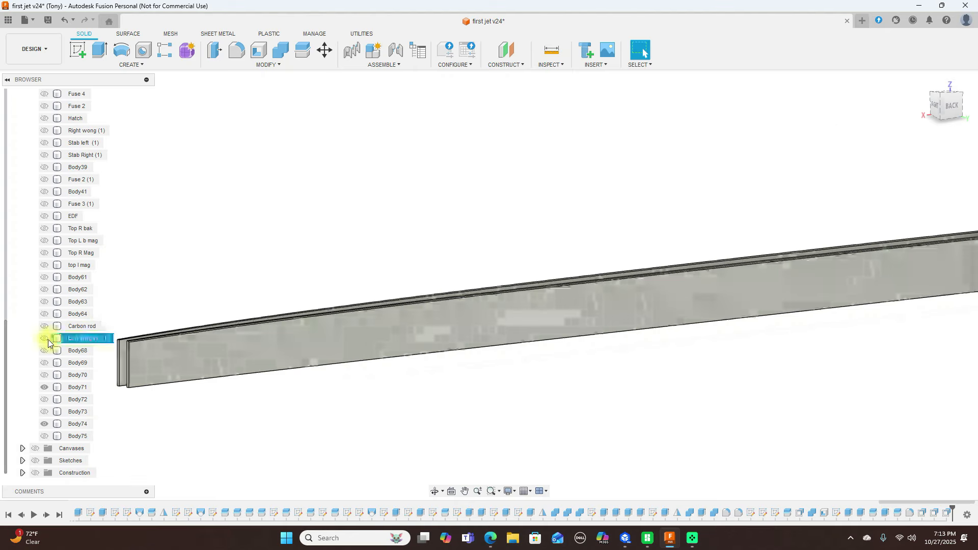
{"action": "left_click", "coordinate": [45, 338]}
{"action": "scroll", "coordinate": [303, 334], "scroll_direction": "down", "scroll_amount": 4}
Join the Body74 and Body71 spar strips to the Left wing (1) (1) body with Combine, keeping the tool bodies.
{"action": "left_click", "coordinate": [846, 118]}
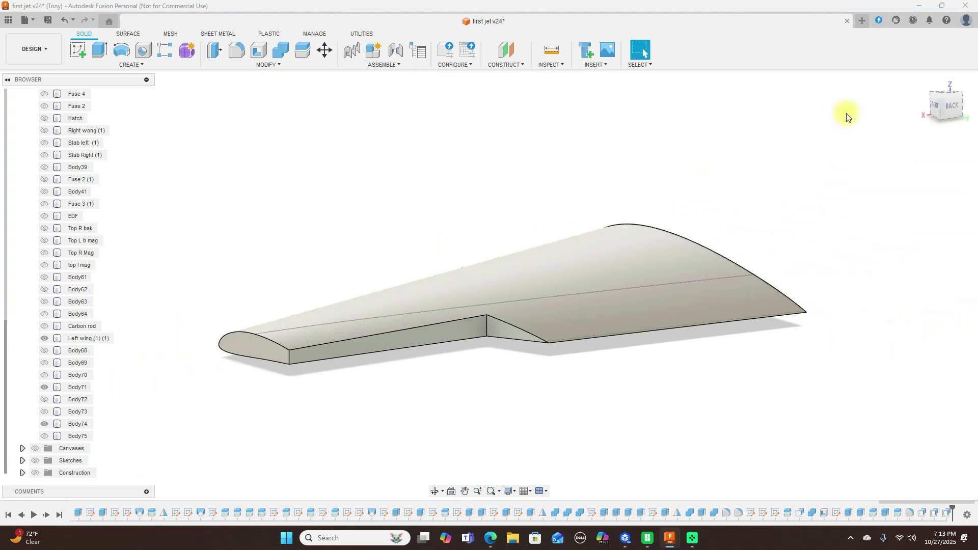
{"action": "mouse_move", "coordinate": [846, 117]}
{"action": "middle_mouse_down", "text": "shift"}
{"action": "mouse_move", "coordinate": [872, 121]}
{"action": "mouse_move", "coordinate": [840, 114]}
{"action": "mouse_move", "coordinate": [835, 148]}
{"action": "middle_mouse_up", "text": "shift"}
{"action": "scroll", "coordinate": [793, 194], "scroll_direction": "down", "scroll_amount": 2}
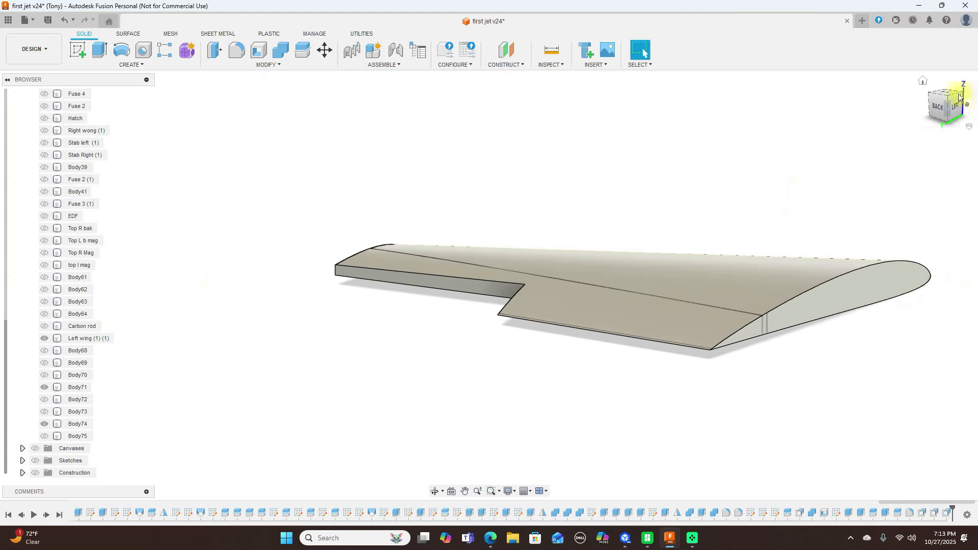
{"action": "mouse_move", "coordinate": [959, 97]}
{"action": "middle_mouse_down", "text": "shift"}
{"action": "mouse_move", "coordinate": [962, 142]}
{"action": "mouse_move", "coordinate": [932, 79]}
{"action": "mouse_move", "coordinate": [932, 110]}
{"action": "middle_mouse_up", "text": "shift"}
{"action": "scroll", "coordinate": [709, 198], "scroll_direction": "up", "scroll_amount": 3}
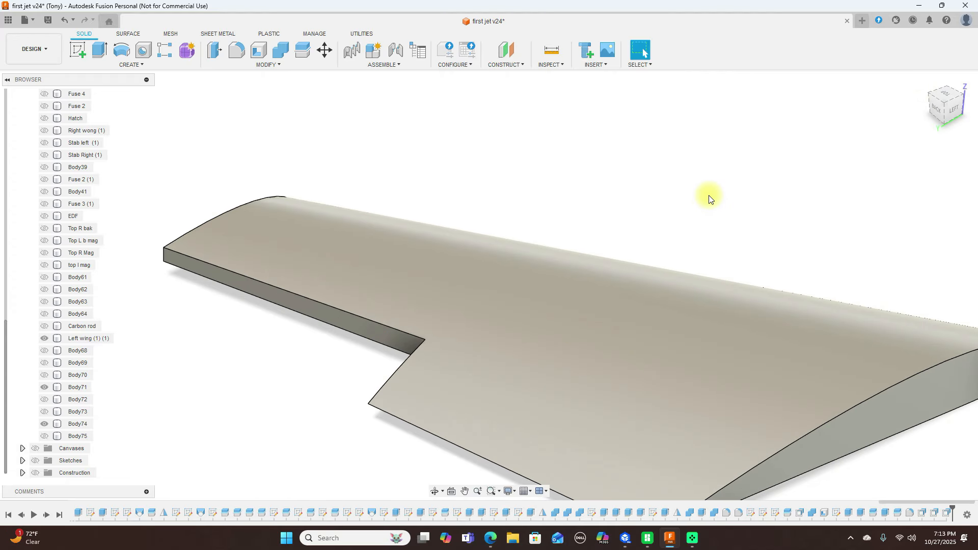
{"action": "scroll", "coordinate": [708, 199], "scroll_direction": "down", "scroll_amount": 3}
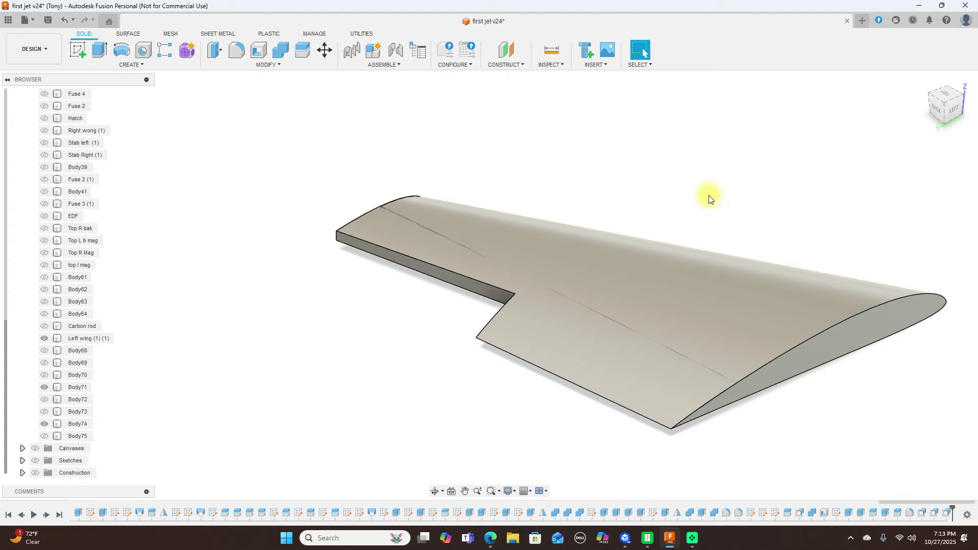
{"action": "left_click", "coordinate": [282, 51]}
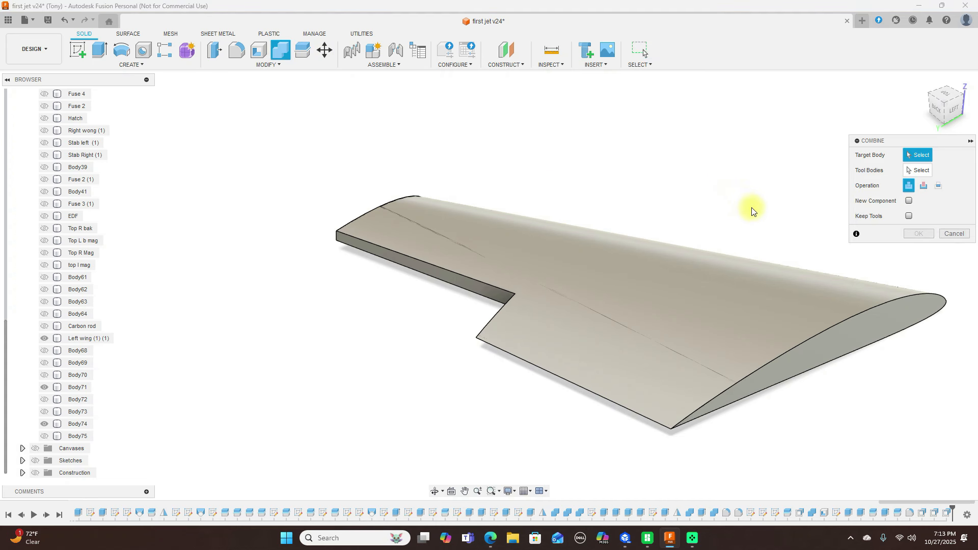
{"action": "left_click", "coordinate": [833, 317]}
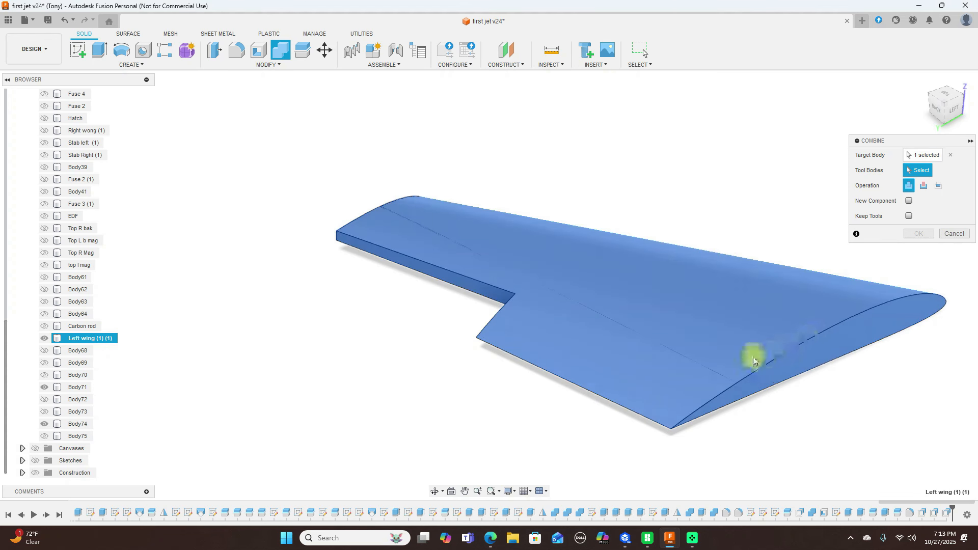
{"action": "scroll", "coordinate": [722, 365], "scroll_direction": "up", "scroll_amount": 3}
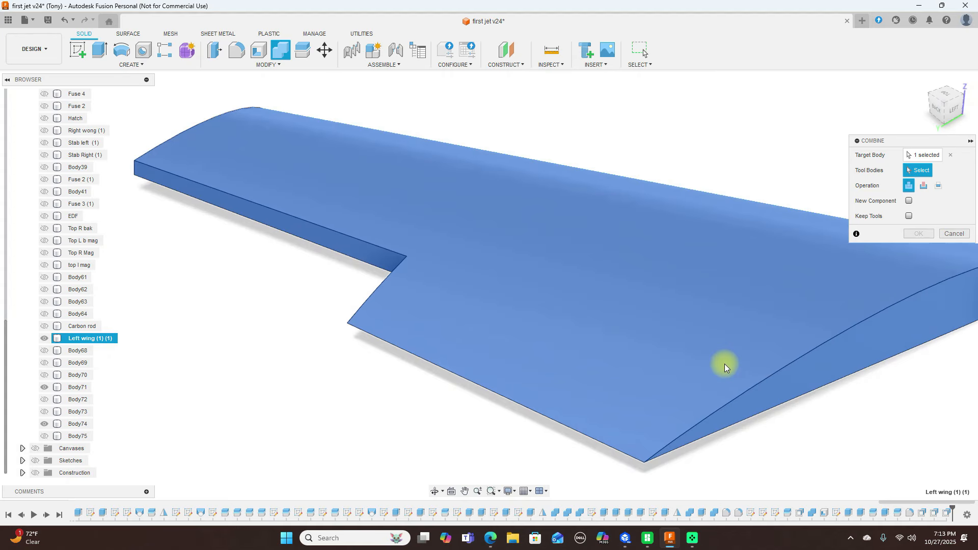
{"action": "left_click", "coordinate": [718, 369]}
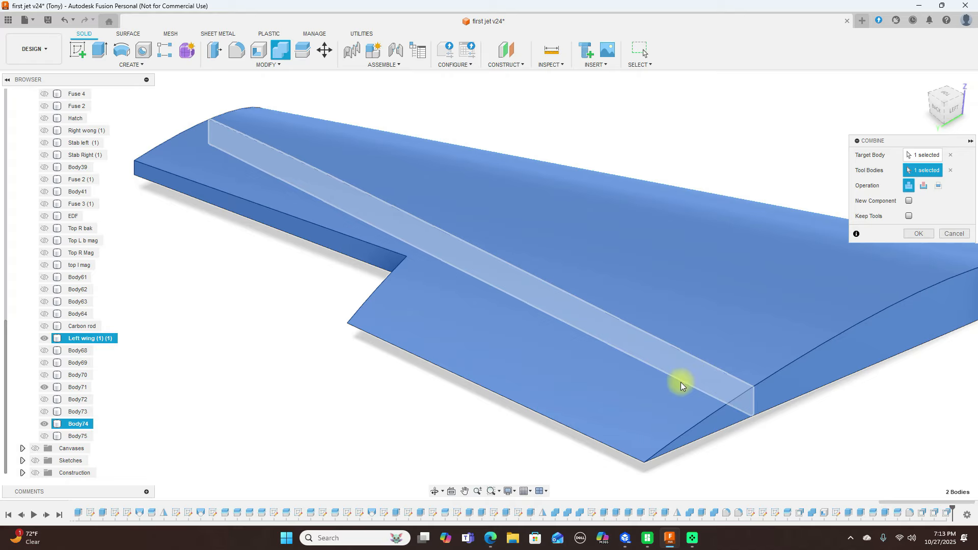
{"action": "left_click", "coordinate": [950, 172]}
{"action": "left_click", "coordinate": [677, 353]}
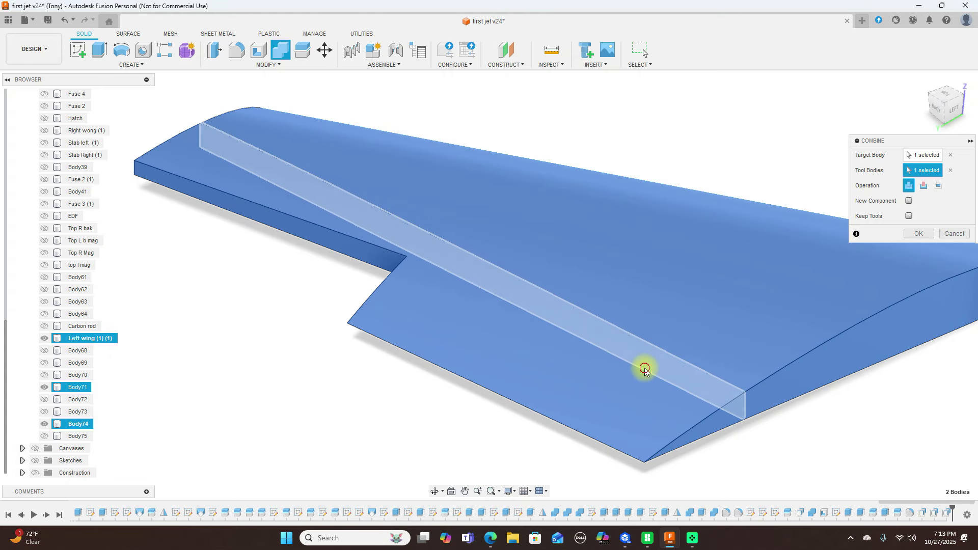
{"action": "left_click", "coordinate": [926, 284]}
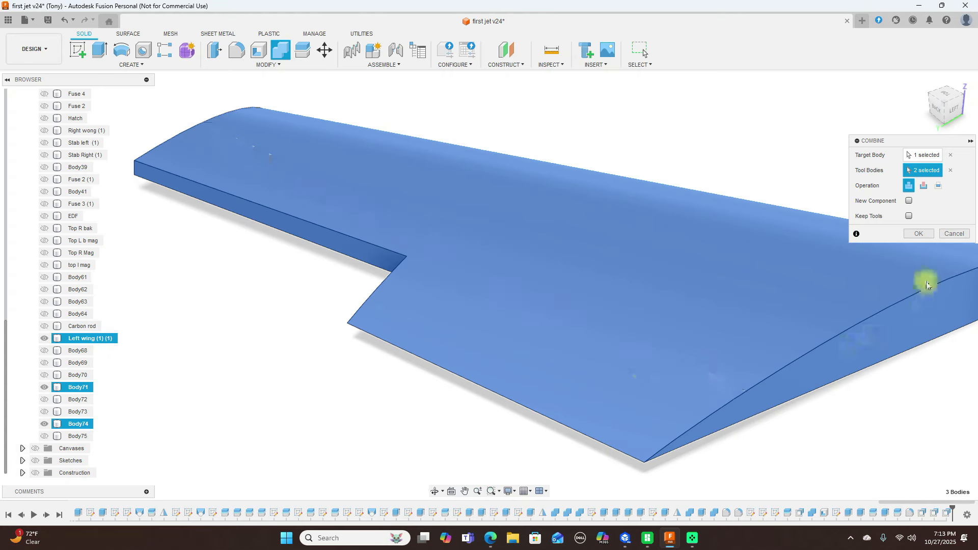
{"action": "left_click", "coordinate": [909, 216]}
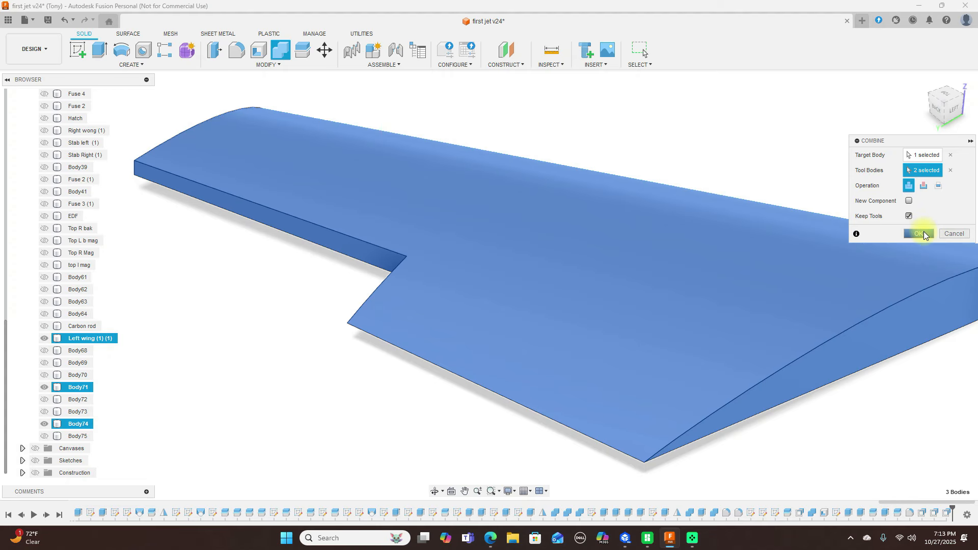
{"action": "left_click", "coordinate": [923, 233]}
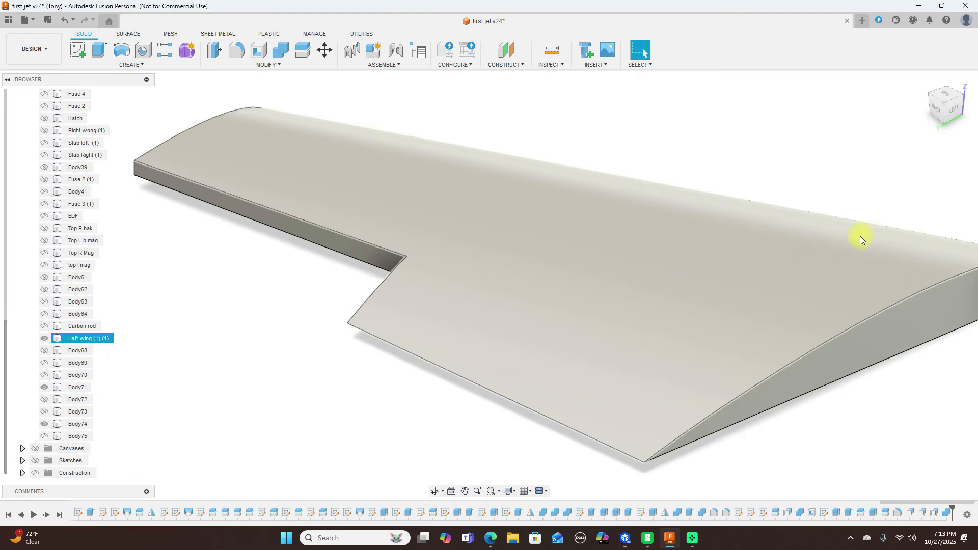
Hide the Body74 and Body71 strips, leaving only the combined Left wing (1) (1) body displayed.
{"action": "scroll", "coordinate": [860, 236], "scroll_direction": "down", "scroll_amount": 6}
{"action": "left_click", "coordinate": [870, 143]}
{"action": "middle_click_drag", "start_coordinate": [866, 131], "coordinate": [784, 131]}
{"action": "scroll", "coordinate": [765, 130], "scroll_direction": "down", "scroll_amount": 1}
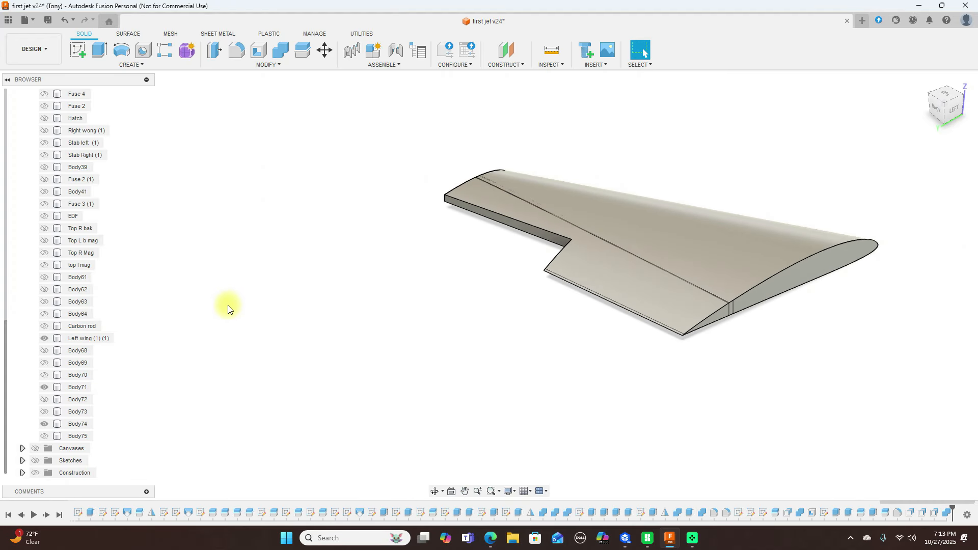
{"action": "left_click", "coordinate": [41, 338]}
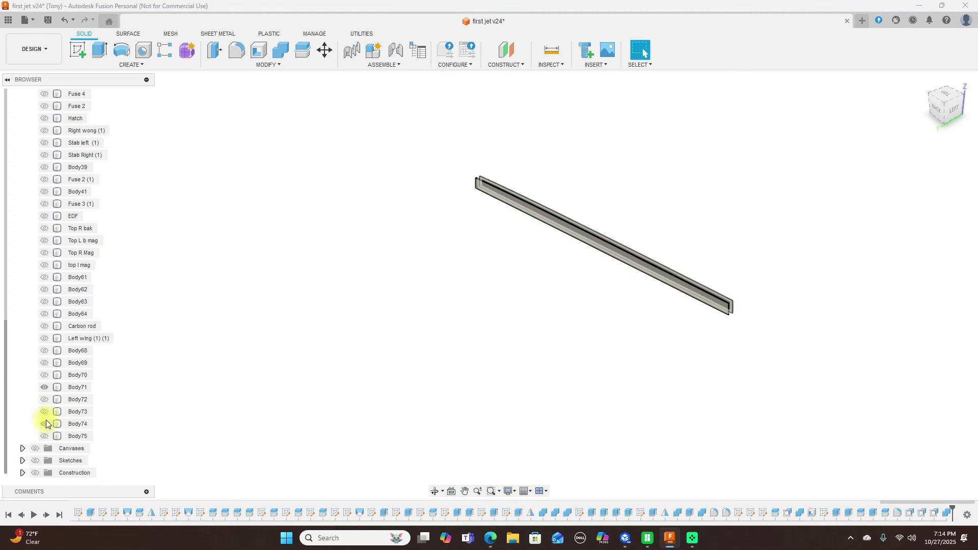
{"action": "left_click", "coordinate": [44, 388]}
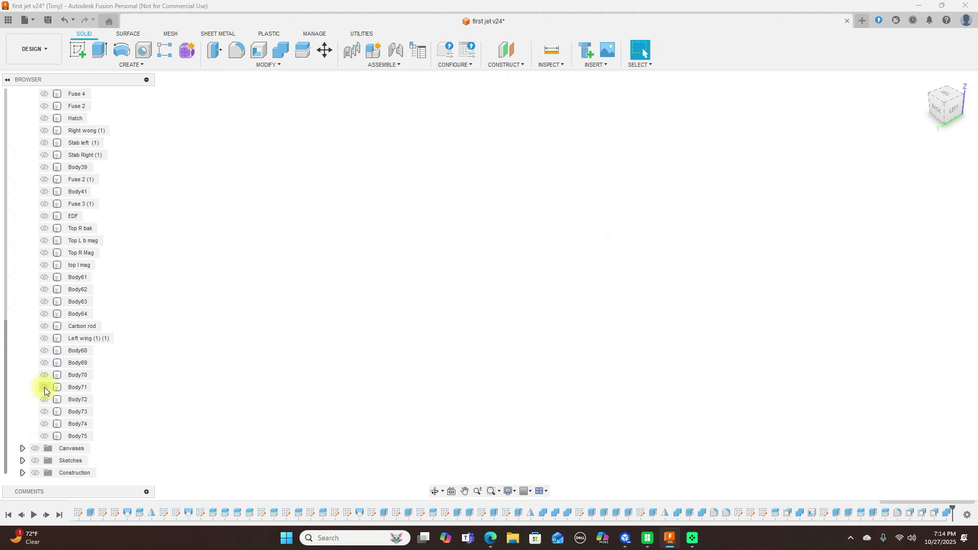
{"action": "left_click", "coordinate": [45, 338]}
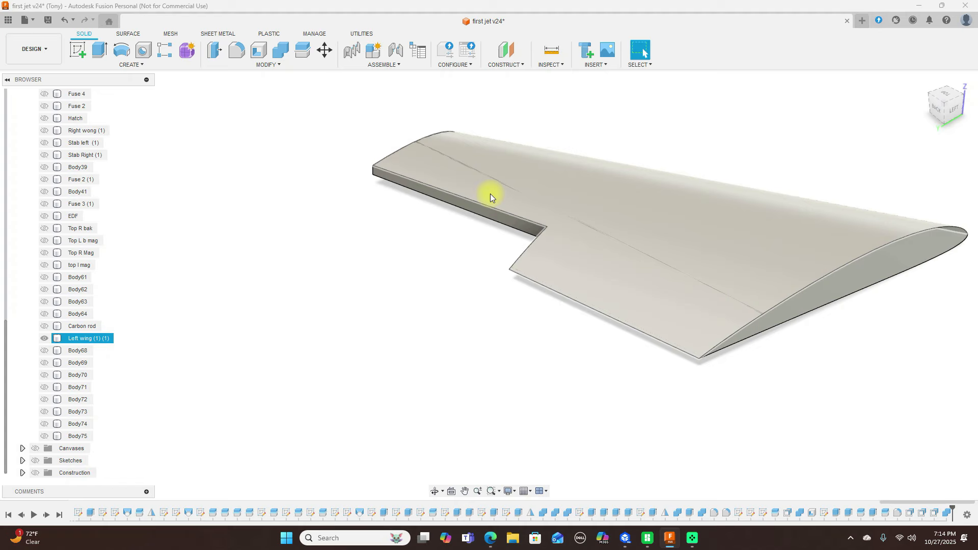
Start a Section Analysis, examine the left wing's cross-section where the two spars meet the skin, and leave the command.
{"action": "left_click", "coordinate": [553, 64]}
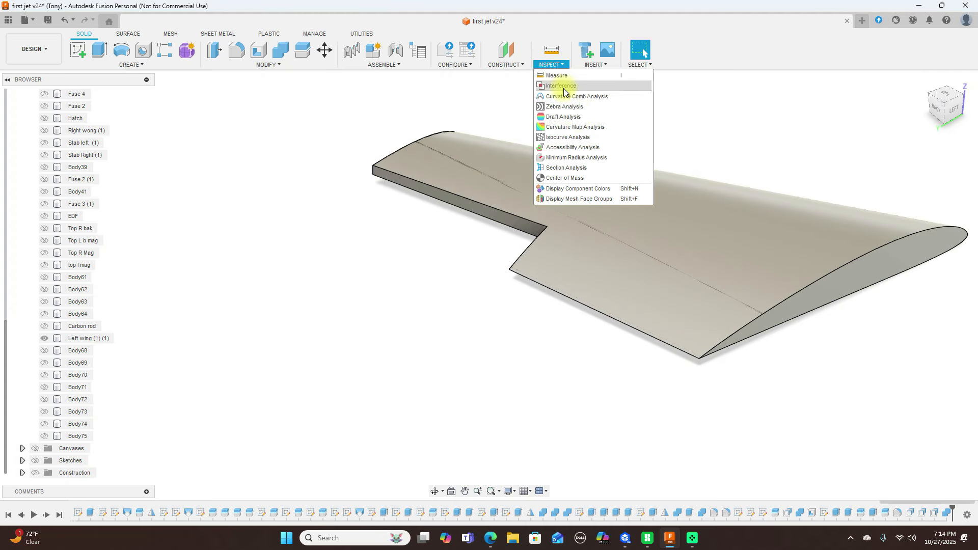
{"action": "left_click", "coordinate": [581, 168]}
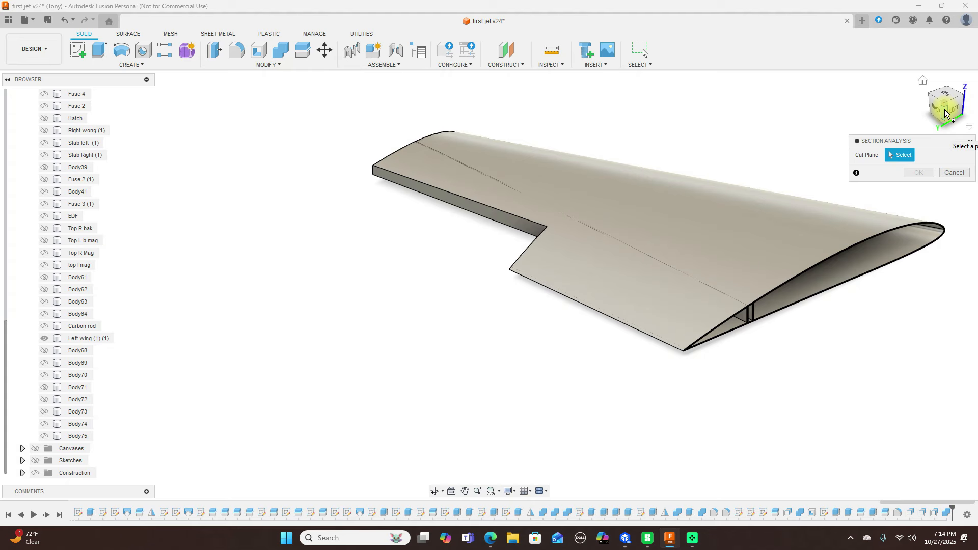
{"action": "left_click", "coordinate": [952, 112]}
{"action": "mouse_move", "coordinate": [855, 92]}
{"action": "middle_mouse_down", "text": "shift"}
{"action": "mouse_move", "coordinate": [847, 71]}
{"action": "mouse_move", "coordinate": [862, 52]}
{"action": "mouse_move", "coordinate": [858, 30]}
{"action": "mouse_move", "coordinate": [853, 131]}
{"action": "mouse_move", "coordinate": [851, 80]}
{"action": "middle_mouse_up", "text": "shift"}
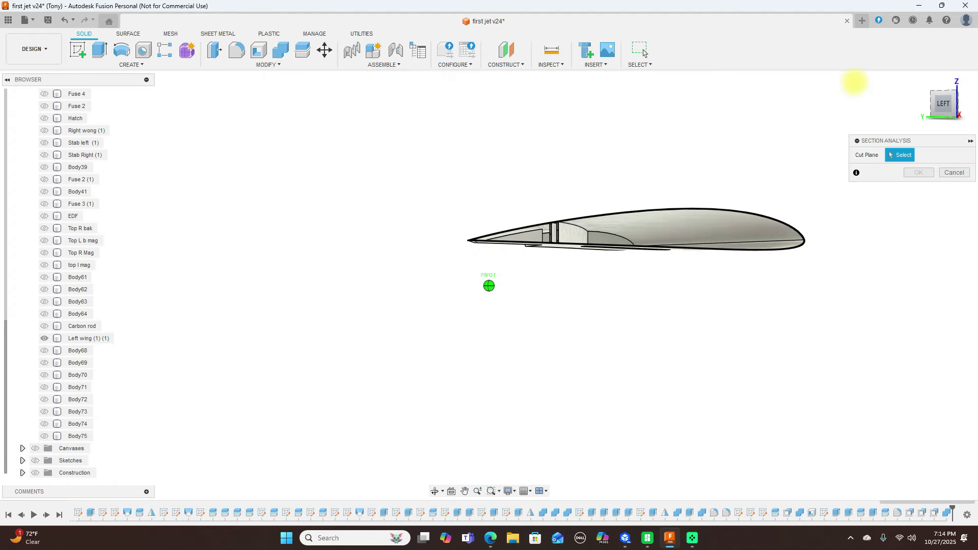
{"action": "scroll", "coordinate": [570, 222], "scroll_direction": "up", "scroll_amount": 5}
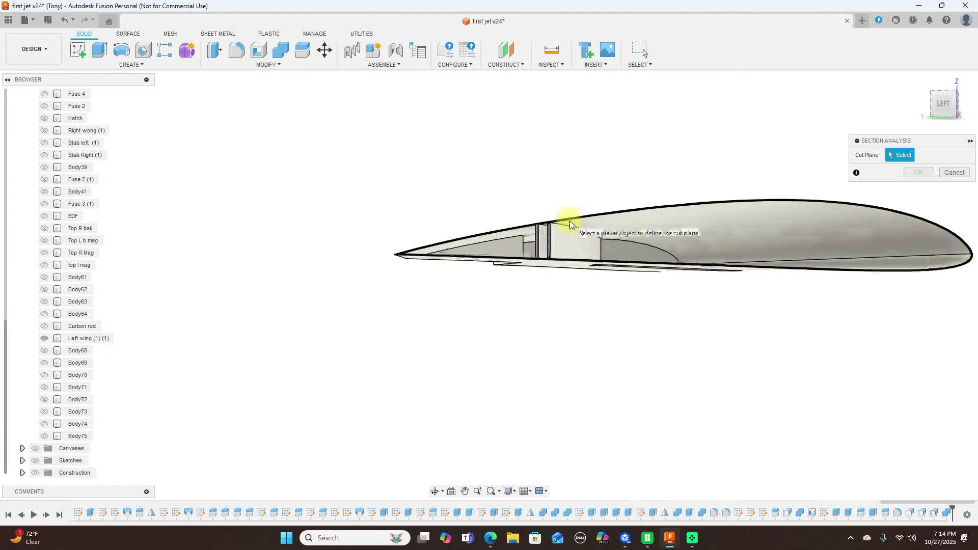
{"action": "scroll", "coordinate": [524, 223], "scroll_direction": "up", "scroll_amount": 4}
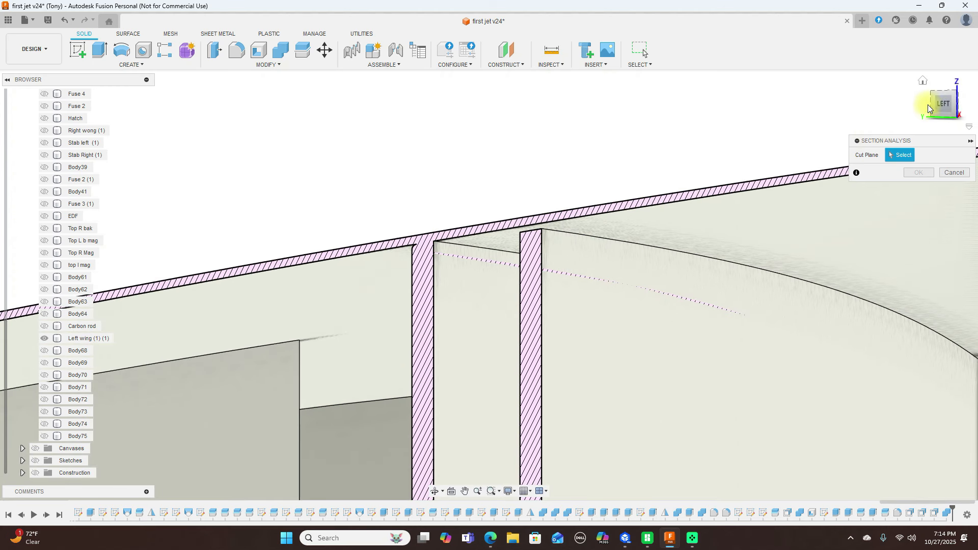
{"action": "left_click_drag", "start_coordinate": [932, 104], "coordinate": [941, 106]}
{"action": "scroll", "coordinate": [848, 184], "scroll_direction": "down", "scroll_amount": 6}
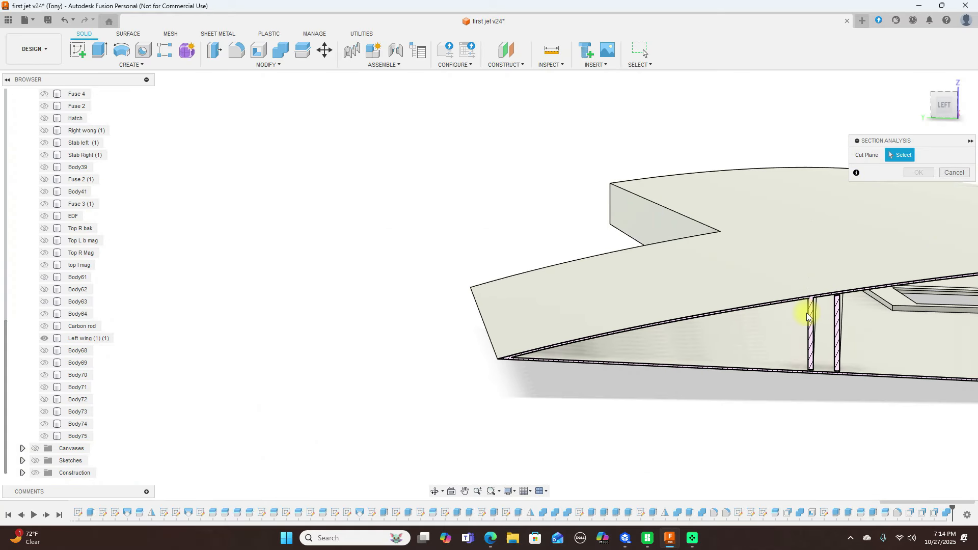
{"action": "scroll", "coordinate": [807, 313], "scroll_direction": "down", "scroll_amount": 4}
{"action": "middle_click_drag", "start_coordinate": [758, 139], "coordinate": [659, 146]}
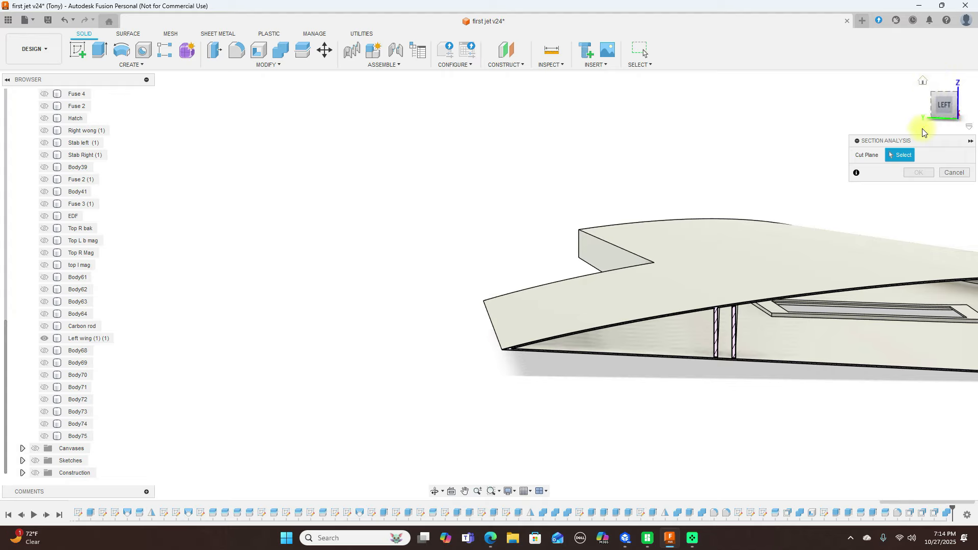
{"action": "left_click", "coordinate": [965, 175]}
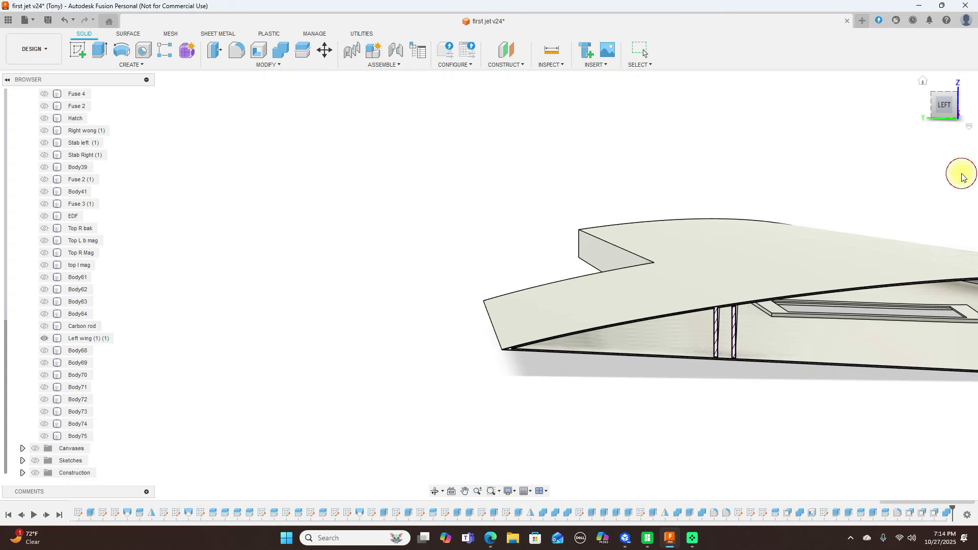
Undo the last three visibility changes to bring back the two spar strips without the wing.
{"action": "left_click", "coordinate": [62, 21]}
{"action": "left_click", "coordinate": [62, 21]}
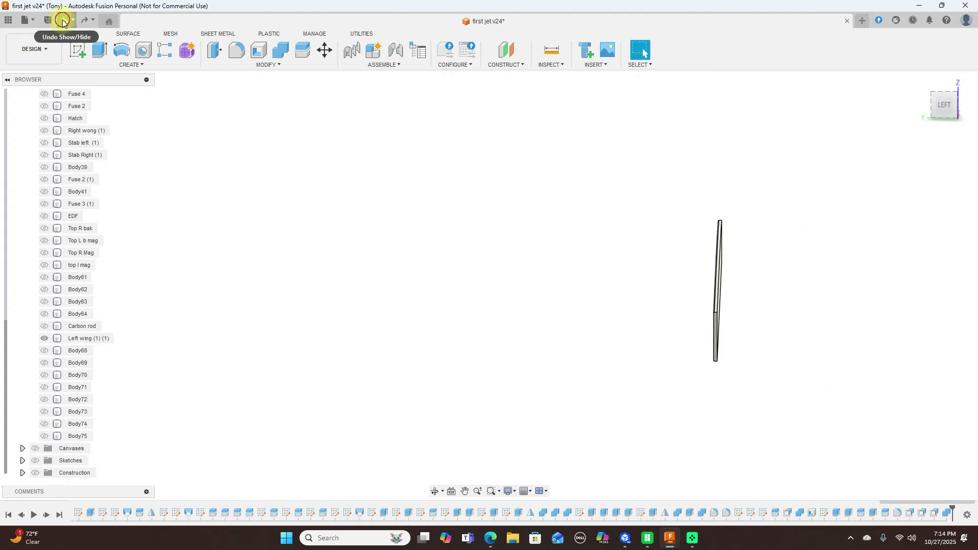
{"action": "left_click", "coordinate": [62, 22]}
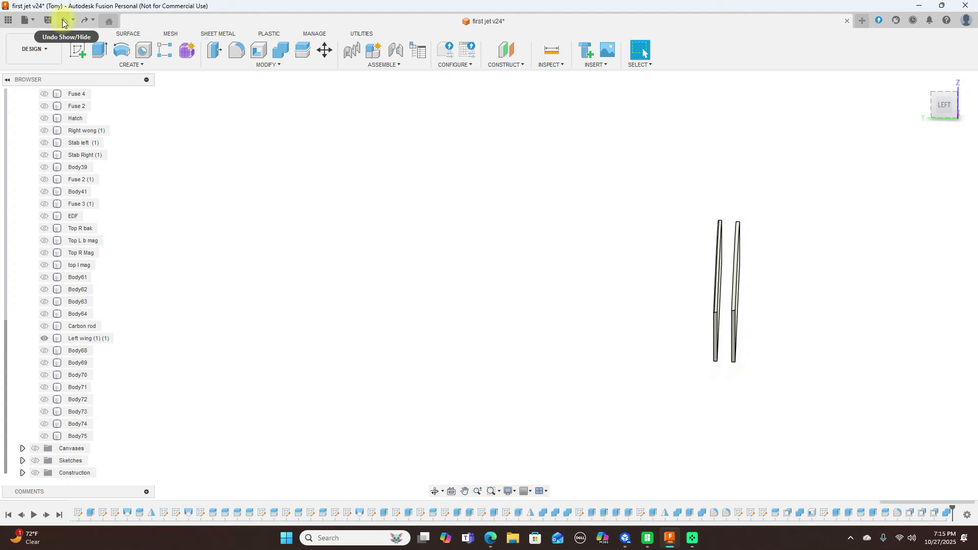
Try to offset the narrow top face of the Body71 strip by -15 mm.
{"action": "middle_click_drag", "start_coordinate": [288, 153], "coordinate": [303, 177]}
{"action": "scroll", "coordinate": [618, 269], "scroll_direction": "up", "scroll_amount": 3}
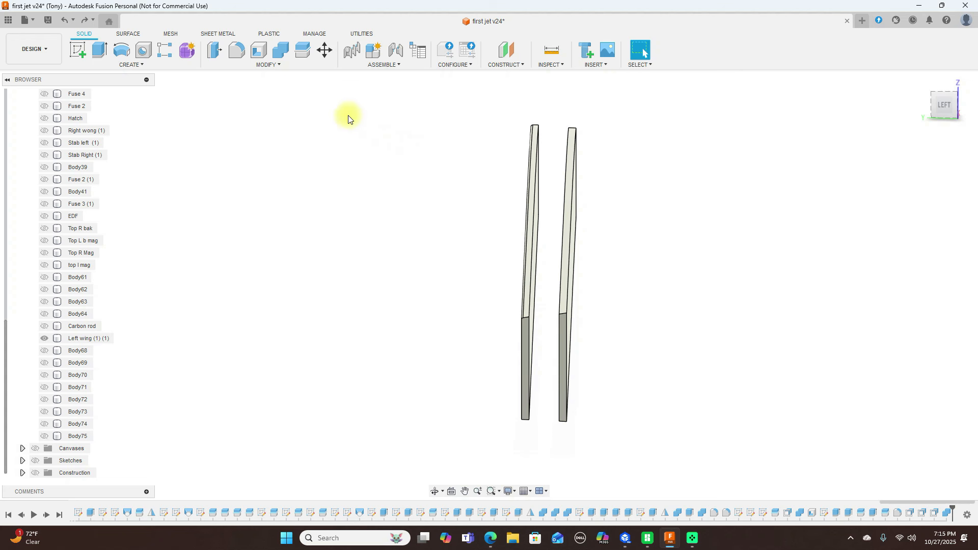
{"action": "left_click", "coordinate": [215, 50]}
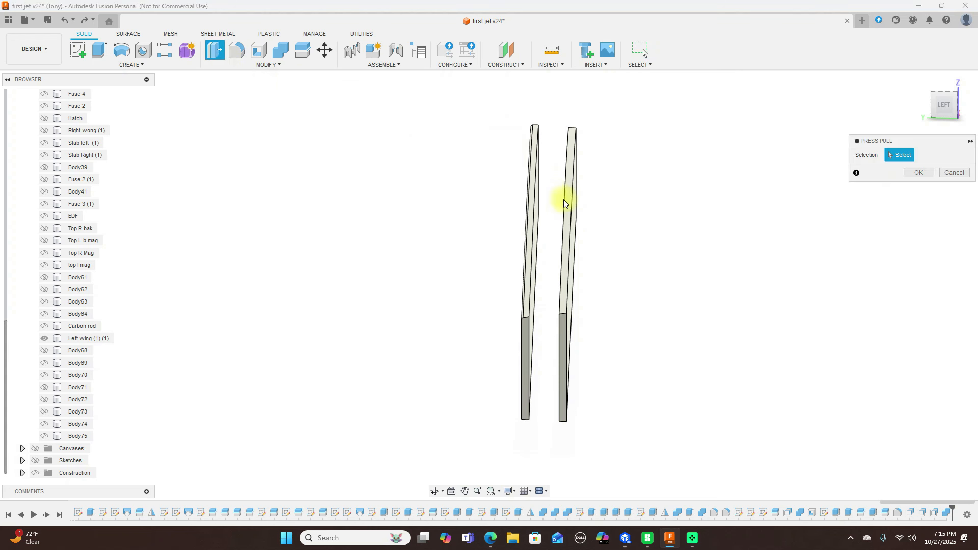
{"action": "scroll", "coordinate": [563, 202], "scroll_direction": "up", "scroll_amount": 2}
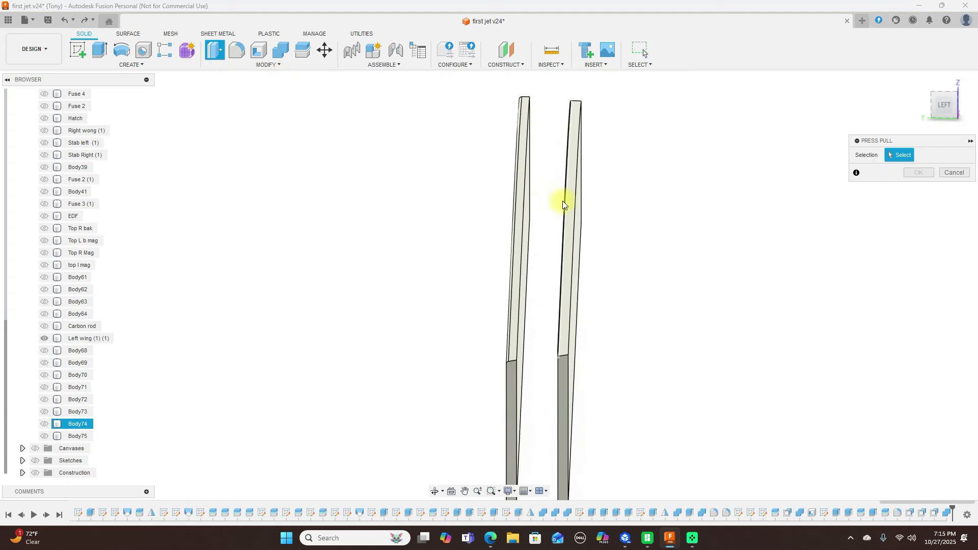
{"action": "left_click", "coordinate": [519, 224]}
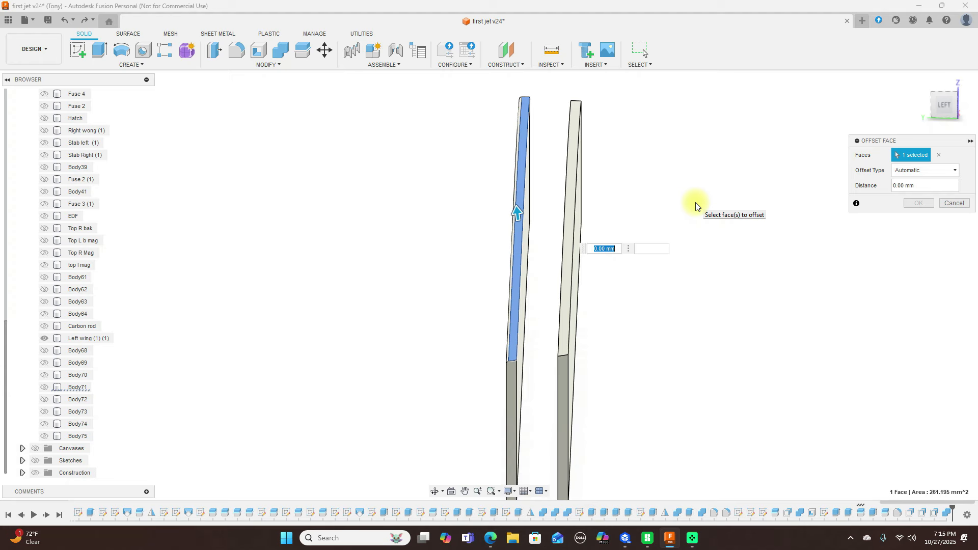
{"action": "type", "text": "-15"}
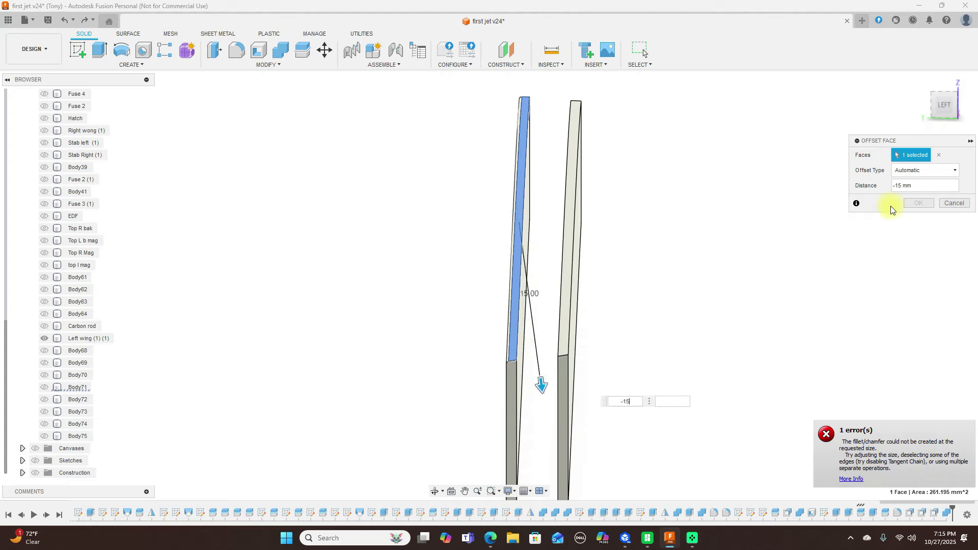
{"action": "left_click", "coordinate": [950, 203]}
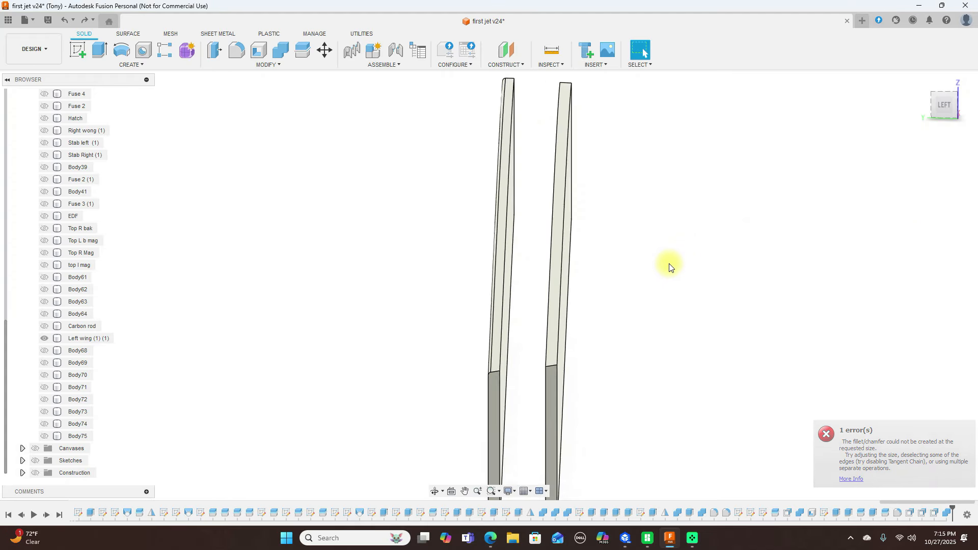
{"action": "key", "text": "e"}
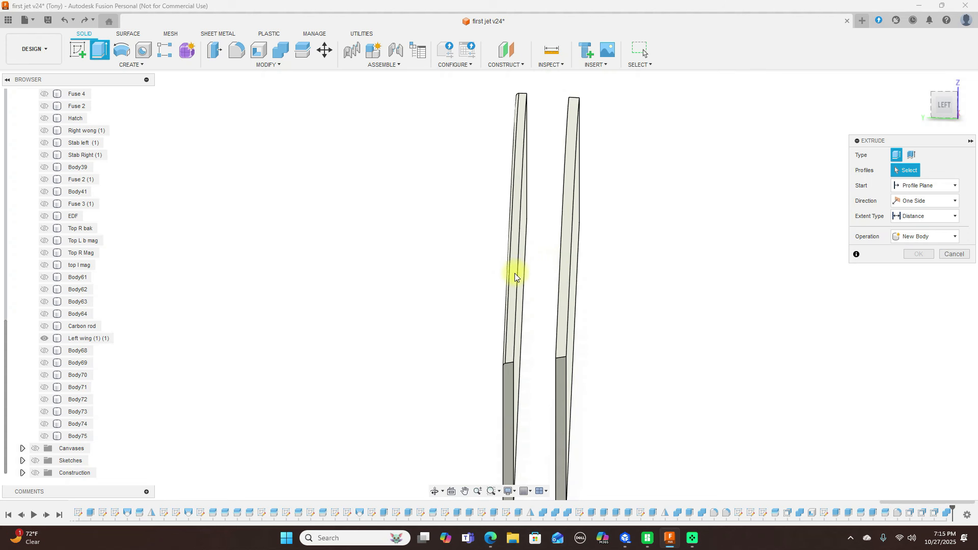
{"action": "scroll", "coordinate": [515, 273], "scroll_direction": "up", "scroll_amount": 2}
{"action": "left_click", "coordinate": [911, 154]}
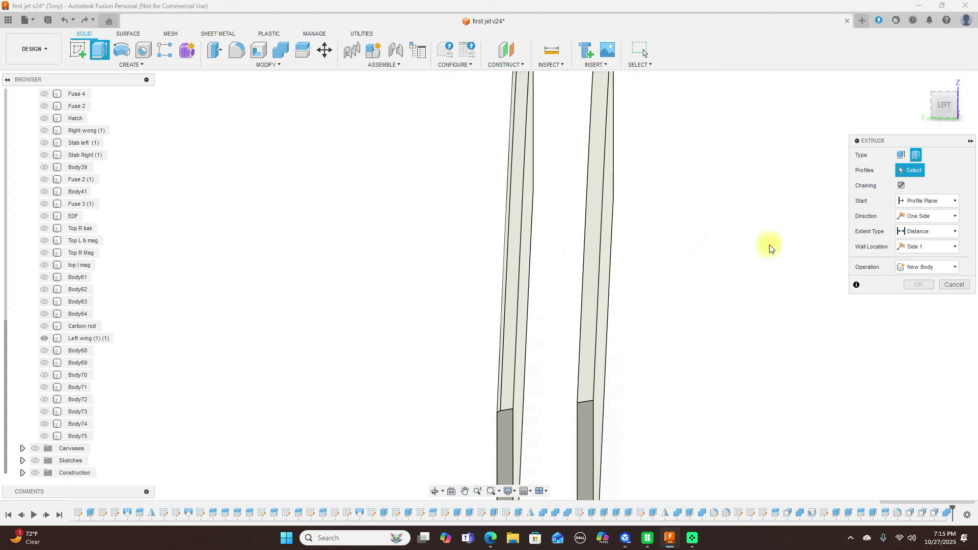
{"action": "left_click", "coordinate": [954, 284]}
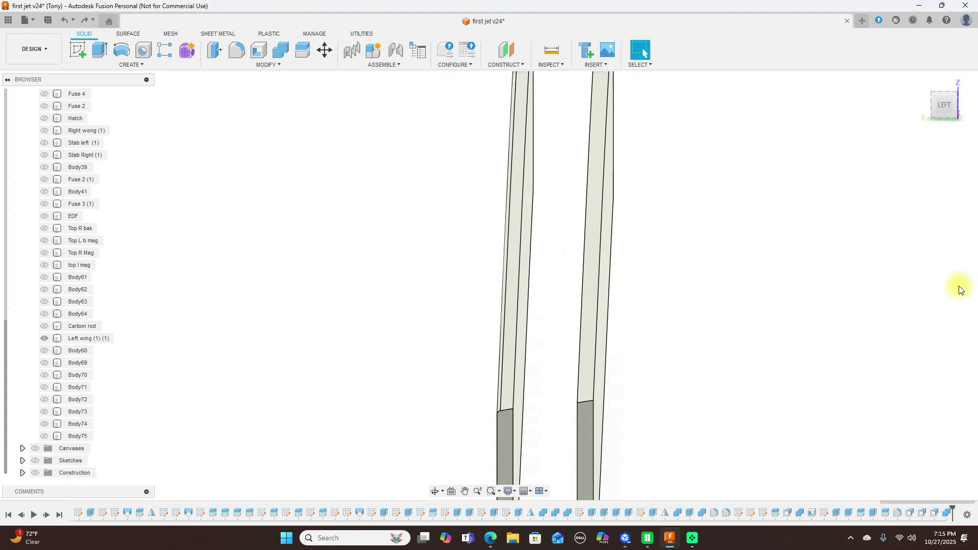
{"action": "scroll", "coordinate": [854, 287], "scroll_direction": "down", "scroll_amount": 5}
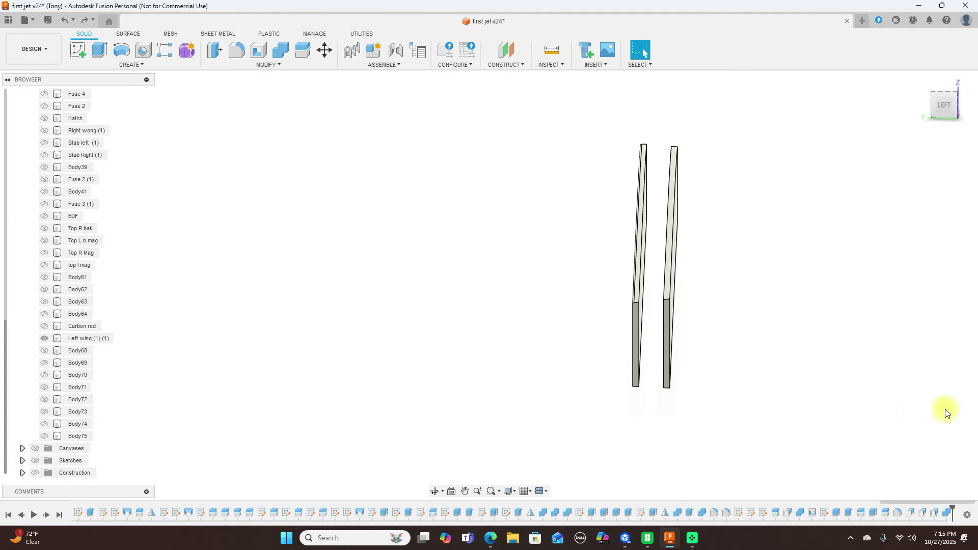
{"action": "left_click", "coordinate": [942, 6]}
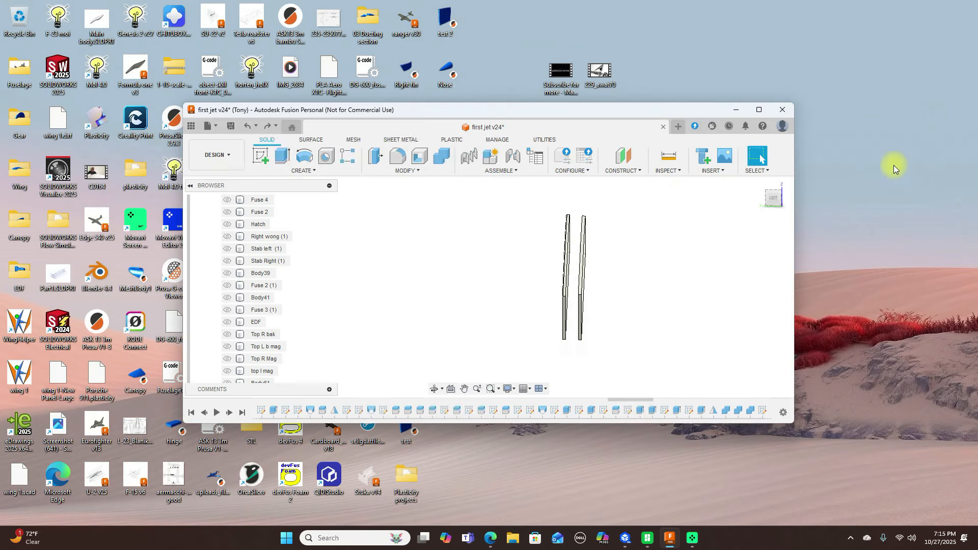
{"action": "left_click_drag", "start_coordinate": [648, 399], "coordinate": [789, 412]}
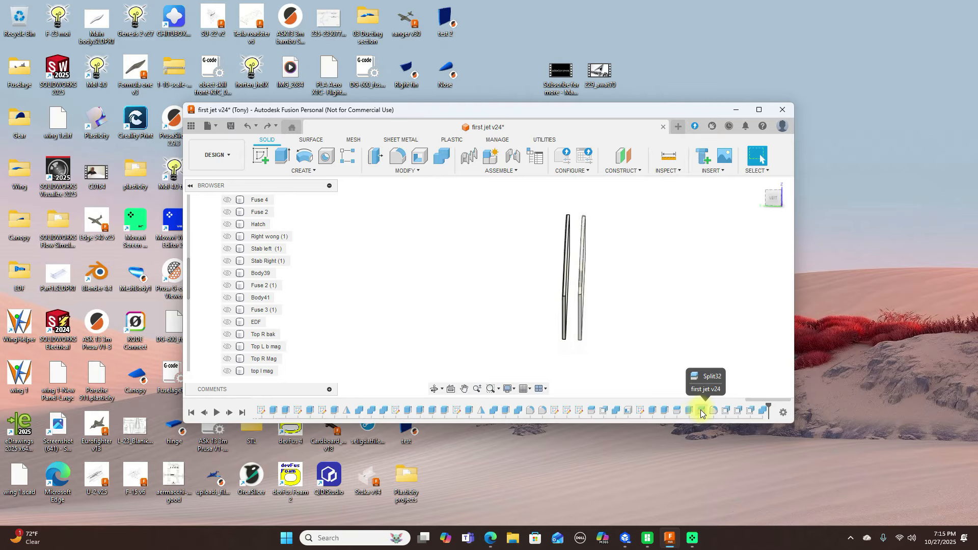
{"action": "right_click", "coordinate": [728, 413]}
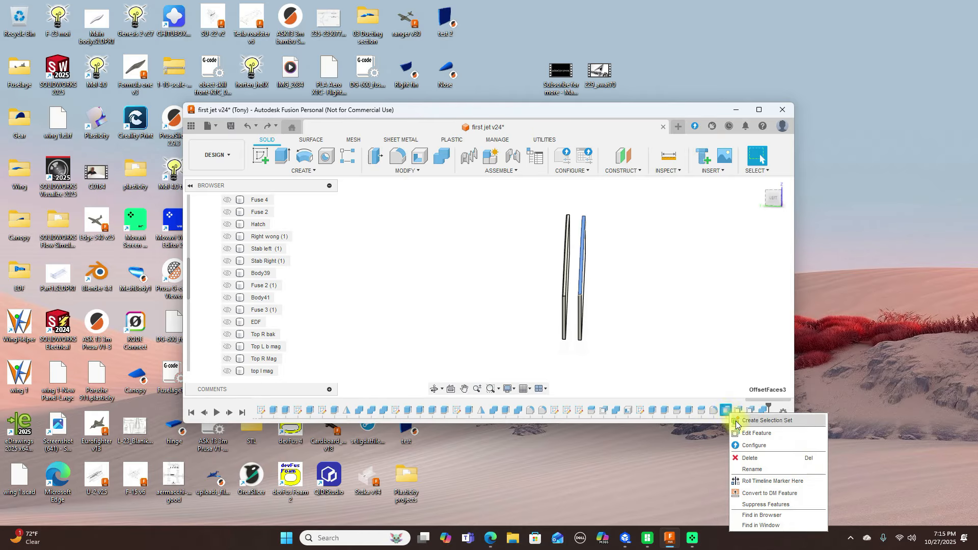
{"action": "left_click", "coordinate": [749, 432]}
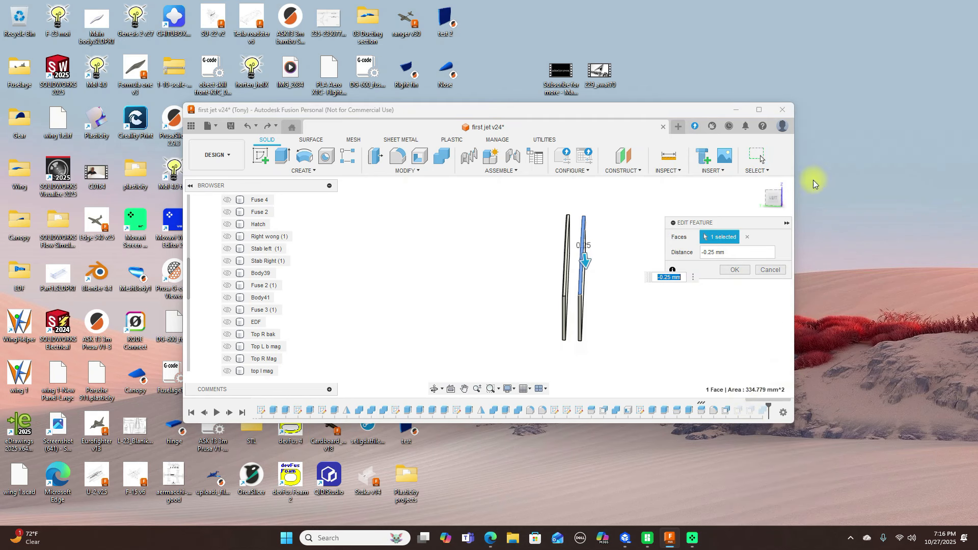
{"action": "left_click", "coordinate": [760, 109]}
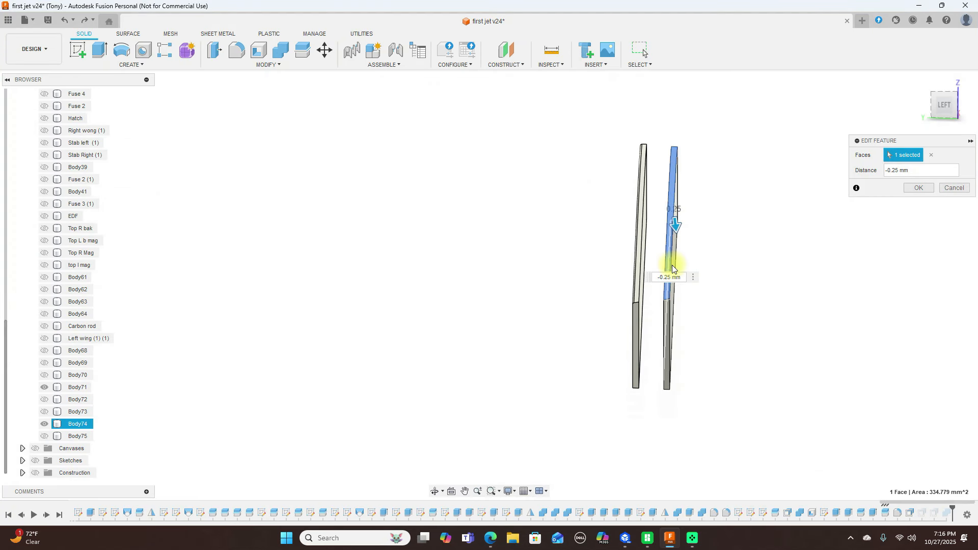
{"action": "scroll", "coordinate": [672, 265], "scroll_direction": "up", "scroll_amount": 2}
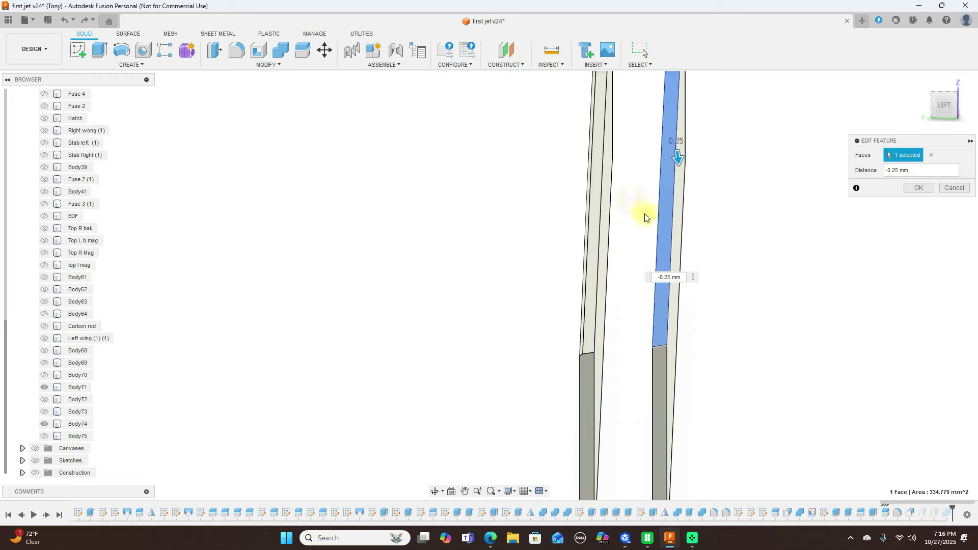
{"action": "scroll", "coordinate": [717, 288], "scroll_direction": "up", "scroll_amount": 2}
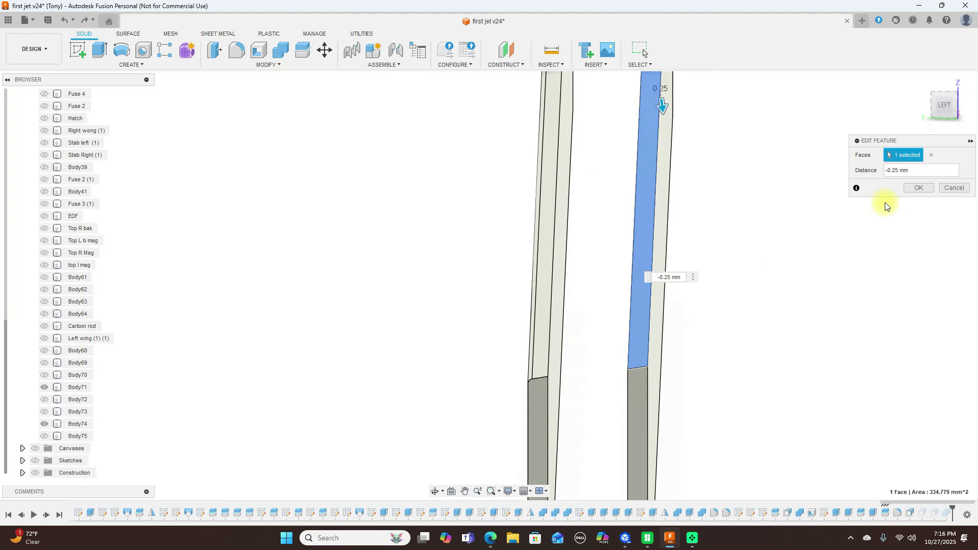
{"action": "scroll", "coordinate": [819, 234], "scroll_direction": "down", "scroll_amount": 2}
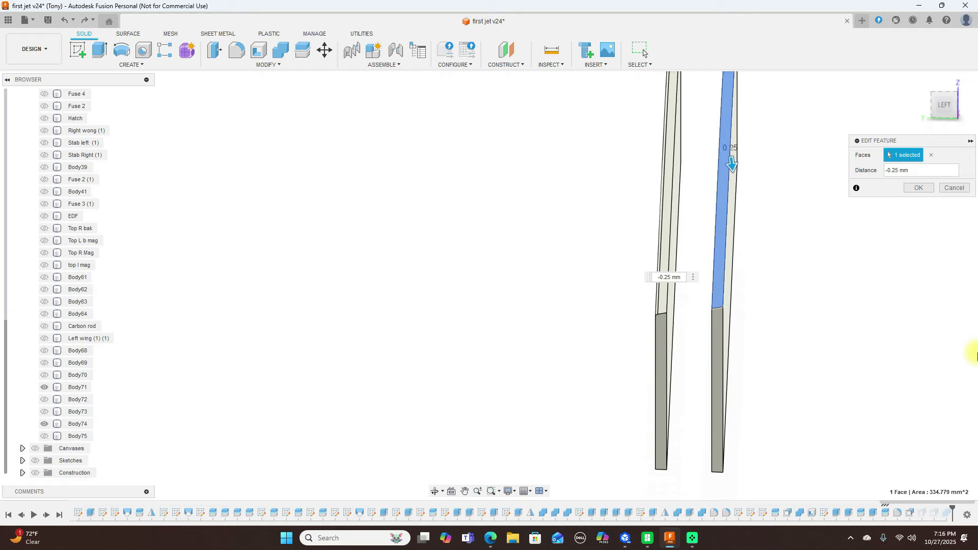
{"action": "left_click", "coordinate": [950, 190]}
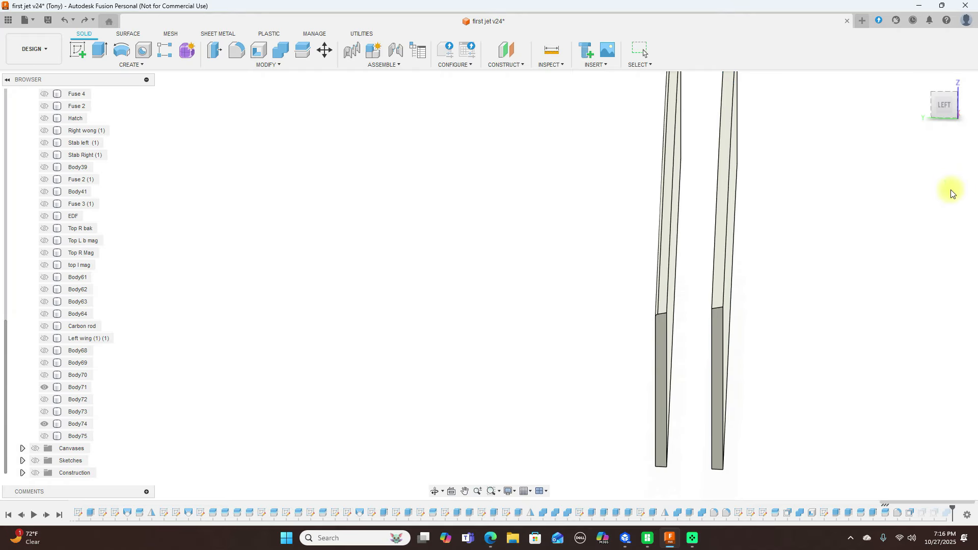
Delete the last four features of the timeline, from OffsetFaces3 through the final Combine.
{"action": "left_click", "coordinate": [940, 7]}
{"action": "left_click_drag", "start_coordinate": [653, 398], "coordinate": [794, 390]}
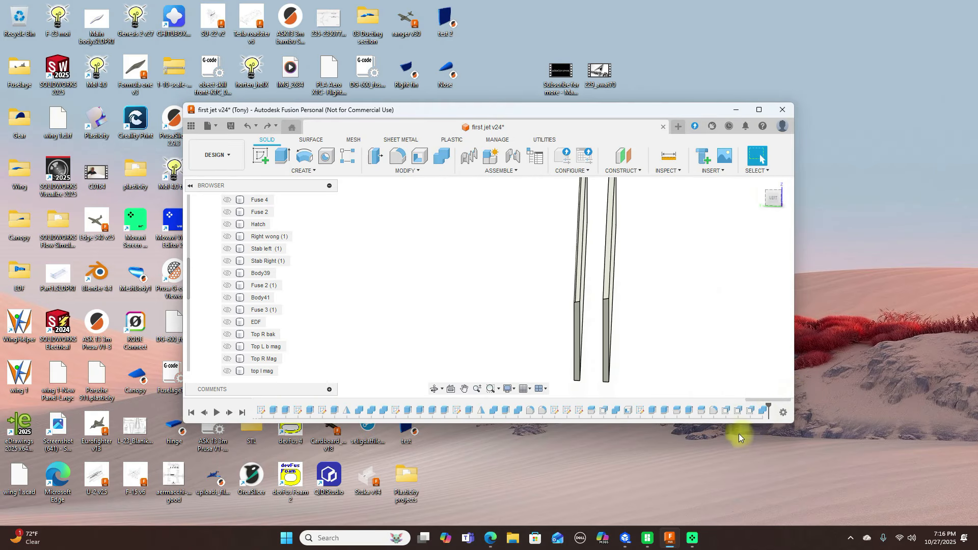
{"action": "left_click", "coordinate": [724, 411]}
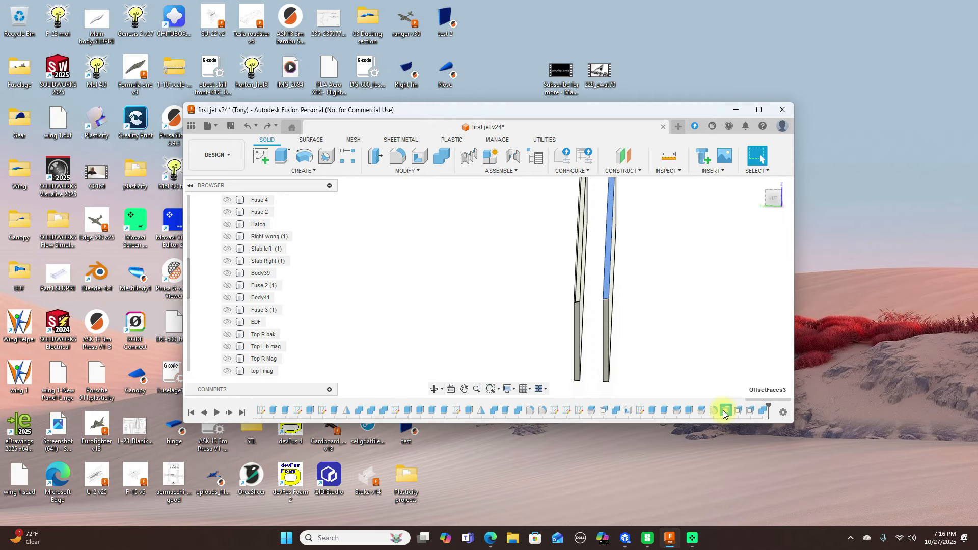
{"action": "left_click", "coordinate": [764, 411], "text": "shift"}
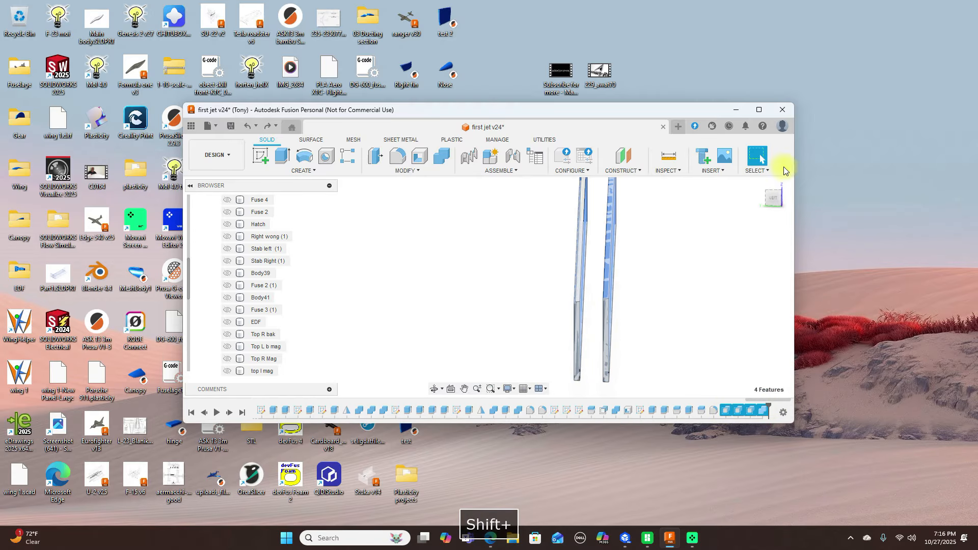
{"action": "left_click", "coordinate": [758, 109]}
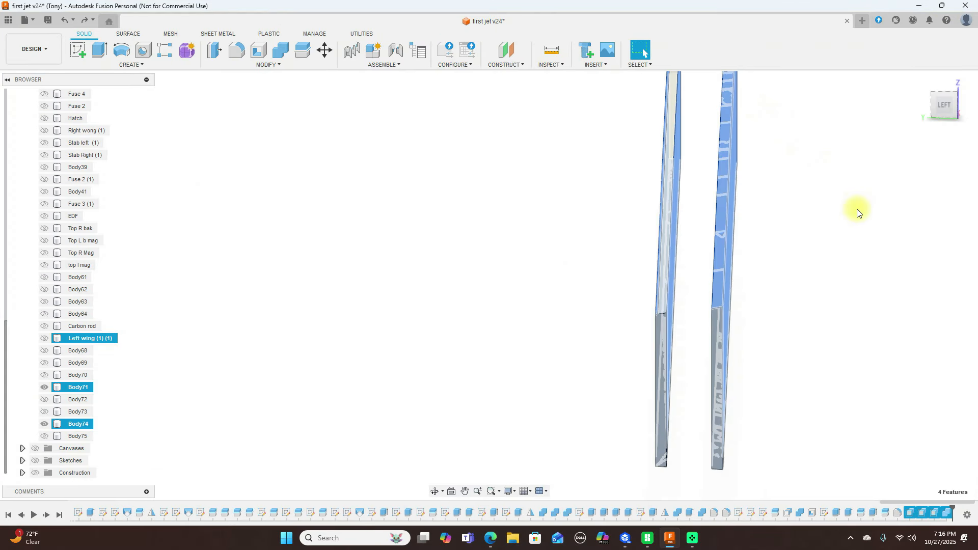
{"action": "key", "text": "Delete"}
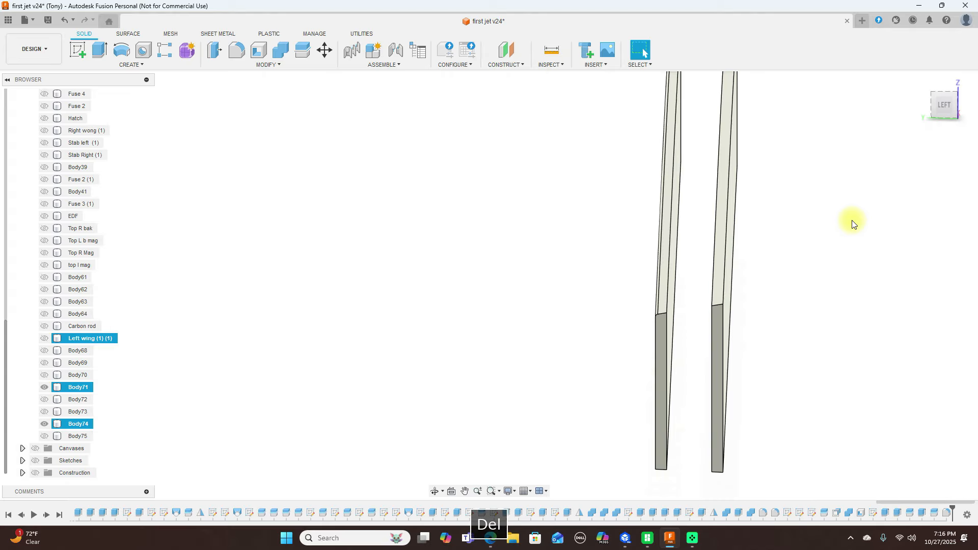
Offset the narrow top face of the Body71 strip by -0.3 mm.
{"action": "scroll", "coordinate": [852, 224], "scroll_direction": "down", "scroll_amount": 3}
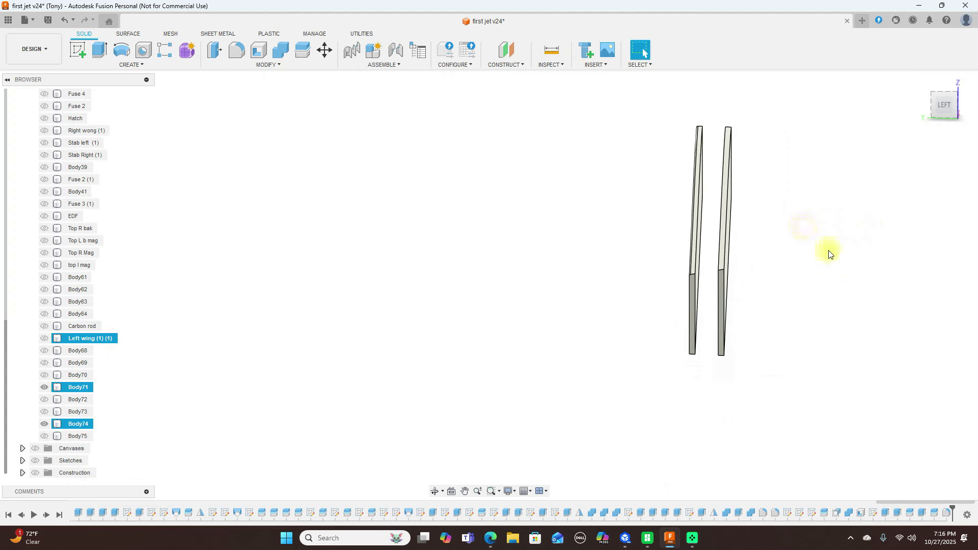
{"action": "left_click_drag", "start_coordinate": [942, 115], "coordinate": [940, 112]}
{"action": "scroll", "coordinate": [717, 295], "scroll_direction": "up", "scroll_amount": 4}
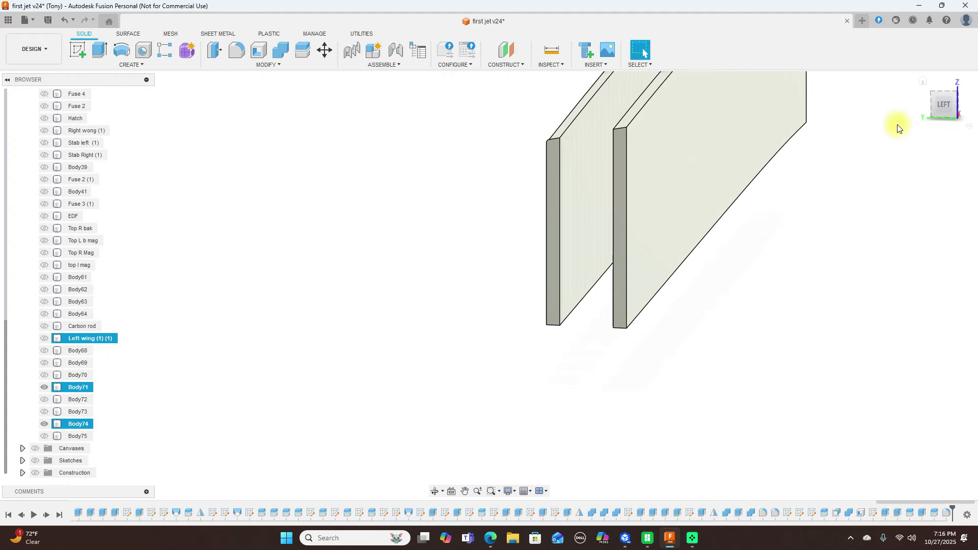
{"action": "scroll", "coordinate": [803, 234], "scroll_direction": "up", "scroll_amount": 2}
{"action": "middle_click_drag", "start_coordinate": [802, 232], "coordinate": [813, 292]}
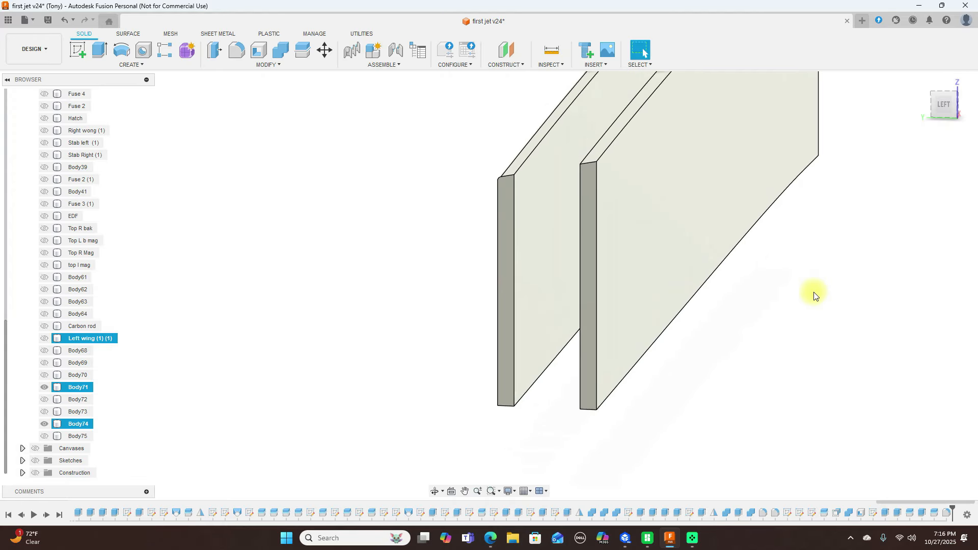
{"action": "left_click", "coordinate": [209, 54]}
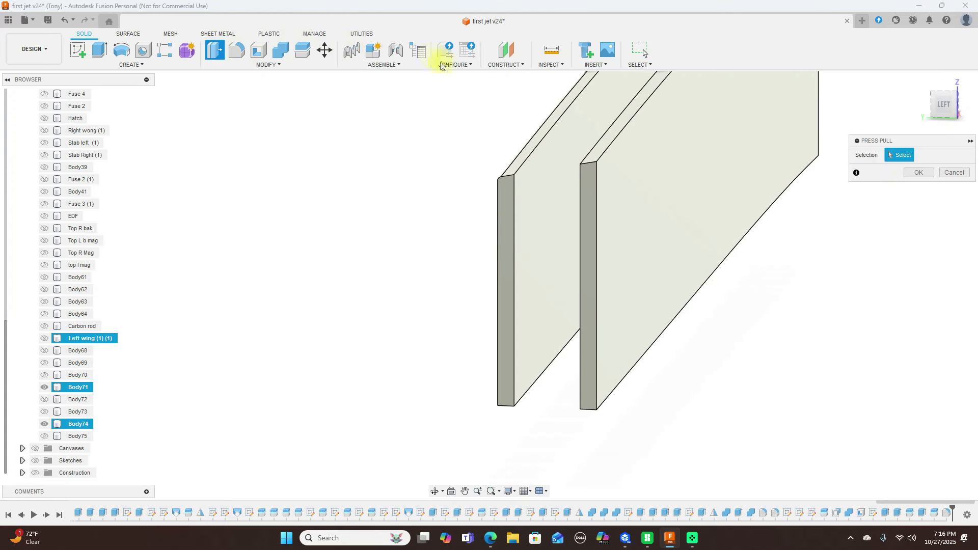
{"action": "left_click", "coordinate": [523, 156]}
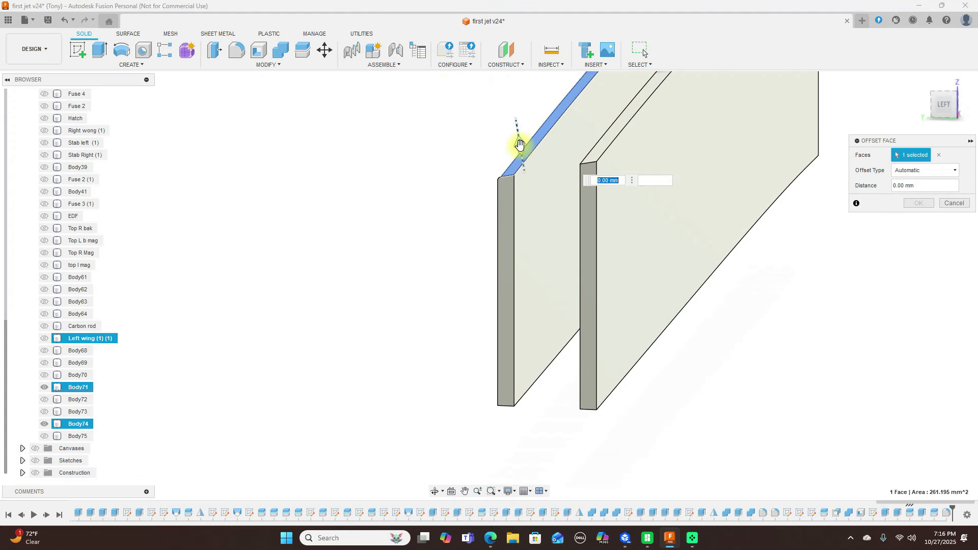
{"action": "left_click_drag", "start_coordinate": [520, 148], "coordinate": [520, 152]}
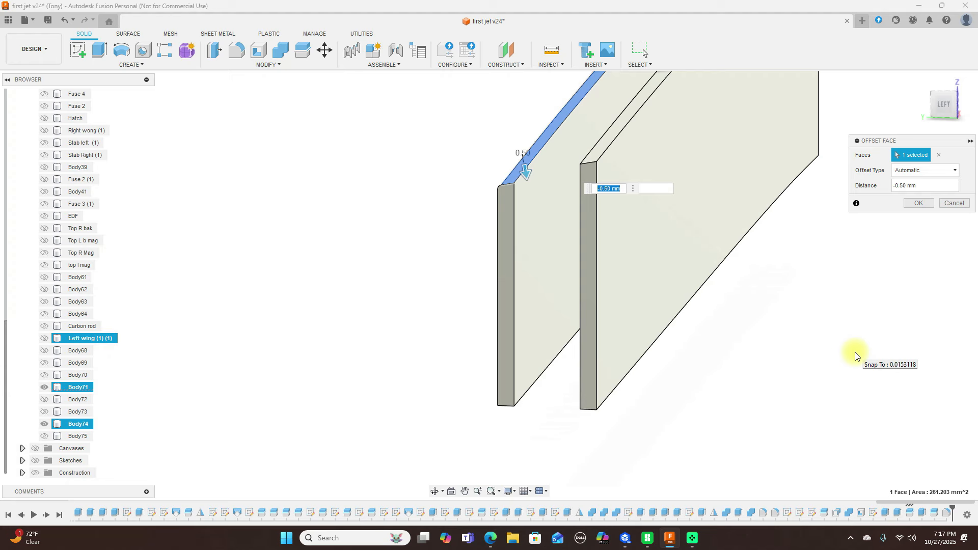
{"action": "key", "text": "BackSpace"}
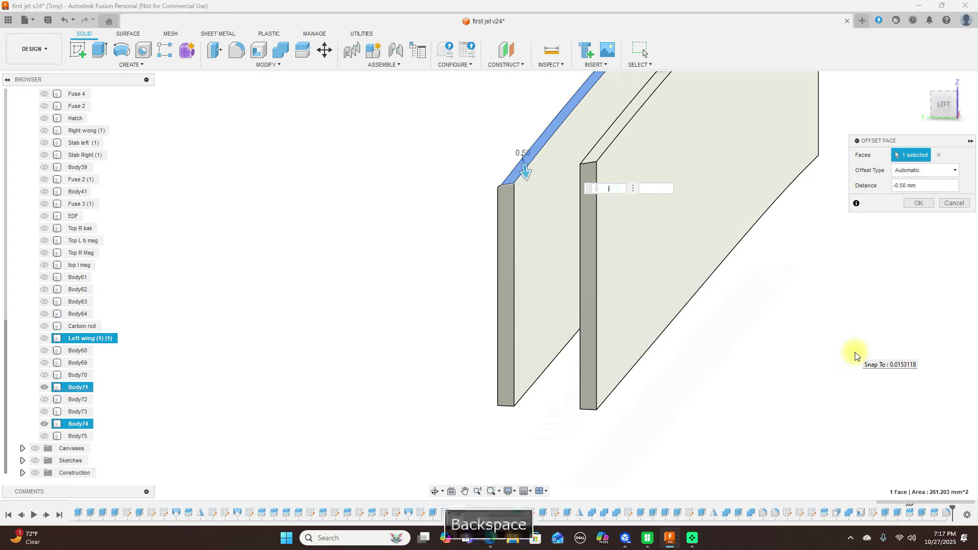
{"action": "type", "text": "-"}
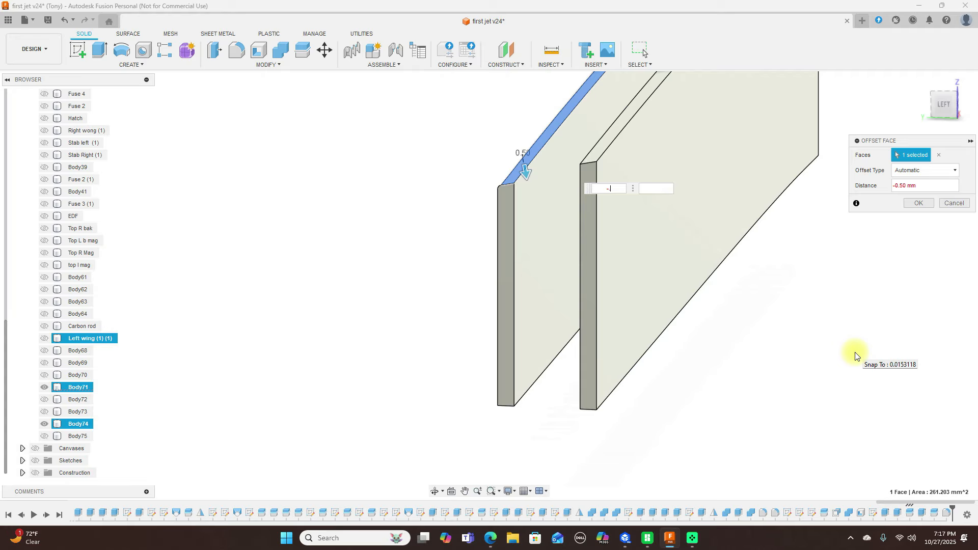
{"action": "type", "text": ".3"}
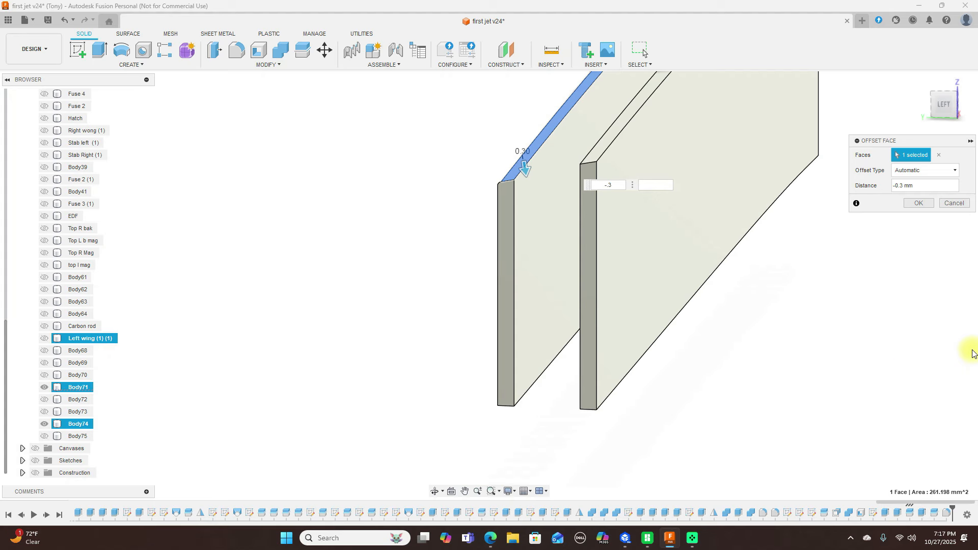
{"action": "left_click", "coordinate": [917, 203]}
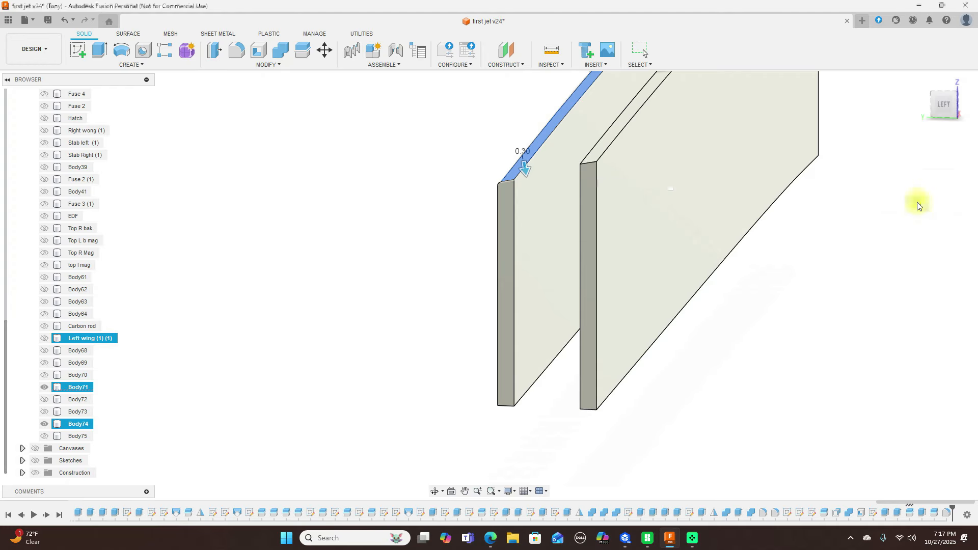
Offset the narrow top face of the Body74 strip by -0.25 mm.
{"action": "left_click", "coordinate": [215, 49]}
{"action": "left_click", "coordinate": [599, 153]}
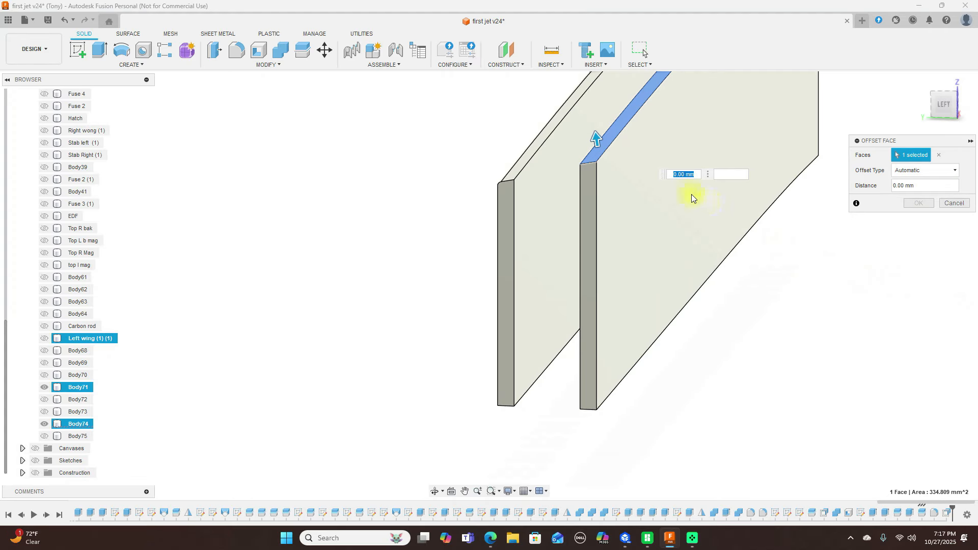
{"action": "left_click_drag", "start_coordinate": [598, 148], "coordinate": [600, 164]}
{"action": "key", "text": "BackSpace"}
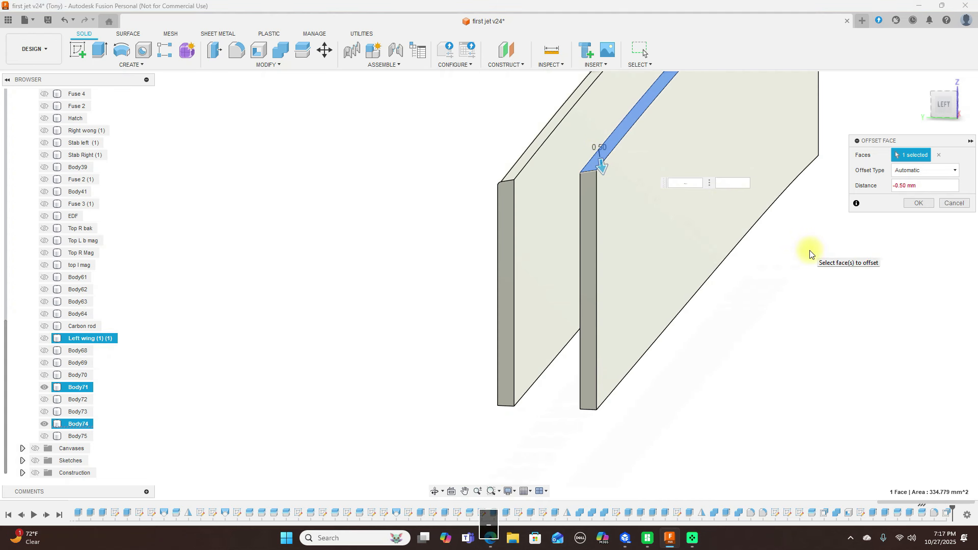
{"action": "type", "text": "-.25"}
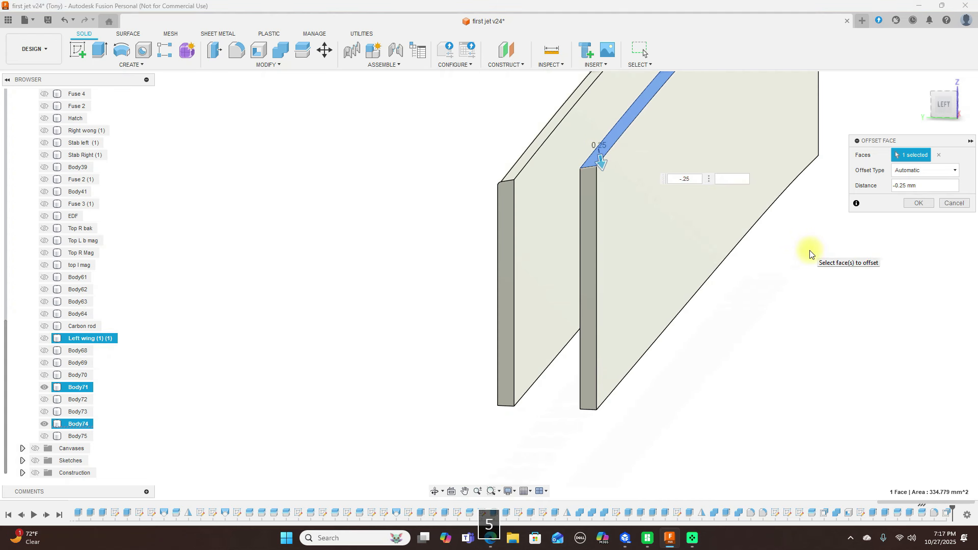
{"action": "left_click", "coordinate": [920, 203]}
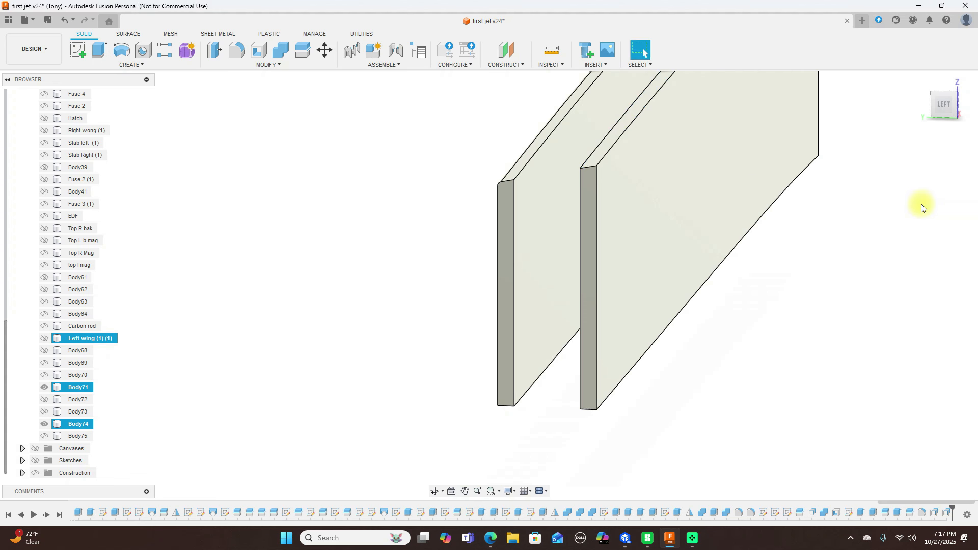
Show the Left wing (1) (1) body together with the two spar strips.
{"action": "left_click", "coordinate": [942, 106]}
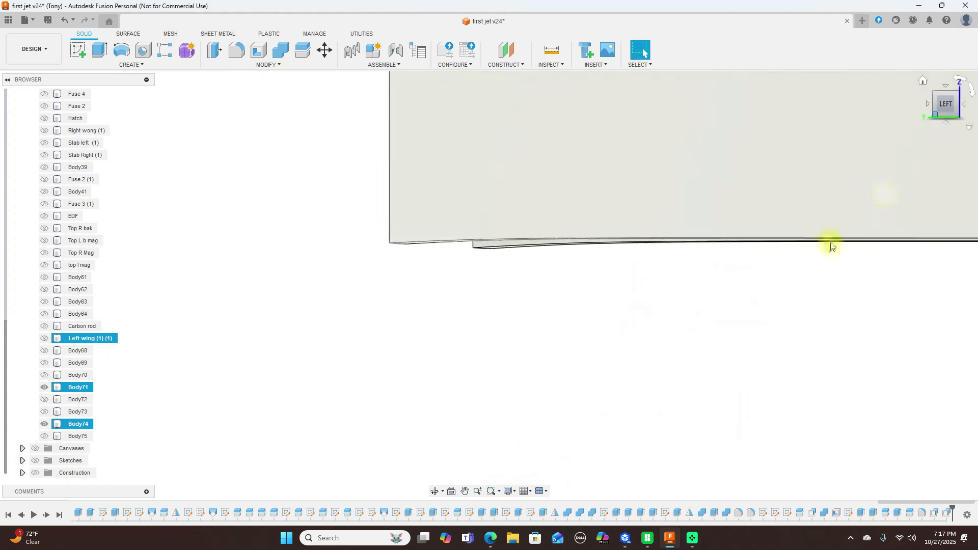
{"action": "mouse_move", "coordinate": [952, 108]}
{"action": "left_mouse_down"}
{"action": "mouse_move", "coordinate": [931, 106]}
{"action": "mouse_move", "coordinate": [939, 103]}
{"action": "left_mouse_up"}
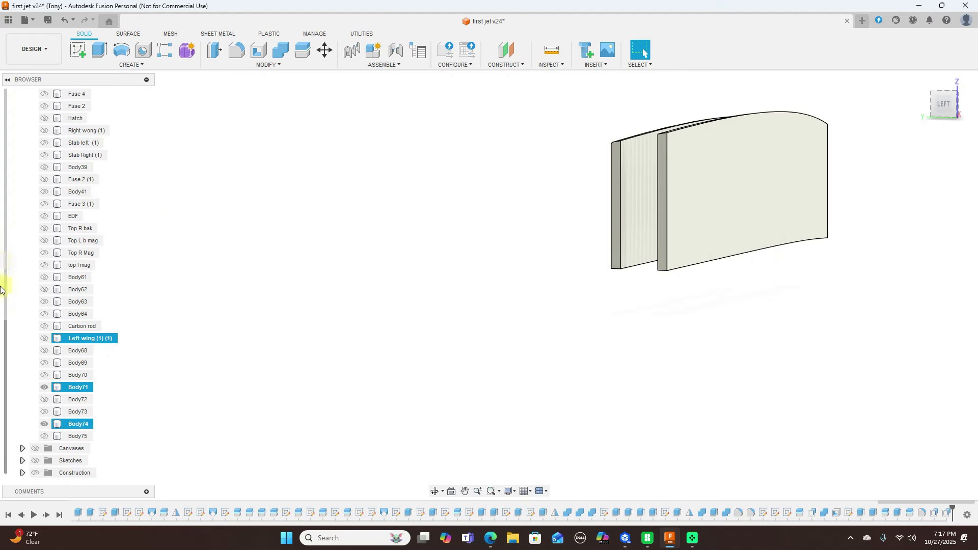
{"action": "left_click", "coordinate": [45, 338]}
{"action": "scroll", "coordinate": [561, 390], "scroll_direction": "down", "scroll_amount": 3}
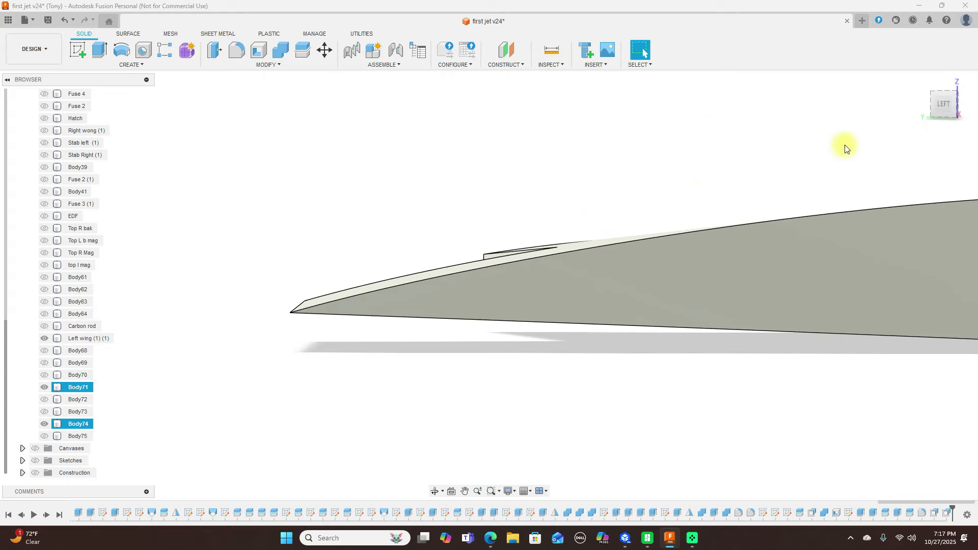
Join the Body74 spar strip to the Left wing (1) (1) body with Combine, keeping the tool body.
{"action": "mouse_move", "coordinate": [941, 95]}
{"action": "left_mouse_down"}
{"action": "mouse_move", "coordinate": [923, 114]}
{"action": "mouse_move", "coordinate": [803, 110]}
{"action": "mouse_move", "coordinate": [877, 87]}
{"action": "mouse_move", "coordinate": [891, 94]}
{"action": "mouse_move", "coordinate": [885, 109]}
{"action": "left_mouse_up"}
{"action": "scroll", "coordinate": [762, 156], "scroll_direction": "down", "scroll_amount": 3}
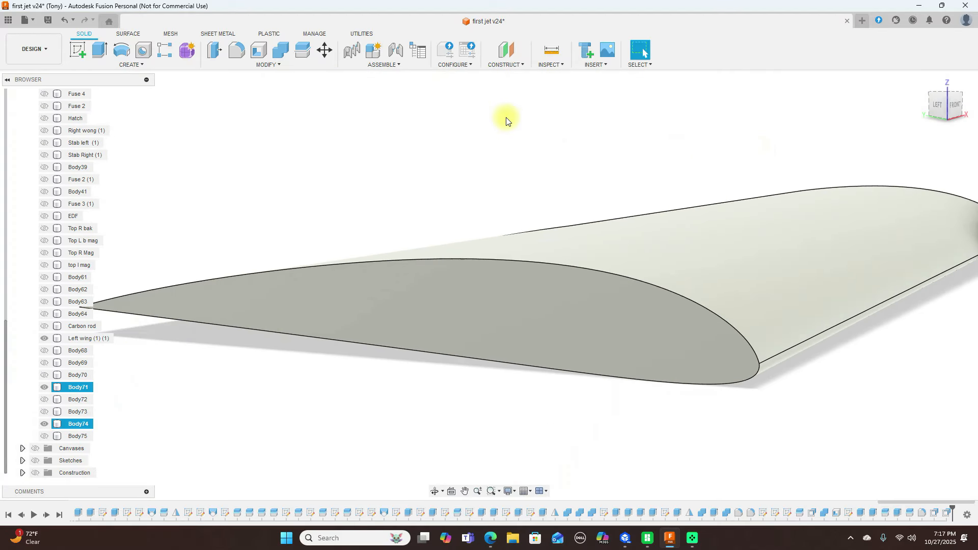
{"action": "left_click", "coordinate": [281, 50]}
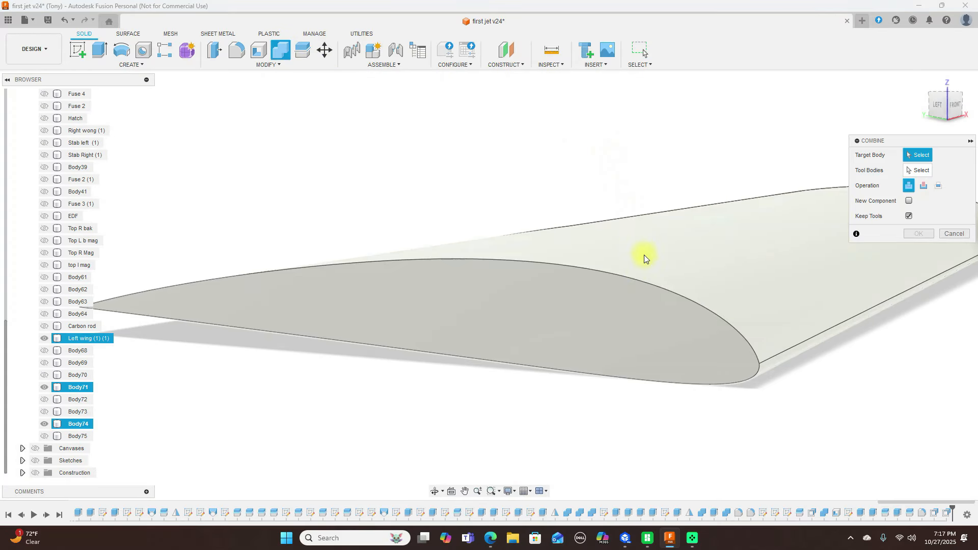
{"action": "left_click", "coordinate": [629, 278]}
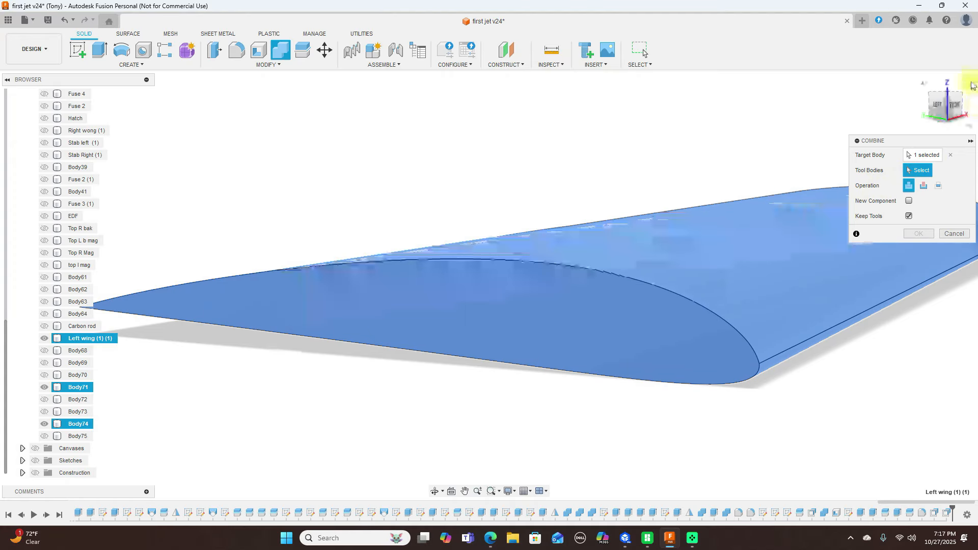
{"action": "left_click", "coordinate": [948, 107]}
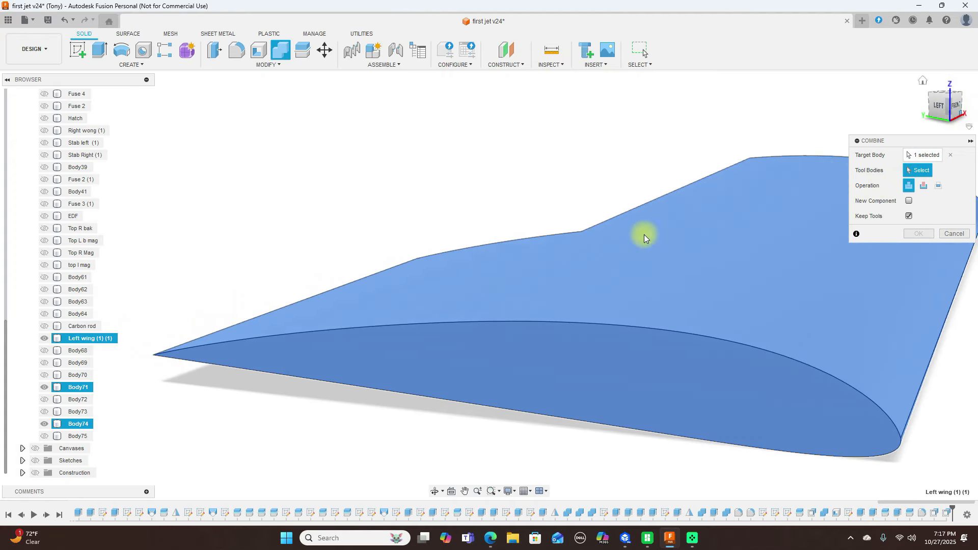
{"action": "left_click", "coordinate": [354, 327]}
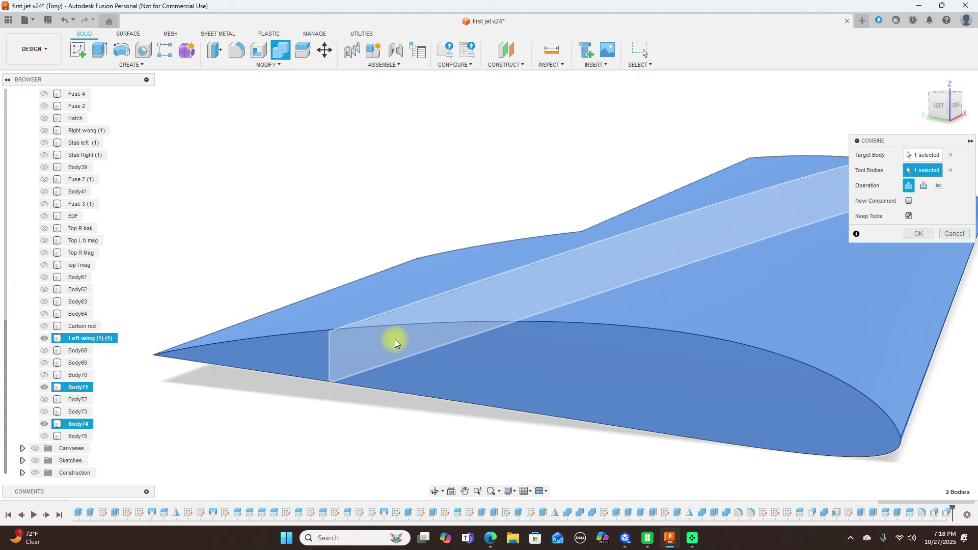
{"action": "left_click", "coordinate": [444, 355]}
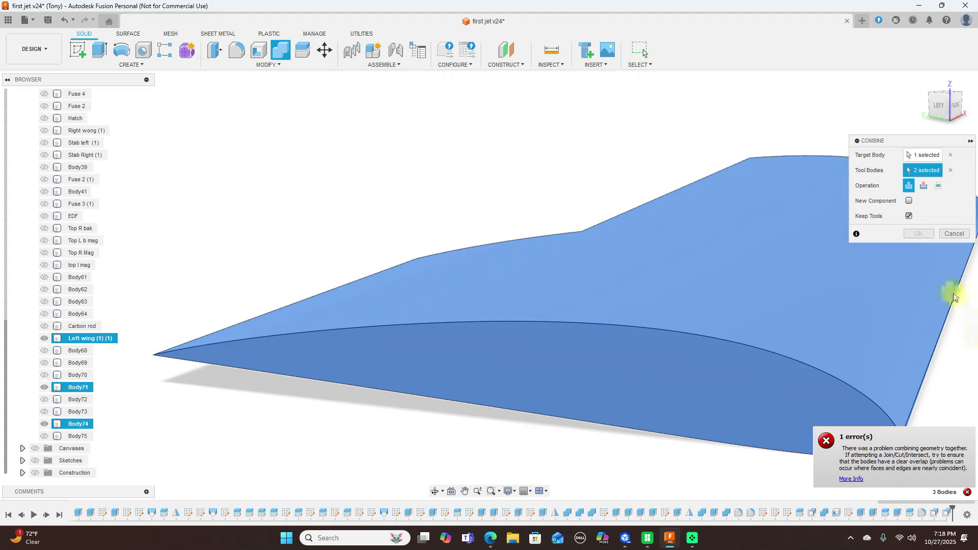
{"action": "left_click", "coordinate": [950, 170]}
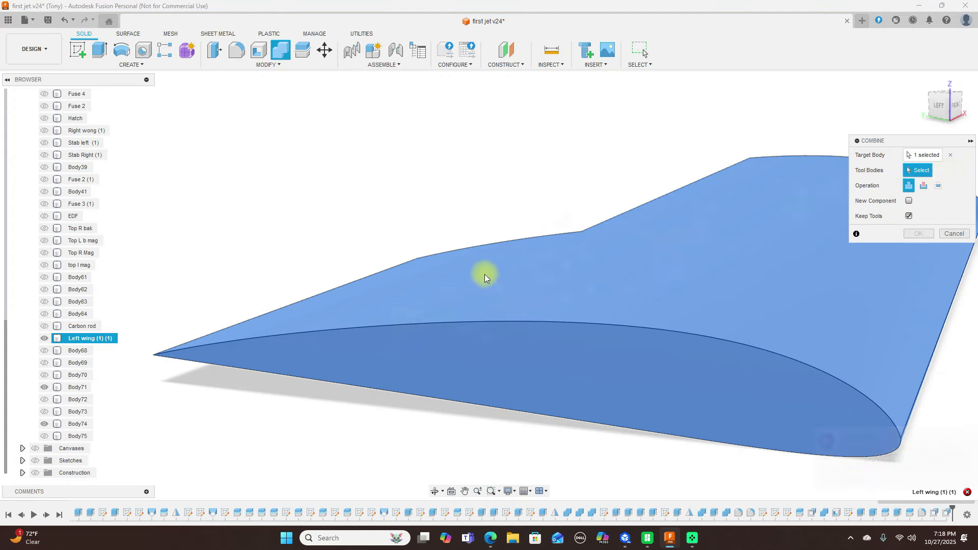
{"action": "left_click", "coordinate": [483, 299]}
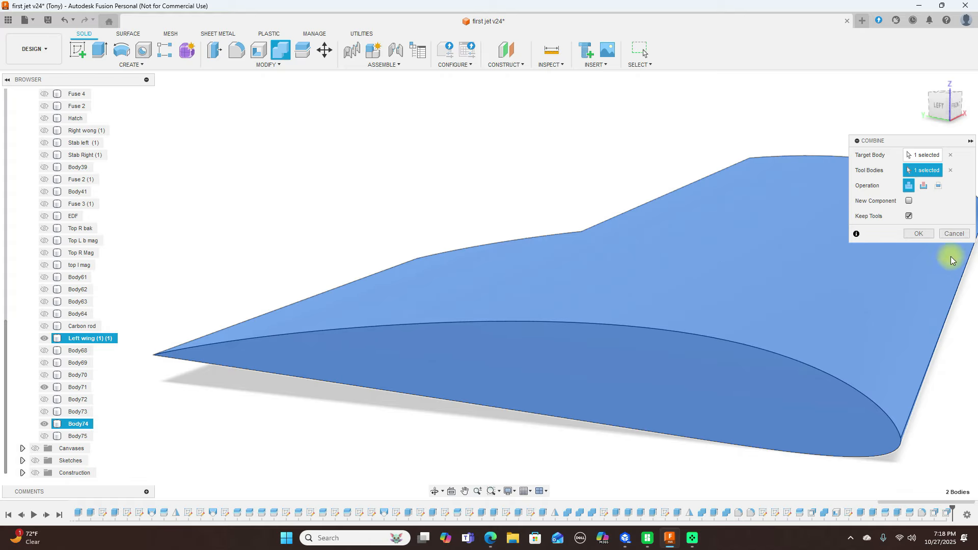
{"action": "left_click", "coordinate": [918, 234]}
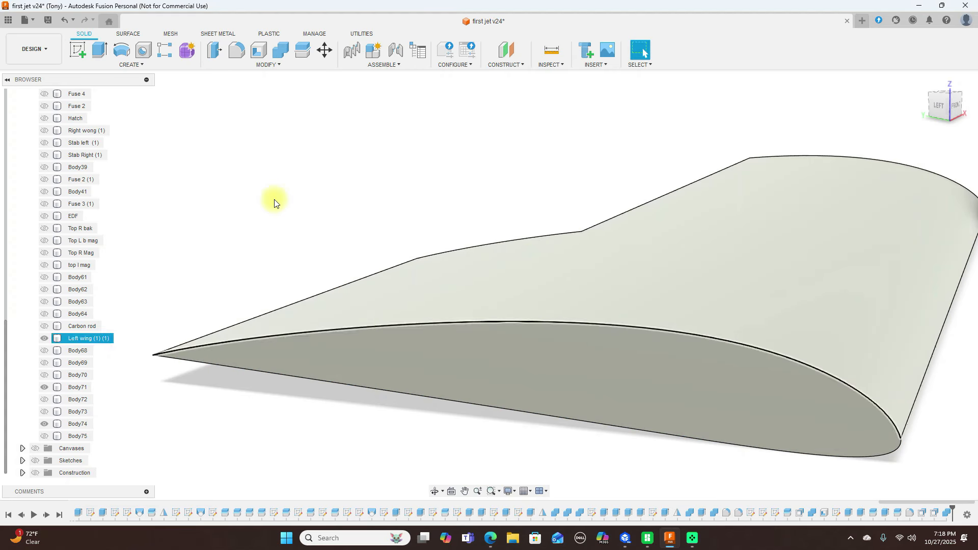
Join the Body71 spar strip to the Left wing (1) (1) body with Combine, keeping the tool body.
{"action": "left_click", "coordinate": [279, 50]}
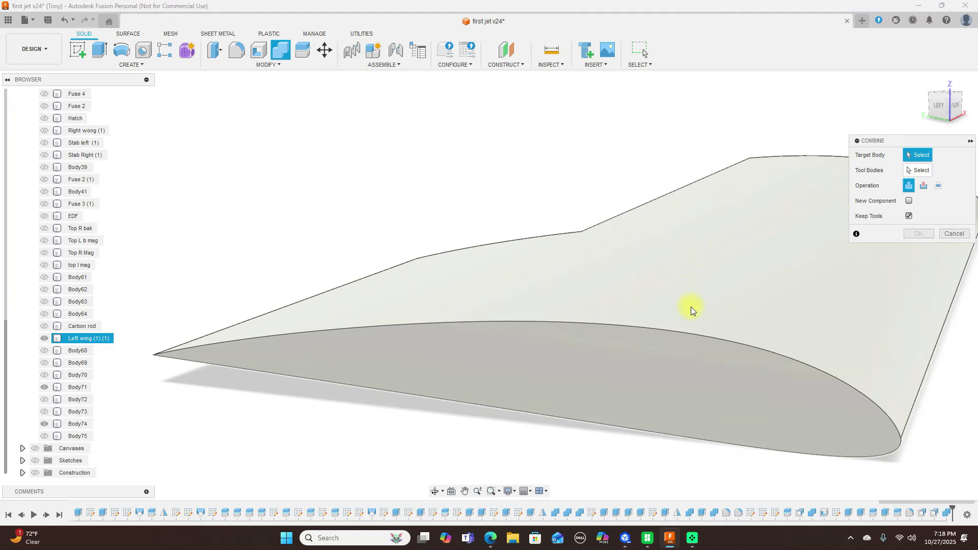
{"action": "left_click", "coordinate": [685, 323]}
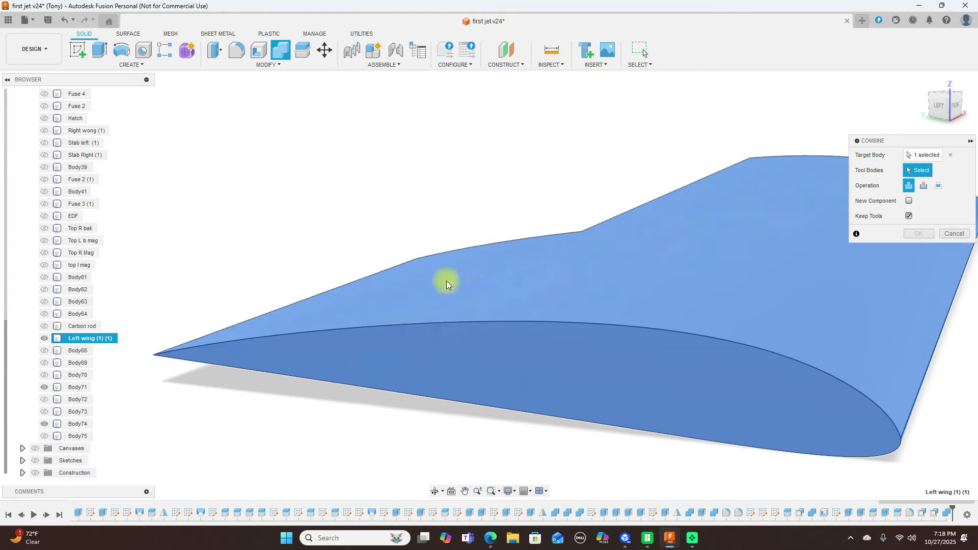
{"action": "left_click", "coordinate": [468, 288]}
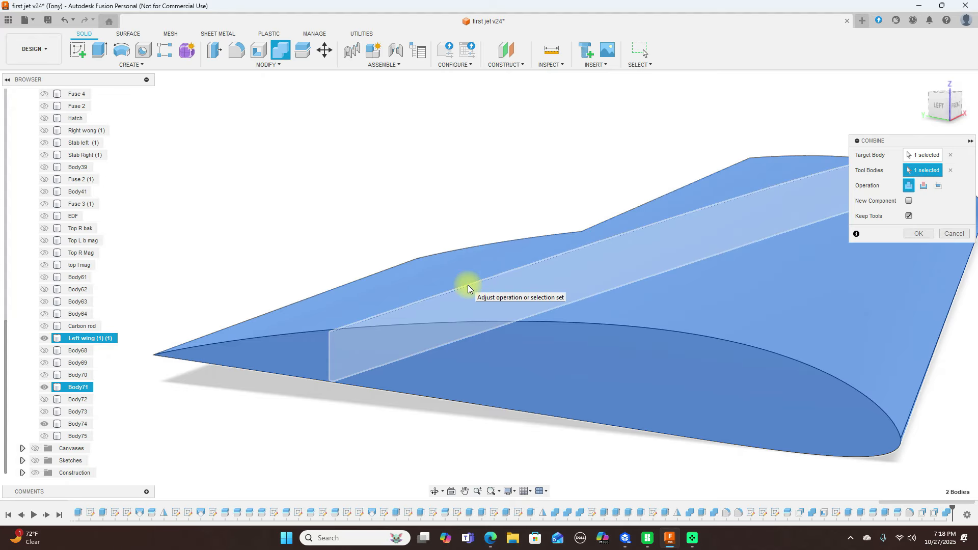
{"action": "left_click", "coordinate": [912, 235]}
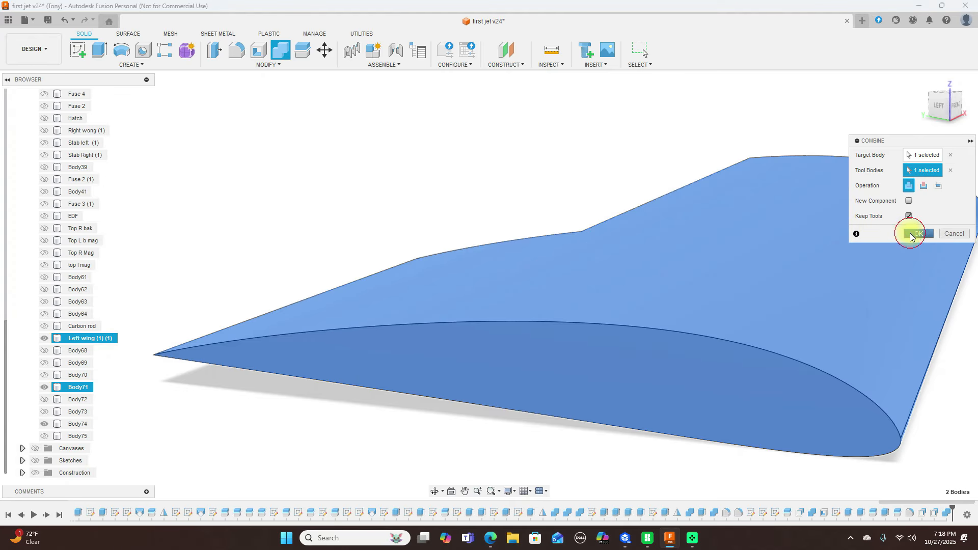
Hide the Body74 and Body71 strips, leaving only the Left wing (1) (1) body displayed.
{"action": "scroll", "coordinate": [492, 261], "scroll_direction": "down", "scroll_amount": 2}
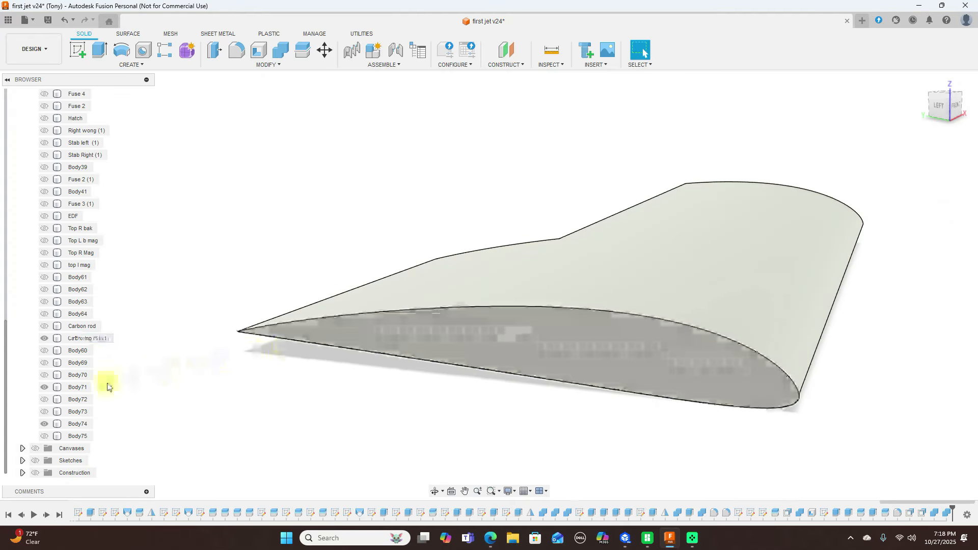
{"action": "left_click", "coordinate": [49, 423]}
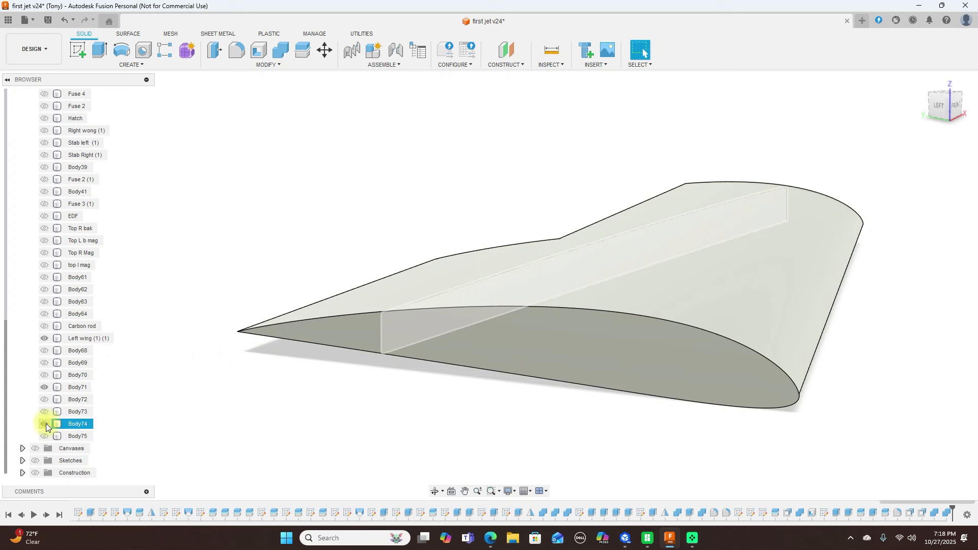
{"action": "key", "text": "Escape"}
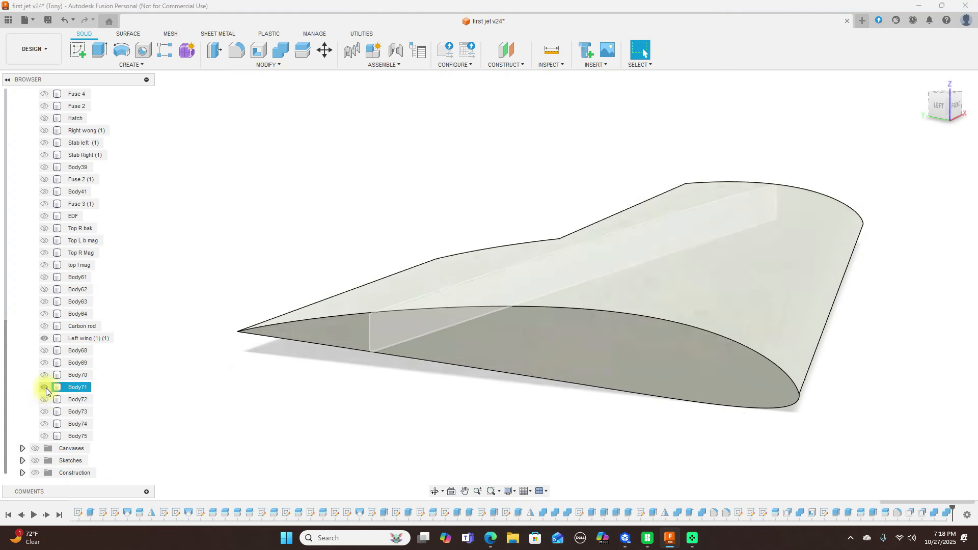
{"action": "left_click", "coordinate": [46, 389]}
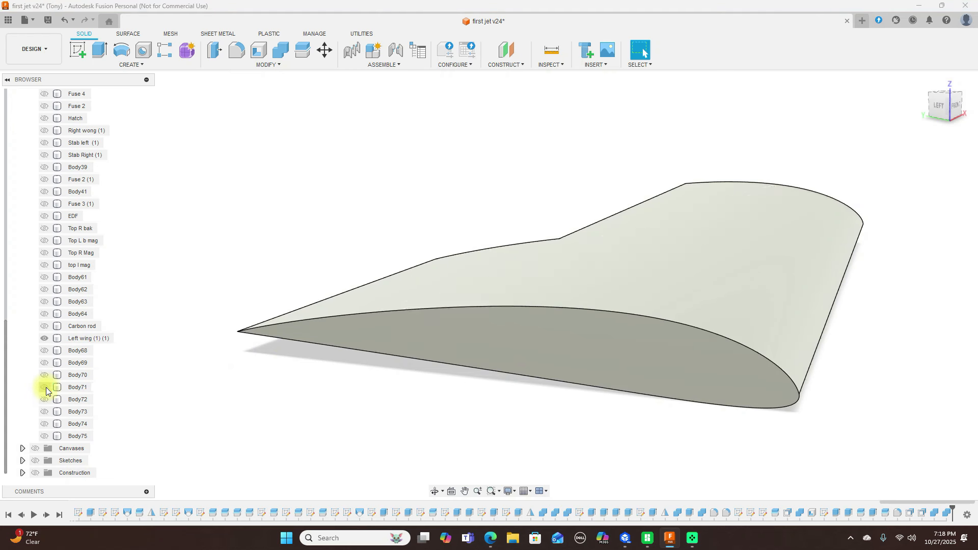
{"action": "left_click", "coordinate": [42, 339]}
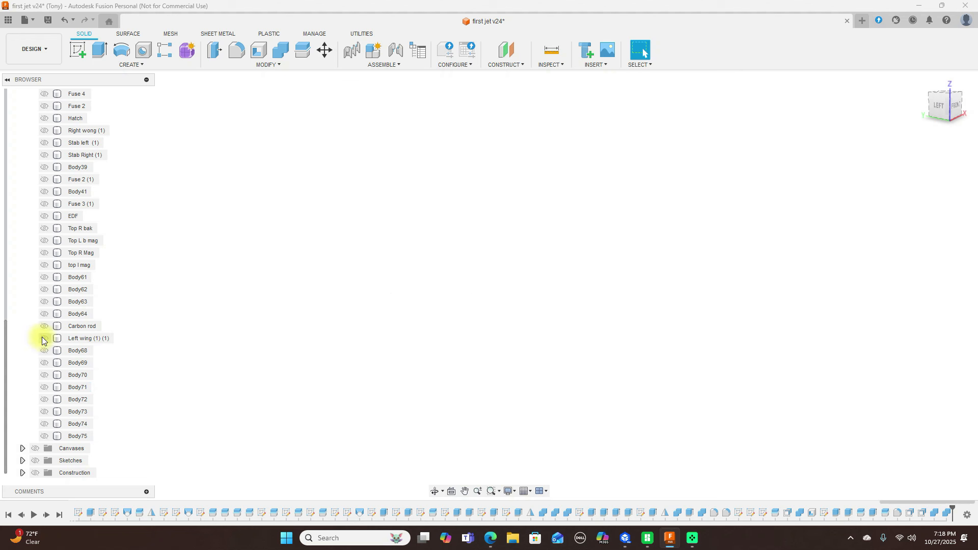
{"action": "left_click", "coordinate": [43, 338]}
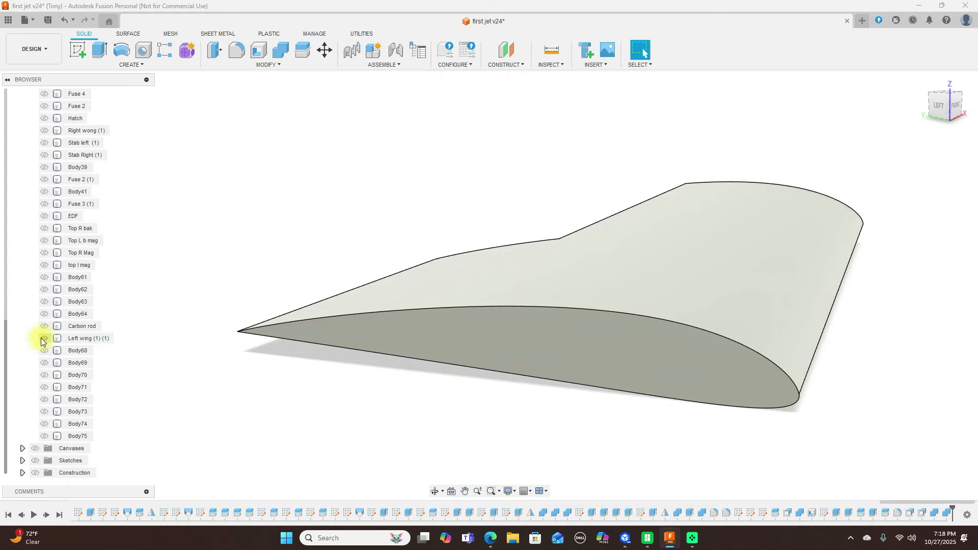
Use Section Analysis to inspect the joined spars inside the left wing without adding a cut plane.
{"action": "left_click", "coordinate": [548, 65]}
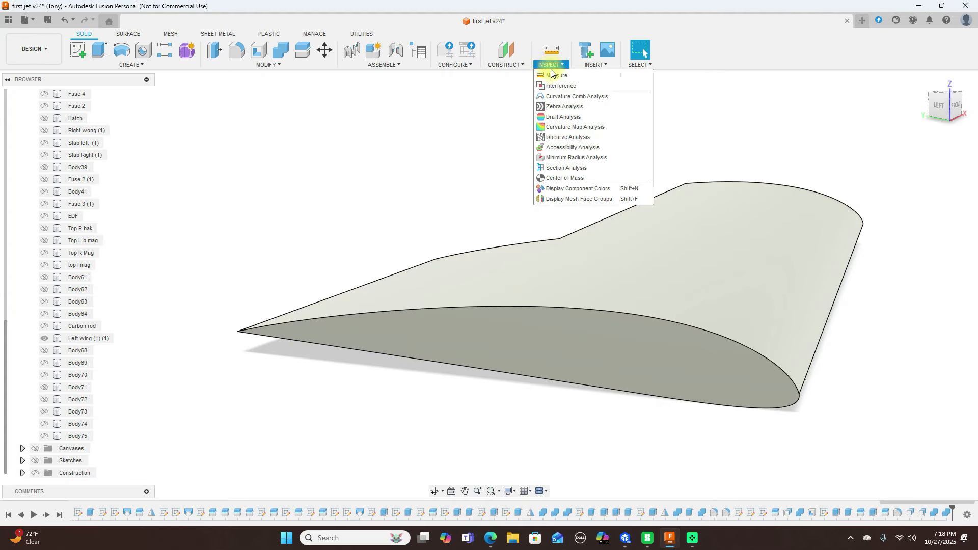
{"action": "left_click", "coordinate": [563, 163]}
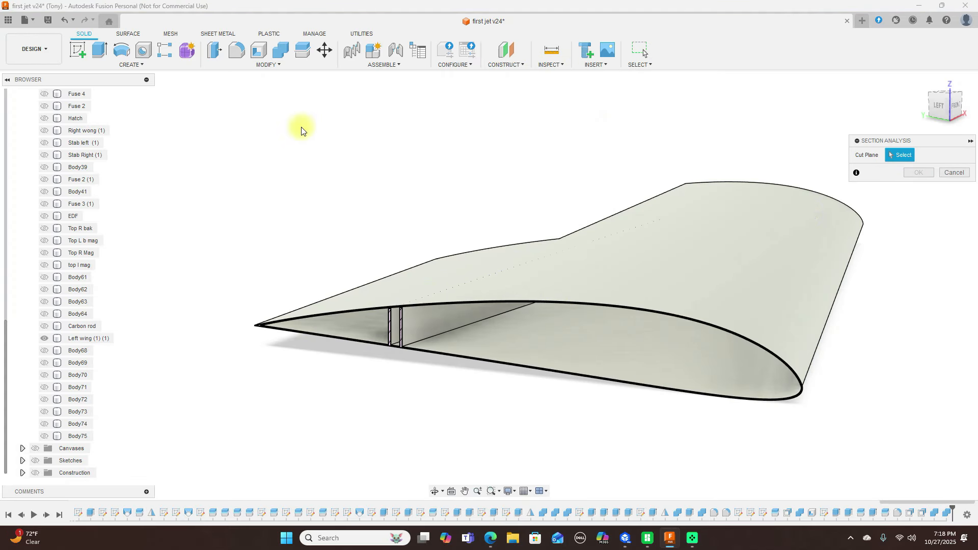
{"action": "left_click", "coordinate": [44, 339]}
{"action": "left_click", "coordinate": [46, 339]}
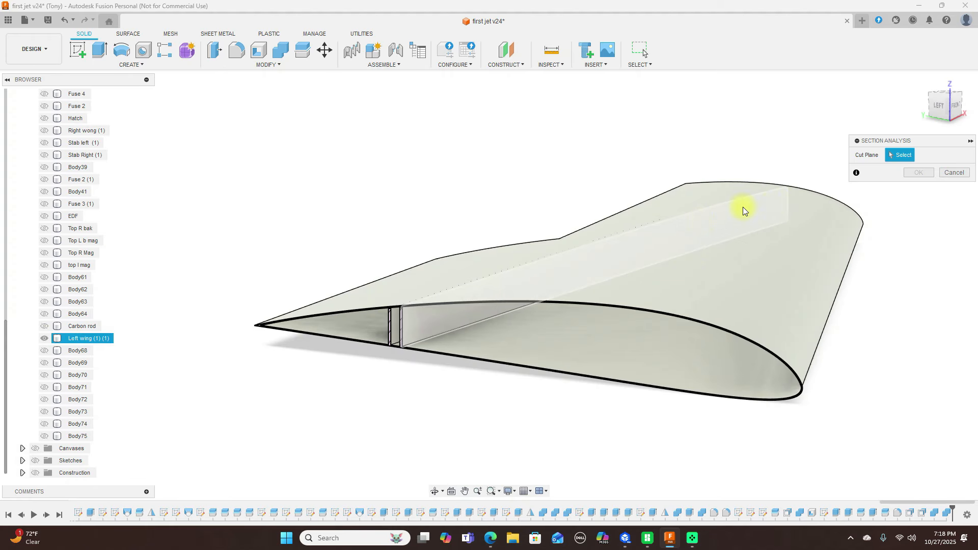
{"action": "left_click", "coordinate": [957, 179]}
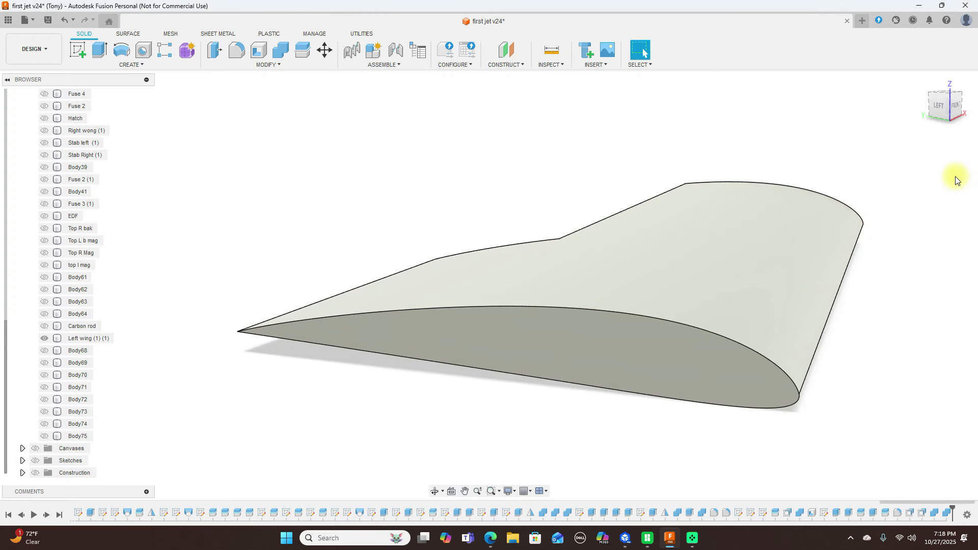
Set the opacity of the Left wing (1) (1) body to 70% to see its internal structure.
{"action": "scroll", "coordinate": [852, 219], "scroll_direction": "down", "scroll_amount": 2}
{"action": "mouse_move", "coordinate": [946, 95]}
{"action": "left_mouse_down"}
{"action": "mouse_move", "coordinate": [945, 152]}
{"action": "mouse_move", "coordinate": [936, 80]}
{"action": "mouse_move", "coordinate": [931, 91]}
{"action": "mouse_move", "coordinate": [828, 112]}
{"action": "mouse_move", "coordinate": [890, 109]}
{"action": "mouse_move", "coordinate": [11, 107]}
{"action": "mouse_move", "coordinate": [17, 114]}
{"action": "left_mouse_up"}
{"action": "left_click", "coordinate": [874, 343]}
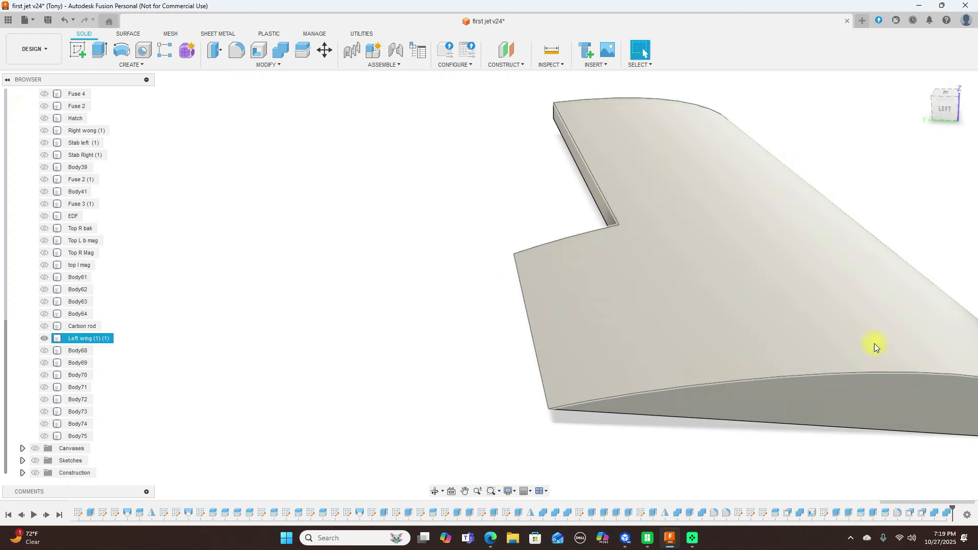
{"action": "scroll", "coordinate": [774, 399], "scroll_direction": "down", "scroll_amount": 2}
{"action": "left_click", "coordinate": [761, 147]}
{"action": "middle_click_drag", "start_coordinate": [688, 138], "coordinate": [526, 121]}
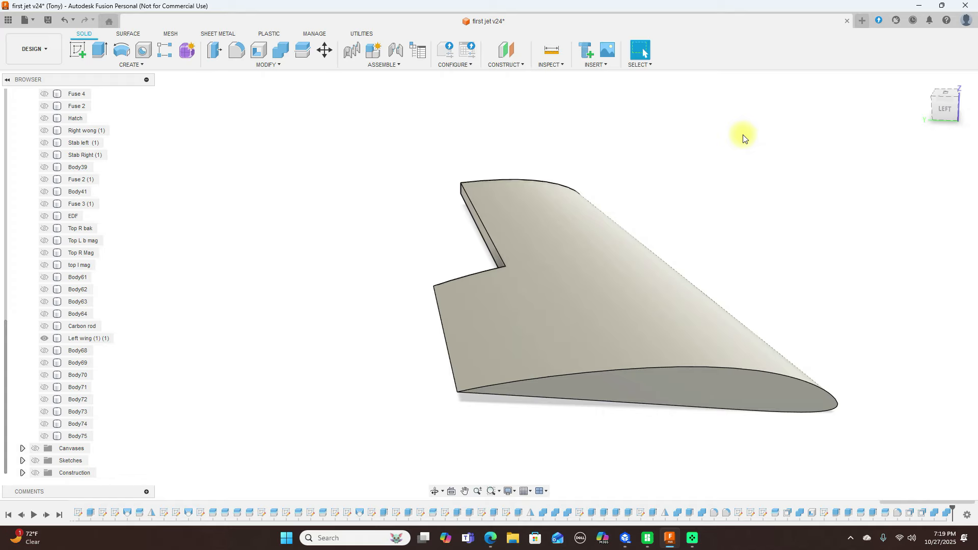
{"action": "left_click", "coordinate": [586, 316]}
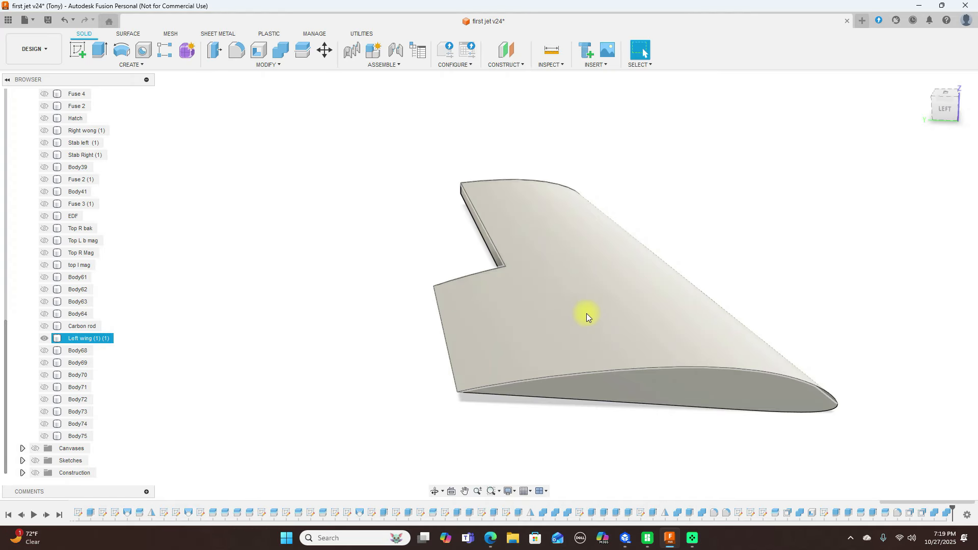
{"action": "left_click", "coordinate": [954, 112]}
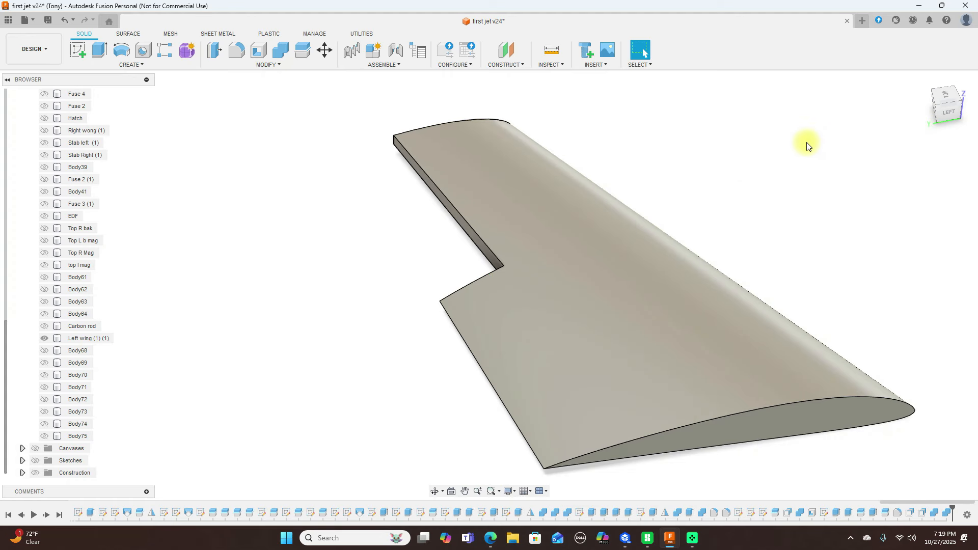
{"action": "right_click", "coordinate": [103, 339]}
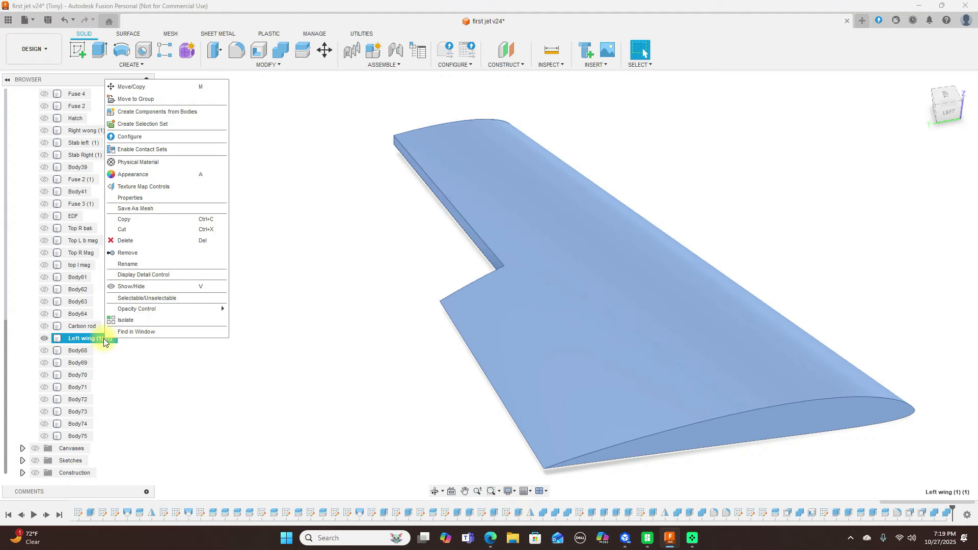
{"action": "mouse_move", "coordinate": [167, 311]}
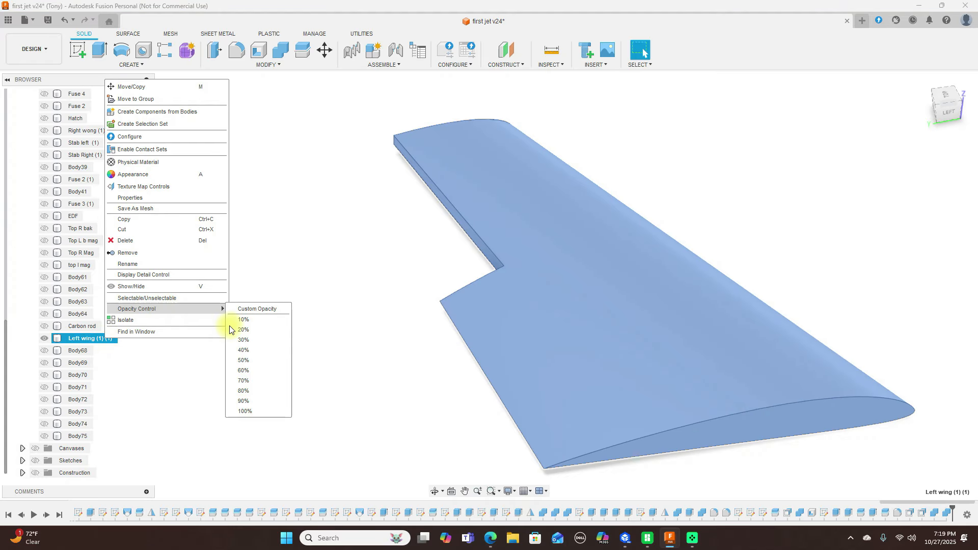
{"action": "left_click", "coordinate": [246, 380]}
{"action": "left_click", "coordinate": [312, 334]}
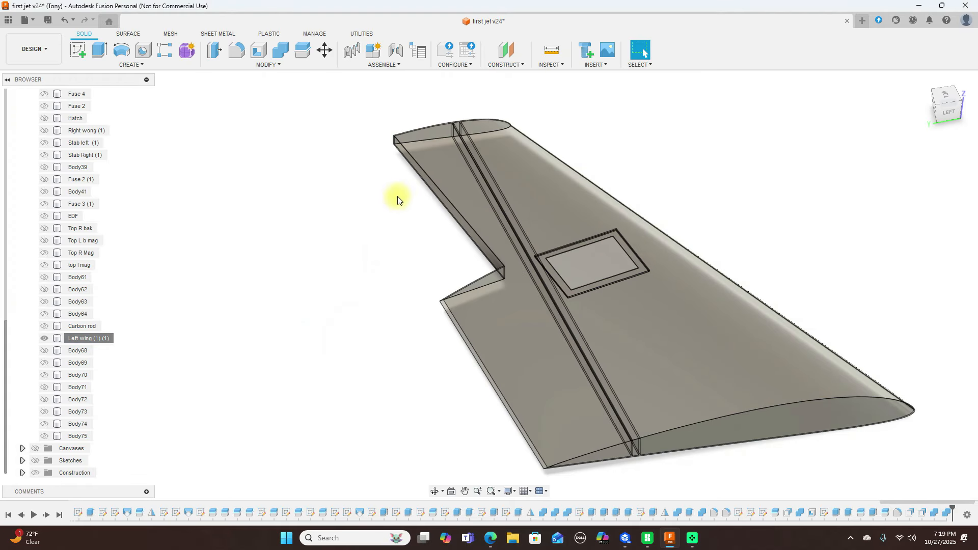
Examine the spars running through the semi-transparent left wing from the side and from above.
{"action": "left_click", "coordinate": [935, 105]}
{"action": "mouse_move", "coordinate": [945, 106]}
{"action": "left_mouse_down"}
{"action": "mouse_move", "coordinate": [30, 99]}
{"action": "mouse_move", "coordinate": [52, 105]}
{"action": "mouse_move", "coordinate": [55, 123]}
{"action": "mouse_move", "coordinate": [45, 125]}
{"action": "mouse_move", "coordinate": [46, 20]}
{"action": "mouse_move", "coordinate": [35, 525]}
{"action": "mouse_move", "coordinate": [28, 41]}
{"action": "left_mouse_up"}
{"action": "left_click", "coordinate": [953, 101]}
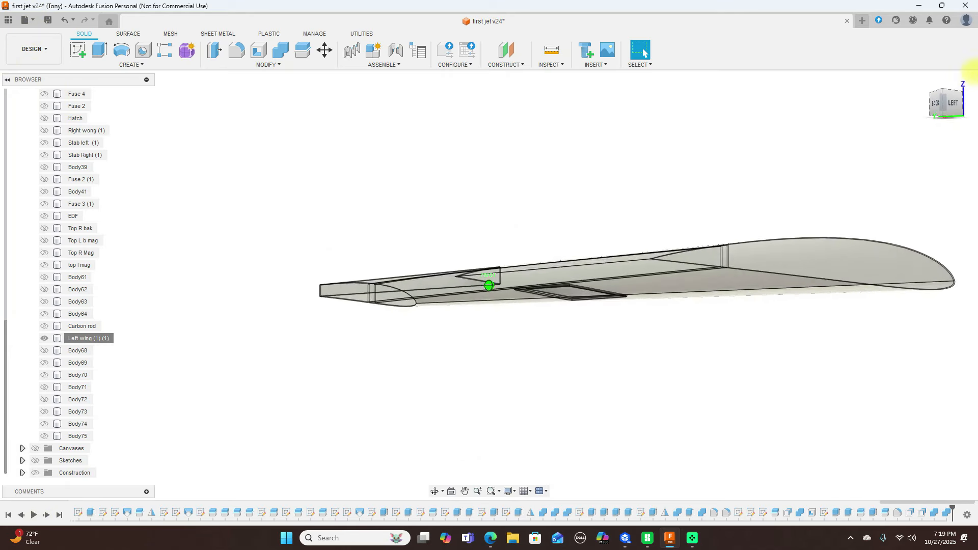
{"action": "left_click", "coordinate": [945, 92]}
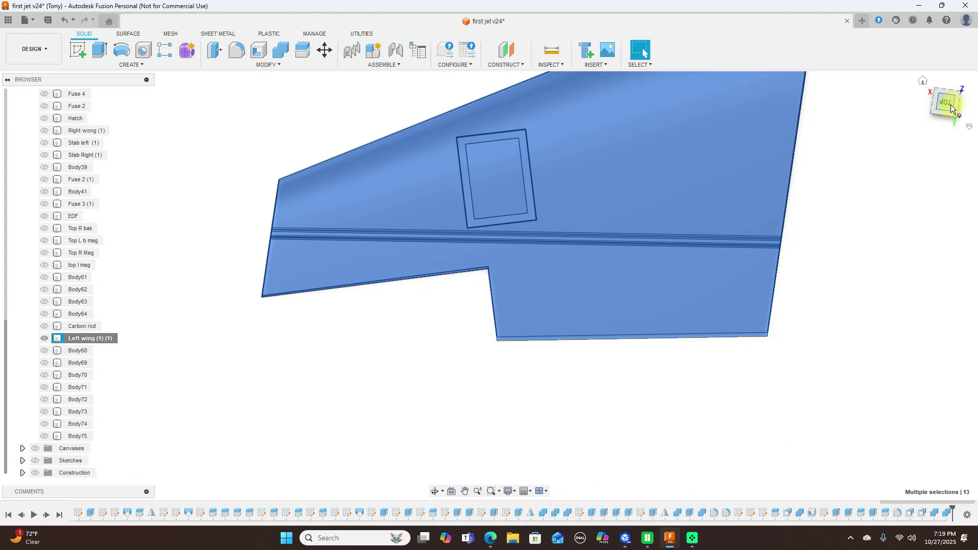
{"action": "left_click", "coordinate": [867, 188]}
{"action": "scroll", "coordinate": [867, 188], "scroll_direction": "down", "scroll_amount": 2}
{"action": "middle_click_drag", "start_coordinate": [786, 198], "coordinate": [681, 247]}
{"action": "scroll", "coordinate": [792, 192], "scroll_direction": "down", "scroll_amount": 2}
{"action": "middle_click_drag", "start_coordinate": [778, 196], "coordinate": [736, 241]}
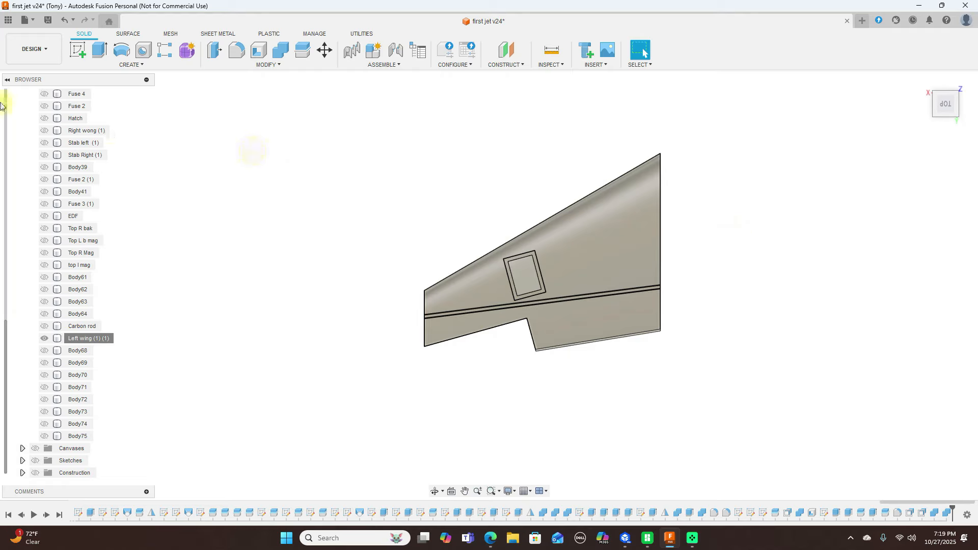
Start a plan-view sketch over the left wing and draw a diagonal line across its front root corner, stretching both ends well past the outline.
{"action": "left_click", "coordinate": [73, 48]}
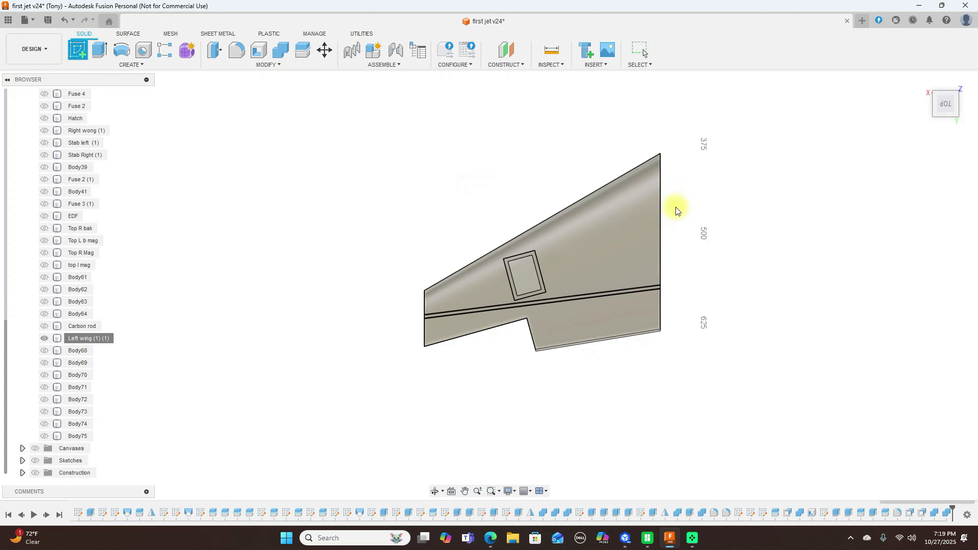
{"action": "left_click", "coordinate": [481, 136]}
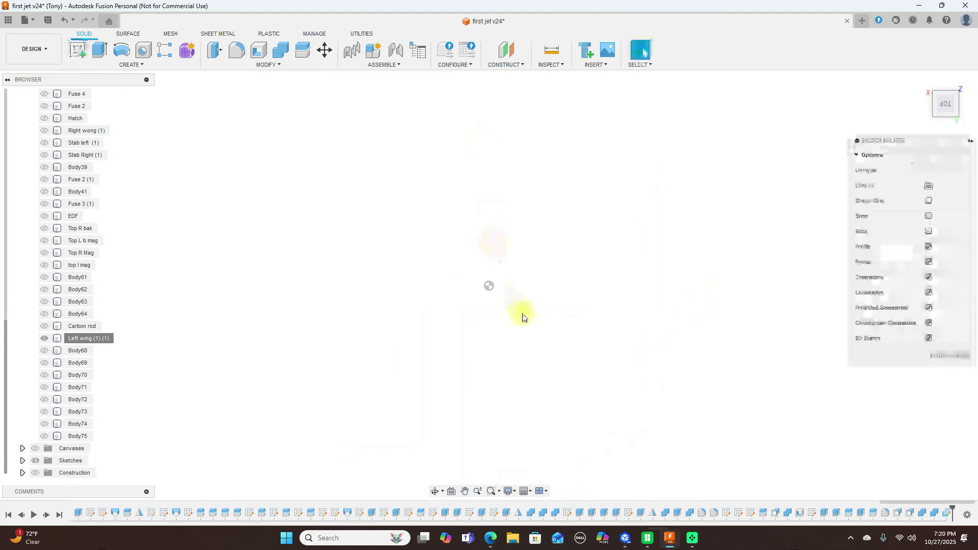
{"action": "mouse_move", "coordinate": [576, 337]}
{"action": "middle_mouse_down"}
{"action": "mouse_move", "coordinate": [620, 175]}
{"action": "mouse_move", "coordinate": [609, 187]}
{"action": "mouse_move", "coordinate": [633, 192]}
{"action": "middle_mouse_up"}
{"action": "scroll", "coordinate": [625, 165], "scroll_direction": "up", "scroll_amount": 1}
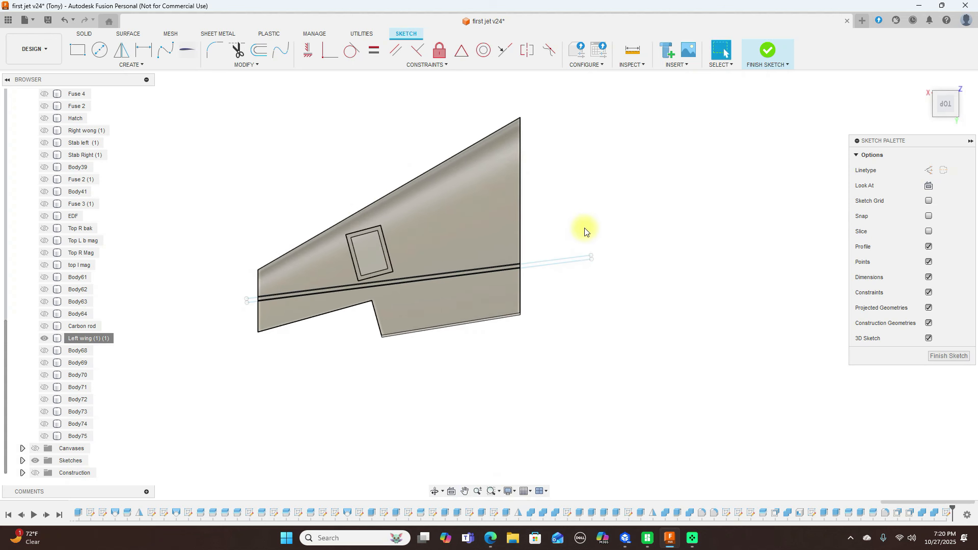
{"action": "key", "text": "l"}
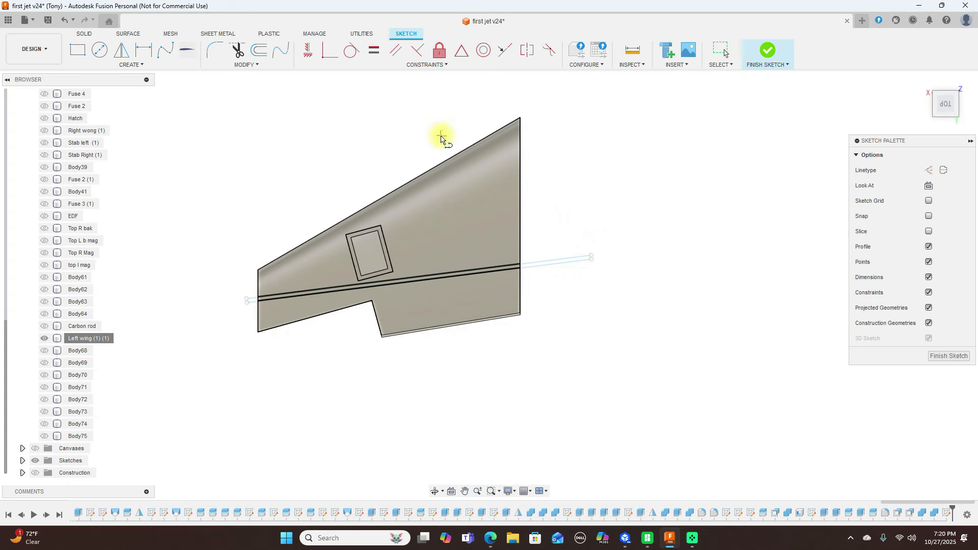
{"action": "left_click", "coordinate": [445, 134]}
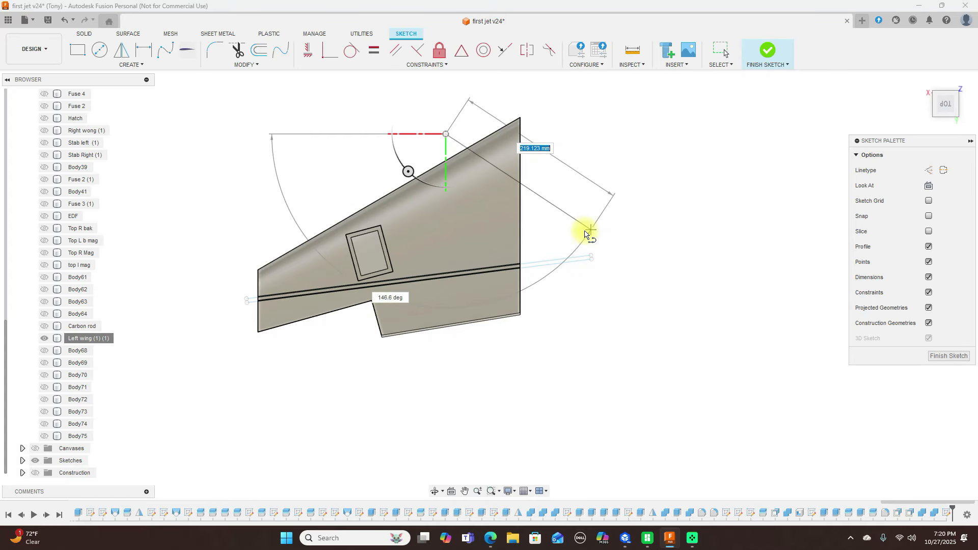
{"action": "left_click", "coordinate": [567, 232]}
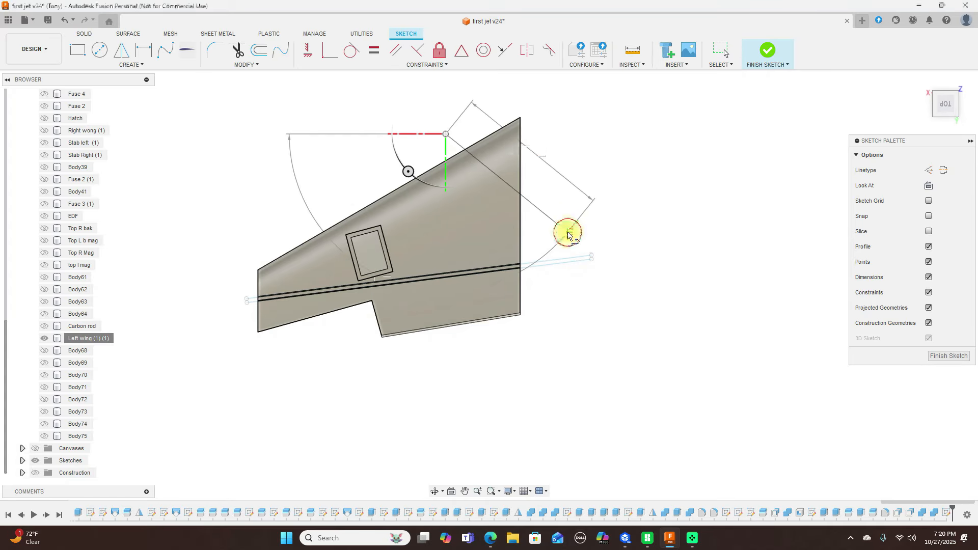
{"action": "right_click", "coordinate": [567, 232]}
{"action": "left_click", "coordinate": [601, 235]}
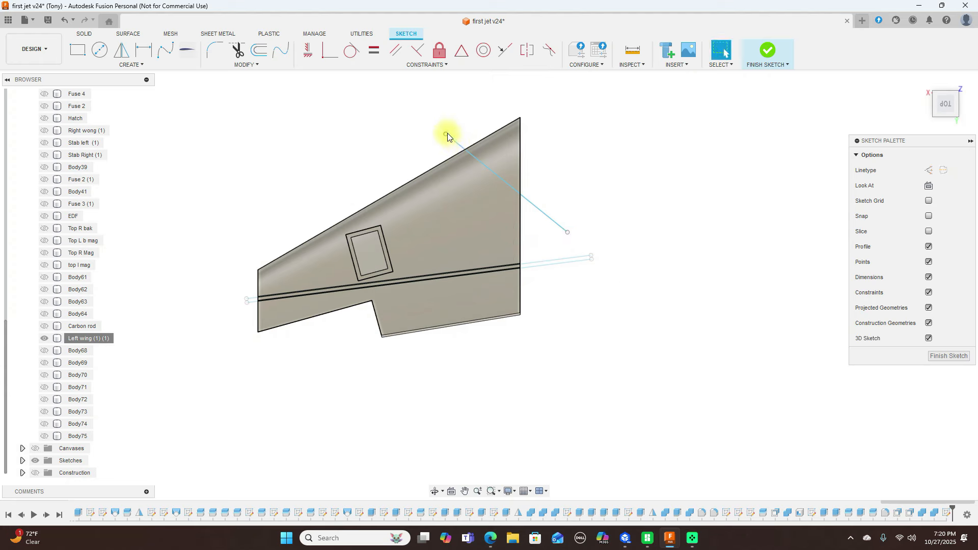
{"action": "left_click_drag", "start_coordinate": [445, 133], "coordinate": [371, 89]}
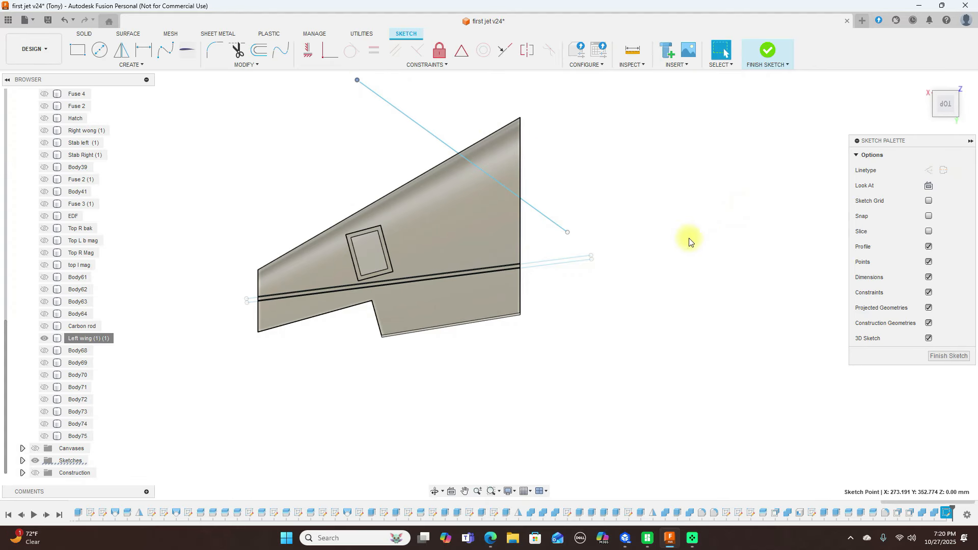
{"action": "left_click_drag", "start_coordinate": [568, 233], "coordinate": [637, 265]}
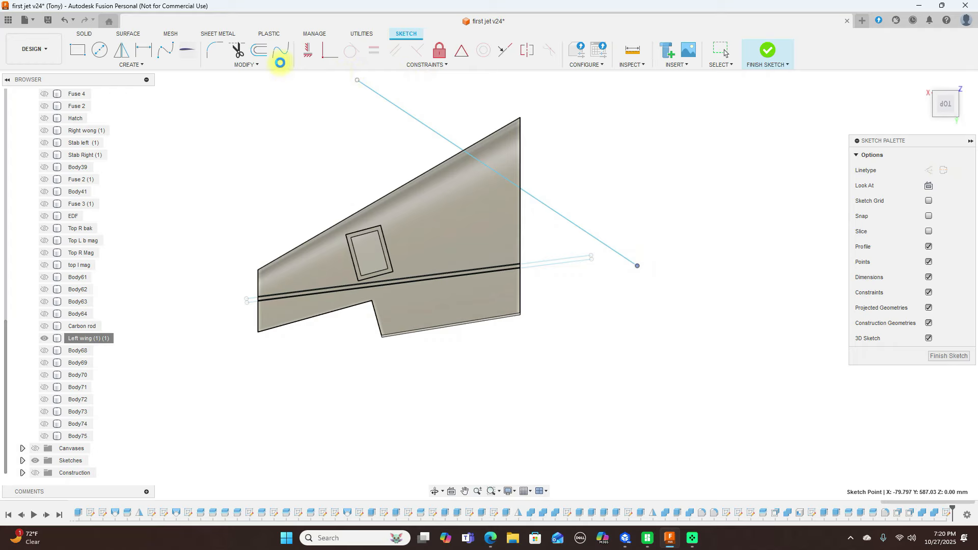
Offset the diagonal line 89.673 mm to one side, toward the wing tip.
{"action": "left_click", "coordinate": [258, 53]}
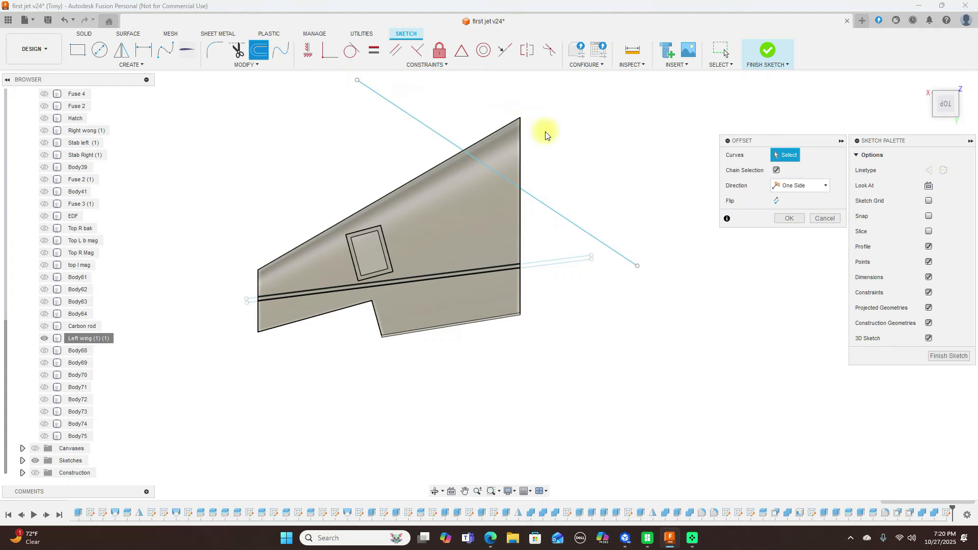
{"action": "left_click", "coordinate": [546, 208]}
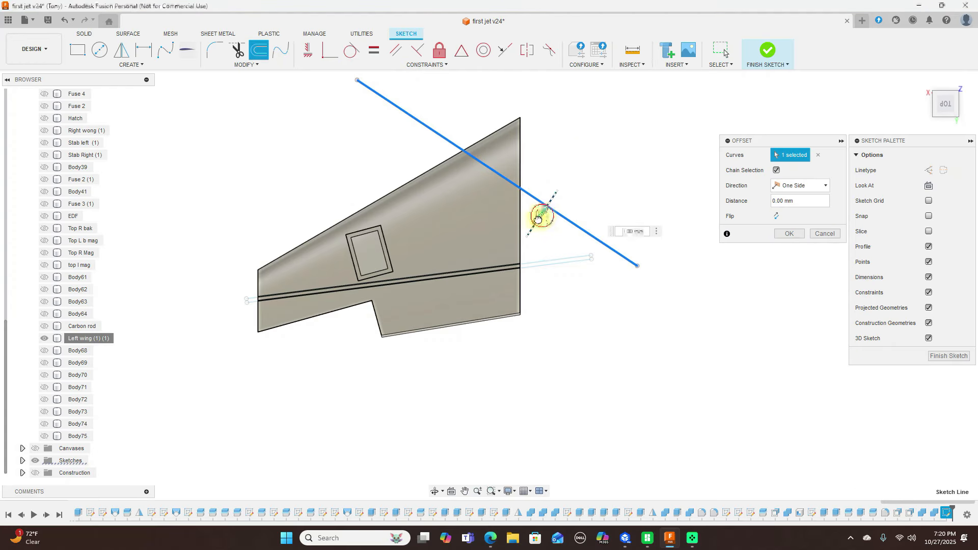
{"action": "left_click_drag", "start_coordinate": [496, 253], "coordinate": [490, 267]}
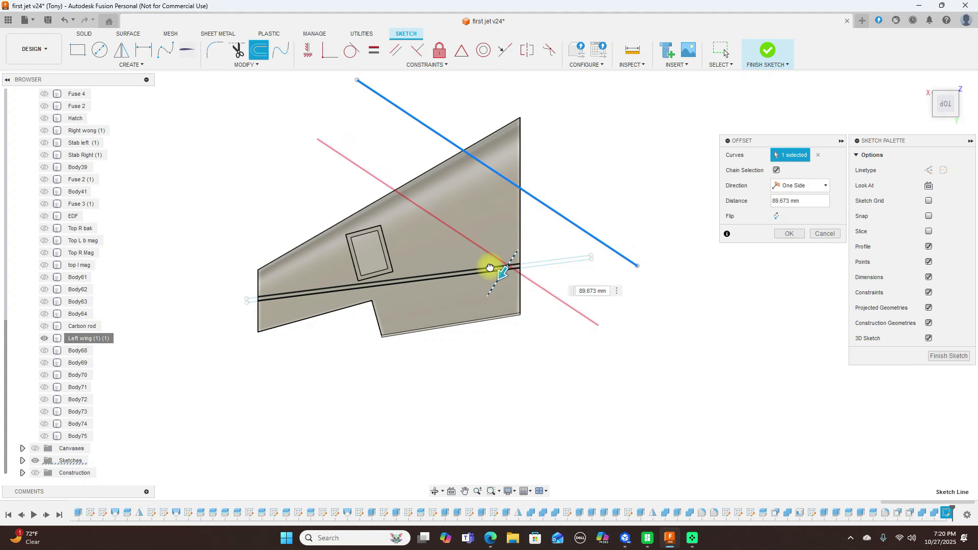
{"action": "left_click_drag", "start_coordinate": [490, 267], "coordinate": [490, 267]}
{"action": "left_click", "coordinate": [779, 236]}
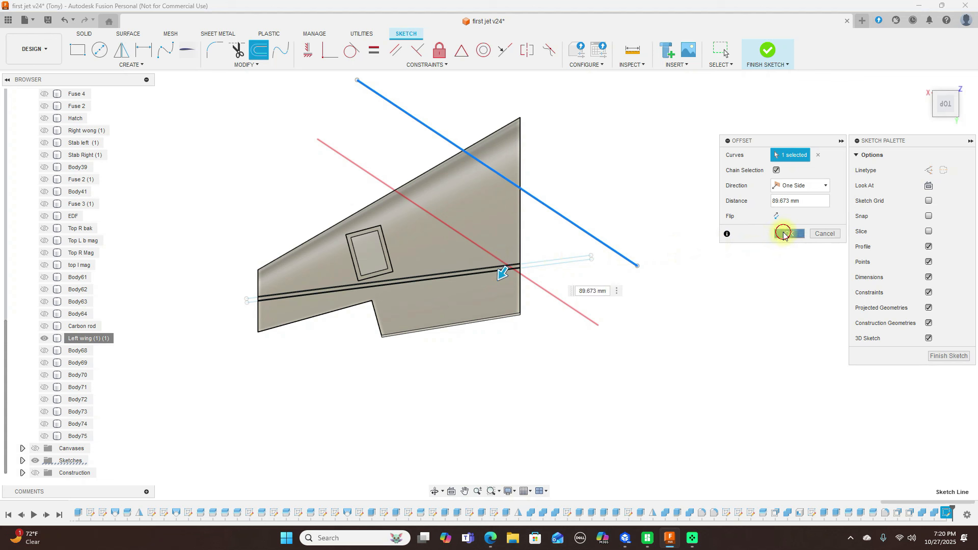
Offset the second diagonal line 92.648 mm further toward the wing tip.
{"action": "left_click", "coordinate": [259, 52]}
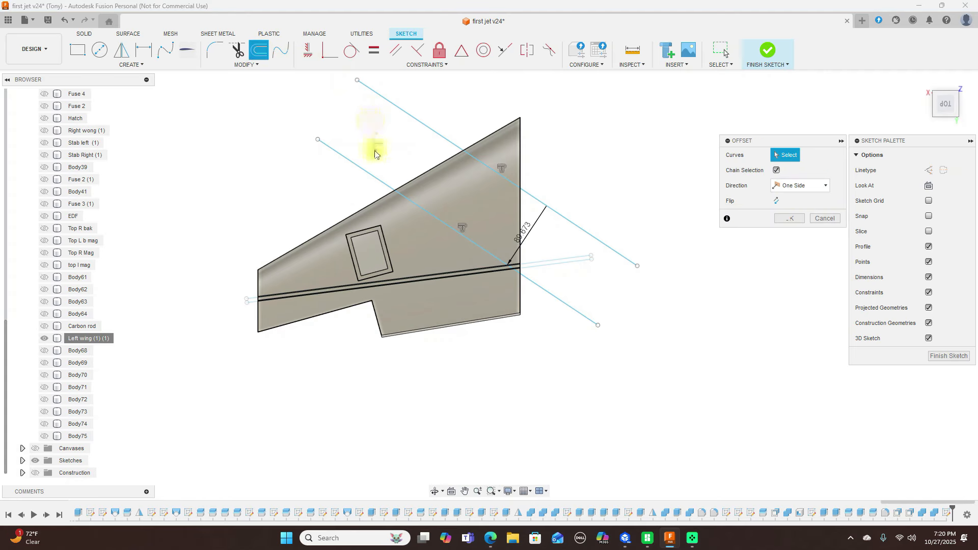
{"action": "left_click", "coordinate": [367, 170]}
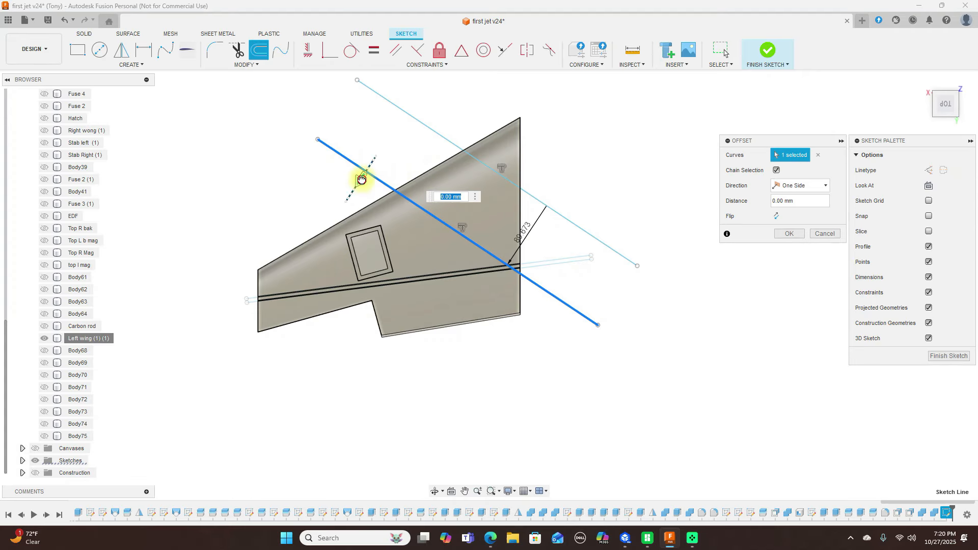
{"action": "left_click_drag", "start_coordinate": [360, 179], "coordinate": [292, 223]}
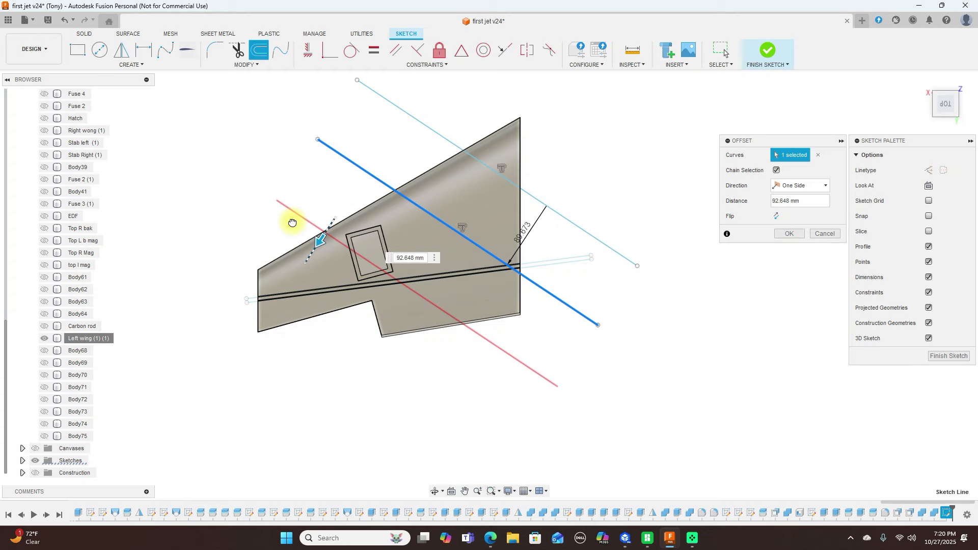
{"action": "left_click_drag", "start_coordinate": [292, 223], "coordinate": [291, 223]}
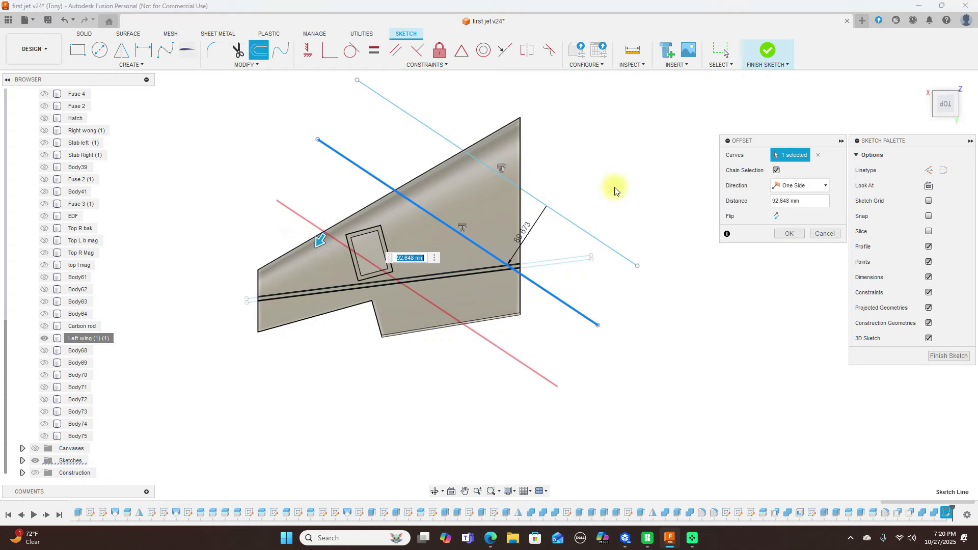
{"action": "left_click", "coordinate": [787, 234]}
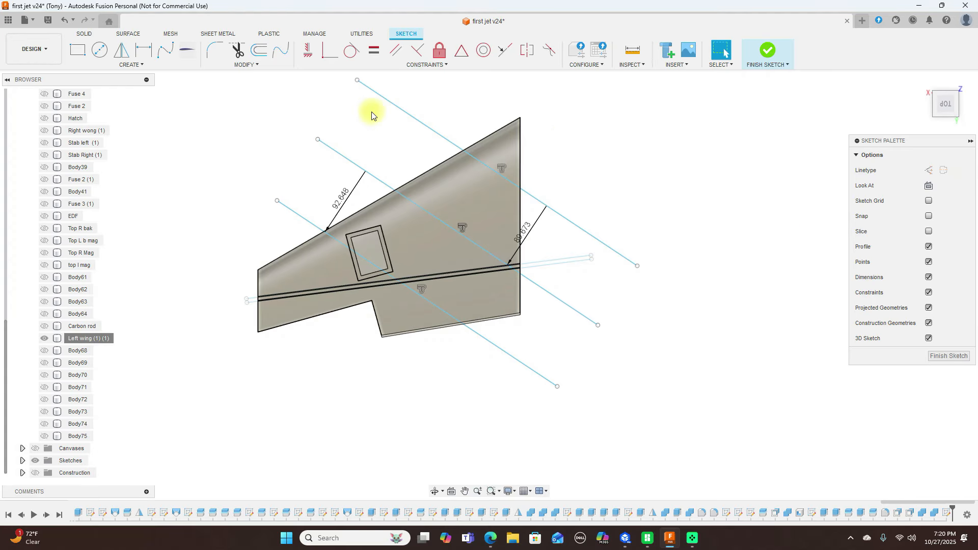
Offset the third diagonal line 92.532 mm so a fourth line crosses the wing tip.
{"action": "left_click", "coordinate": [257, 53]}
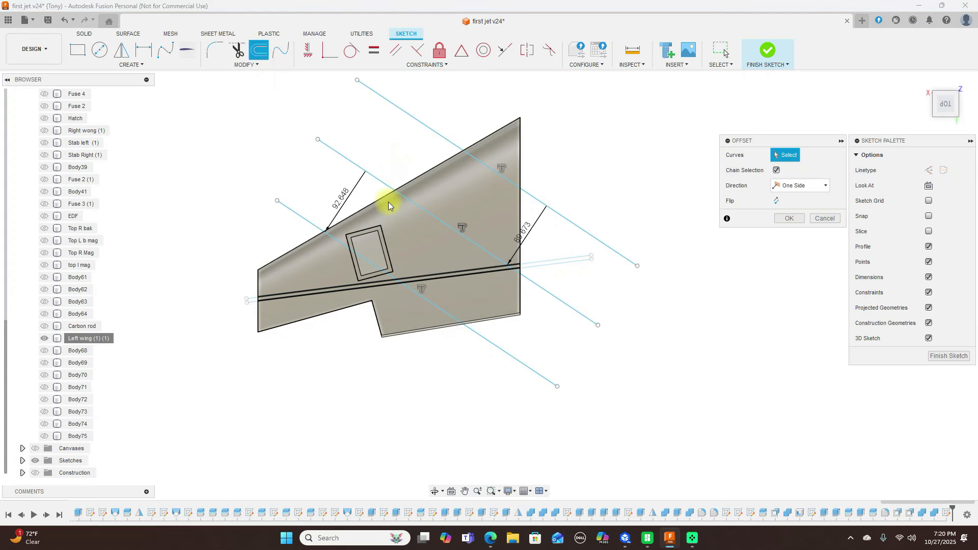
{"action": "left_click", "coordinate": [322, 240]}
{"action": "left_click_drag", "start_coordinate": [323, 239], "coordinate": [277, 299]}
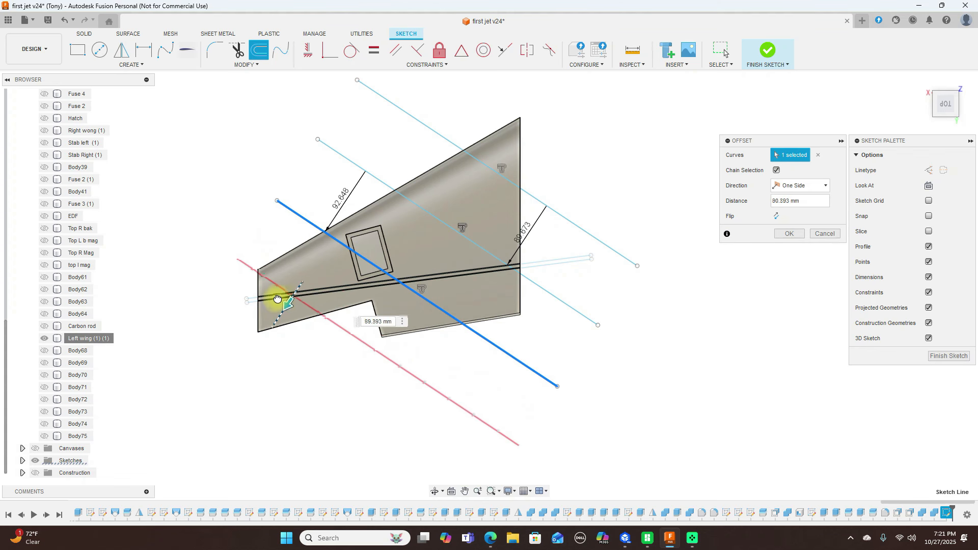
{"action": "left_click_drag", "start_coordinate": [277, 300], "coordinate": [278, 302]}
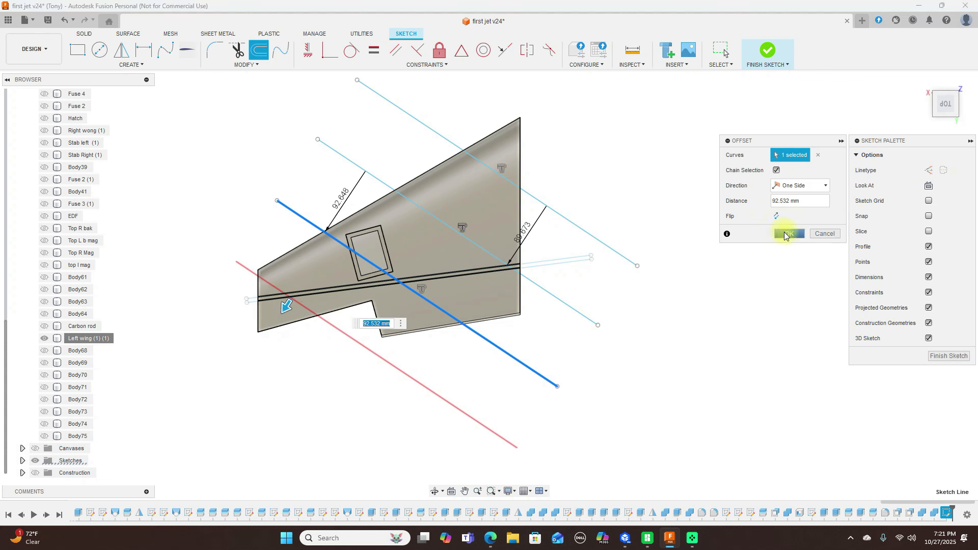
{"action": "left_click", "coordinate": [784, 234]}
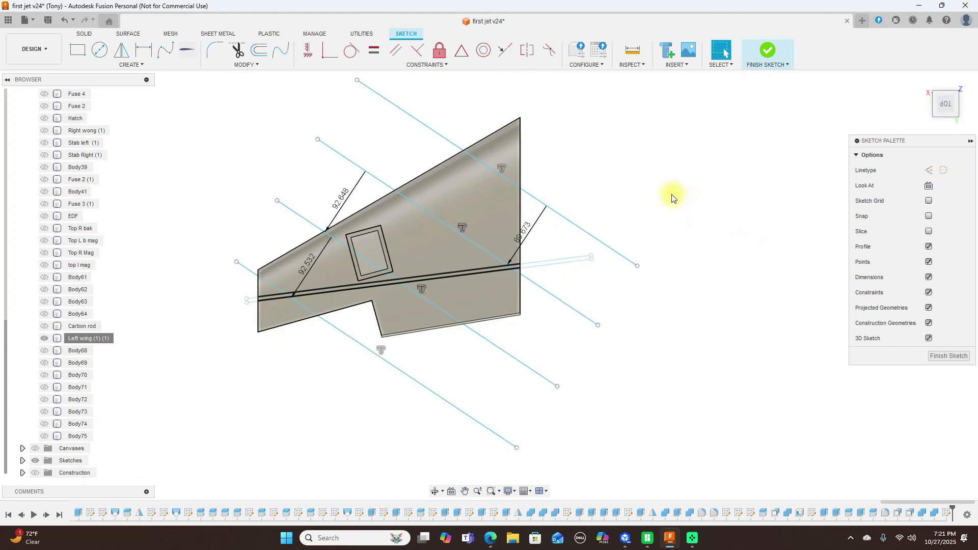
Draw a crossing line about 513 mm long from outside the wing tip, behind the leading edge, to beyond the root.
{"action": "key", "text": "l"}
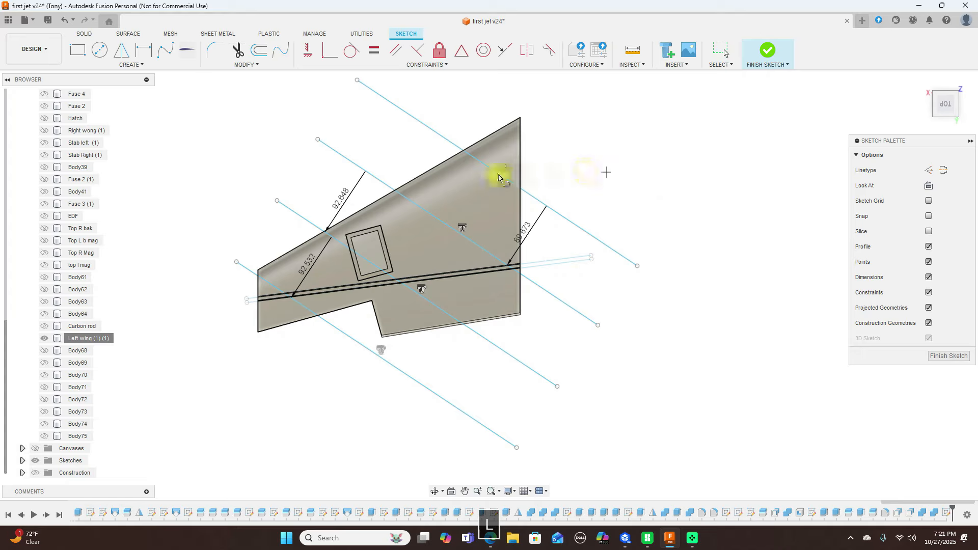
{"action": "left_click", "coordinate": [240, 294]}
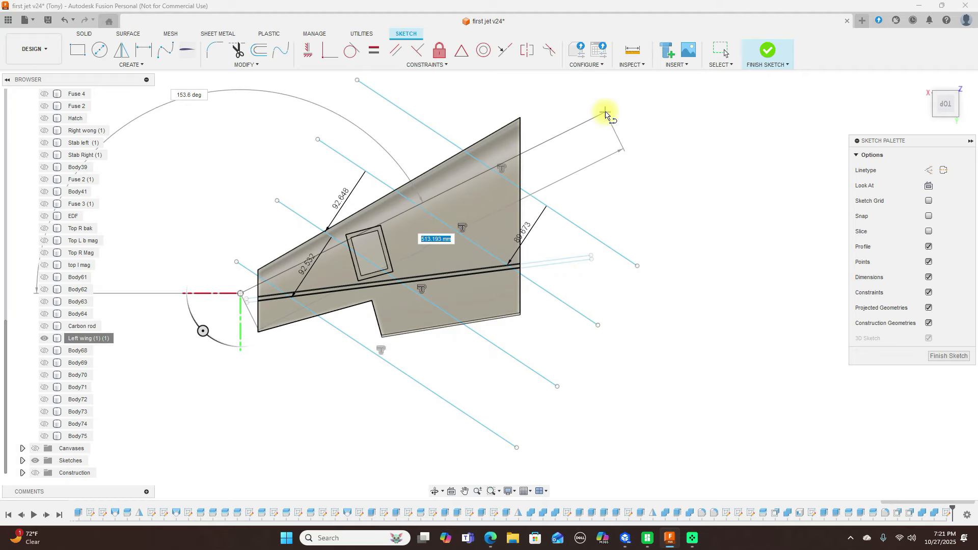
{"action": "left_click", "coordinate": [605, 111]}
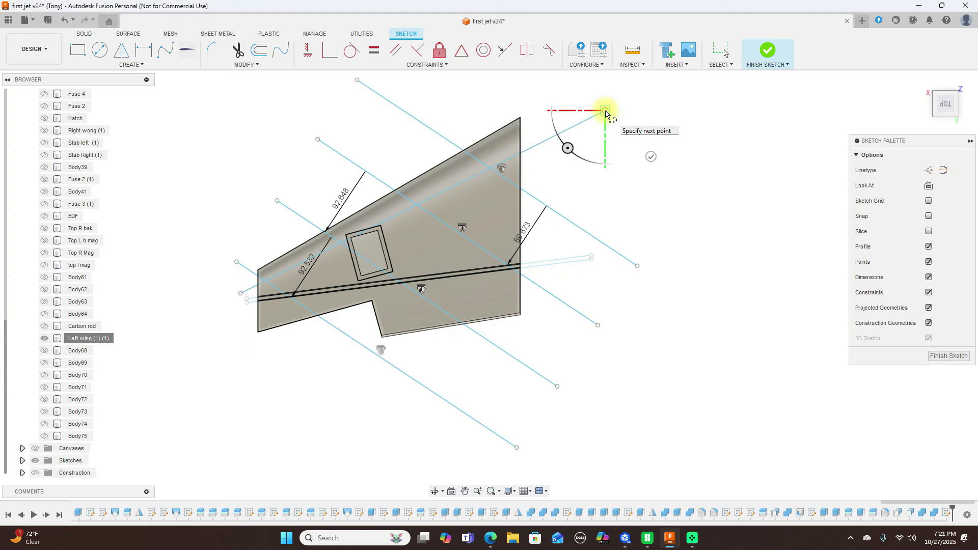
{"action": "right_click", "coordinate": [605, 111]}
{"action": "left_click", "coordinate": [648, 110]}
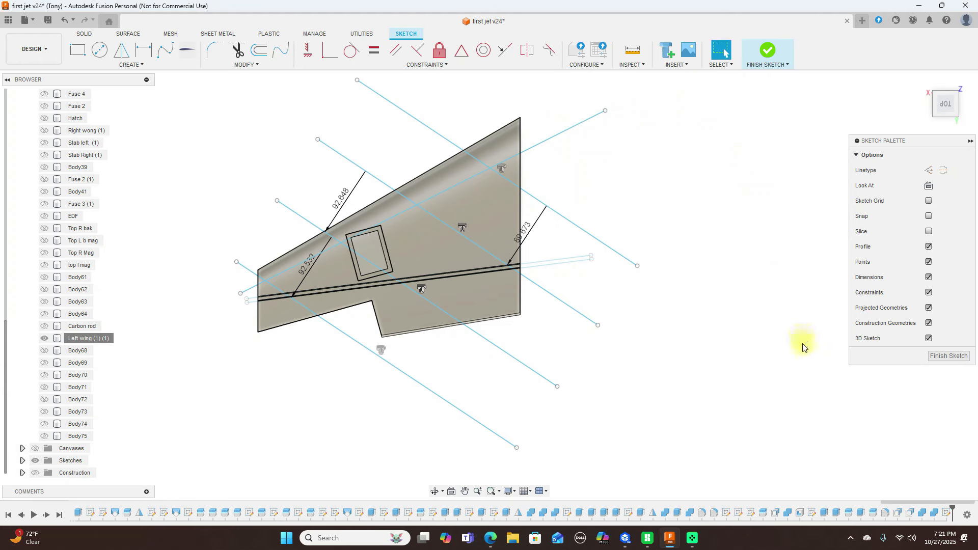
Draw a second crossing line from behind the outer trailing edge through the middle of the wing to beyond the root.
{"action": "key", "text": "l"}
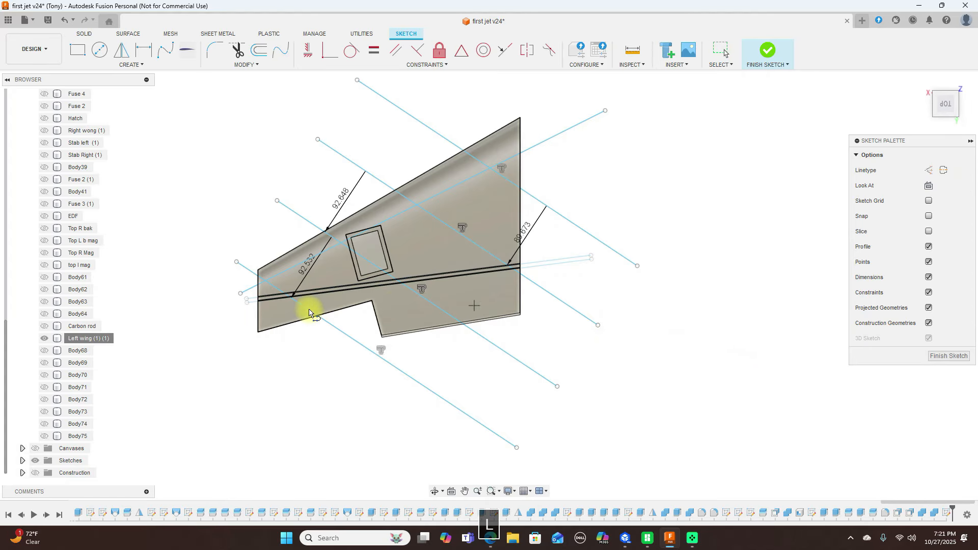
{"action": "left_click", "coordinate": [304, 332]}
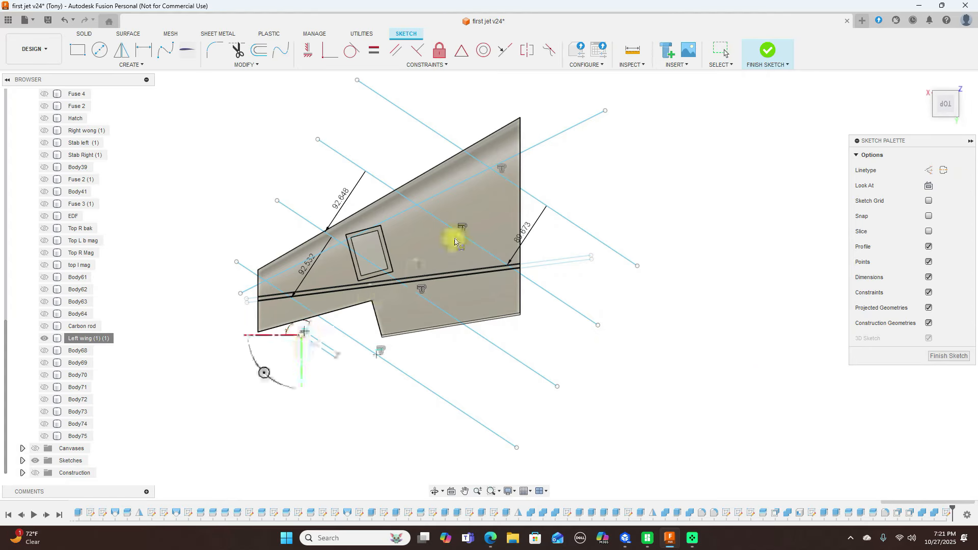
{"action": "left_click", "coordinate": [604, 176]}
{"action": "right_click", "coordinate": [604, 175]}
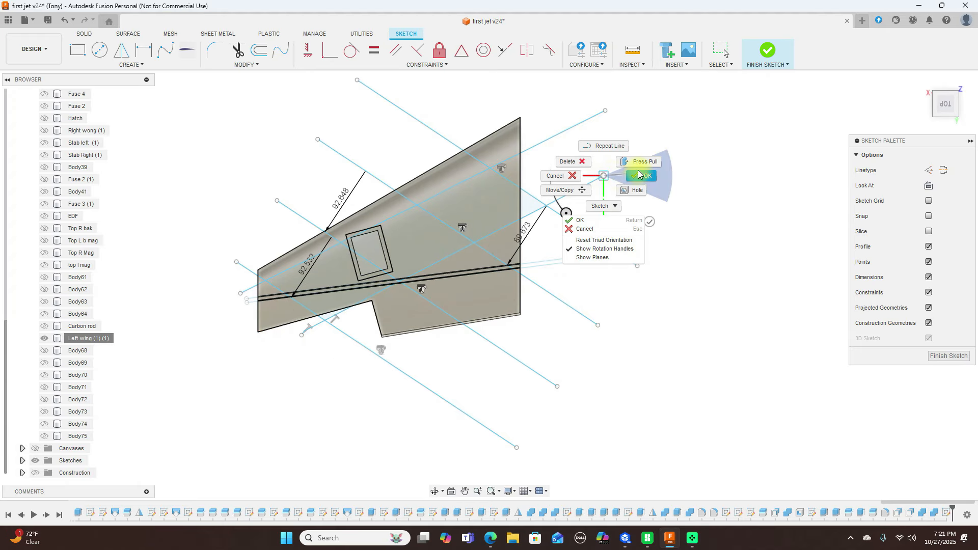
{"action": "left_click", "coordinate": [640, 176]}
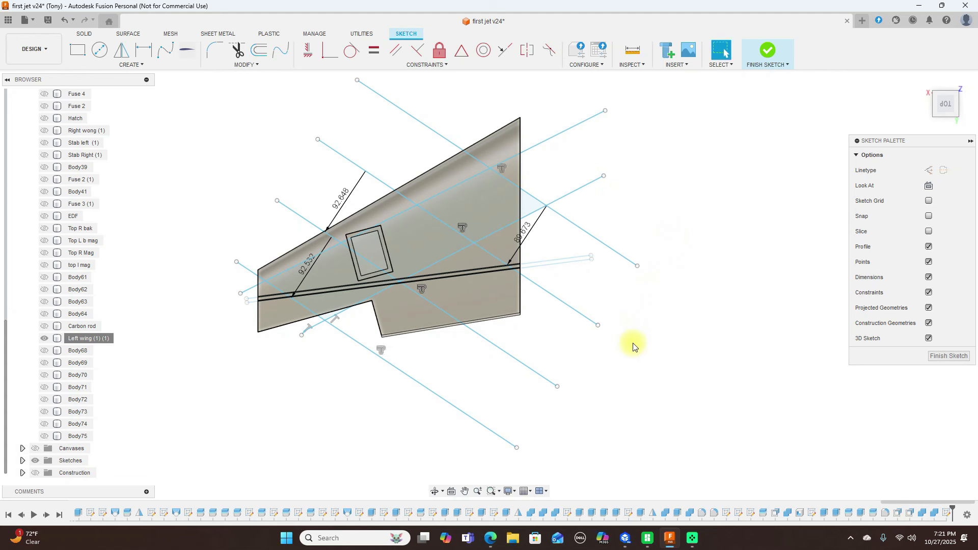
Draw a third crossing line from behind the trailing-edge notch to beyond the rear part of the root, and finish the sketch.
{"action": "key", "text": "l"}
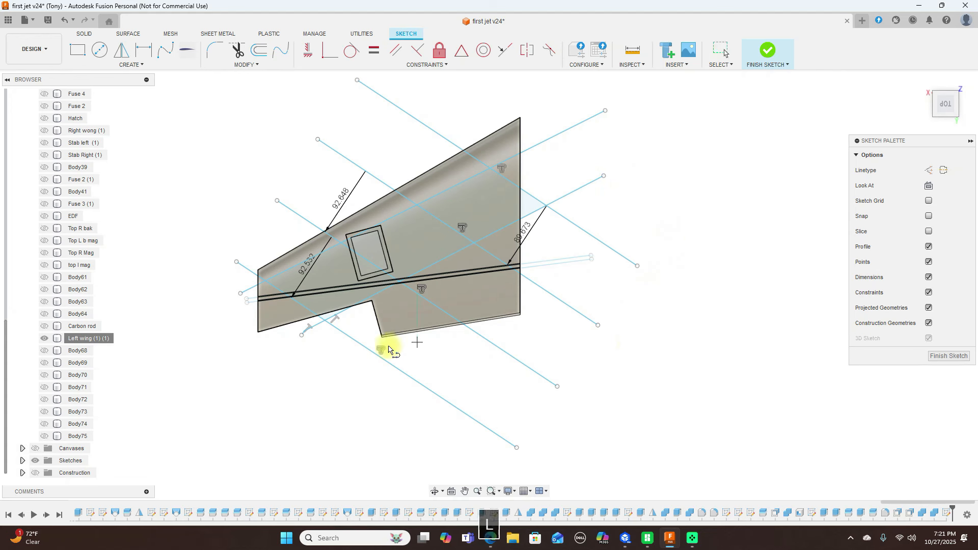
{"action": "left_click", "coordinate": [353, 355]}
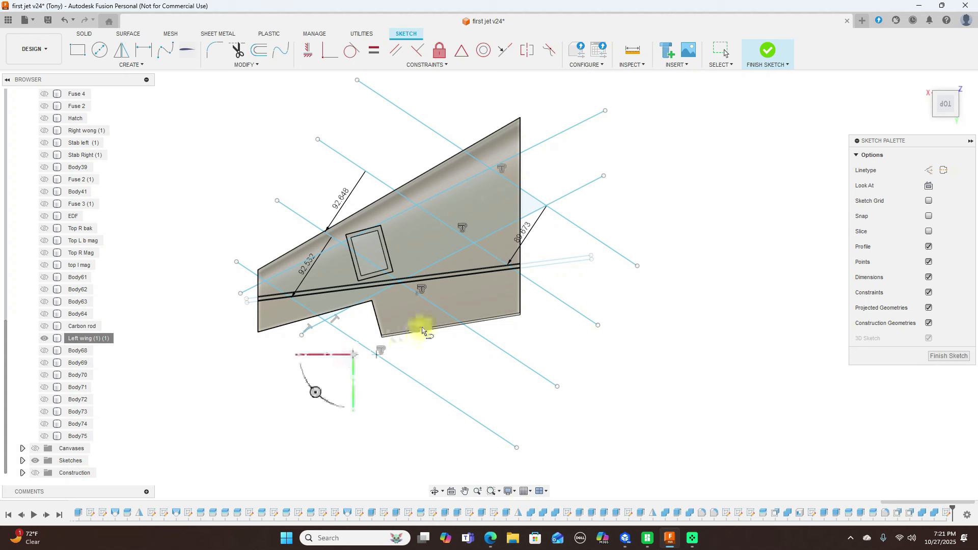
{"action": "left_click", "coordinate": [661, 223]}
{"action": "right_click", "coordinate": [661, 223]}
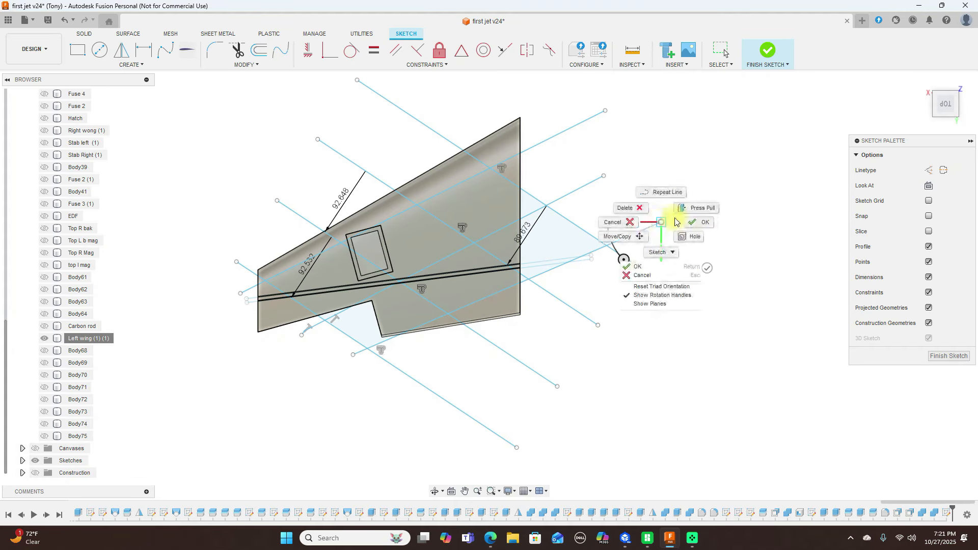
{"action": "left_click", "coordinate": [699, 225]}
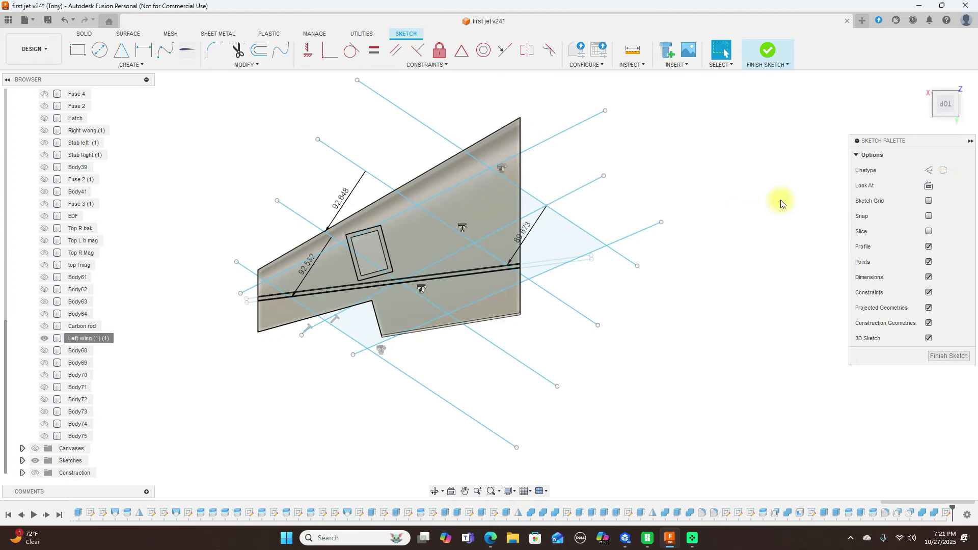
{"action": "left_click", "coordinate": [769, 51]}
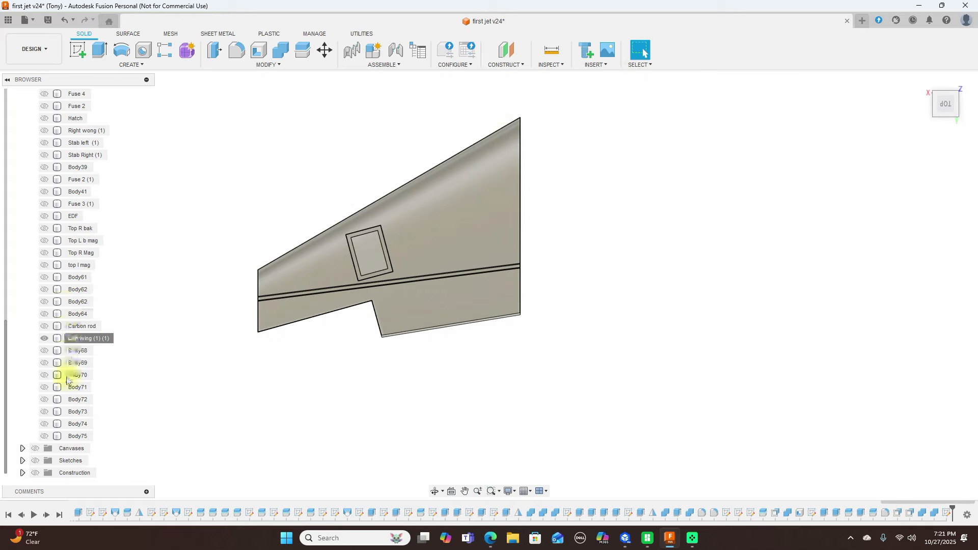
Show the sketches and start a thin extrude using all seven crisscross lines over the left wing as profiles.
{"action": "left_click", "coordinate": [36, 461]}
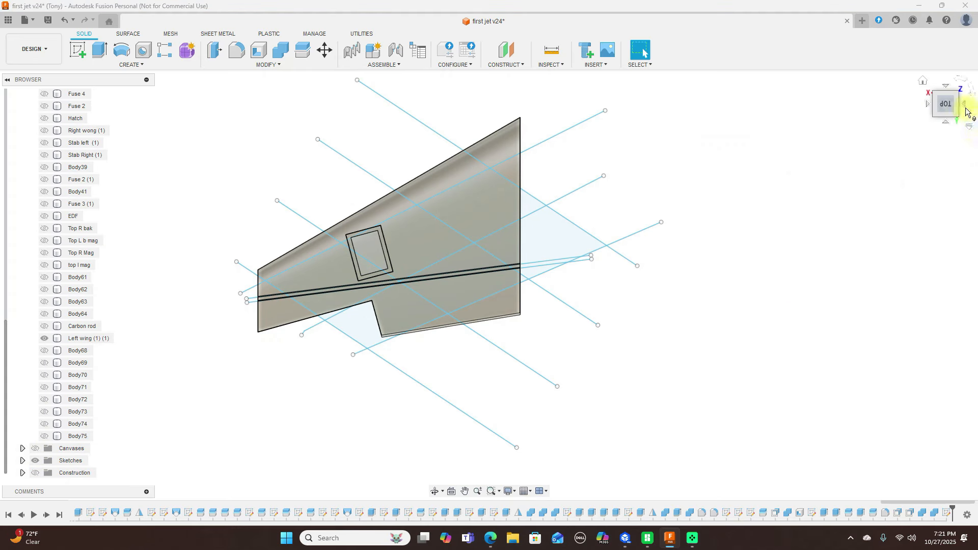
{"action": "mouse_move", "coordinate": [948, 105]}
{"action": "middle_mouse_down", "text": "shift"}
{"action": "mouse_move", "coordinate": [936, 141]}
{"action": "mouse_move", "coordinate": [916, 157]}
{"action": "mouse_move", "coordinate": [858, 73]}
{"action": "mouse_move", "coordinate": [863, 43]}
{"action": "mouse_move", "coordinate": [852, 71]}
{"action": "mouse_move", "coordinate": [793, 46]}
{"action": "mouse_move", "coordinate": [779, 24]}
{"action": "mouse_move", "coordinate": [800, 61]}
{"action": "middle_mouse_up", "text": "shift"}
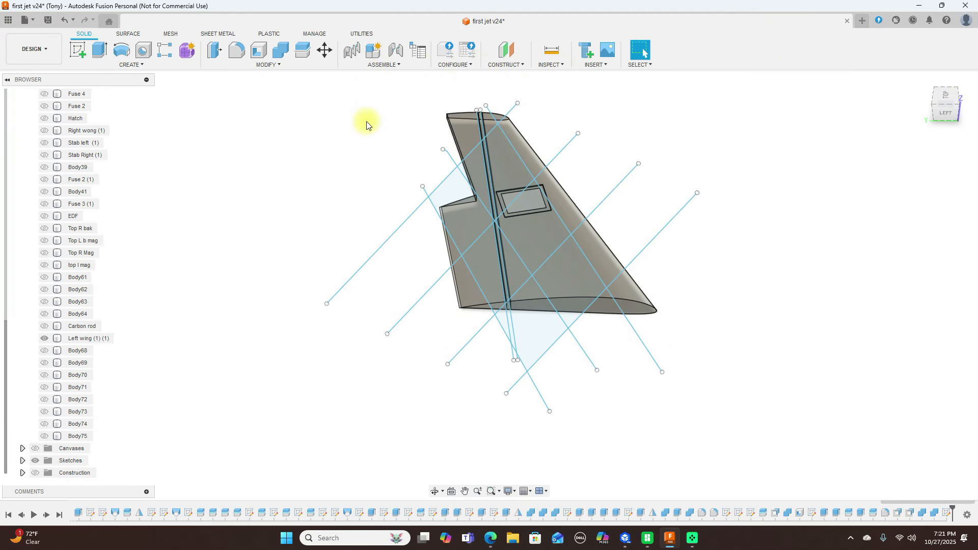
{"action": "key", "text": "e"}
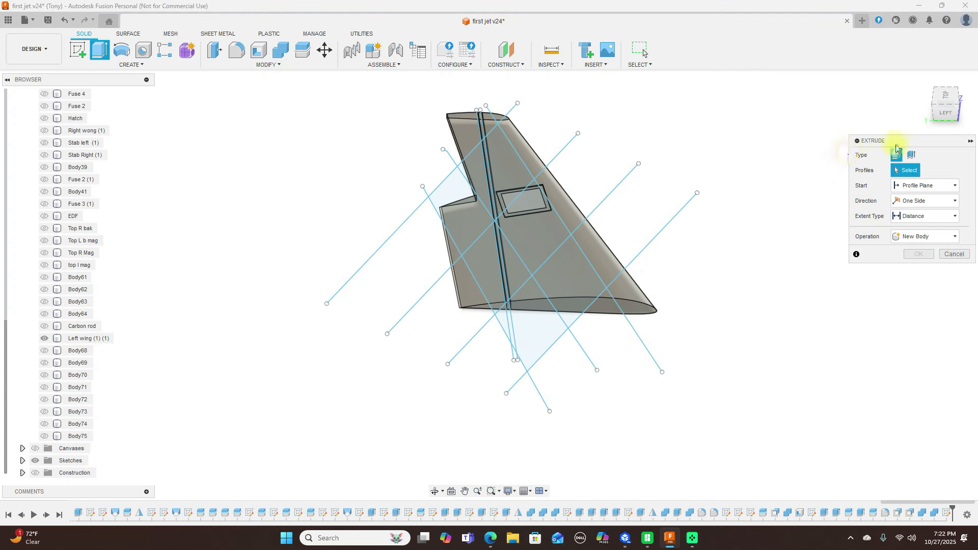
{"action": "left_click", "coordinate": [911, 154]}
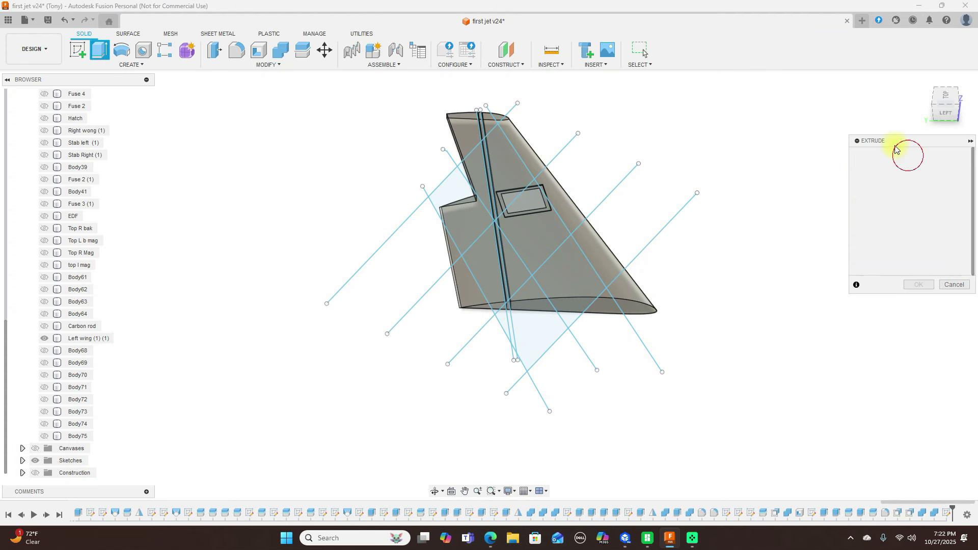
{"action": "left_click", "coordinate": [508, 112]}
{"action": "left_click", "coordinate": [560, 153]}
{"action": "left_click", "coordinate": [524, 162]}
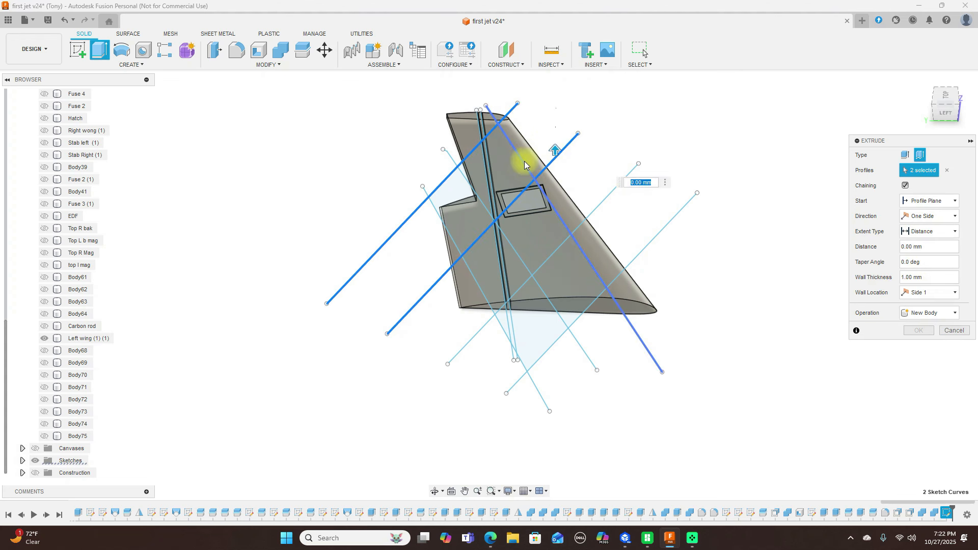
{"action": "left_click", "coordinate": [438, 213]}
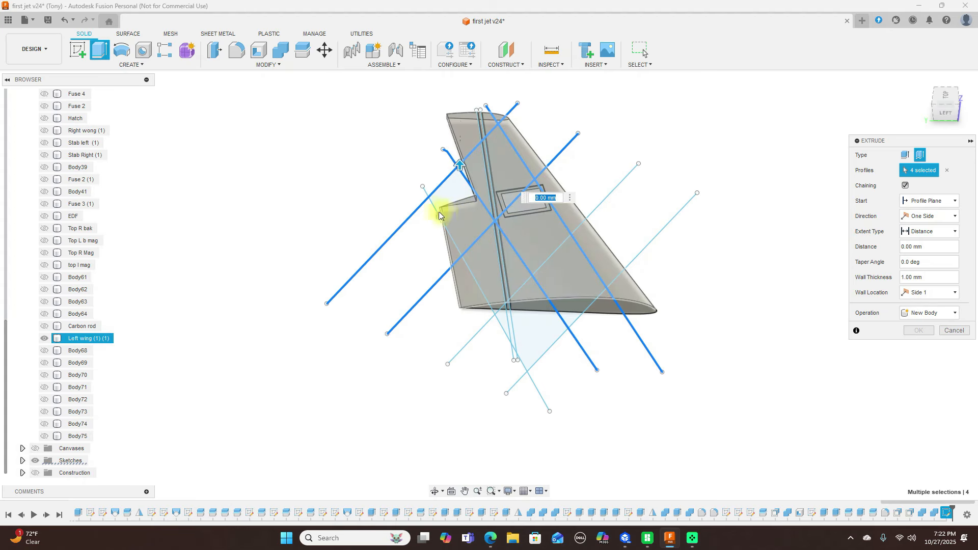
{"action": "left_click", "coordinate": [555, 252]}
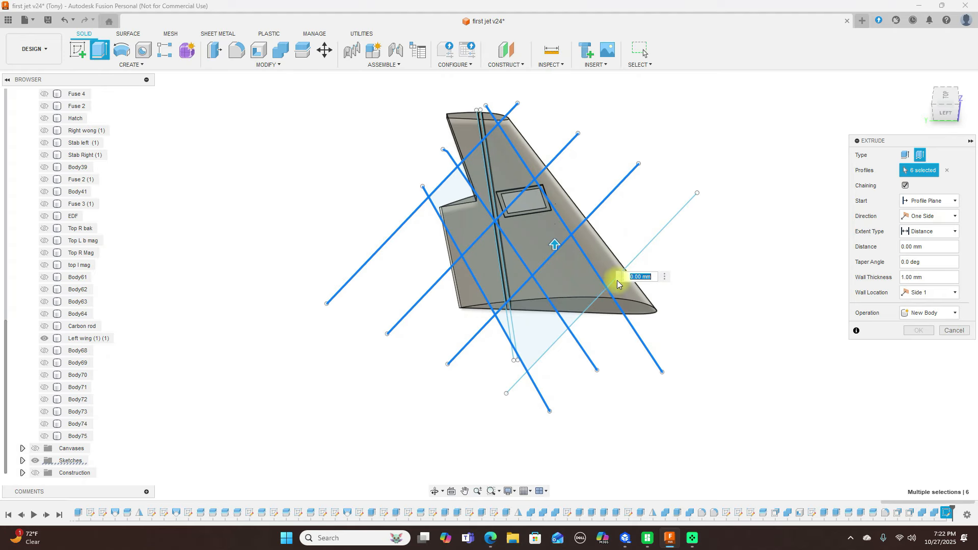
{"action": "left_click", "coordinate": [634, 256]}
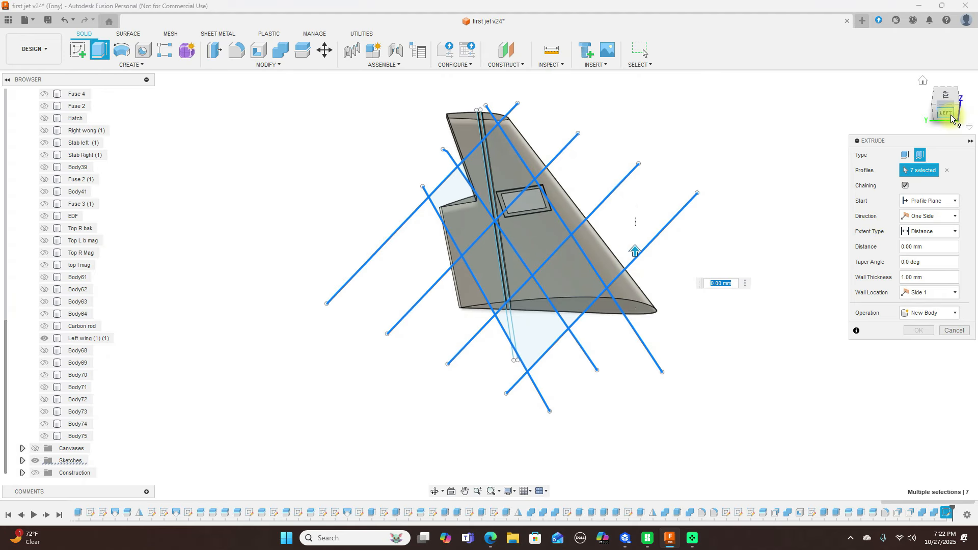
Set the thin extrude to two sides, reaching 75 mm above the sketch plane and 50 mm below it.
{"action": "left_click", "coordinate": [953, 216]}
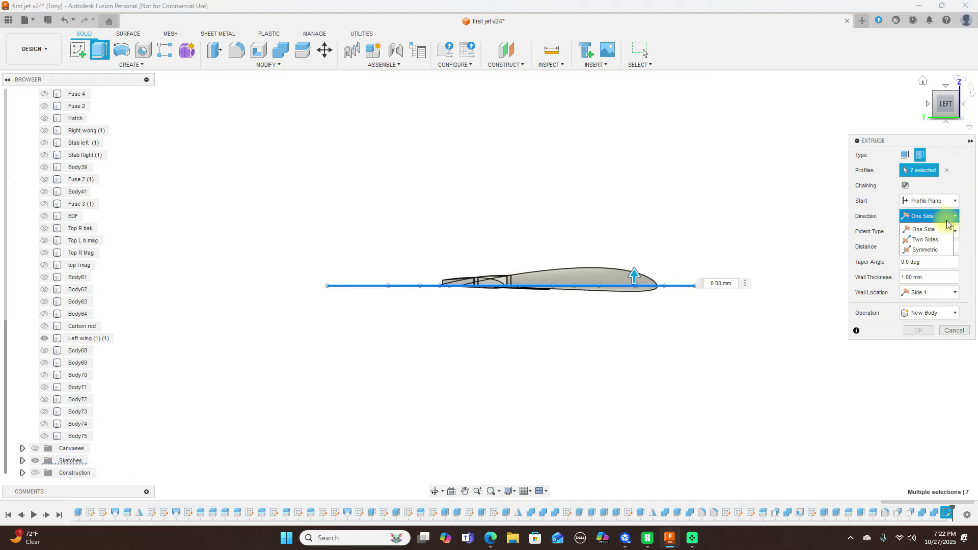
{"action": "left_click", "coordinate": [943, 244]}
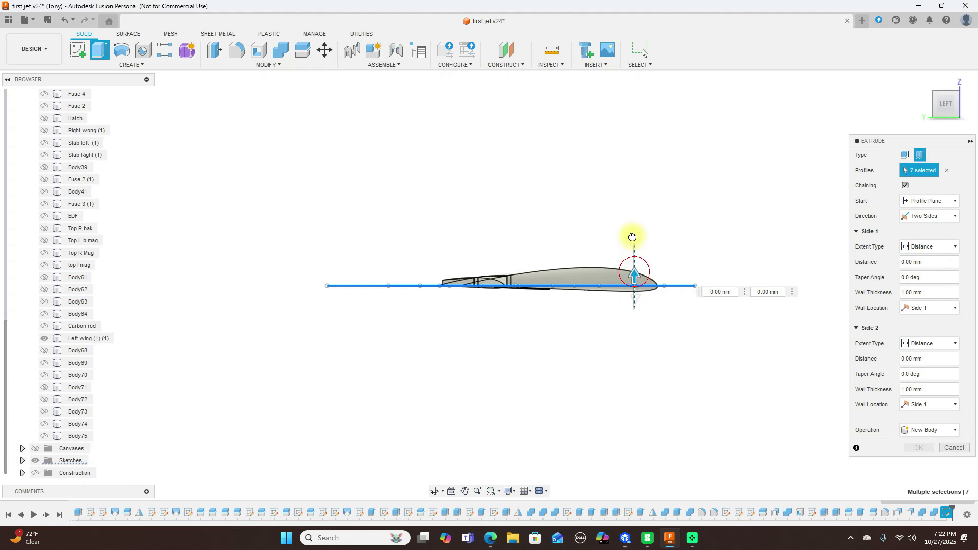
{"action": "left_click_drag", "start_coordinate": [639, 209], "coordinate": [643, 178]}
{"action": "left_click_drag", "start_coordinate": [636, 299], "coordinate": [636, 306]}
{"action": "type", "text": "25"}
{"action": "key", "text": "Return"}
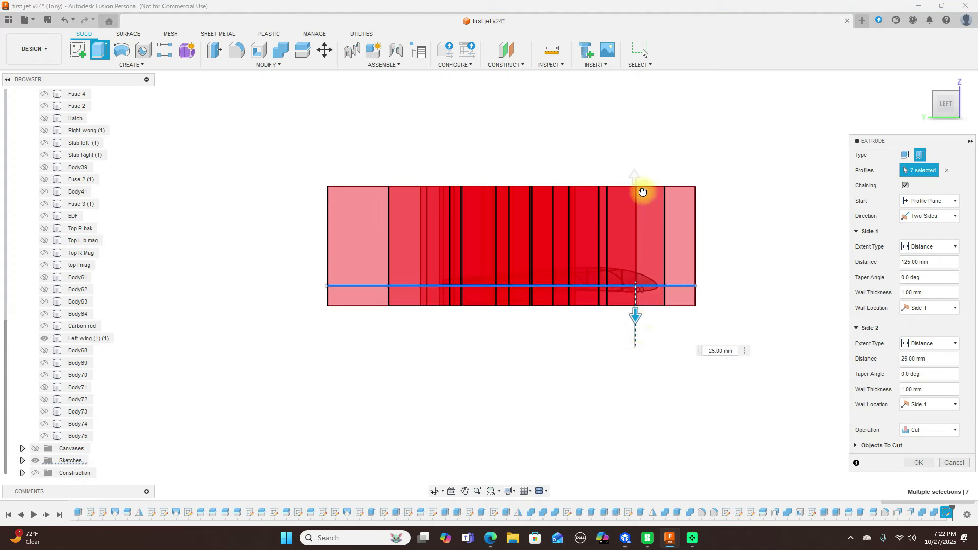
{"action": "type", "text": "50"}
{"action": "key", "text": "Return"}
{"action": "left_click", "coordinate": [634, 174]}
{"action": "type", "text": "100"}
{"action": "key", "text": "Return"}
{"action": "left_click_drag", "start_coordinate": [633, 194], "coordinate": [642, 219]}
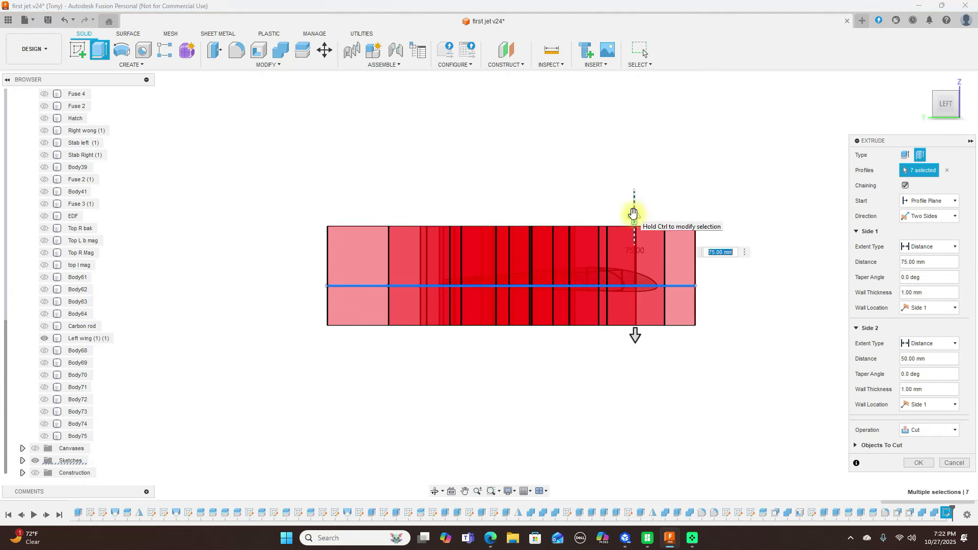
Set the extrude operation to New Body and finish the rib grid with 1 mm walls.
{"action": "left_click", "coordinate": [942, 432]}
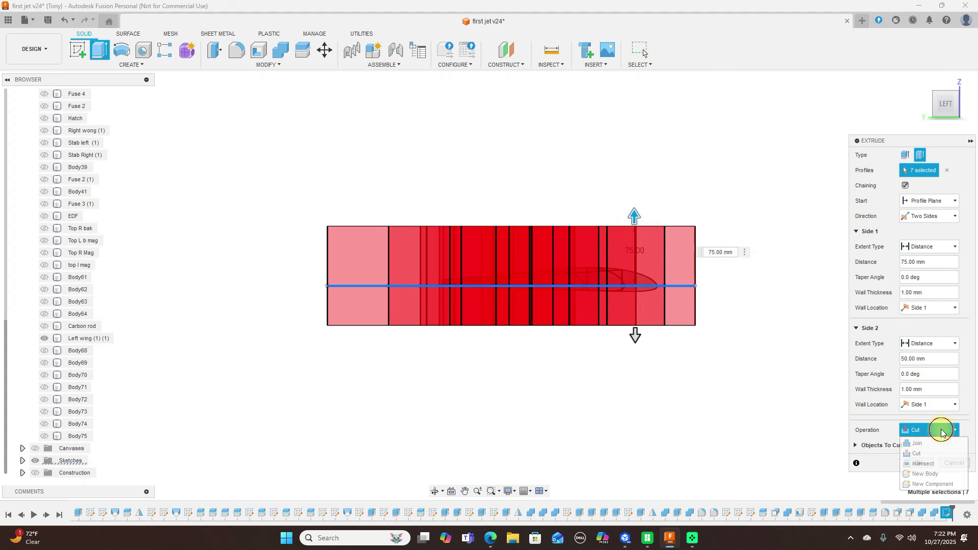
{"action": "left_click", "coordinate": [937, 474]}
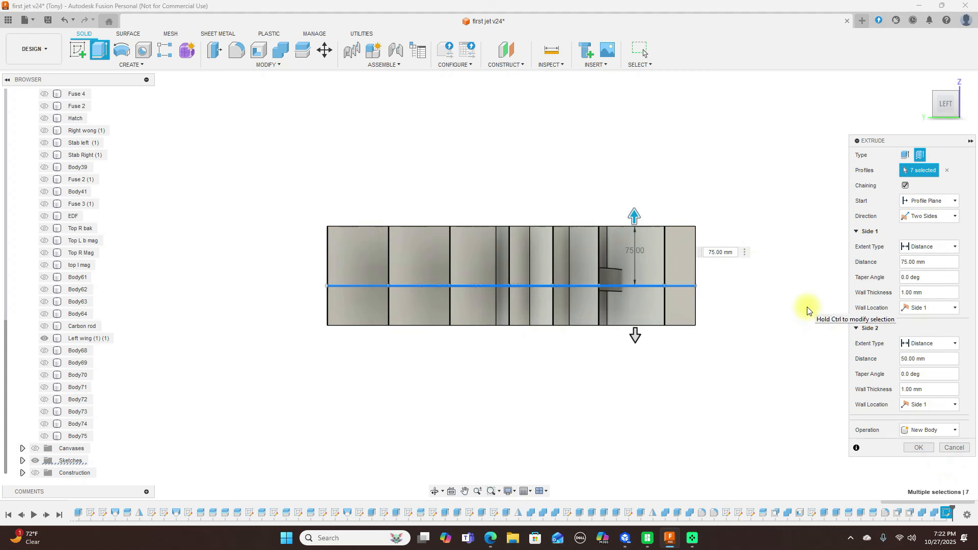
{"action": "left_click_drag", "start_coordinate": [933, 105], "coordinate": [966, 148]}
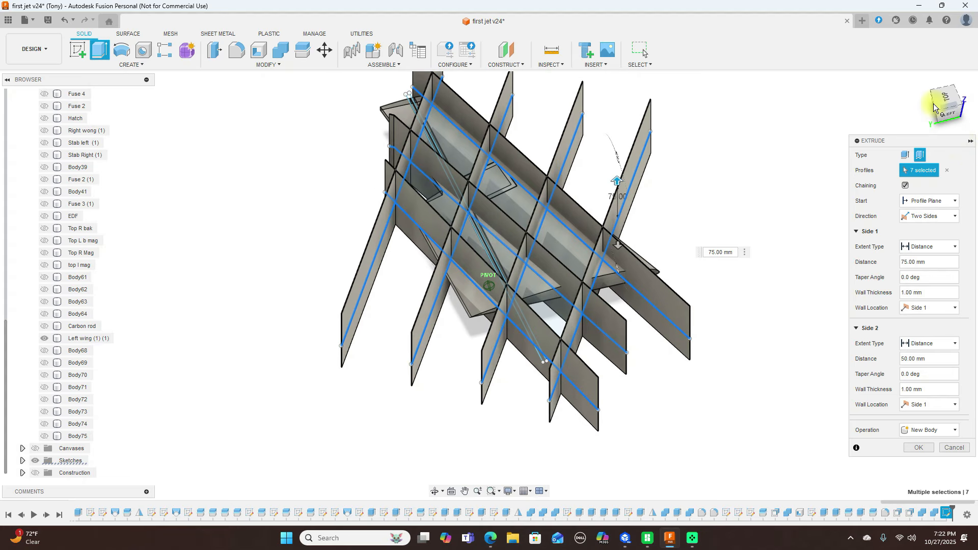
{"action": "left_click", "coordinate": [920, 451]}
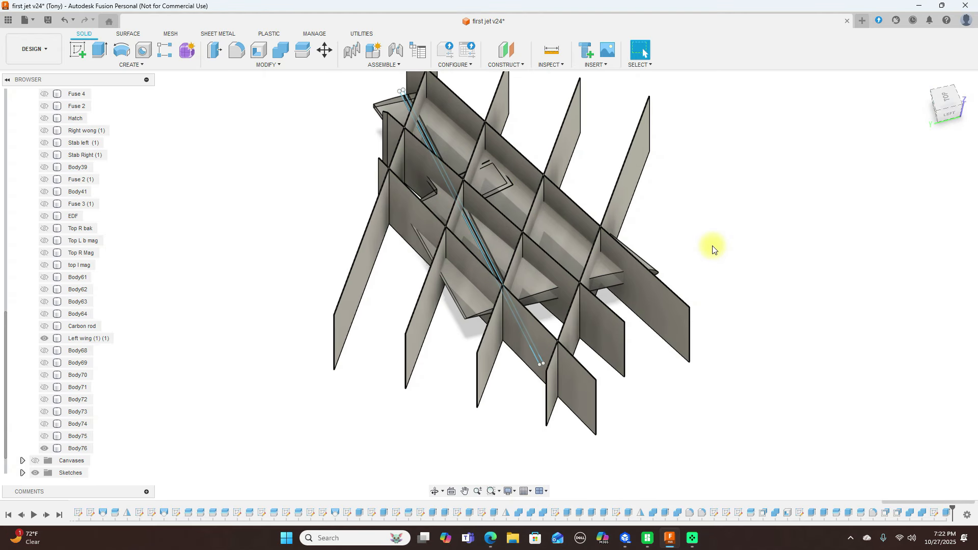
Combine with the rib grid as target, cutting it with the left wing body while keeping the wing.
{"action": "left_click", "coordinate": [280, 49]}
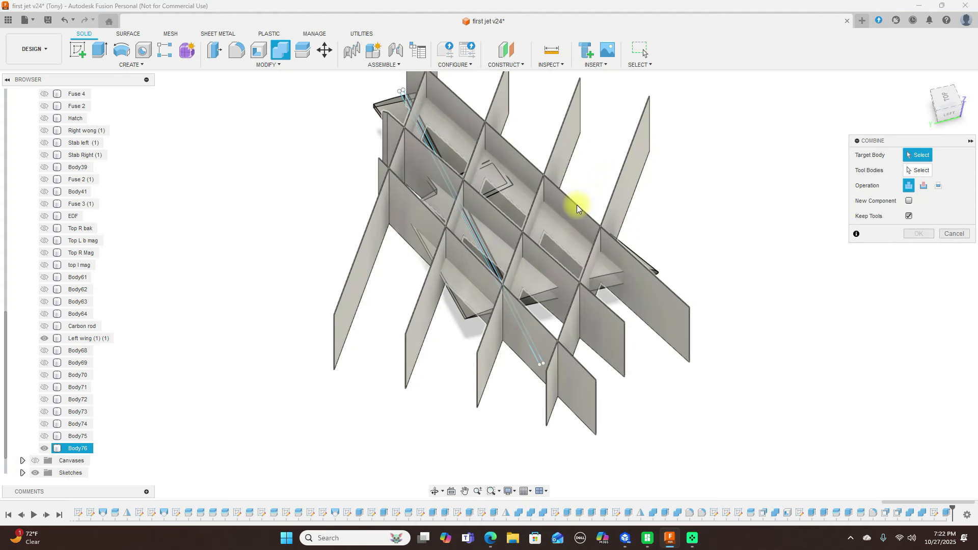
{"action": "left_click", "coordinate": [577, 205]}
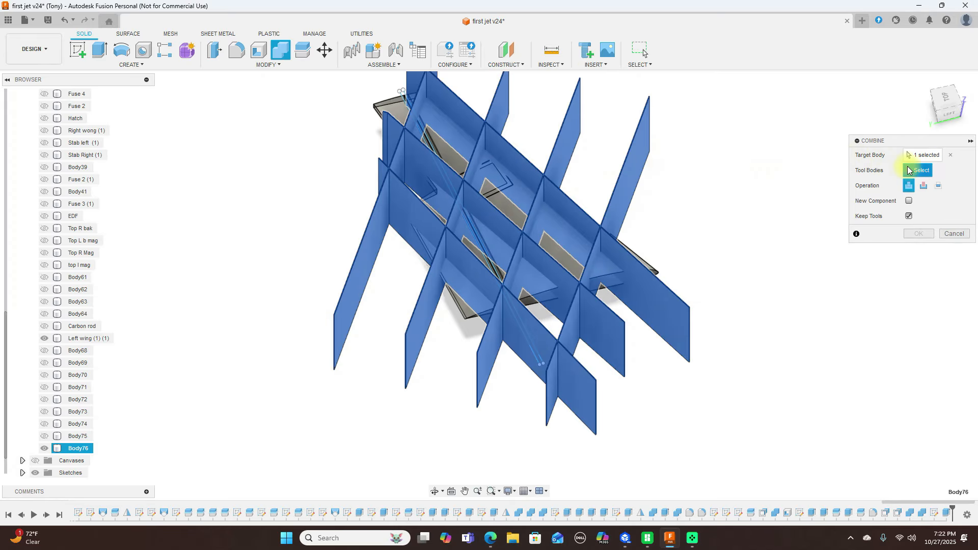
{"action": "scroll", "coordinate": [687, 209], "scroll_direction": "up", "scroll_amount": 2}
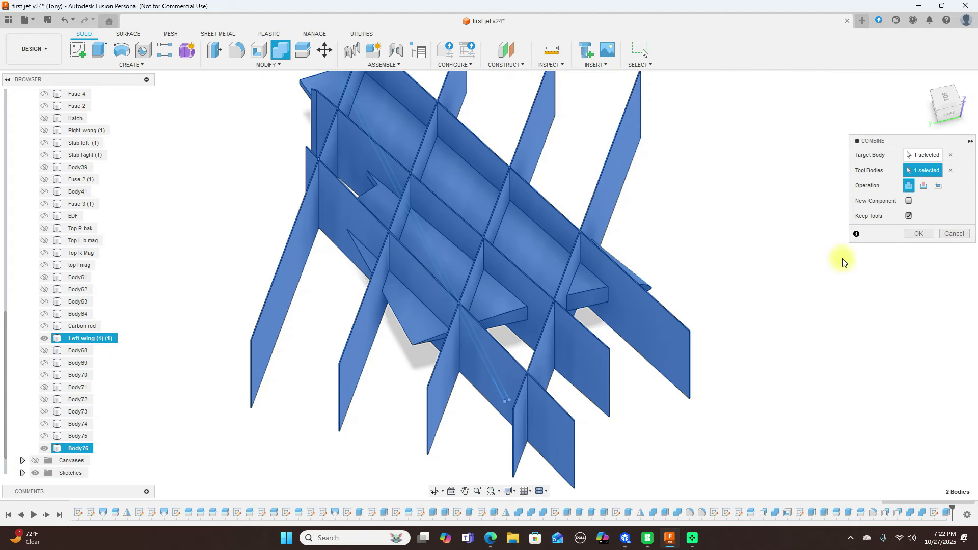
{"action": "left_click", "coordinate": [923, 186]}
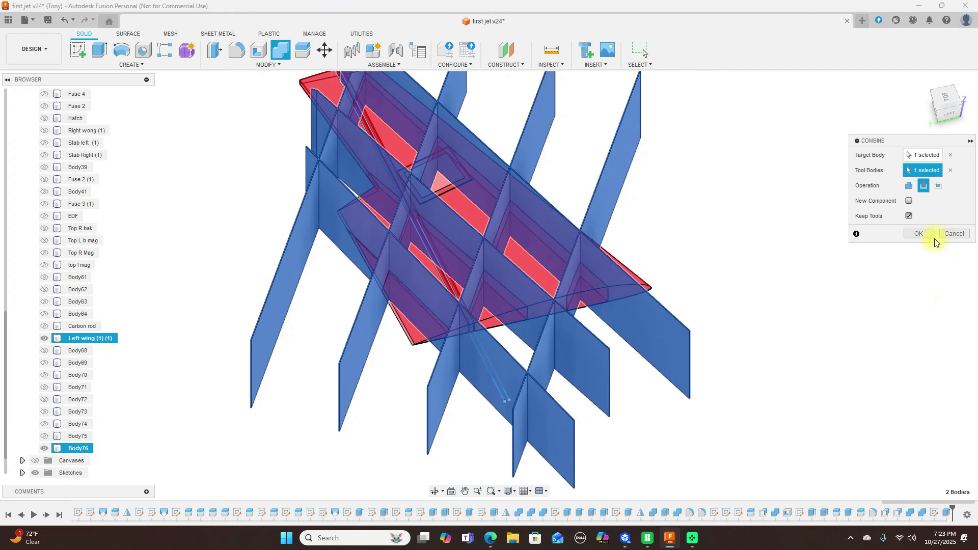
{"action": "left_click", "coordinate": [919, 235]}
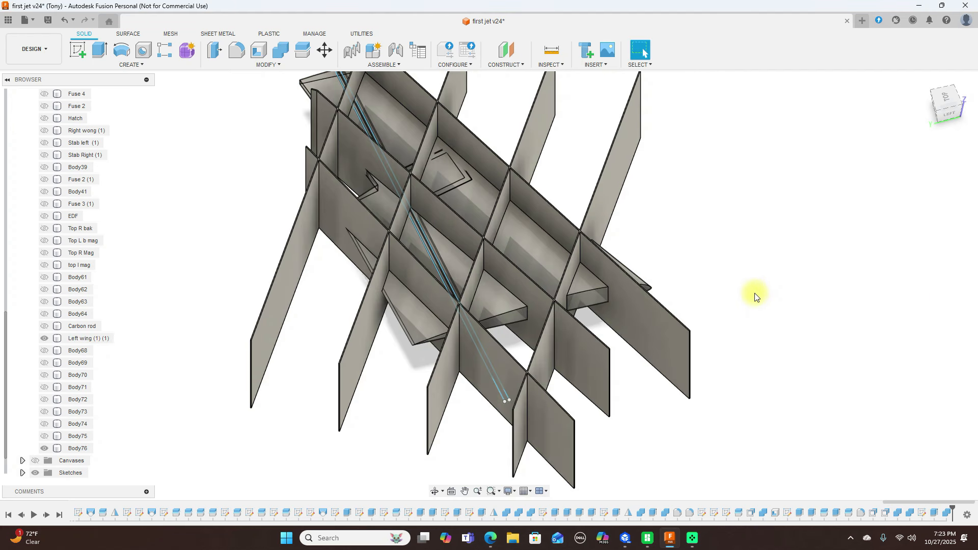
Hide the left wing, leave only the rib grid body visible and examine the wing-profile cuts from several sides.
{"action": "left_click", "coordinate": [937, 112]}
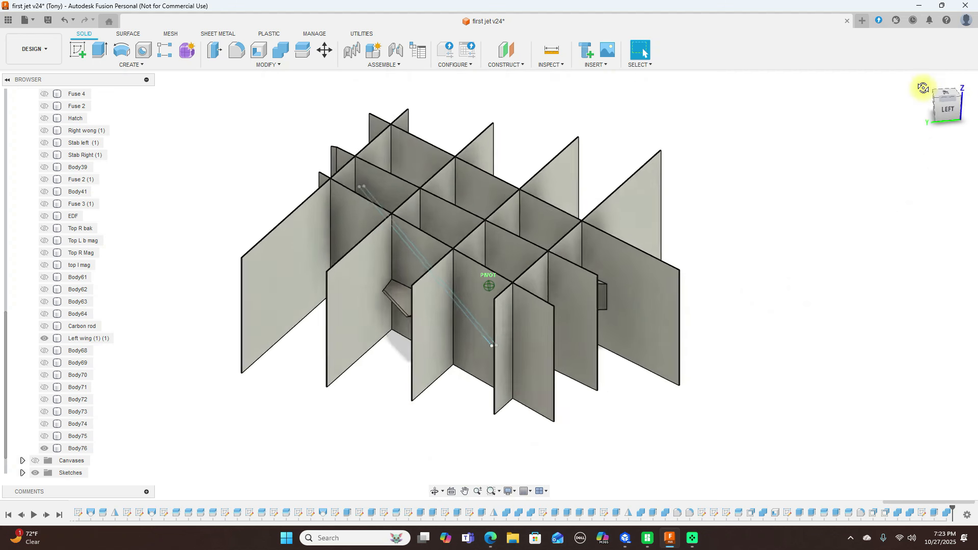
{"action": "scroll", "coordinate": [75, 354], "scroll_direction": "down", "scroll_amount": 1}
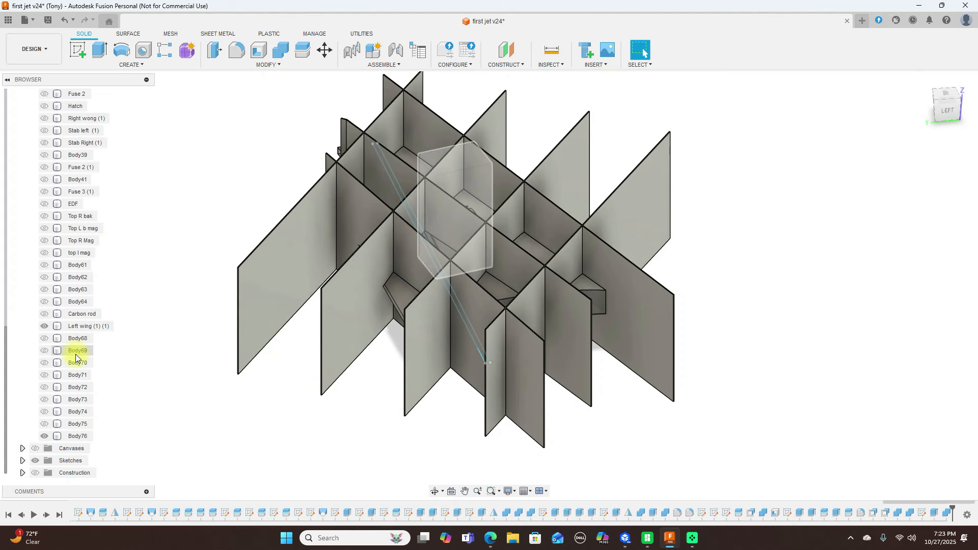
{"action": "left_click", "coordinate": [45, 435]}
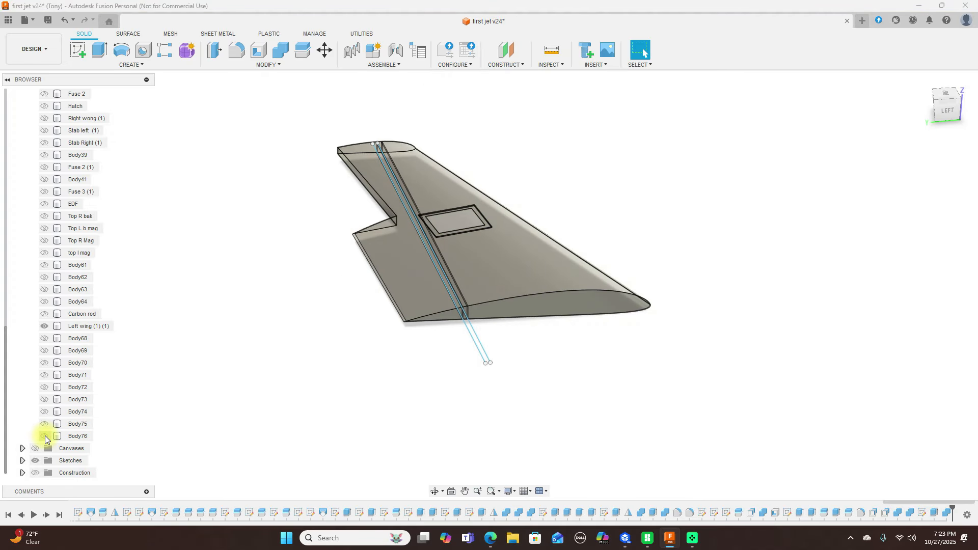
{"action": "left_click", "coordinate": [45, 436]}
{"action": "left_click", "coordinate": [44, 435]}
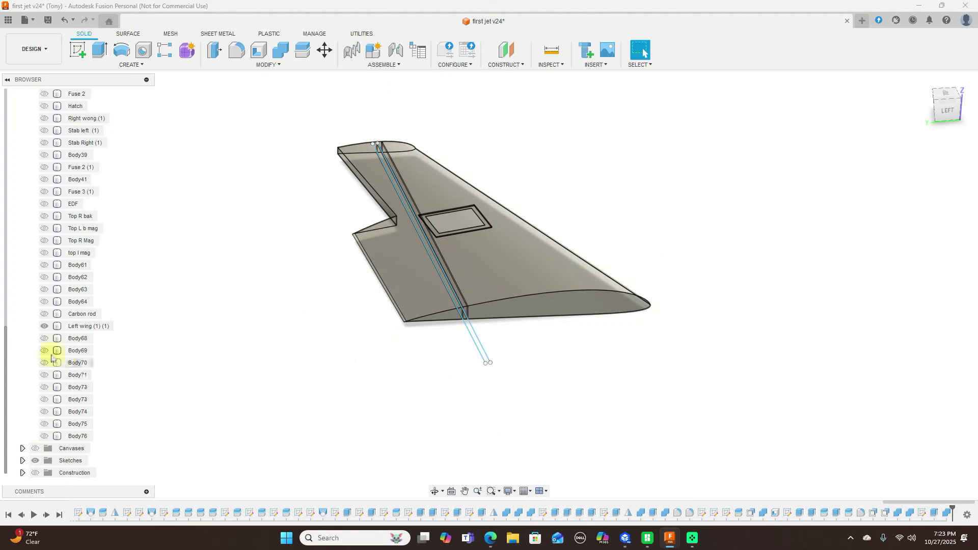
{"action": "left_click", "coordinate": [43, 326]}
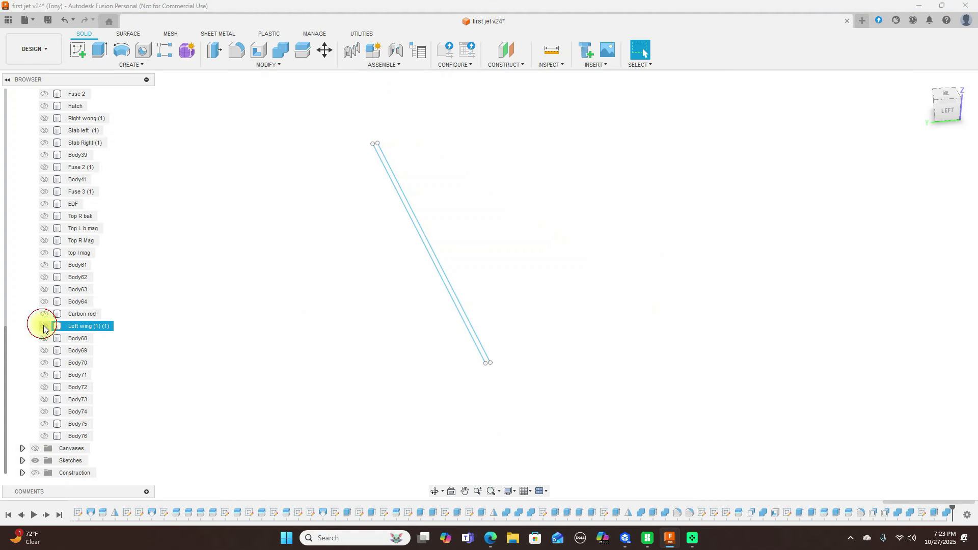
{"action": "left_click", "coordinate": [45, 435]}
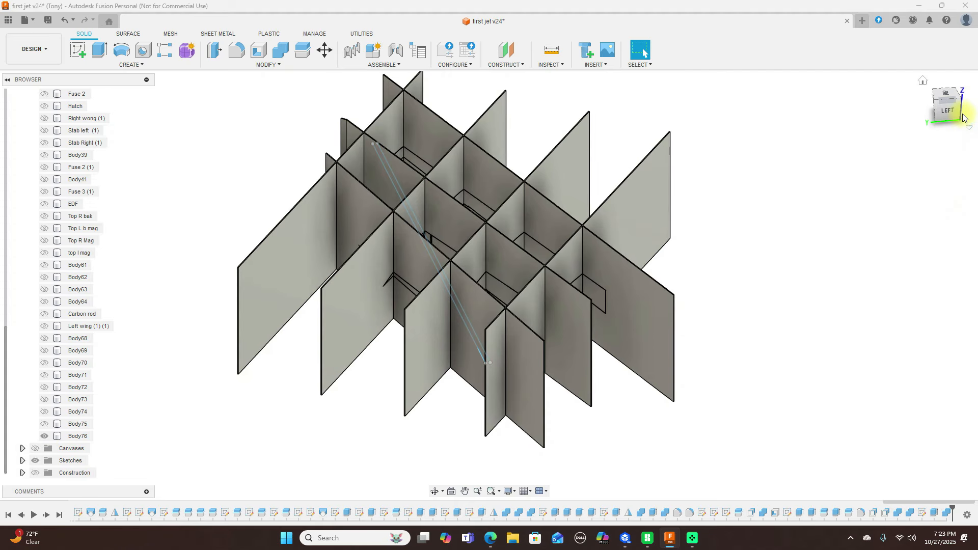
{"action": "mouse_move", "coordinate": [943, 99]}
{"action": "left_mouse_down"}
{"action": "mouse_move", "coordinate": [908, 84]}
{"action": "mouse_move", "coordinate": [801, 130]}
{"action": "left_mouse_up"}
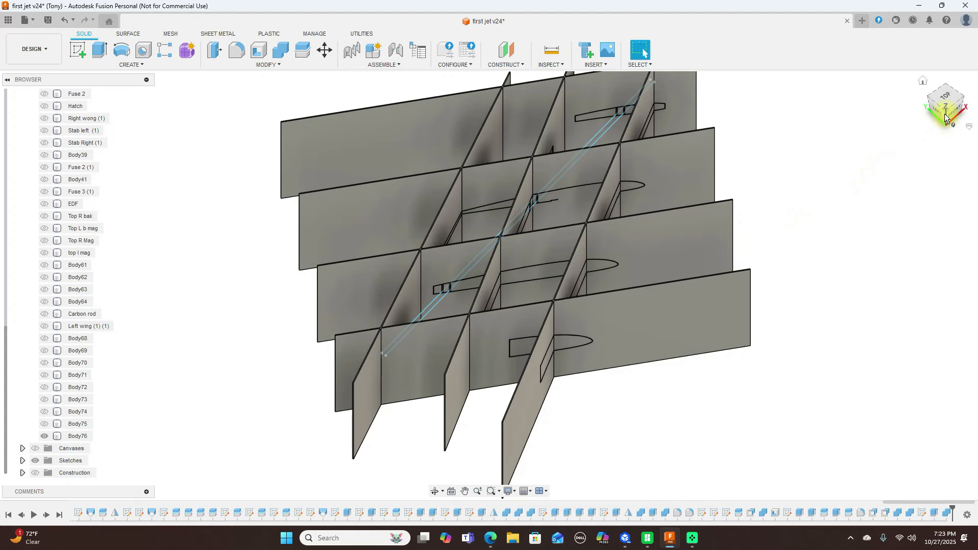
{"action": "mouse_move", "coordinate": [946, 110]}
{"action": "left_mouse_down"}
{"action": "mouse_move", "coordinate": [10, 105]}
{"action": "mouse_move", "coordinate": [50, 106]}
{"action": "mouse_move", "coordinate": [23, 79]}
{"action": "mouse_move", "coordinate": [25, 93]}
{"action": "mouse_move", "coordinate": [946, 112]}
{"action": "left_mouse_up"}
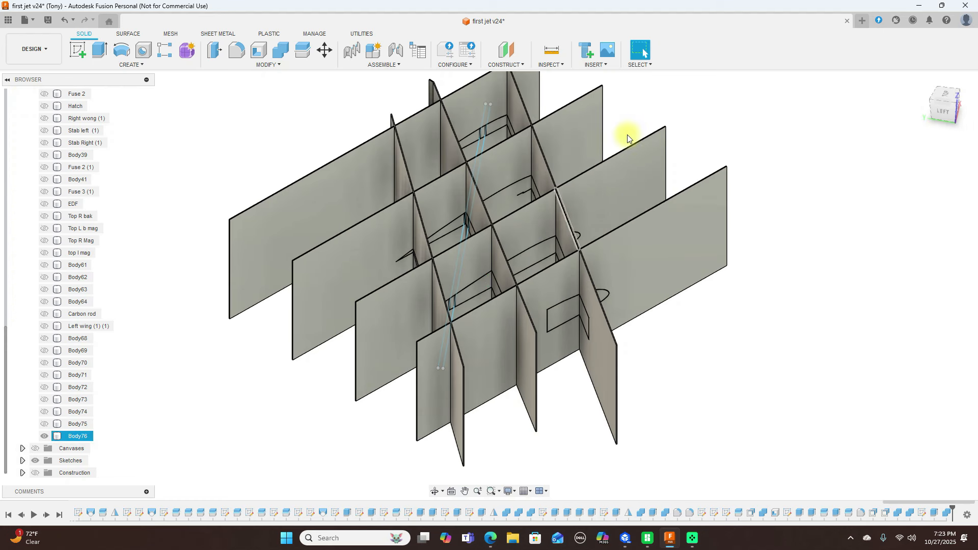
{"action": "left_click", "coordinate": [453, 253]}
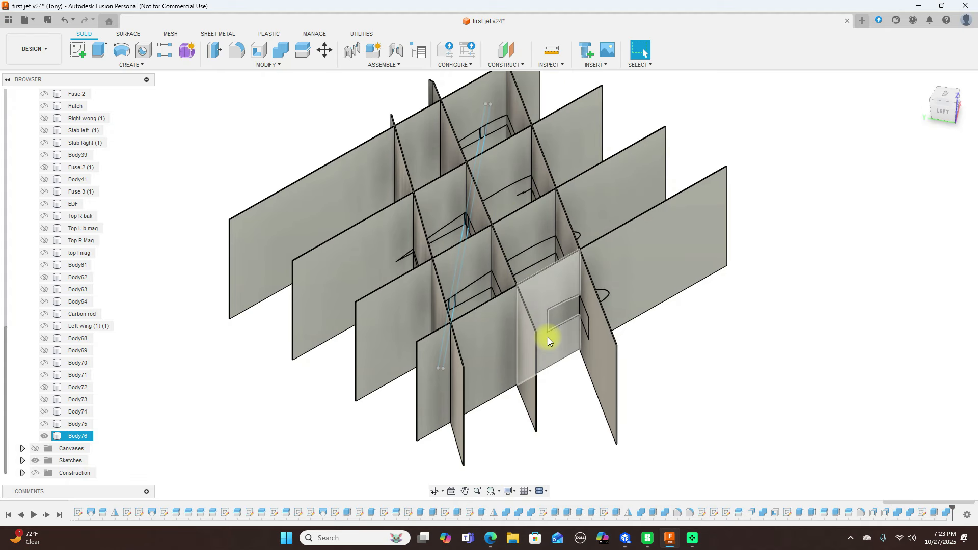
{"action": "left_click", "coordinate": [657, 311]}
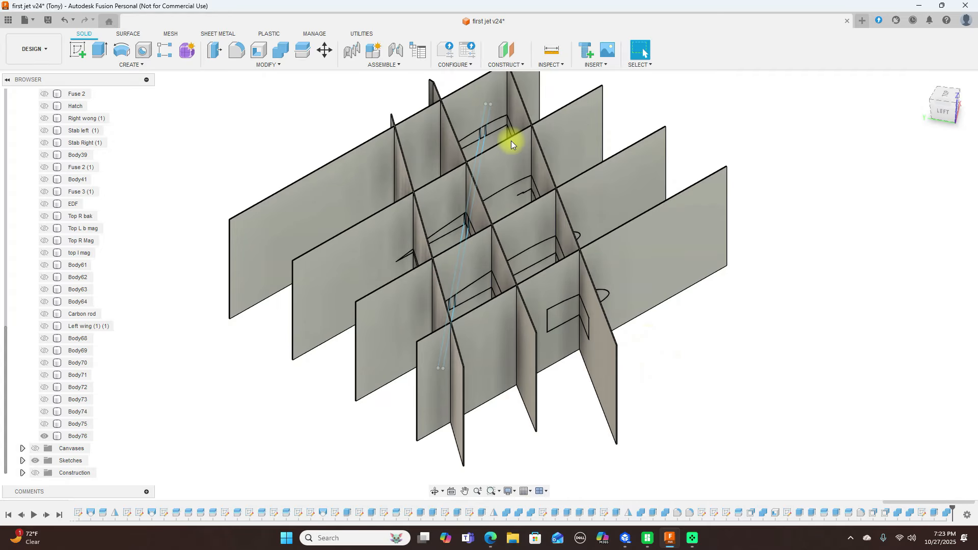
Undo the last two visibility changes to bring back the left wing, and show the crisscross line sketch again.
{"action": "left_click", "coordinate": [62, 22]}
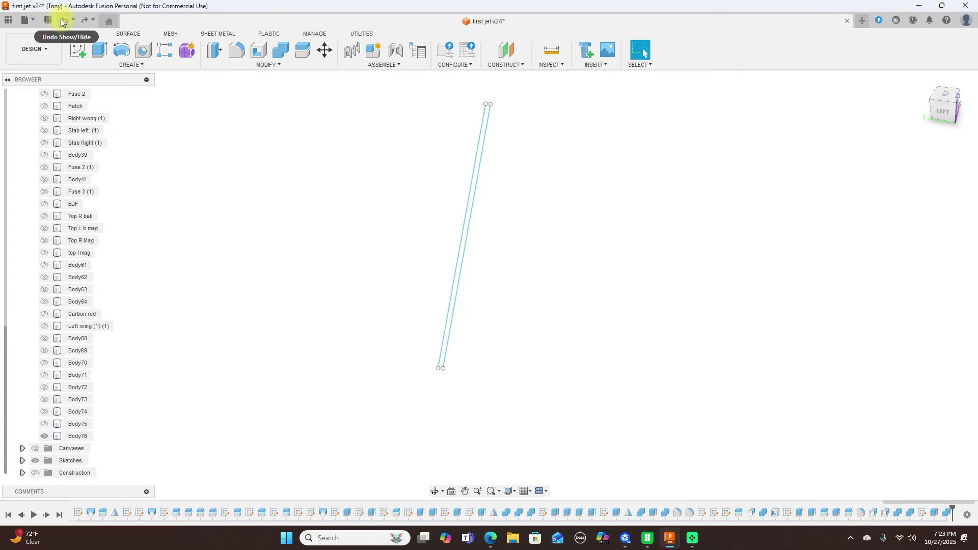
{"action": "left_click", "coordinate": [61, 20]}
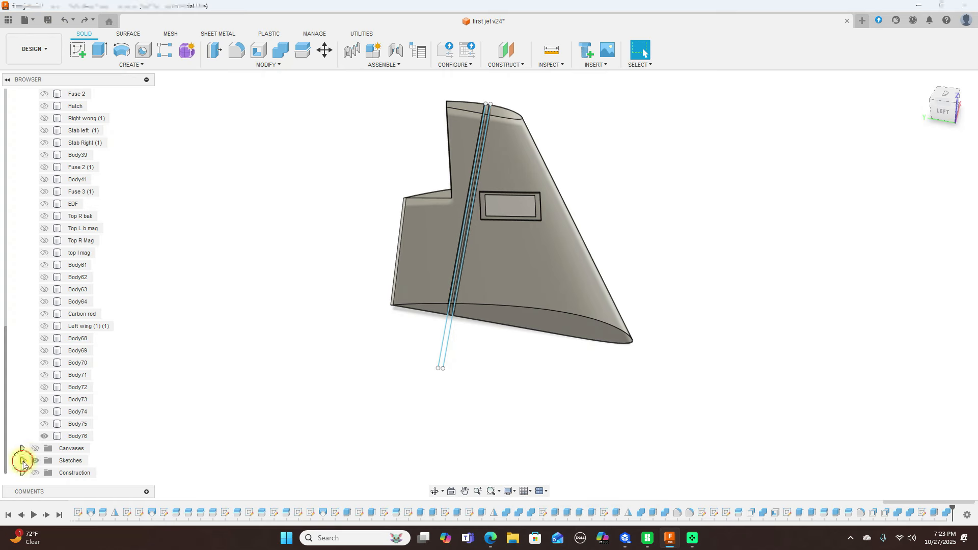
{"action": "left_click", "coordinate": [22, 460]}
{"action": "scroll", "coordinate": [39, 400], "scroll_direction": "down", "scroll_amount": 8}
{"action": "scroll", "coordinate": [38, 398], "scroll_direction": "down", "scroll_amount": 10}
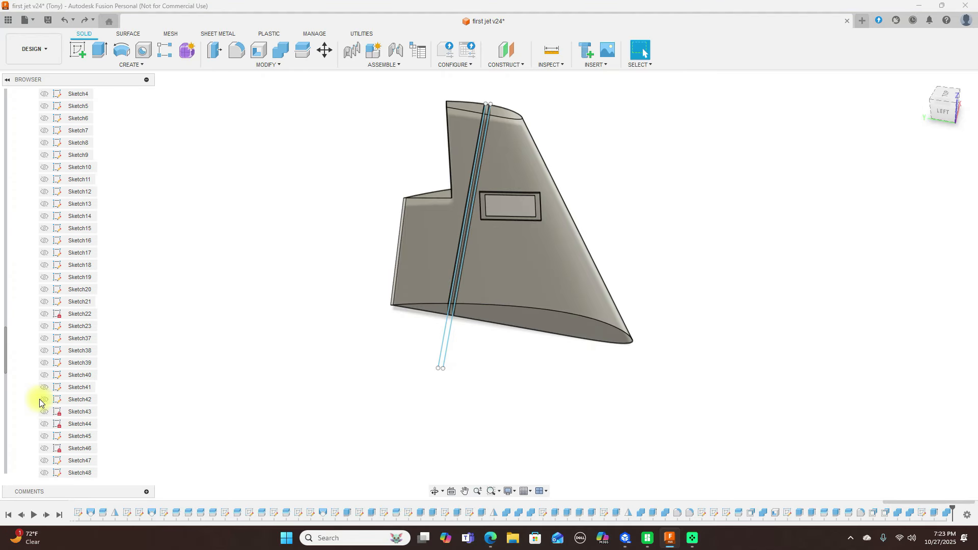
{"action": "left_click", "coordinate": [44, 461]}
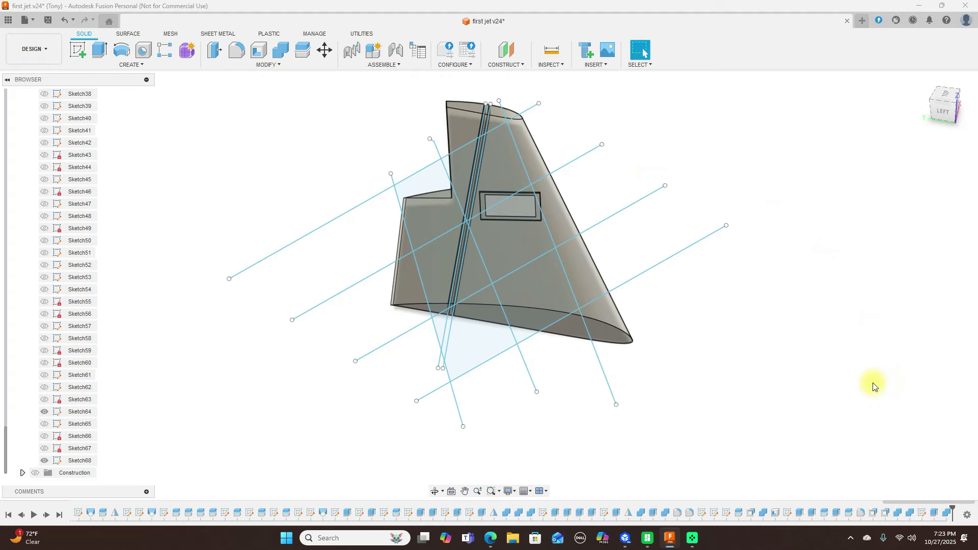
Thin-extrude the single diagonal sketch line nearest the wing's root leading edge in two directions, 40 mm and 20 mm, as a New Body.
{"action": "key", "text": "e"}
{"action": "left_click", "coordinate": [906, 162]}
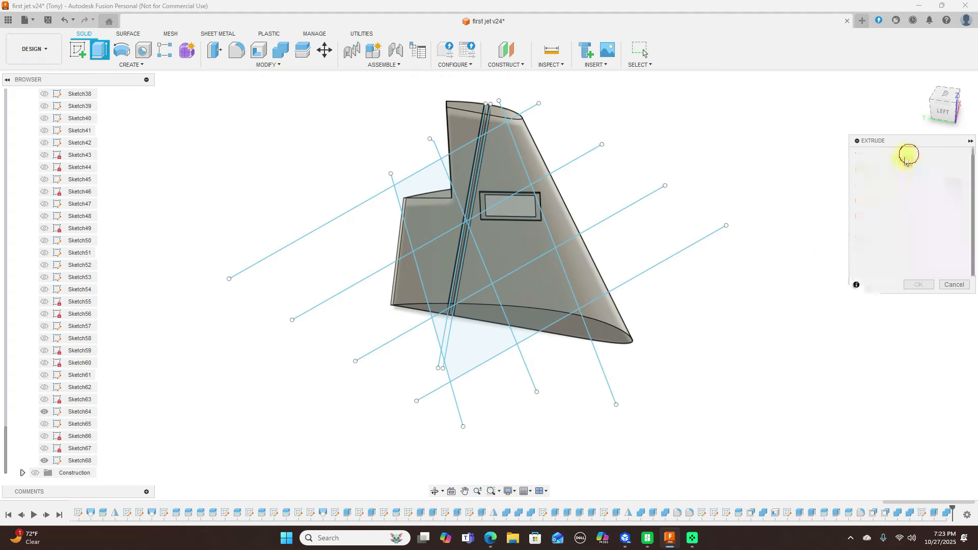
{"action": "left_click", "coordinate": [699, 242]}
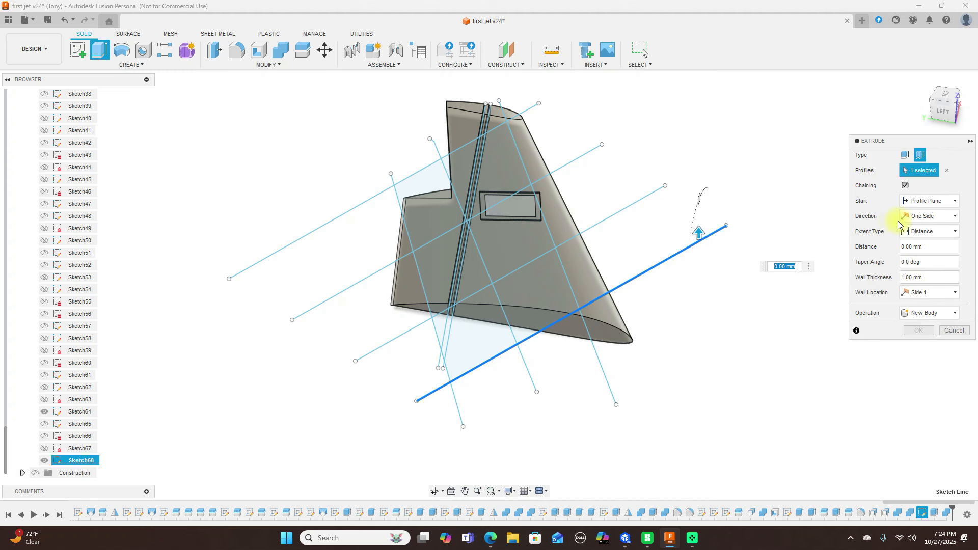
{"action": "left_click", "coordinate": [953, 115]}
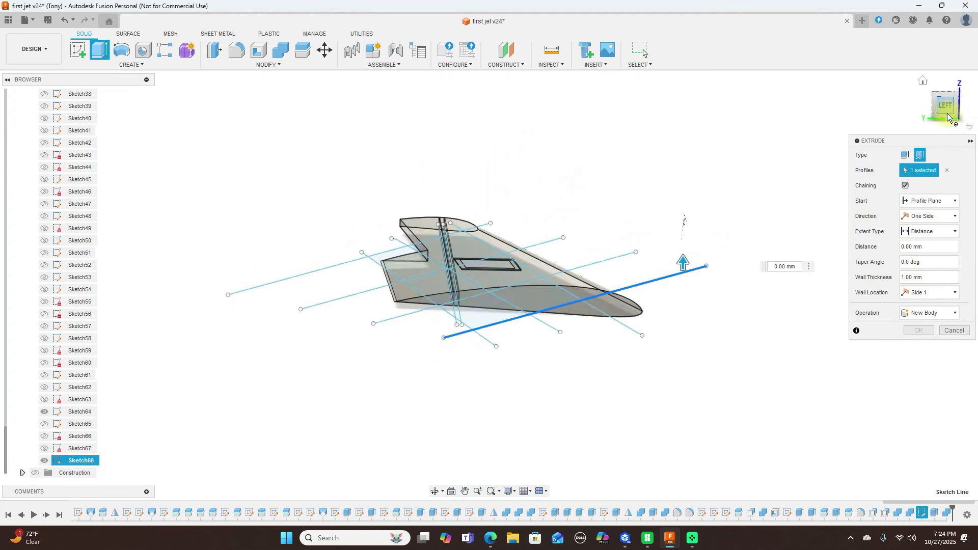
{"action": "left_click", "coordinate": [942, 218]}
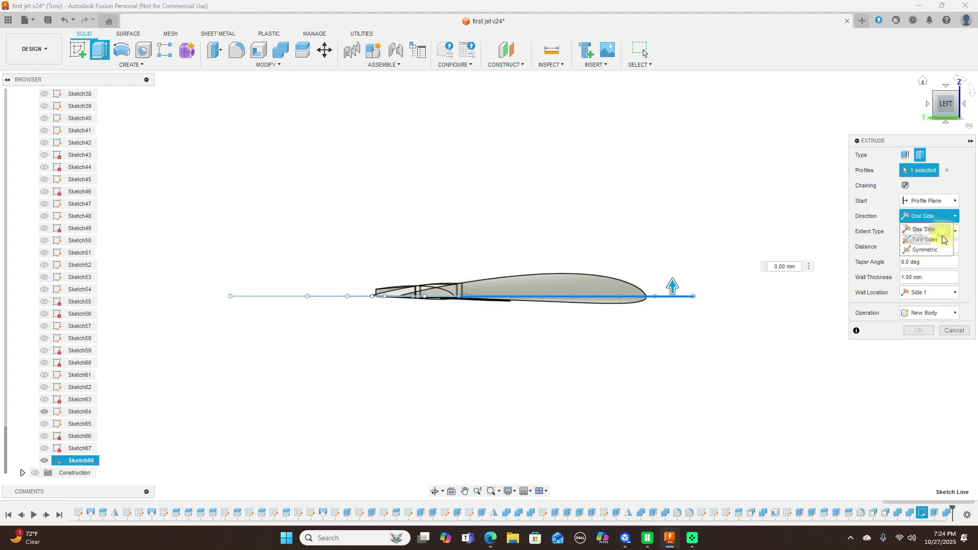
{"action": "left_click", "coordinate": [941, 226]}
{"action": "left_click_drag", "start_coordinate": [673, 286], "coordinate": [673, 244]}
{"action": "left_click_drag", "start_coordinate": [674, 307], "coordinate": [673, 328]}
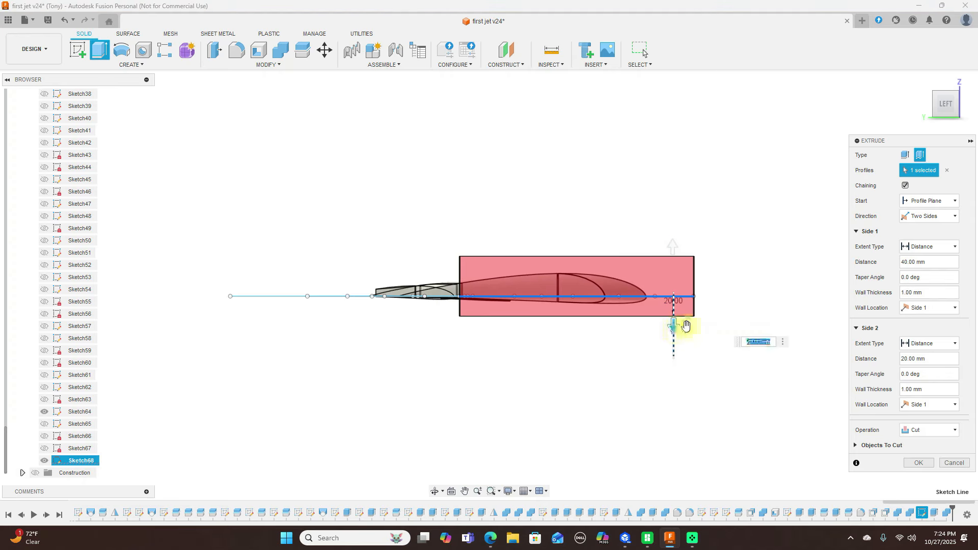
{"action": "left_click", "coordinate": [951, 433]}
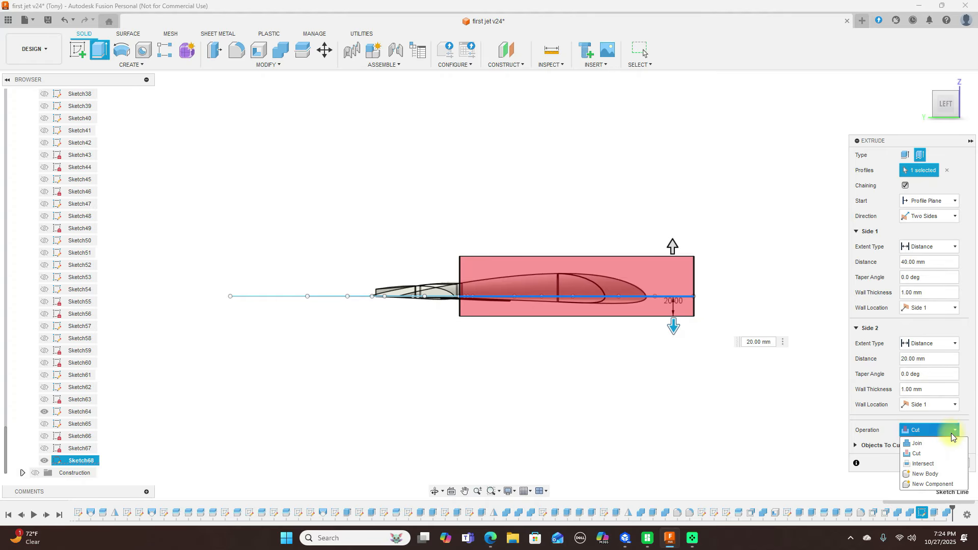
{"action": "left_click", "coordinate": [943, 473]}
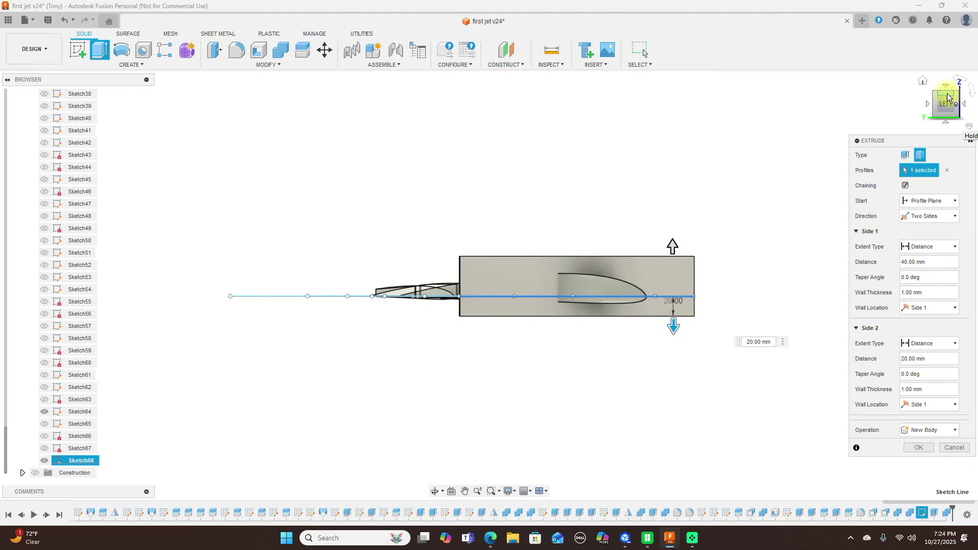
Set the wall thickness of both extrude sides to 0.50 mm and finish the rib.
{"action": "left_click_drag", "start_coordinate": [946, 104], "coordinate": [943, 126]}
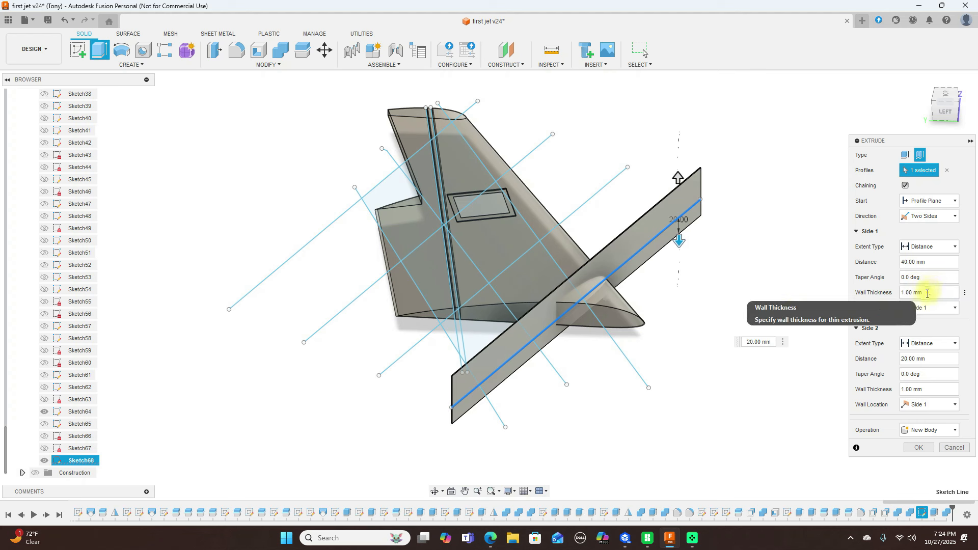
{"action": "left_click", "coordinate": [910, 291]}
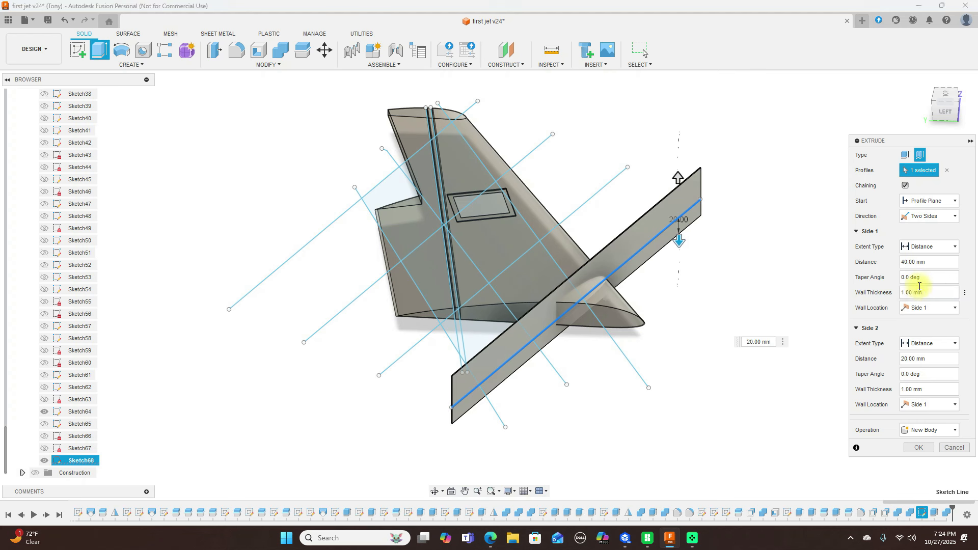
{"action": "key", "text": "BackSpace"}
{"action": "type", "text": "5"}
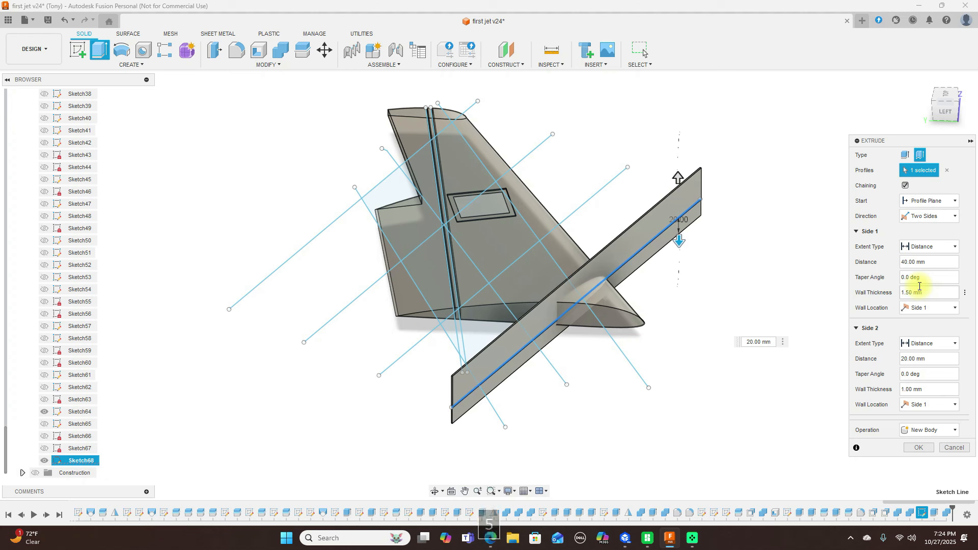
{"action": "key", "text": "BackSpace"}
{"action": "key", "text": "BackSpace"}
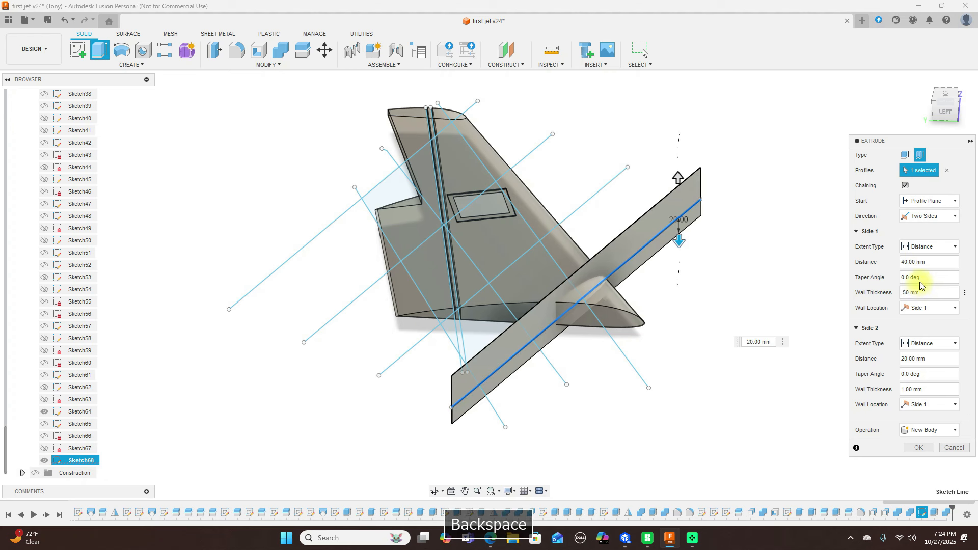
{"action": "left_click", "coordinate": [911, 389]}
{"action": "key", "text": "BackSpace"}
{"action": "type", "text": "5"}
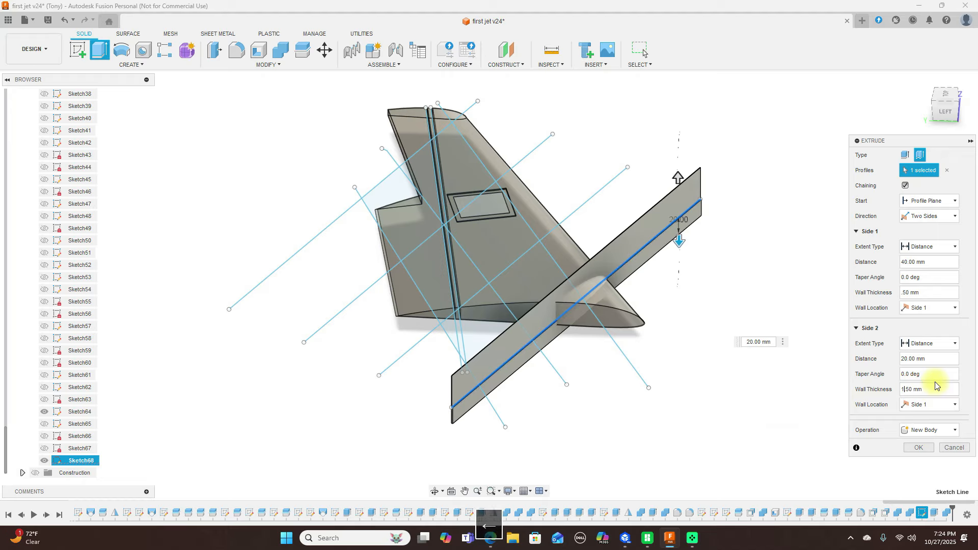
{"action": "key", "text": "BackSpace"}
{"action": "left_click", "coordinate": [920, 448]}
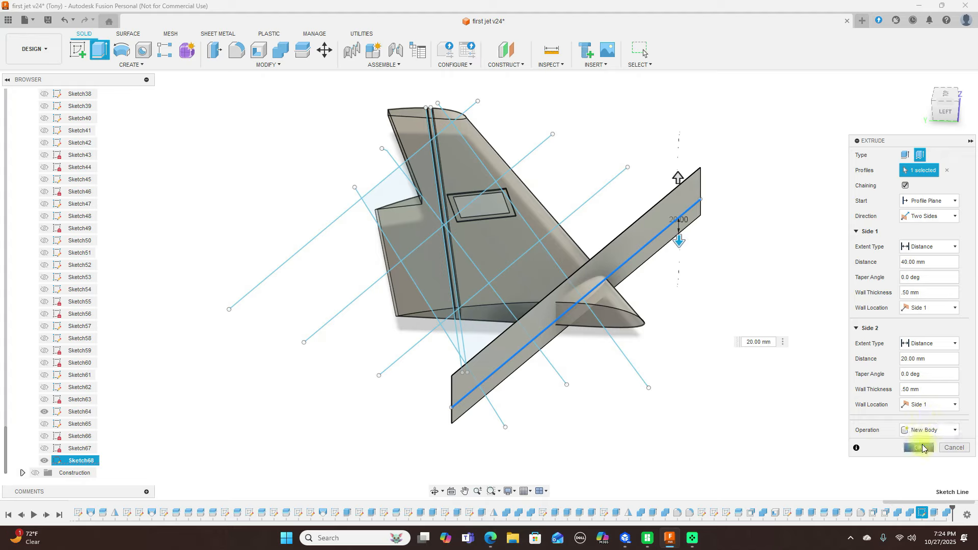
Split the new rib body with the left wing as the splitting tool, with tool extension turned off.
{"action": "left_click", "coordinate": [301, 53]}
{"action": "left_click", "coordinate": [652, 213]}
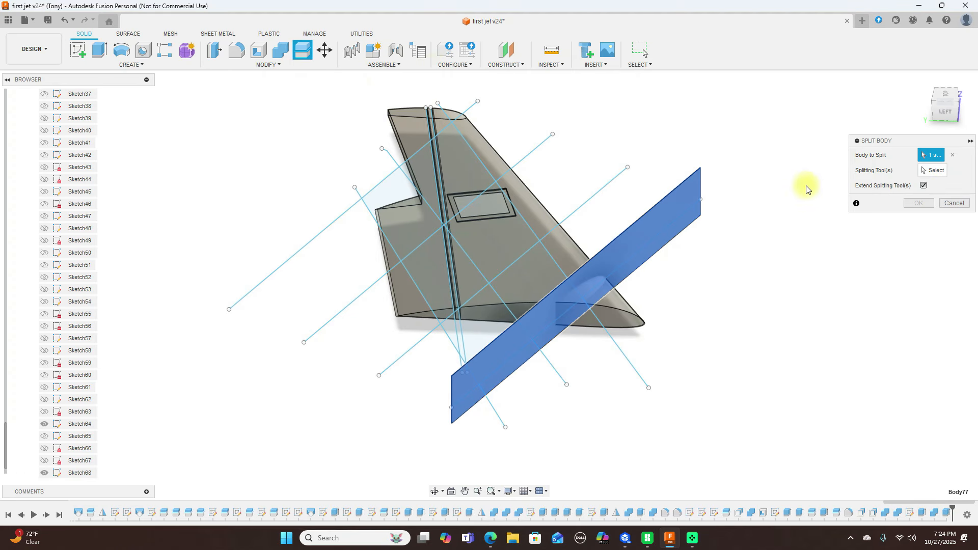
{"action": "left_click", "coordinate": [925, 184]}
{"action": "left_click", "coordinate": [660, 316]}
{"action": "left_click", "coordinate": [917, 203]}
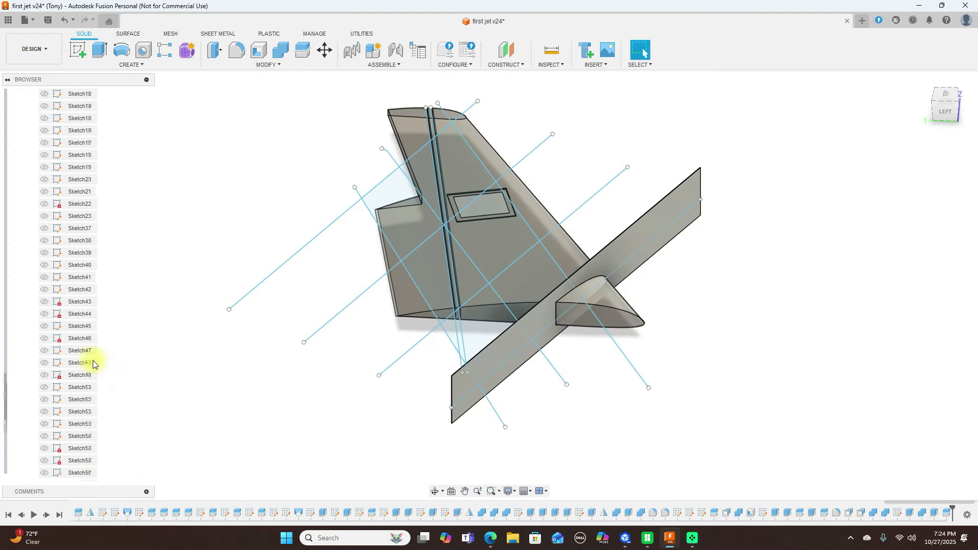
Remove the leftover split pieces Body79 and Body77, keeping only the rib section inside the wing.
{"action": "scroll", "coordinate": [93, 363], "scroll_direction": "up", "scroll_amount": 5}
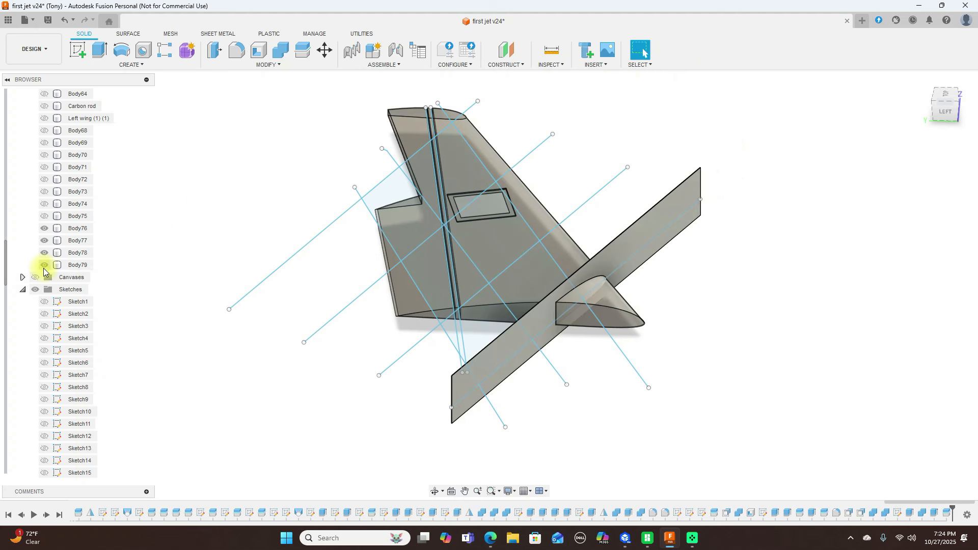
{"action": "left_click", "coordinate": [44, 265]}
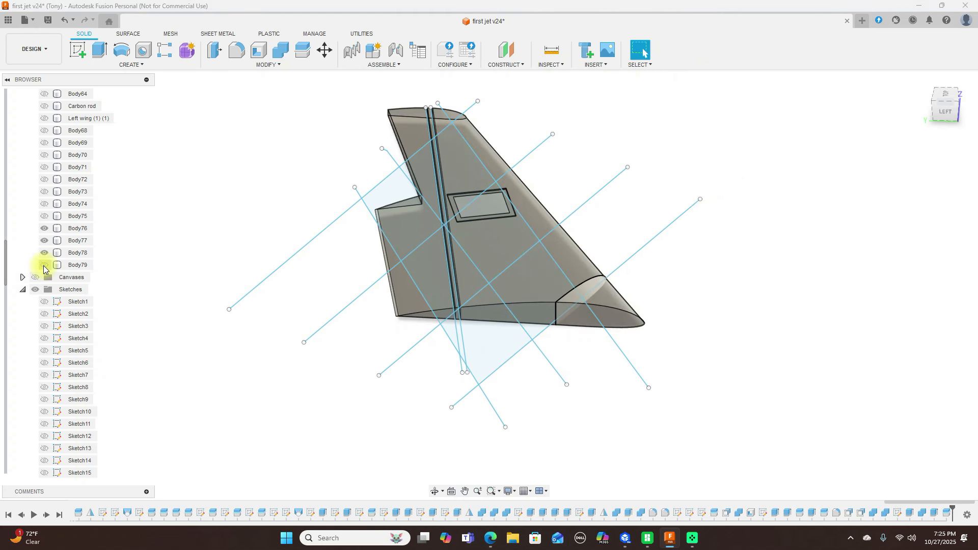
{"action": "right_click", "coordinate": [74, 266]}
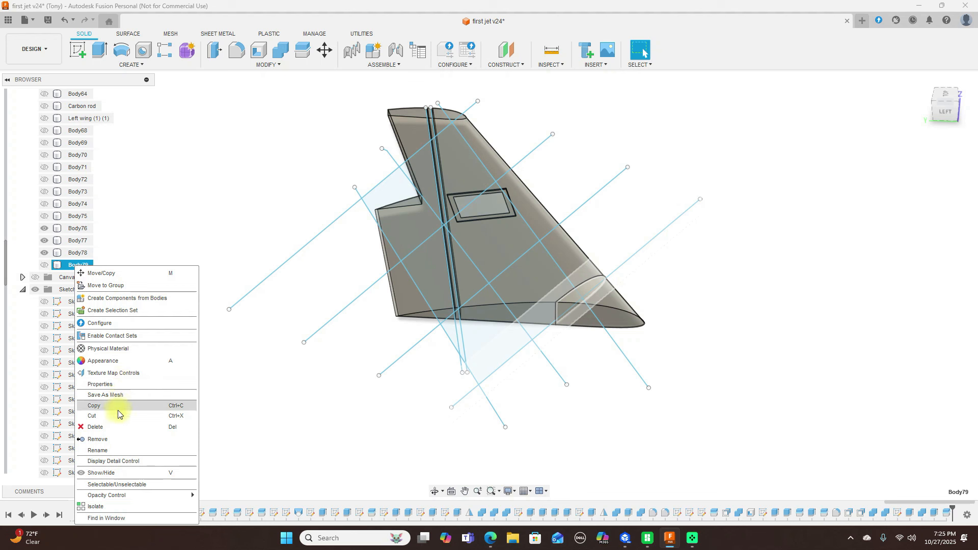
{"action": "left_click", "coordinate": [116, 439]}
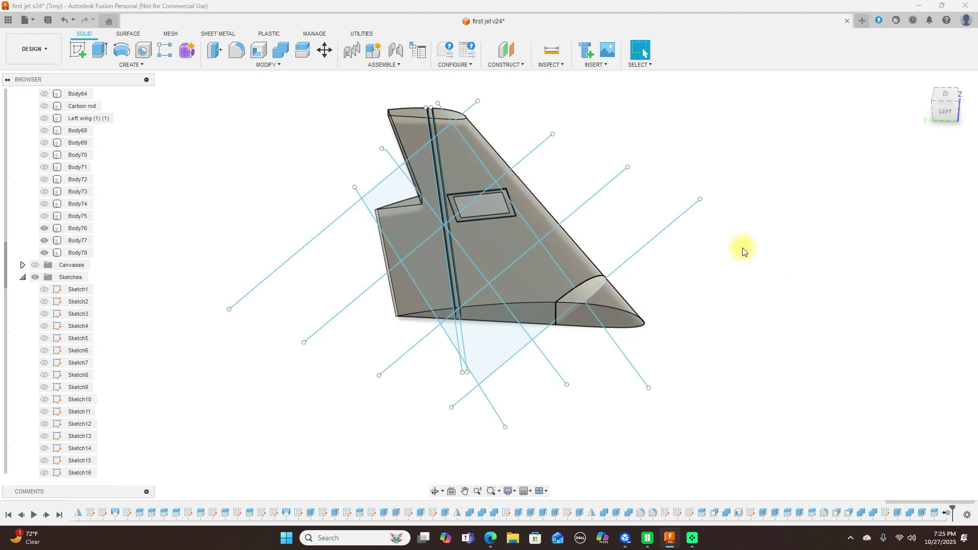
{"action": "left_click", "coordinate": [43, 242]}
{"action": "left_click", "coordinate": [42, 244]}
{"action": "right_click", "coordinate": [70, 246]}
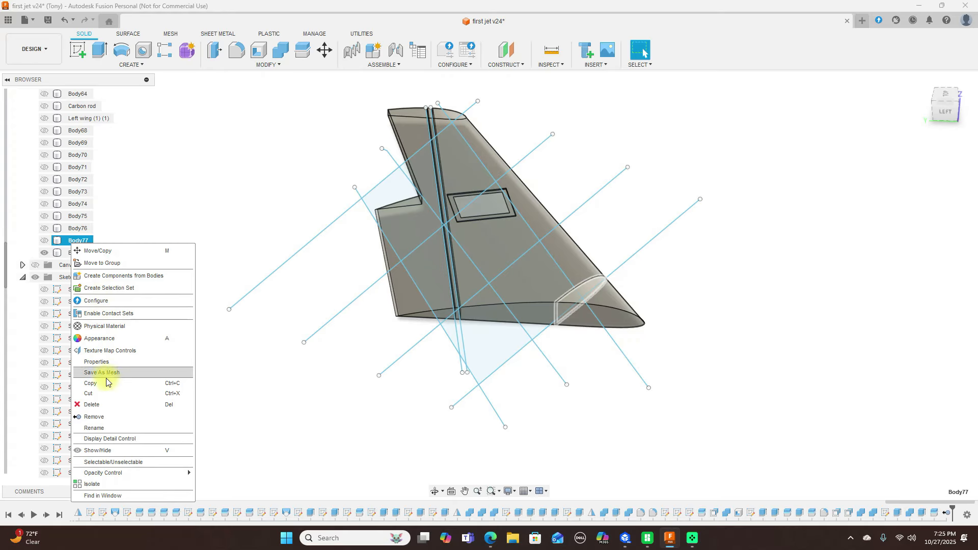
{"action": "left_click", "coordinate": [108, 416]}
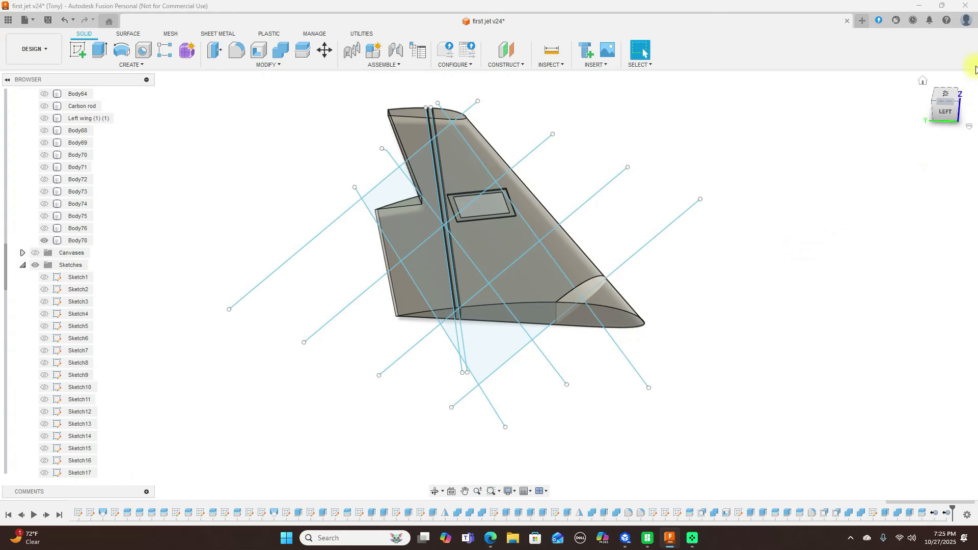
Show the existing section analysis to cut open the wing near its root.
{"action": "left_click_drag", "start_coordinate": [954, 105], "coordinate": [568, 112]}
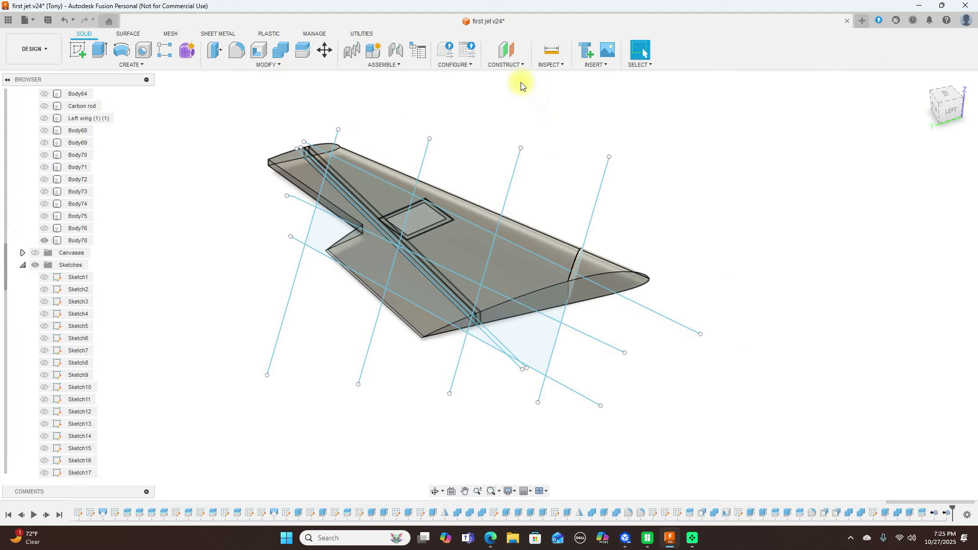
{"action": "left_click", "coordinate": [553, 66]}
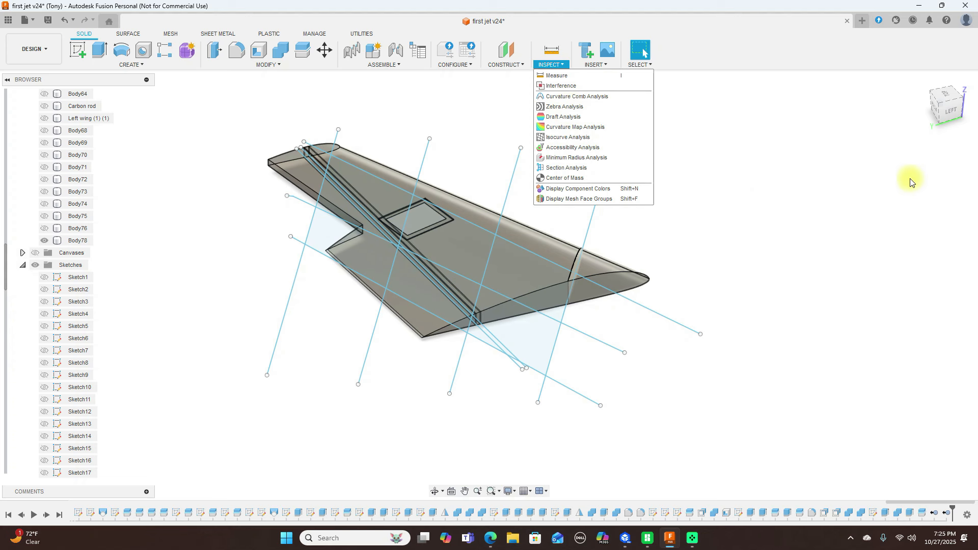
{"action": "left_click", "coordinate": [885, 176]}
{"action": "scroll", "coordinate": [48, 193], "scroll_direction": "up", "scroll_amount": 6}
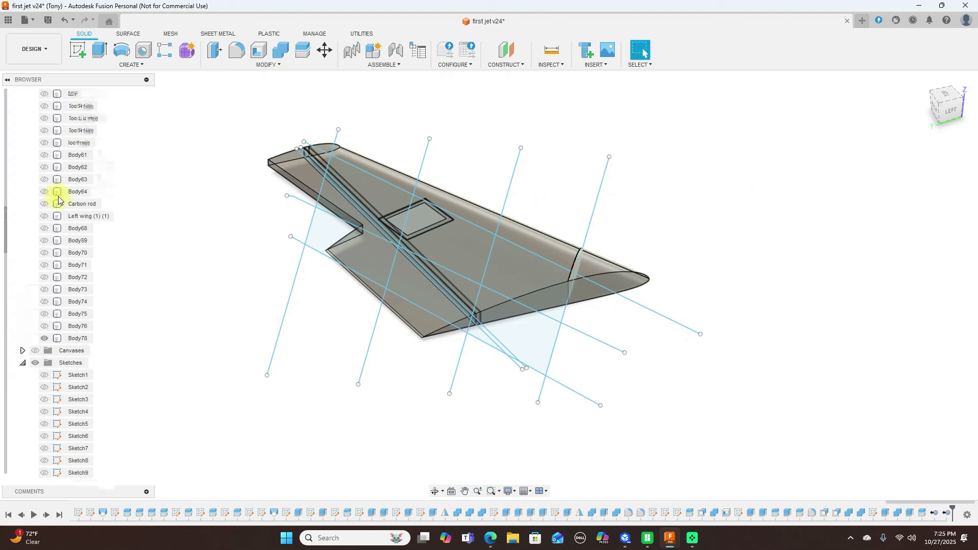
{"action": "scroll", "coordinate": [94, 173], "scroll_direction": "up", "scroll_amount": 10}
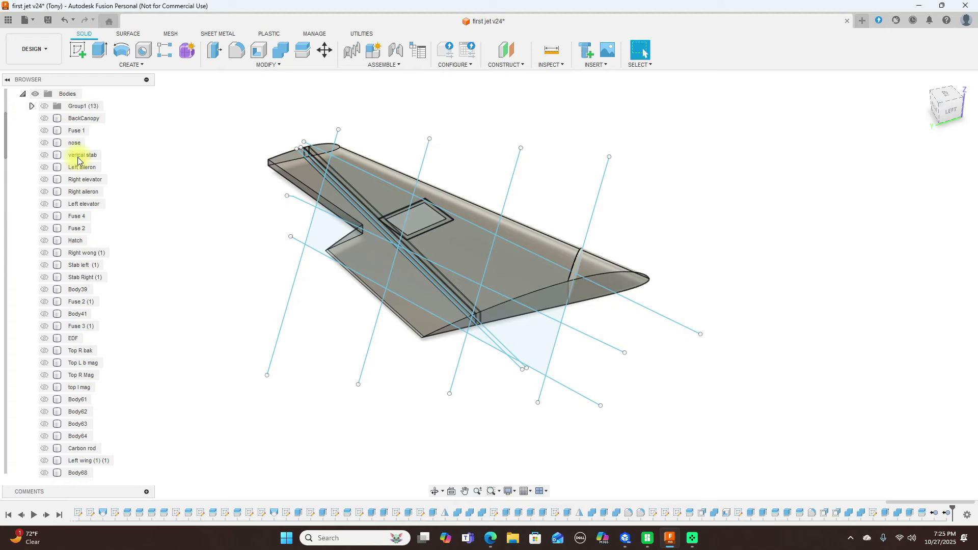
{"action": "scroll", "coordinate": [85, 191], "scroll_direction": "up", "scroll_amount": 1}
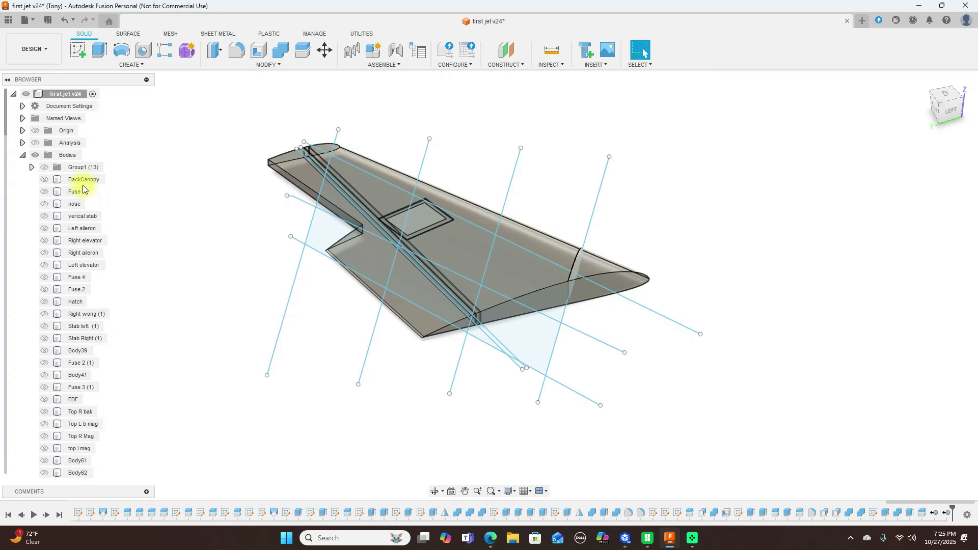
{"action": "left_click", "coordinate": [35, 143]}
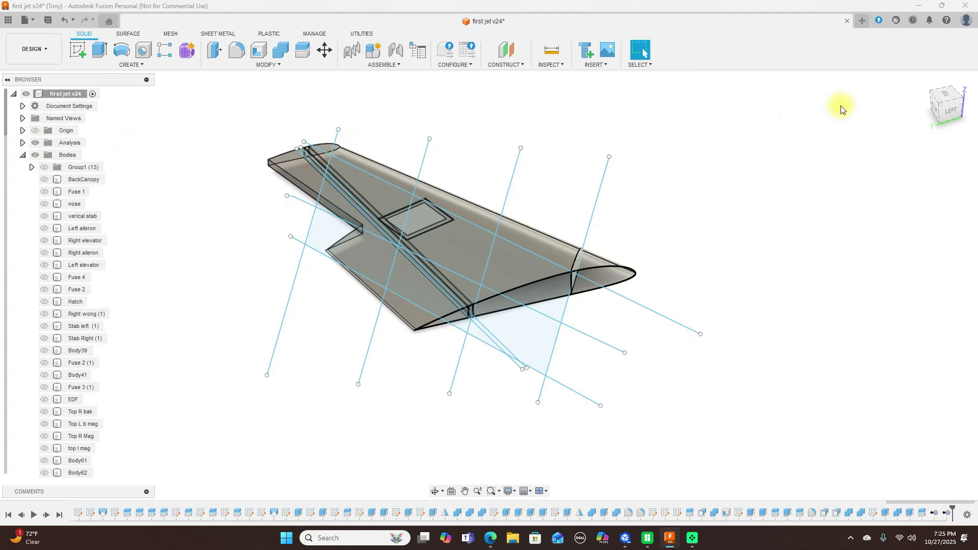
Examine the trimmed rib inside the sectioned wing root up close from several angles, and hide the section analysis.
{"action": "left_click", "coordinate": [937, 105]}
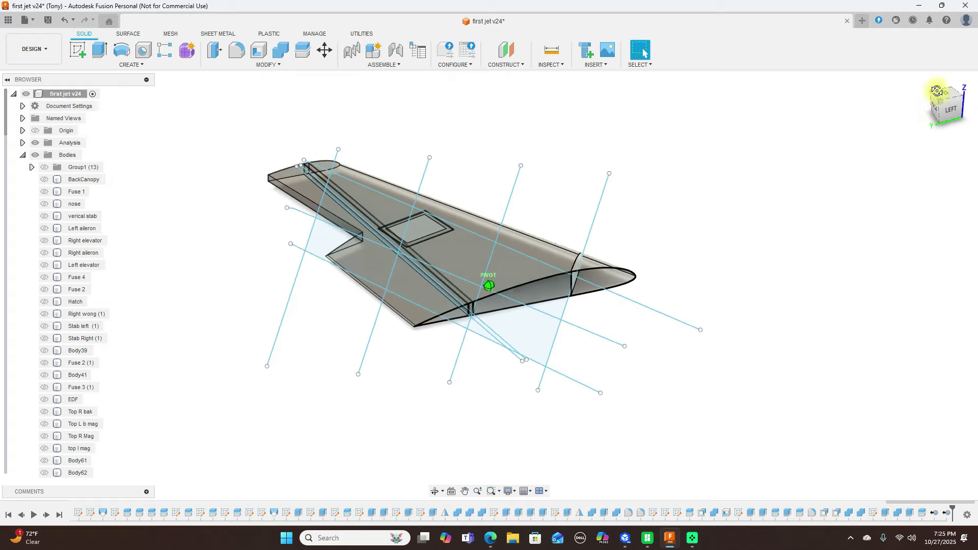
{"action": "scroll", "coordinate": [627, 263], "scroll_direction": "up", "scroll_amount": 5}
{"action": "scroll", "coordinate": [626, 261], "scroll_direction": "up", "scroll_amount": 3}
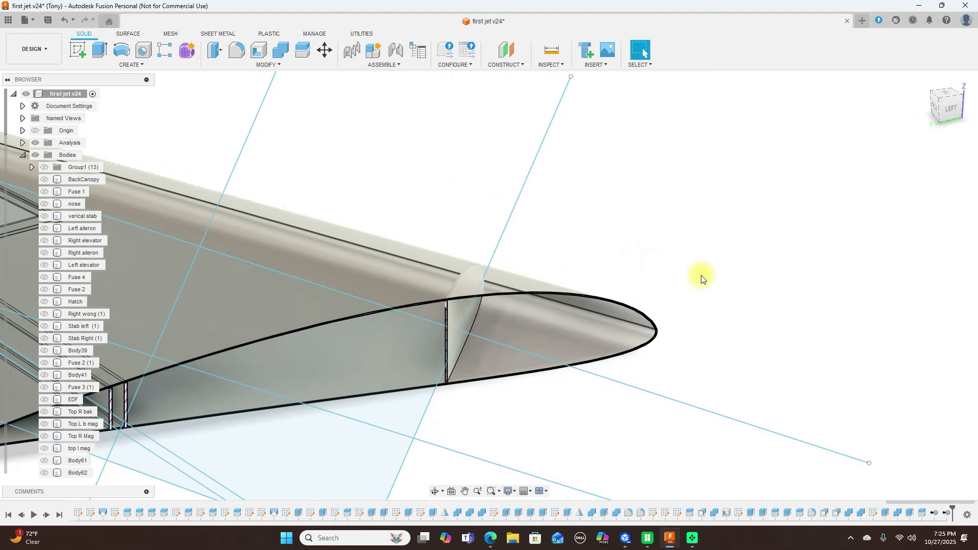
{"action": "scroll", "coordinate": [776, 342], "scroll_direction": "down", "scroll_amount": 2}
{"action": "scroll", "coordinate": [504, 329], "scroll_direction": "down", "scroll_amount": 1}
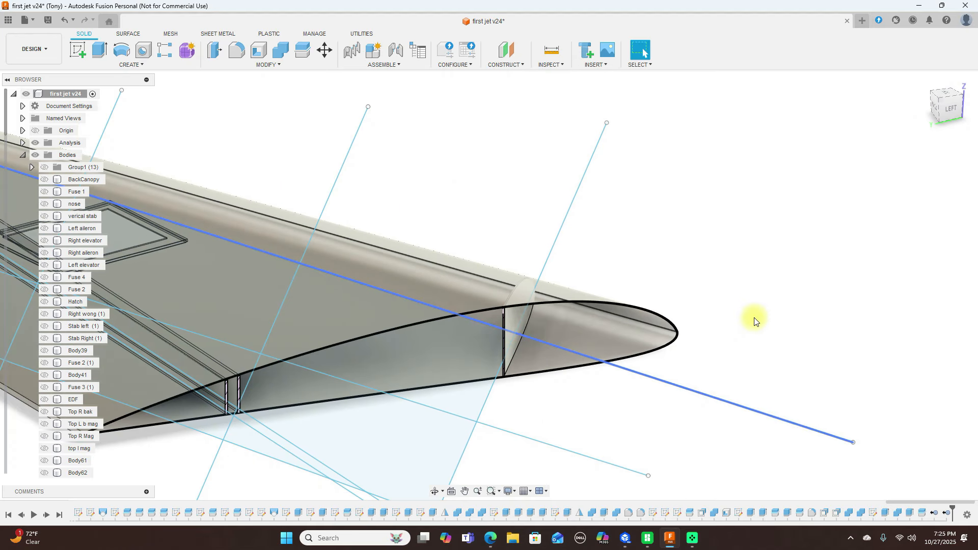
{"action": "scroll", "coordinate": [766, 306], "scroll_direction": "down", "scroll_amount": 2}
{"action": "left_click", "coordinate": [939, 97]}
{"action": "mouse_move", "coordinate": [949, 153]}
{"action": "left_mouse_down"}
{"action": "mouse_move", "coordinate": [962, 124]}
{"action": "mouse_move", "coordinate": [10, 119]}
{"action": "mouse_move", "coordinate": [967, 120]}
{"action": "mouse_move", "coordinate": [963, 131]}
{"action": "left_mouse_up"}
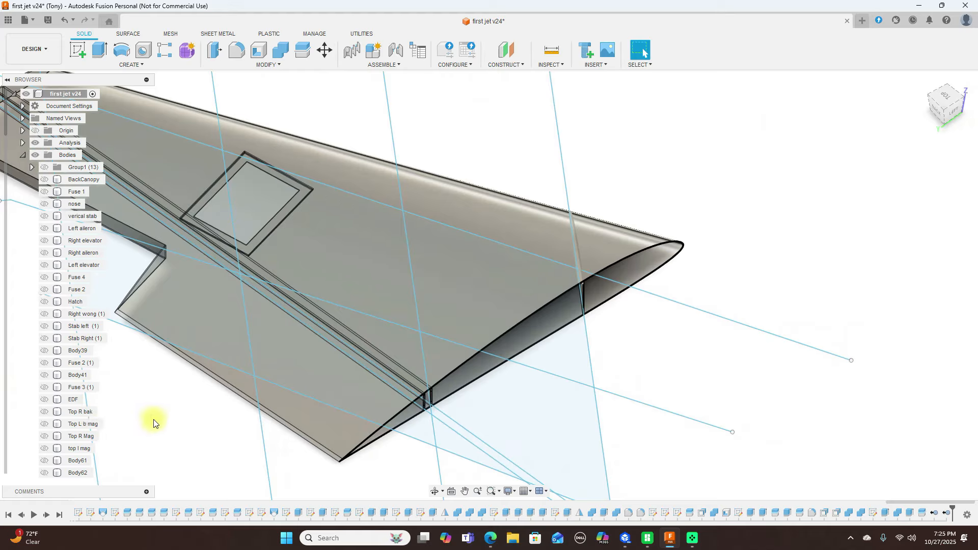
{"action": "left_click", "coordinate": [43, 145]}
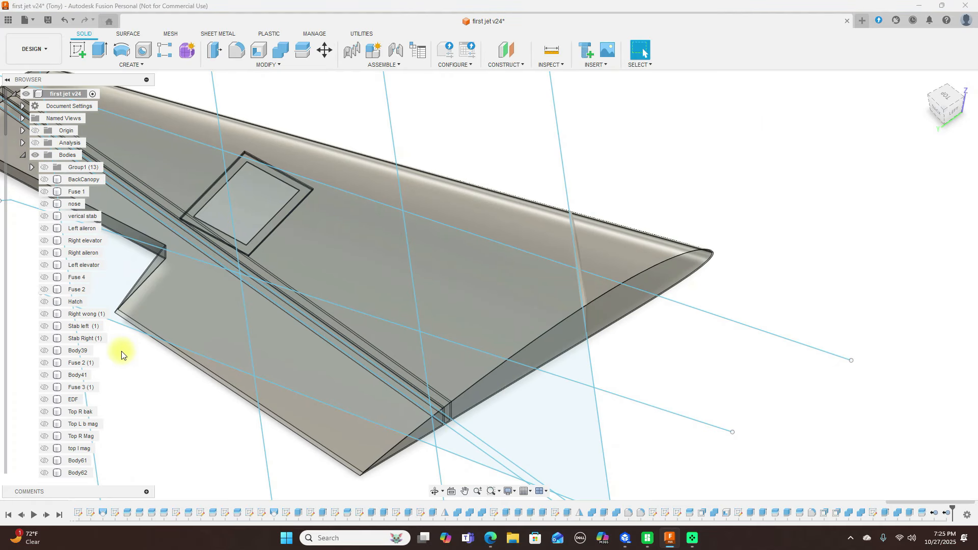
Hide all sketches and view the wing with its rib from the root side.
{"action": "scroll", "coordinate": [97, 430], "scroll_direction": "down", "scroll_amount": 7}
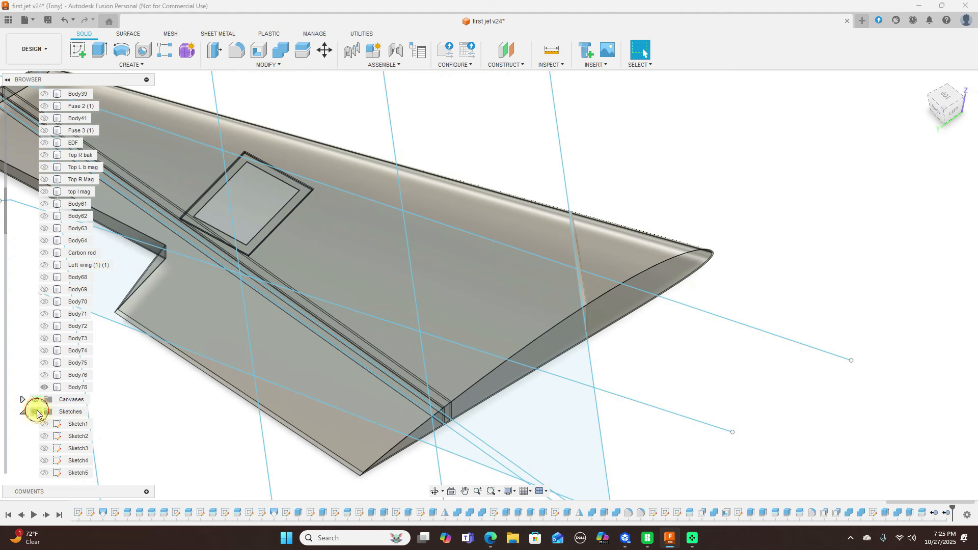
{"action": "left_click", "coordinate": [35, 411]}
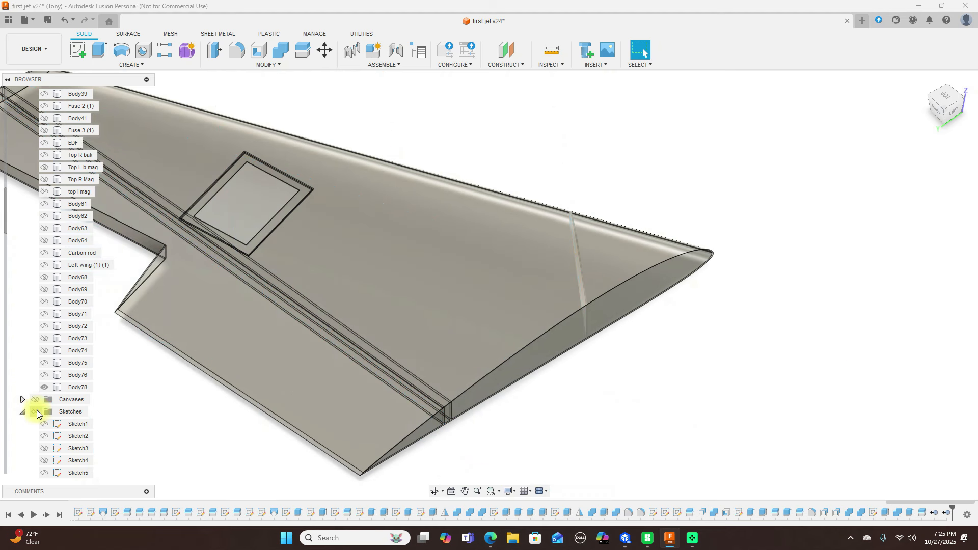
{"action": "left_click", "coordinate": [942, 113]}
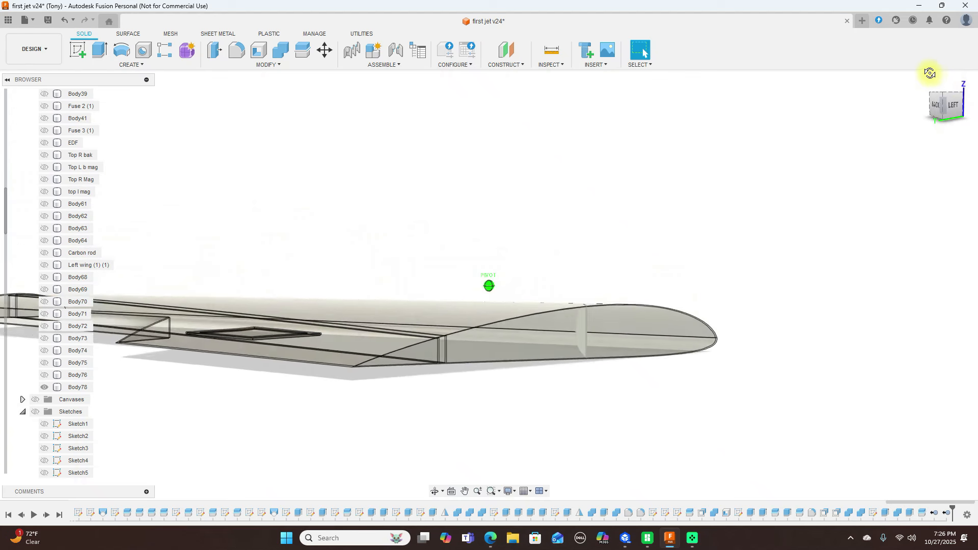
Hide the left wing body so that only the trimmed rib body stays shown, and bring the rib into close view.
{"action": "middle_click_drag", "start_coordinate": [901, 74], "coordinate": [865, 93], "text": "shift"}
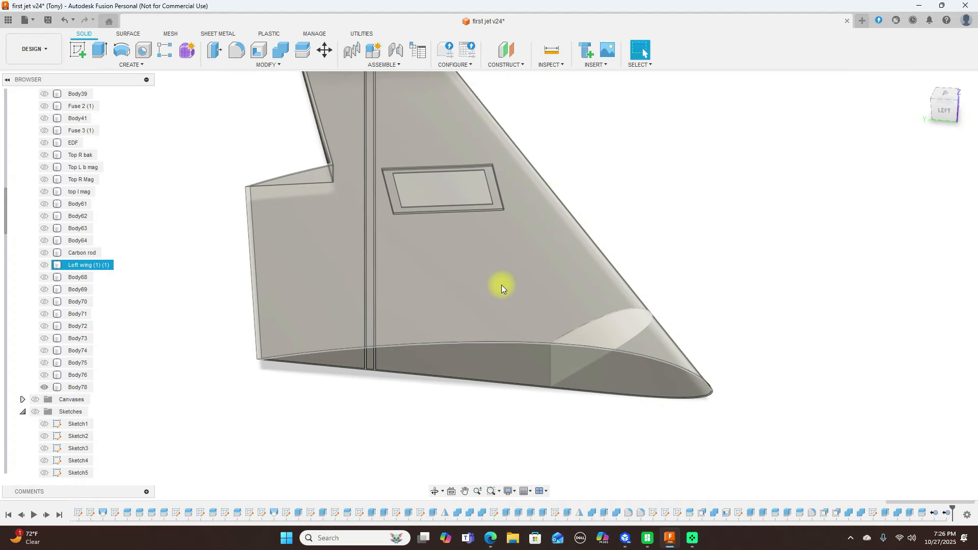
{"action": "left_click", "coordinate": [44, 268]}
{"action": "left_click", "coordinate": [44, 266]}
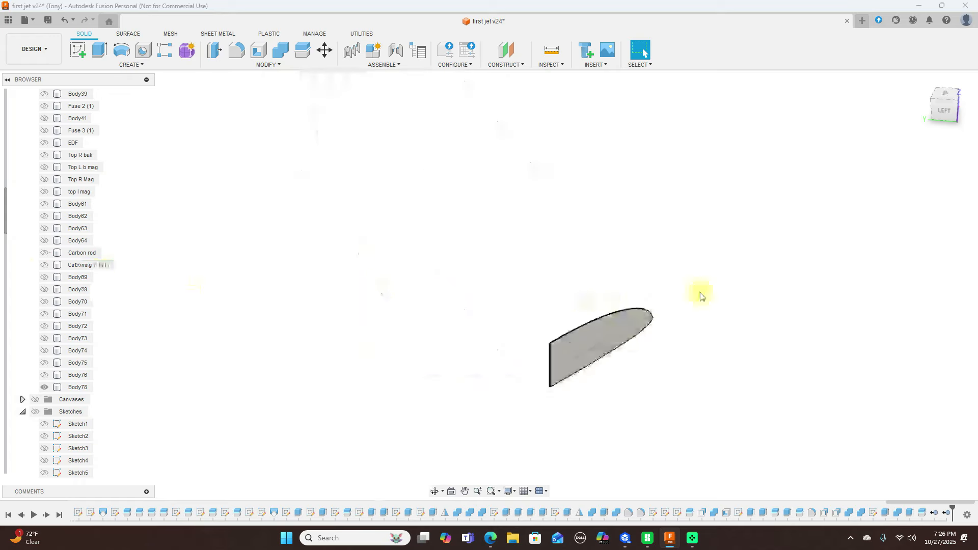
{"action": "left_click", "coordinate": [943, 104]}
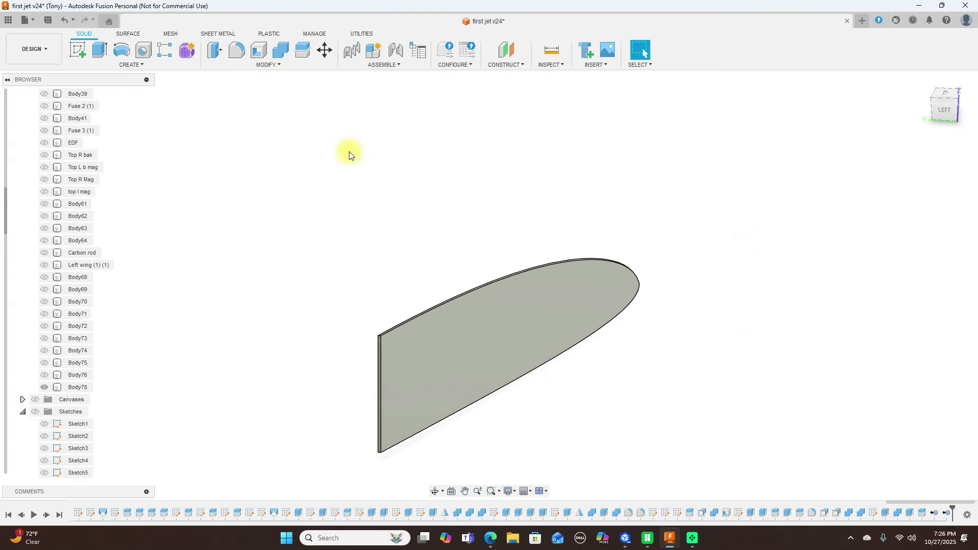
Press-pull the rib's three perimeter faces (rear end, upper curve and lower curve) inward with an offset distance of -0.25 mm.
{"action": "left_click", "coordinate": [213, 53]}
{"action": "scroll", "coordinate": [375, 356], "scroll_direction": "up", "scroll_amount": 6}
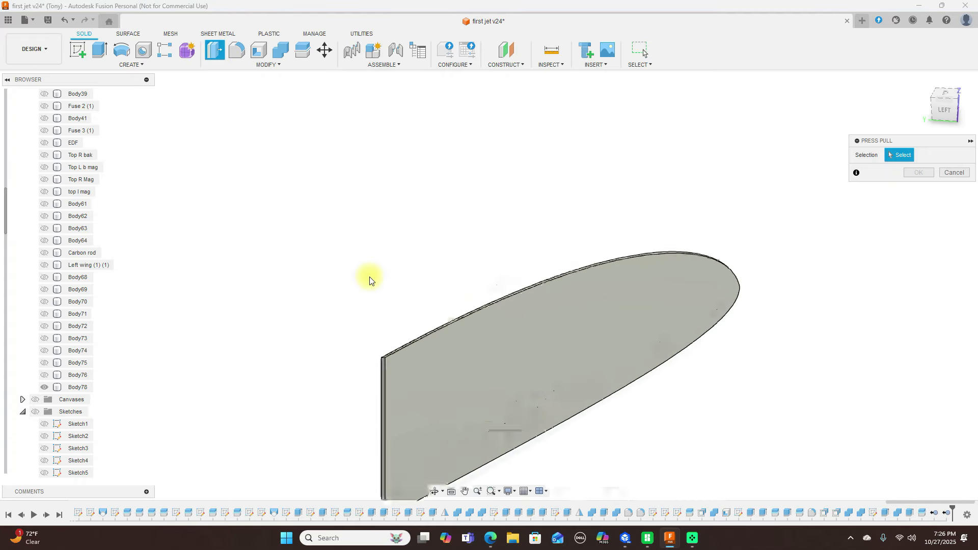
{"action": "left_click", "coordinate": [387, 366]}
{"action": "left_click", "coordinate": [400, 352]}
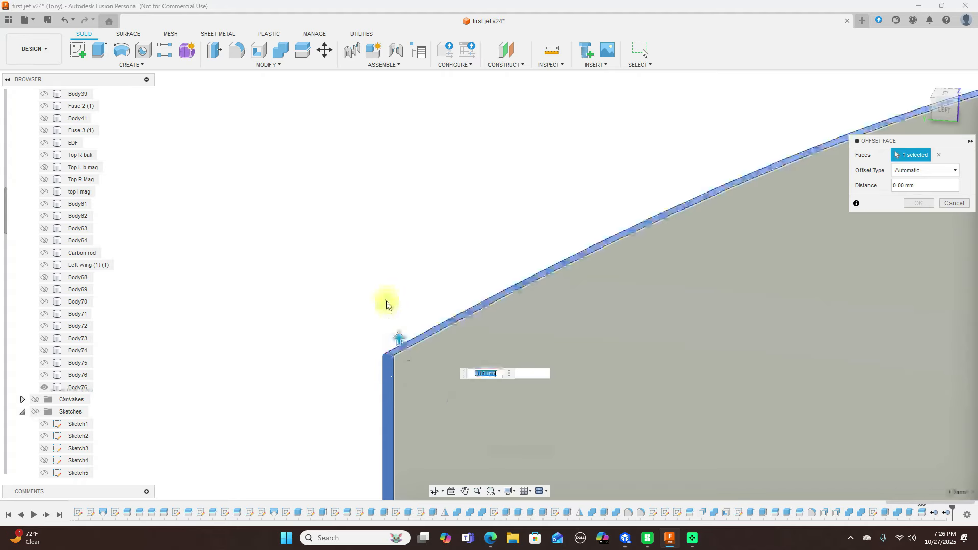
{"action": "scroll", "coordinate": [384, 303], "scroll_direction": "down", "scroll_amount": 4}
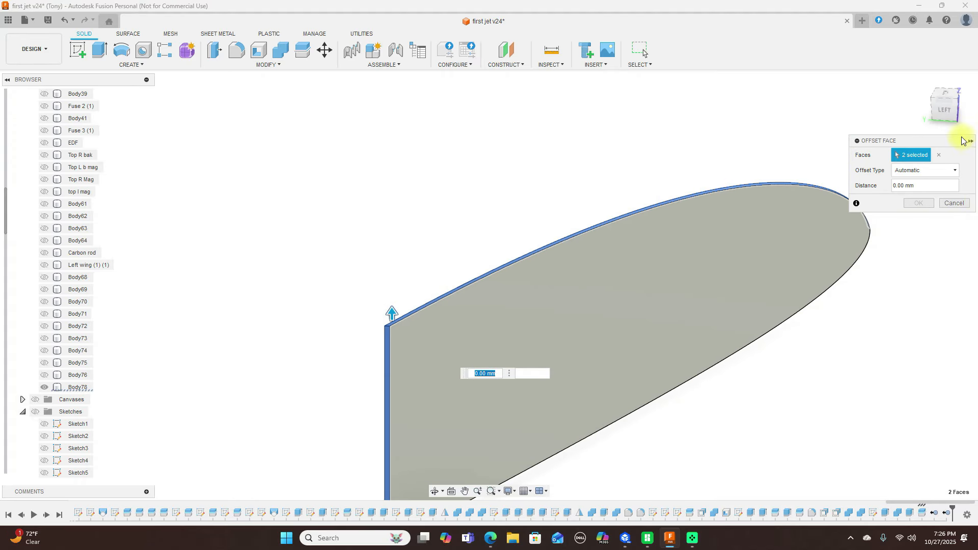
{"action": "left_click", "coordinate": [948, 111]}
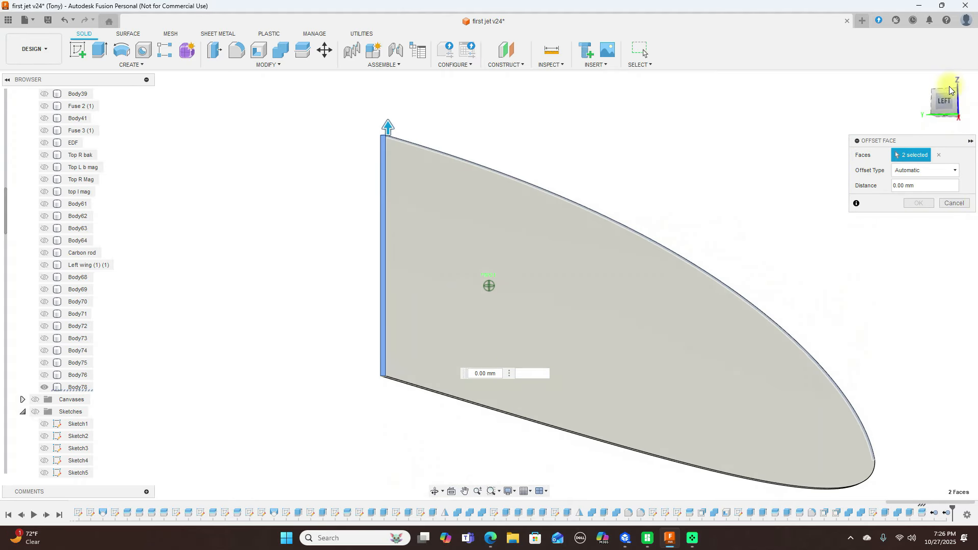
{"action": "scroll", "coordinate": [392, 390], "scroll_direction": "up", "scroll_amount": 4}
{"action": "scroll", "coordinate": [404, 375], "scroll_direction": "up", "scroll_amount": 4}
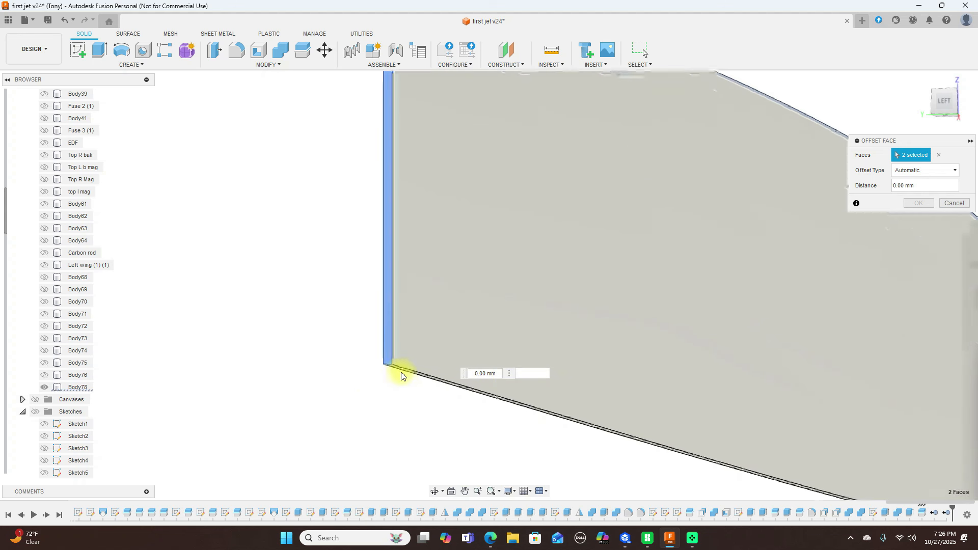
{"action": "left_click", "coordinate": [405, 367]}
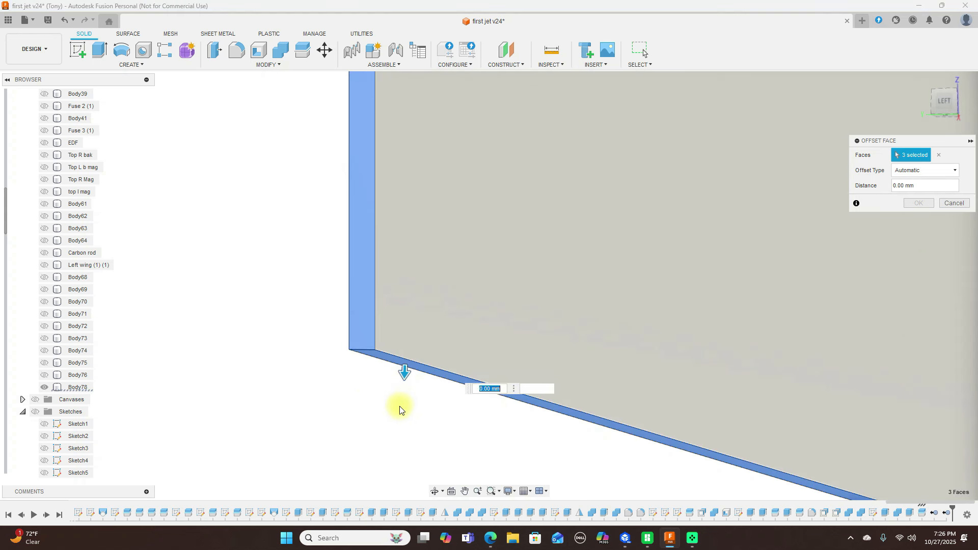
{"action": "scroll", "coordinate": [399, 405], "scroll_direction": "down", "scroll_amount": 5}
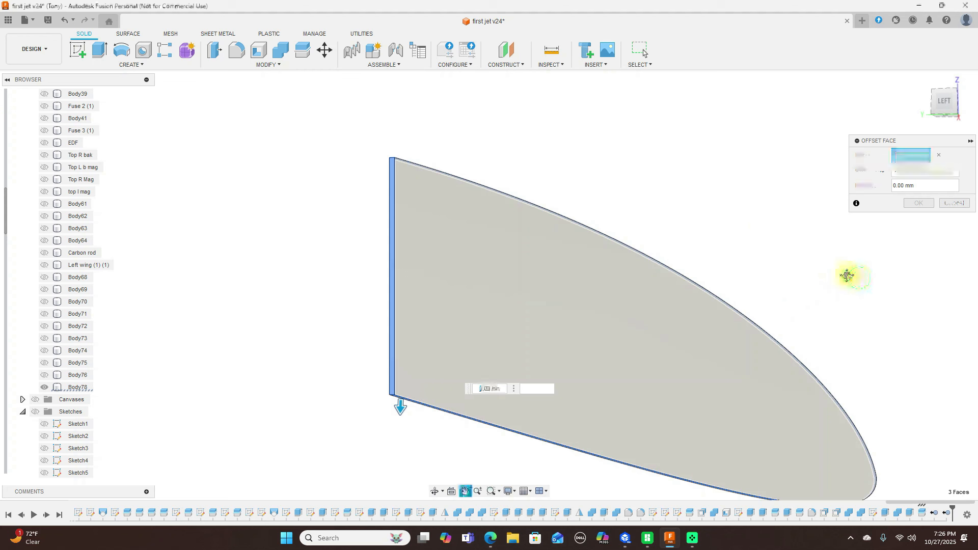
{"action": "middle_click_drag", "start_coordinate": [851, 277], "coordinate": [759, 219]}
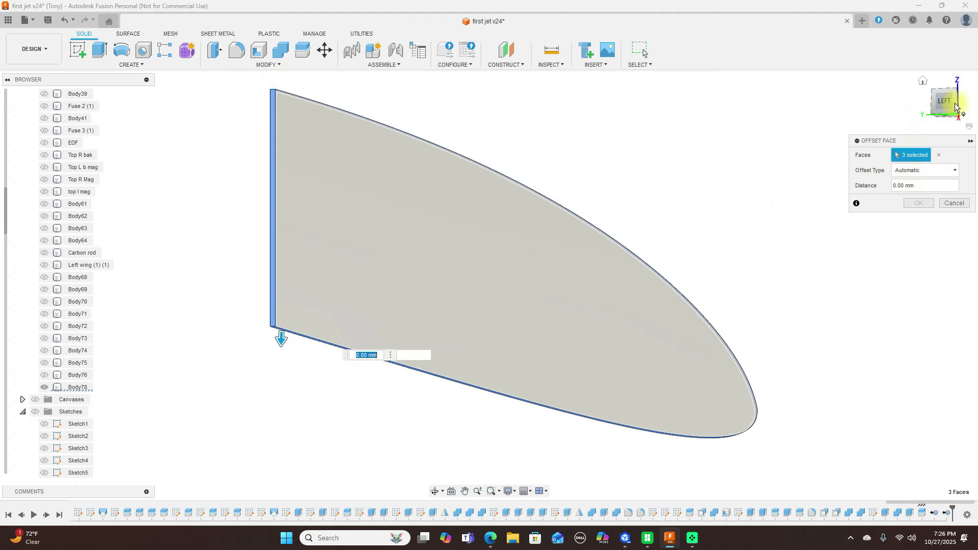
{"action": "left_click_drag", "start_coordinate": [955, 107], "coordinate": [900, 21]}
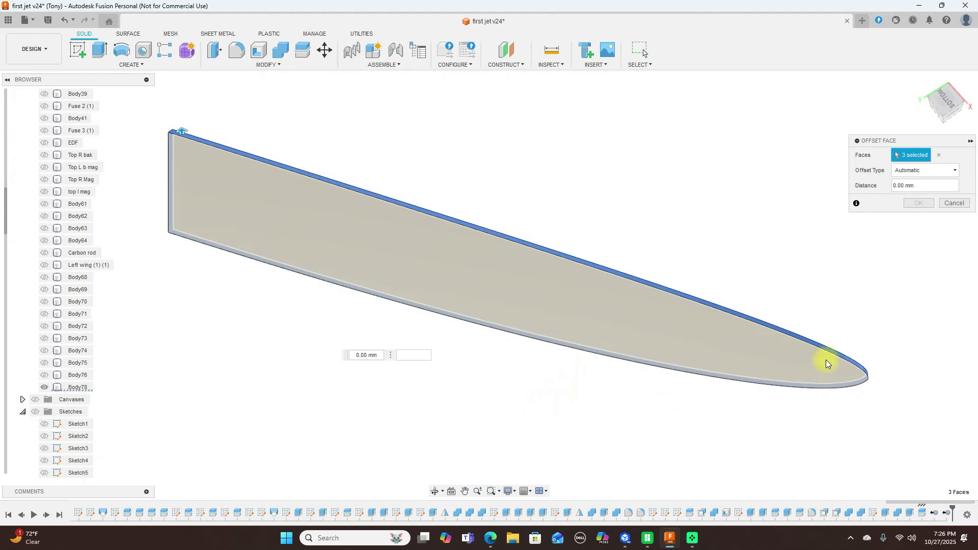
{"action": "left_click", "coordinate": [901, 186]}
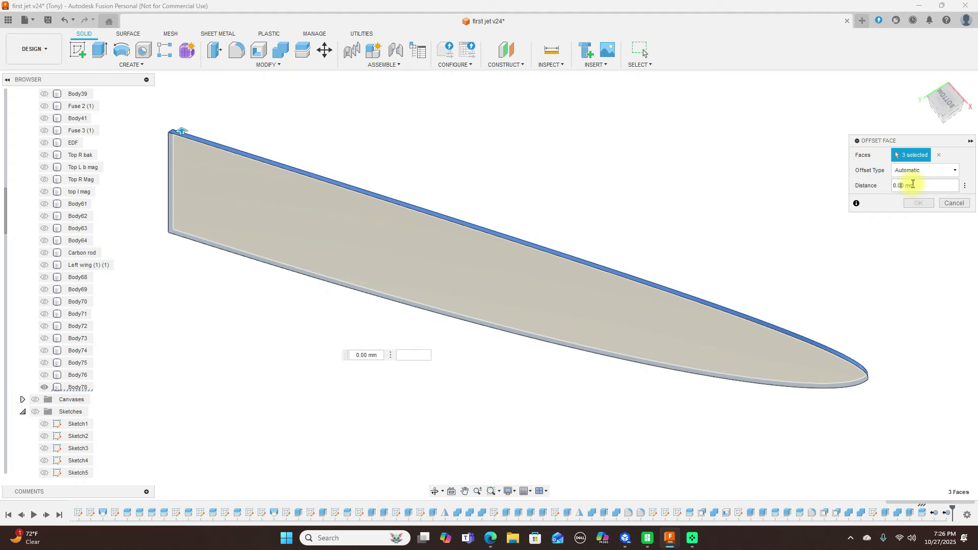
{"action": "key", "text": "BackSpace"}
{"action": "key", "text": "BackSpace"}
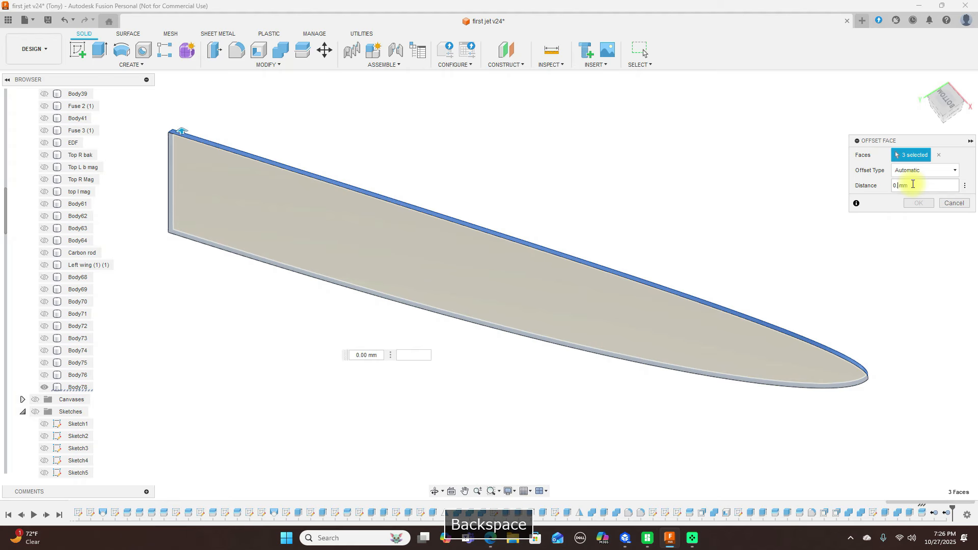
{"action": "type", "text": "25"}
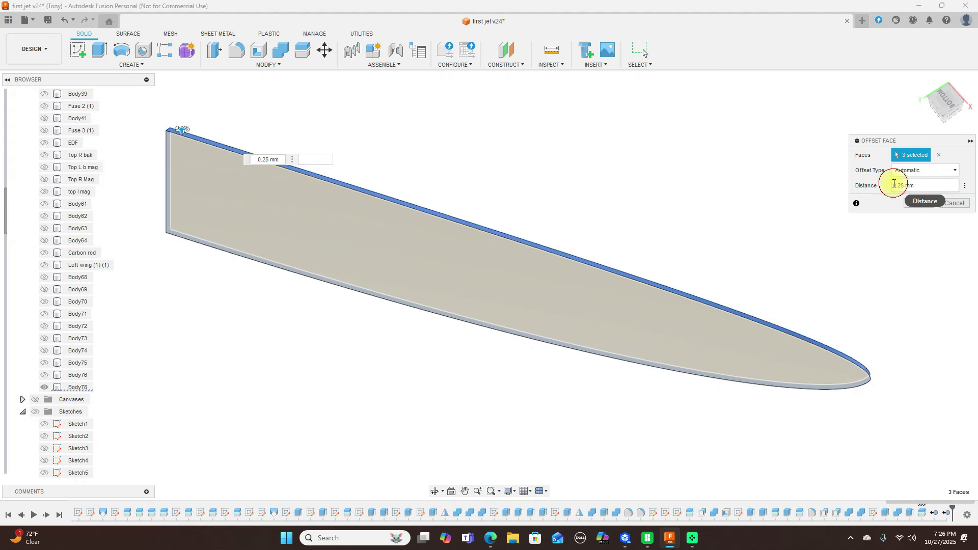
{"action": "left_click", "coordinate": [894, 185]}
{"action": "type", "text": "-"}
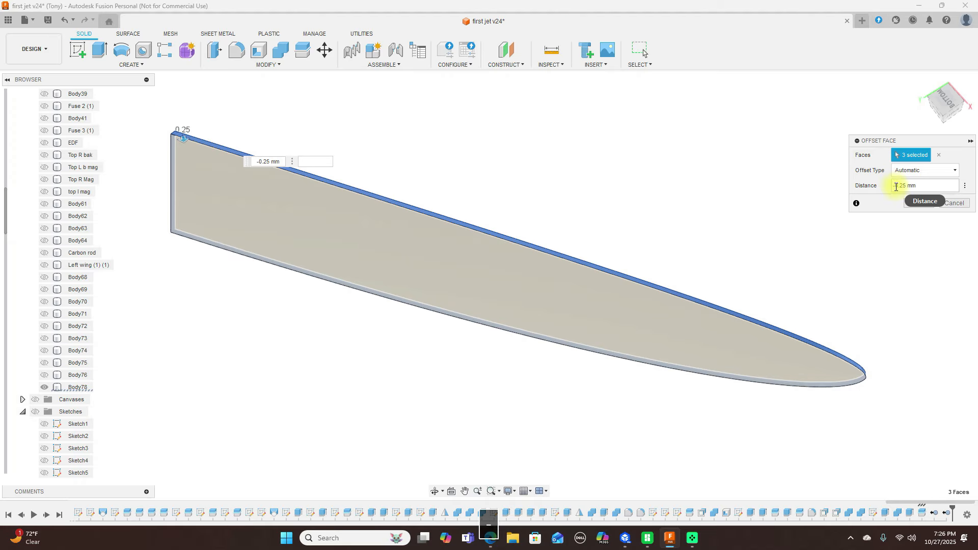
{"action": "left_click", "coordinate": [918, 203]}
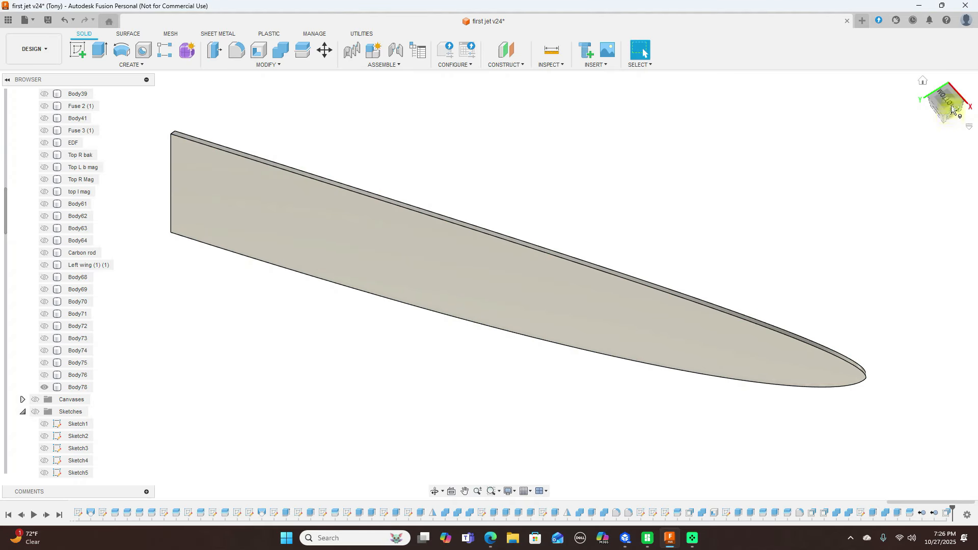
Show the left wing body again around the offset rib and view its root end.
{"action": "left_click_drag", "start_coordinate": [950, 87], "coordinate": [834, 109]}
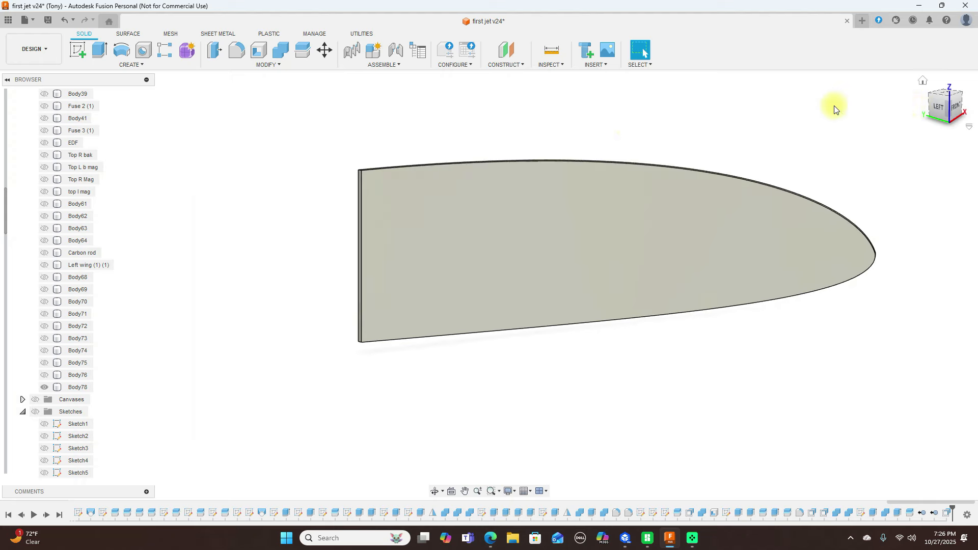
{"action": "left_click", "coordinate": [45, 265]}
{"action": "scroll", "coordinate": [570, 366], "scroll_direction": "down", "scroll_amount": 6}
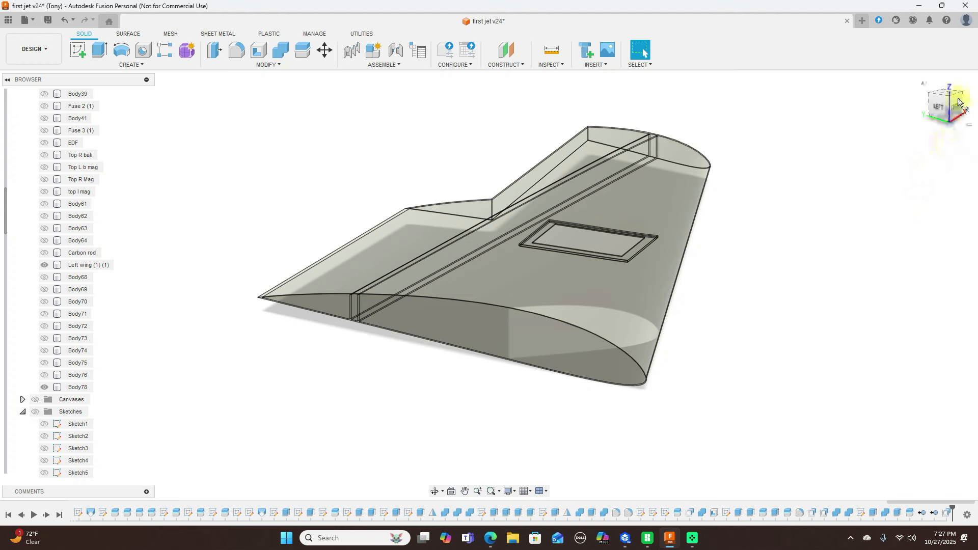
{"action": "mouse_move", "coordinate": [949, 114]}
{"action": "left_mouse_down"}
{"action": "mouse_move", "coordinate": [44, 110]}
{"action": "mouse_move", "coordinate": [92, 129]}
{"action": "mouse_move", "coordinate": [94, 144]}
{"action": "mouse_move", "coordinate": [65, 136]}
{"action": "mouse_move", "coordinate": [75, 112]}
{"action": "mouse_move", "coordinate": [66, 125]}
{"action": "left_mouse_up"}
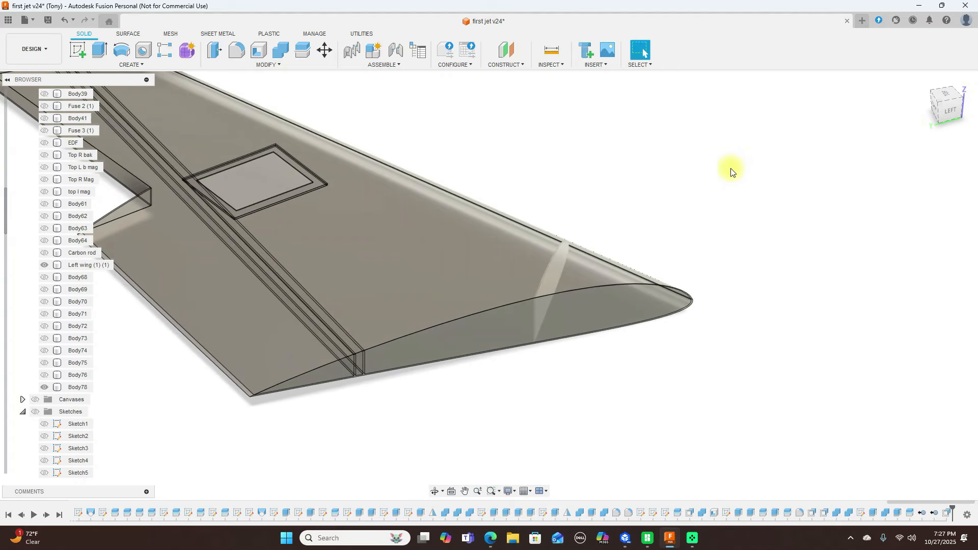
Combine the left wing as target body with the rib as tool body, keeping the tool.
{"action": "left_click", "coordinate": [283, 51]}
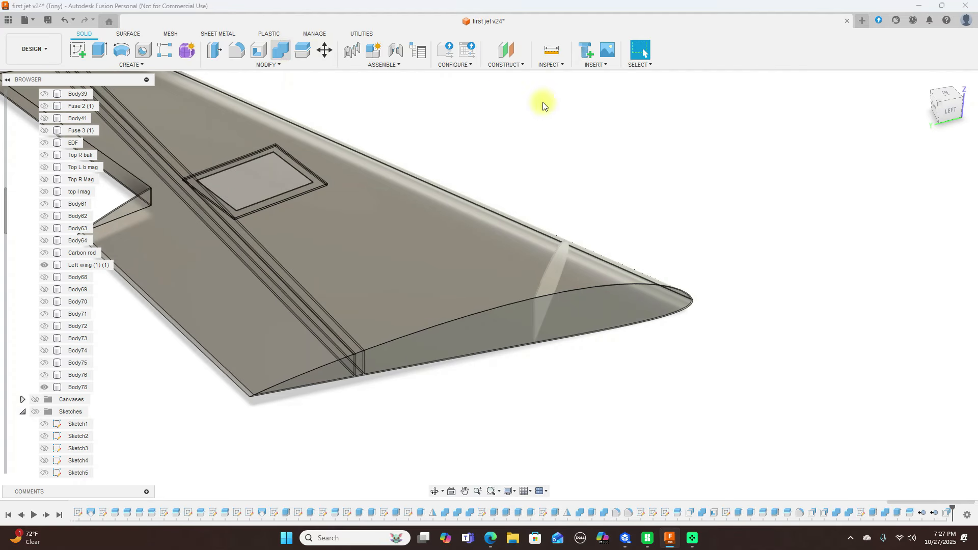
{"action": "left_click", "coordinate": [615, 279]}
{"action": "left_click", "coordinate": [558, 263]}
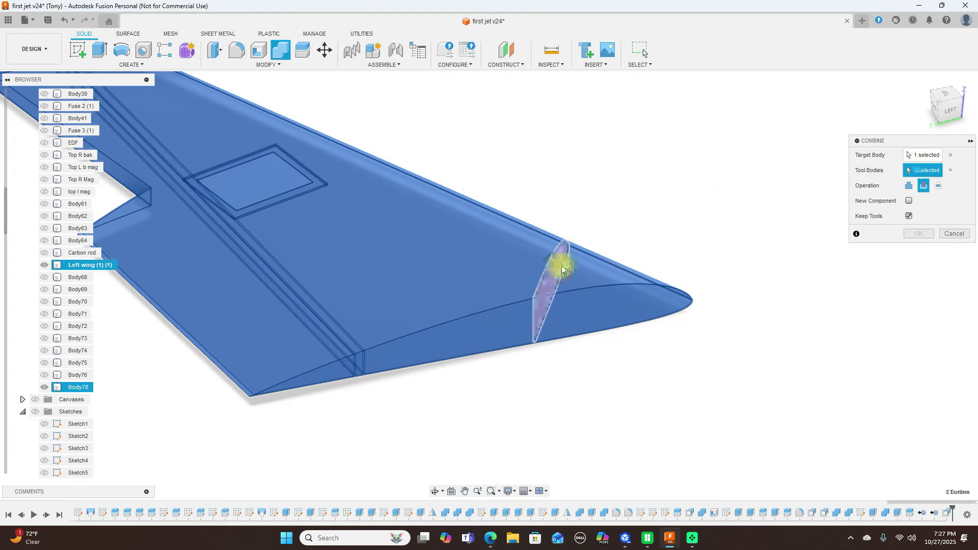
{"action": "left_click", "coordinate": [911, 187]}
{"action": "left_click", "coordinate": [927, 238]}
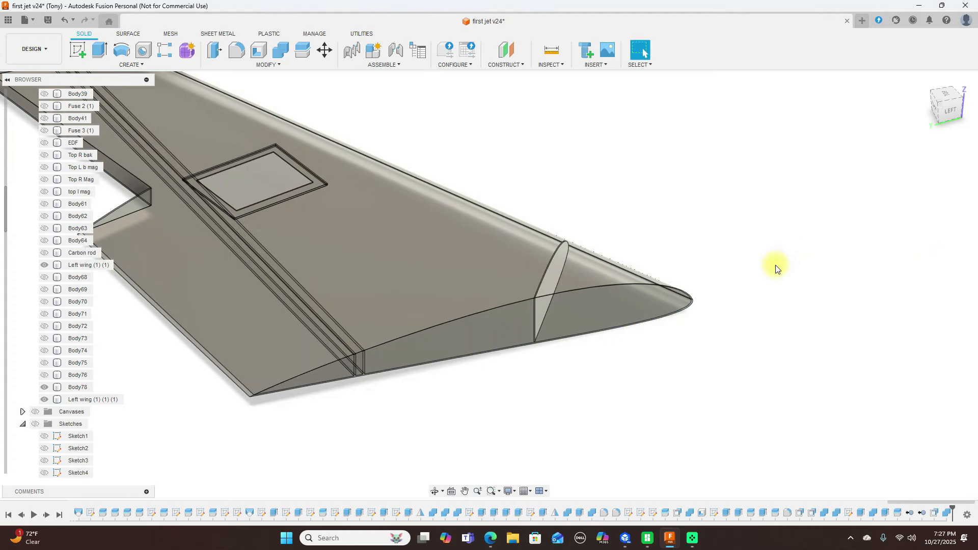
View the whole wing from above and show all sketches so the crisscross rib lines overlay it.
{"action": "scroll", "coordinate": [775, 268], "scroll_direction": "down", "scroll_amount": 3}
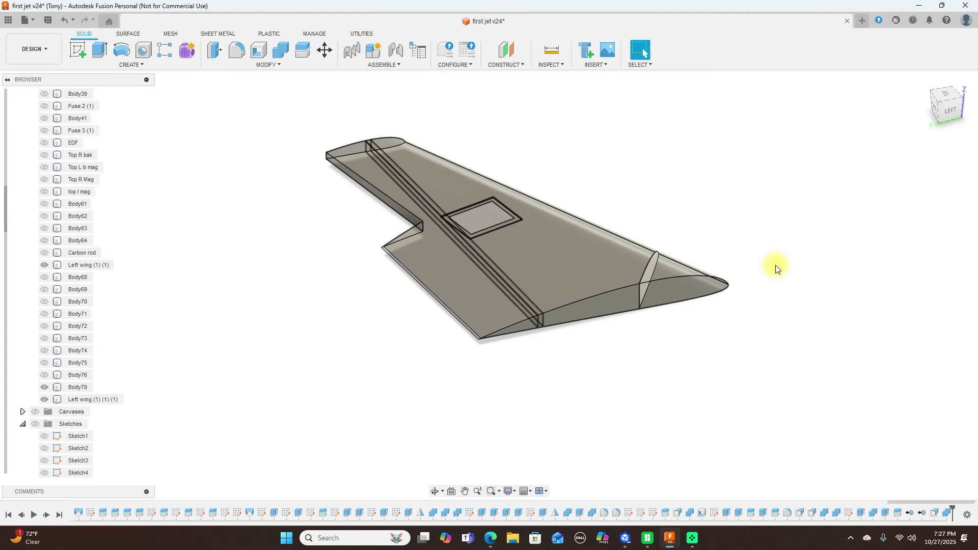
{"action": "mouse_move", "coordinate": [940, 105]}
{"action": "left_mouse_down"}
{"action": "mouse_move", "coordinate": [59, 142]}
{"action": "mouse_move", "coordinate": [72, 143]}
{"action": "mouse_move", "coordinate": [72, 116]}
{"action": "mouse_move", "coordinate": [54, 48]}
{"action": "mouse_move", "coordinate": [30, 93]}
{"action": "mouse_move", "coordinate": [954, 107]}
{"action": "mouse_move", "coordinate": [872, 98]}
{"action": "mouse_move", "coordinate": [941, 106]}
{"action": "left_mouse_up"}
{"action": "left_click", "coordinate": [943, 100]}
{"action": "scroll", "coordinate": [752, 233], "scroll_direction": "down", "scroll_amount": 3}
{"action": "middle_click_drag", "start_coordinate": [738, 214], "coordinate": [705, 229]}
{"action": "scroll", "coordinate": [721, 225], "scroll_direction": "down", "scroll_amount": 3}
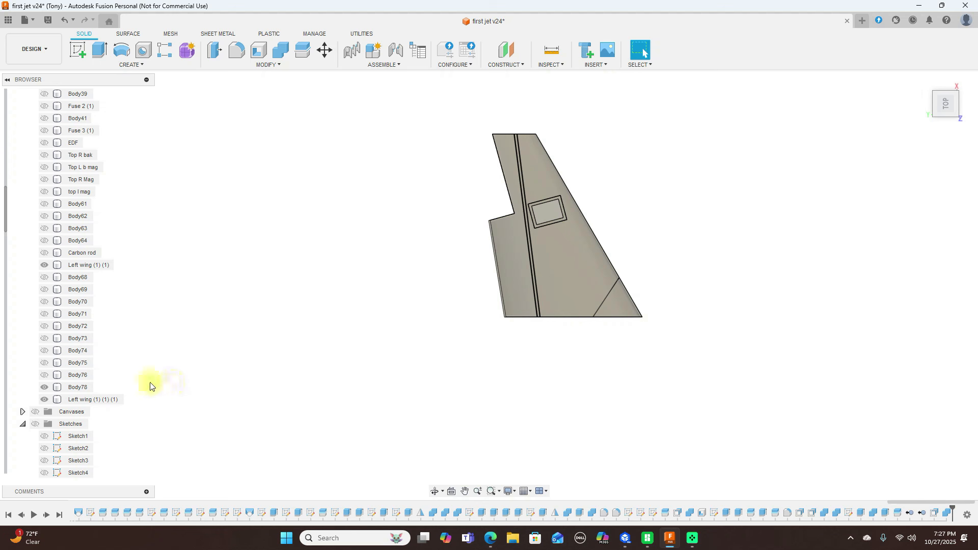
{"action": "scroll", "coordinate": [101, 433], "scroll_direction": "down", "scroll_amount": 2}
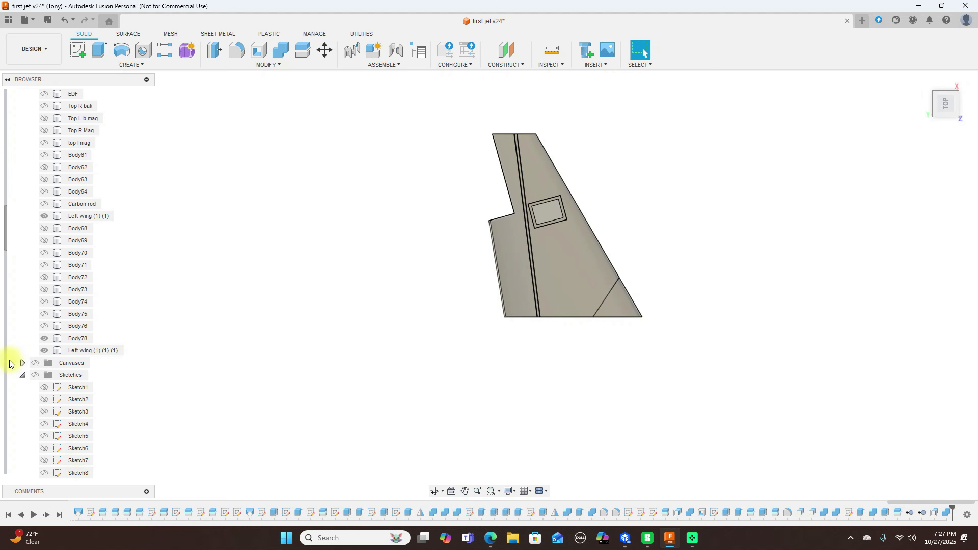
{"action": "left_click", "coordinate": [35, 375]}
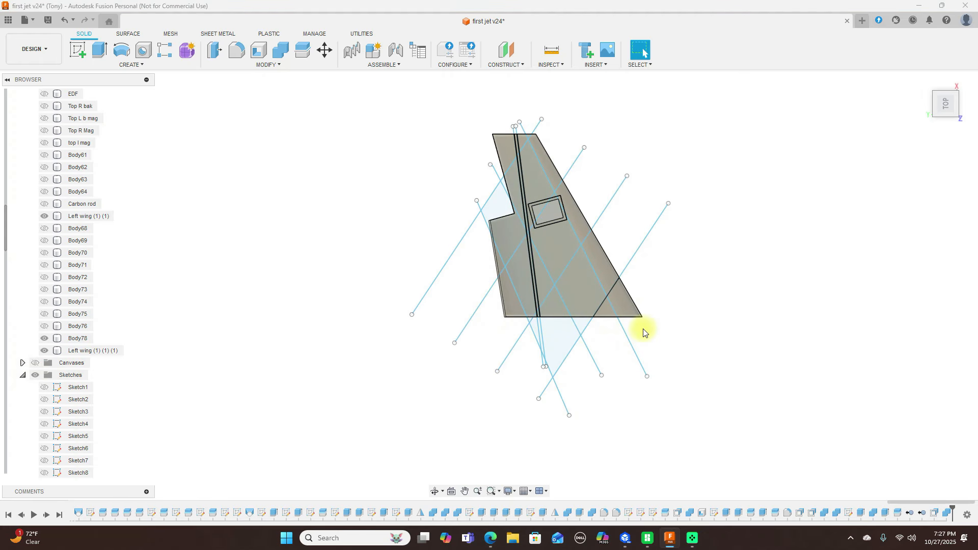
Set up a two-sided thin extrude of the diagonal sketch line next to the existing rib, with 0.5 mm wall thickness on each side.
{"action": "scroll", "coordinate": [644, 332], "scroll_direction": "up", "scroll_amount": 3}
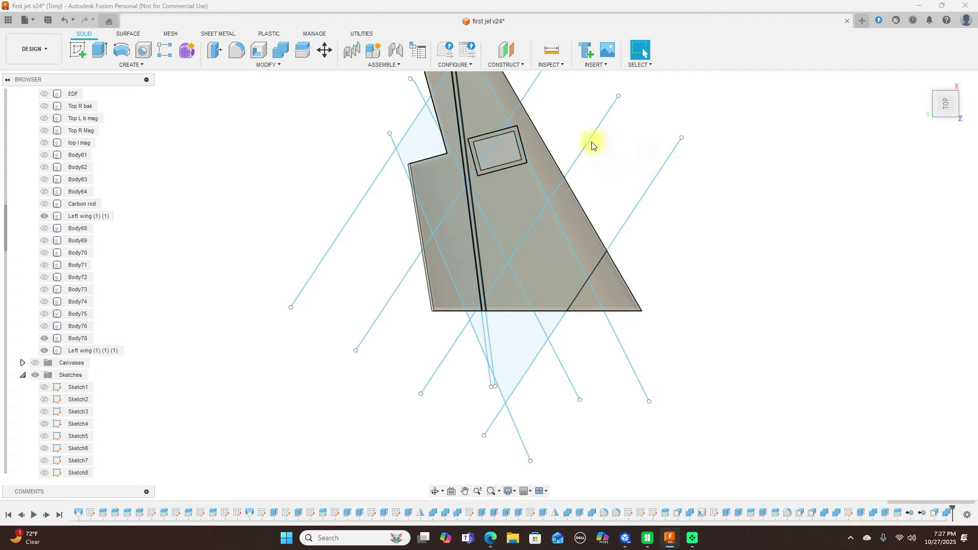
{"action": "key", "text": "e"}
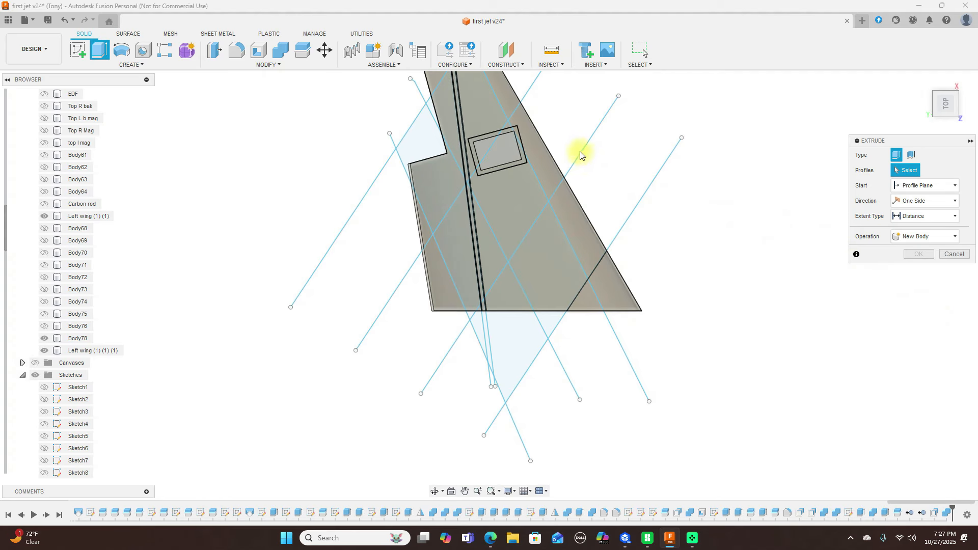
{"action": "left_click", "coordinate": [912, 155]}
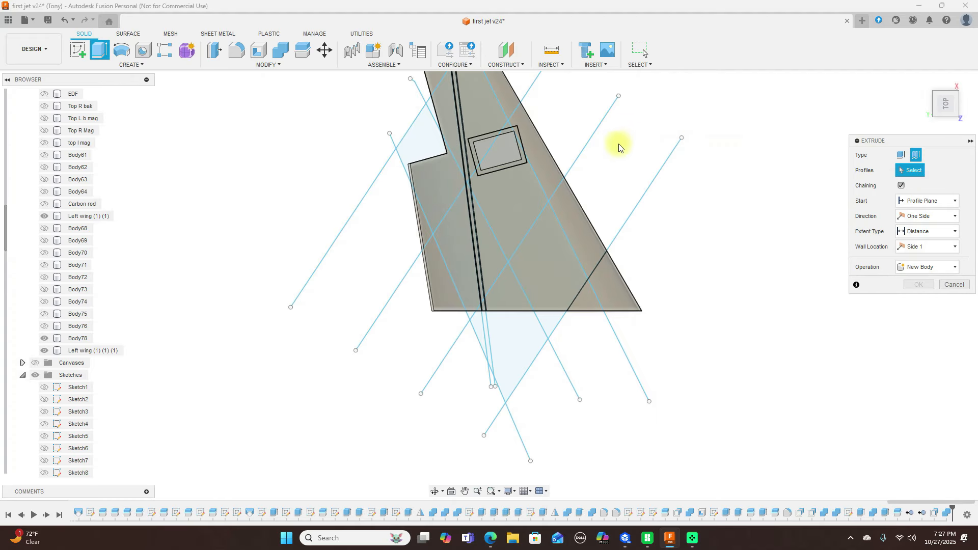
{"action": "left_click", "coordinate": [585, 145]}
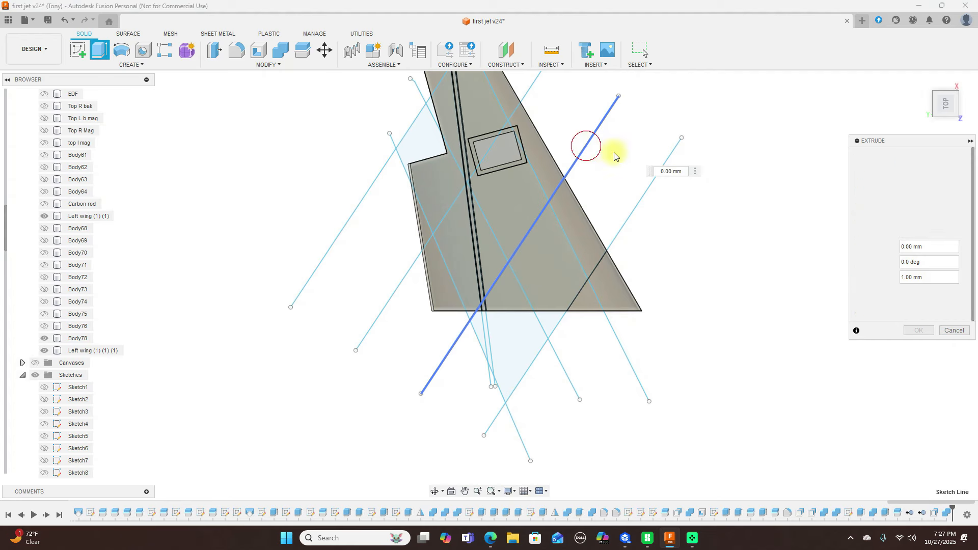
{"action": "left_click", "coordinate": [946, 120]}
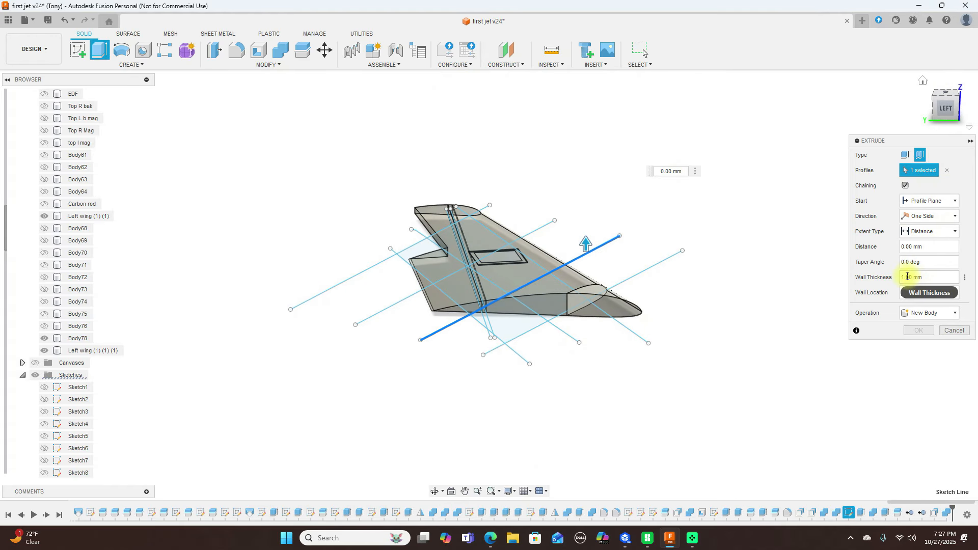
{"action": "key", "text": "BackSpace"}
{"action": "type", "text": "5"}
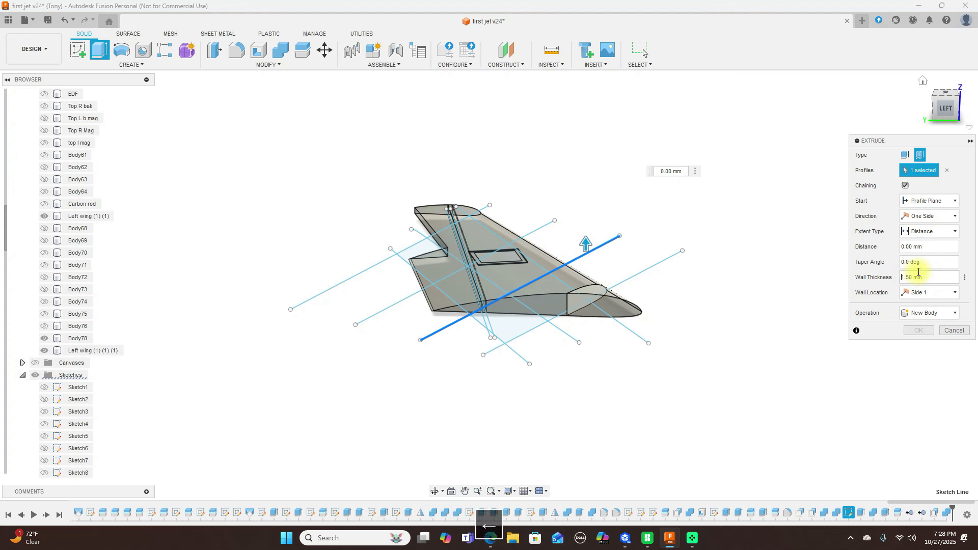
{"action": "key", "text": "BackSpace"}
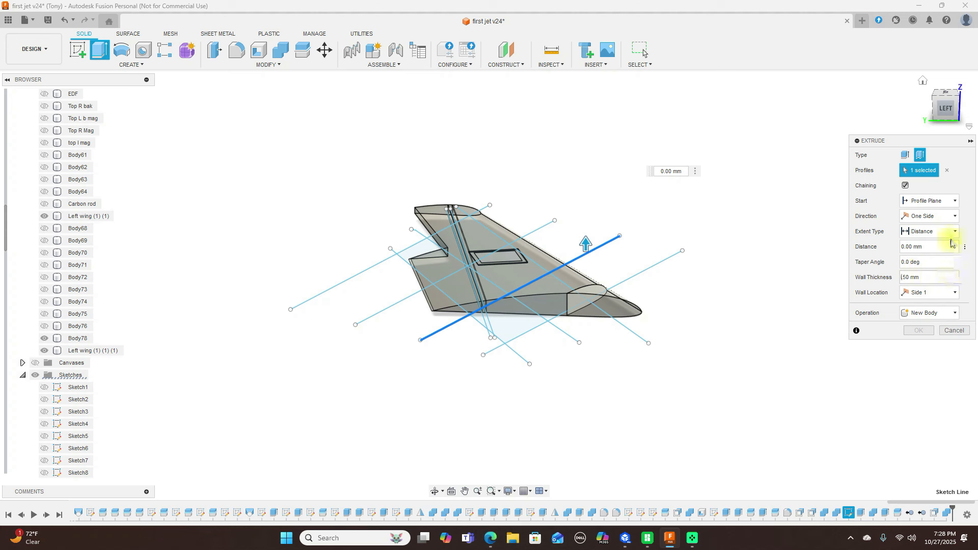
{"action": "left_click", "coordinate": [951, 216]}
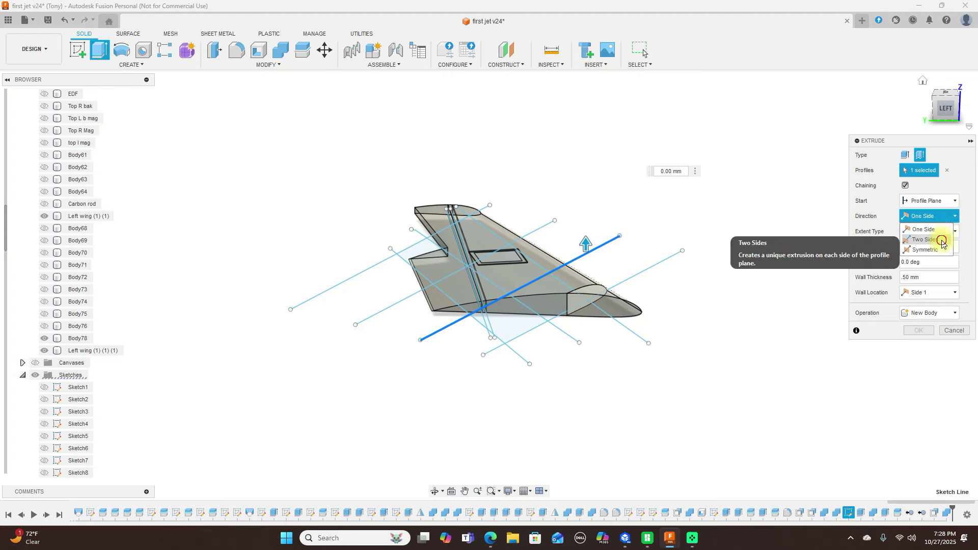
{"action": "left_click", "coordinate": [941, 243]}
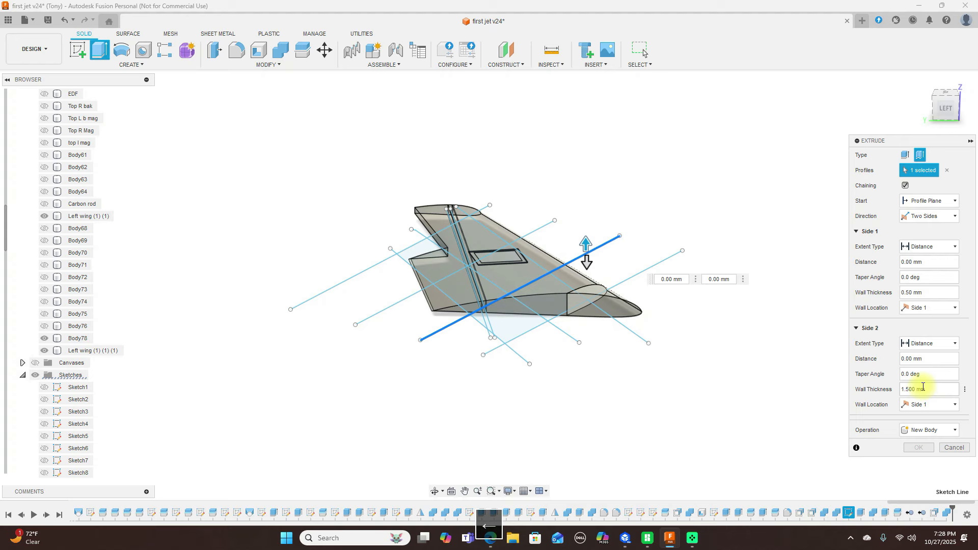
{"action": "key", "text": "BackSpace"}
{"action": "key", "text": "BackSpace"}
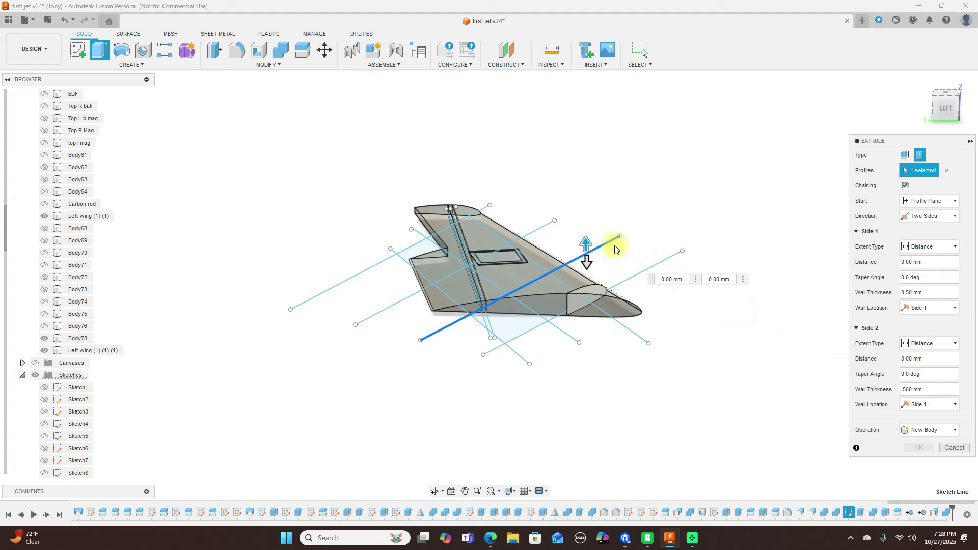
Extrude the line 70 mm upward and 50 mm downward through the wing as a new body.
{"action": "left_click_drag", "start_coordinate": [587, 238], "coordinate": [585, 186]}
{"action": "left_click", "coordinate": [587, 264]}
{"action": "left_click_drag", "start_coordinate": [587, 264], "coordinate": [586, 302]}
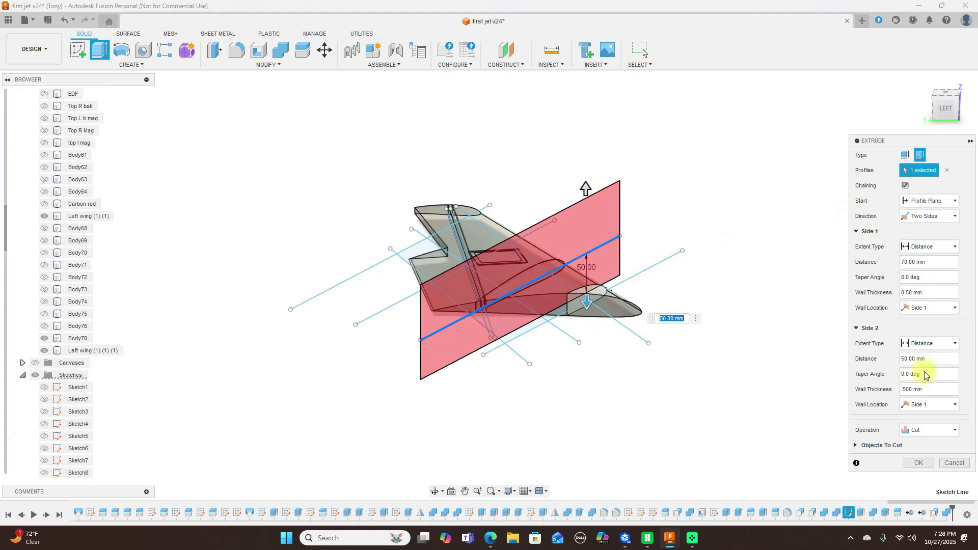
{"action": "left_click", "coordinate": [943, 431]}
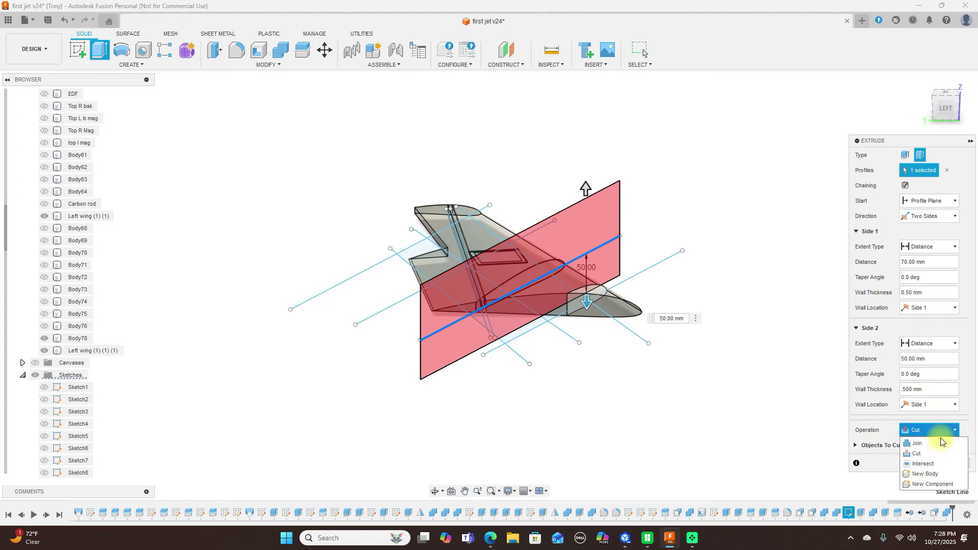
{"action": "left_click", "coordinate": [943, 474]}
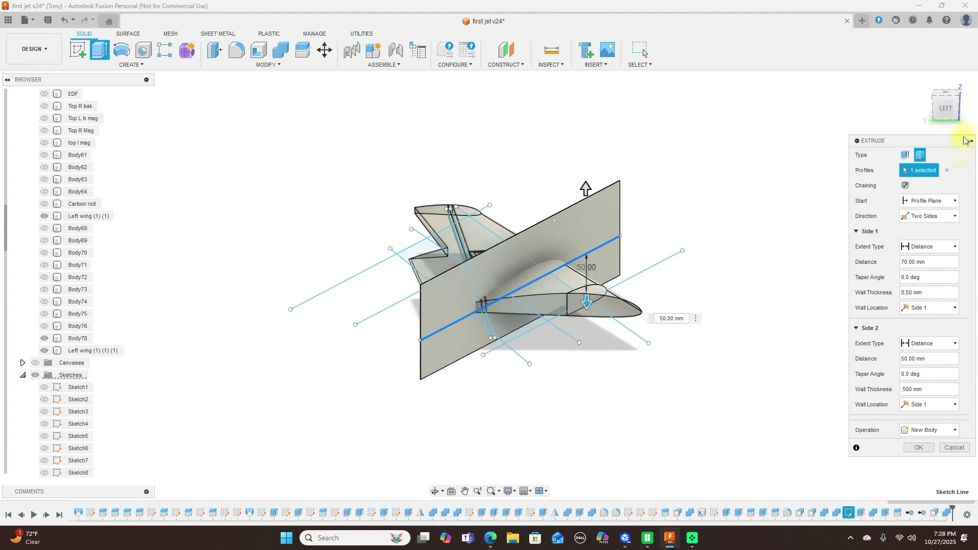
{"action": "mouse_move", "coordinate": [951, 110]}
{"action": "left_mouse_down"}
{"action": "mouse_move", "coordinate": [5, 99]}
{"action": "mouse_move", "coordinate": [31, 77]}
{"action": "mouse_move", "coordinate": [19, 94]}
{"action": "mouse_move", "coordinate": [962, 102]}
{"action": "mouse_move", "coordinate": [882, 105]}
{"action": "mouse_move", "coordinate": [869, 121]}
{"action": "mouse_move", "coordinate": [782, 130]}
{"action": "left_mouse_up"}
{"action": "left_click", "coordinate": [920, 448]}
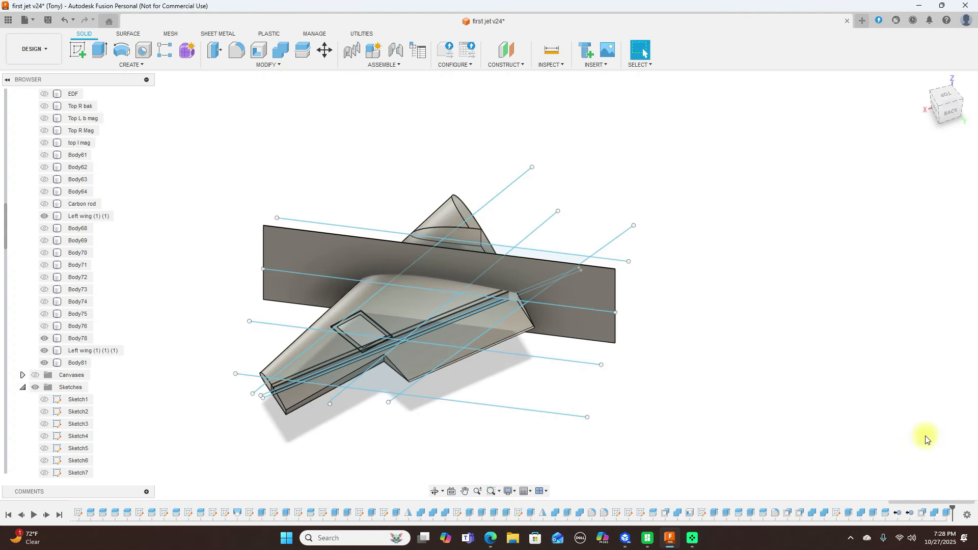
Hide all sketches and split the new vertical plate body using the left wing as the splitting tool.
{"action": "left_click_drag", "start_coordinate": [958, 107], "coordinate": [827, 95]}
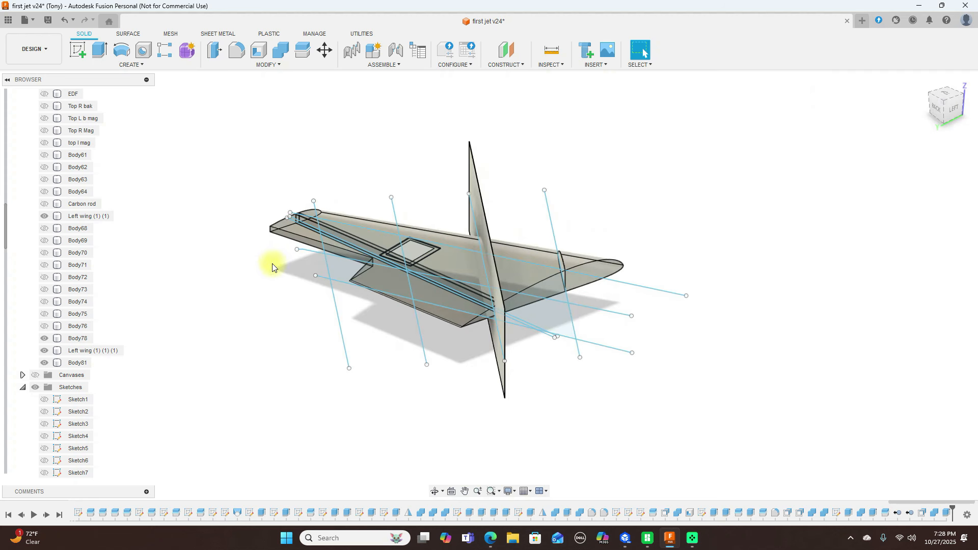
{"action": "left_click", "coordinate": [34, 387]}
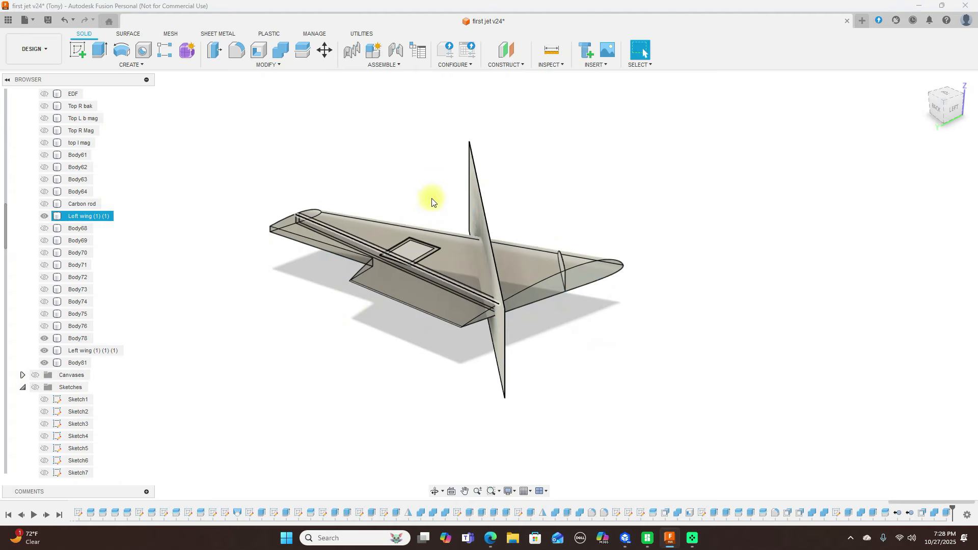
{"action": "left_click", "coordinate": [304, 51]}
{"action": "left_click_drag", "start_coordinate": [944, 117], "coordinate": [891, 109]}
{"action": "left_click", "coordinate": [560, 204]}
{"action": "left_click", "coordinate": [932, 170]}
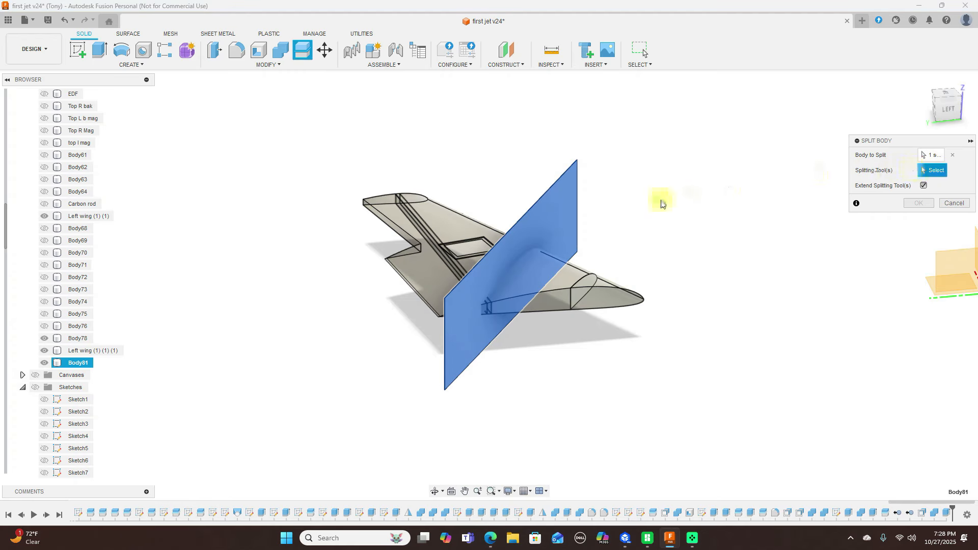
{"action": "left_click", "coordinate": [563, 286]}
{"action": "left_click", "coordinate": [913, 204]}
Hide the plate remnant outside the wing (Body83), check the other split pieces by visibility, and remove Body81.
{"action": "scroll", "coordinate": [698, 354], "scroll_direction": "up", "scroll_amount": 3}
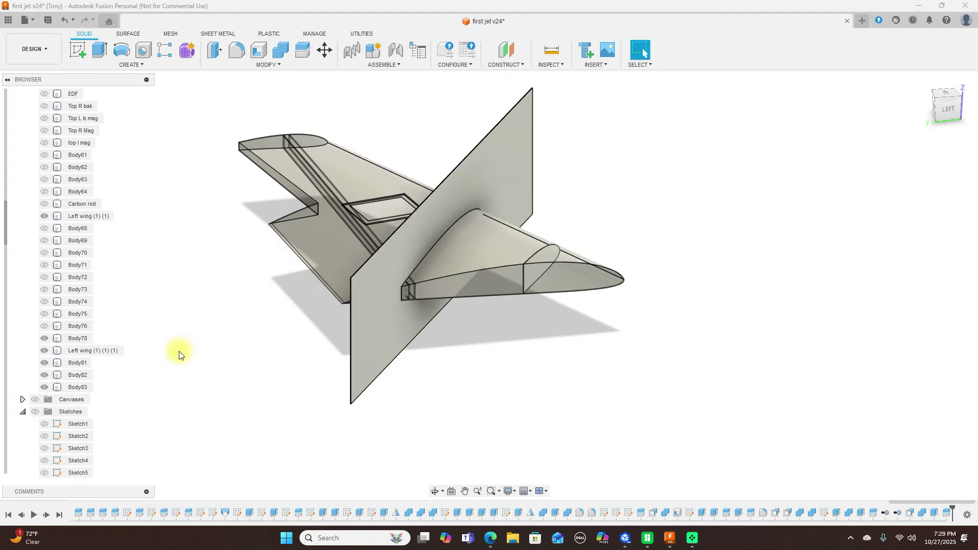
{"action": "left_click", "coordinate": [44, 387]}
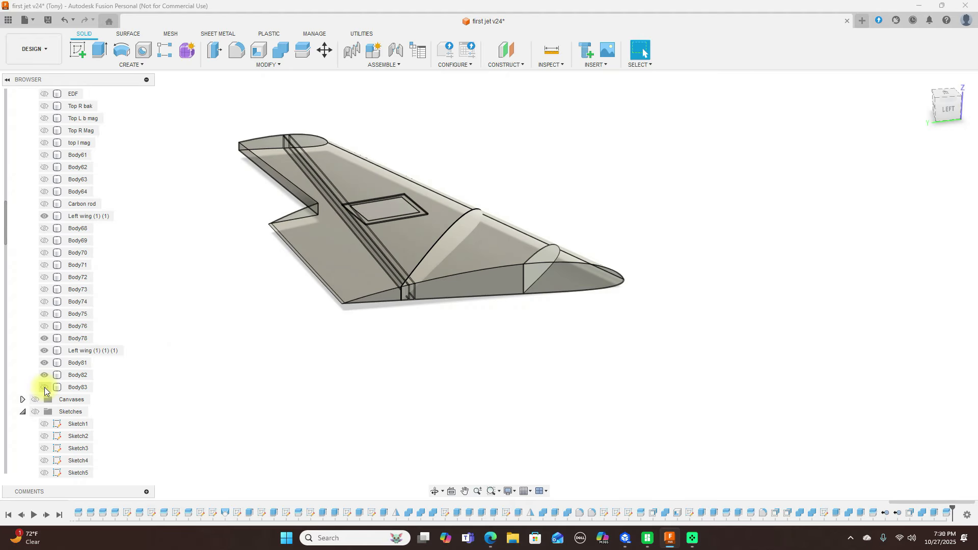
{"action": "scroll", "coordinate": [681, 291], "scroll_direction": "up", "scroll_amount": 3}
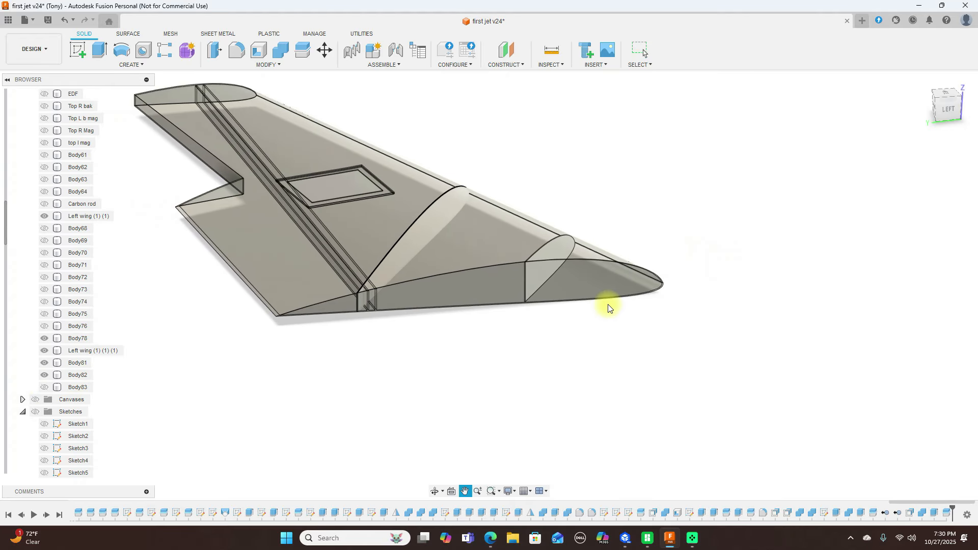
{"action": "left_click", "coordinate": [44, 374]}
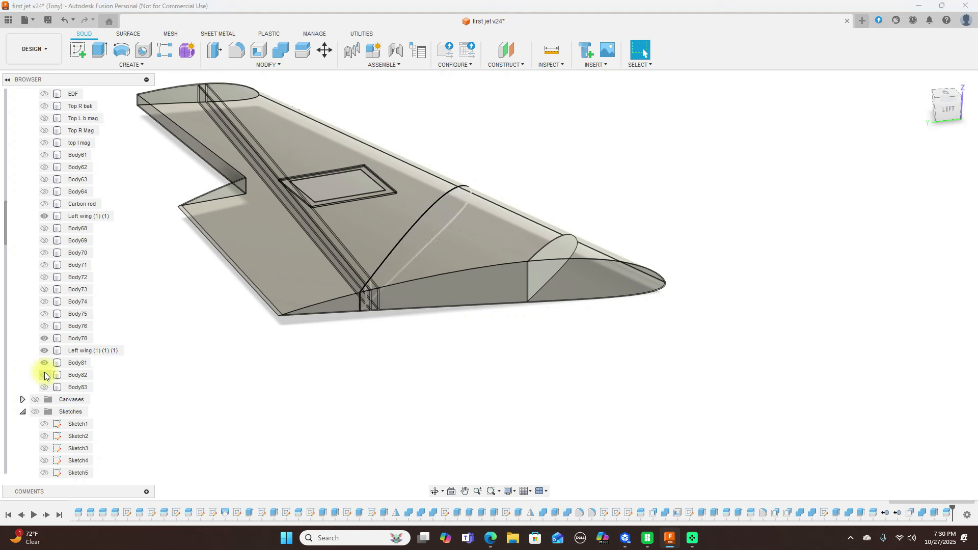
{"action": "left_click", "coordinate": [44, 363]}
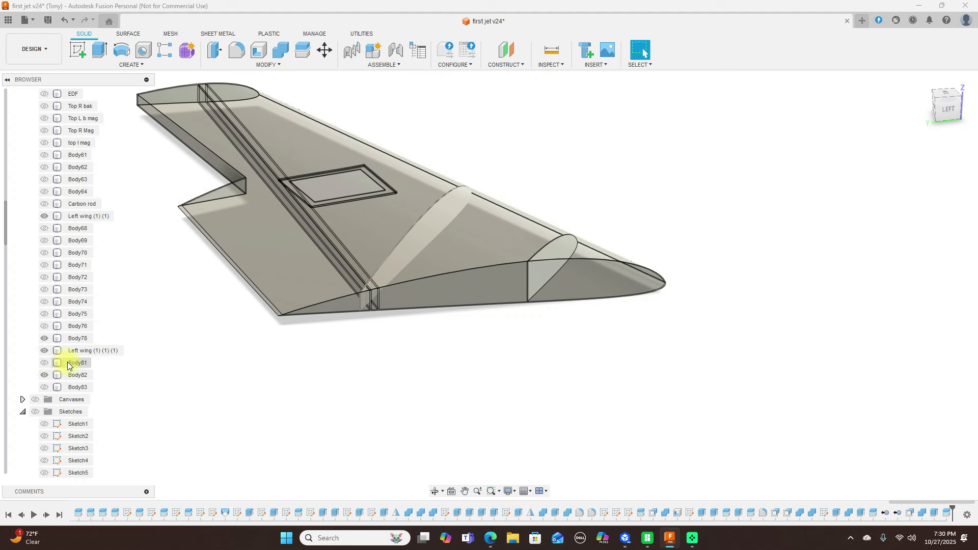
{"action": "right_click", "coordinate": [68, 363]}
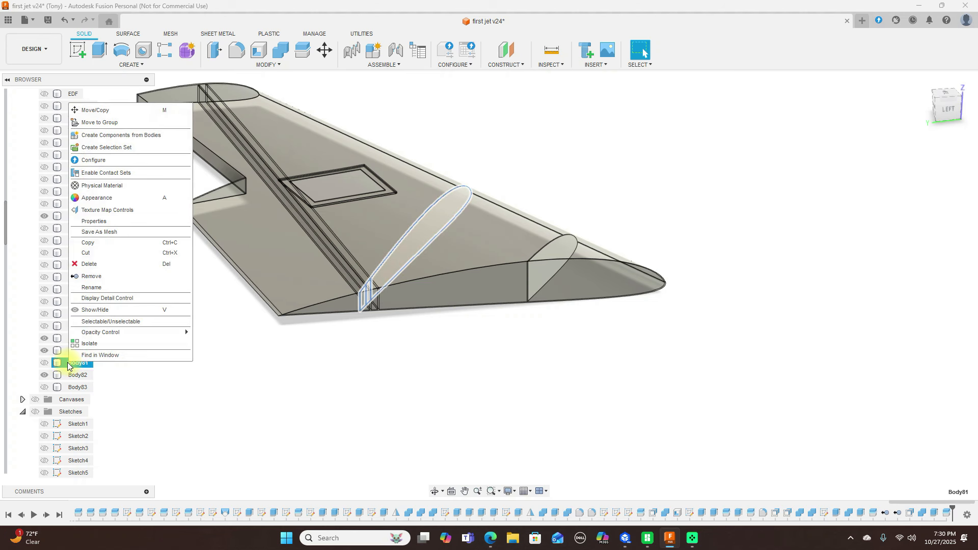
{"action": "left_click", "coordinate": [91, 276]}
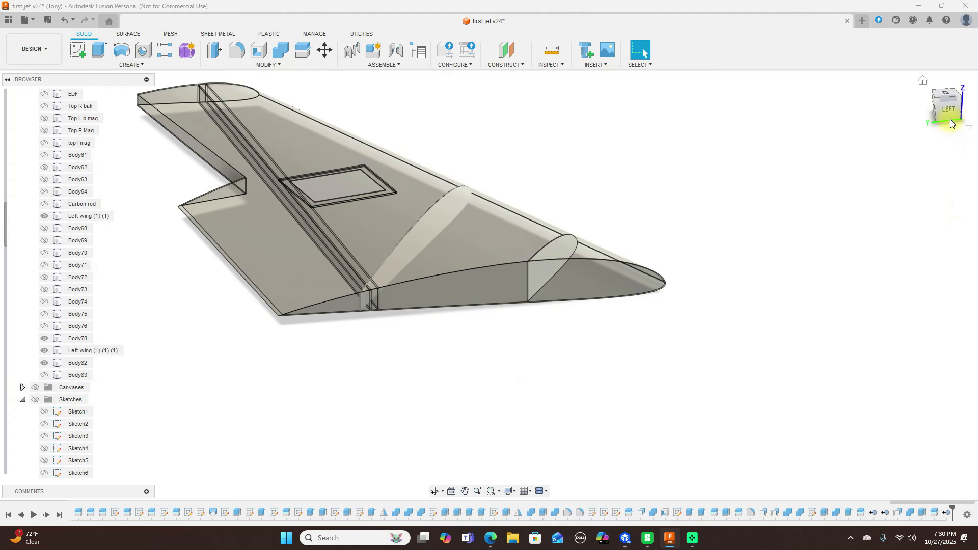
Hide the left wing to expose the two ribs and remove Body78, the duplicate of the short front rib.
{"action": "mouse_move", "coordinate": [958, 108]}
{"action": "left_mouse_down"}
{"action": "mouse_move", "coordinate": [880, 72]}
{"action": "mouse_move", "coordinate": [889, 101]}
{"action": "mouse_move", "coordinate": [918, 109]}
{"action": "left_mouse_up"}
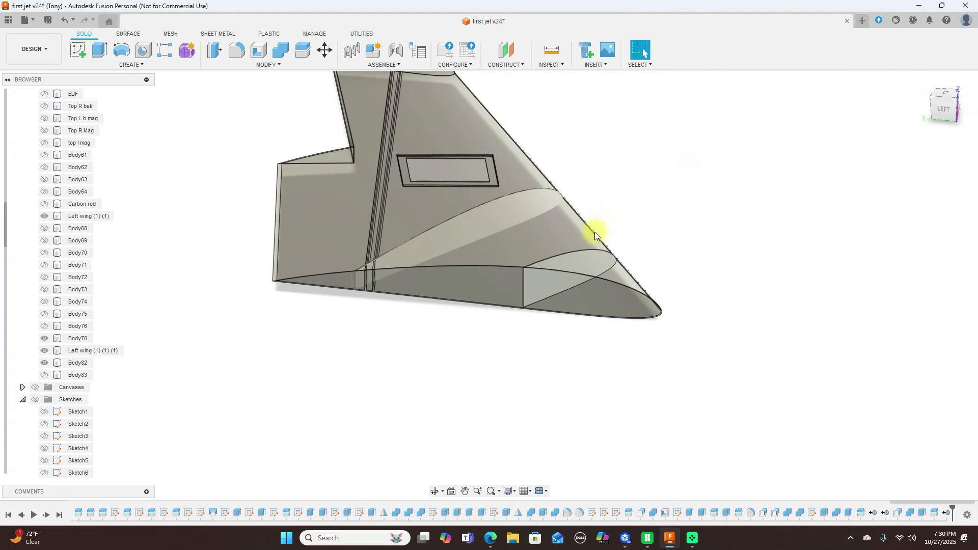
{"action": "left_click", "coordinate": [44, 216]}
{"action": "scroll", "coordinate": [826, 168], "scroll_direction": "up", "scroll_amount": 2}
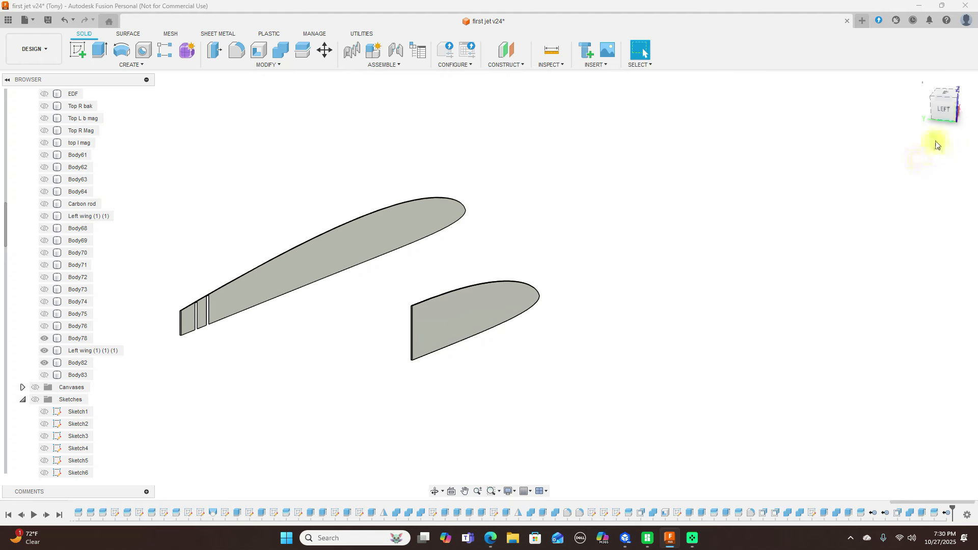
{"action": "left_click", "coordinate": [941, 119]}
{"action": "mouse_move", "coordinate": [941, 119]}
{"action": "left_mouse_down"}
{"action": "mouse_move", "coordinate": [943, 95]}
{"action": "mouse_move", "coordinate": [933, 117]}
{"action": "left_mouse_up"}
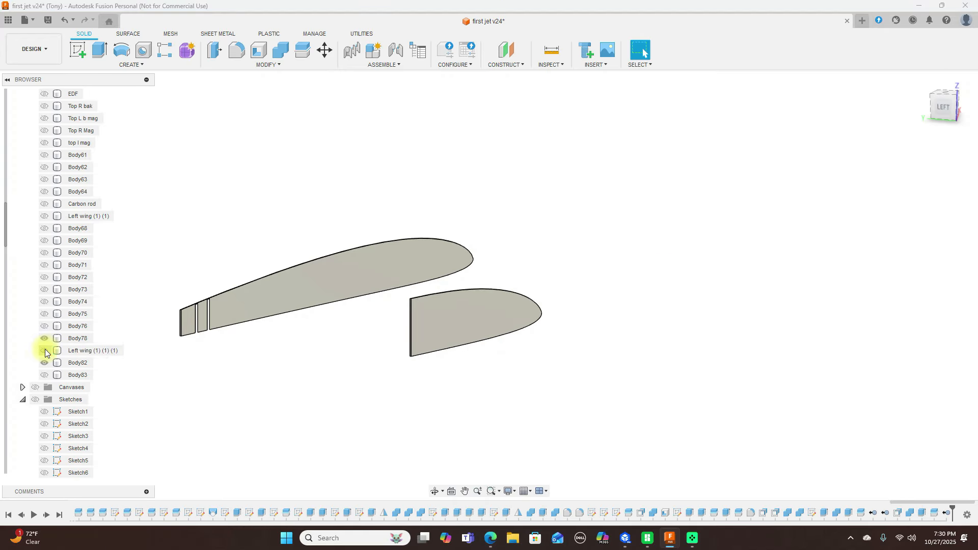
{"action": "left_click", "coordinate": [406, 352]}
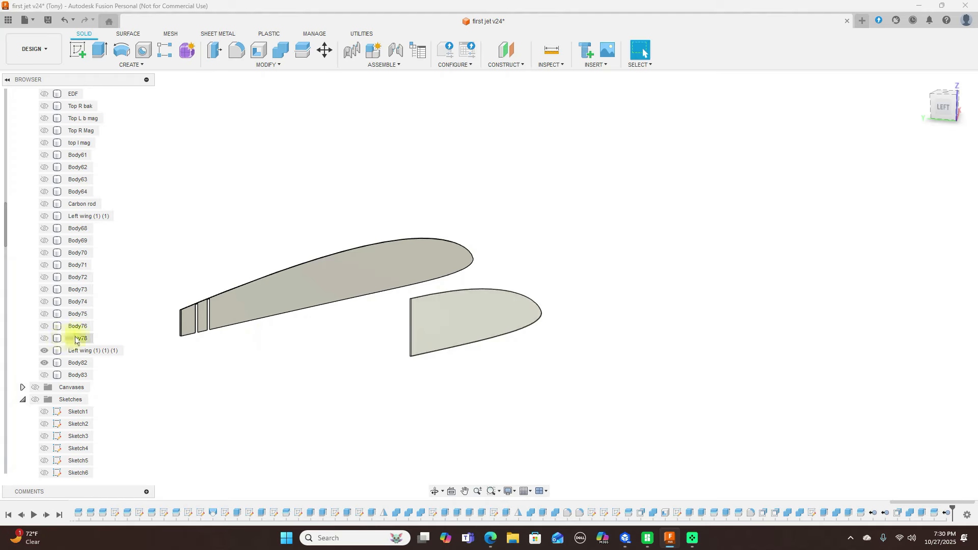
{"action": "right_click", "coordinate": [76, 339]}
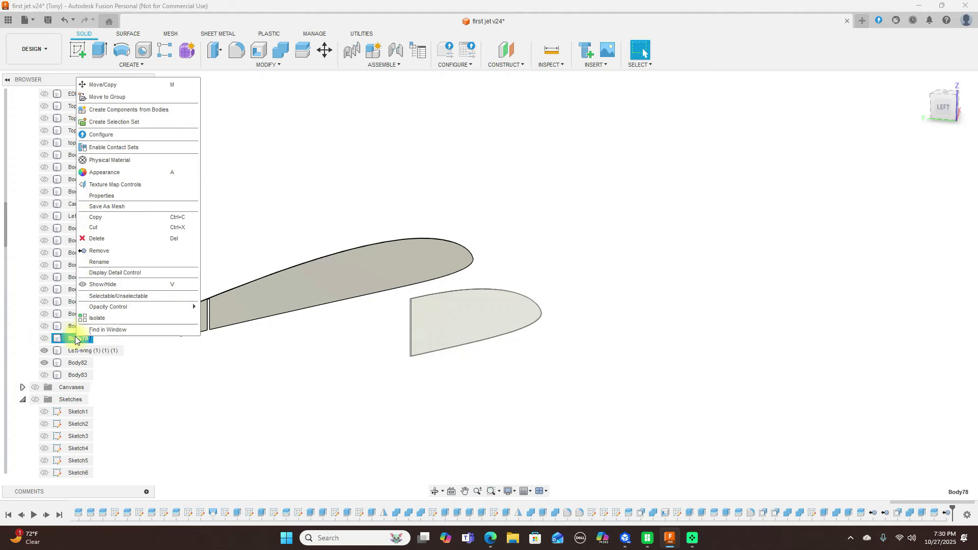
{"action": "left_click", "coordinate": [100, 252]}
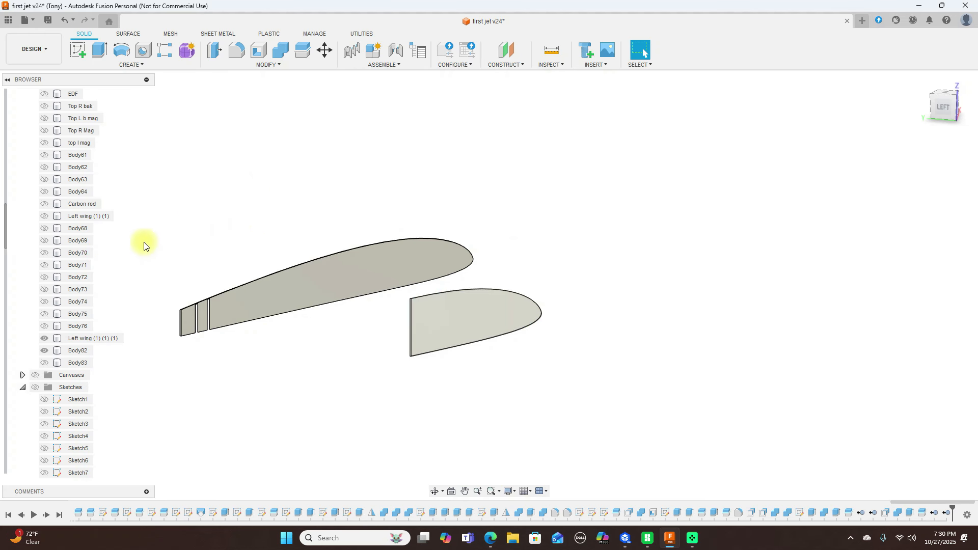
Toggle the visibility of the short rib body Left wing (1) (1) (1) to identify it, and show the left wing again.
{"action": "left_click", "coordinate": [48, 339]}
{"action": "left_click", "coordinate": [48, 339]}
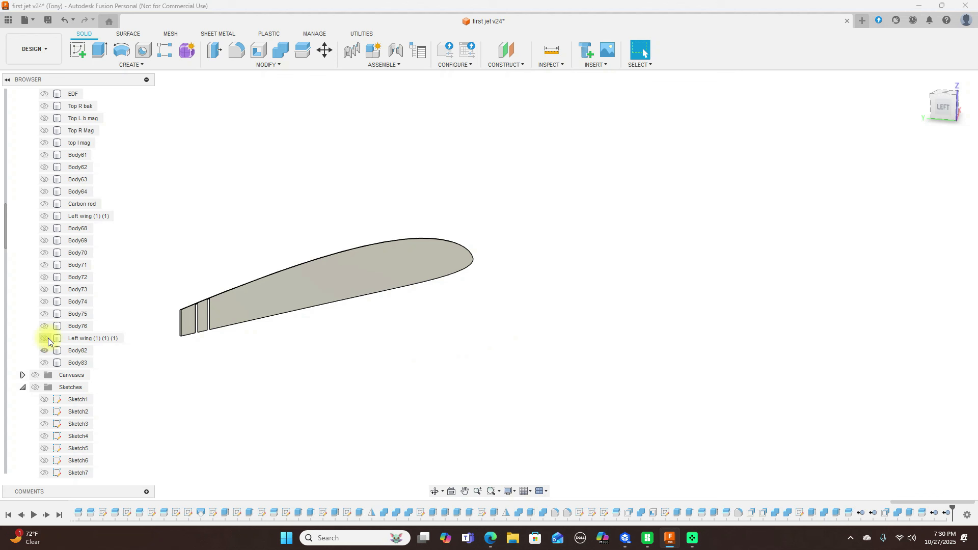
{"action": "left_click", "coordinate": [48, 339]}
{"action": "left_click", "coordinate": [48, 339]}
{"action": "left_click", "coordinate": [48, 340]}
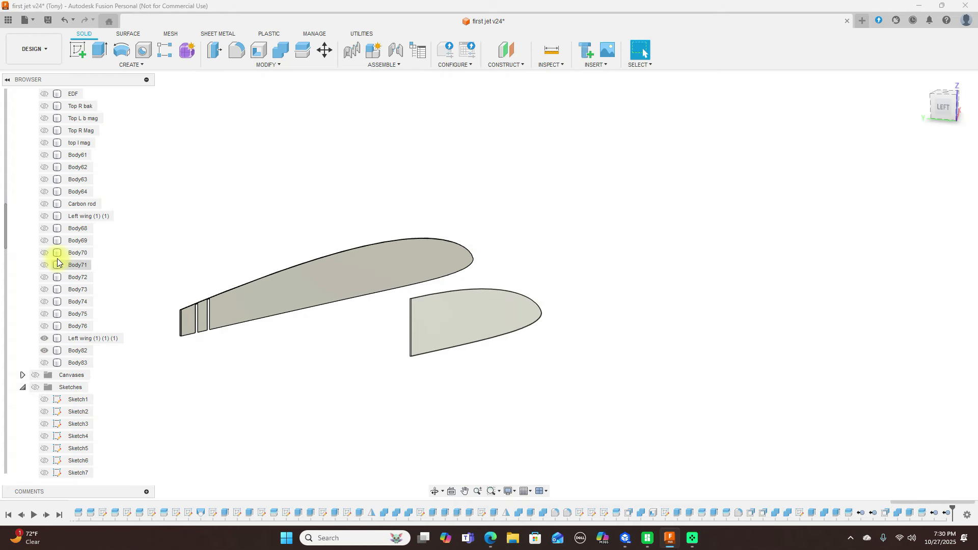
{"action": "left_click", "coordinate": [46, 217]}
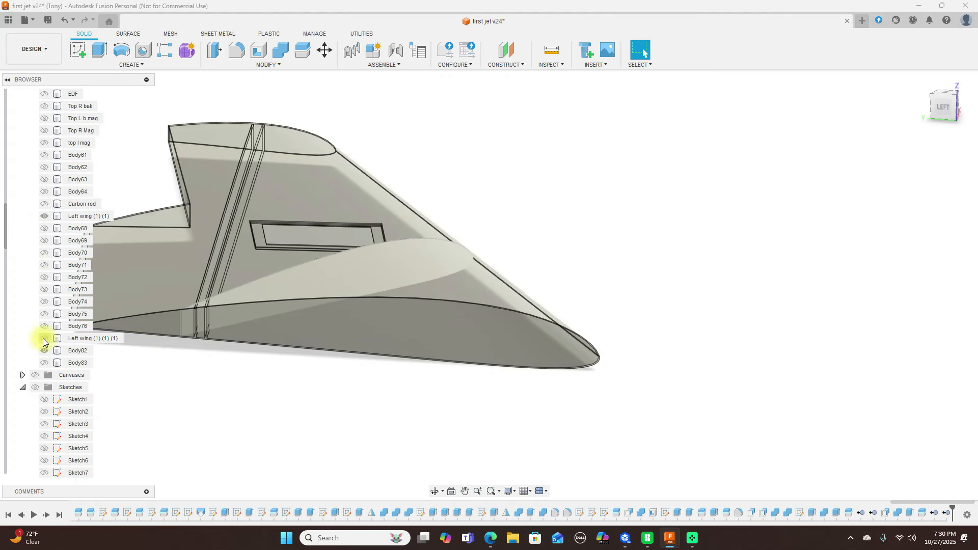
Combine the left wing with the short front rib using the Join operation, keeping the tool body.
{"action": "left_click", "coordinate": [233, 237]}
{"action": "left_click", "coordinate": [280, 50]}
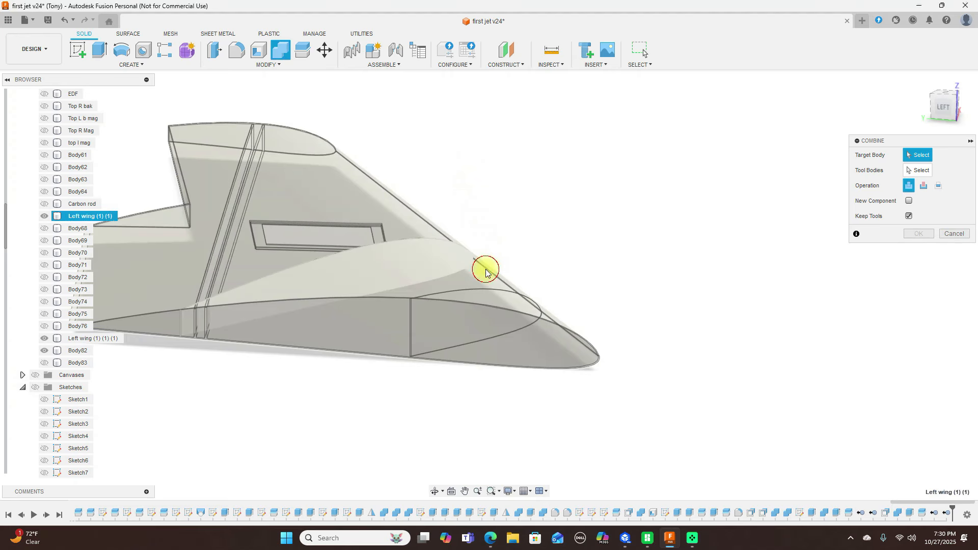
{"action": "left_click", "coordinate": [488, 273]}
{"action": "left_click", "coordinate": [483, 311]}
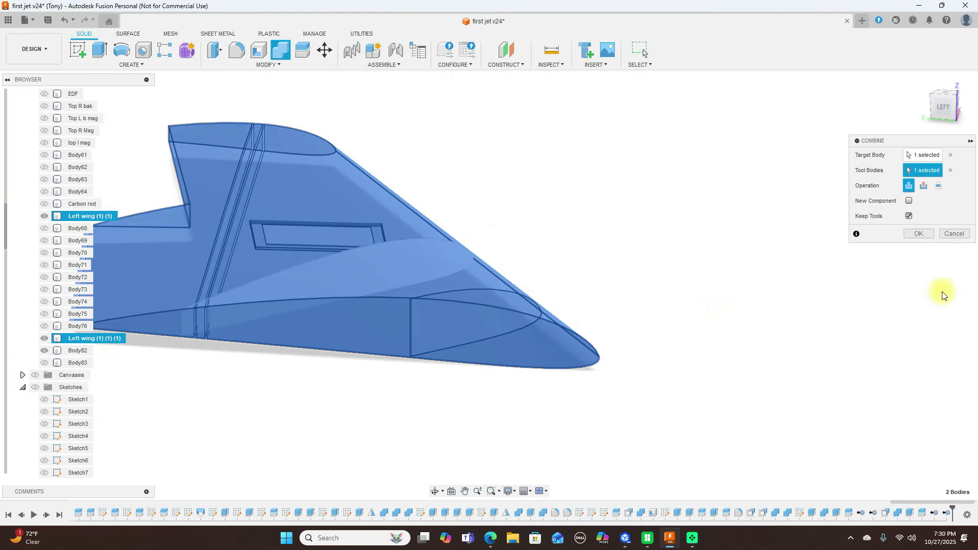
{"action": "left_click", "coordinate": [916, 233]}
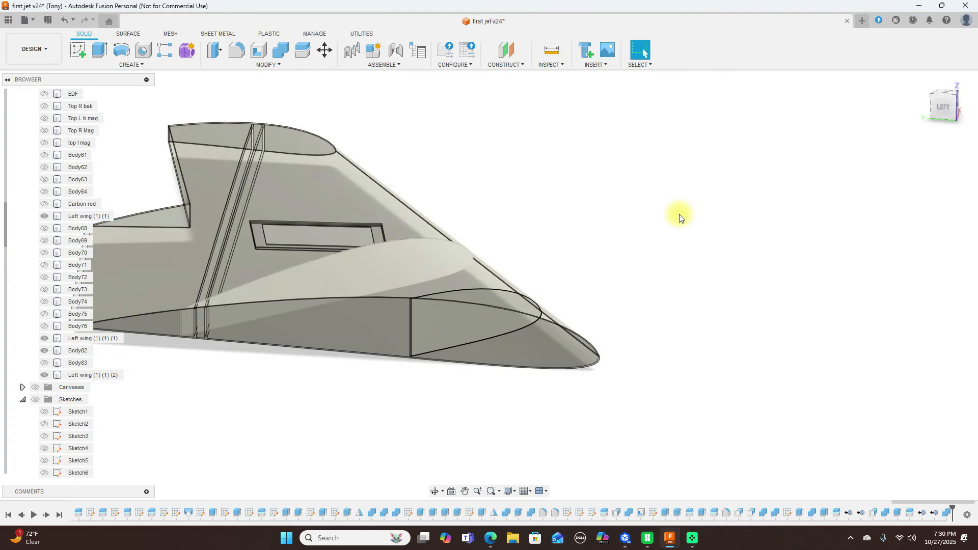
Check the ribs with the left wing temporarily hidden, and hide the short rib body Left wing (1) (1) (1).
{"action": "scroll", "coordinate": [679, 240], "scroll_direction": "down", "scroll_amount": 2}
{"action": "mouse_move", "coordinate": [935, 108]}
{"action": "left_mouse_down"}
{"action": "mouse_move", "coordinate": [39, 127]}
{"action": "mouse_move", "coordinate": [39, 109]}
{"action": "mouse_move", "coordinate": [15, 105]}
{"action": "mouse_move", "coordinate": [946, 107]}
{"action": "mouse_move", "coordinate": [902, 81]}
{"action": "mouse_move", "coordinate": [935, 109]}
{"action": "left_mouse_up"}
{"action": "left_click", "coordinate": [46, 339]}
{"action": "left_click", "coordinate": [46, 338]}
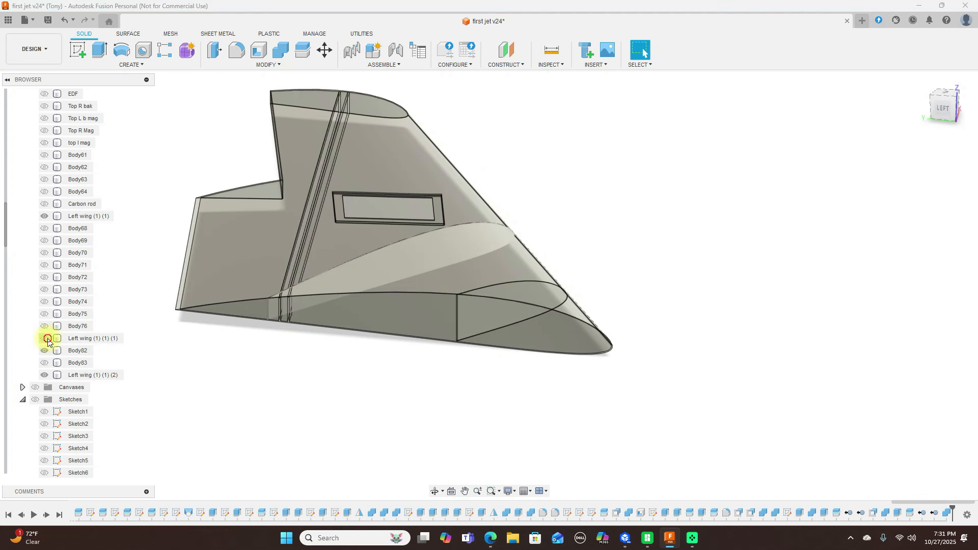
{"action": "left_click", "coordinate": [47, 338]}
{"action": "left_click", "coordinate": [208, 258]}
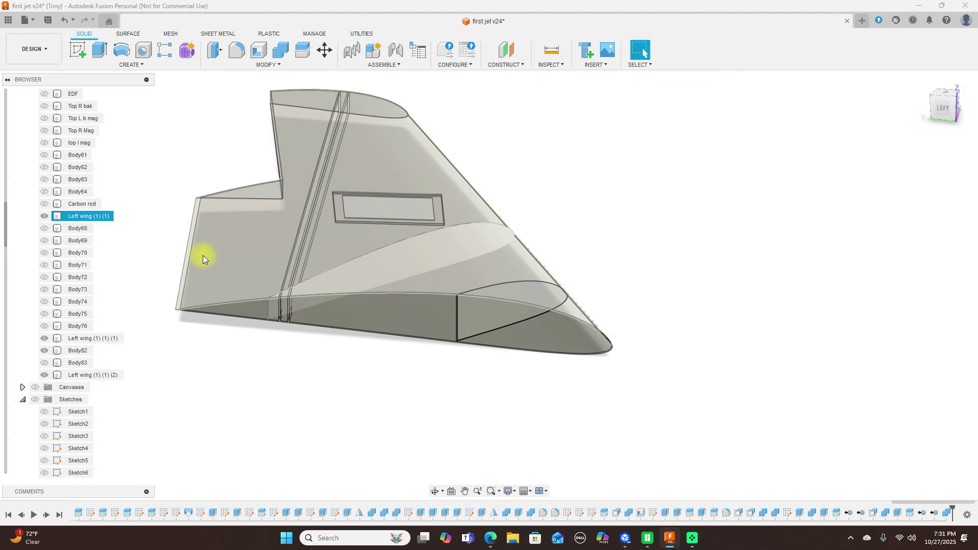
{"action": "left_click", "coordinate": [42, 216]}
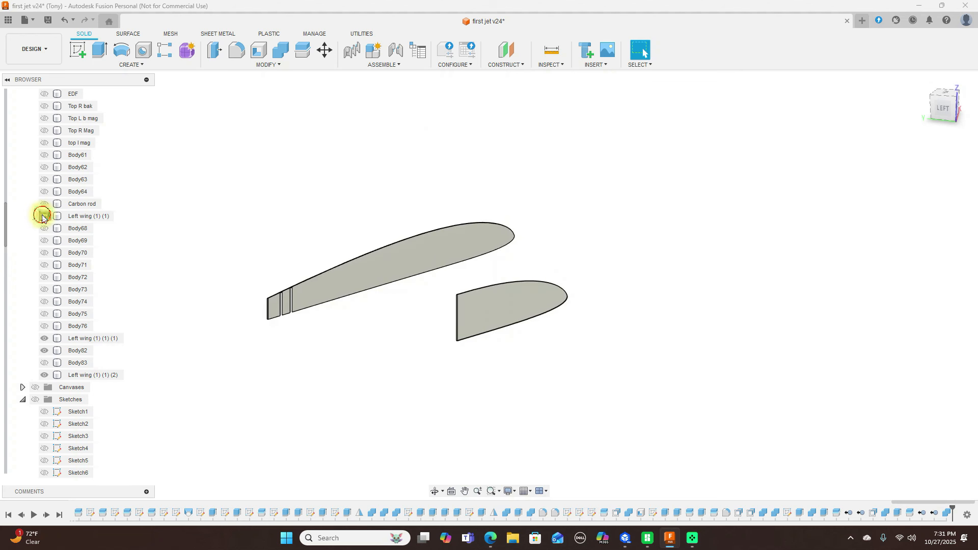
{"action": "left_click", "coordinate": [43, 216]}
{"action": "left_click", "coordinate": [44, 338]}
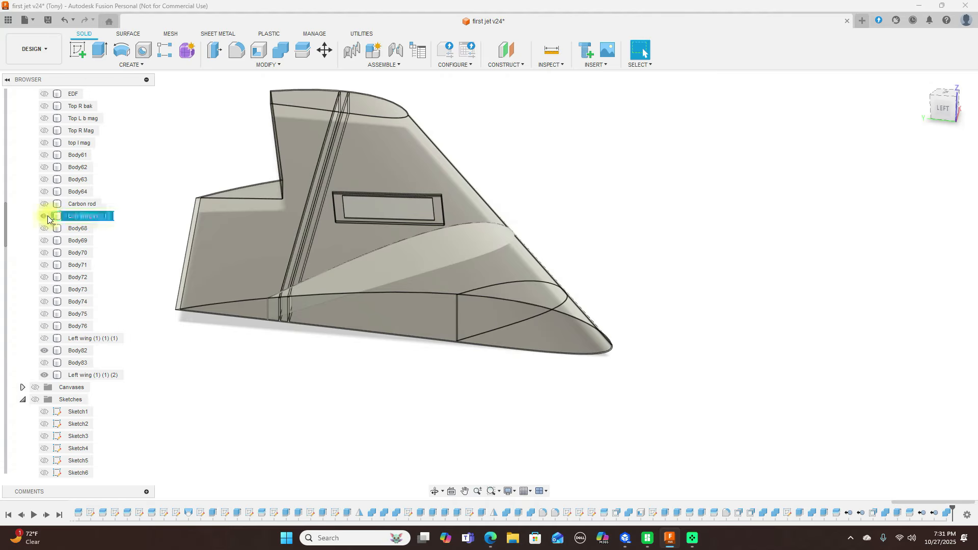
Toggle the visibility of the left wing, Body82 and Left wing (1) (1) (2) to identify each body.
{"action": "left_click", "coordinate": [44, 216]}
{"action": "left_click", "coordinate": [45, 216]}
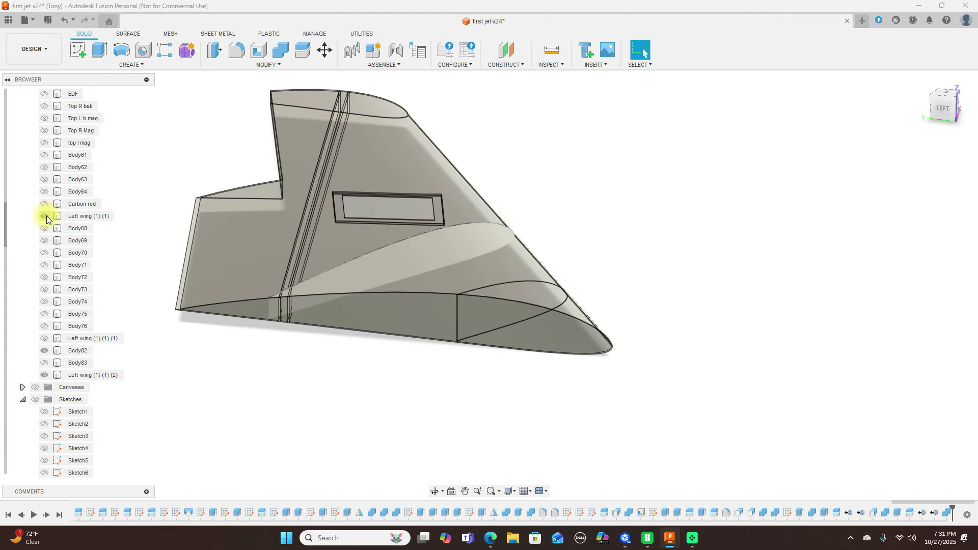
{"action": "left_click", "coordinate": [45, 350]}
{"action": "left_click", "coordinate": [45, 350]}
{"action": "left_click", "coordinate": [45, 375]}
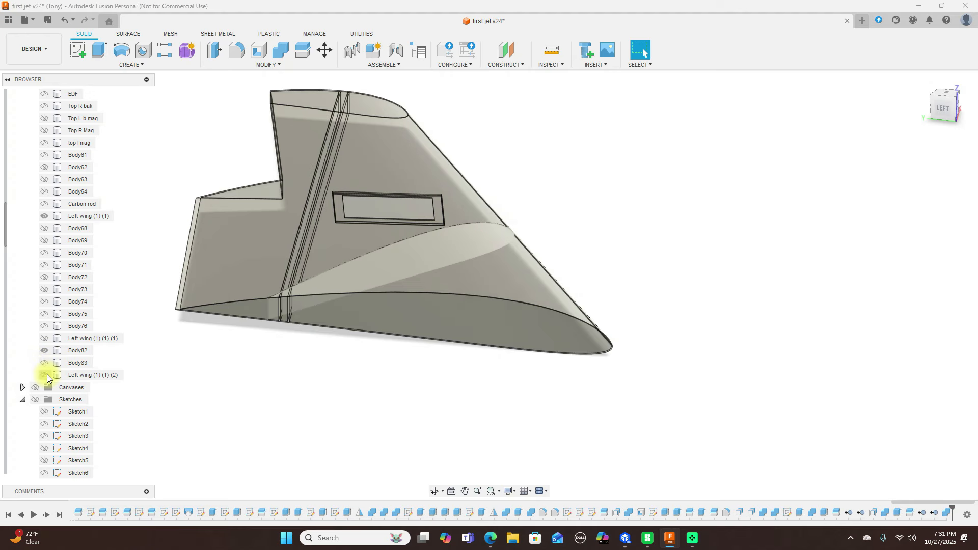
{"action": "left_click", "coordinate": [45, 375]}
{"action": "left_click", "coordinate": [45, 375]}
{"action": "left_click", "coordinate": [45, 375]}
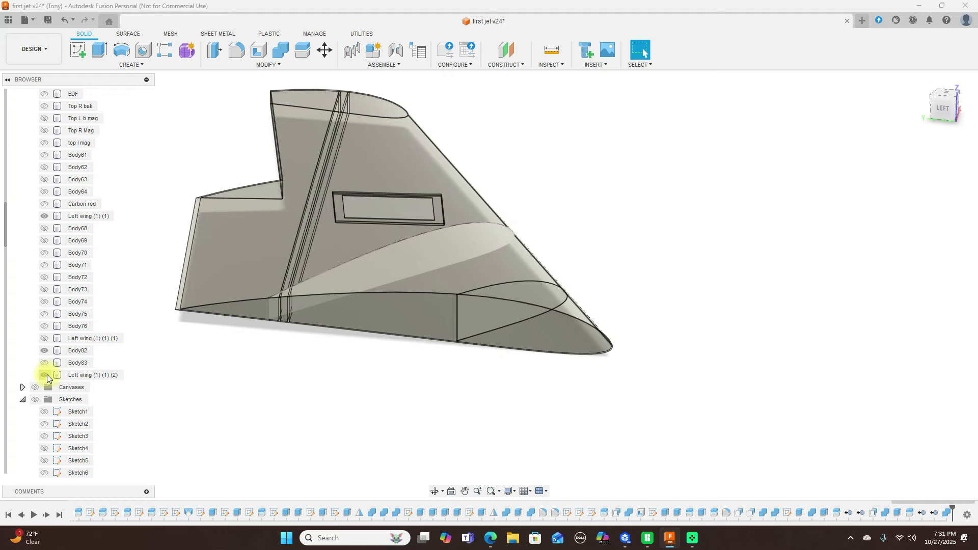
Join the short rib body Left wing (1) (1) (2) to the left wing with Combine, keeping the tool body.
{"action": "left_click", "coordinate": [282, 52]}
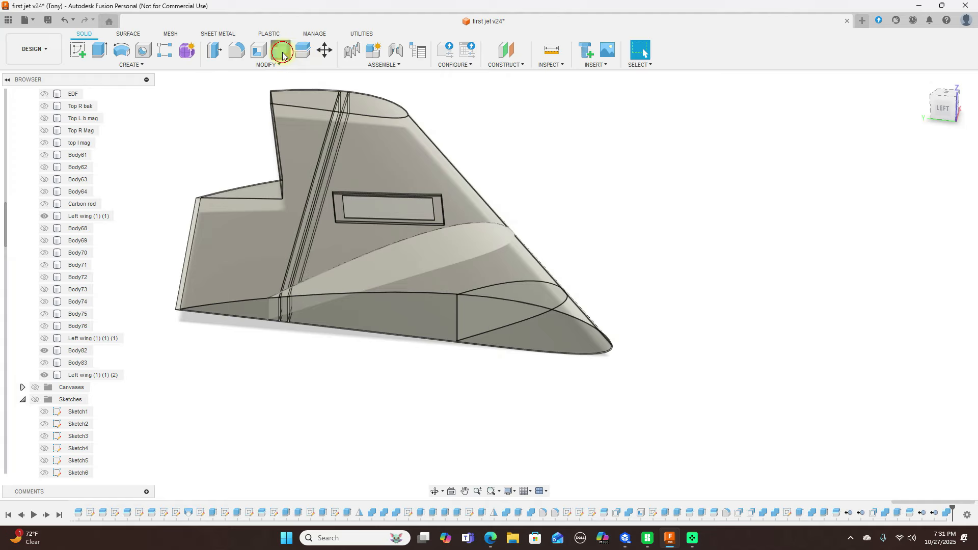
{"action": "left_click", "coordinate": [475, 198]}
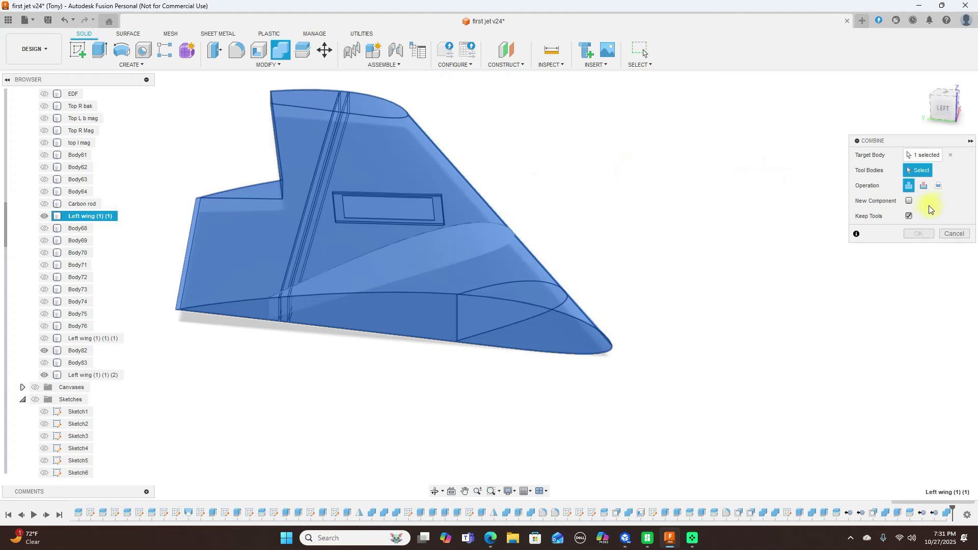
{"action": "left_click", "coordinate": [566, 306]}
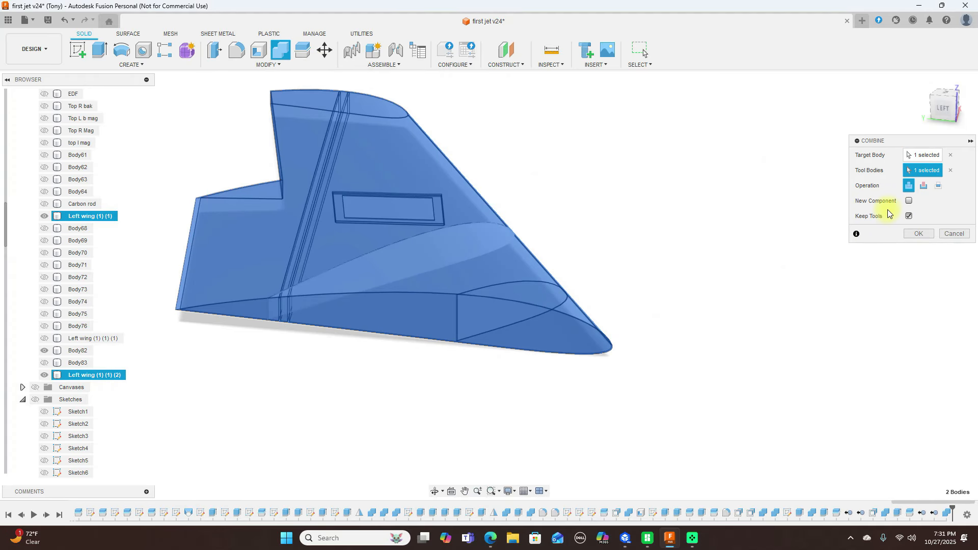
{"action": "left_click", "coordinate": [917, 233]}
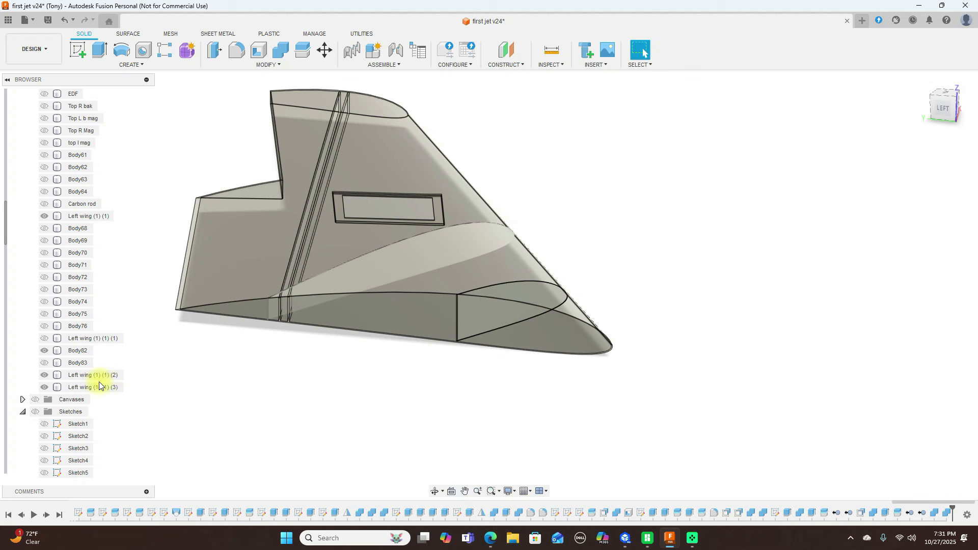
Hide Left wing (1) (1) (3) and check Left wing (1) (1) (2) and the left wing by toggling their visibility.
{"action": "left_click", "coordinate": [45, 387]}
{"action": "left_click", "coordinate": [45, 375]}
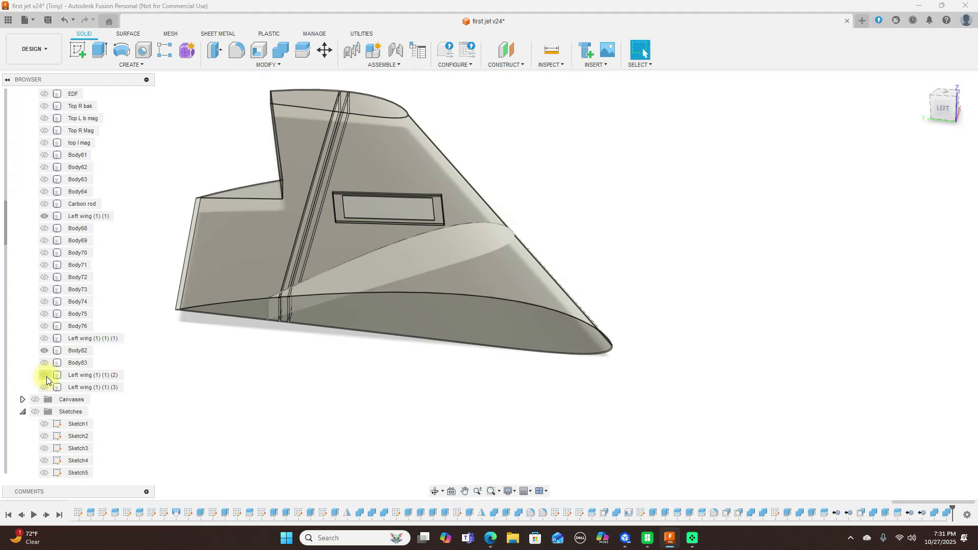
{"action": "left_click", "coordinate": [45, 375]}
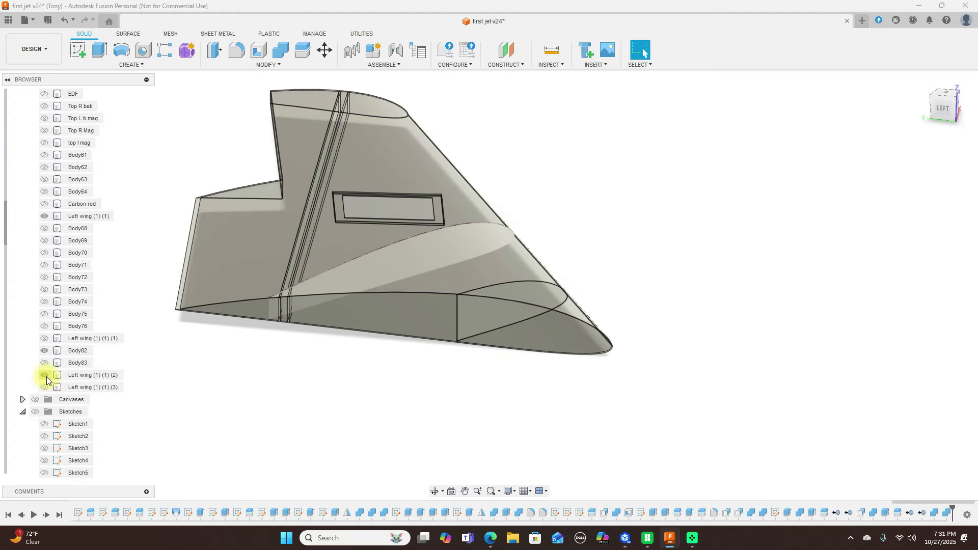
{"action": "left_click", "coordinate": [45, 216]}
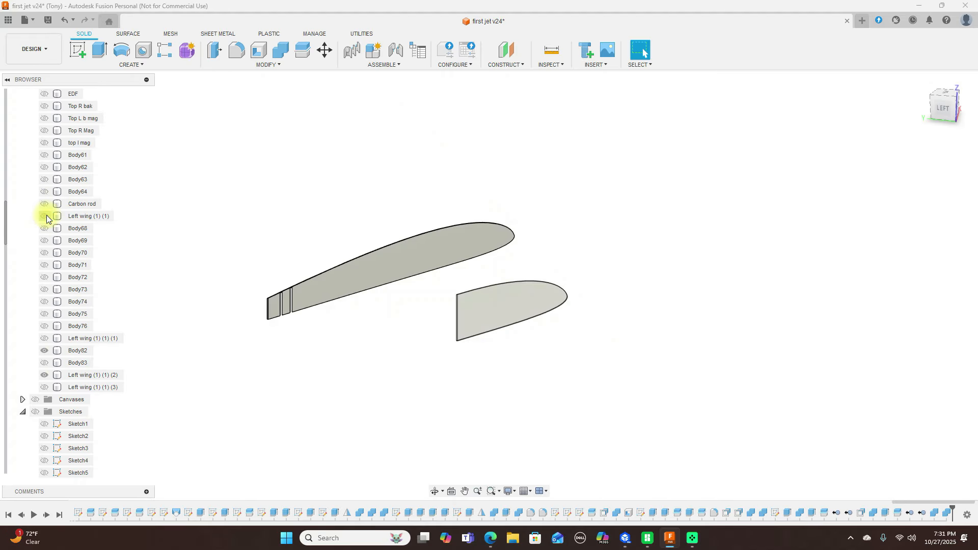
{"action": "left_click", "coordinate": [46, 218]}
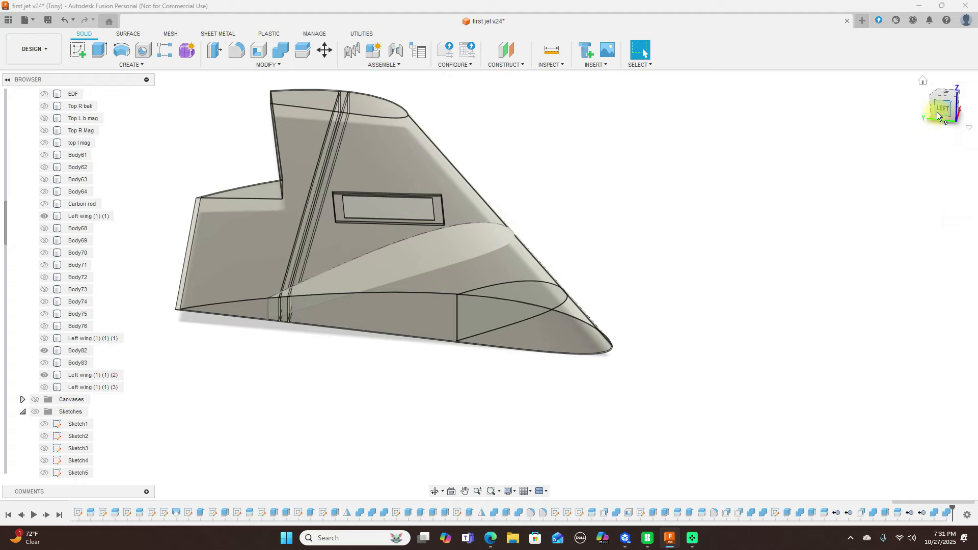
Examine the left wing and its internal ribs from the front corner and from the top.
{"action": "left_click_drag", "start_coordinate": [942, 110], "coordinate": [836, 118]}
{"action": "scroll", "coordinate": [812, 308], "scroll_direction": "down", "scroll_amount": 2}
{"action": "middle_click_drag", "start_coordinate": [824, 314], "coordinate": [644, 323]}
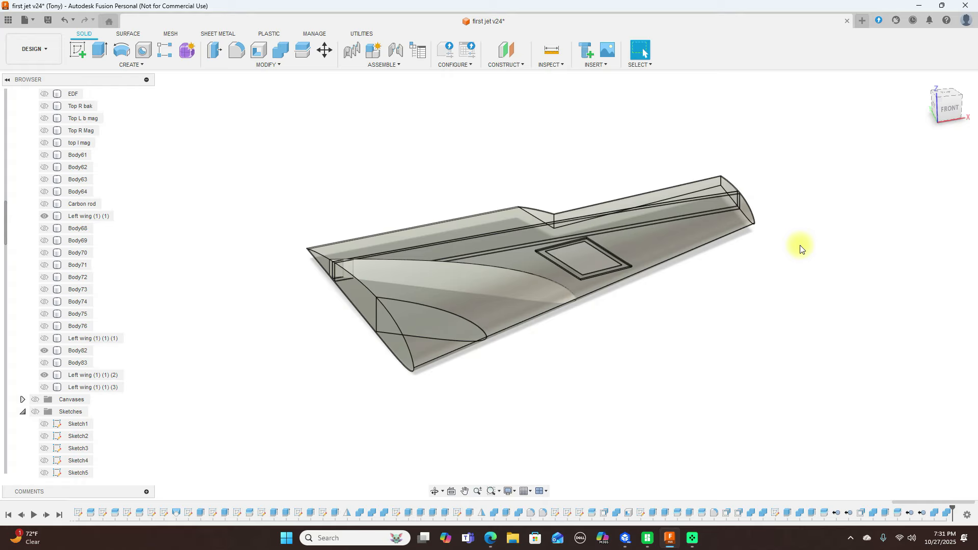
{"action": "left_click", "coordinate": [938, 114]}
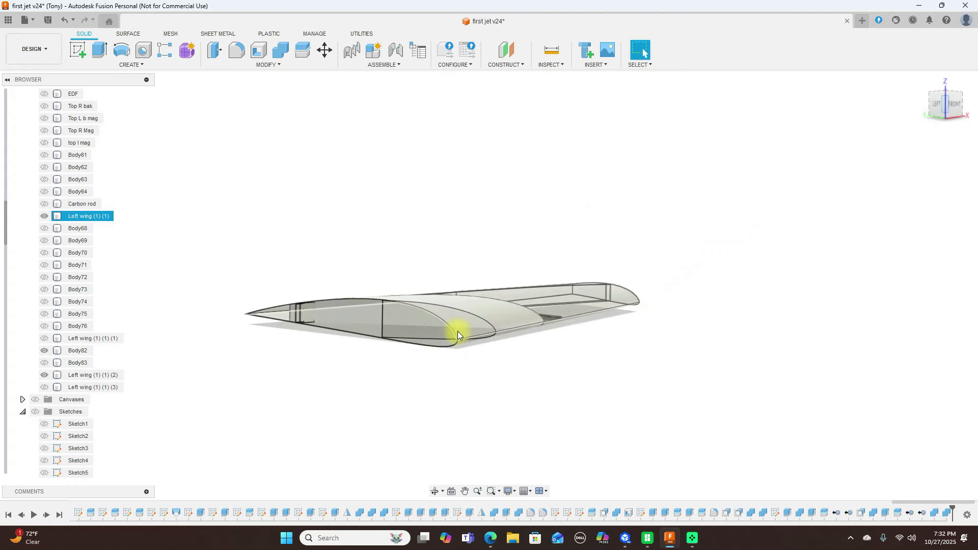
{"action": "mouse_move", "coordinate": [944, 96]}
{"action": "left_mouse_down"}
{"action": "mouse_move", "coordinate": [898, 130]}
{"action": "mouse_move", "coordinate": [855, 127]}
{"action": "mouse_move", "coordinate": [943, 97]}
{"action": "left_mouse_up"}
{"action": "left_click", "coordinate": [945, 95]}
{"action": "scroll", "coordinate": [730, 275], "scroll_direction": "down", "scroll_amount": 2}
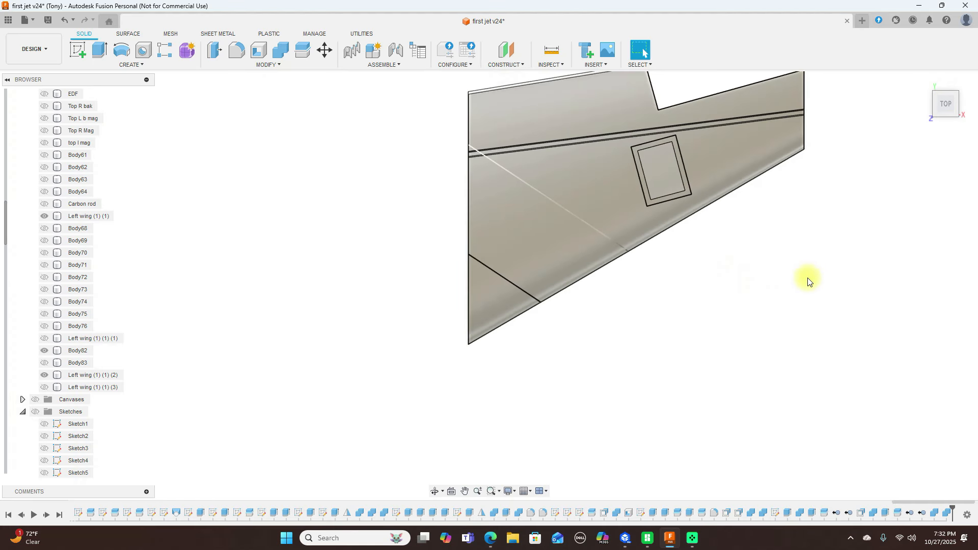
{"action": "middle_click_drag", "start_coordinate": [807, 278], "coordinate": [675, 325]}
{"action": "left_click", "coordinate": [645, 134]}
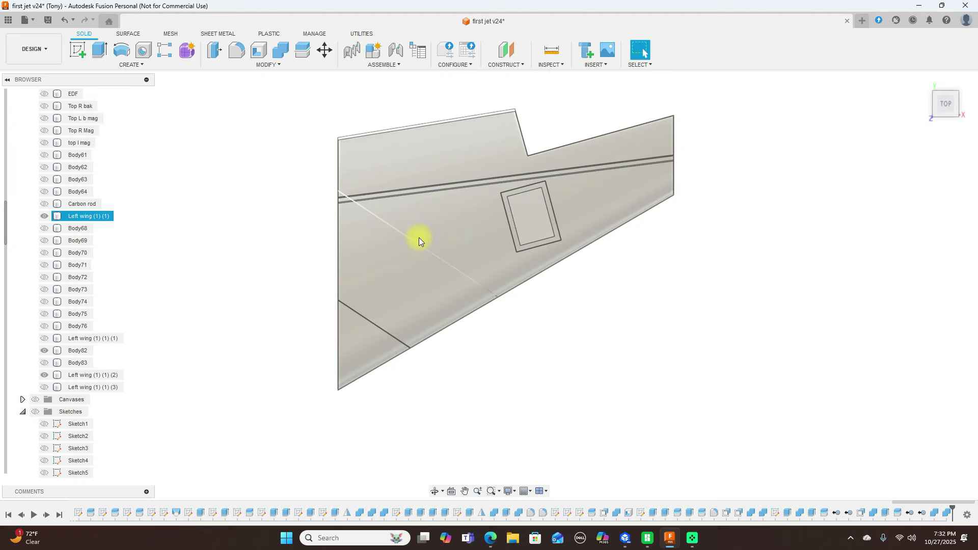